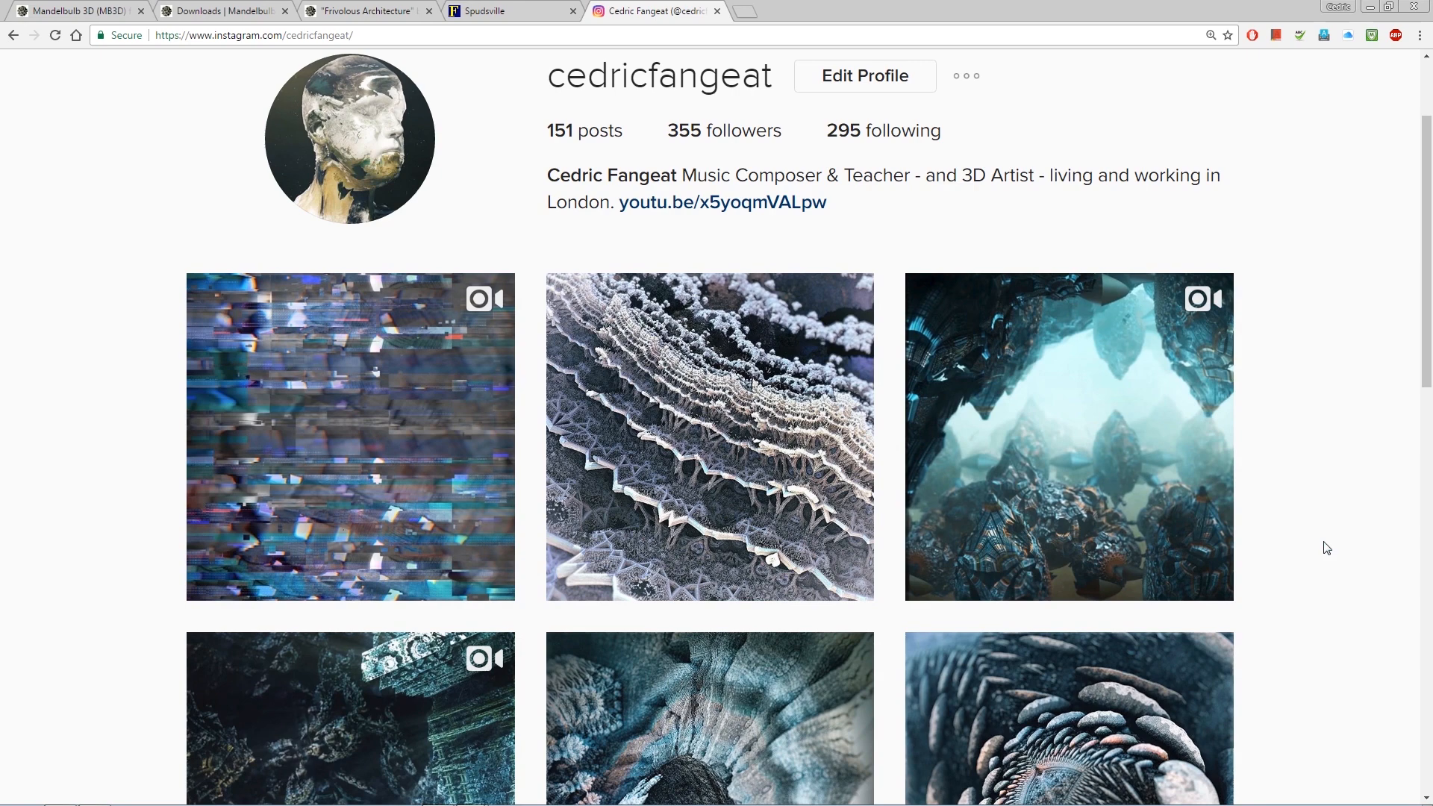
- Browse the fractal posts on the Instagram profile, open the Fractal n.5 post and play the Fractal n.4 video
scroll(1326, 548, "down", 1)
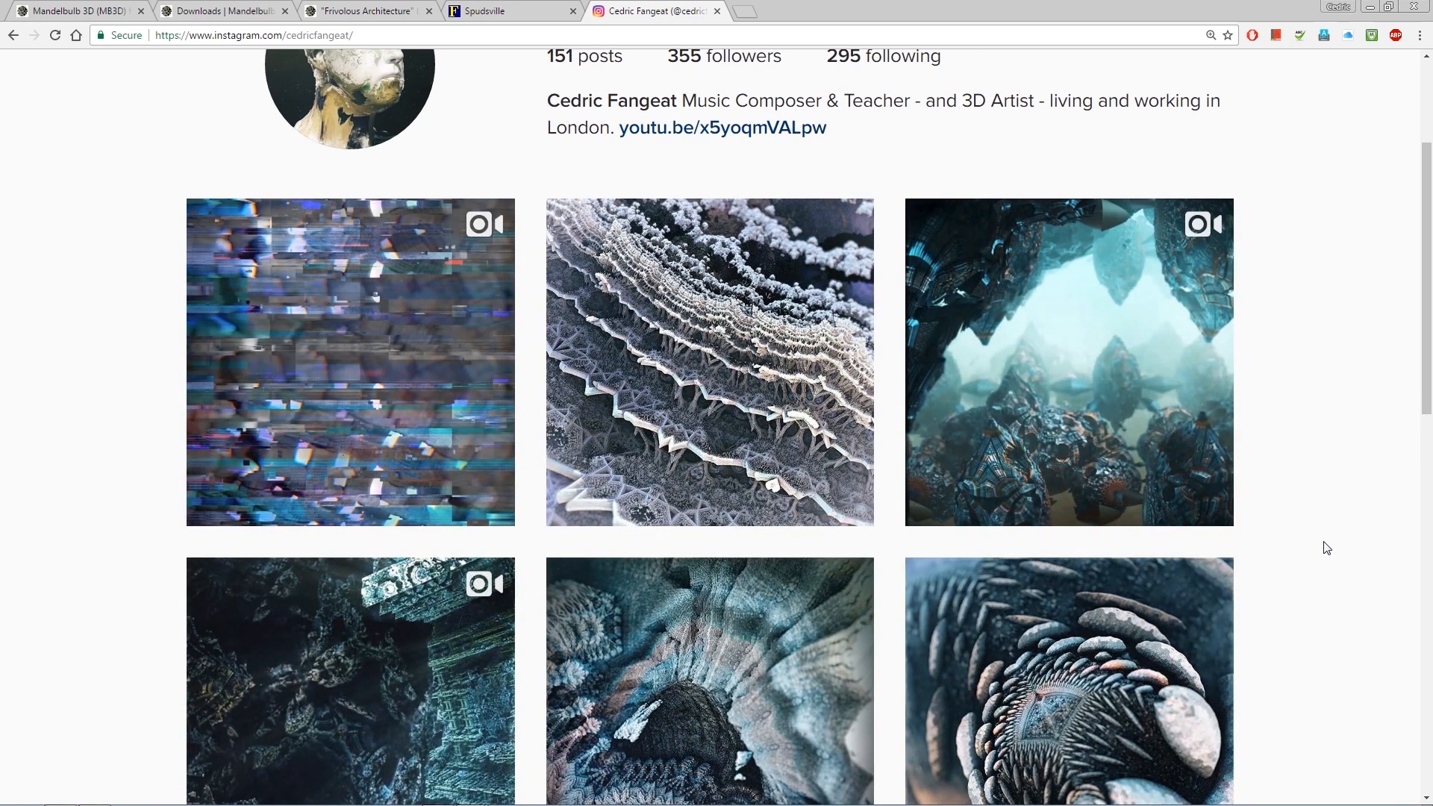
scroll(1326, 549, "down", 2)
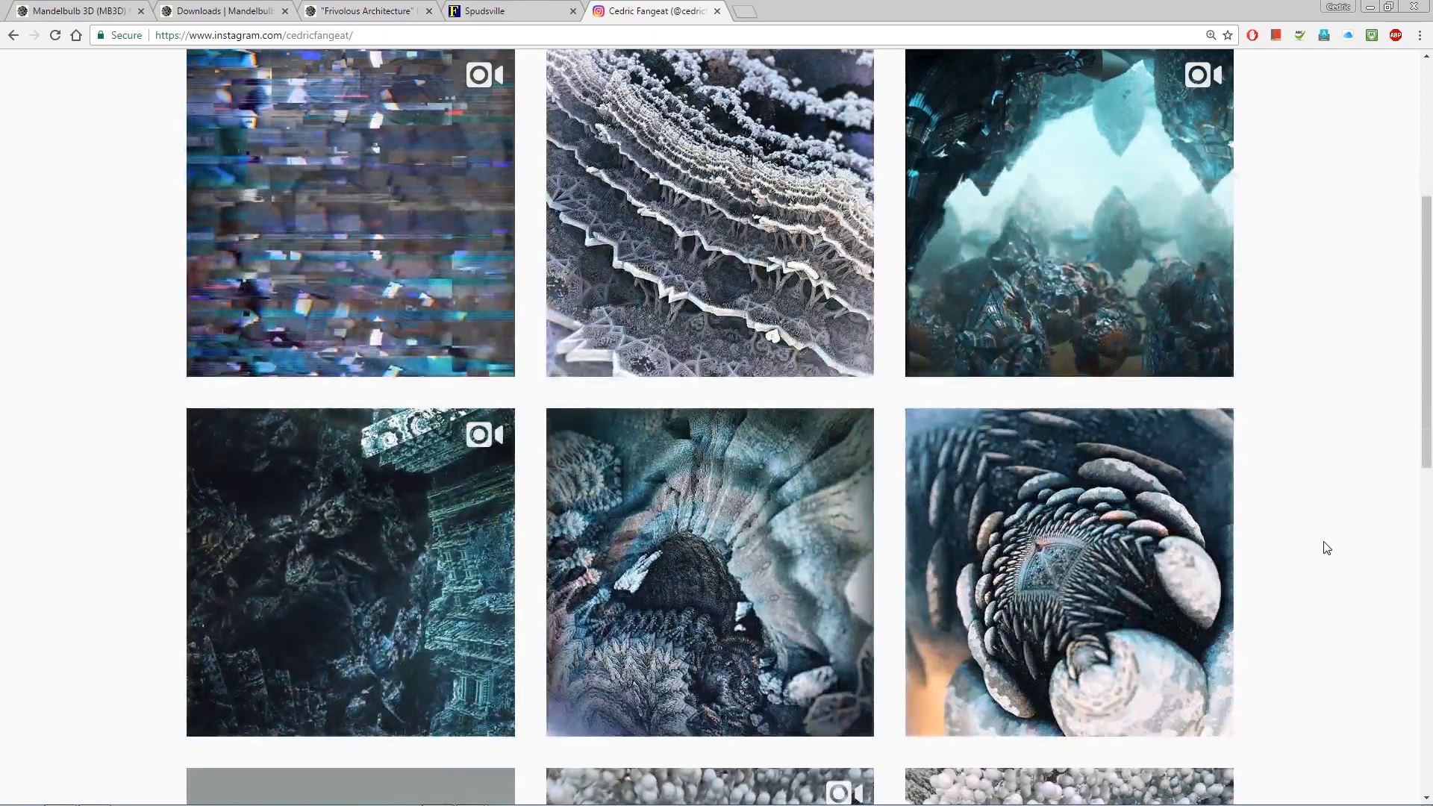
scroll(1326, 549, "down", 1)
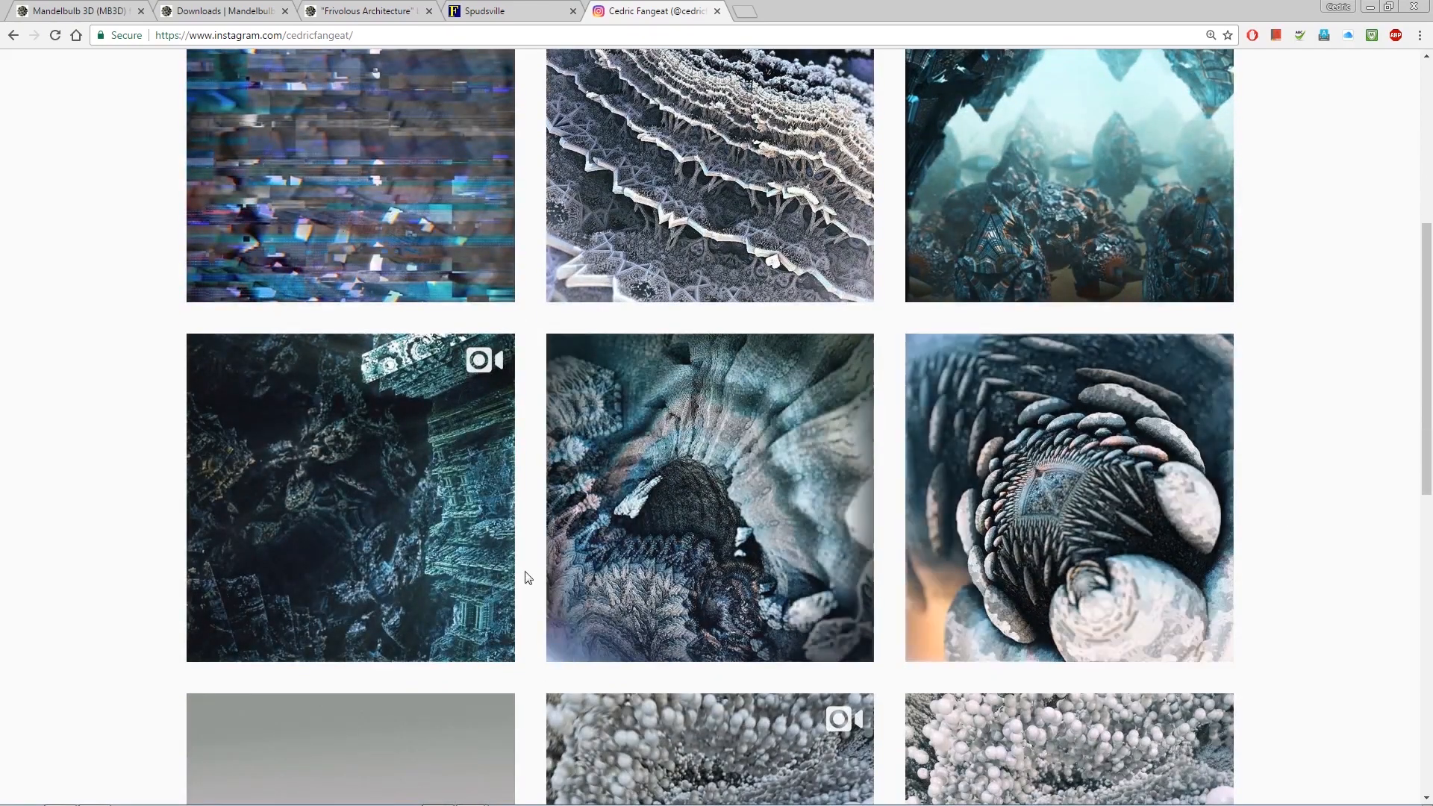
scroll(1267, 480, "up", 1)
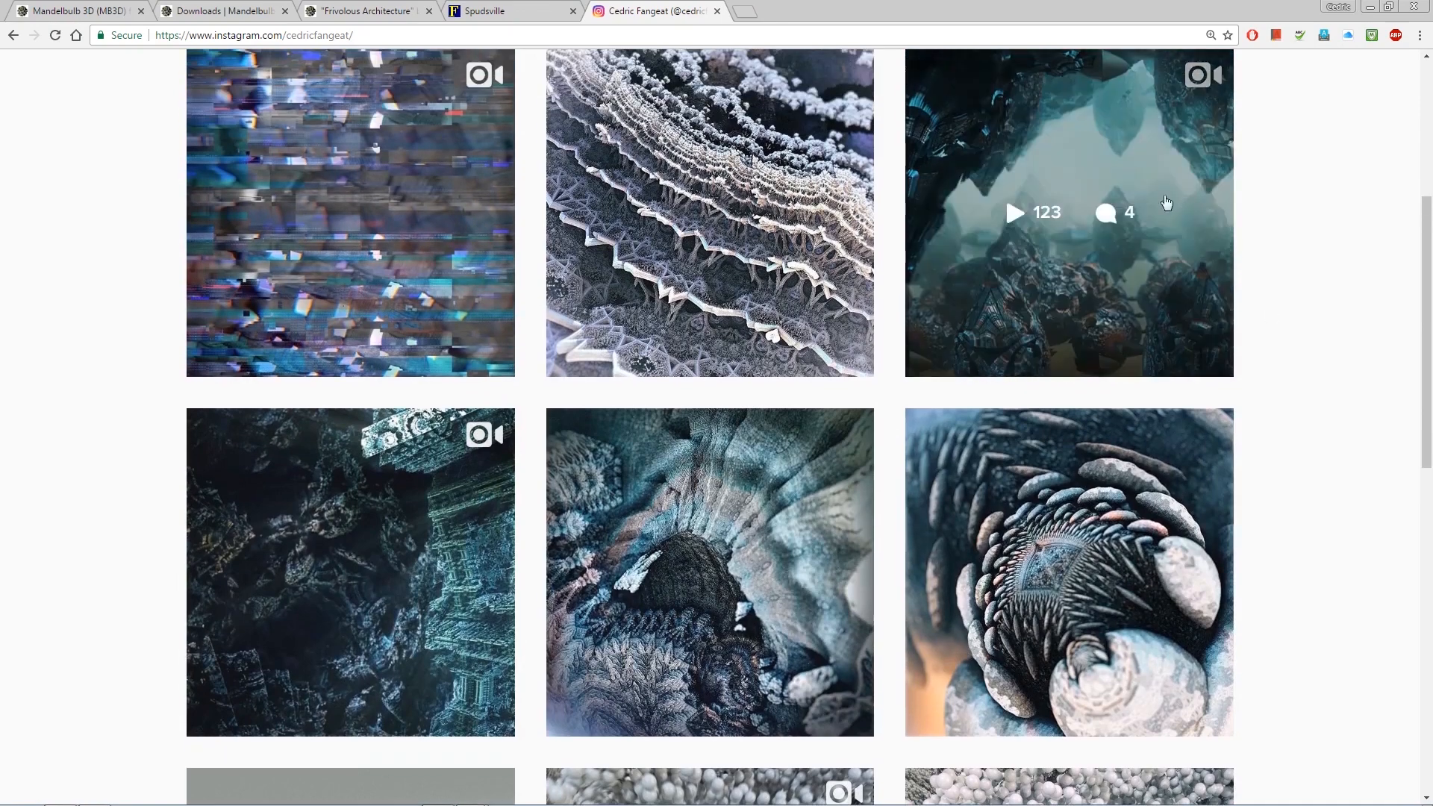
scroll(728, 314, "up", 2)
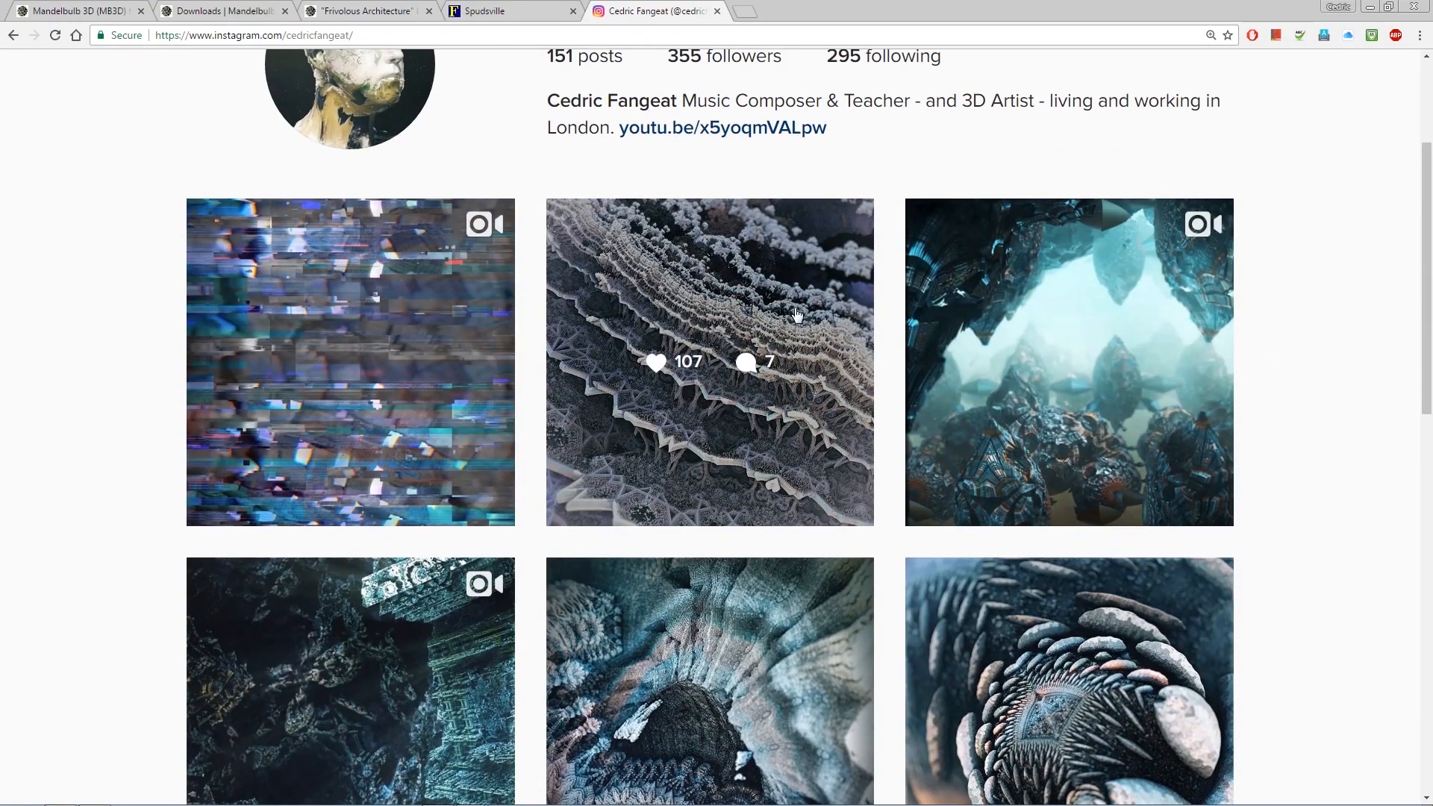
left_click(771, 300)
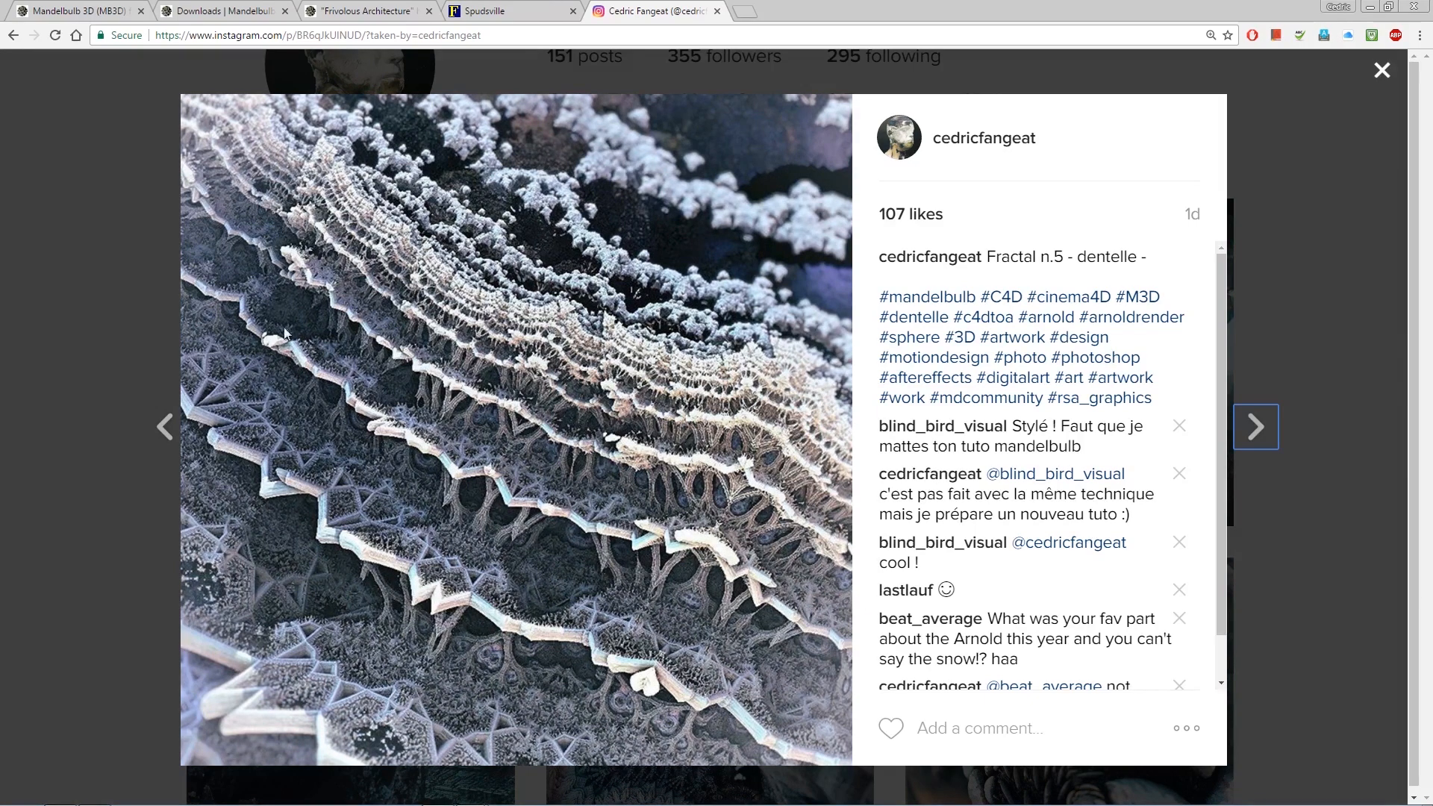
left_click(1271, 431)
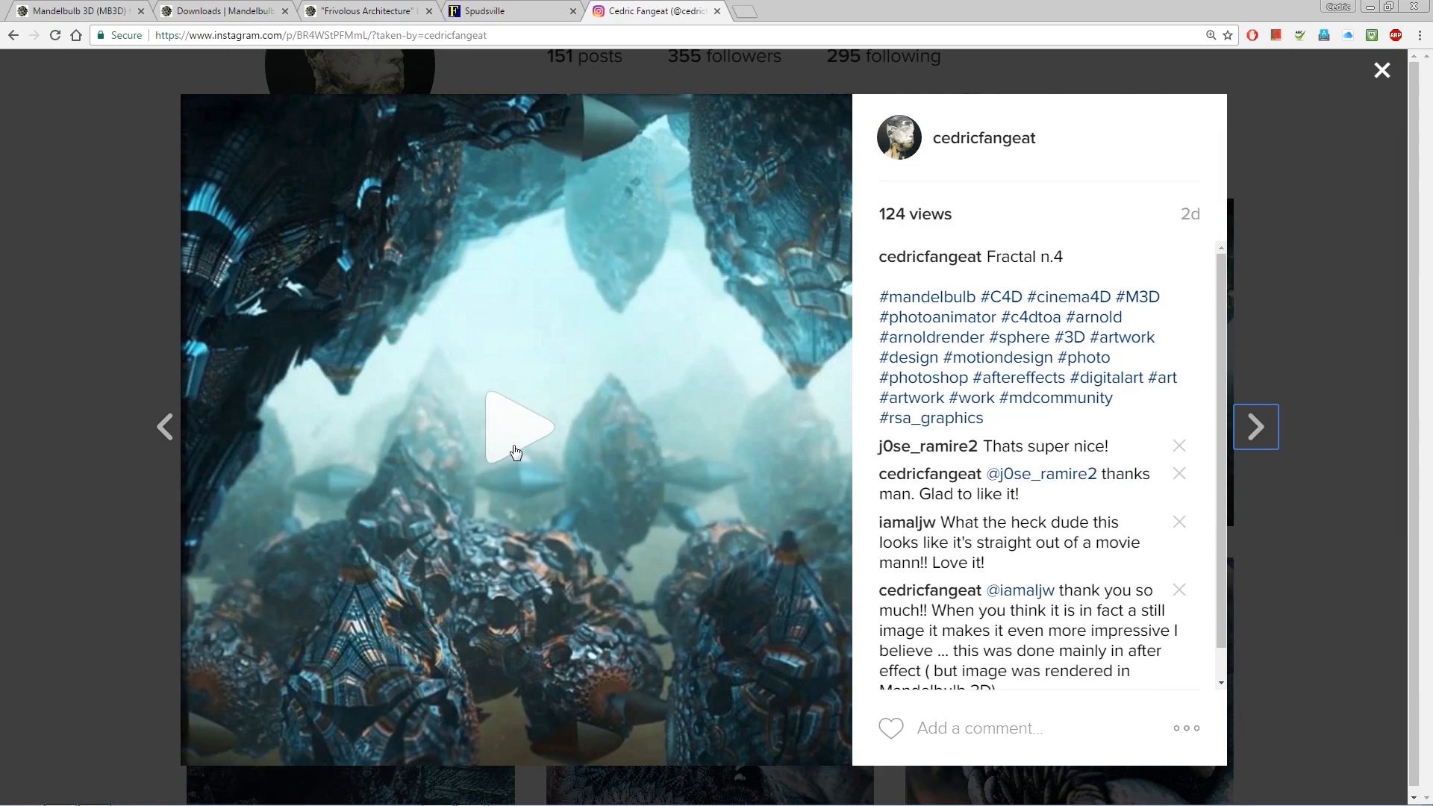
left_click(515, 448)
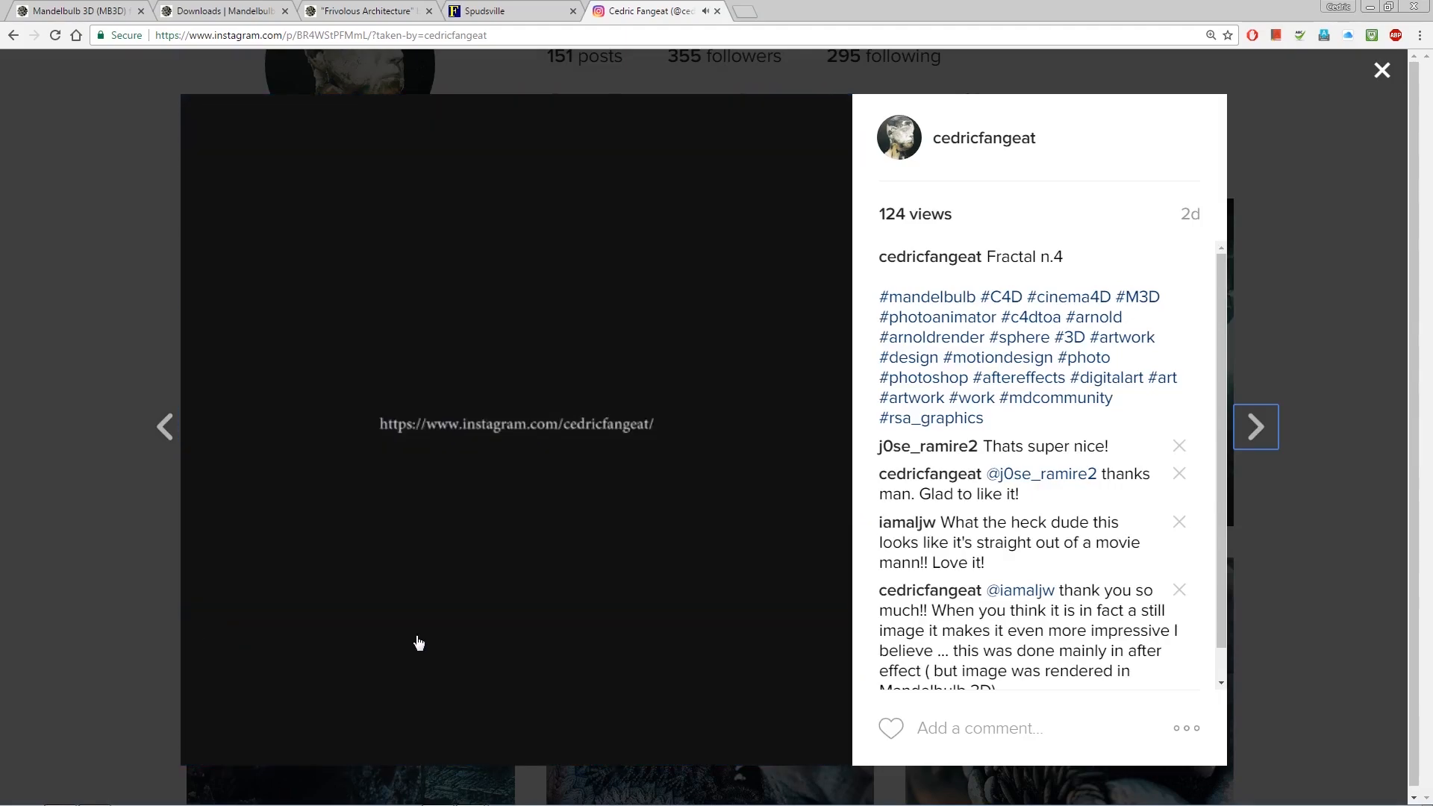
- View the Fractal n.3, Fractal n.02 and first Fractal posts, and close the post viewer
left_click(1256, 430)
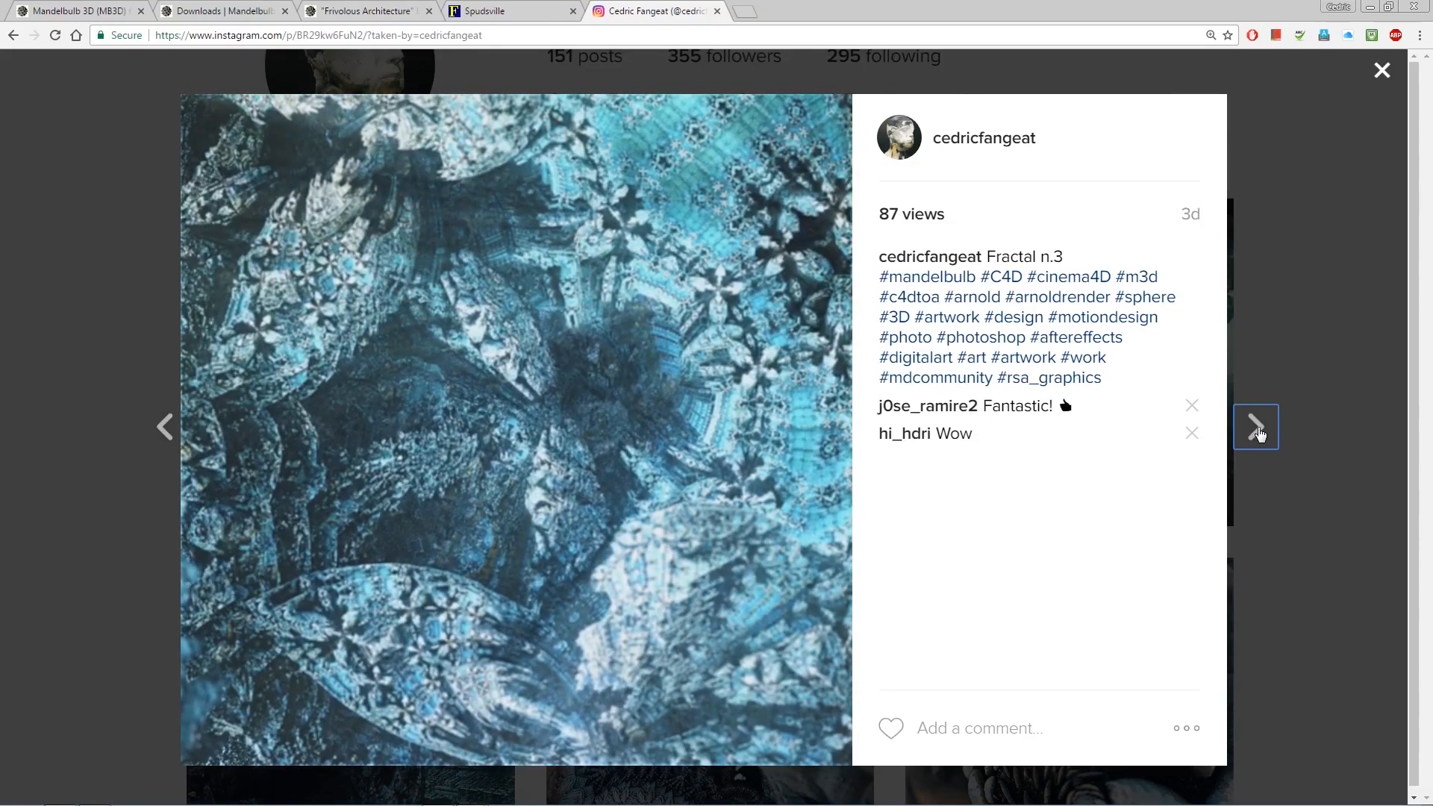
left_click(1257, 429)
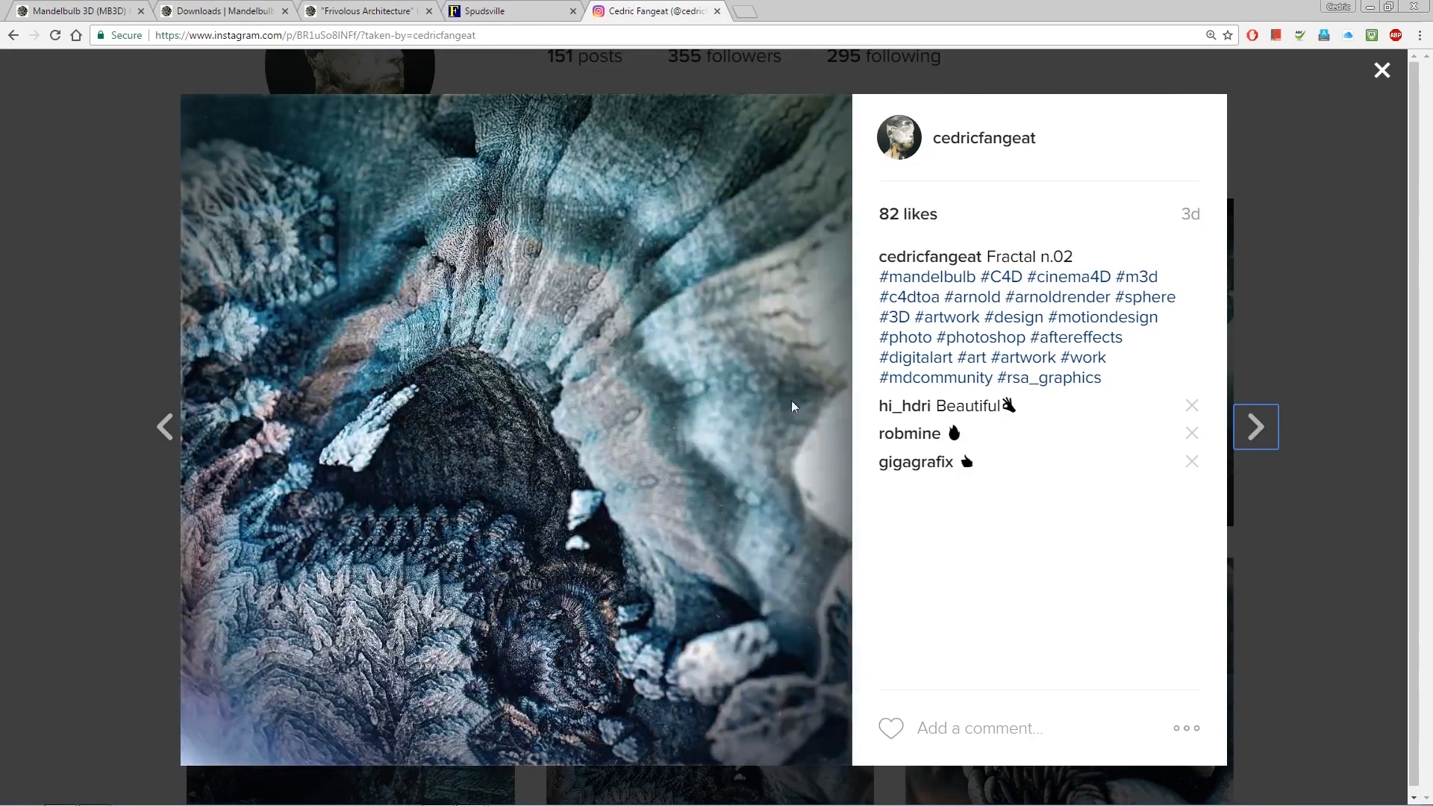
left_click(1256, 428)
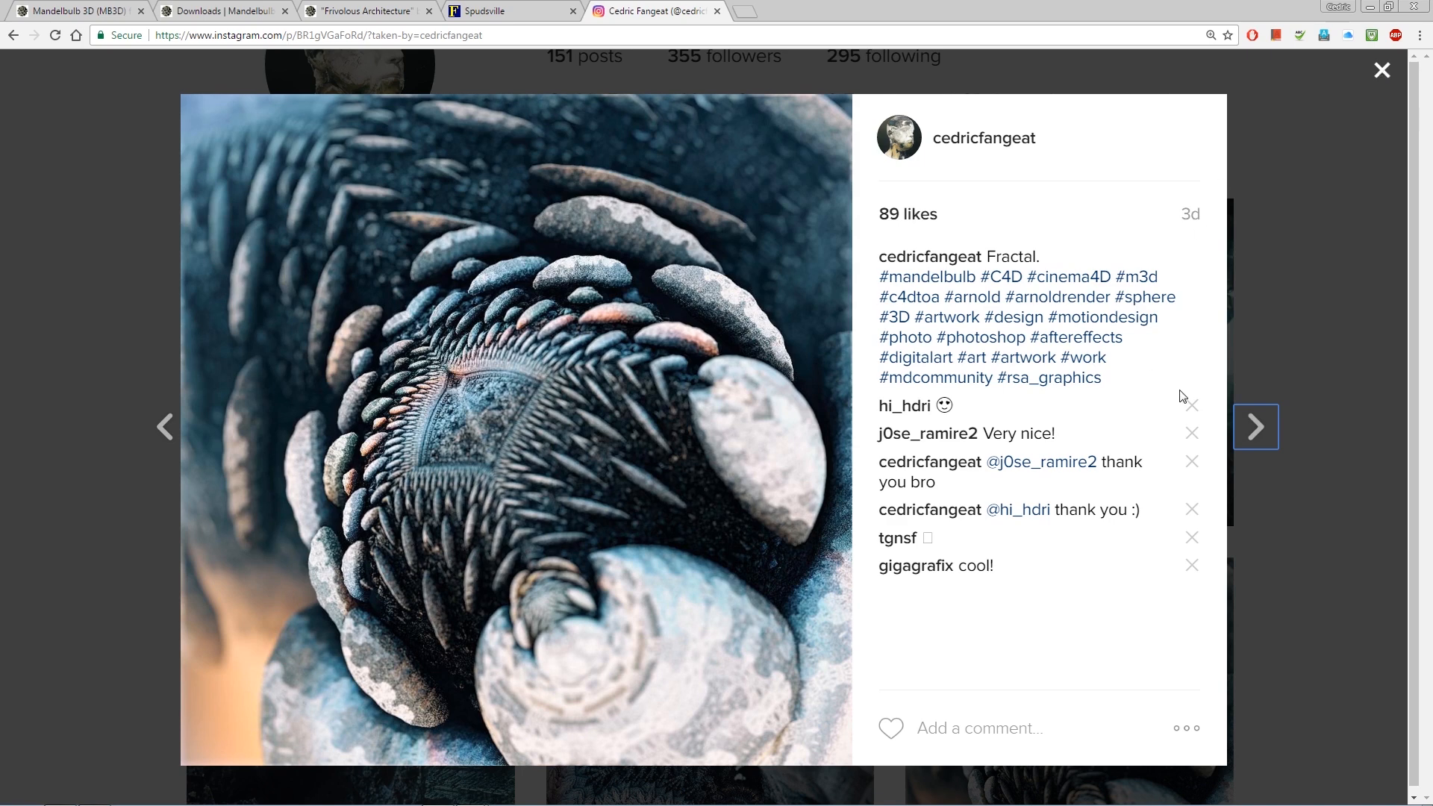
left_click(1382, 71)
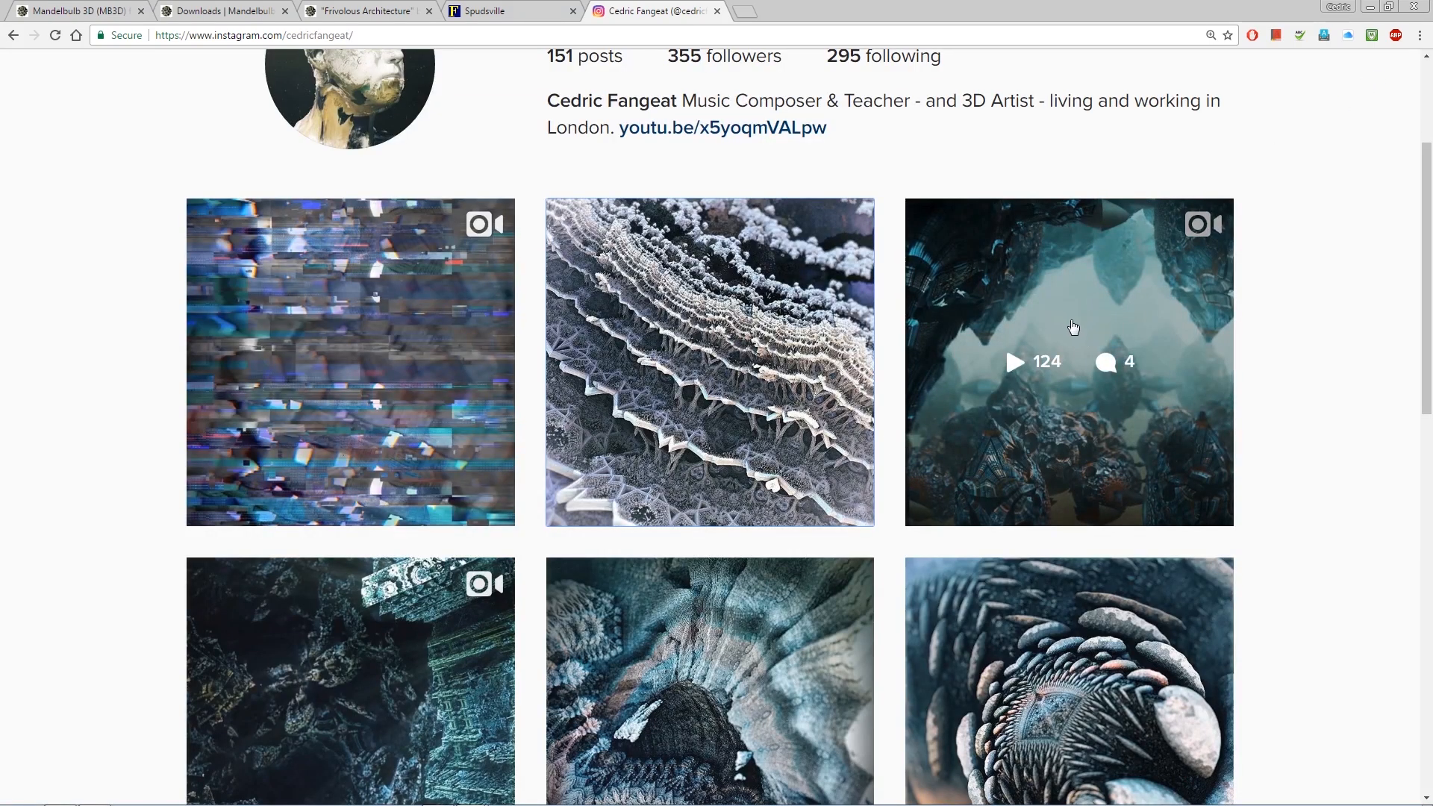
- Replay the Fractal n.4 video from the post grid and return to the profile header
left_click(1067, 321)
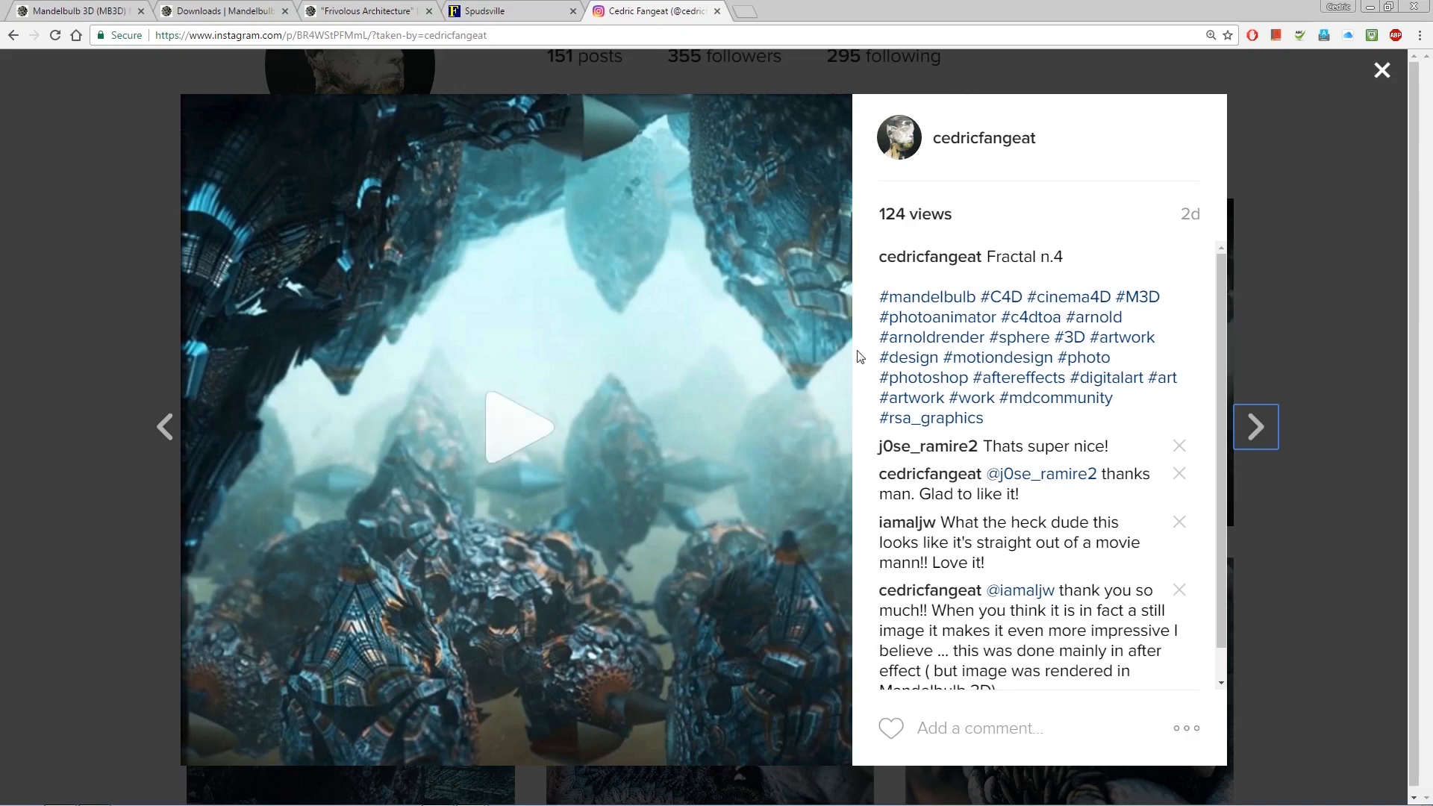
left_click(520, 427)
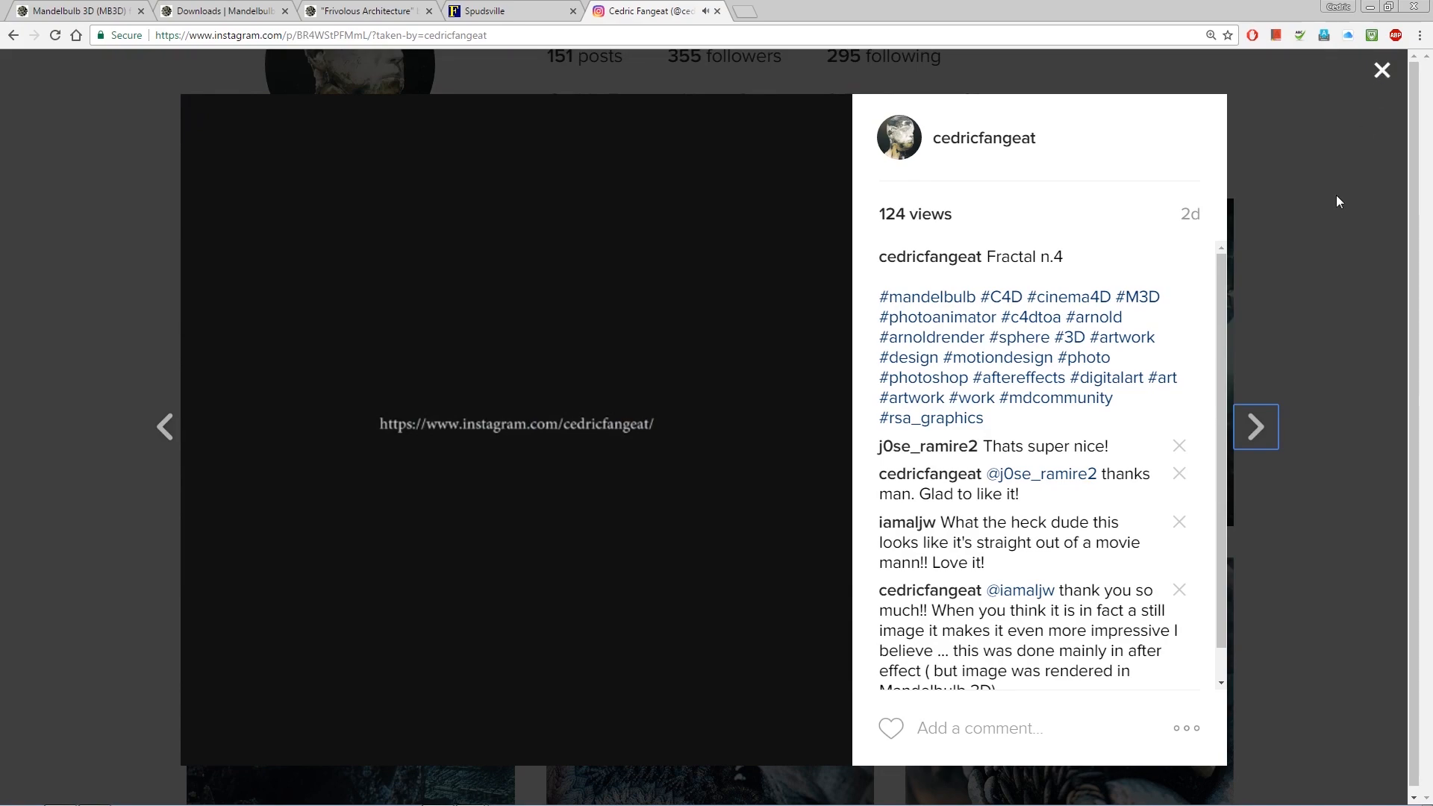
left_click(1383, 70)
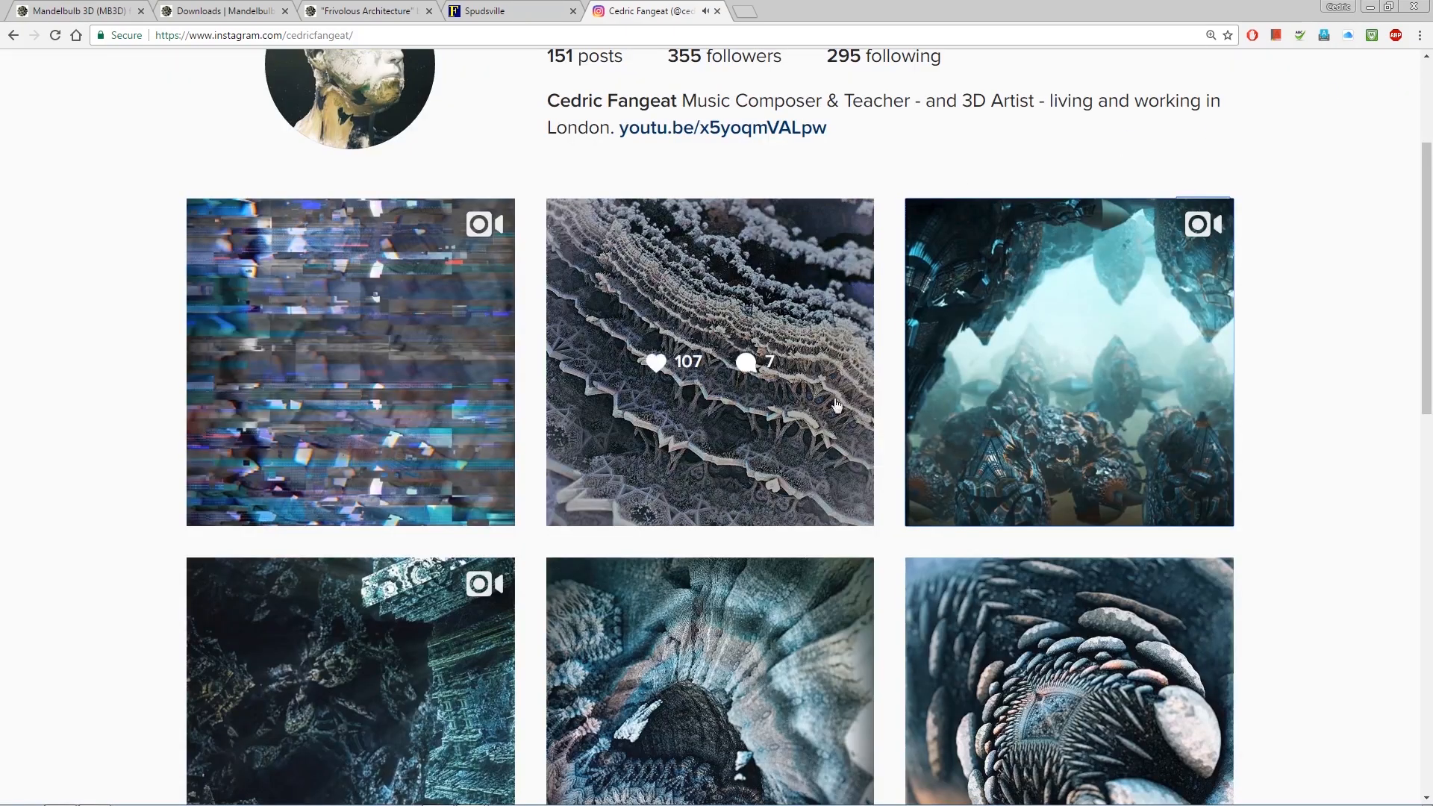
scroll(832, 418, "down", 3)
scroll(827, 440, "up", 3)
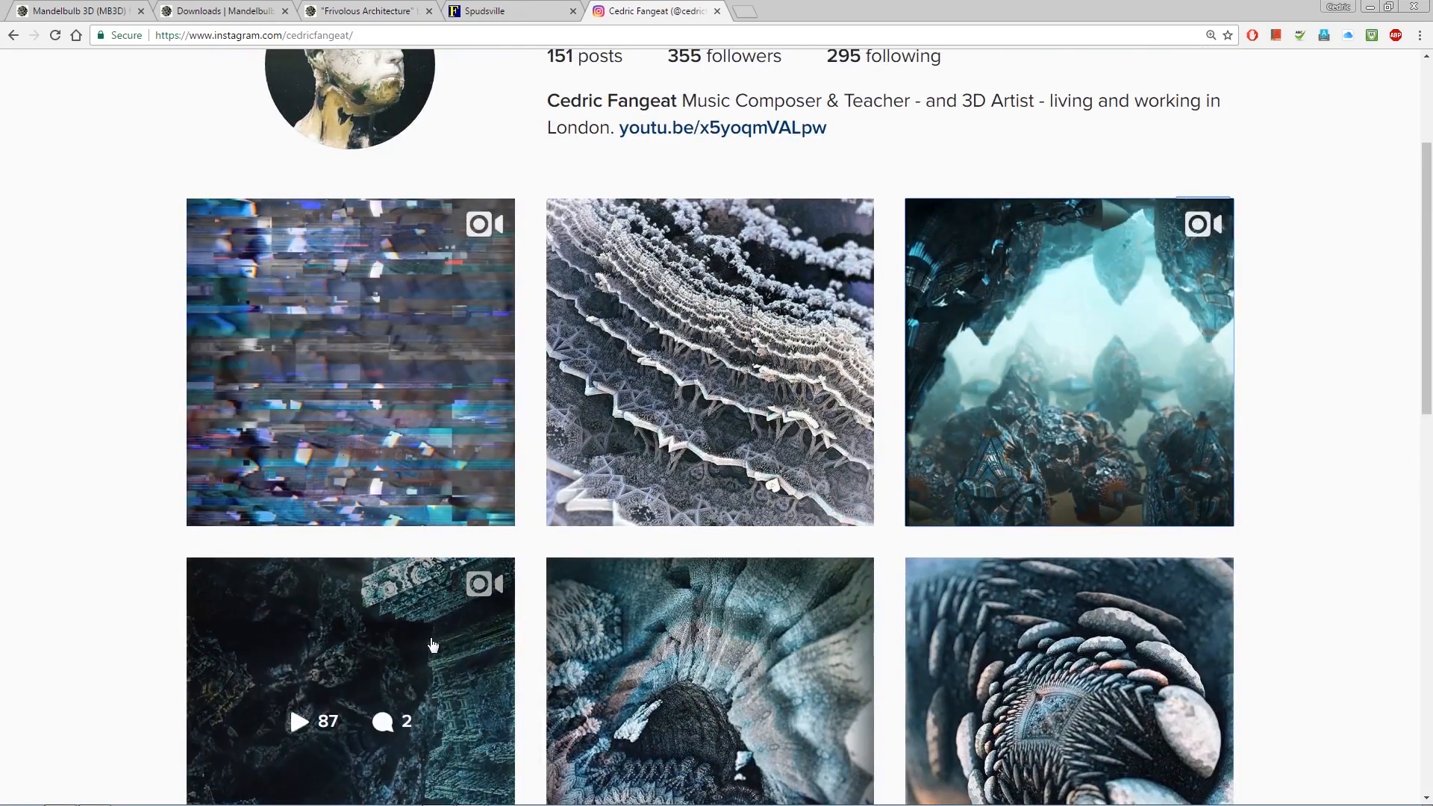
scroll(504, 187, "up", 2)
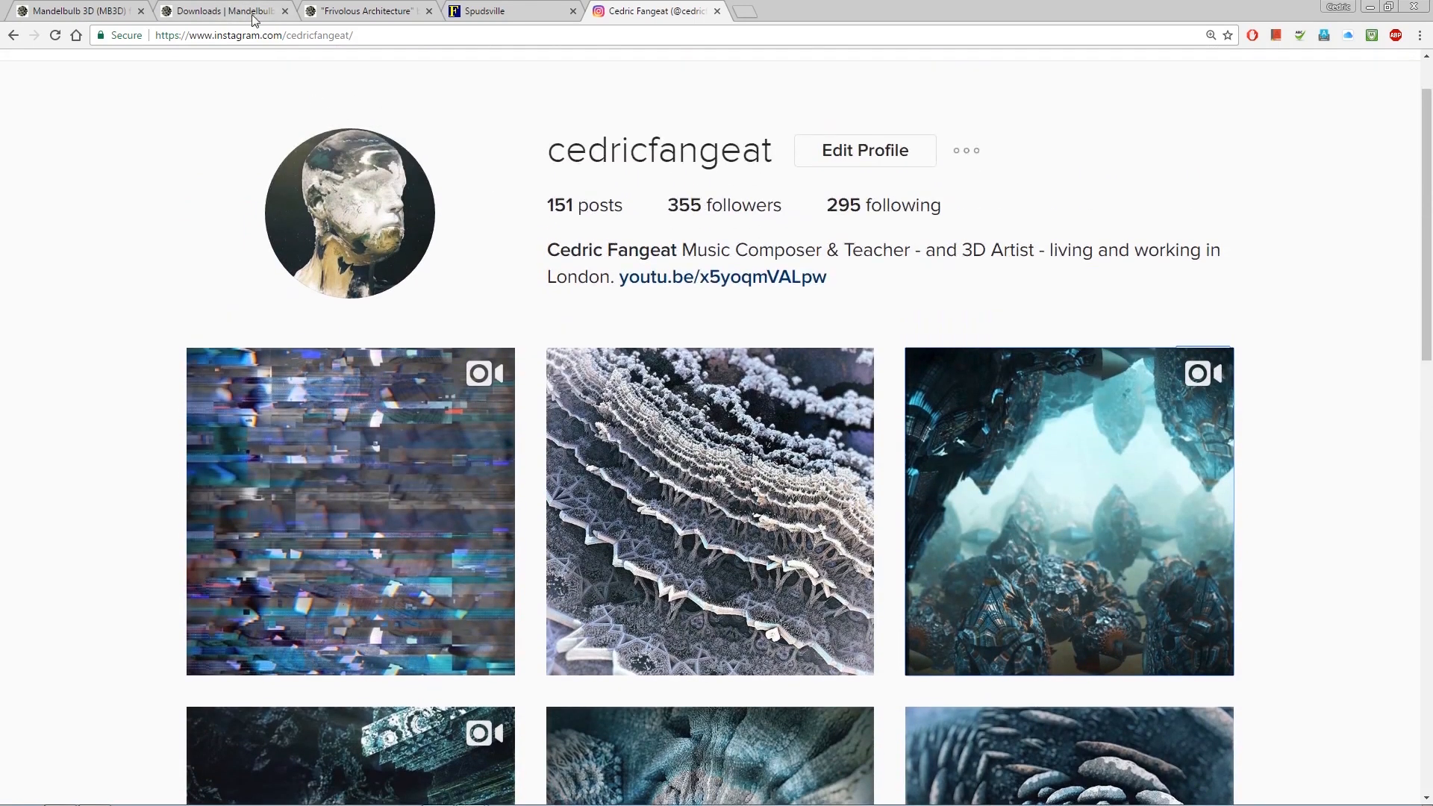
- Review the Mandelbulb 3D software download page and the tutorials and wallpapers on the Mandelbulb.com Downloads page
left_click(105, 11)
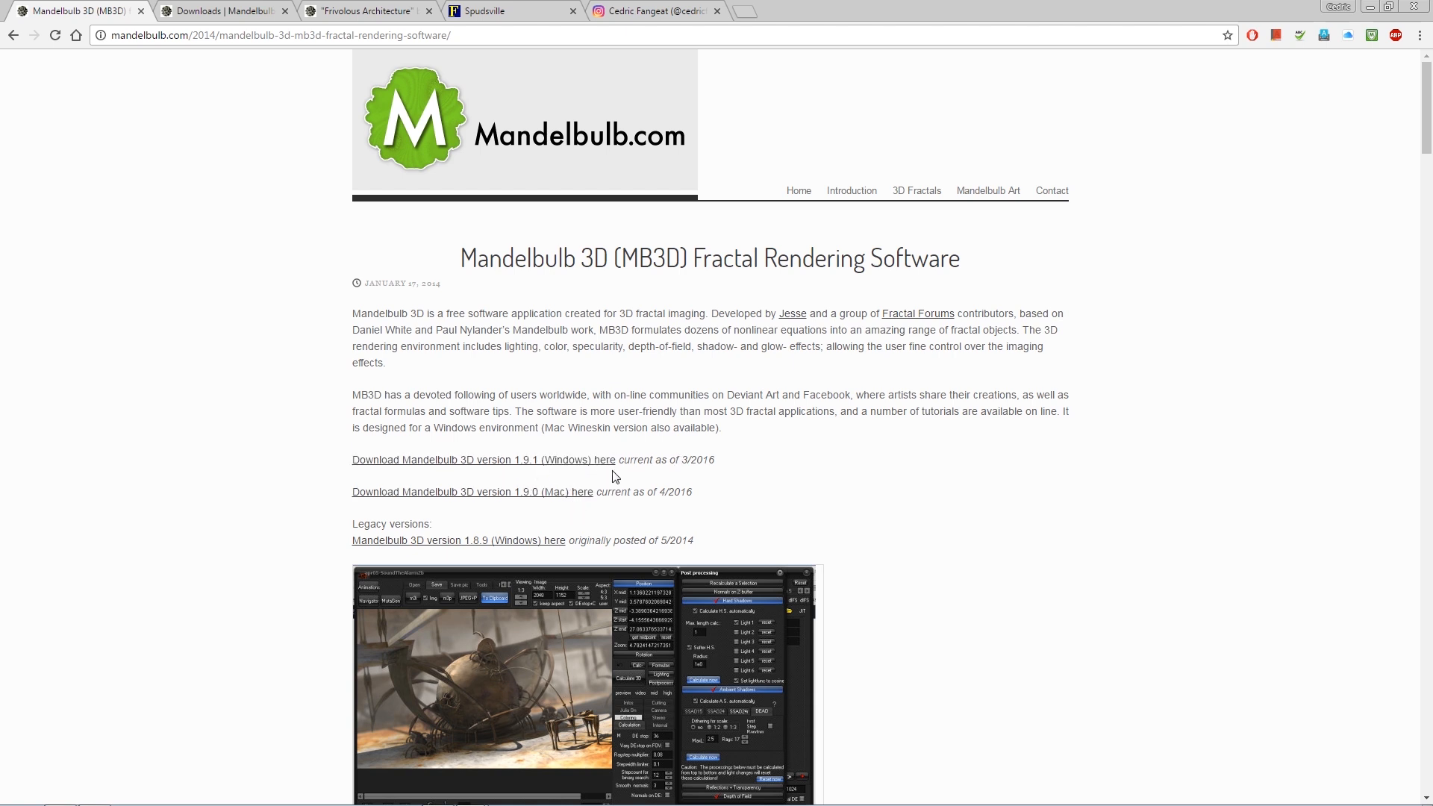
left_click(236, 15)
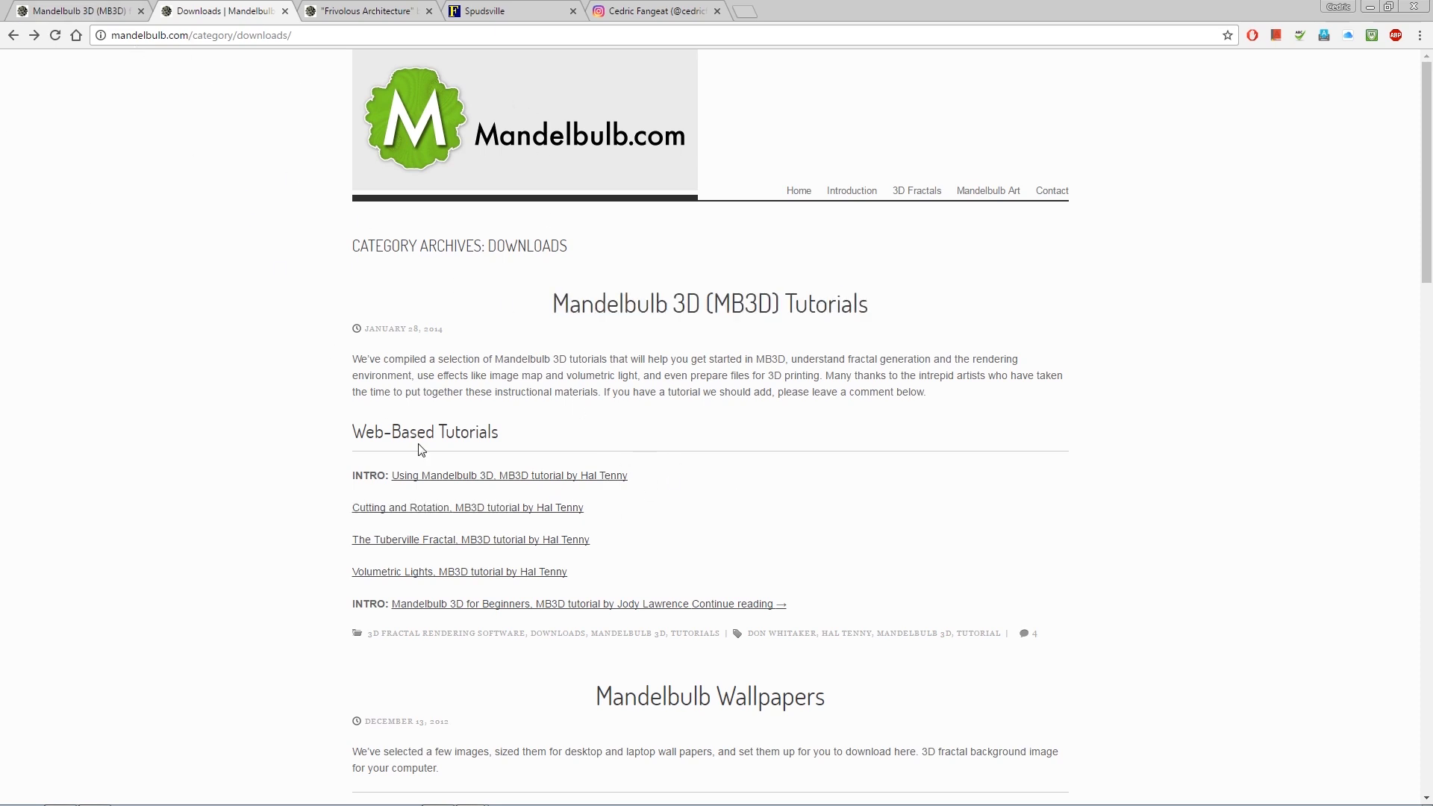
scroll(653, 541, "down", 1)
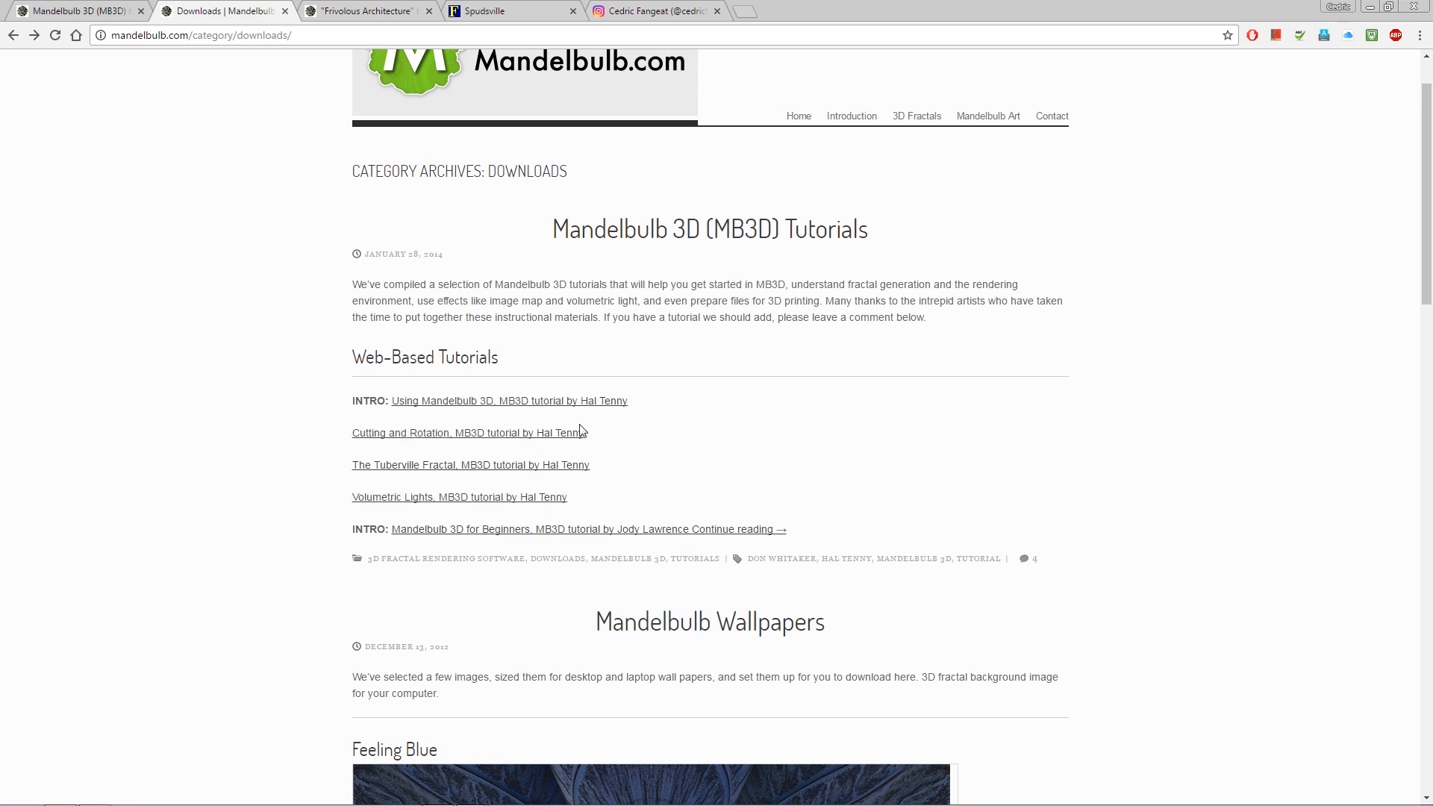
scroll(587, 473, "down", 5)
scroll(589, 479, "up", 4)
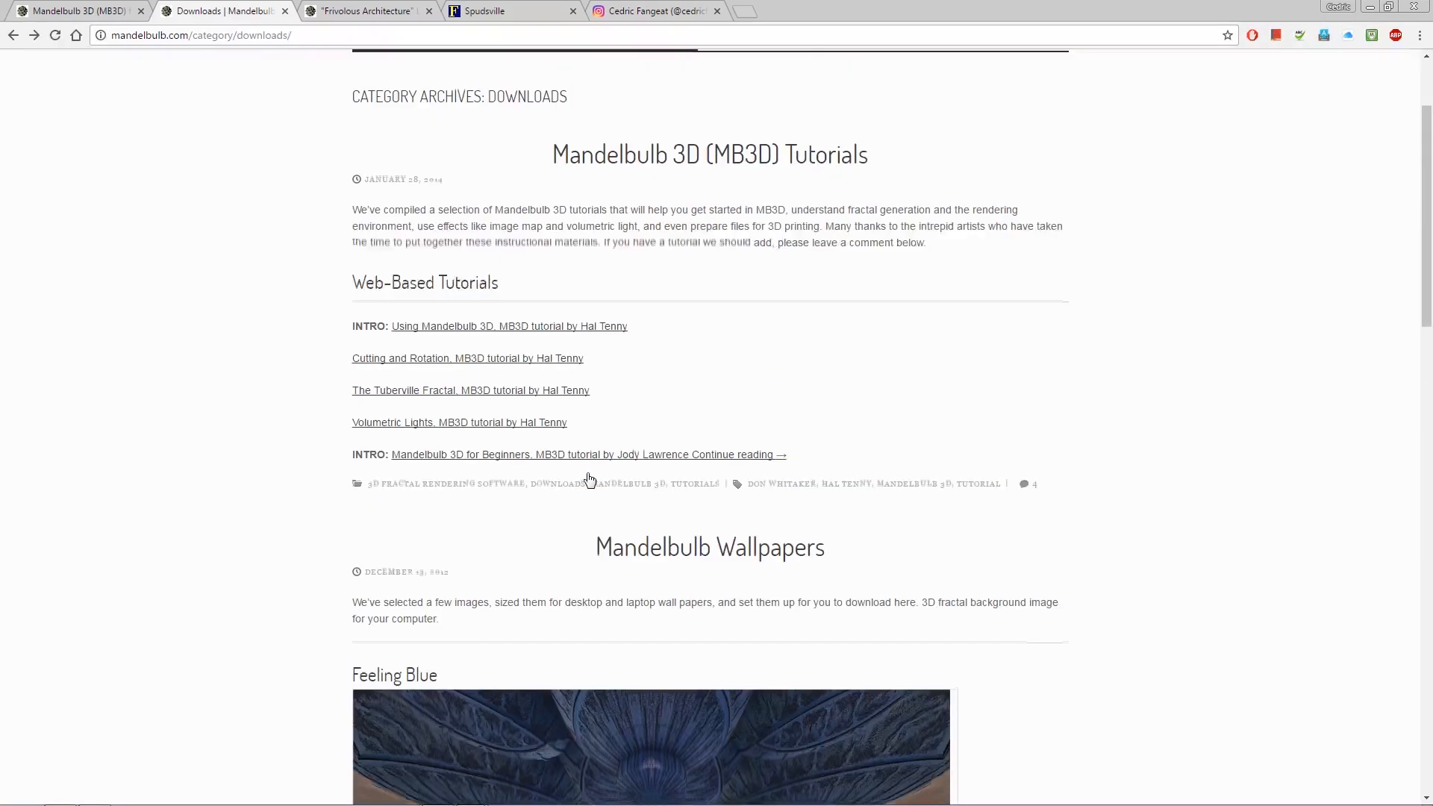
scroll(588, 475, "down", 8)
scroll(665, 329, "up", 1)
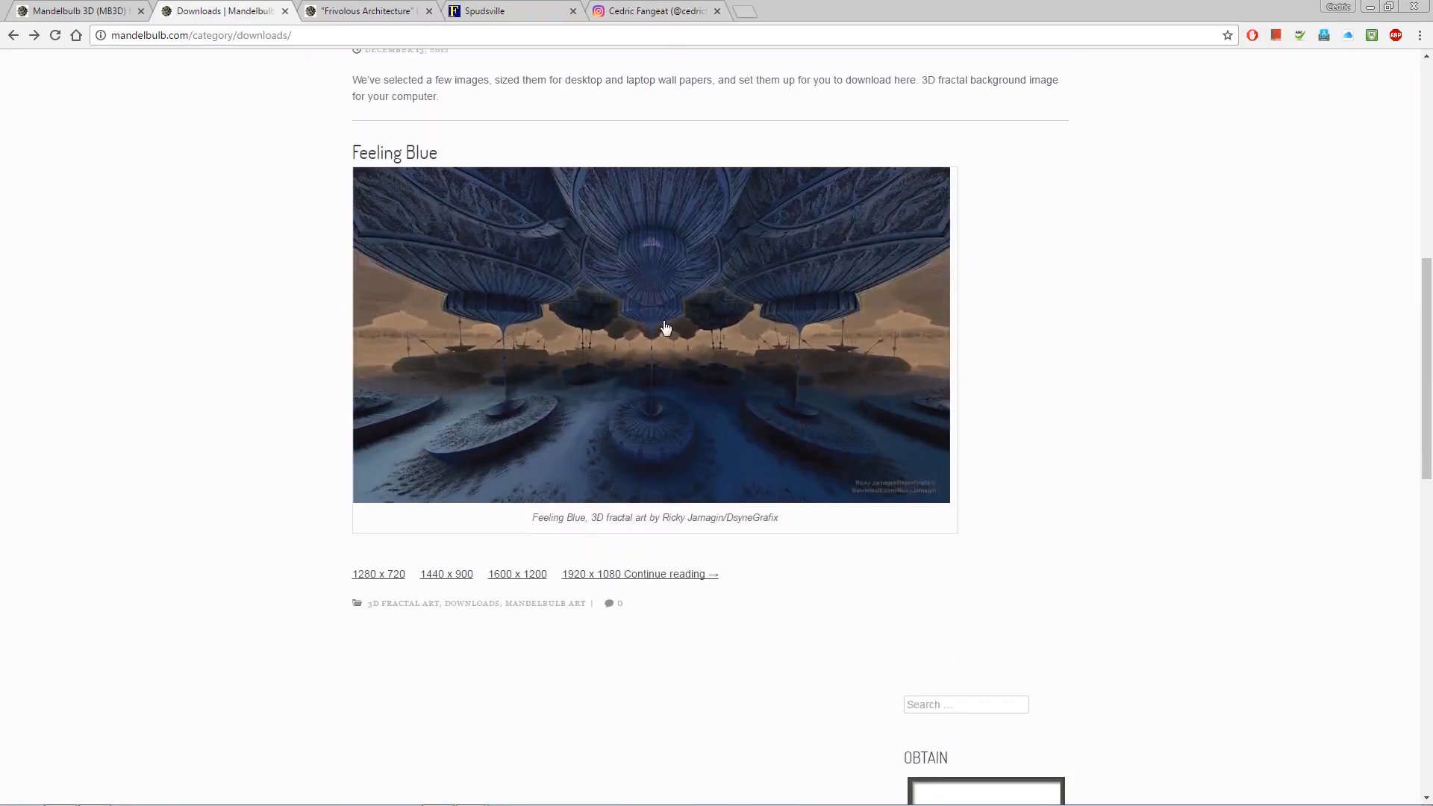
scroll(657, 364, "up", 7)
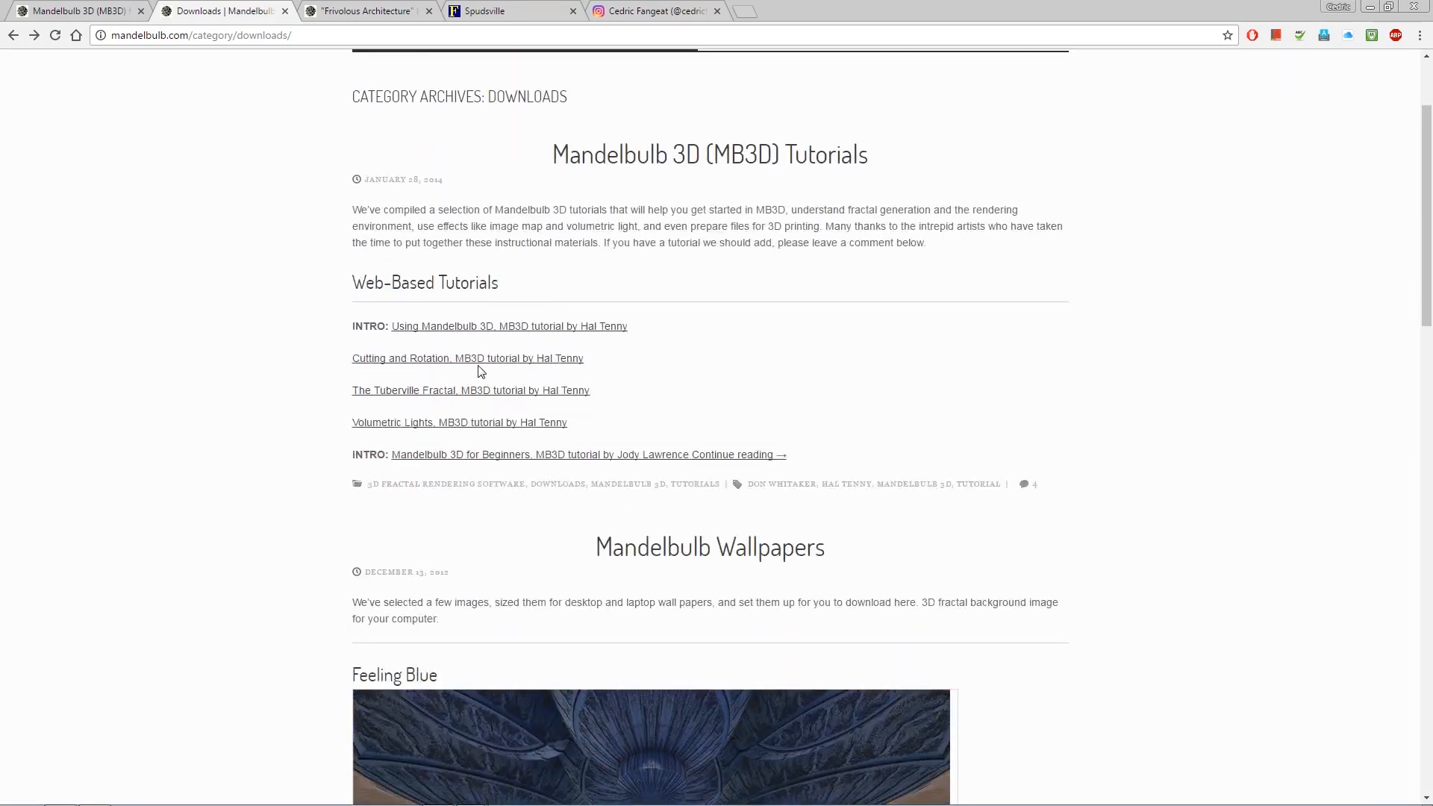
- Open the Cutting and Rotation tutorial from the web-based tutorials list and look over its DeviantArt page
left_click(450, 360)
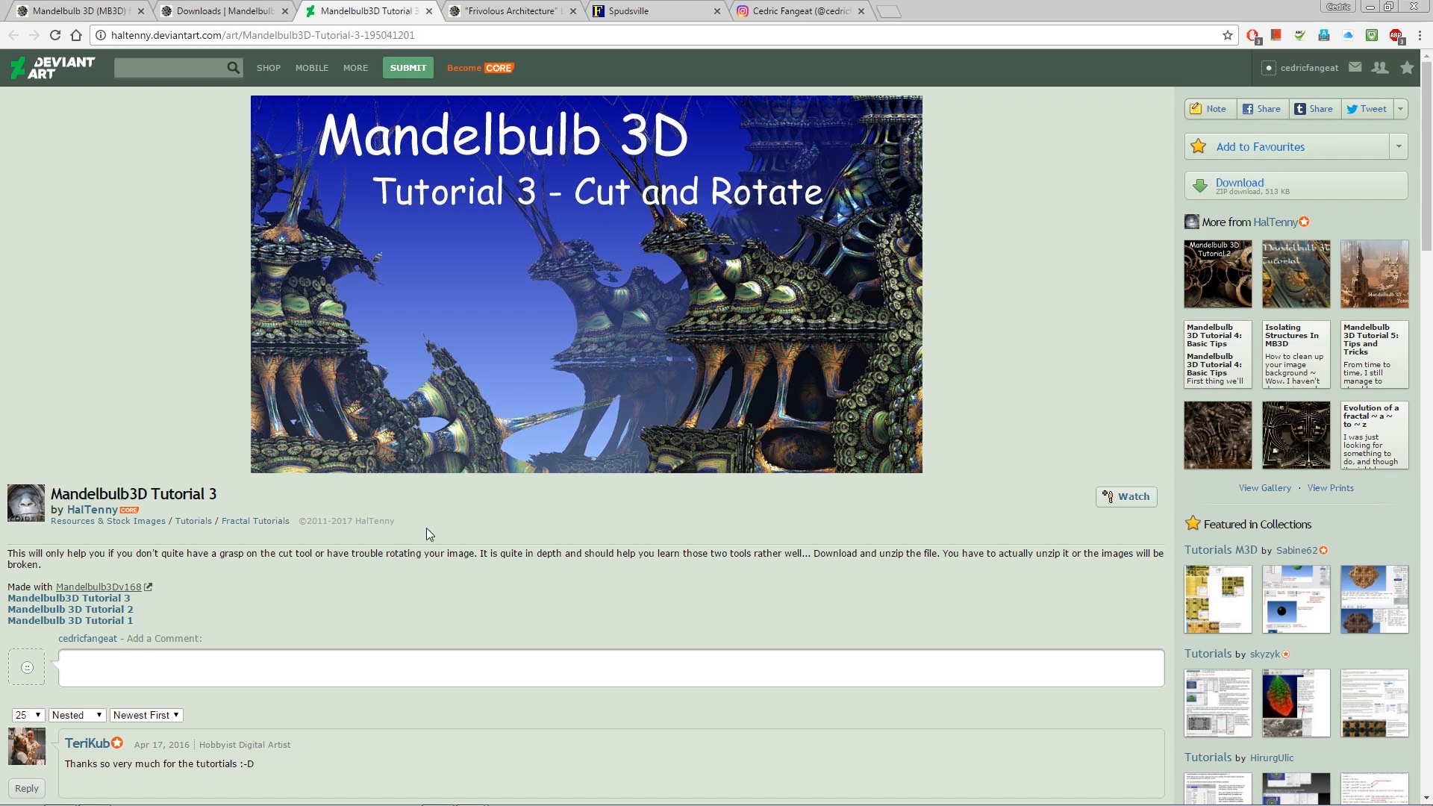
scroll(433, 490, "down", 4)
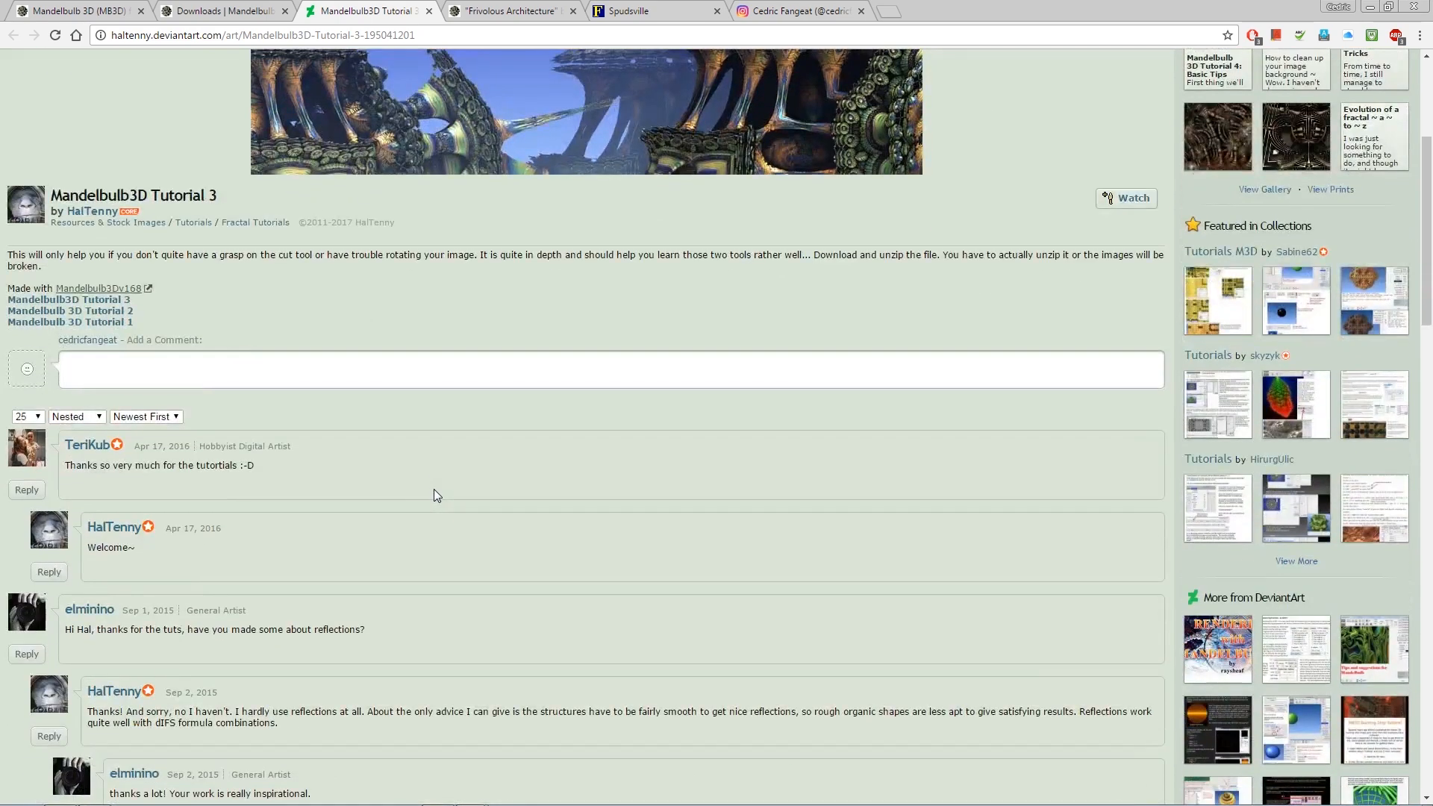
scroll(433, 490, "up", 4)
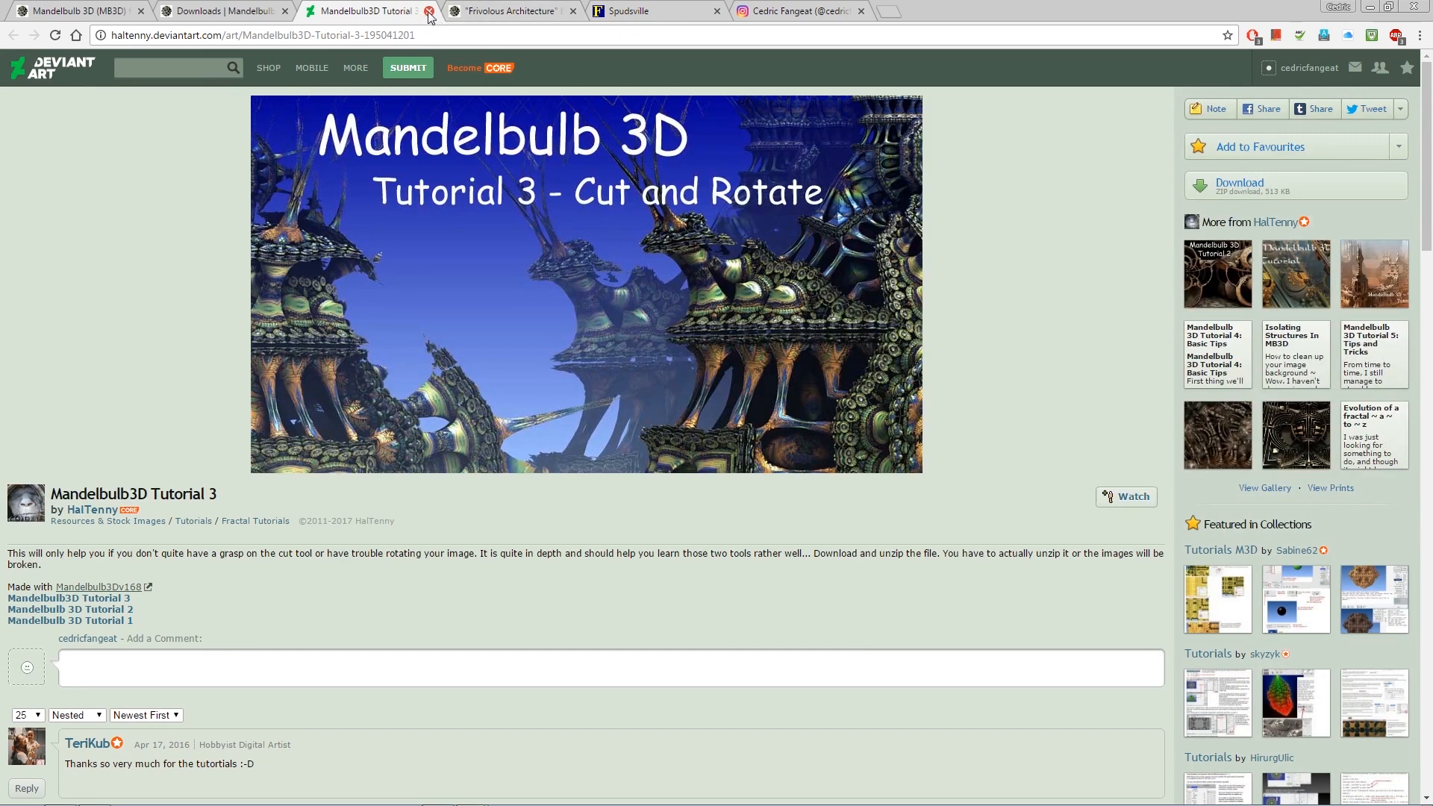
- Go from the "Frivolous Architecture" parameter page to "Decorated Spheres" and select the Mandelbulb3Dv18 parameter text
left_click(223, 13)
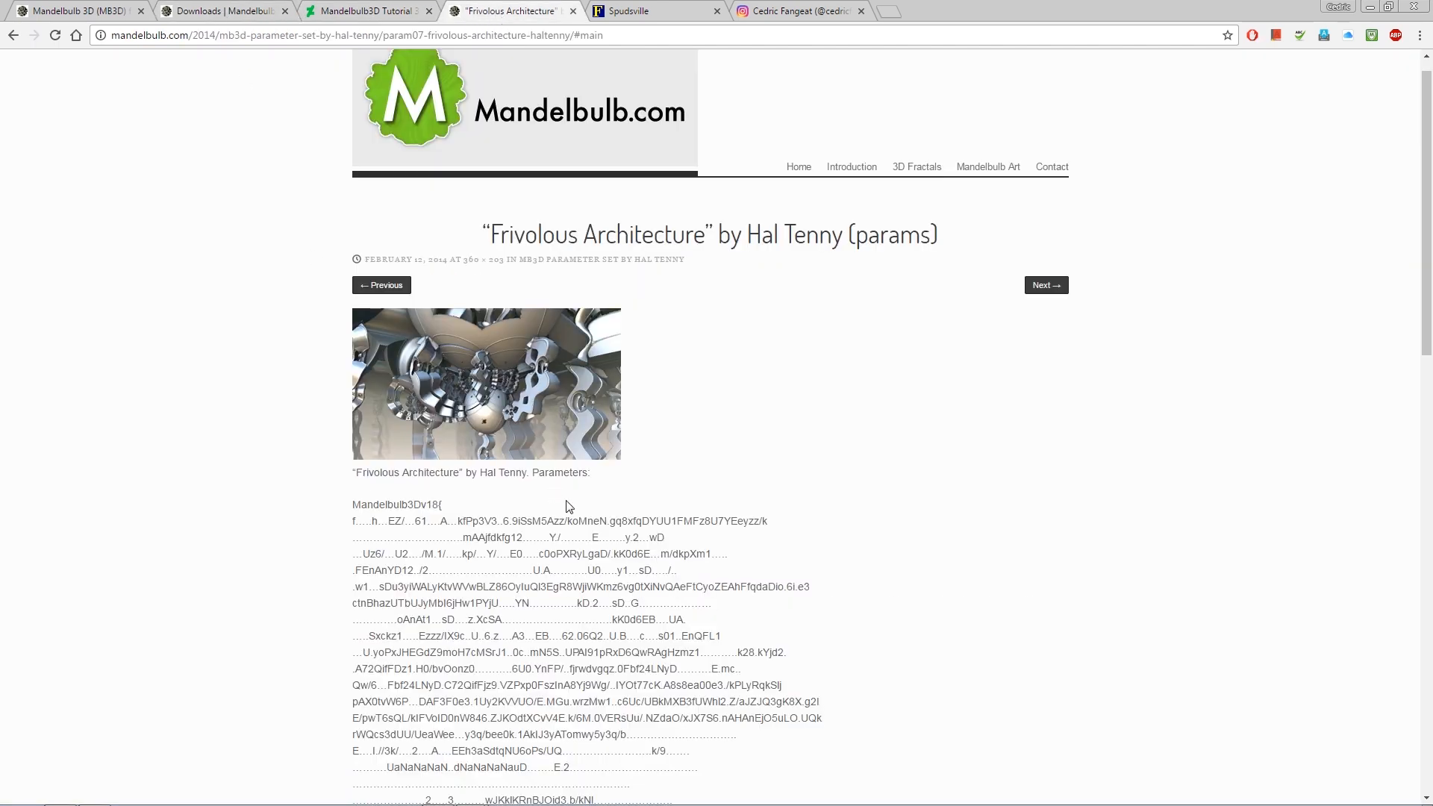
scroll(869, 529, "down", 3)
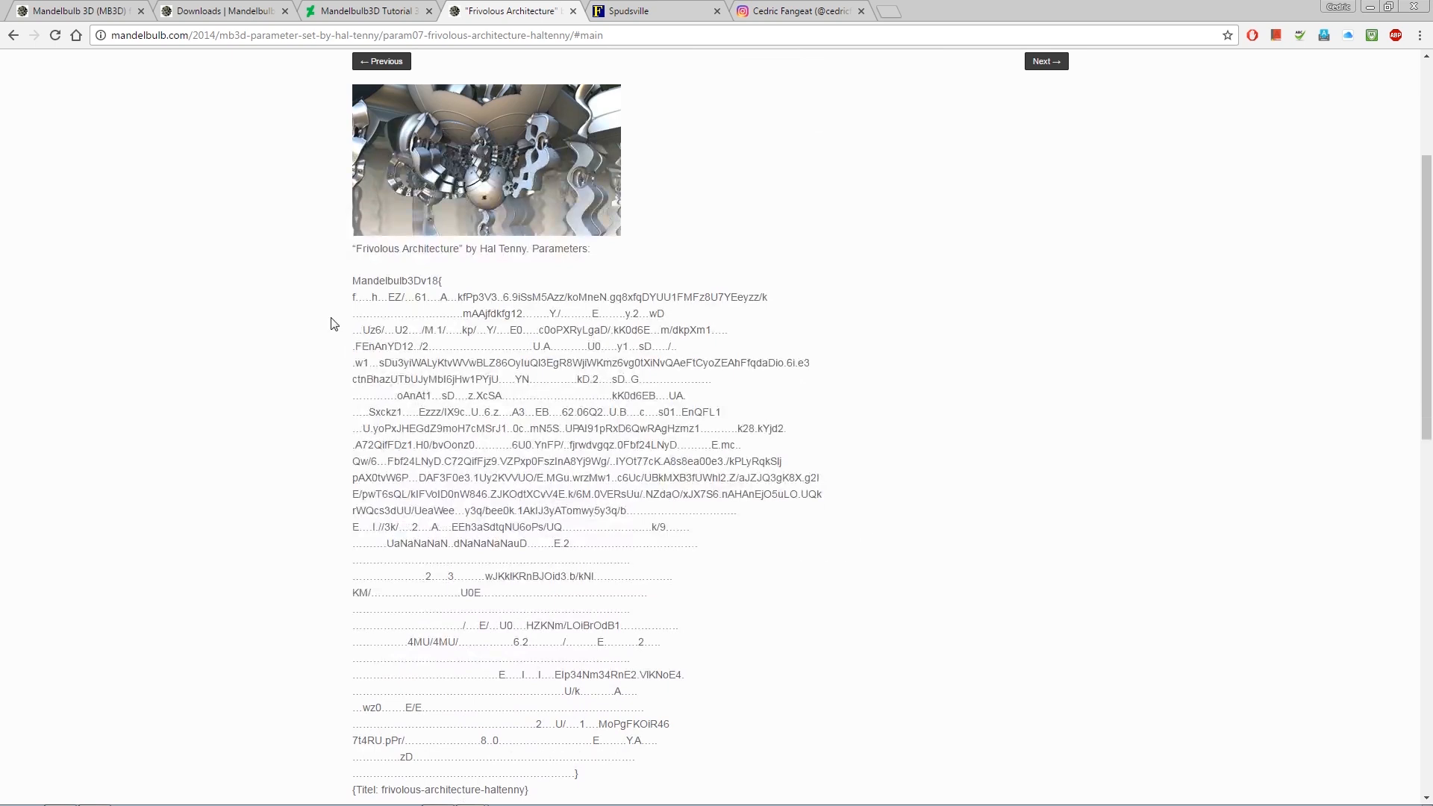
scroll(501, 277, "up", 1)
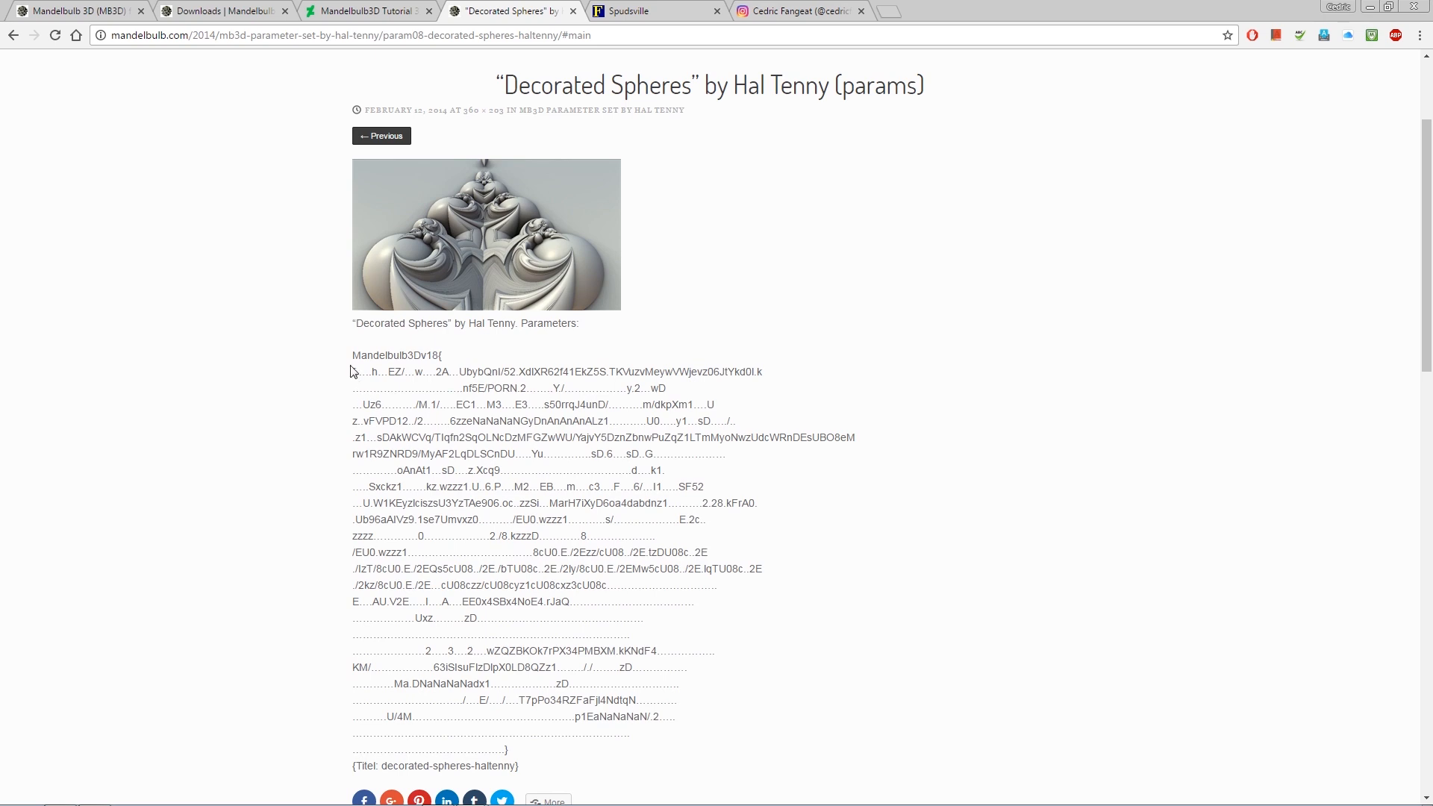
left_click_drag(349, 355, 701, 734)
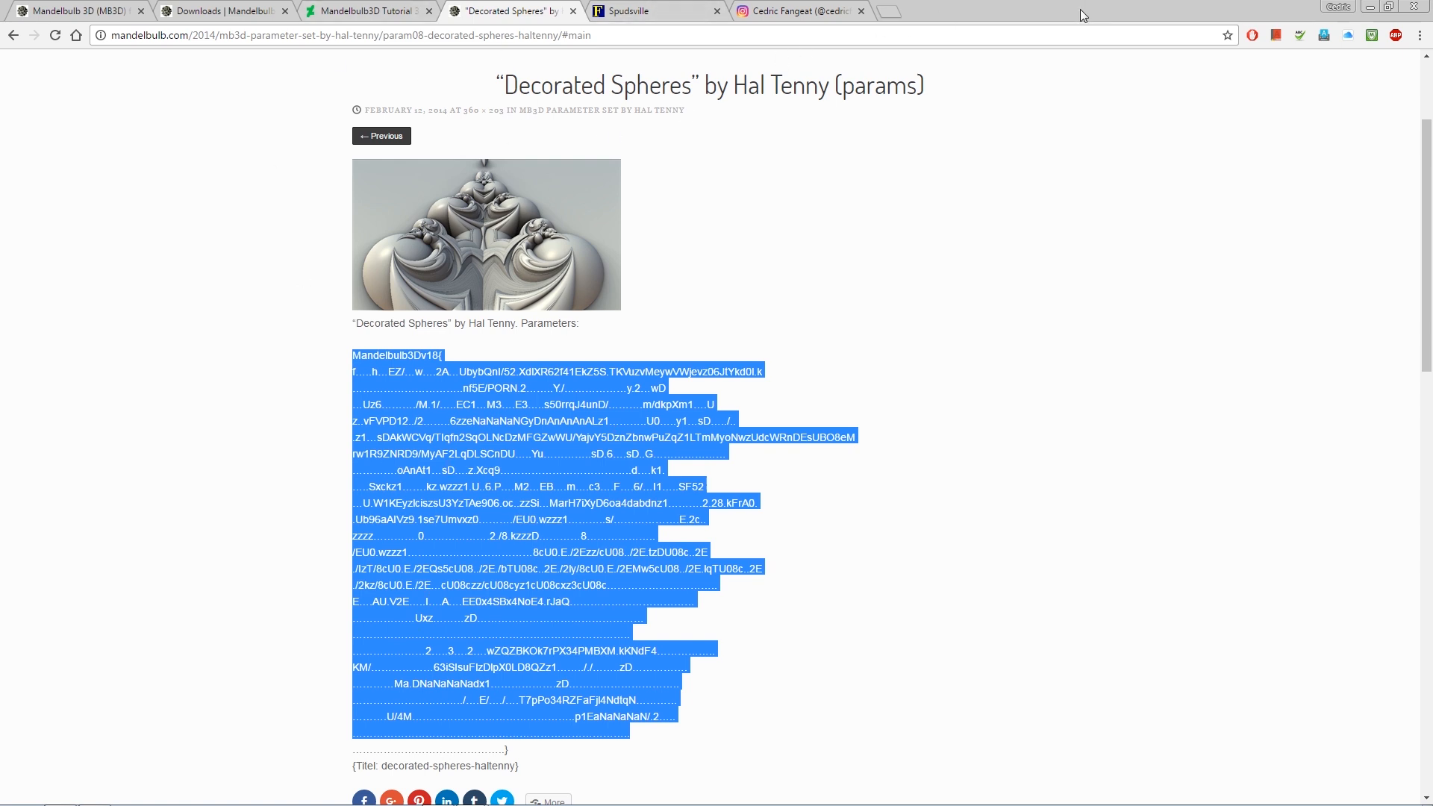
- Restore the browser to a smaller window and launch Mandelbulb3D.exe from the Mandelbulb3Dv191 folder
double_click(1125, 16)
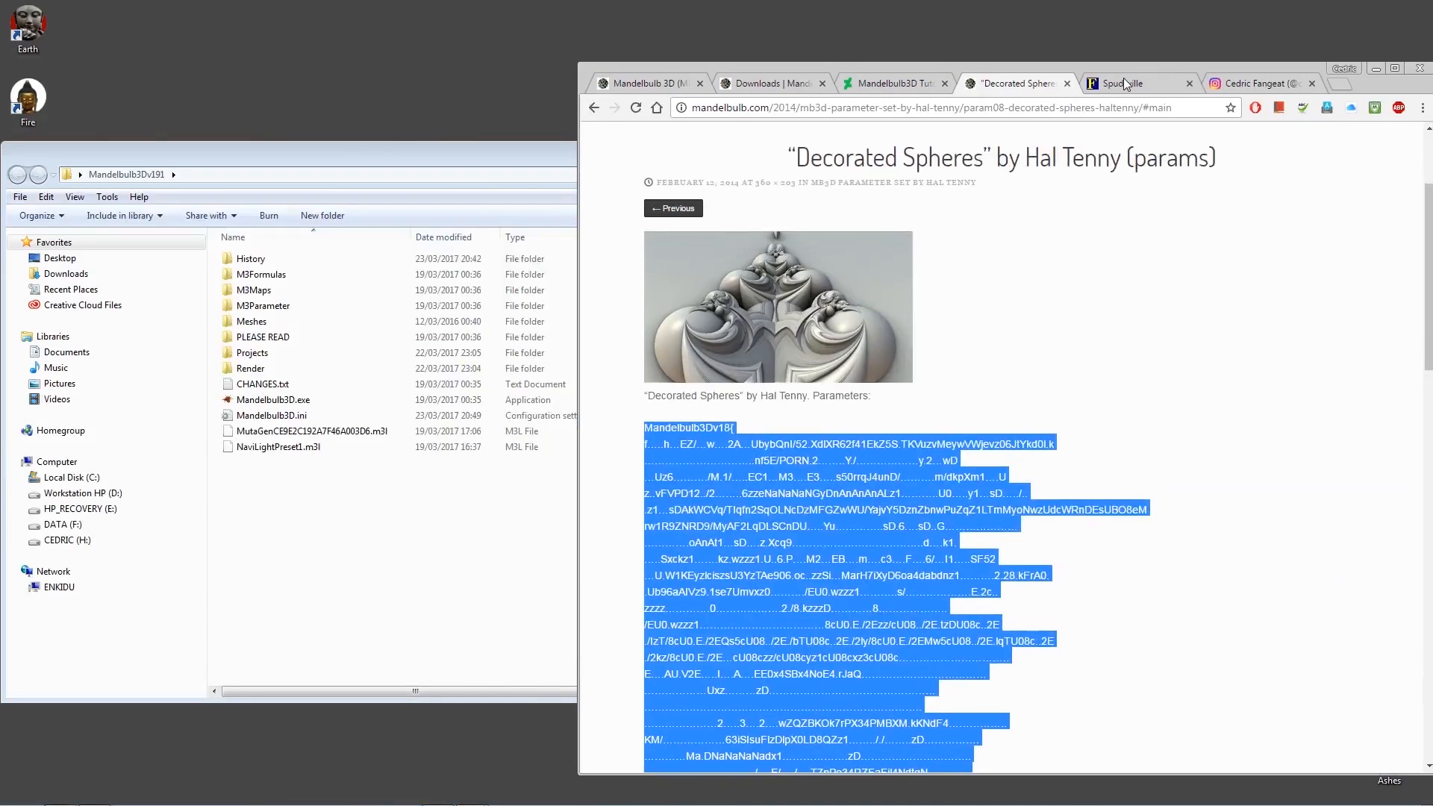
left_click(248, 401)
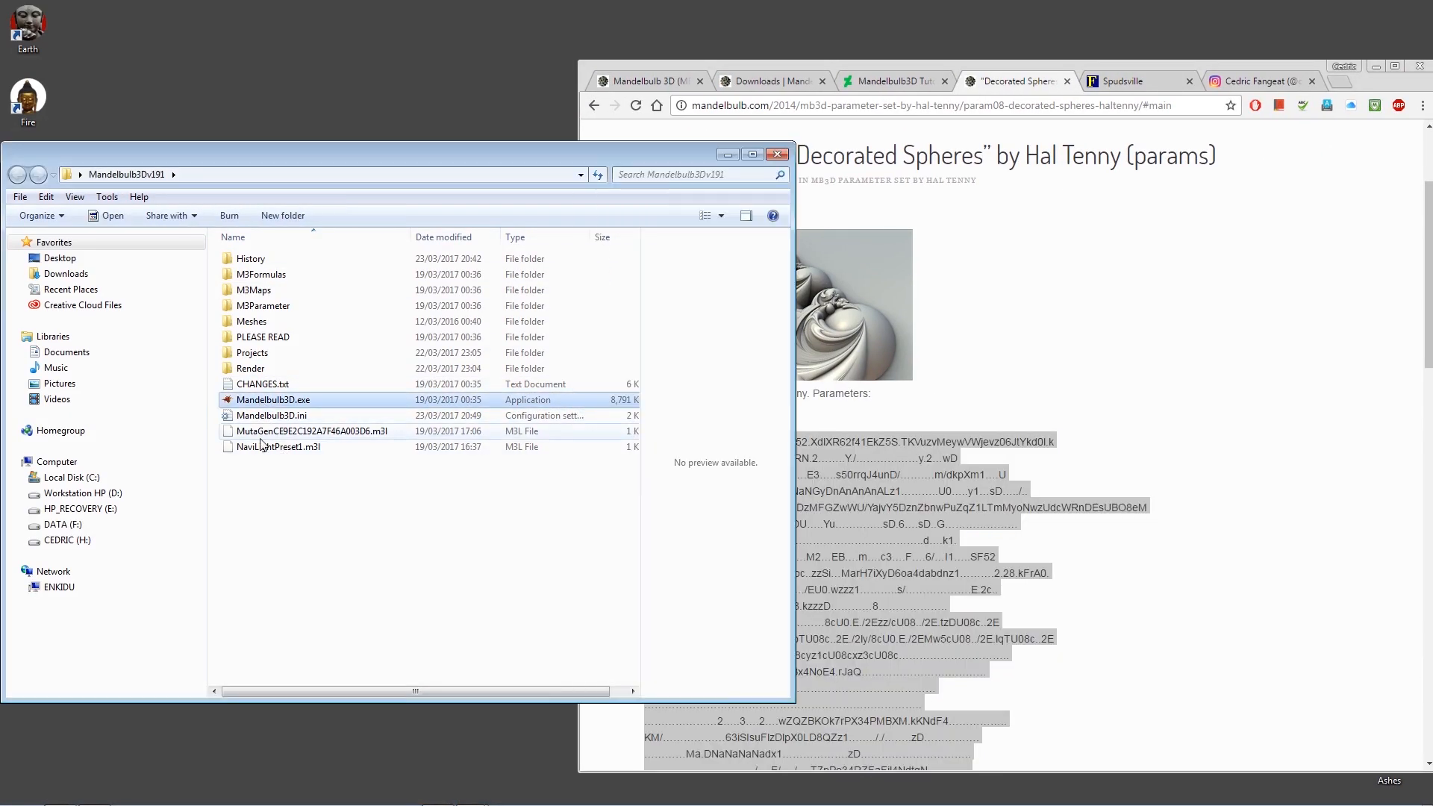
double_click(242, 404)
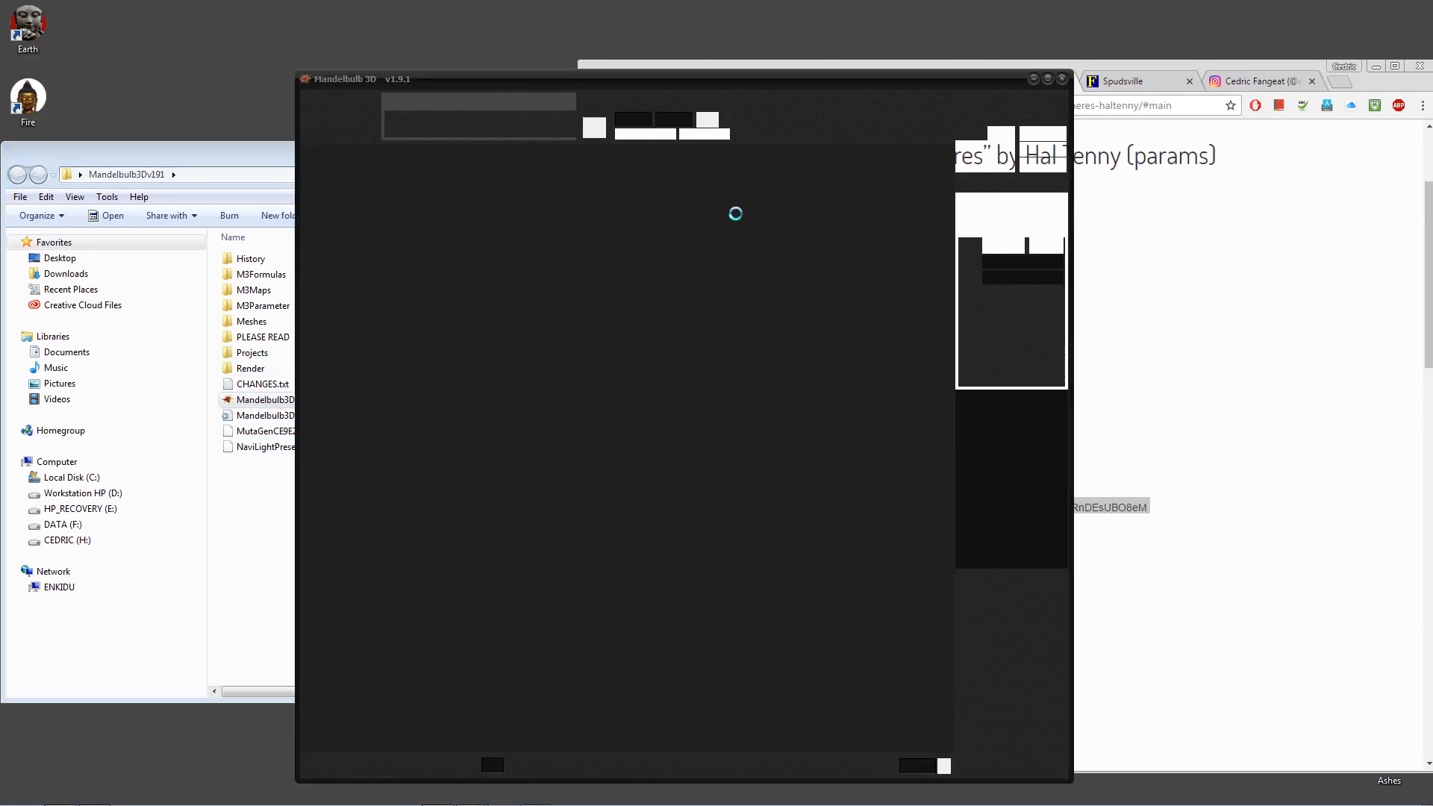
- Bring the browser window forward, move it up to uncover more of Mandelbulb 3D, and show the Mandelbulb3D Tutorial 3 page
left_click(1380, 83)
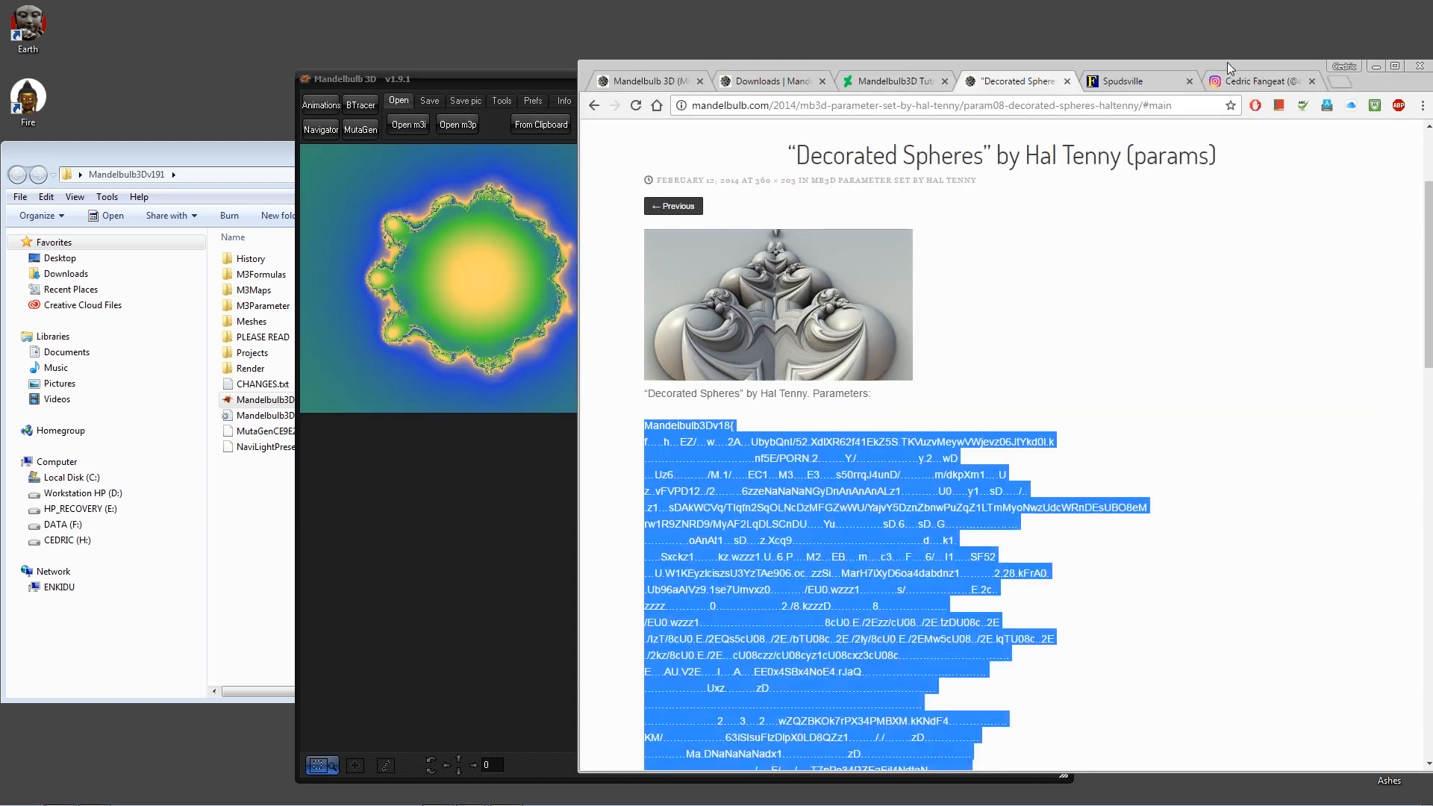
left_click_drag(1227, 61, 1233, 10)
left_click(945, 26)
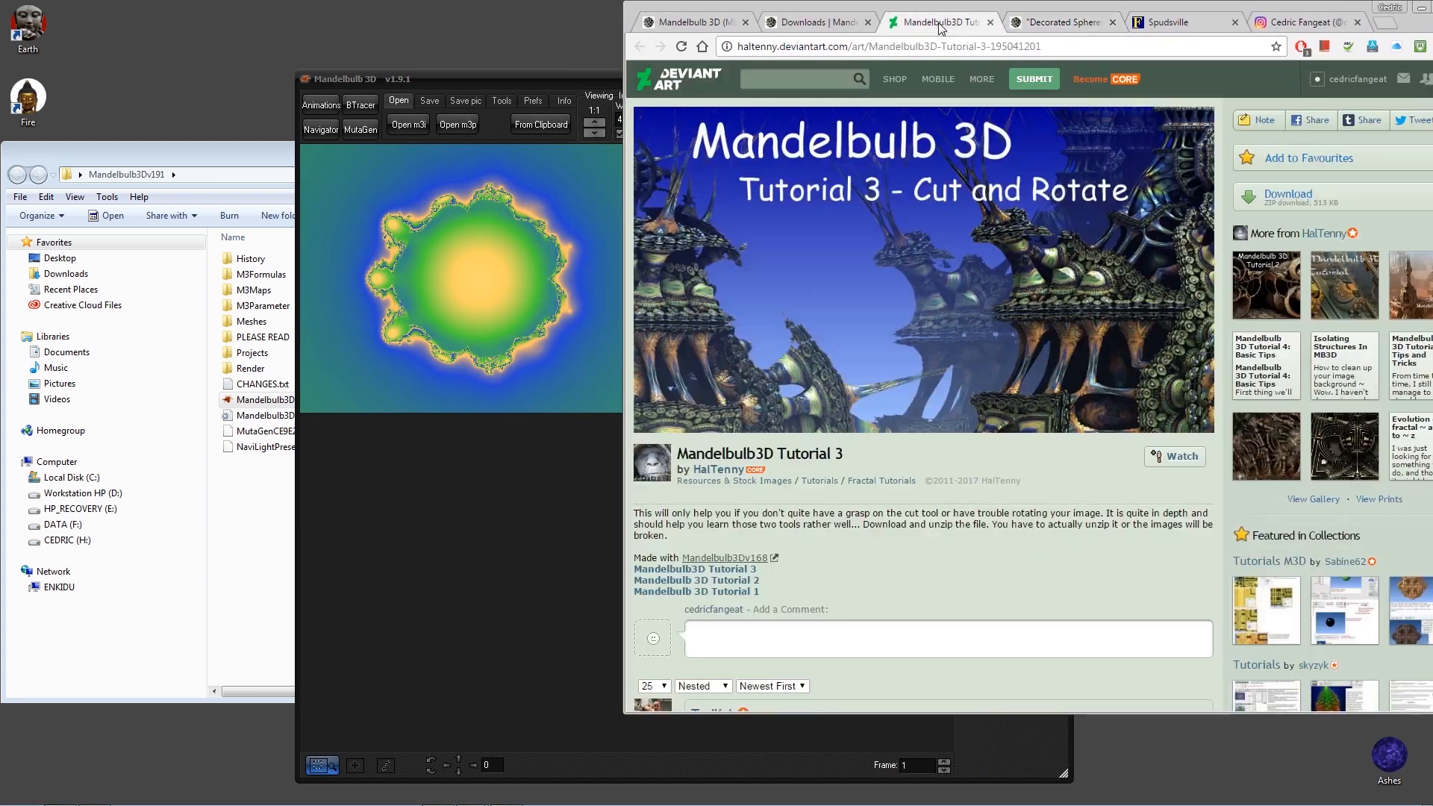
- Revisit the Downloads page with the web-based tutorials and the selected "Decorated Spheres" parameter text
left_click(808, 23)
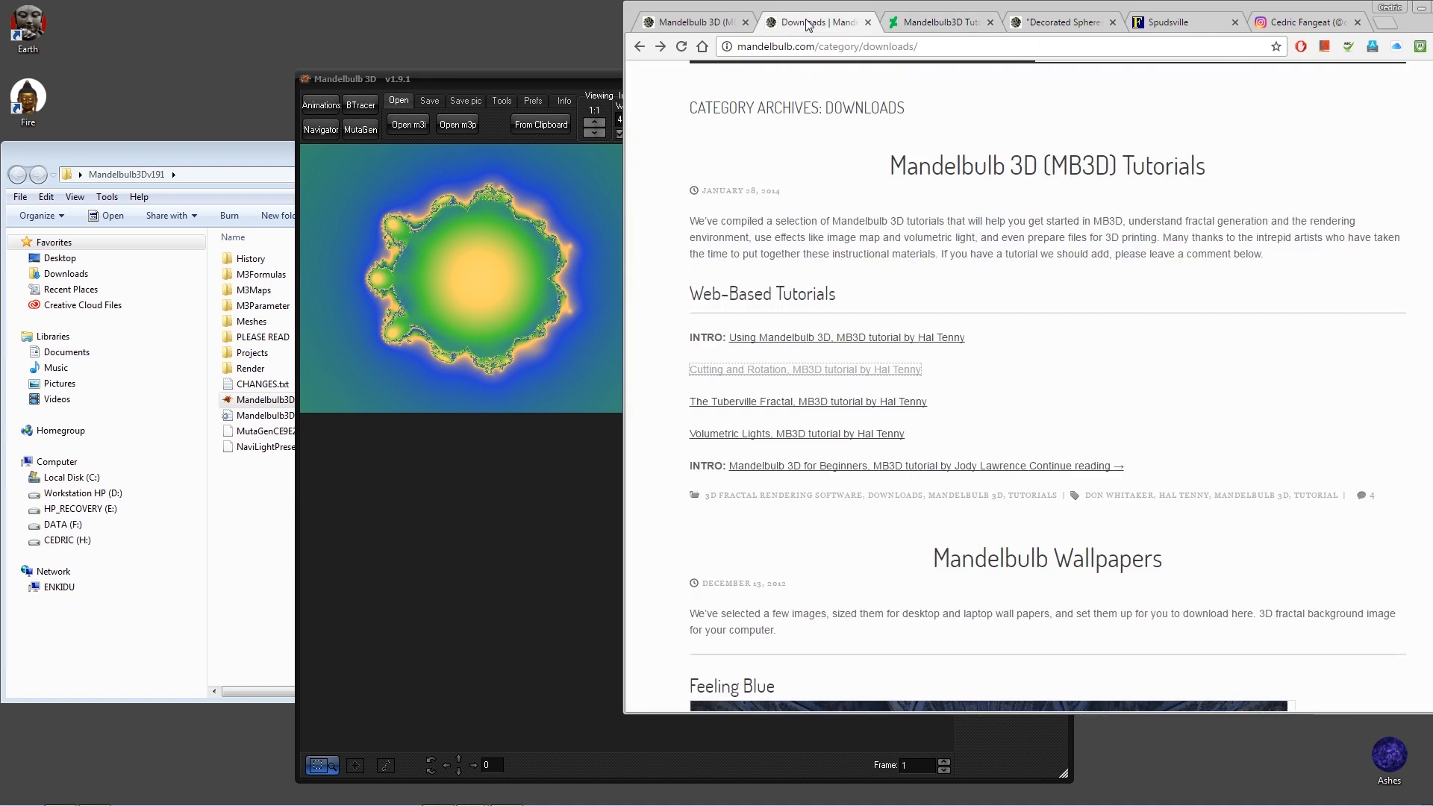
left_click(1033, 29)
scroll(909, 477, "down", 3)
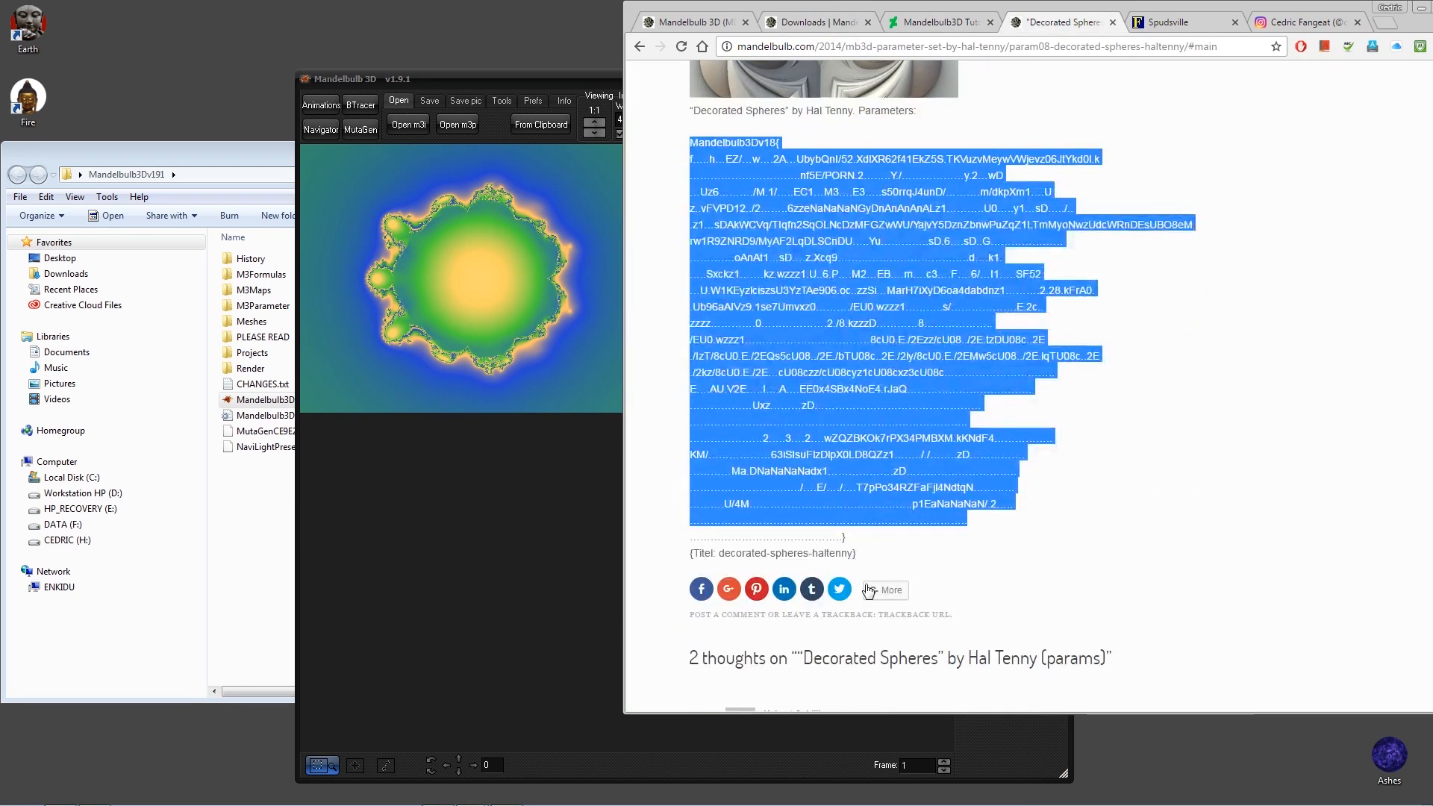
- Bring Mandelbulb 3D forward with its Formulas window beside it, and minimize the browser and the Mandelbulb3Dv191 folder window
left_click_drag(536, 78, 457, 0)
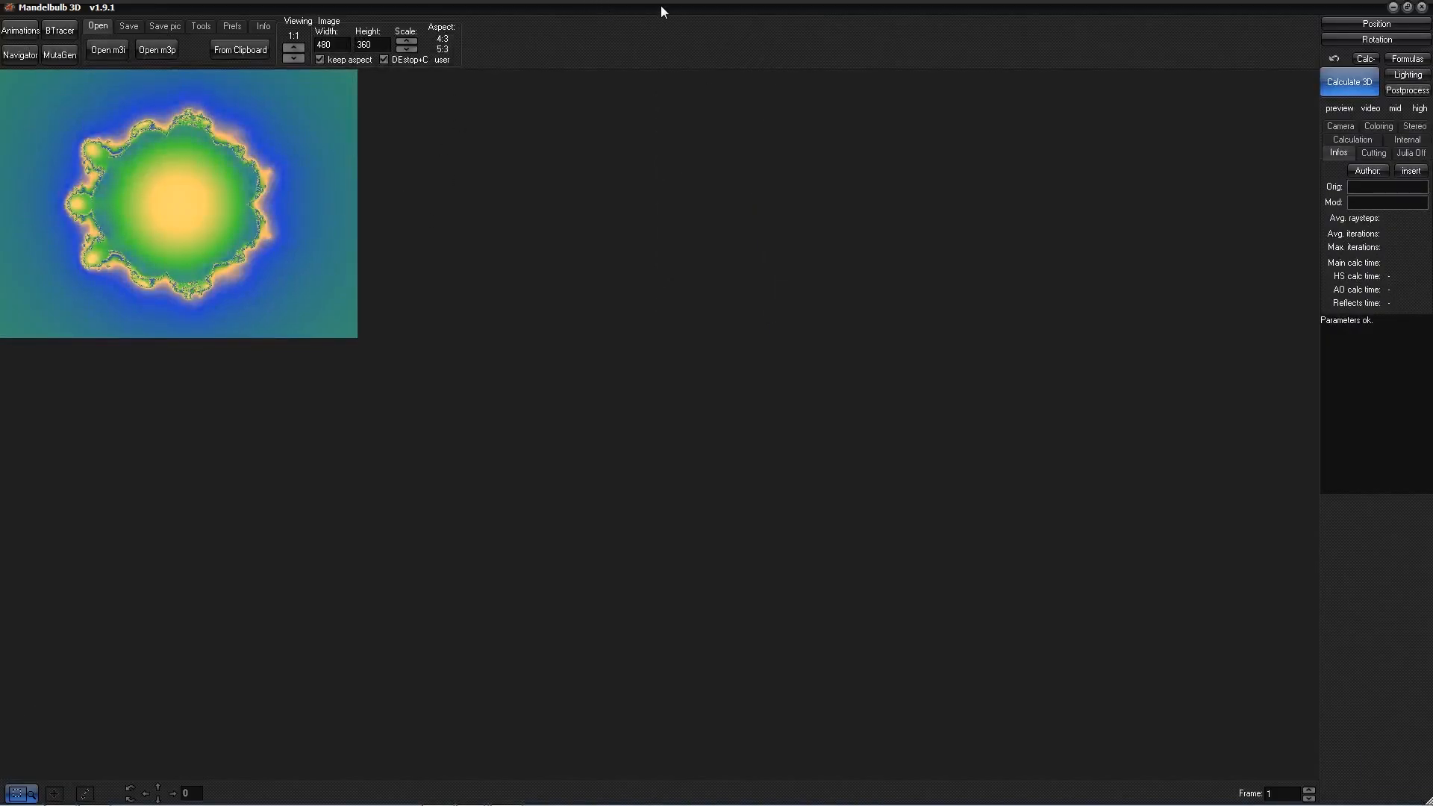
left_click_drag(660, 6, 531, 22)
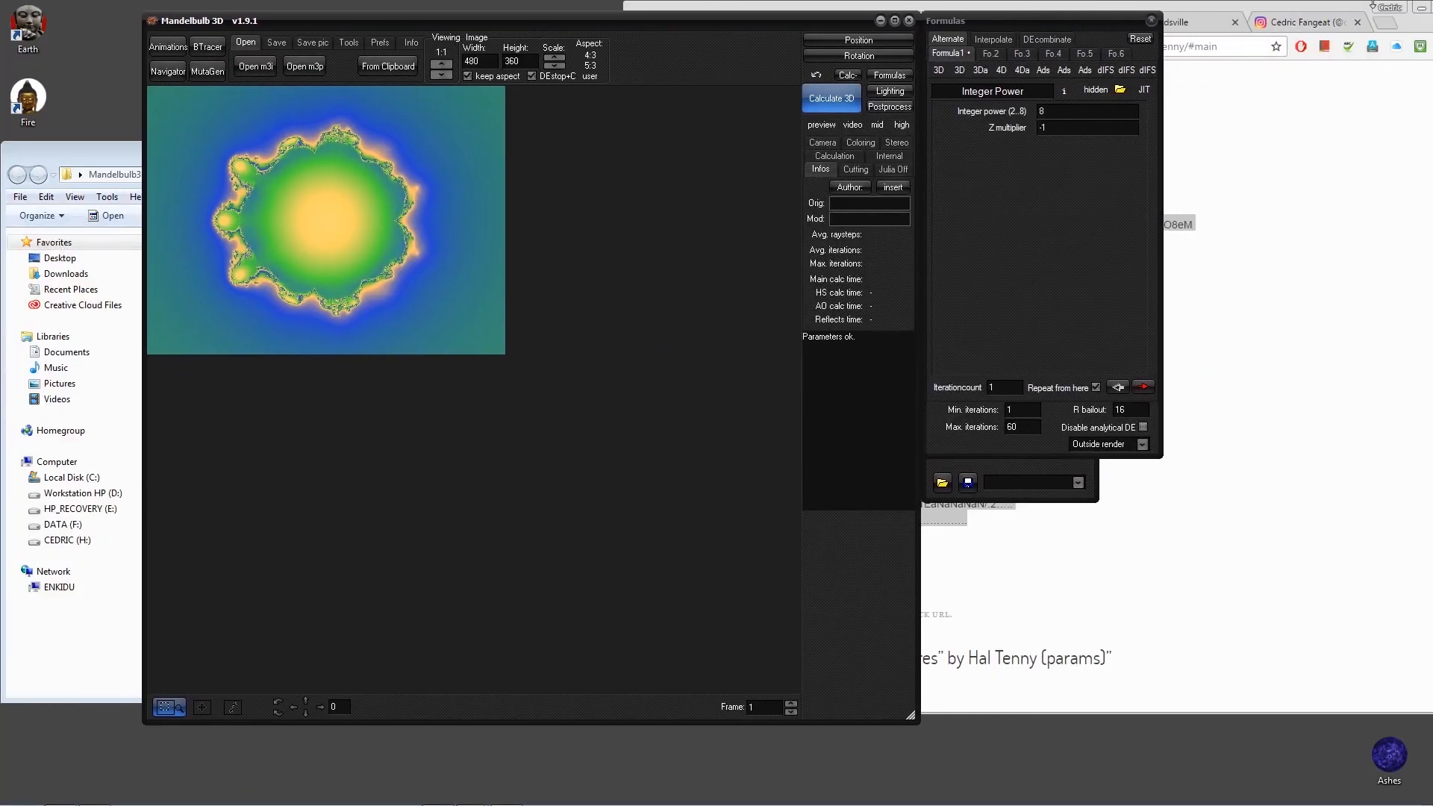
left_click(1422, 14)
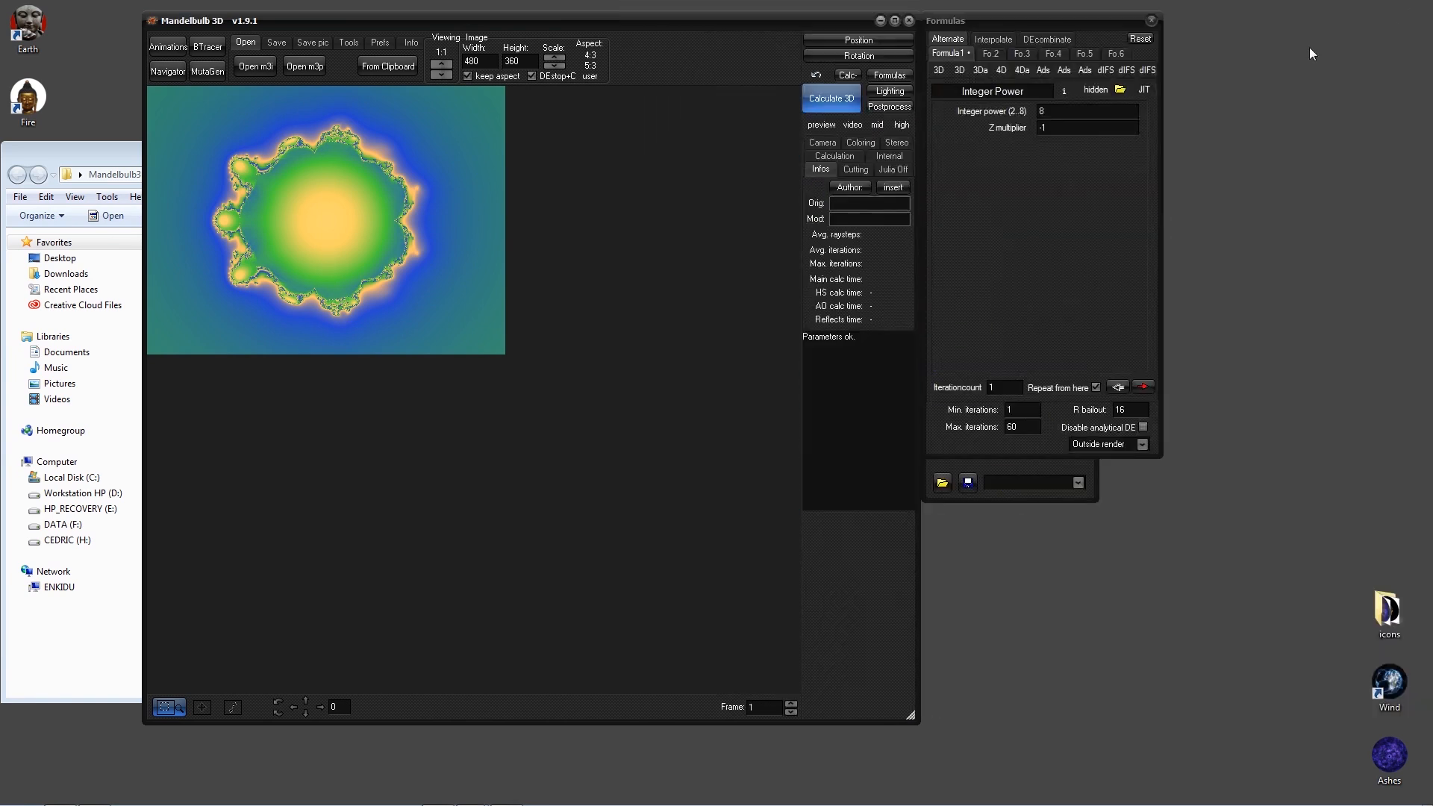
left_click(83, 150)
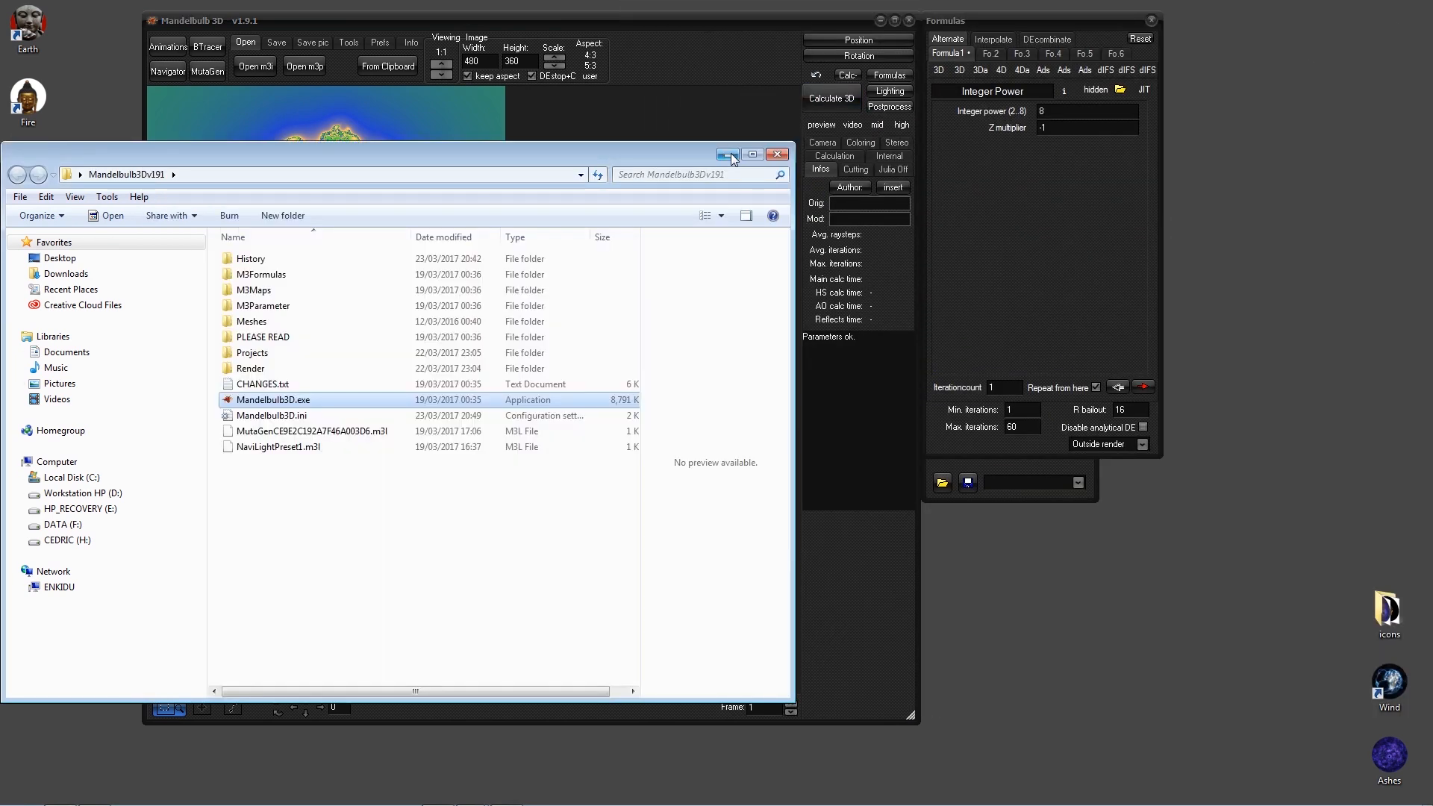
left_click(716, 137)
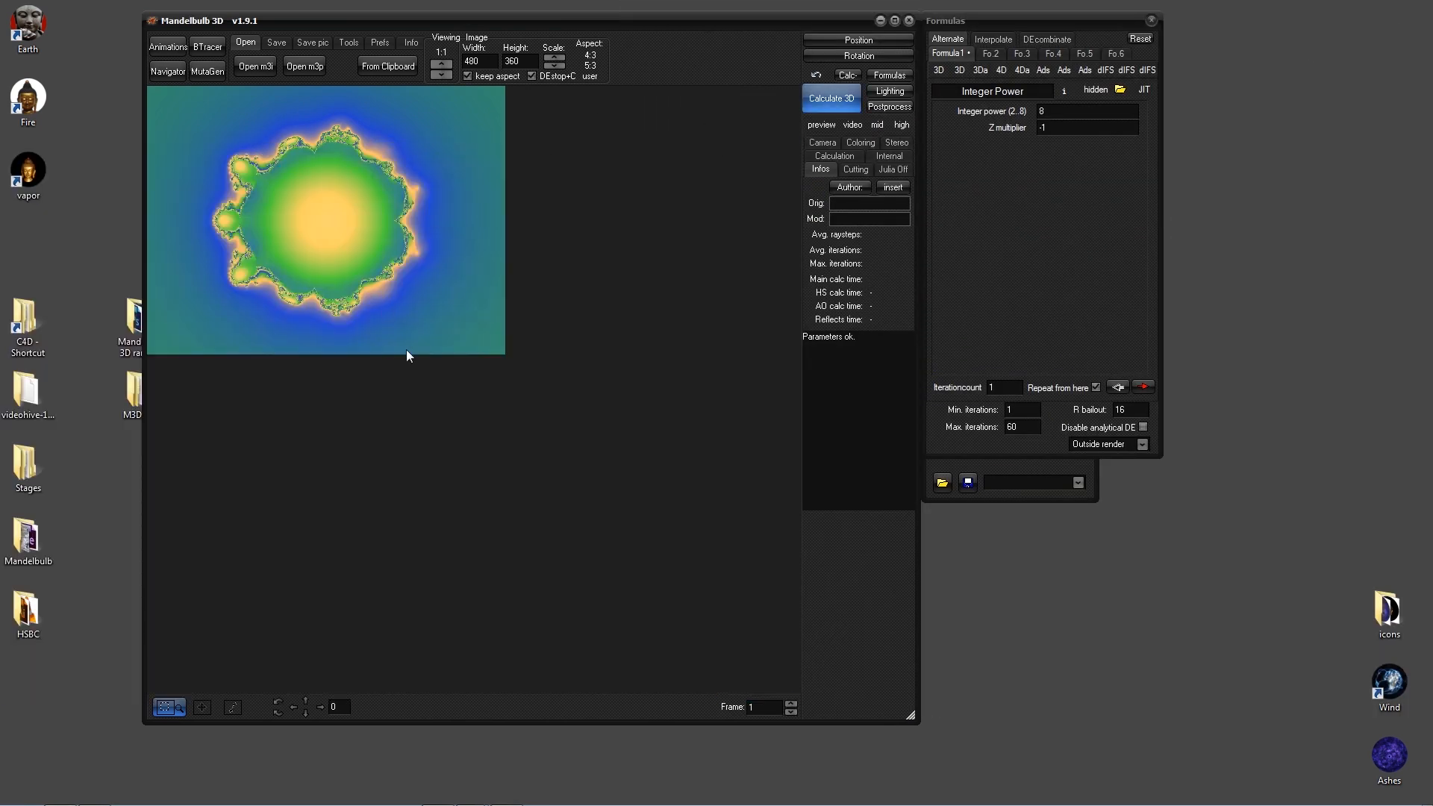
- Render the default Integer Power fractal in 3D, open the Navigator, and reposition its window over the main one
left_click(837, 102)
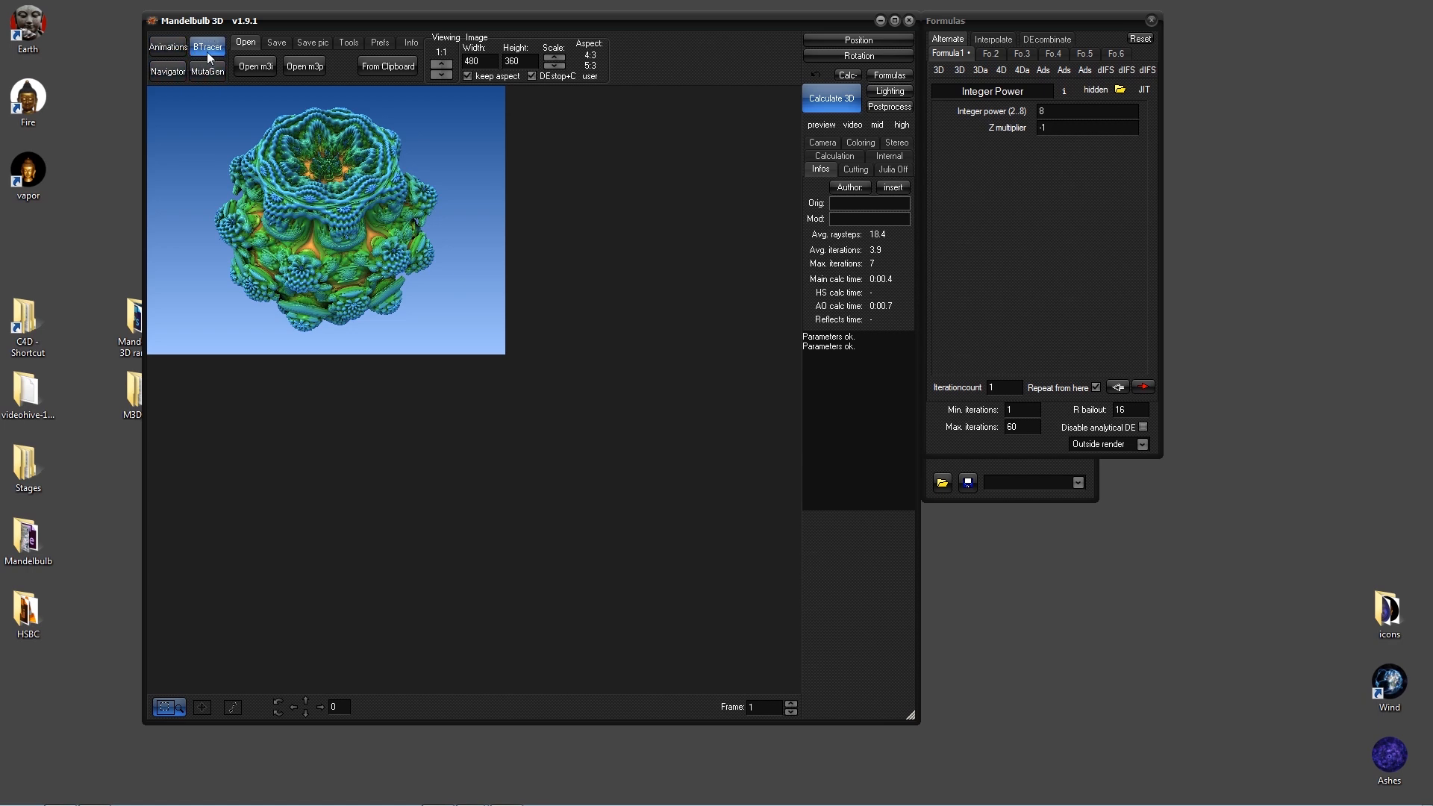
left_click(166, 72)
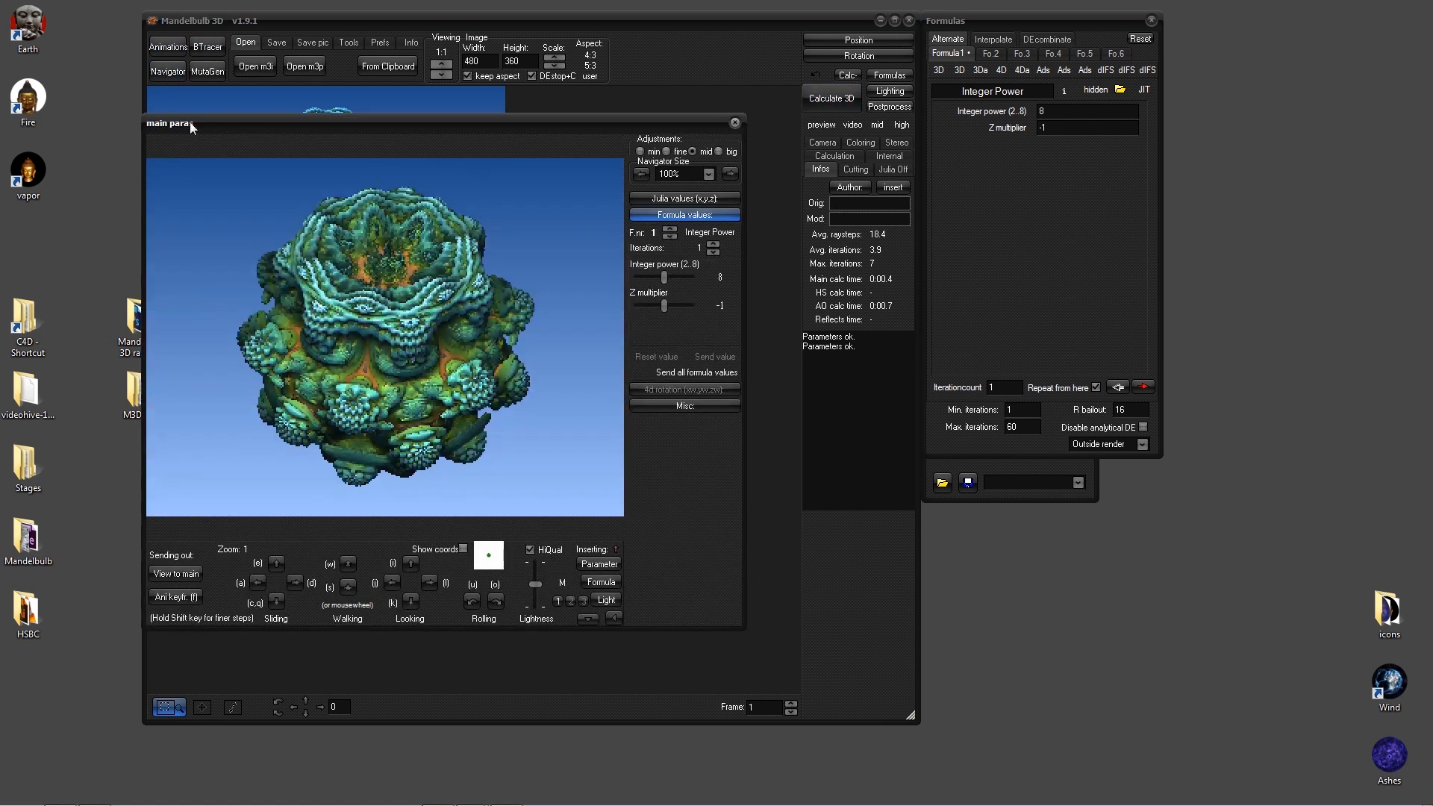
left_click_drag(430, 121, 502, 93)
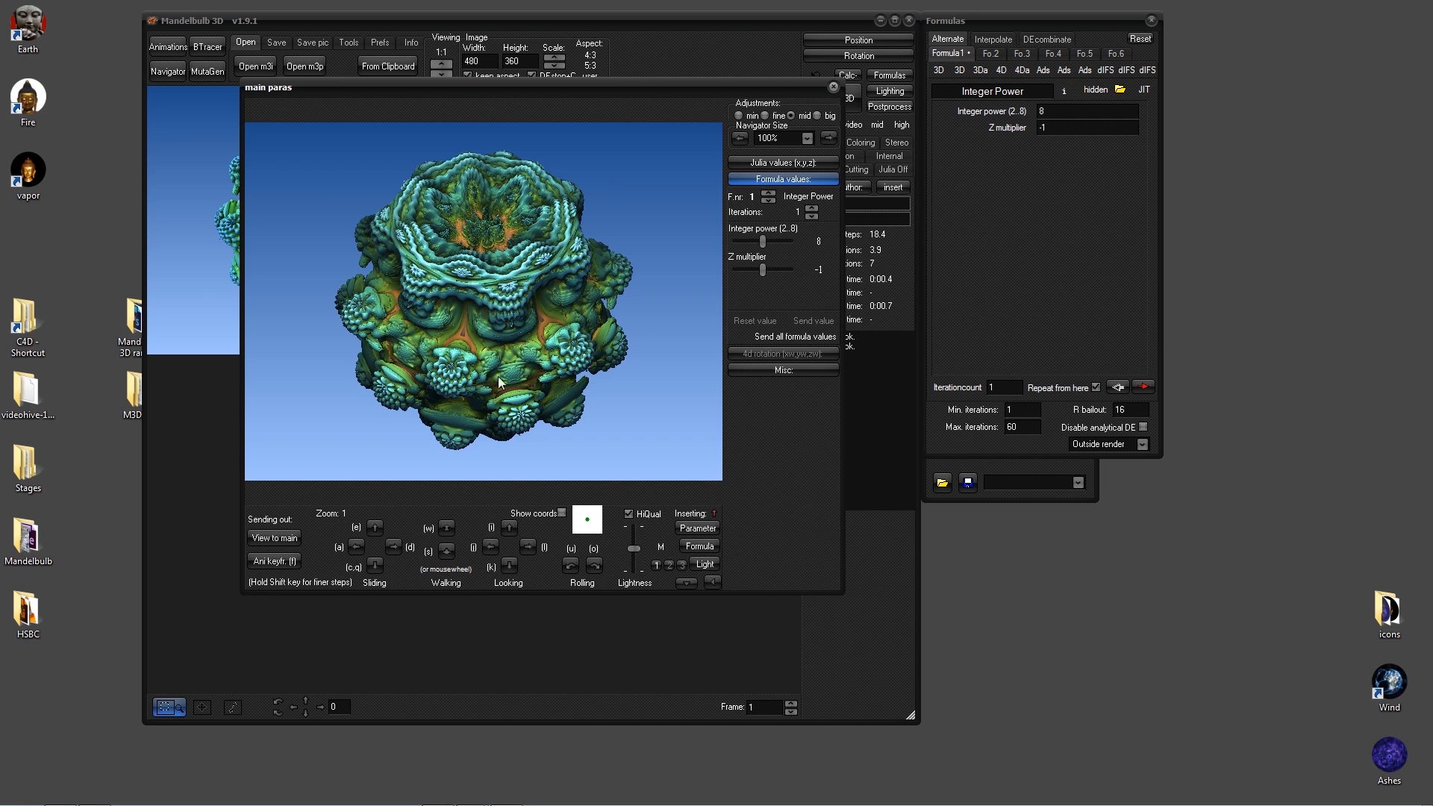
- In the Navigator, slide the camera up and back down past the bulb's crown, and walk closer to its lower half
left_click(376, 530)
left_click(376, 530)
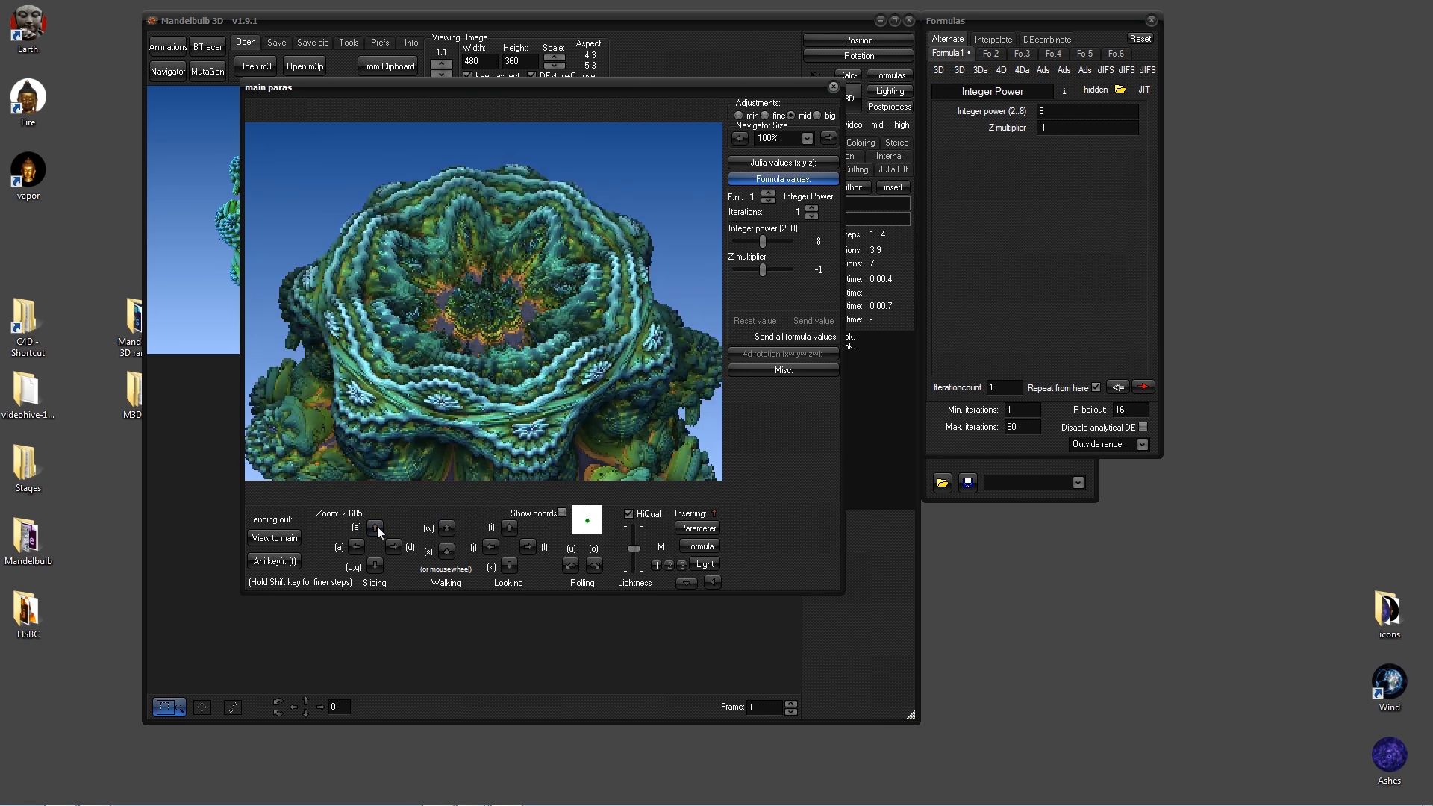
left_click(375, 568)
left_click(374, 567)
left_click(375, 567)
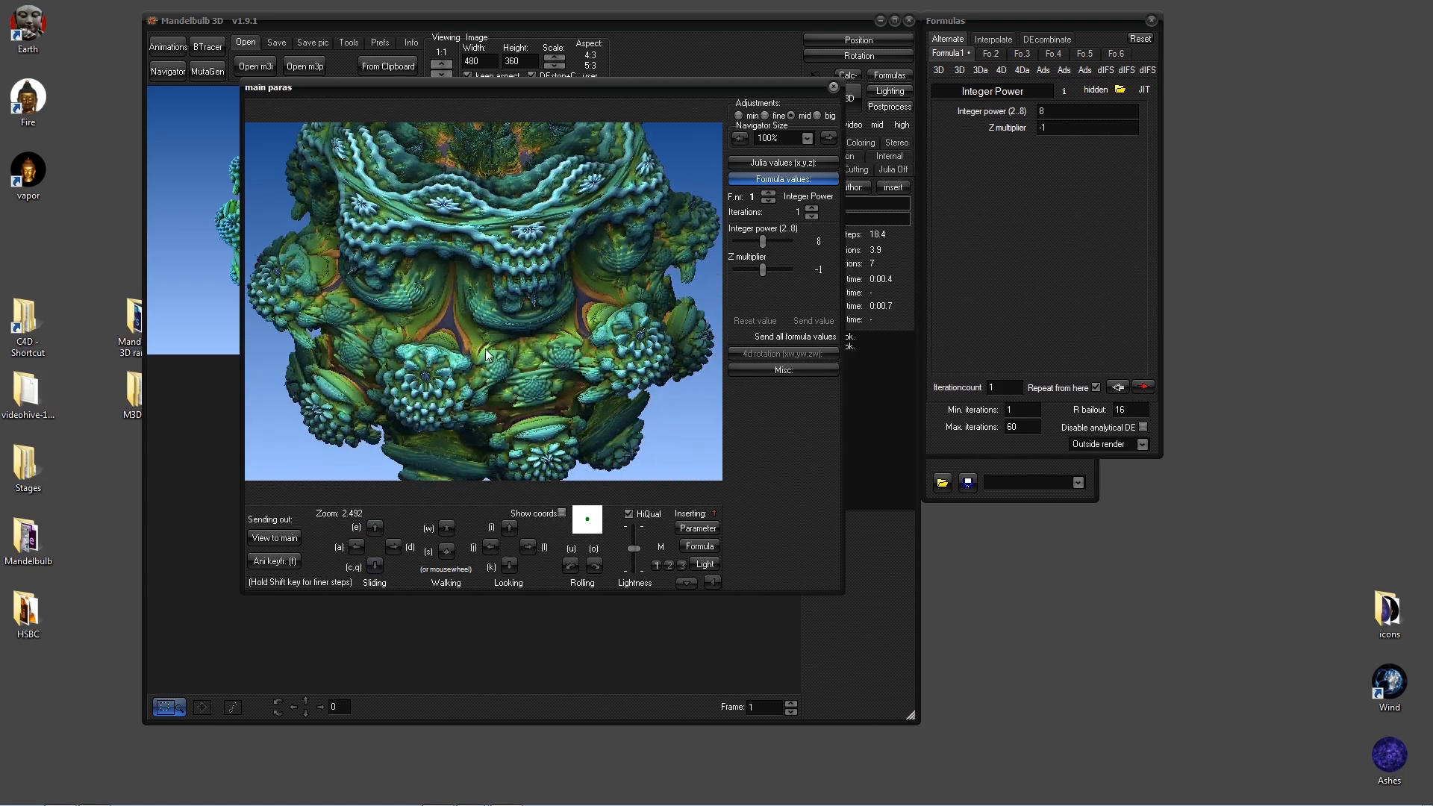
scroll(486, 353, "up", 3)
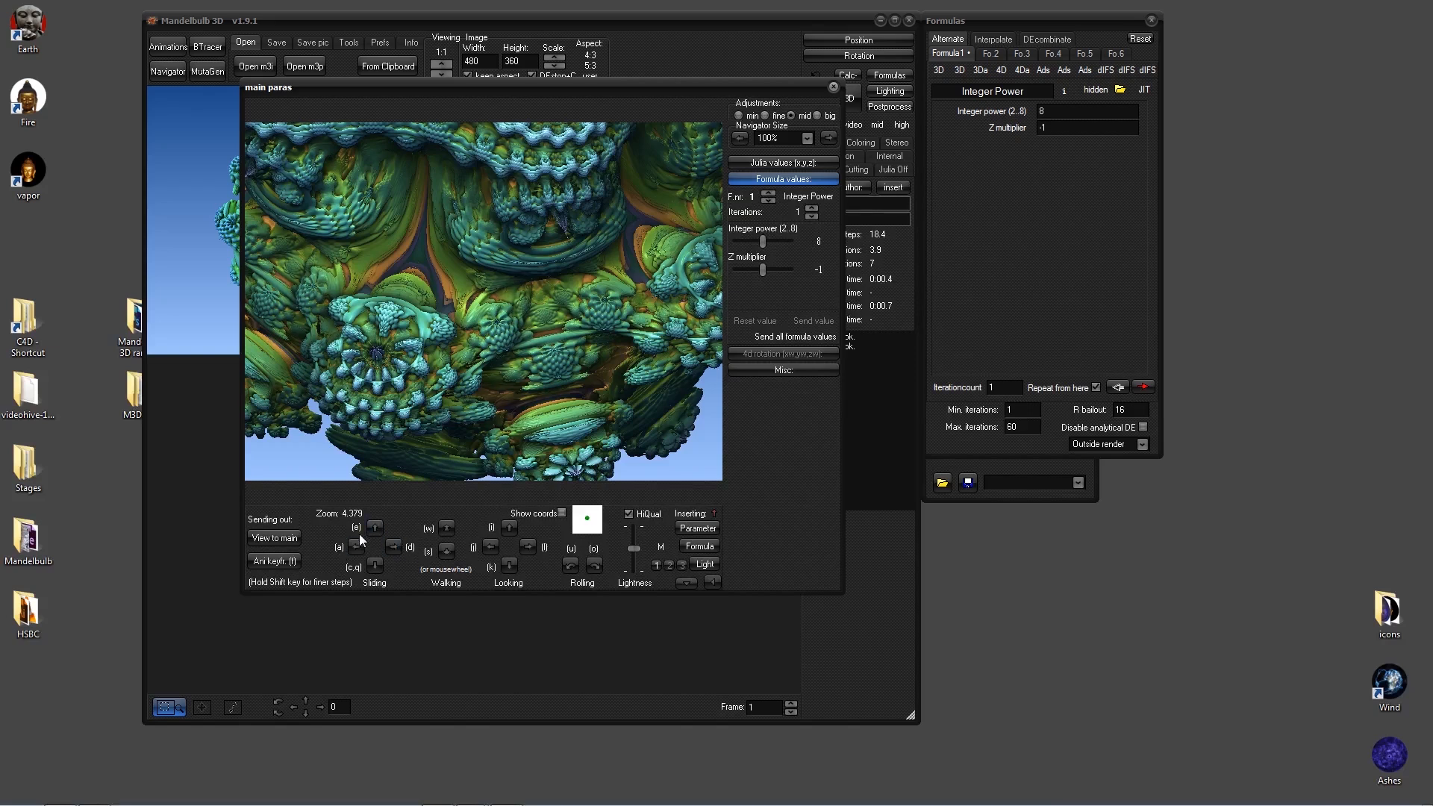
- Slide the camera right, look right past the bulb's edge, and slide left to bring the fractal back into view
left_click(396, 548)
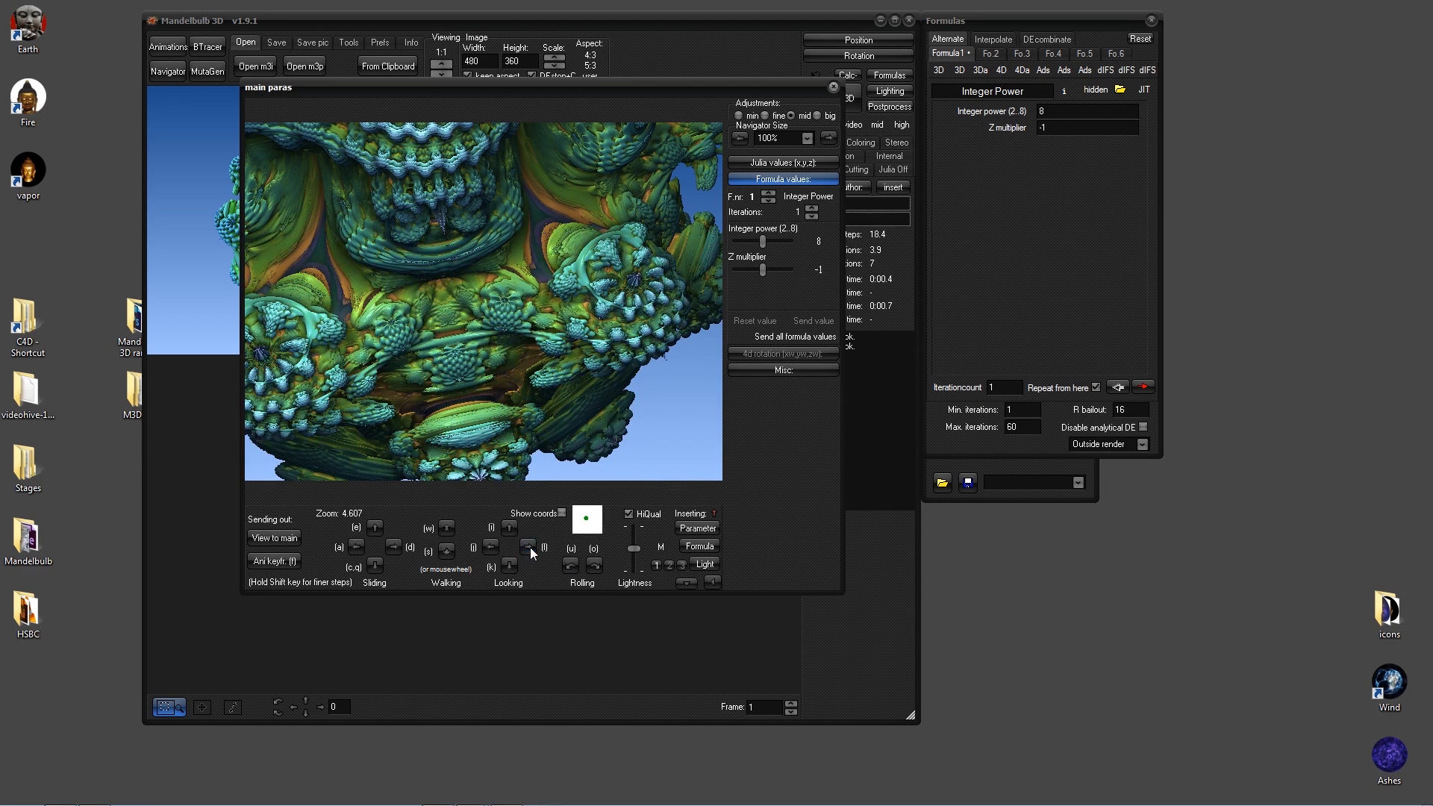
left_click(527, 547)
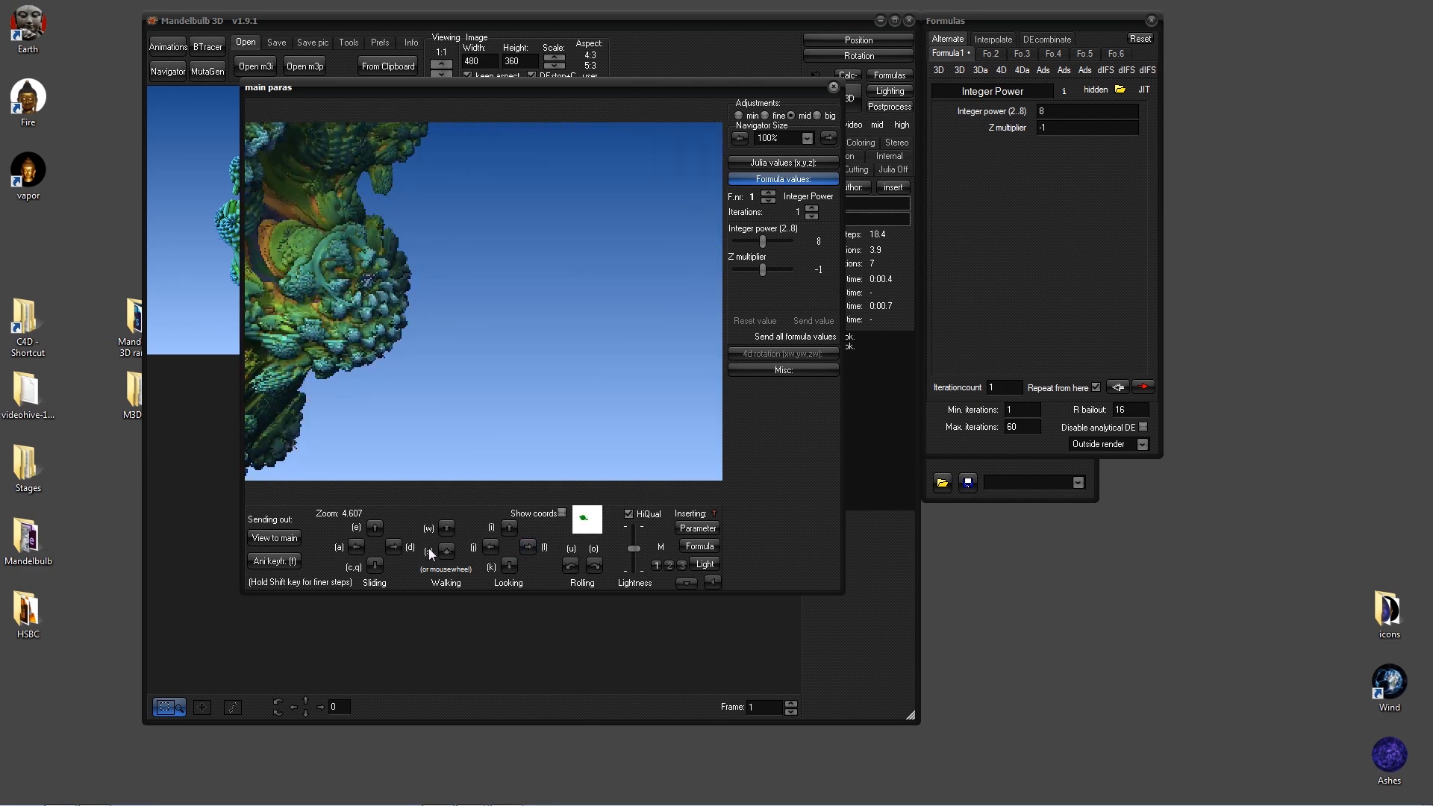
left_click(394, 546)
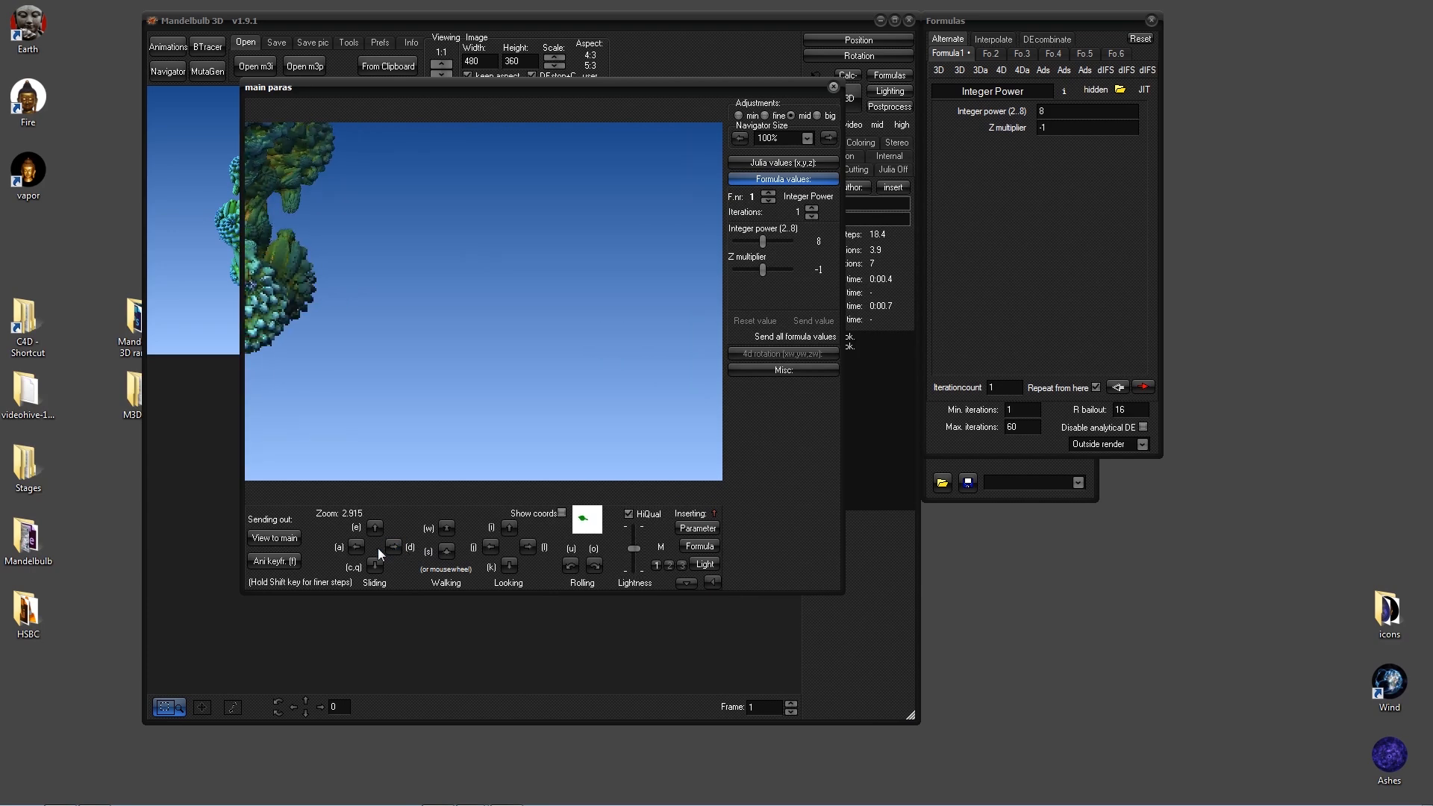
left_click(356, 546)
left_click(357, 546)
left_click(357, 546)
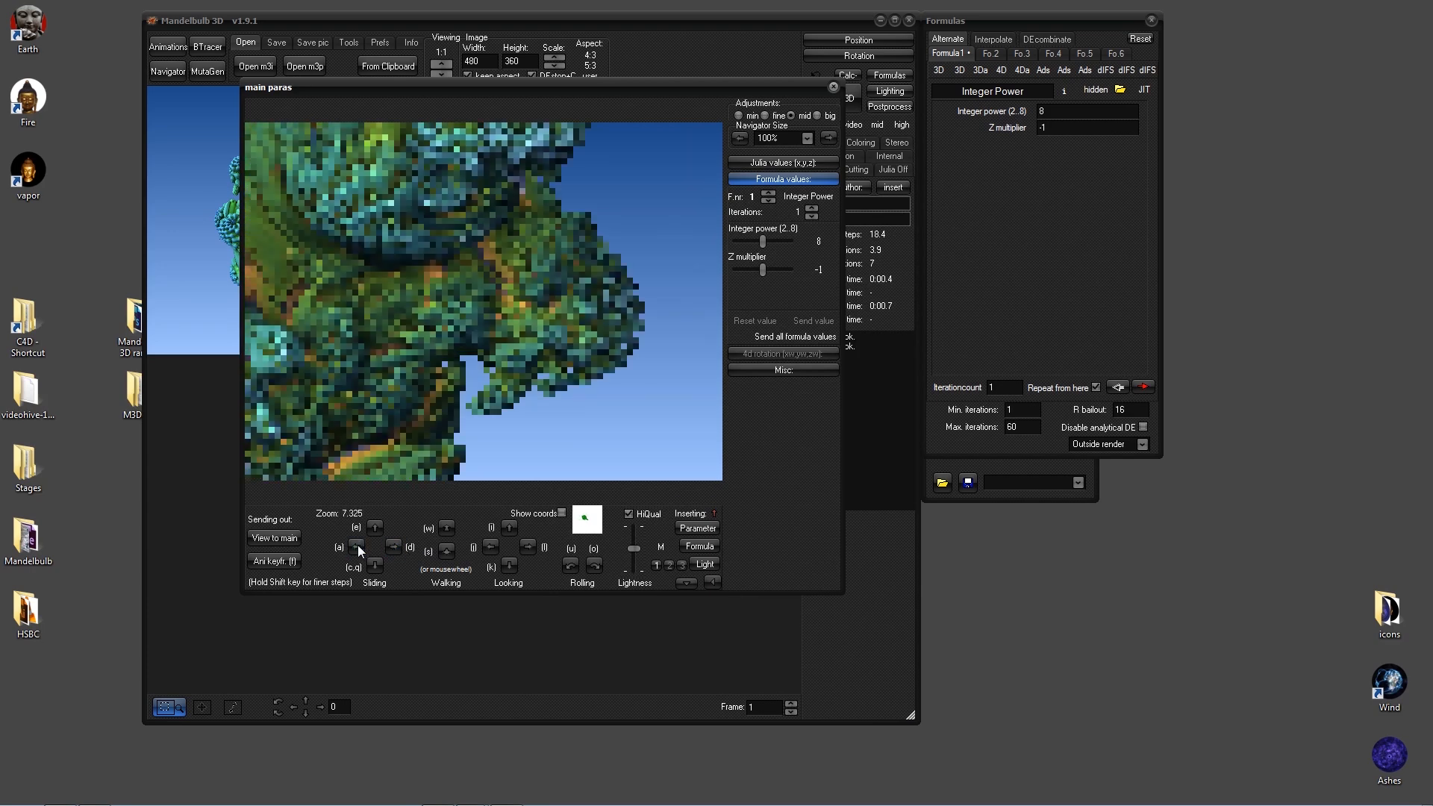
left_click(357, 545)
- Walk toward the bulb's surface while steering at its outgrowths, closing in on the clustered turquoise bumps
scroll(481, 303, "up", 5)
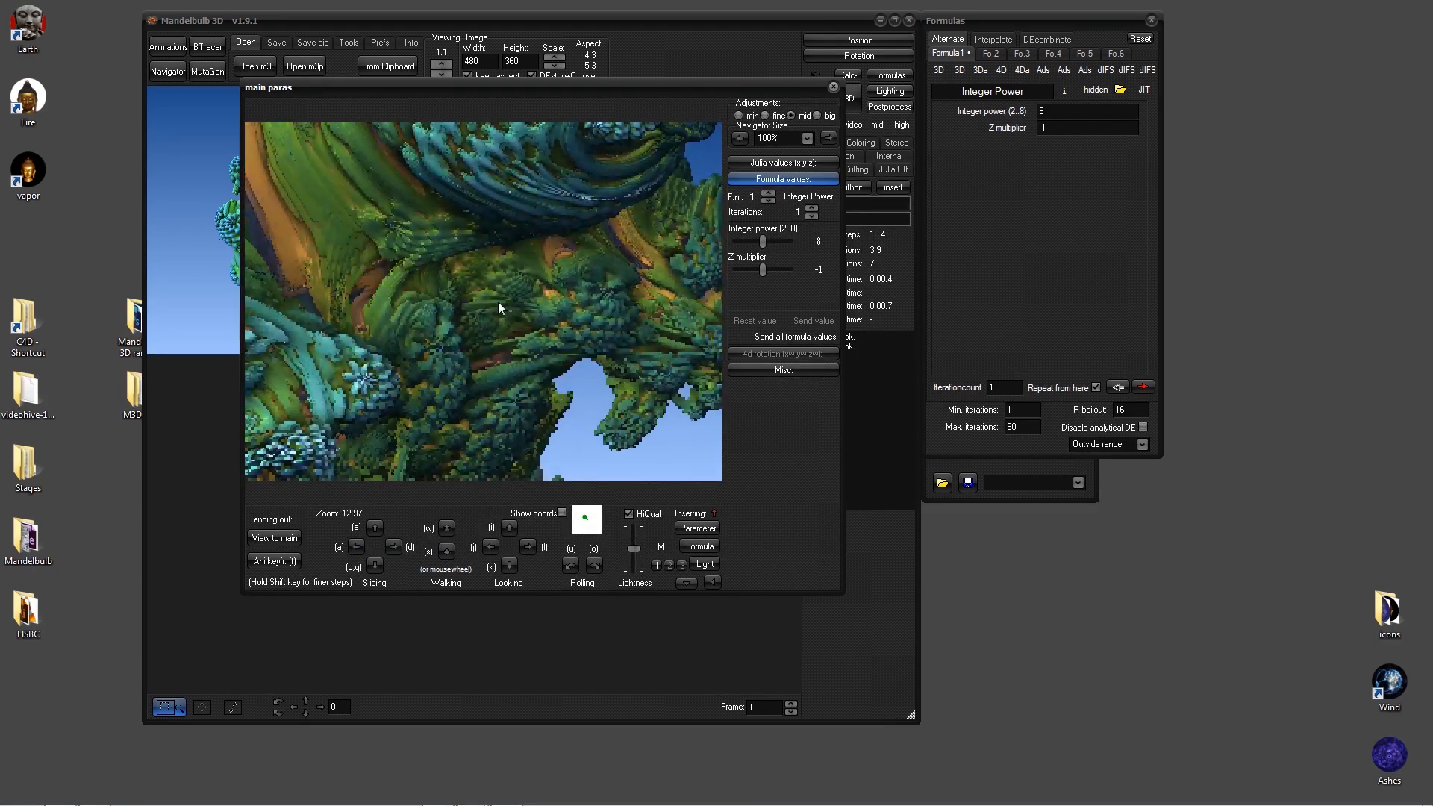
scroll(503, 307, "up", 1)
left_click(509, 266)
left_click(512, 266)
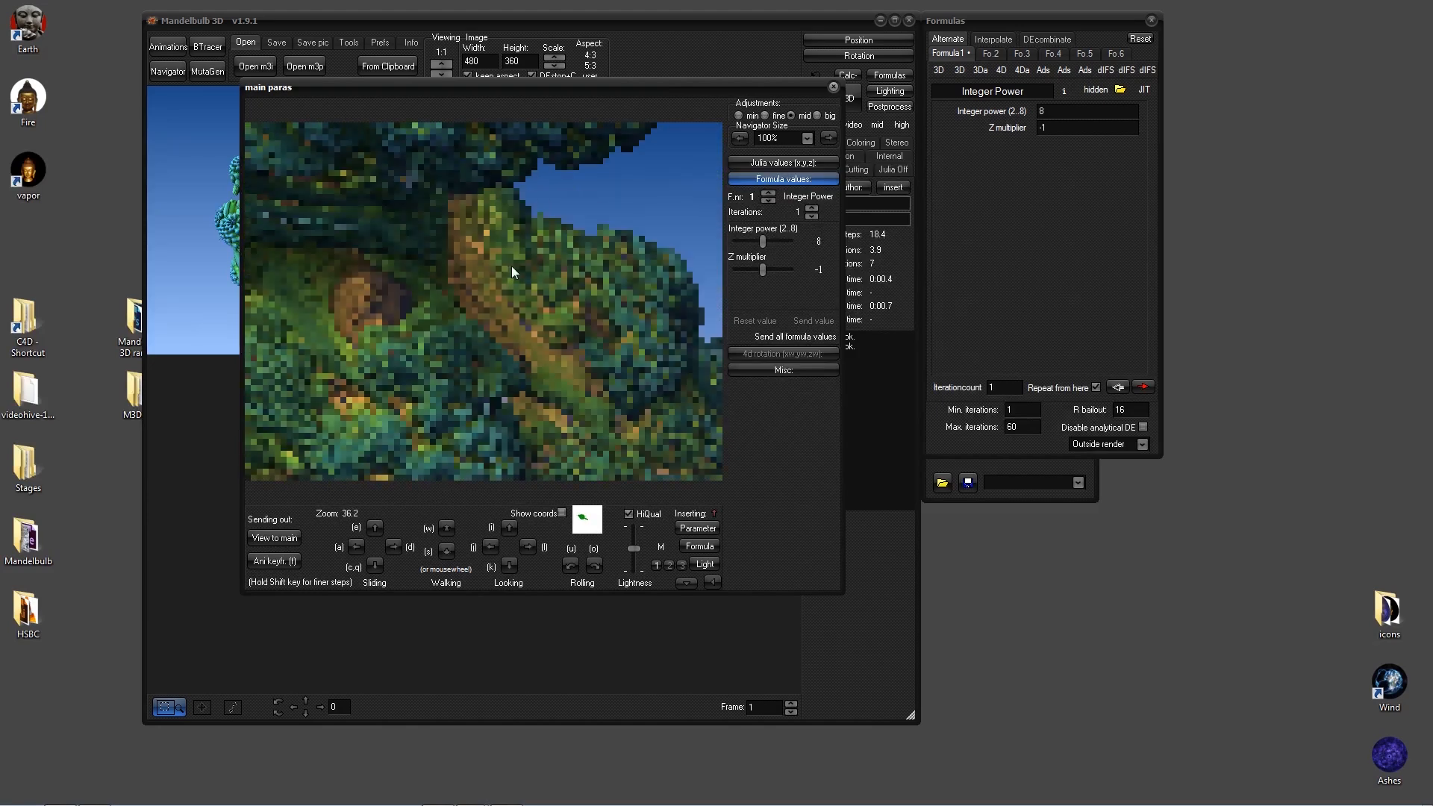
left_click(431, 410)
scroll(500, 305, "up", 2)
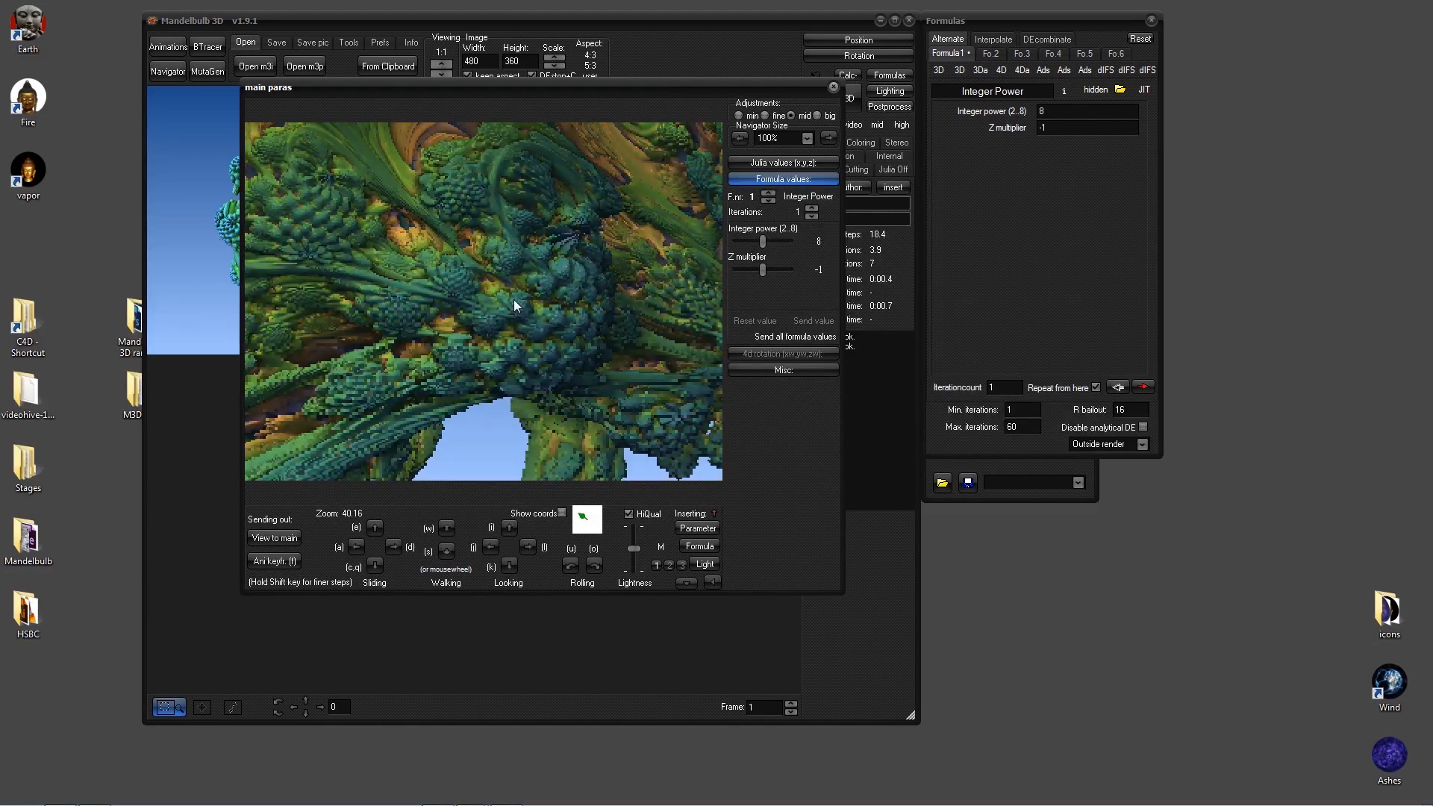
left_click(513, 298)
left_click(378, 299)
scroll(461, 285, "up", 5)
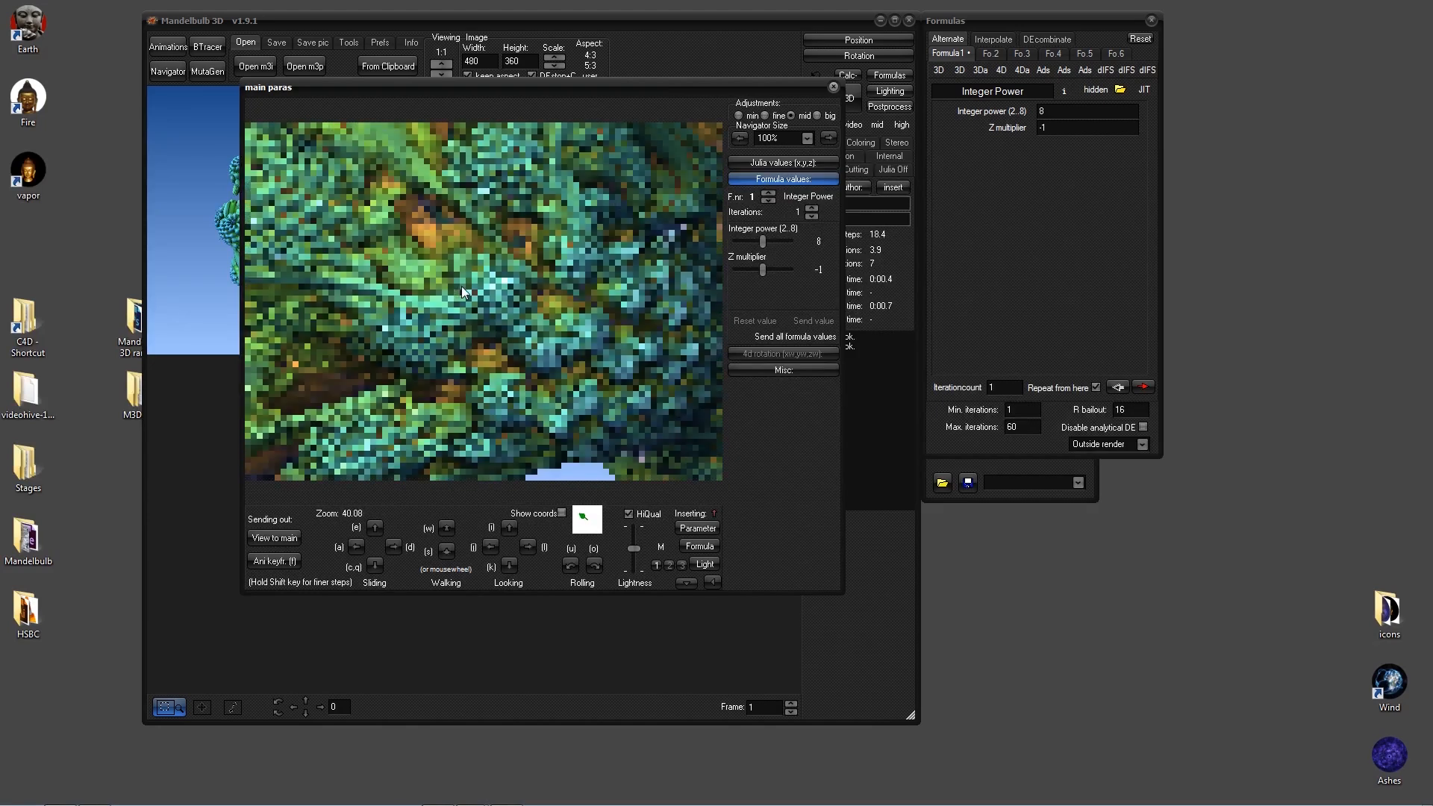
scroll(474, 325, "up", 8)
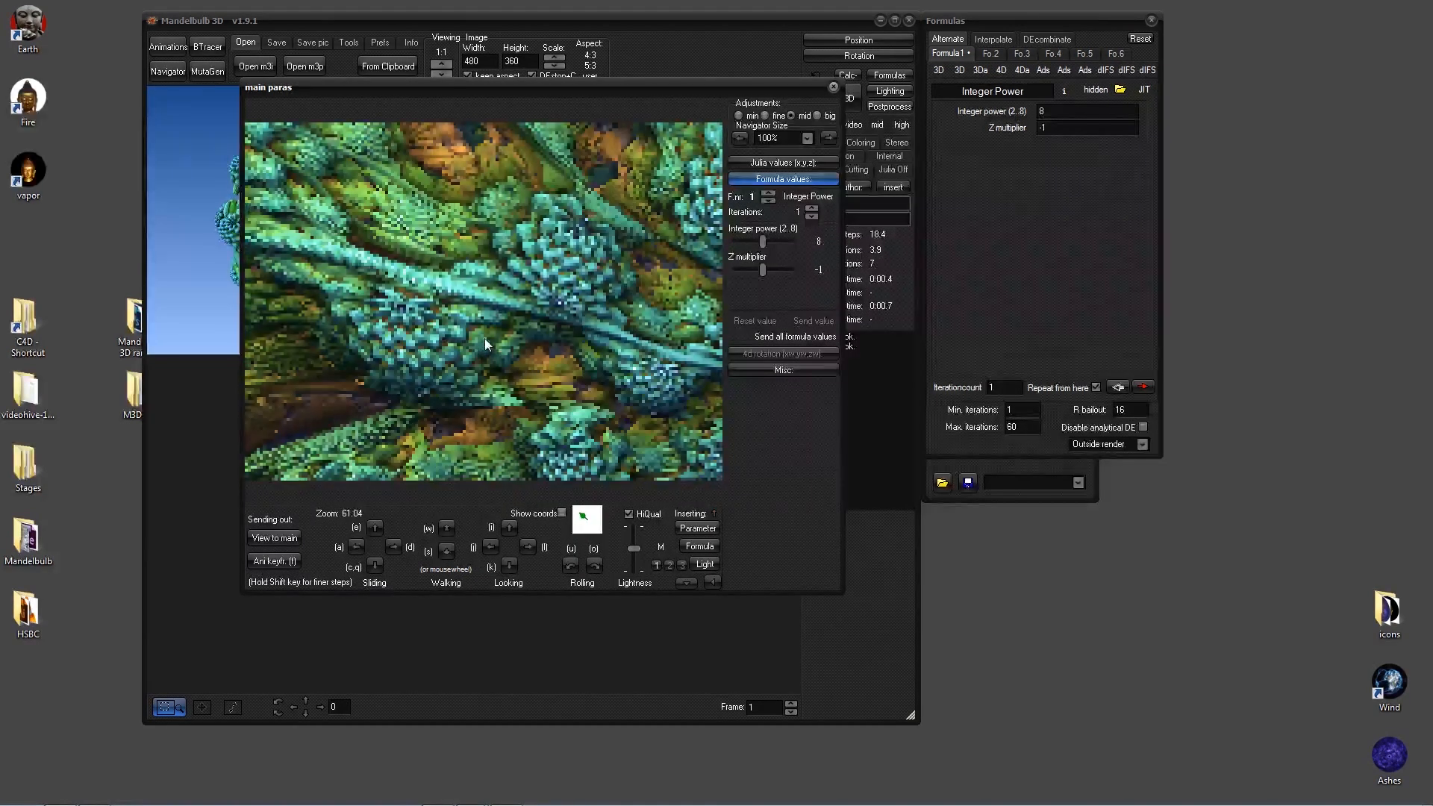
- Steer toward the flower-shaped growth on the round cluster and walk deep into its dark centre
left_click(403, 222)
scroll(395, 228, "up", 3)
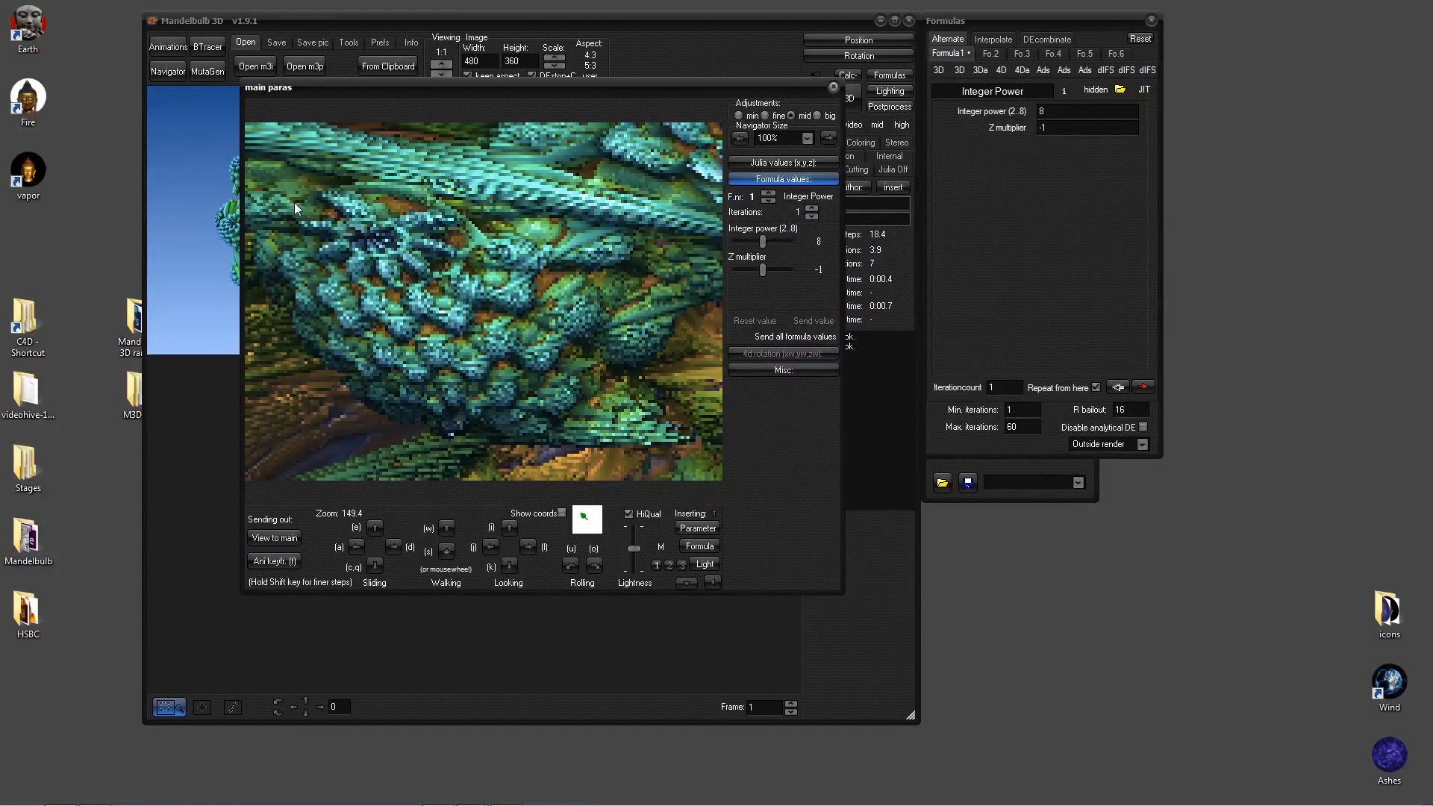
left_click(389, 223)
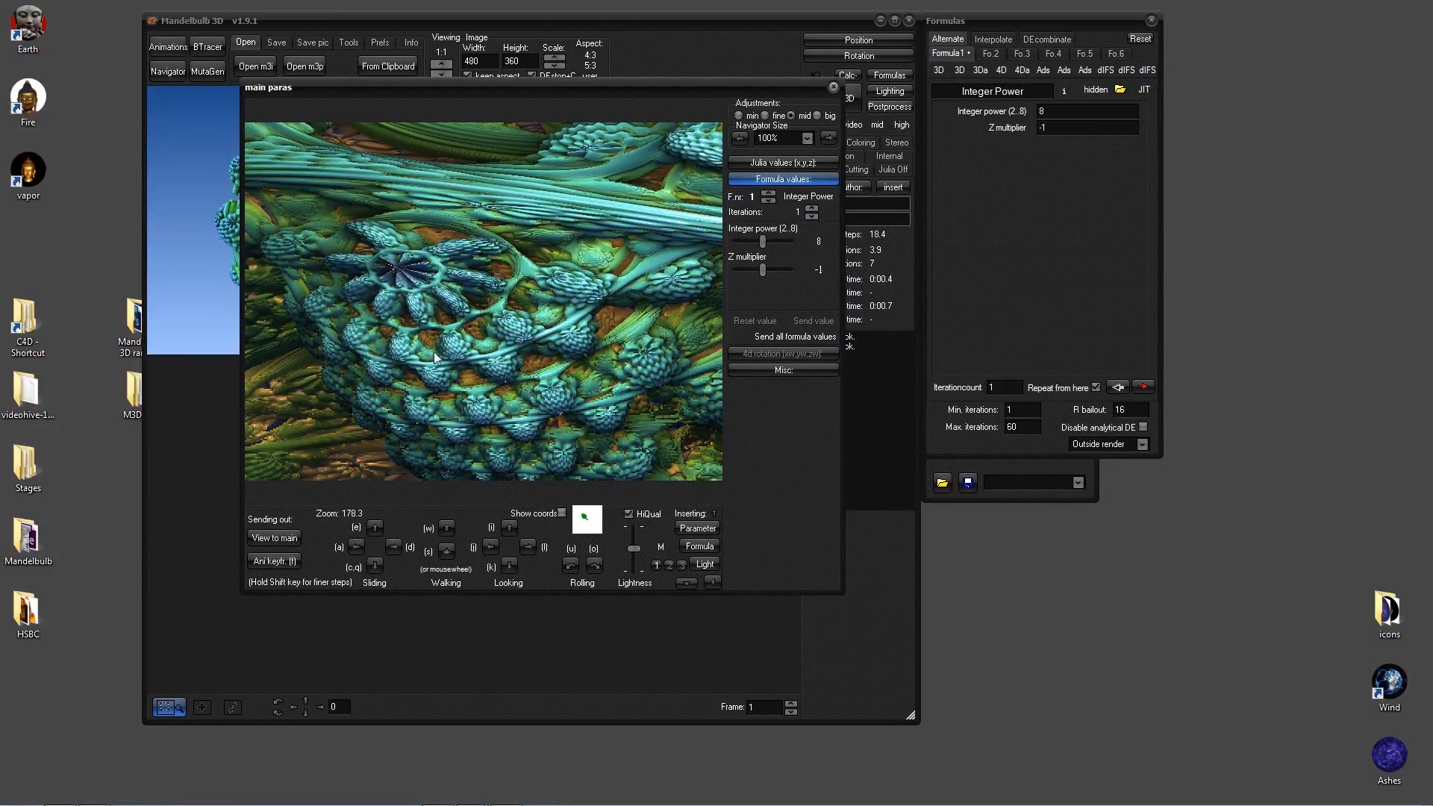
scroll(441, 327, "up", 3)
scroll(441, 327, "up", 8)
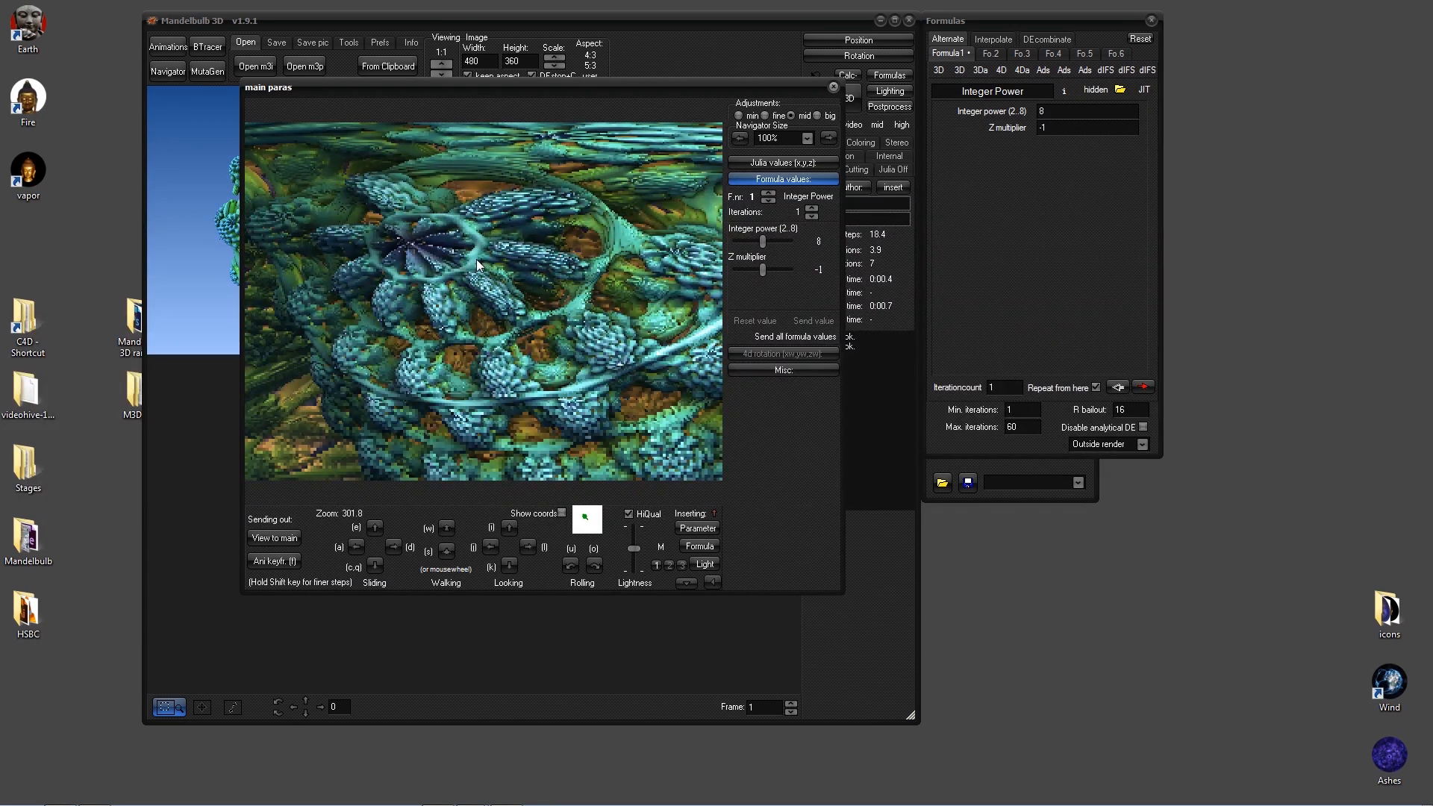
scroll(449, 297, "up", 9)
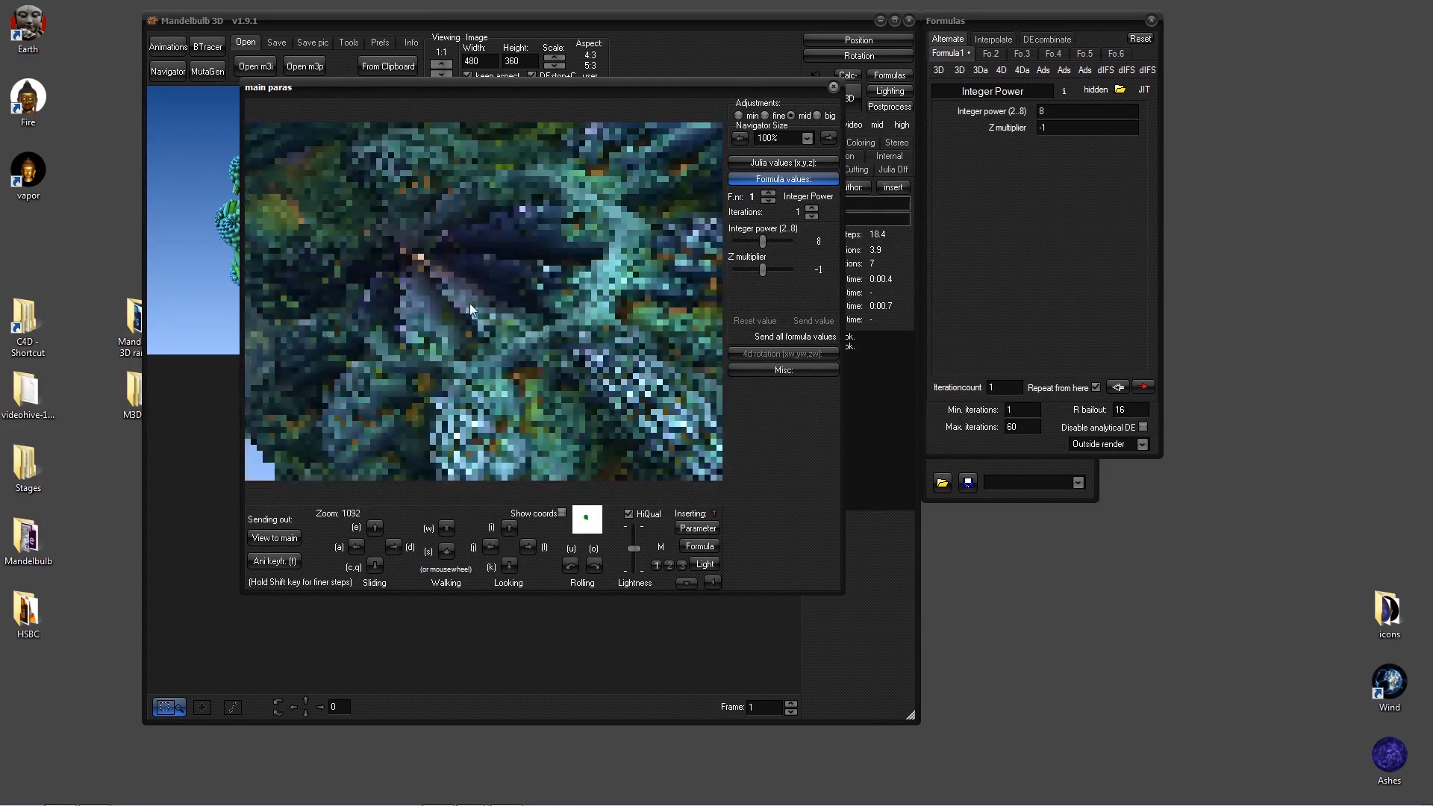
scroll(499, 301, "up", 9)
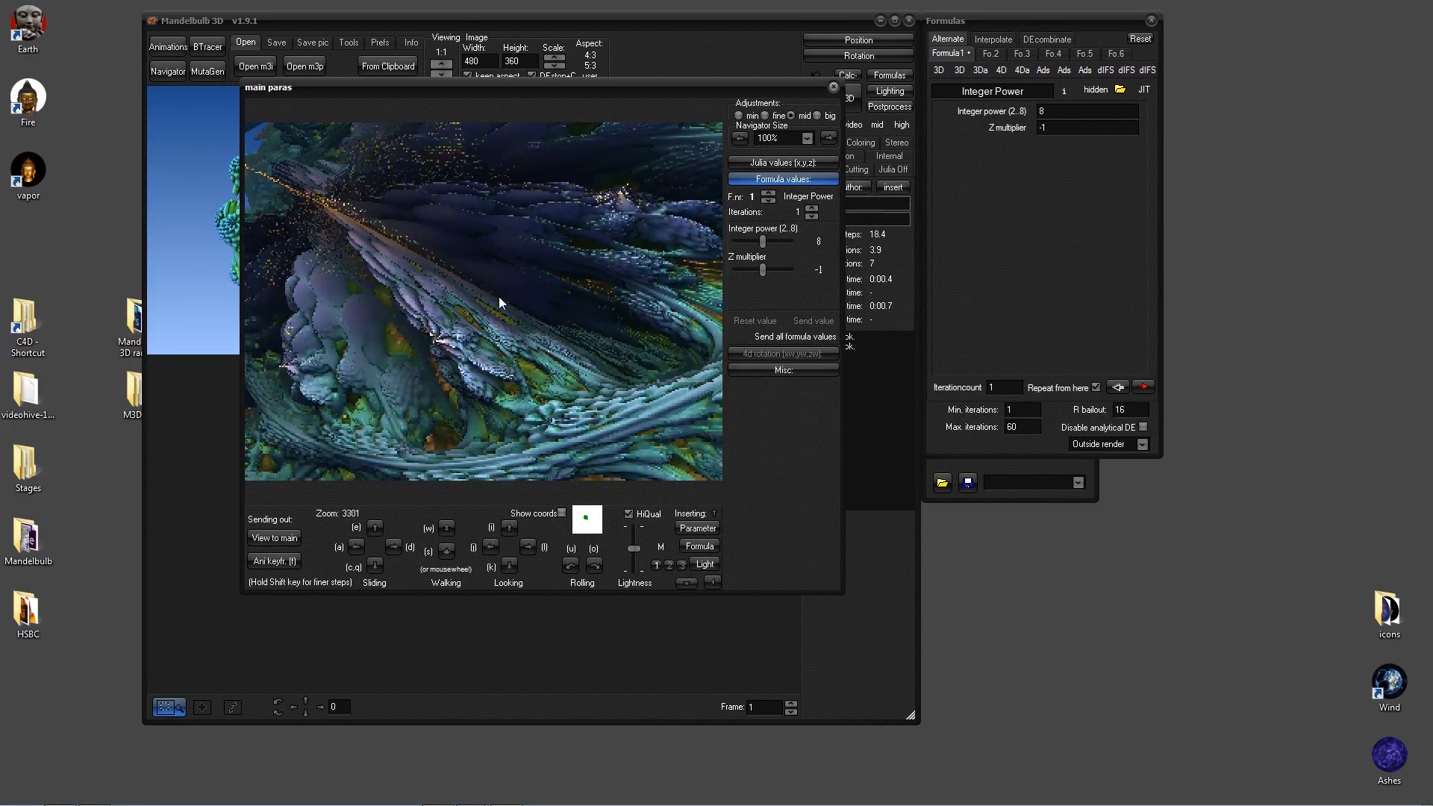
- Keep walking through the dark blue layered folds until open sky shows beneath the surface
scroll(500, 289, "up", 8)
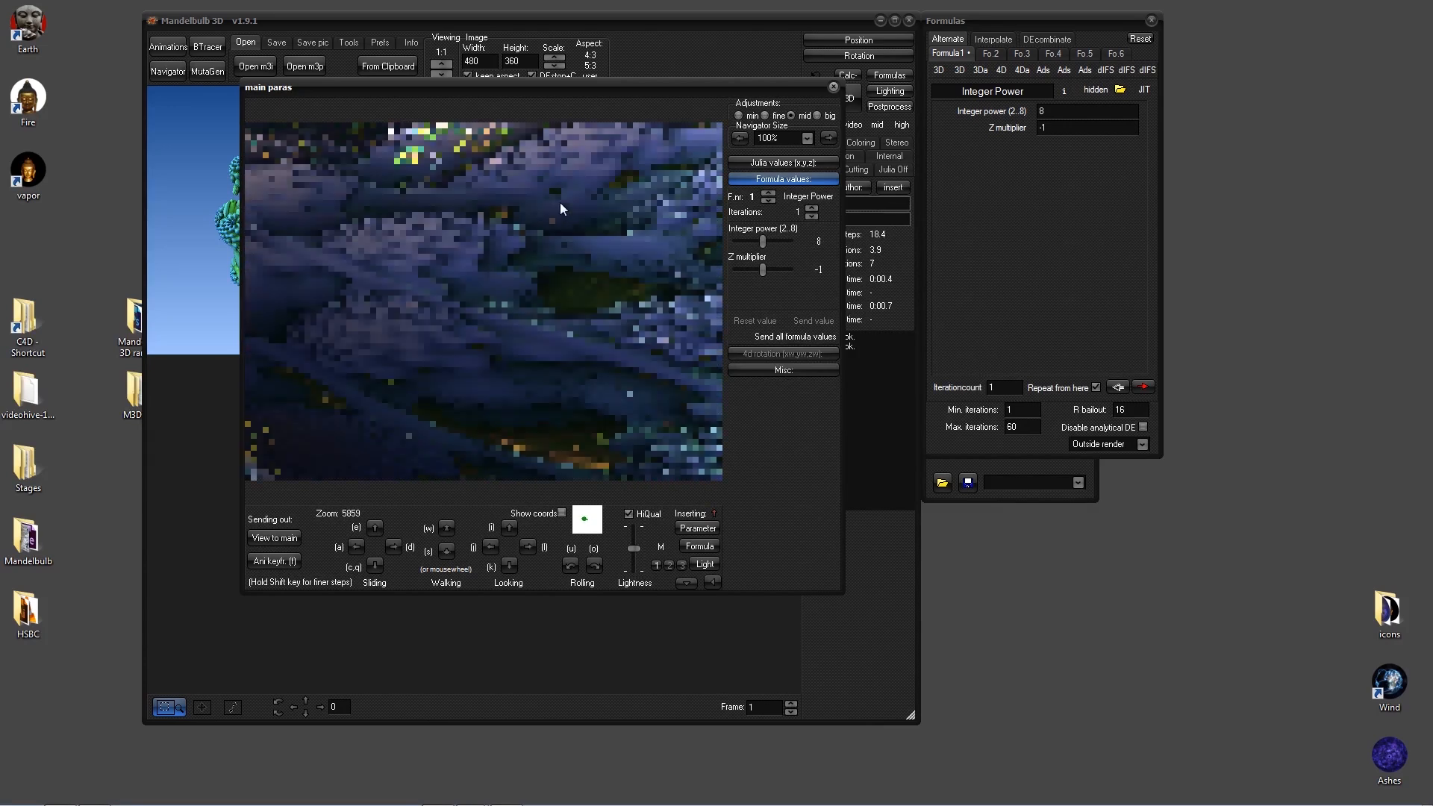
scroll(534, 287, "up", 5)
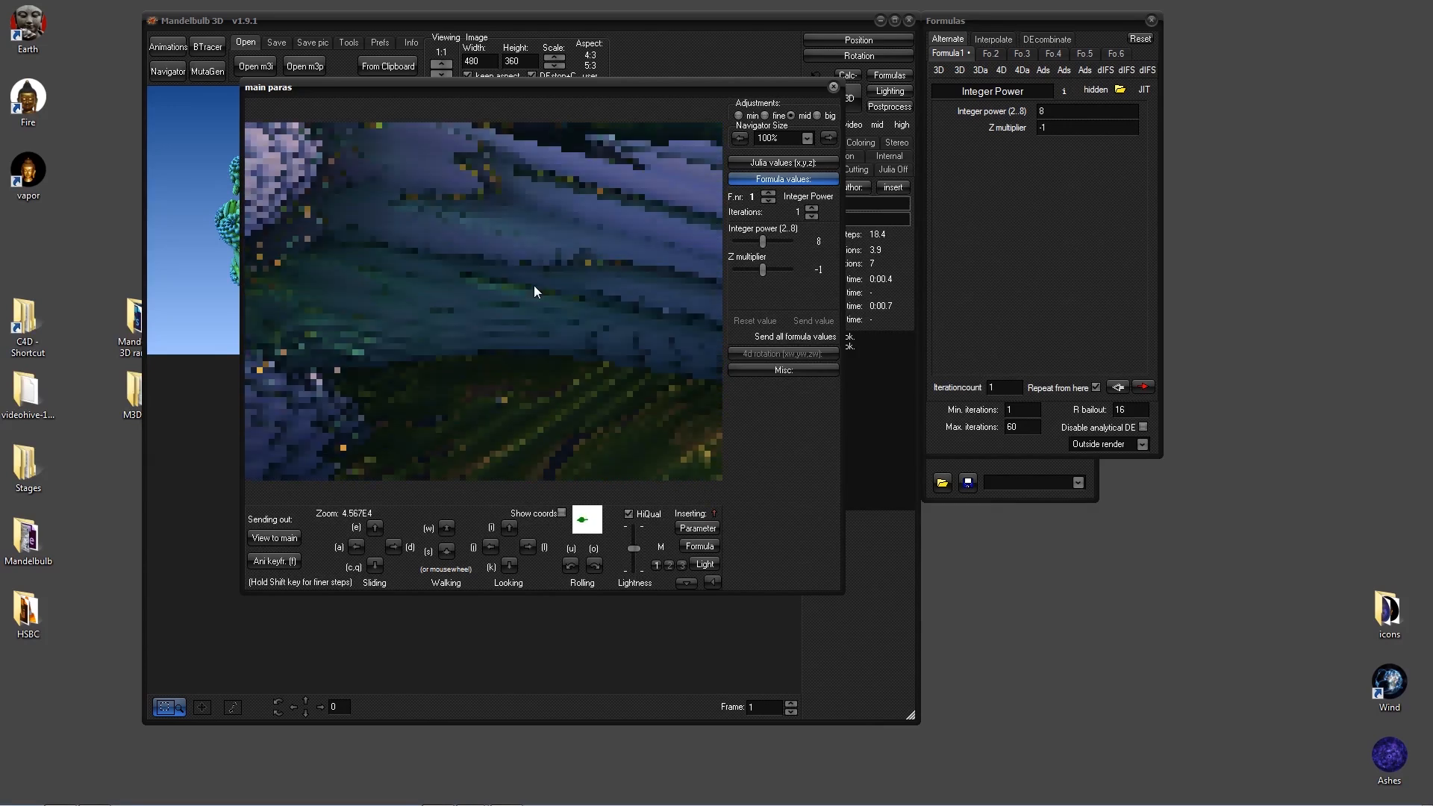
scroll(534, 290, "up", 5)
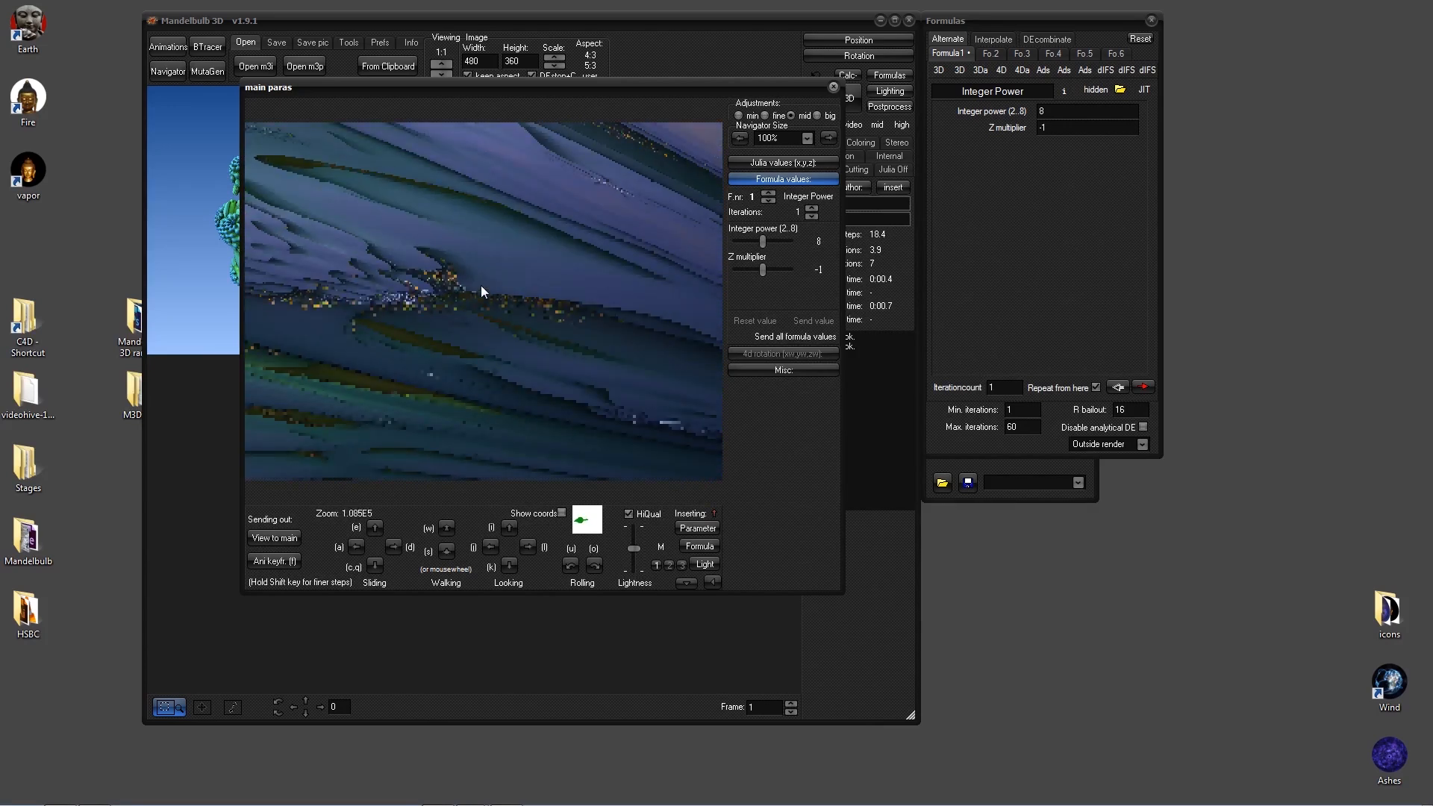
scroll(460, 339, "up", 4)
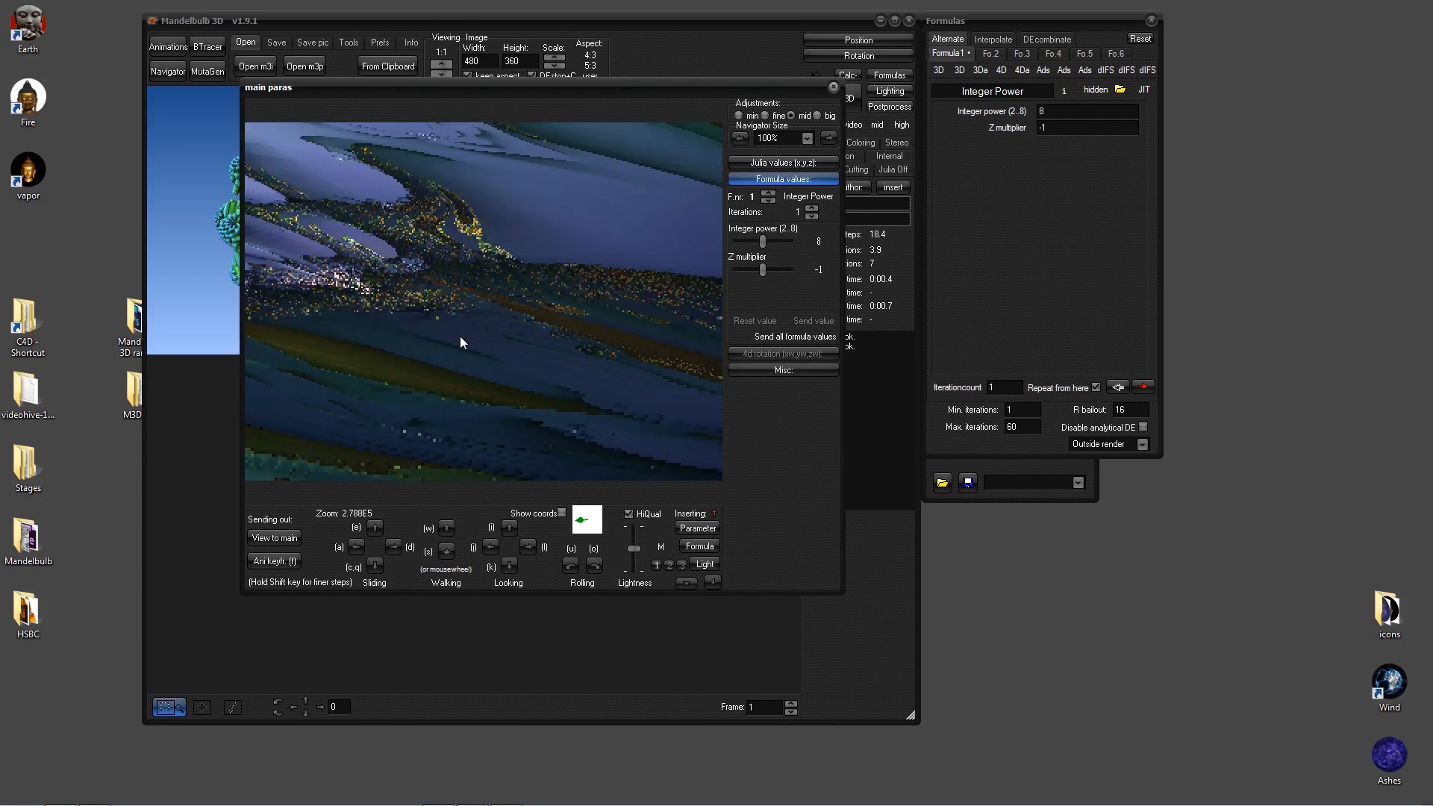
scroll(460, 339, "up", 4)
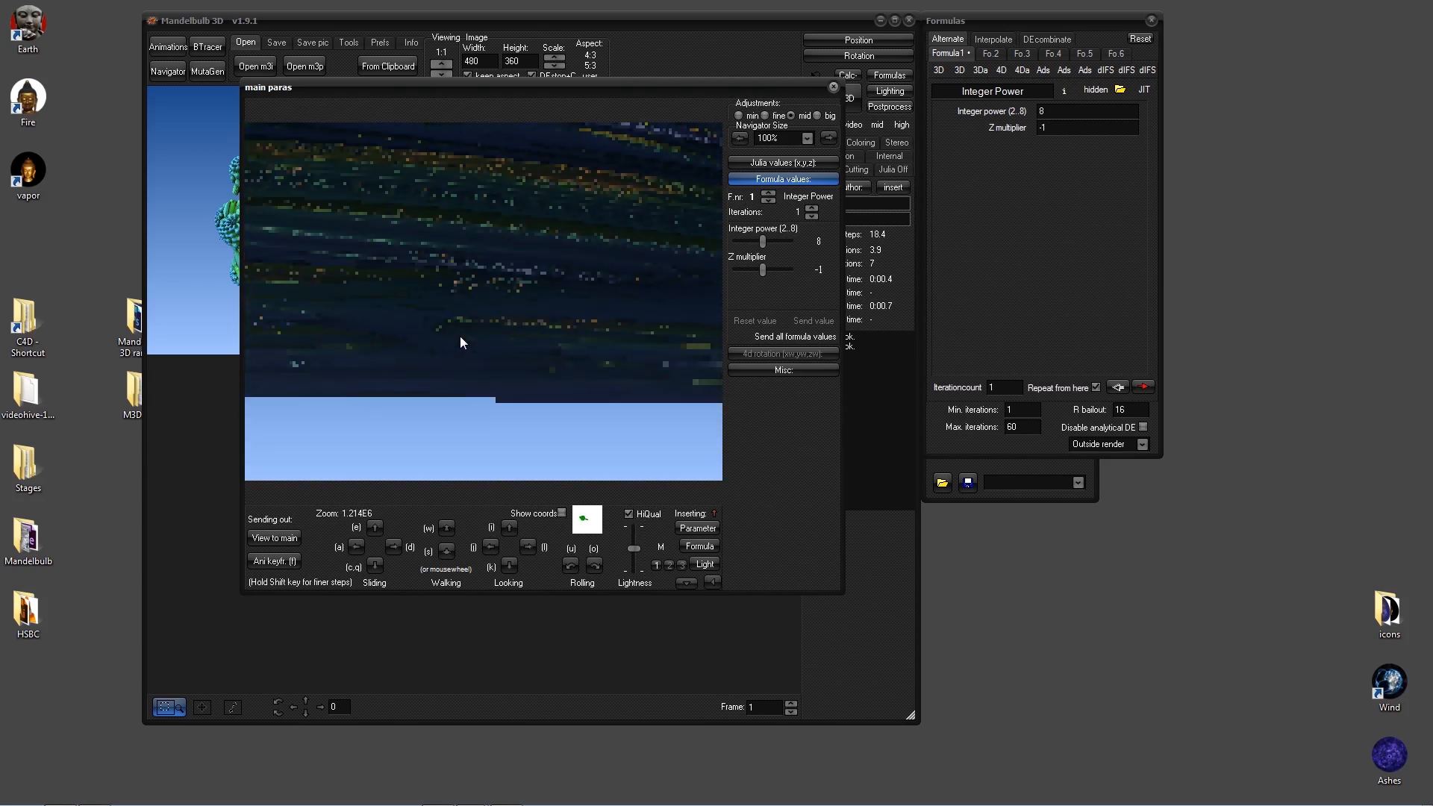
scroll(461, 332, "up", 2)
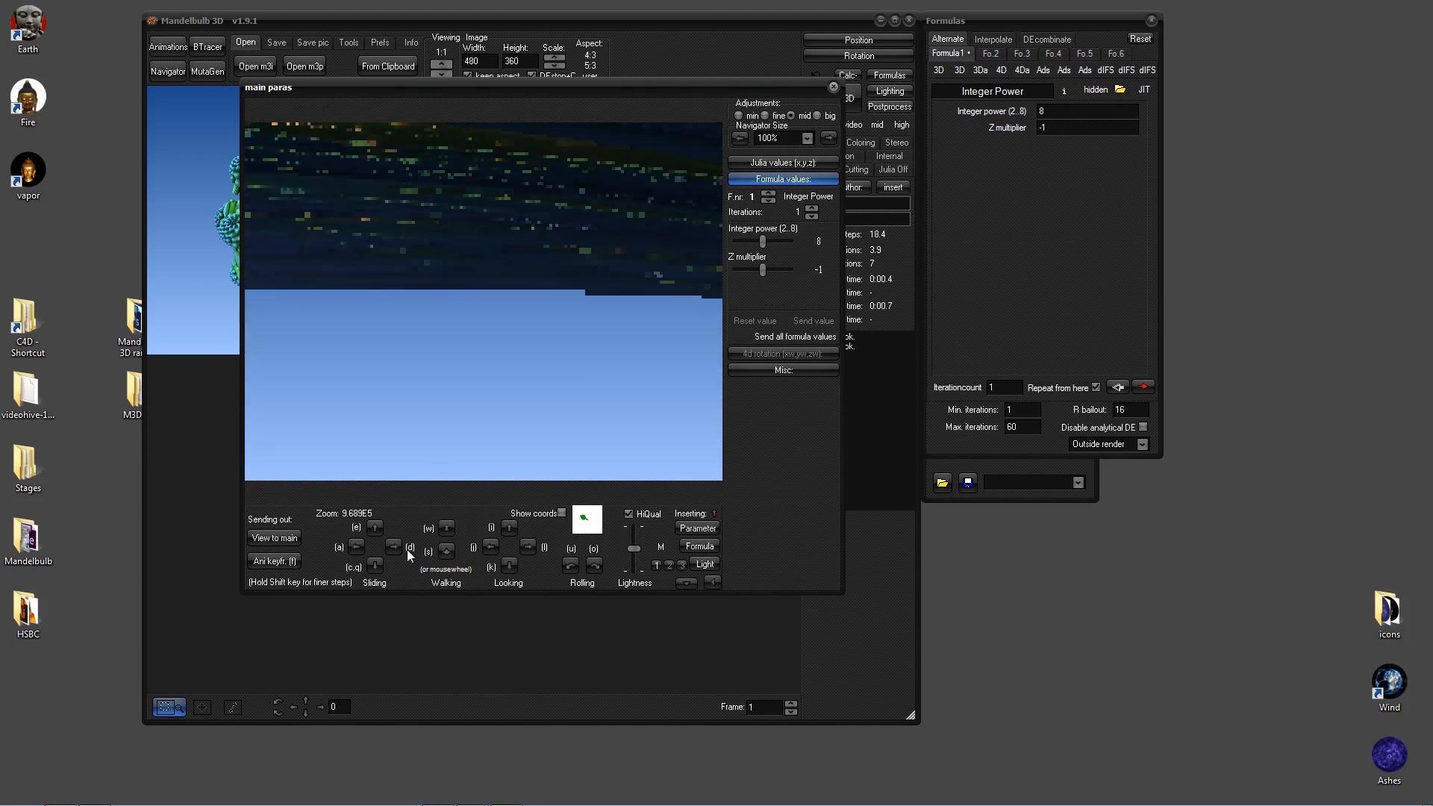
- Slide the camera down repeatedly, away from the dark overhang and toward the terrain below
left_click(375, 568)
left_click(377, 570)
left_click(377, 570)
left_click(377, 570)
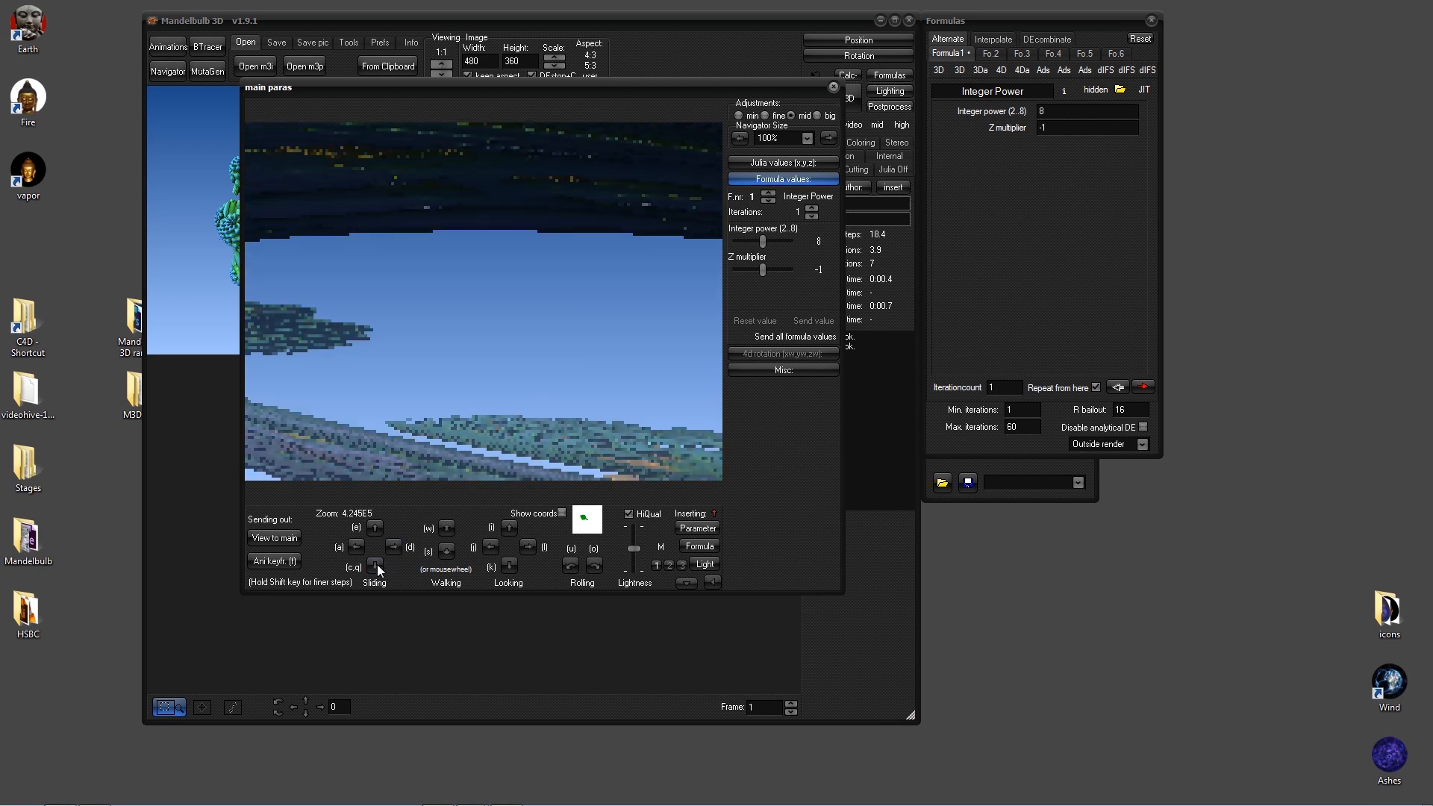
left_click(376, 569)
left_click(375, 569)
left_click(376, 568)
left_click(375, 567)
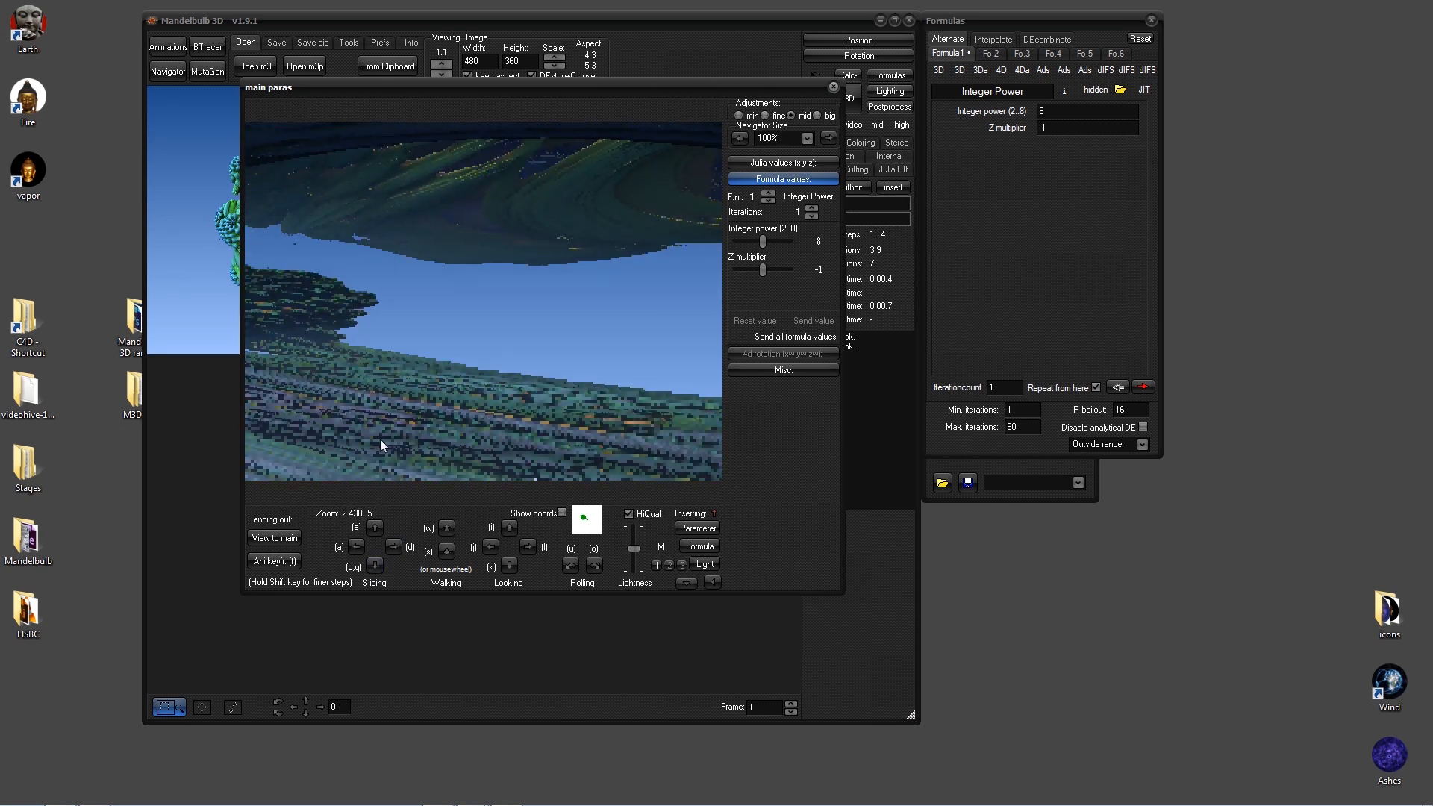
- Walk the camera backward out of the surface until the whole Mandelbulb fits in the Navigator view
scroll(406, 365, "up", 6)
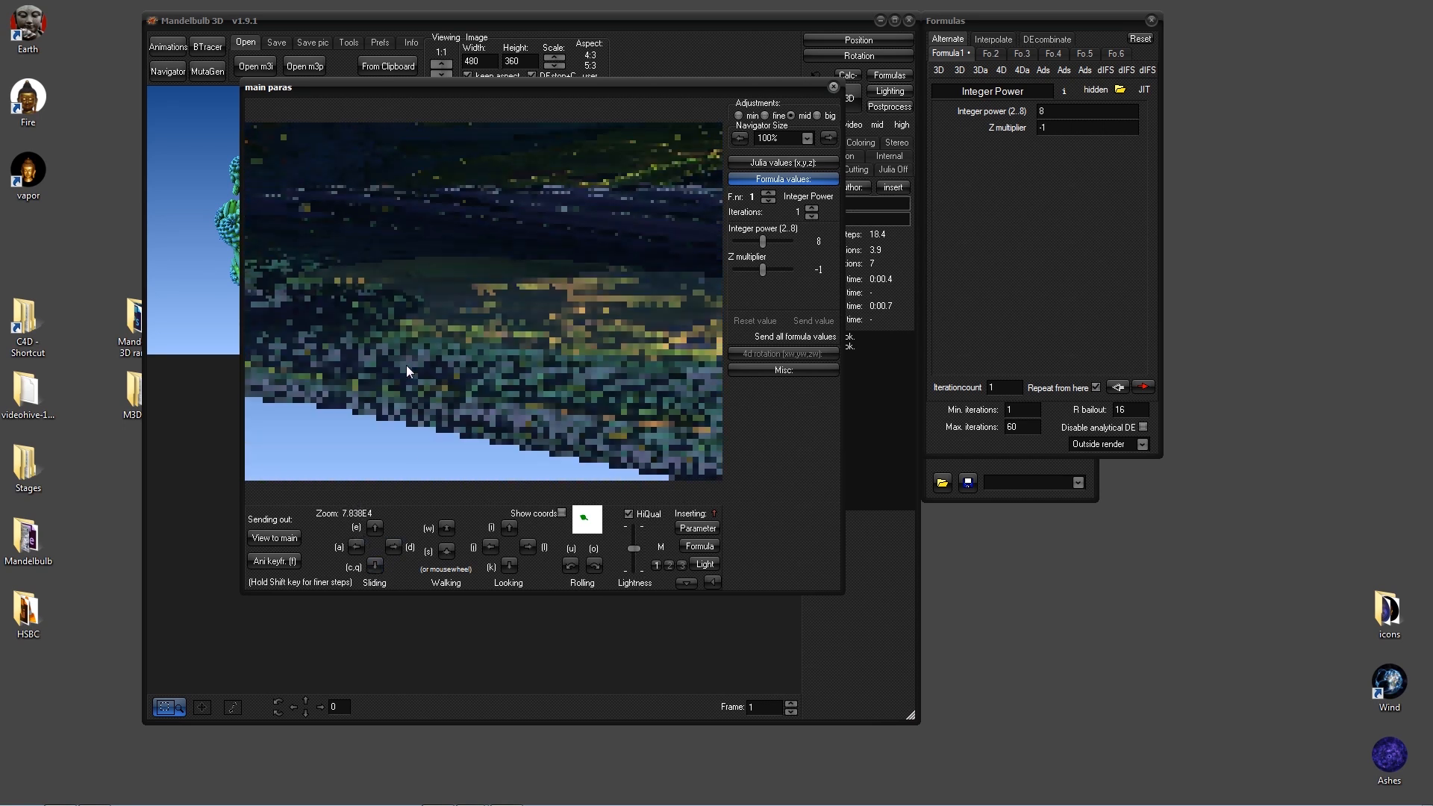
scroll(406, 365, "up", 8)
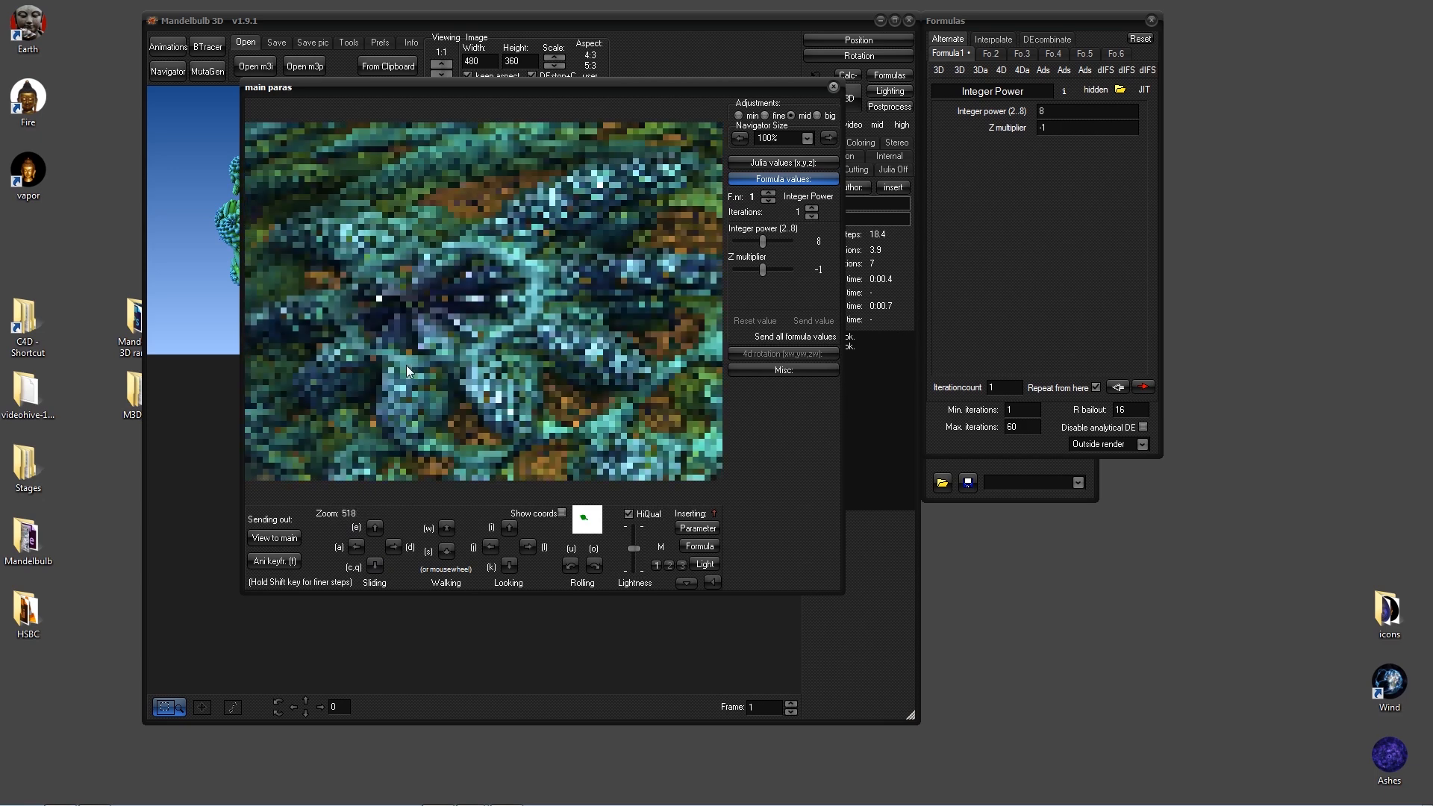
scroll(406, 365, "up", 6)
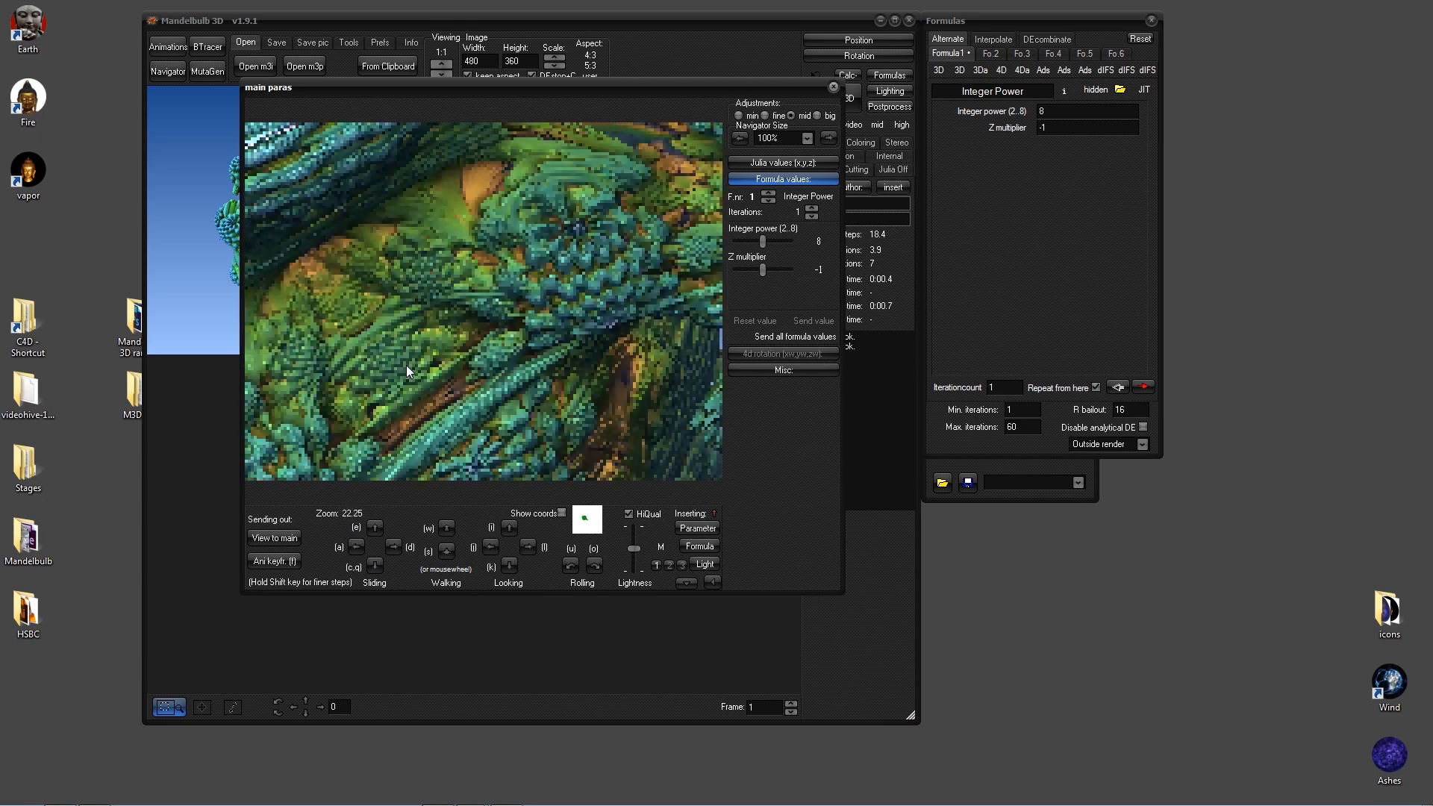
scroll(406, 365, "down", 2)
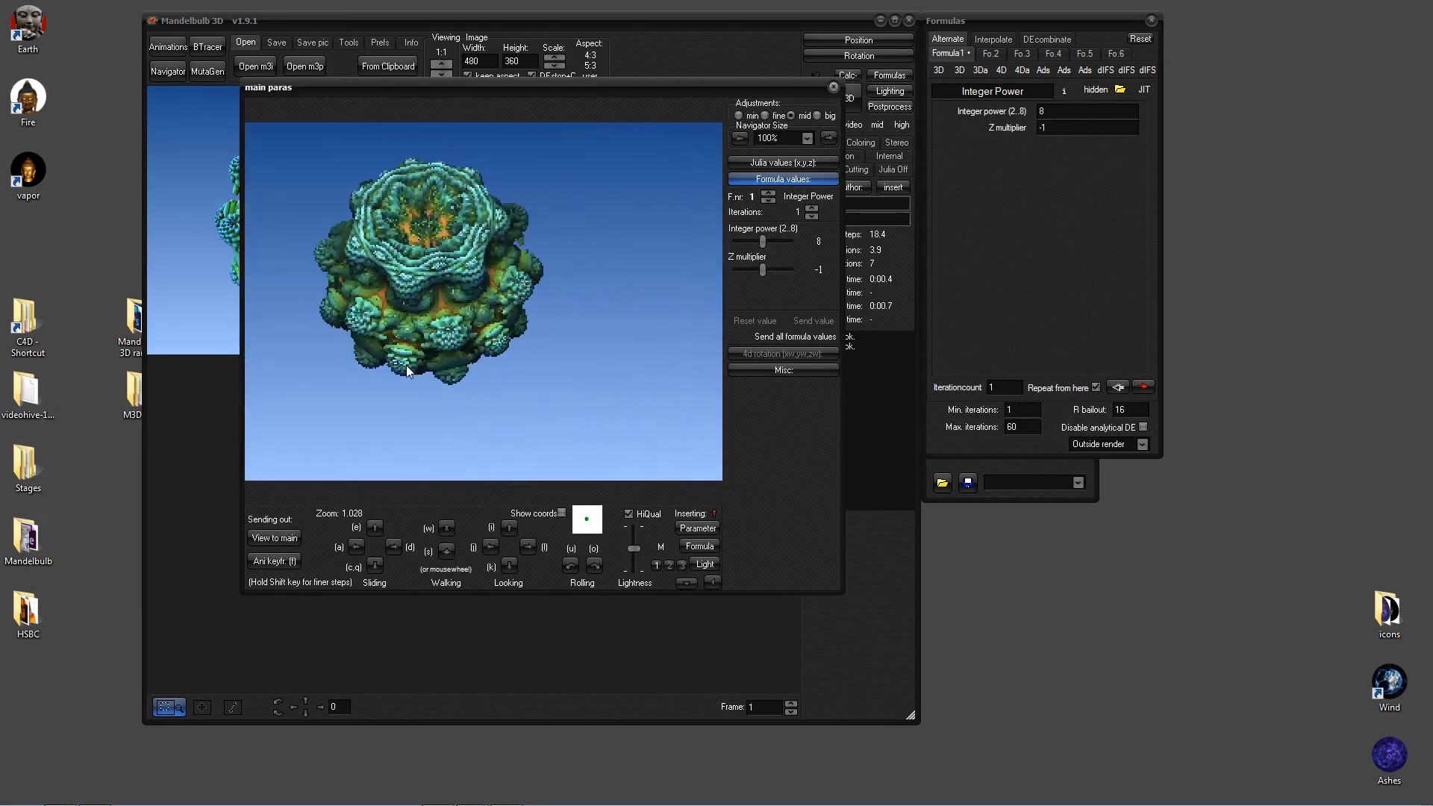
- Fly into the crater on top of the bulb and frame the dark star-shaped growth at its centre
left_click(367, 253)
left_click(620, 317)
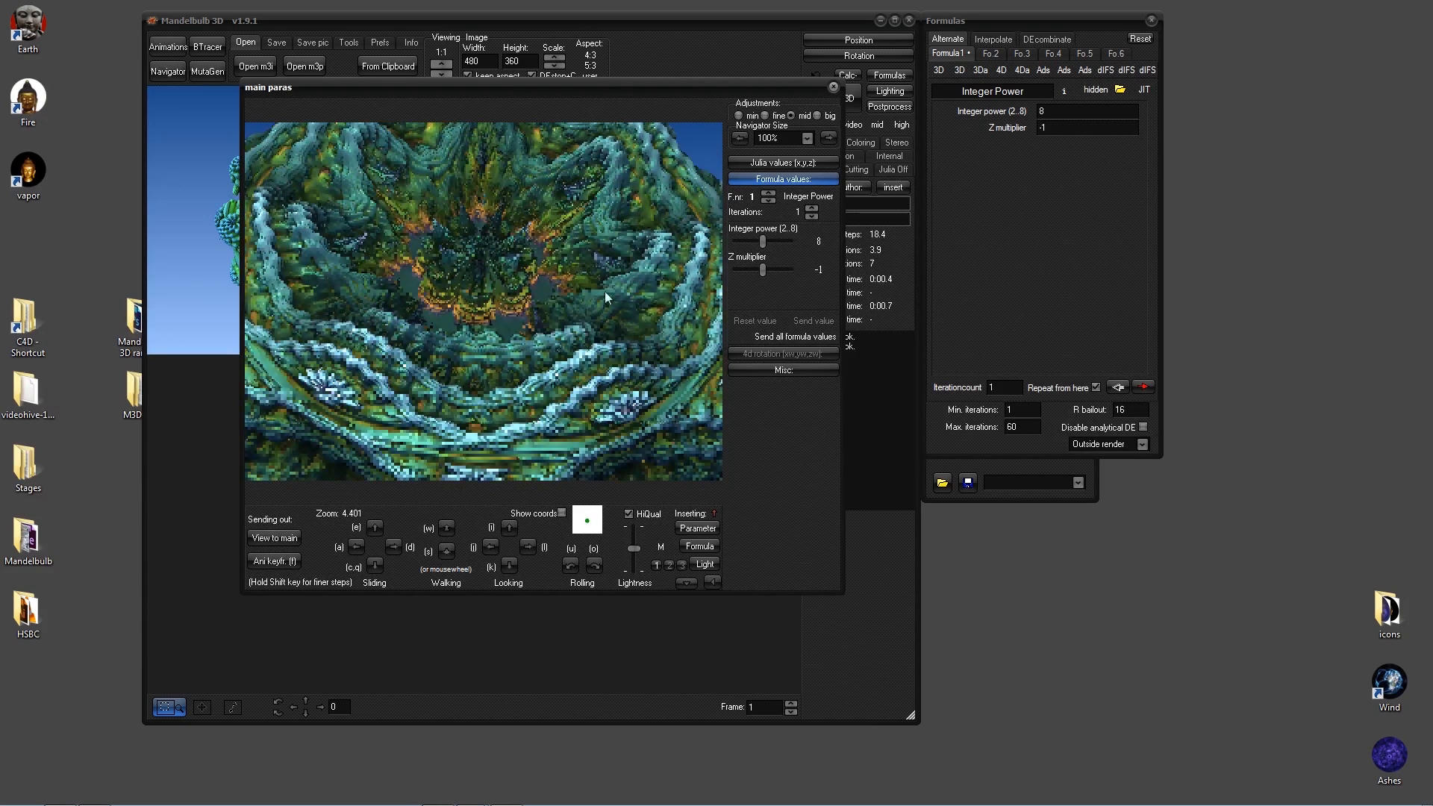
left_click(634, 165)
left_click(275, 439)
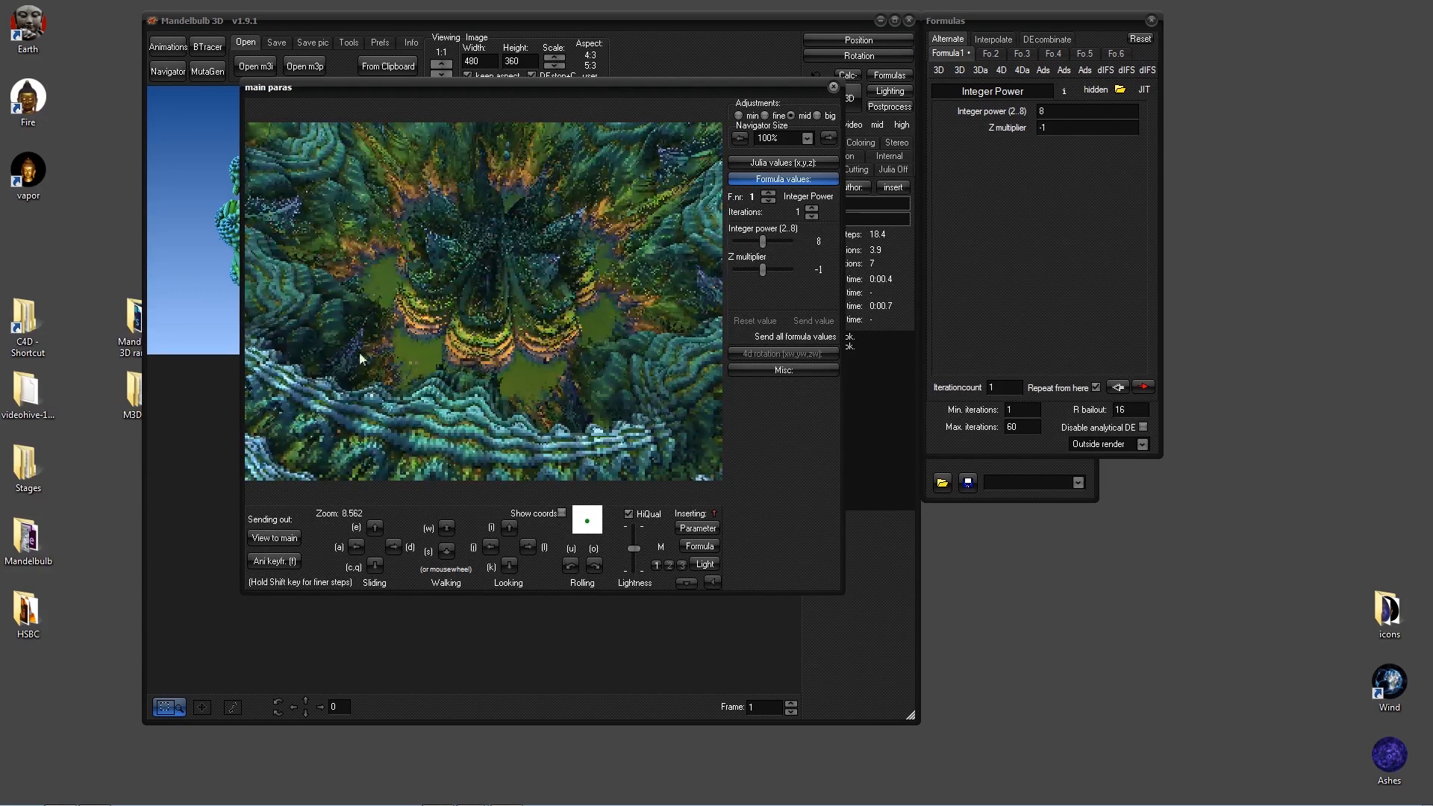
left_click_drag(536, 285, 482, 301)
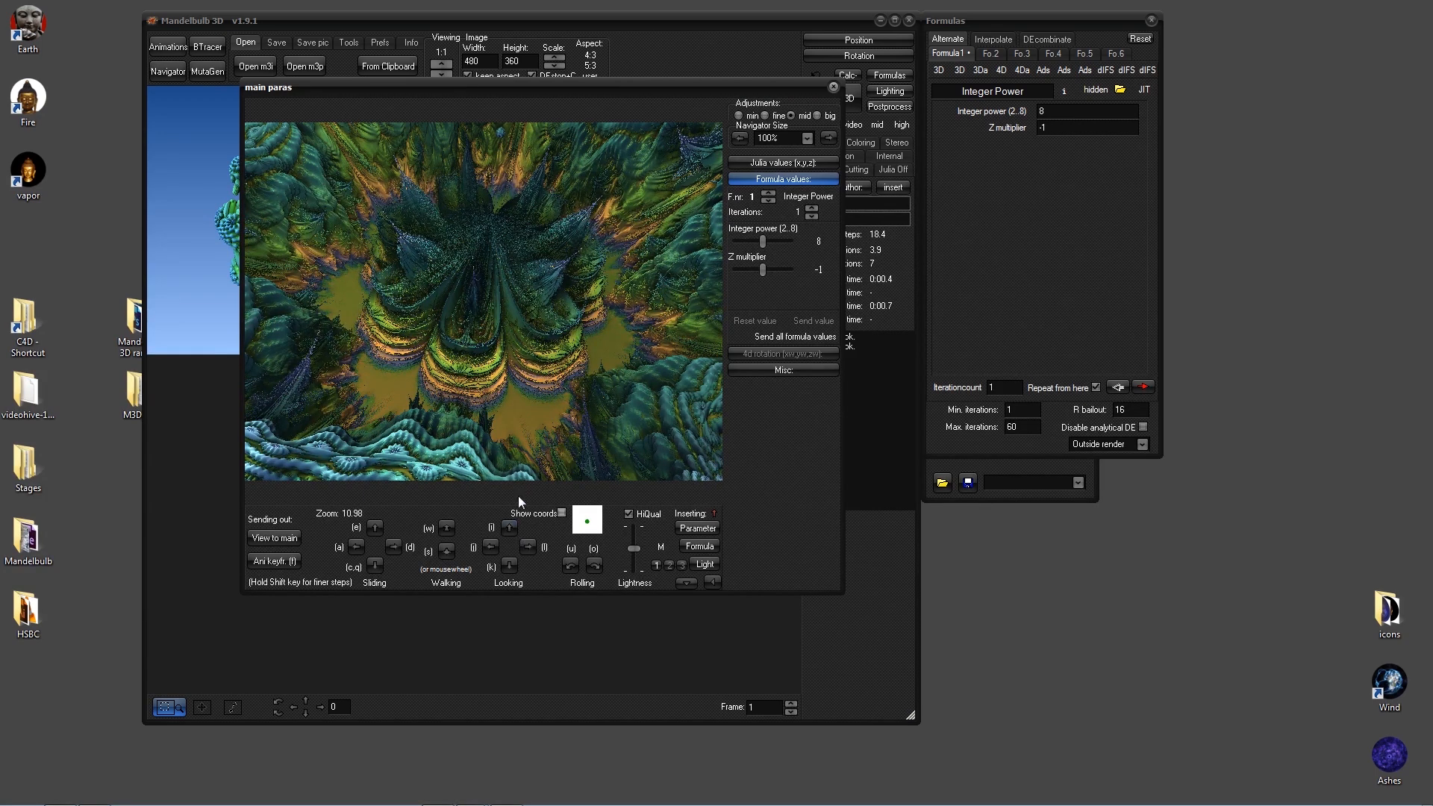
left_click(512, 200)
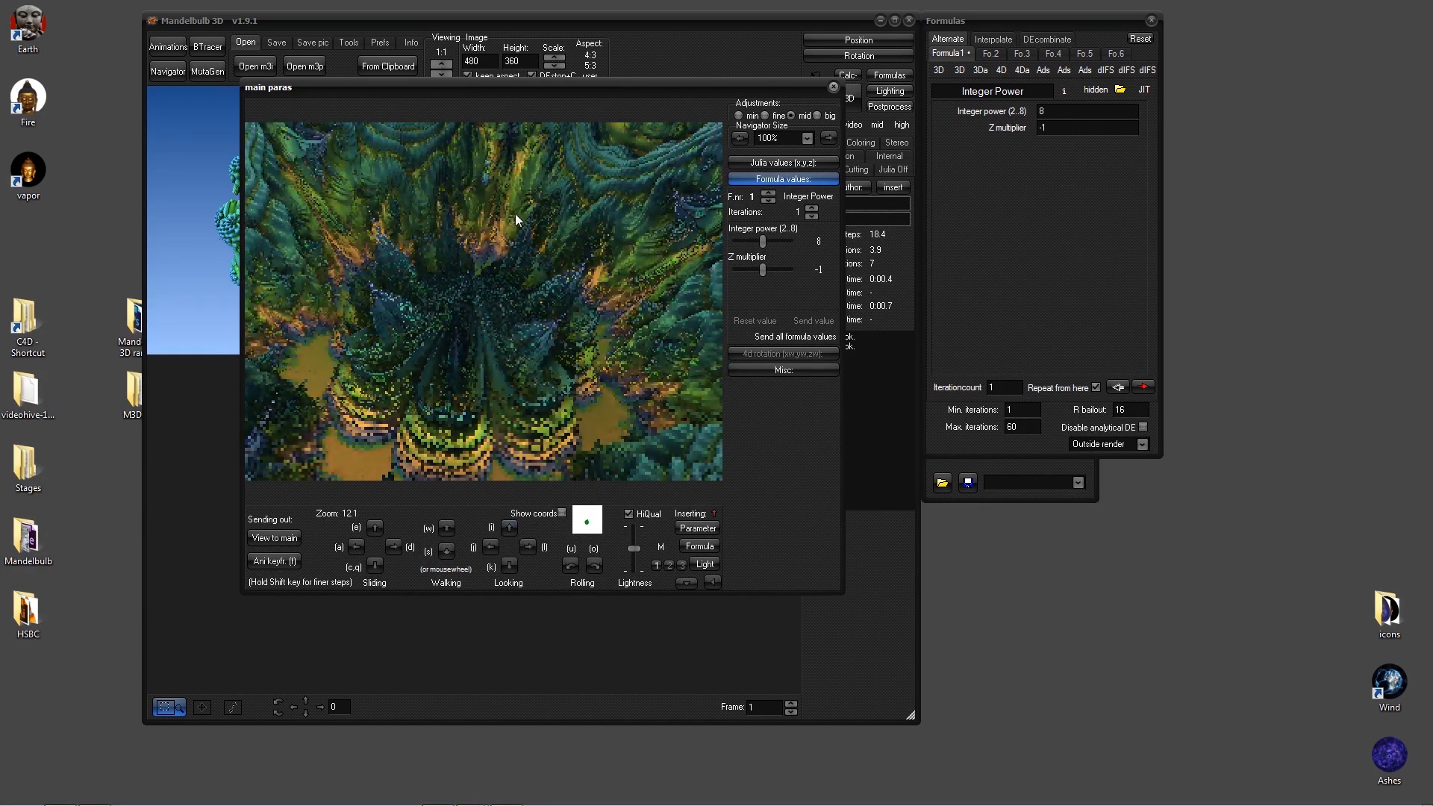
- Move the Navigator window clear of the main render, open MutaGen and position its window over the main editor
left_click_drag(684, 90, 706, 103)
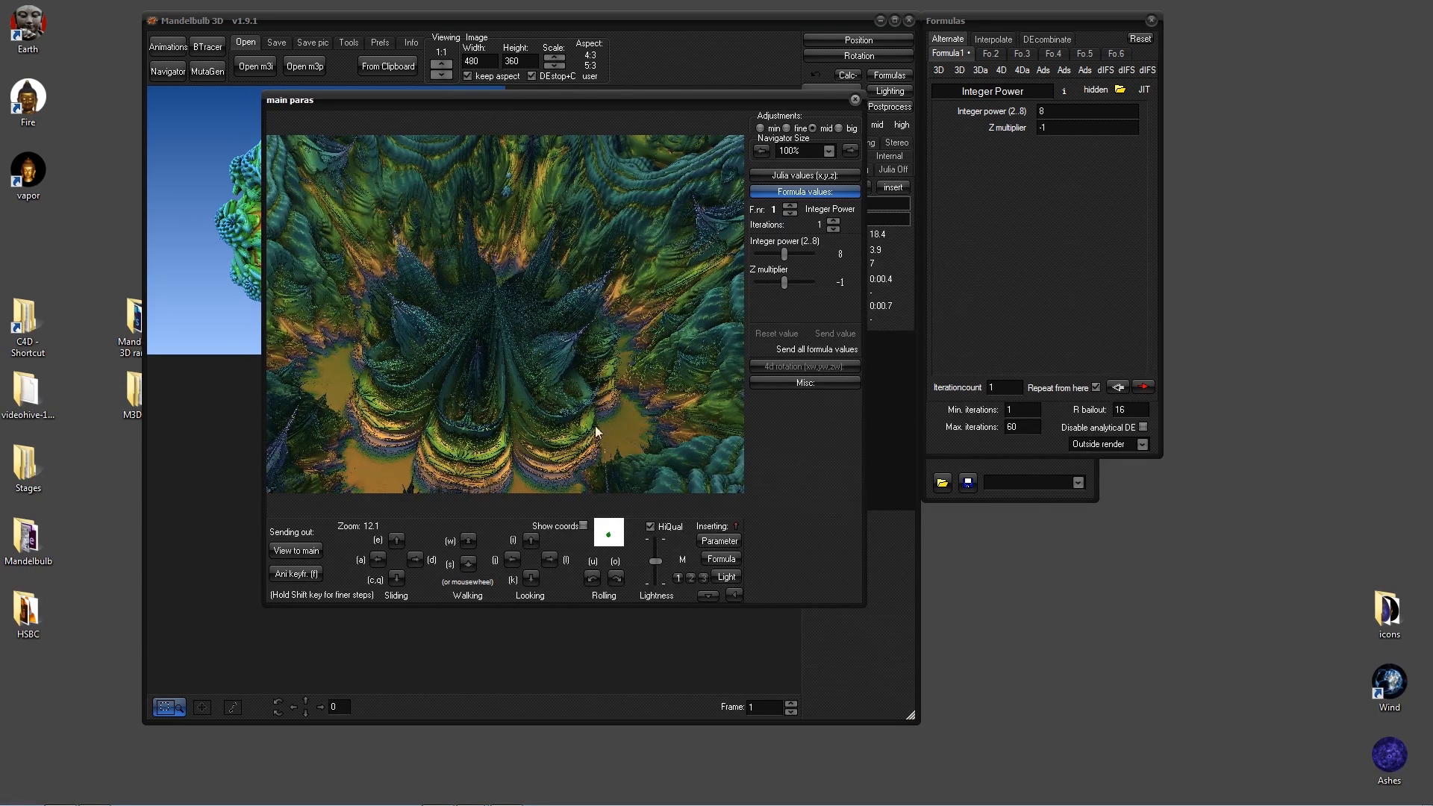
left_click_drag(456, 108, 541, 123)
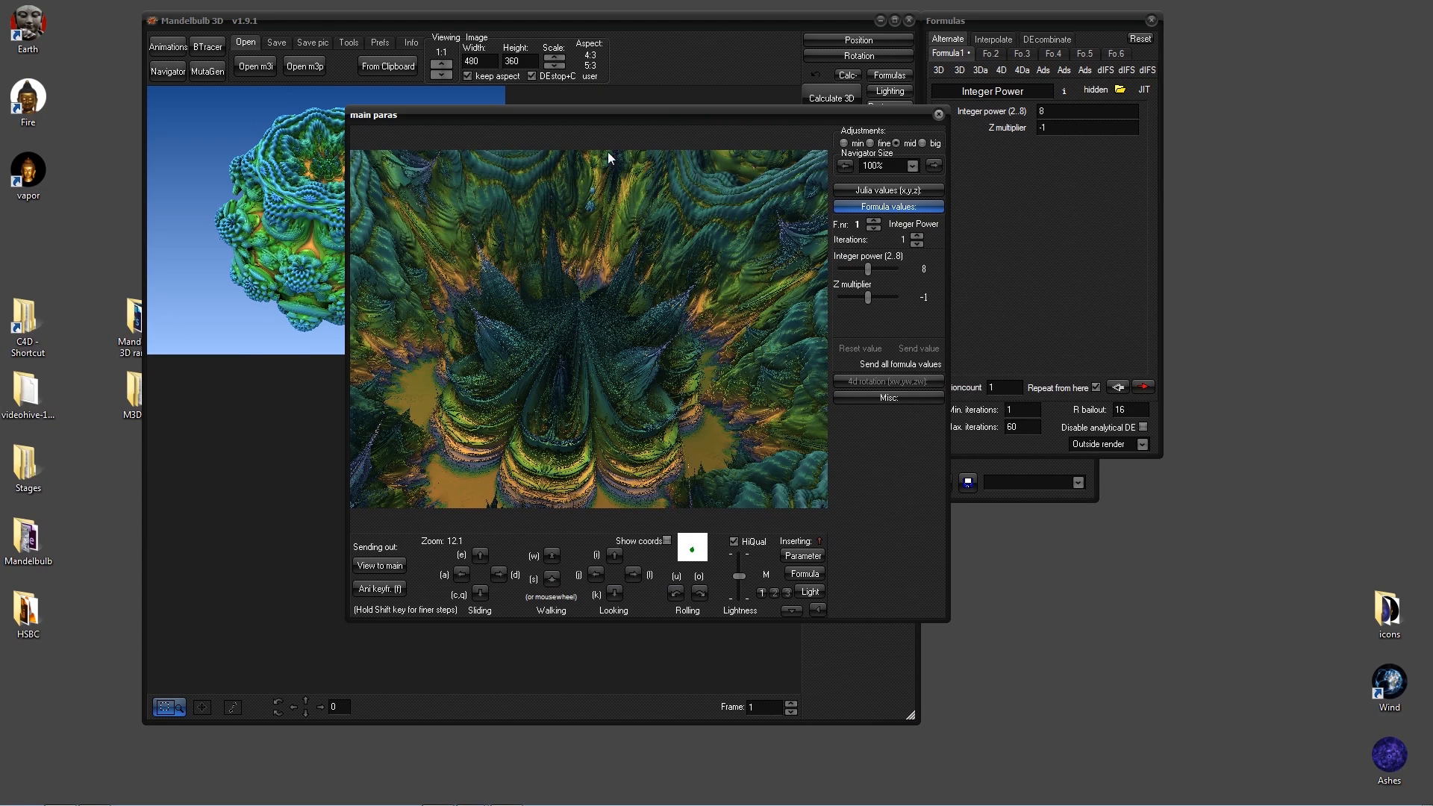
left_click_drag(641, 118, 427, 243)
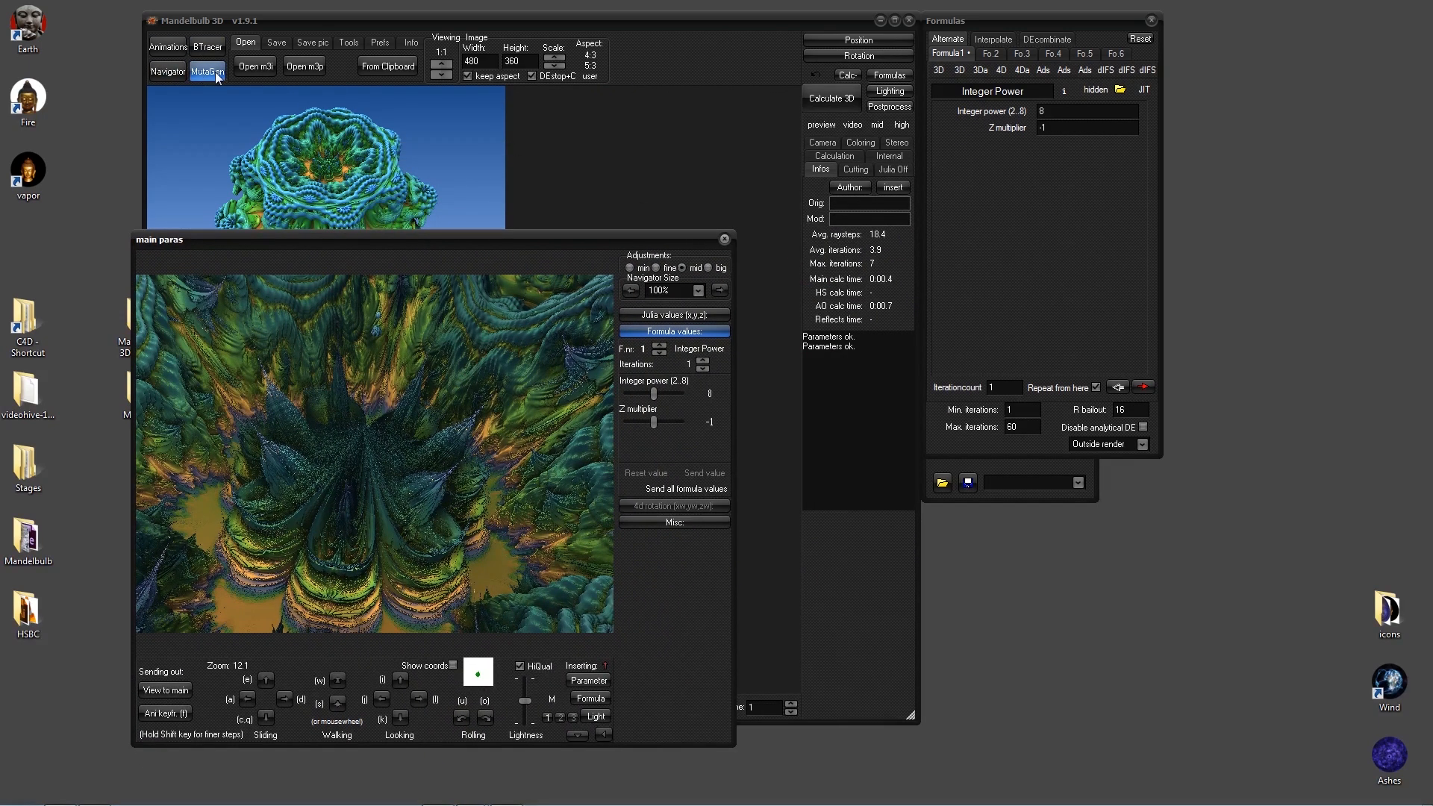
left_click_drag(364, 231, 332, 301)
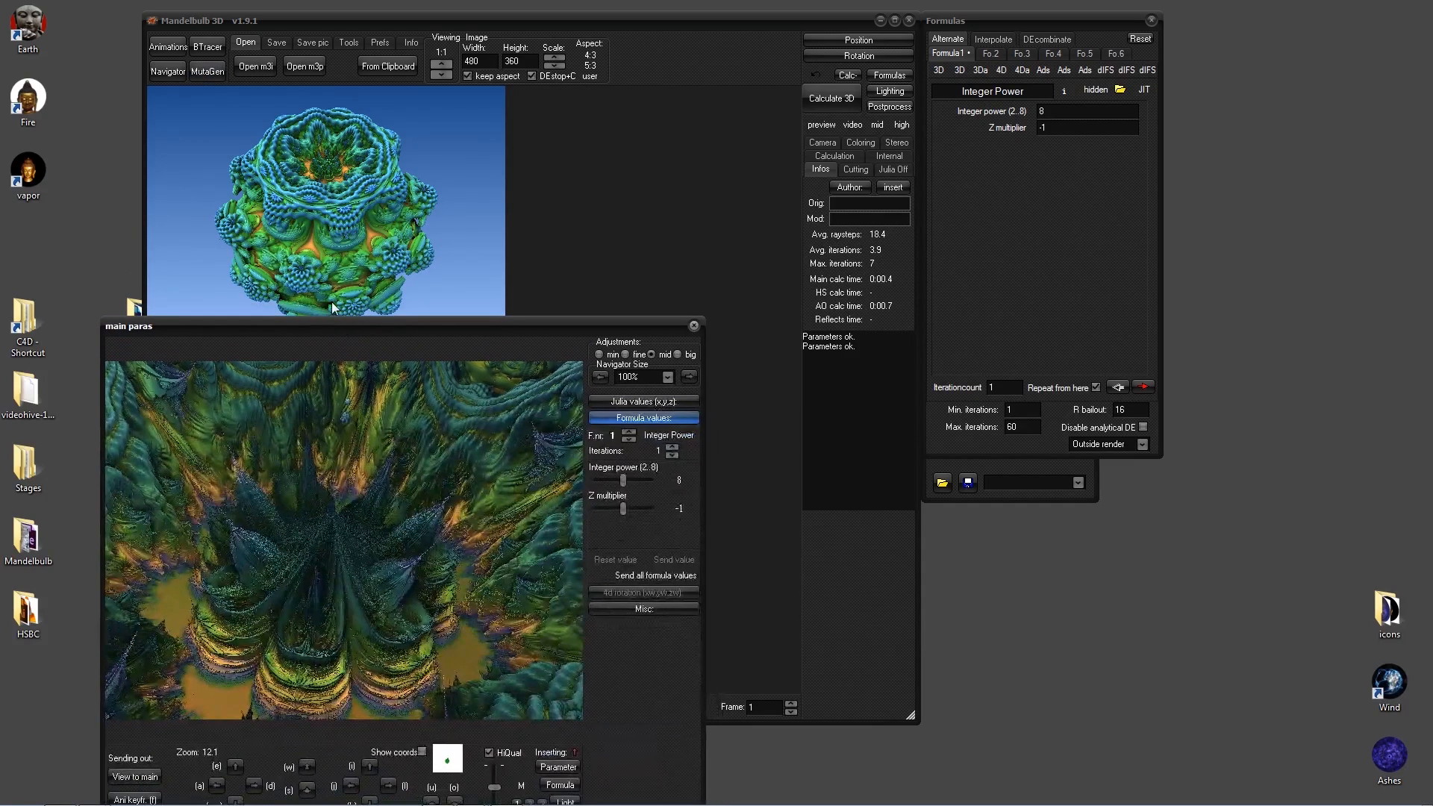
left_click(216, 77)
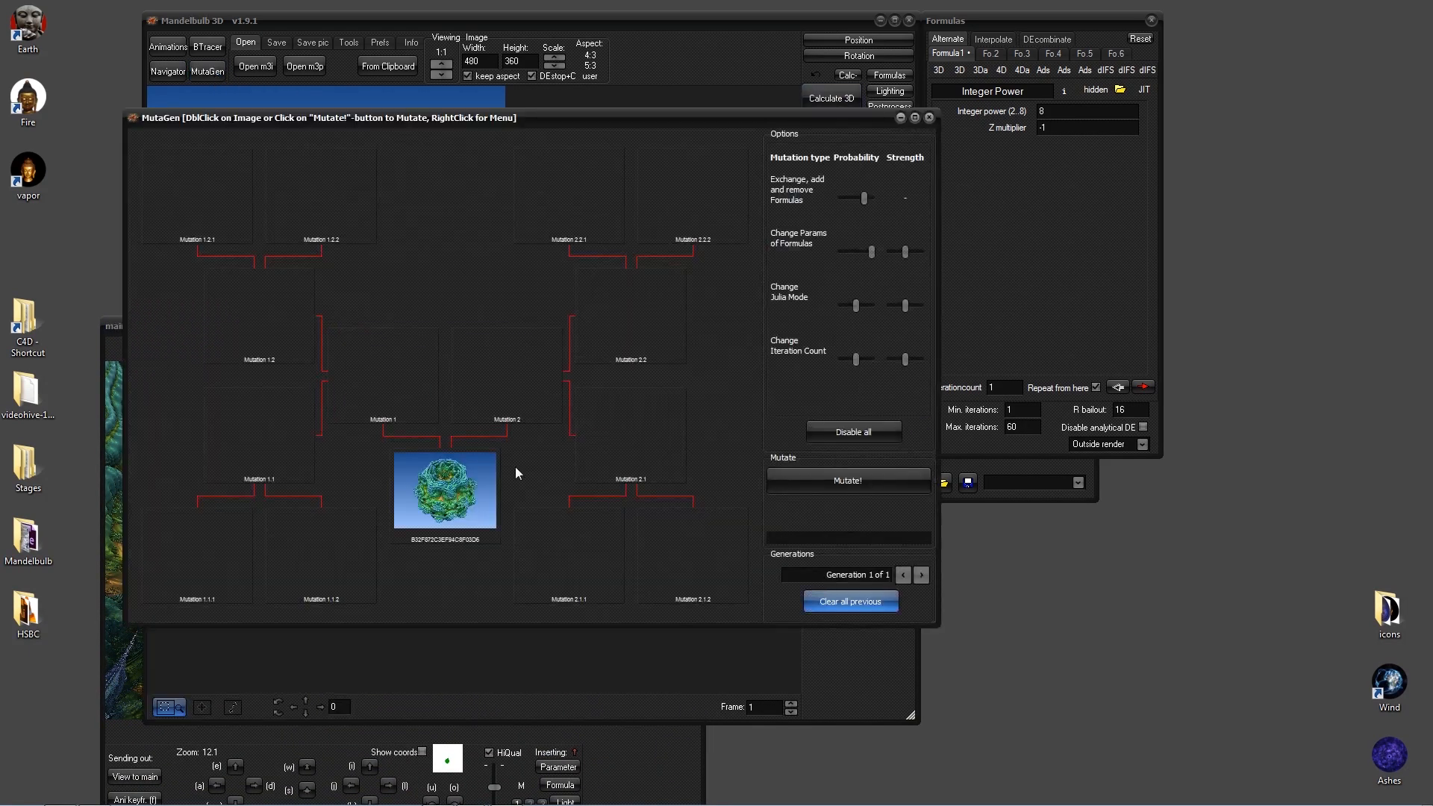
left_click_drag(561, 119, 580, 101)
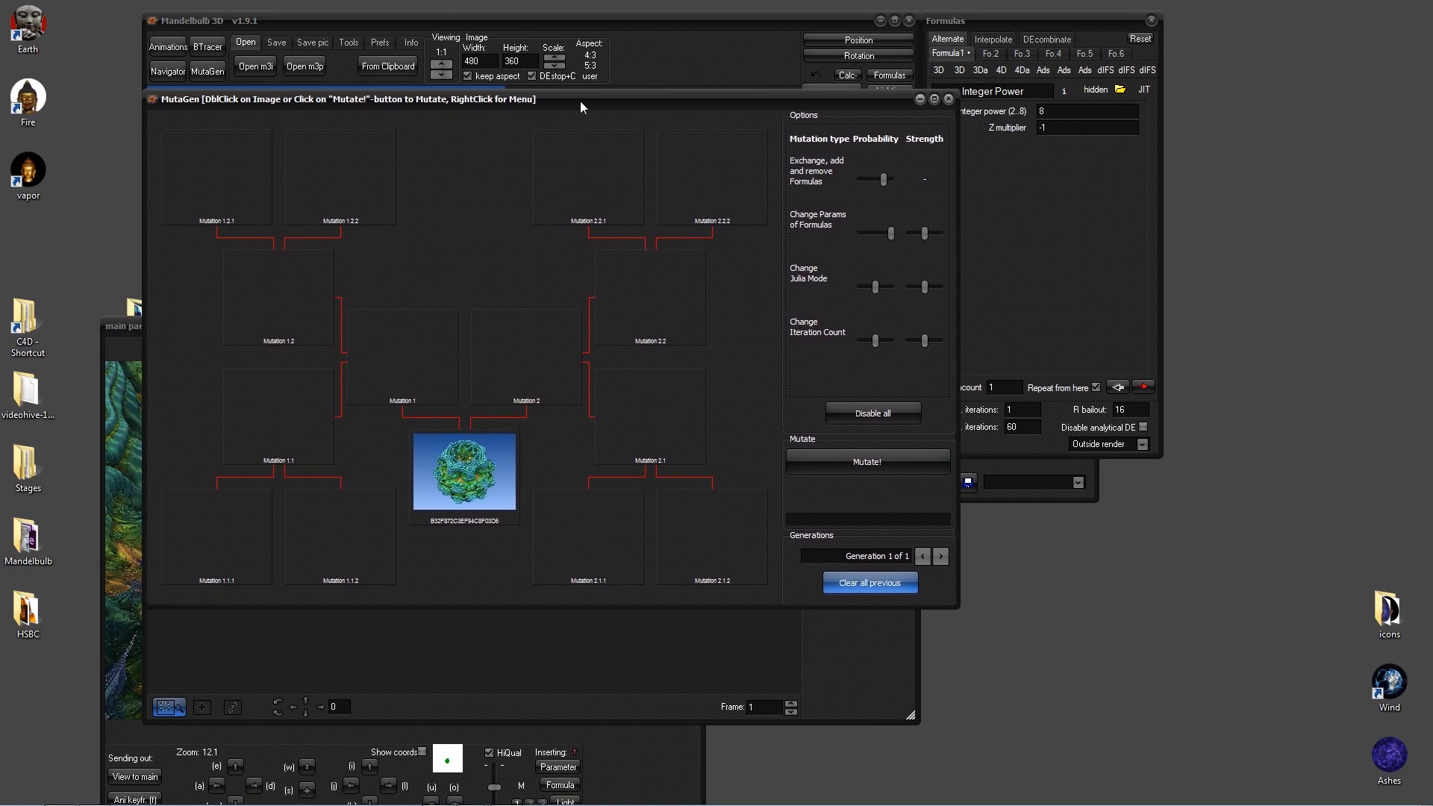
left_click(204, 80)
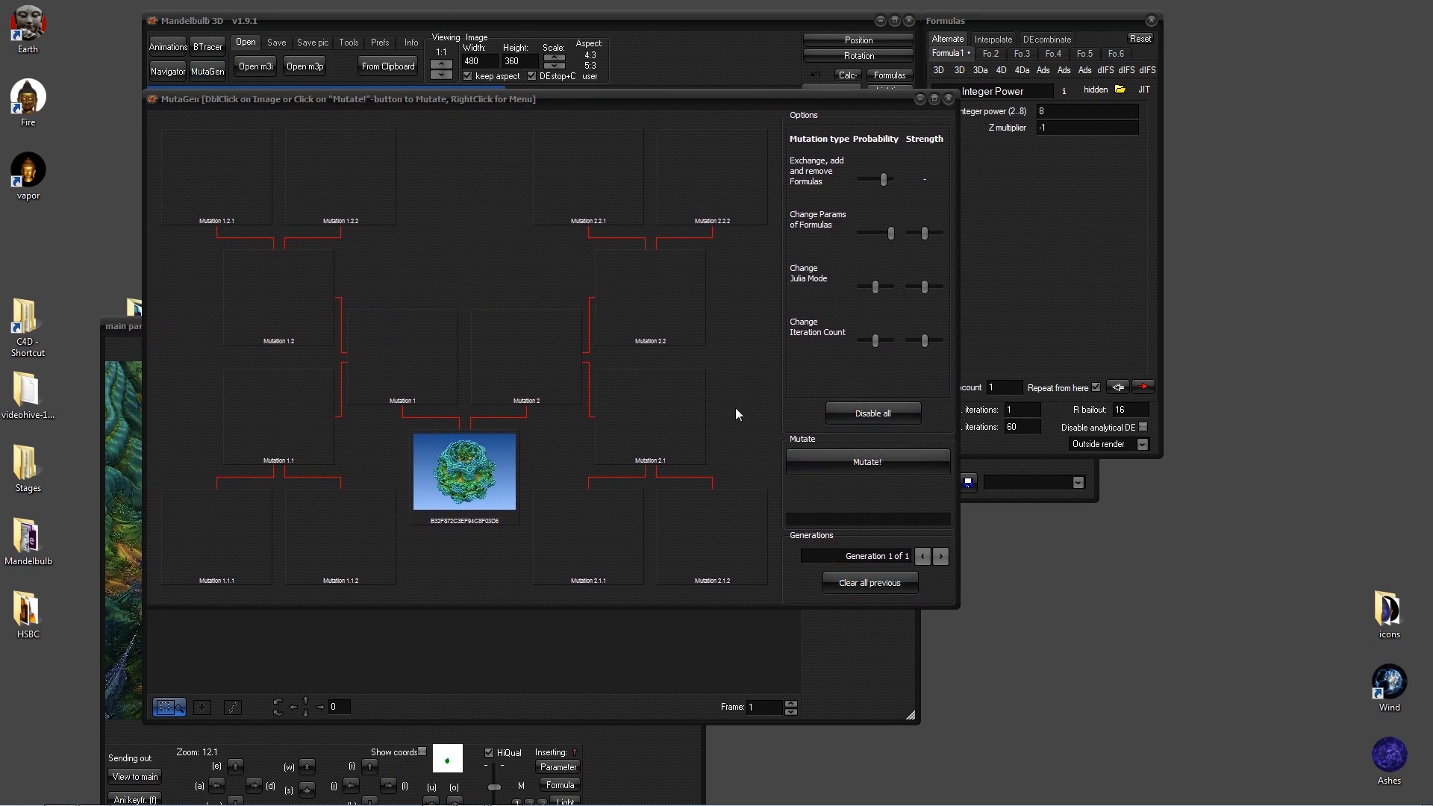
- Slightly lower the probabilities for exchanging formulas and changing formula parameters, and mutate twice to reach generation 3
left_click(882, 180)
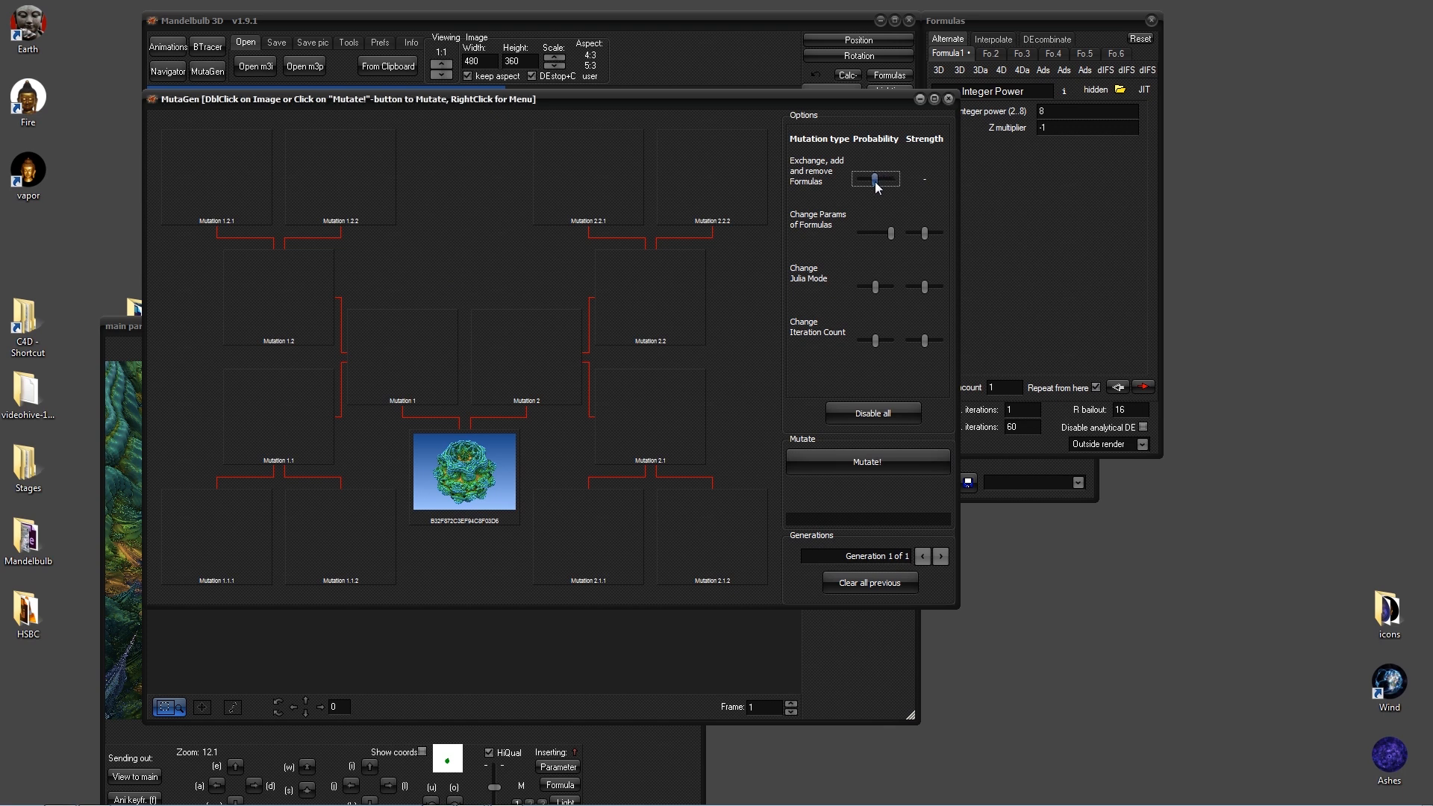
left_click(883, 233)
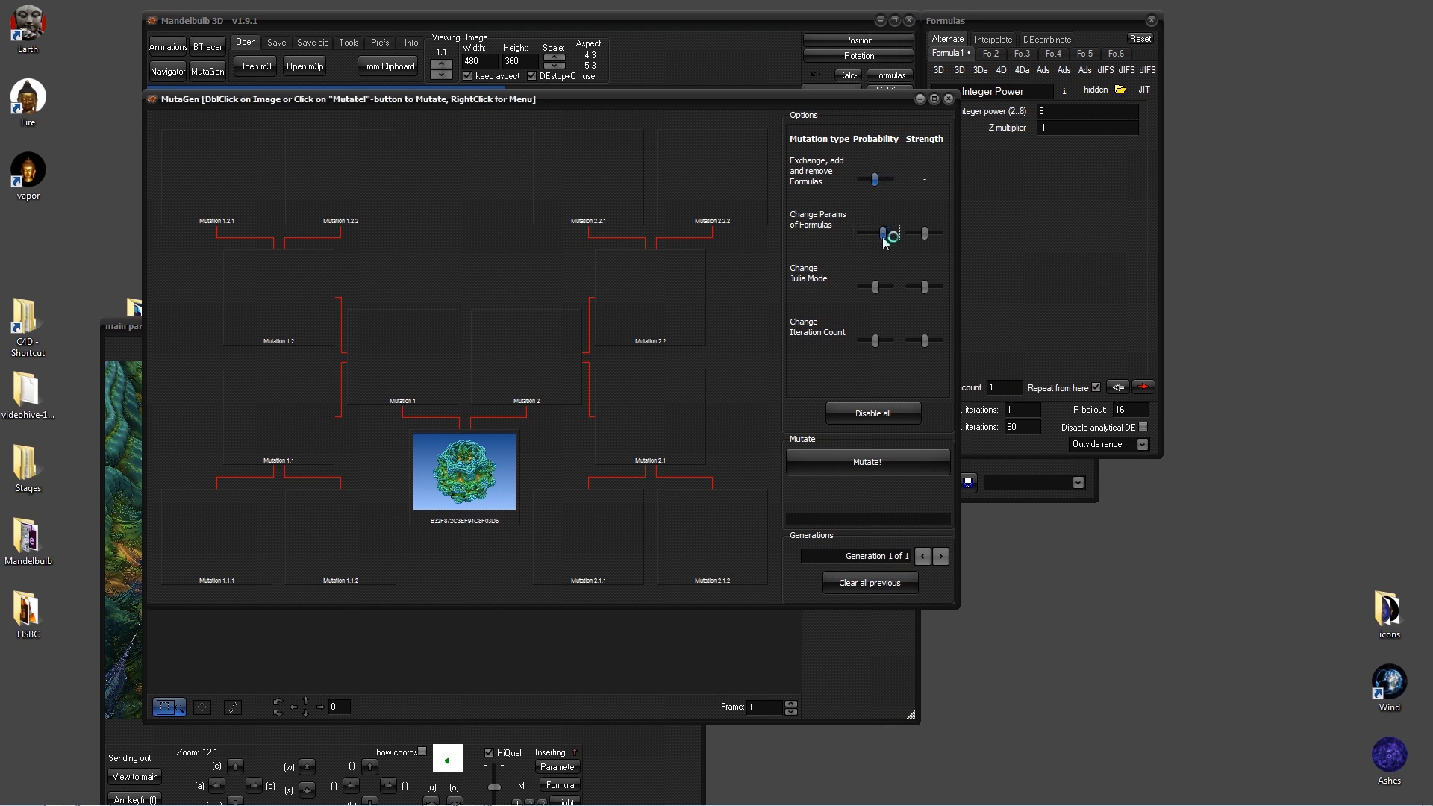
left_click(879, 468)
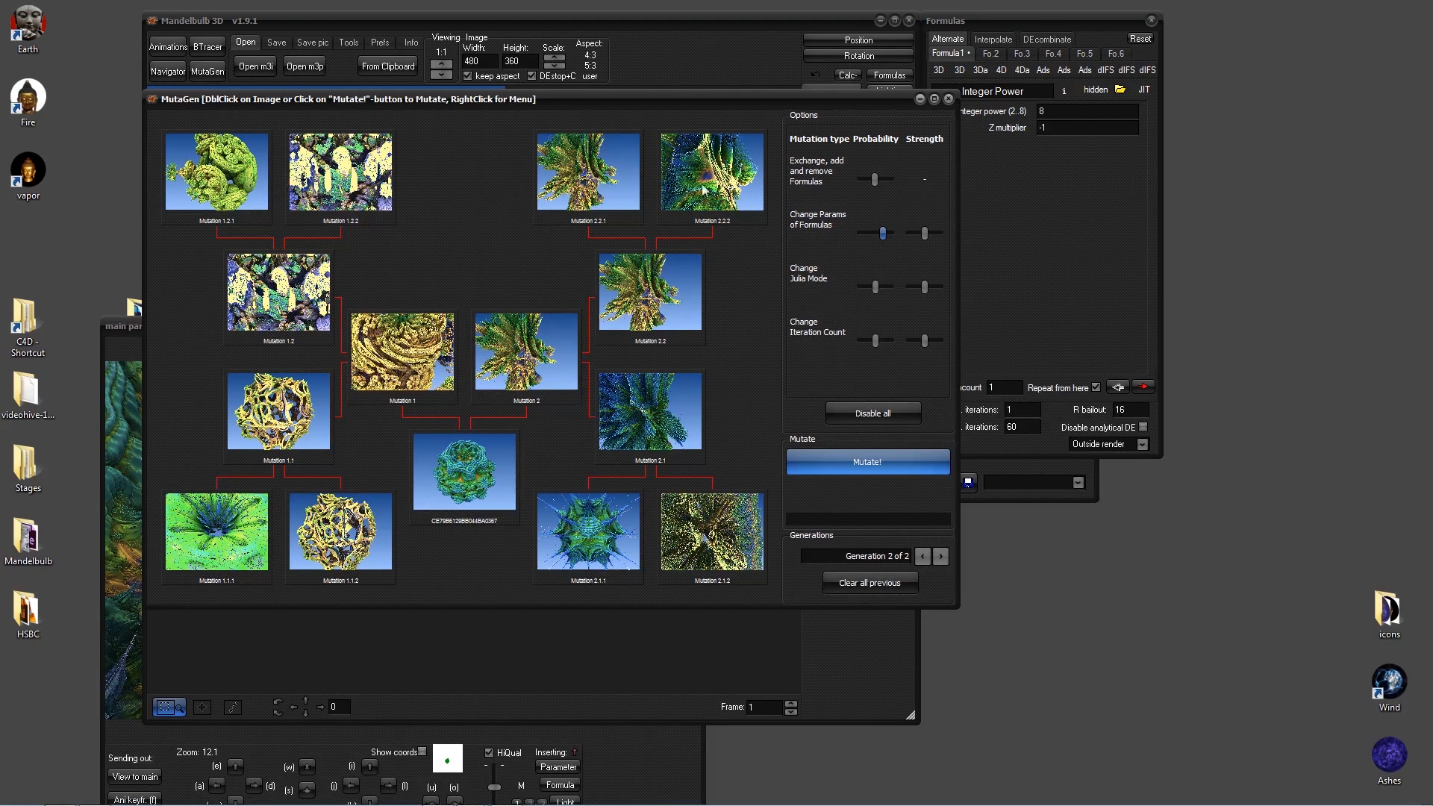
left_click(875, 468)
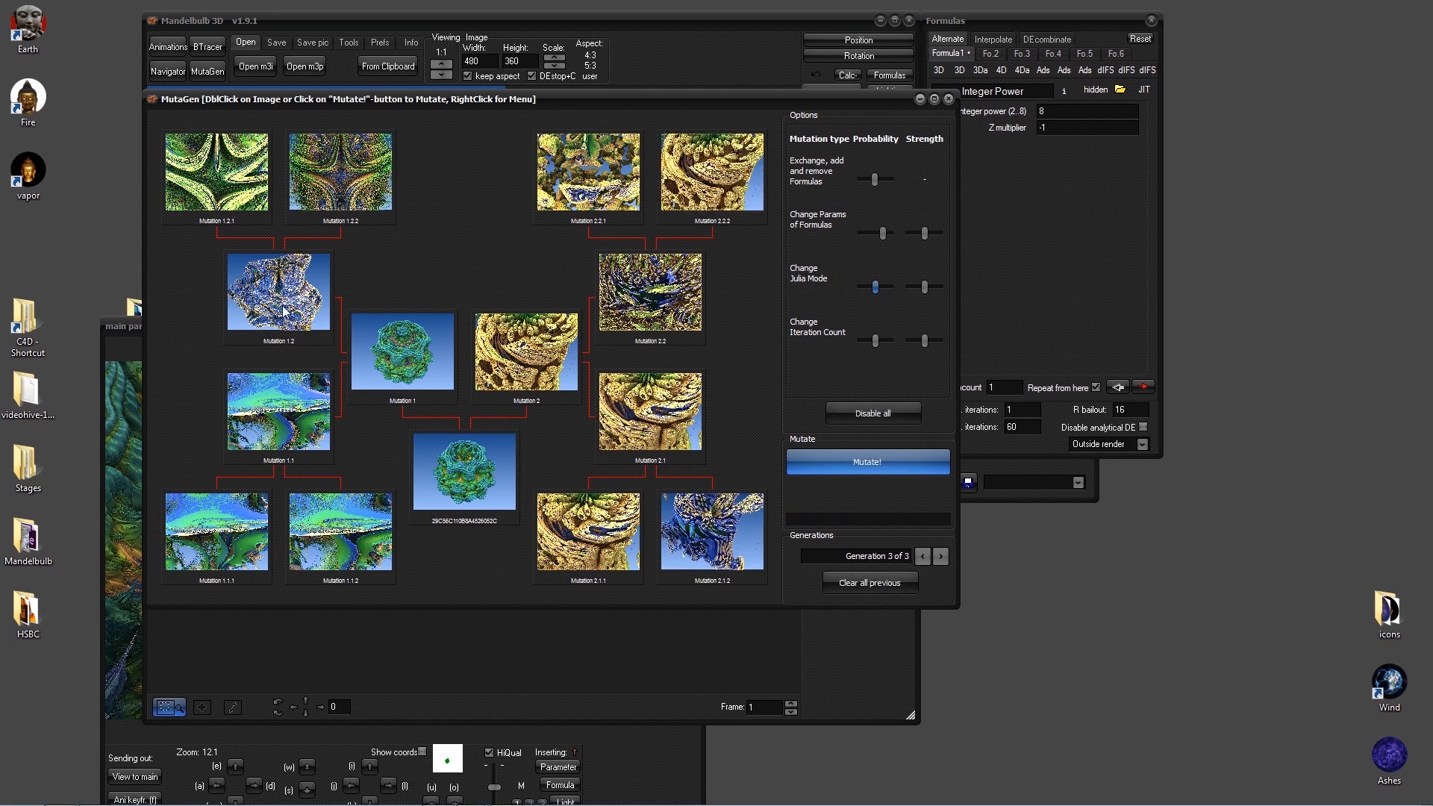
- Send Mutation 2.1.2 to the main editor and render it with Calculate 3D
right_click(706, 535)
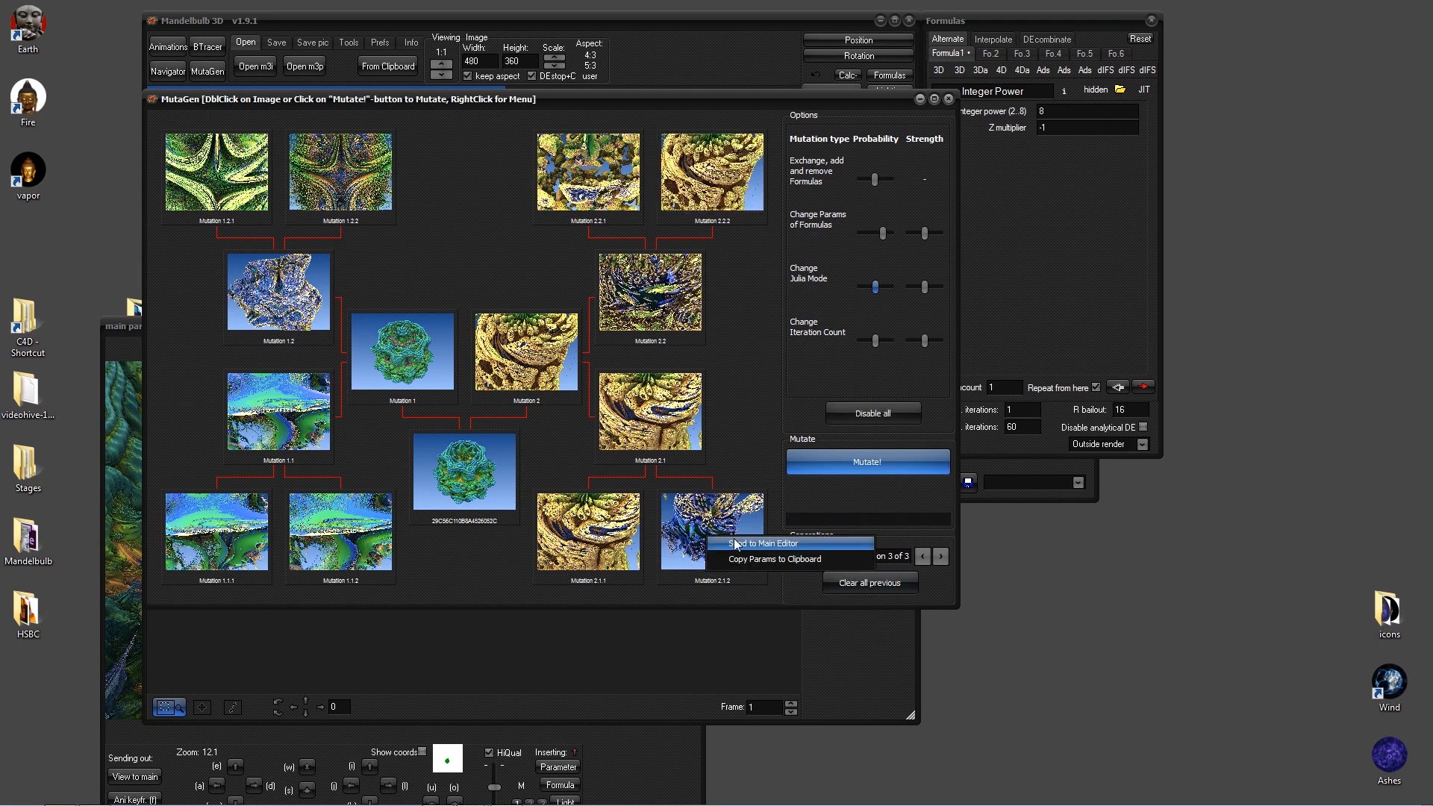
right_click(677, 516)
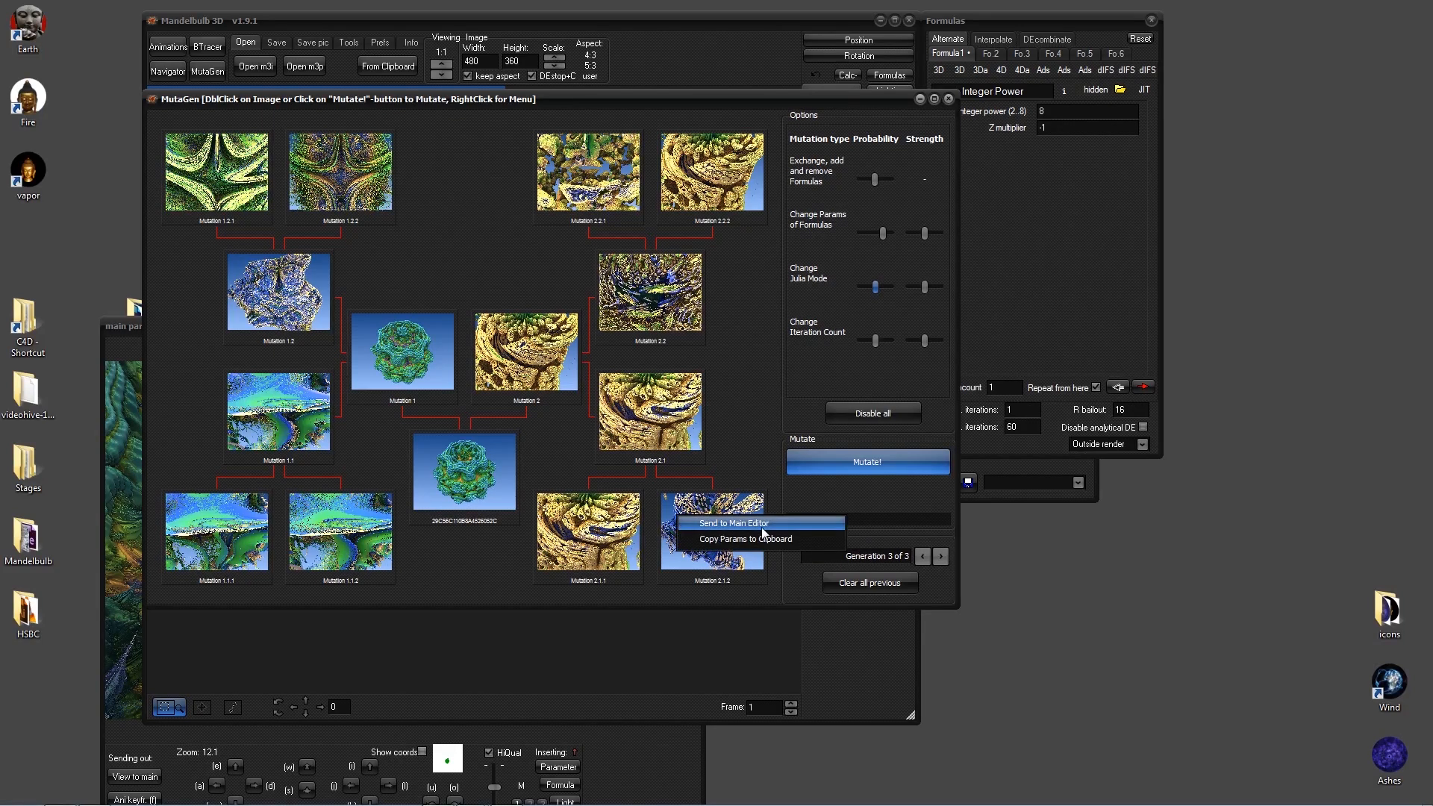
left_click(742, 524)
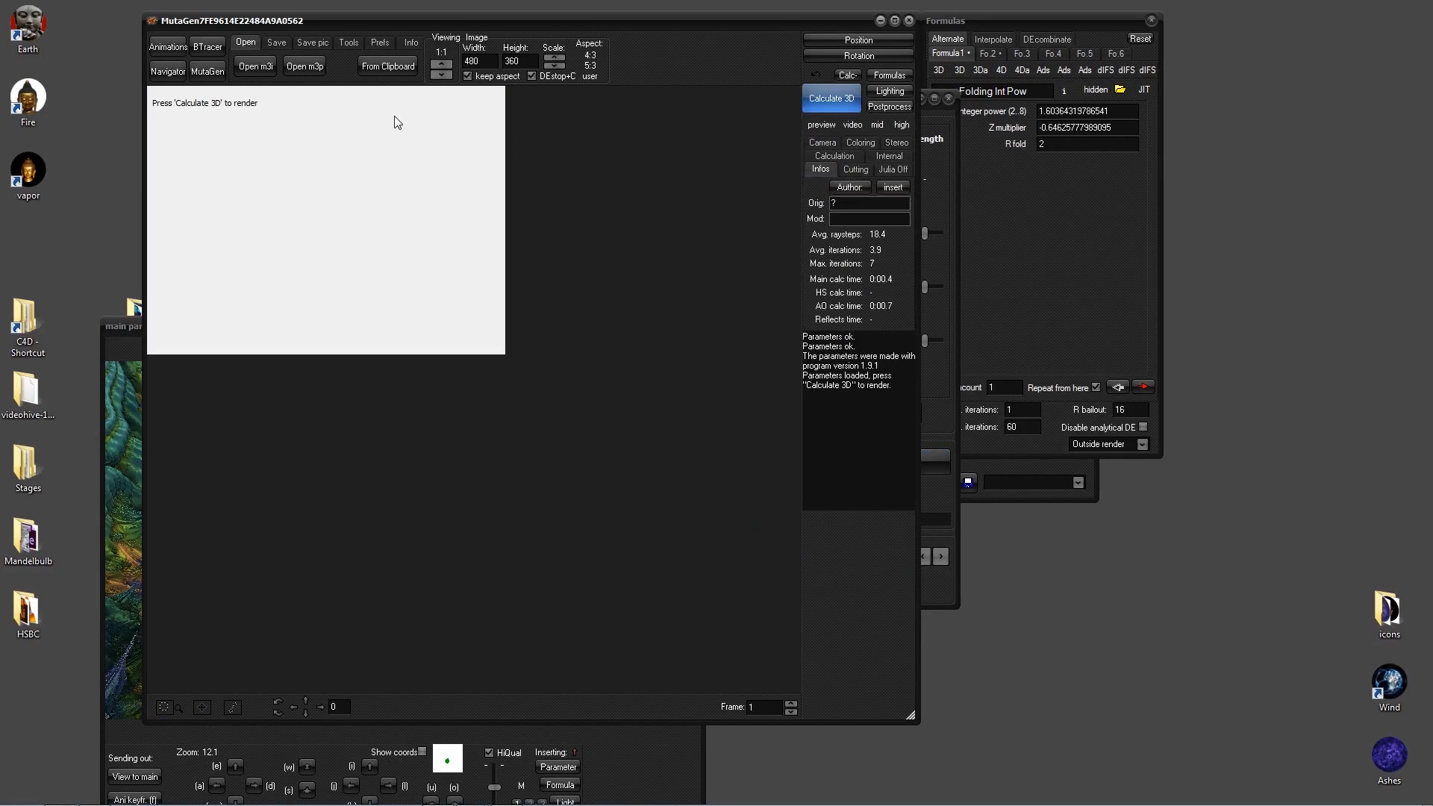
left_click_drag(531, 25, 507, 19)
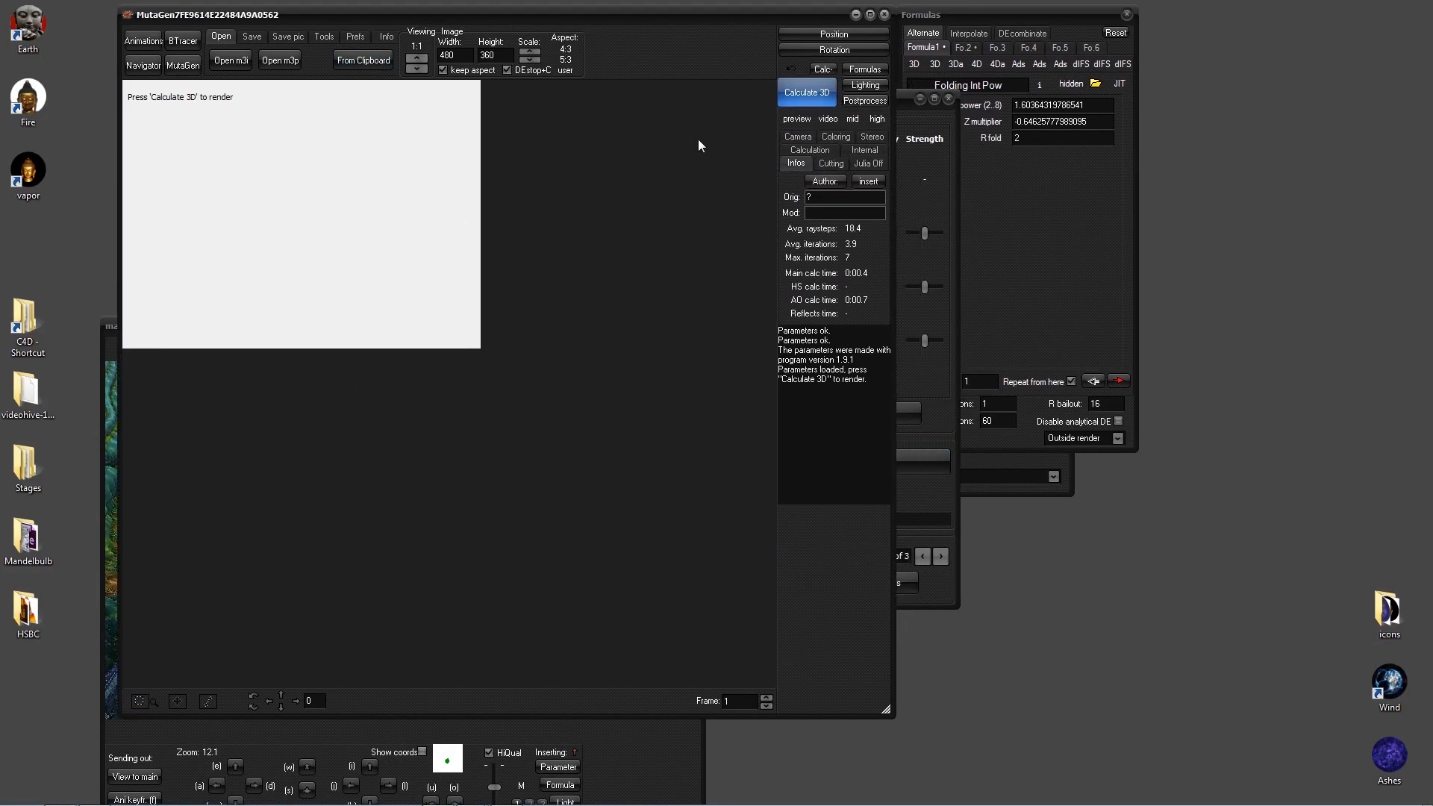
left_click(807, 92)
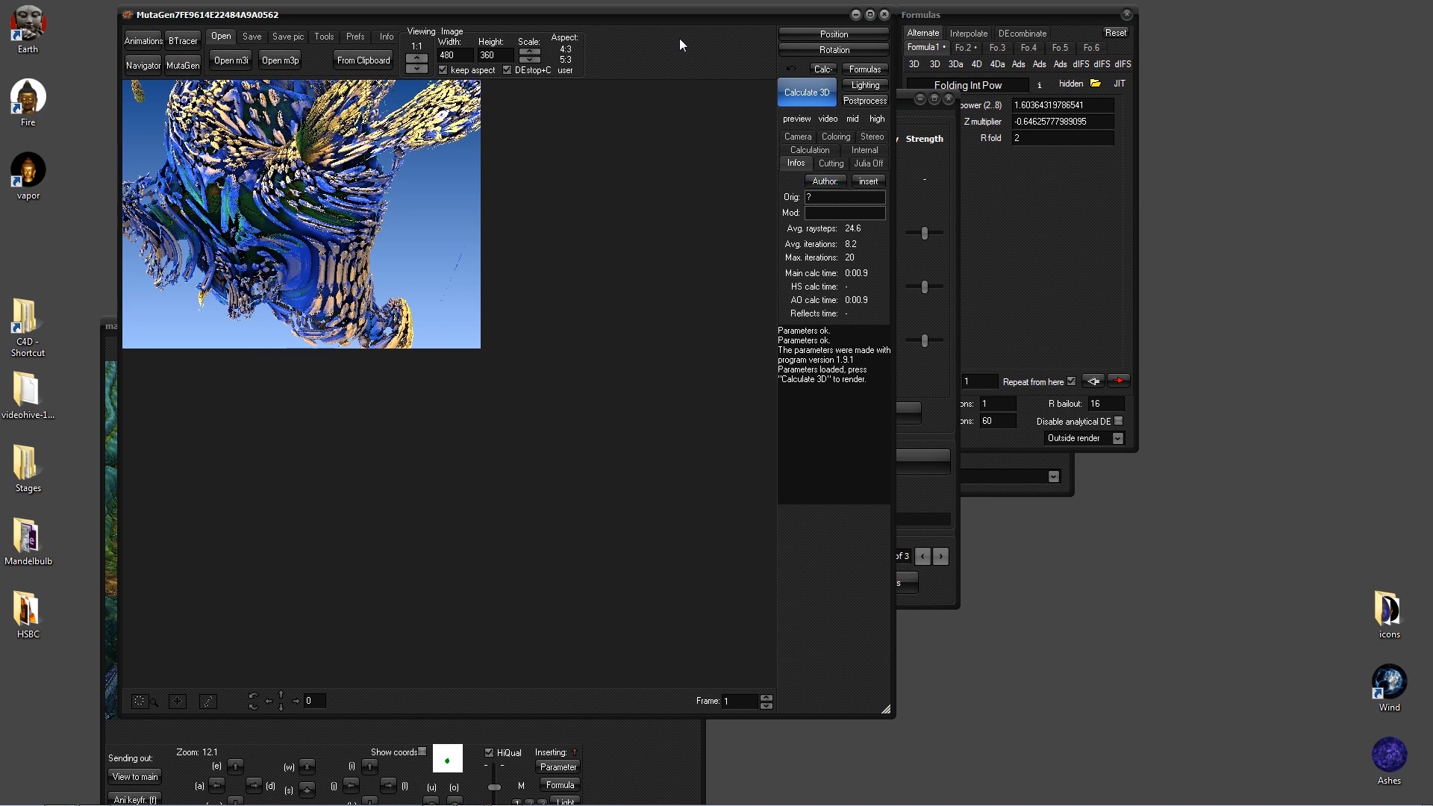
- Bring up the Navigator, place it beside the mutation's render and load the main editor's parameters into it
mouse_move(682, 12)
left_mouse_down()
mouse_move(640, 21)
mouse_move(668, 18)
left_mouse_up()
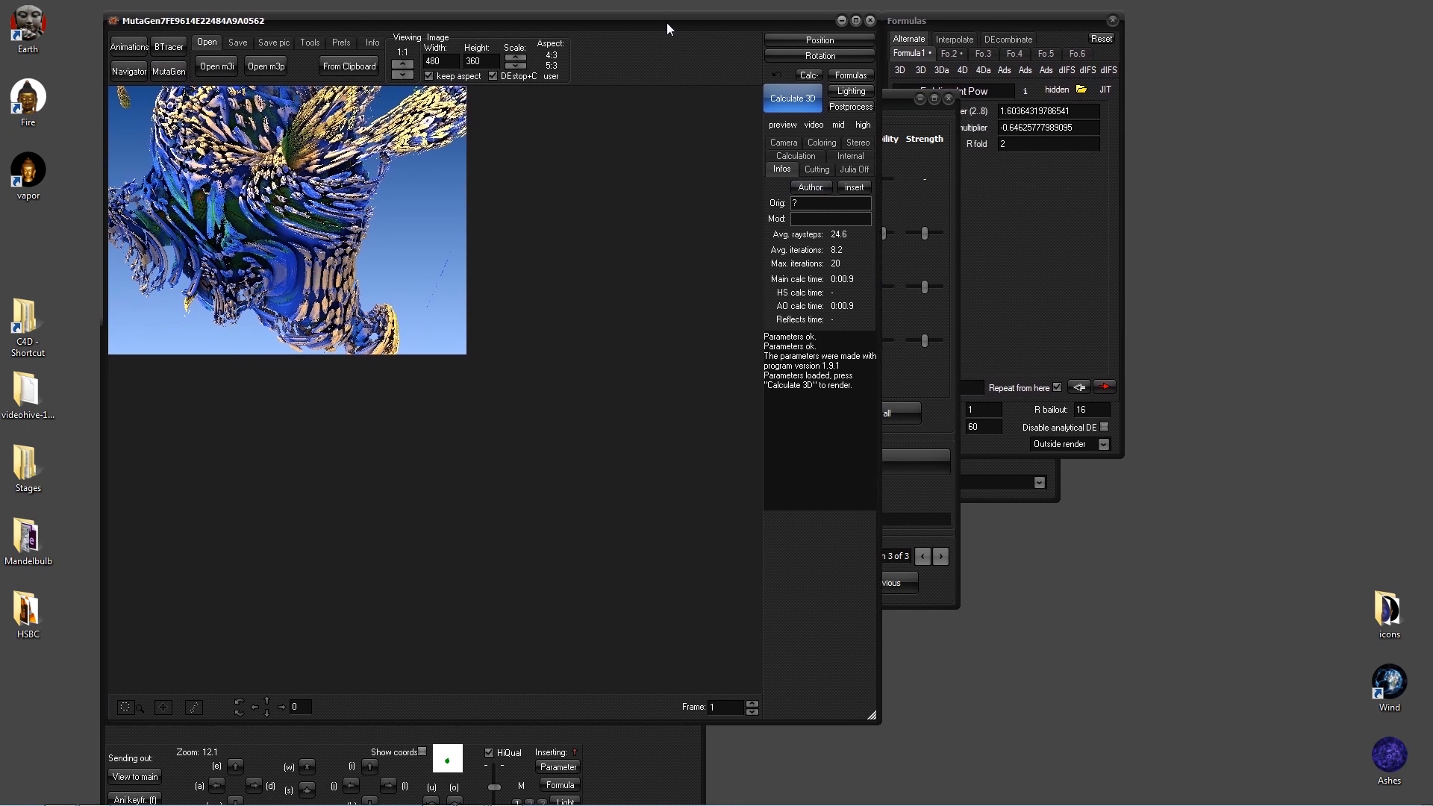
left_click(132, 72)
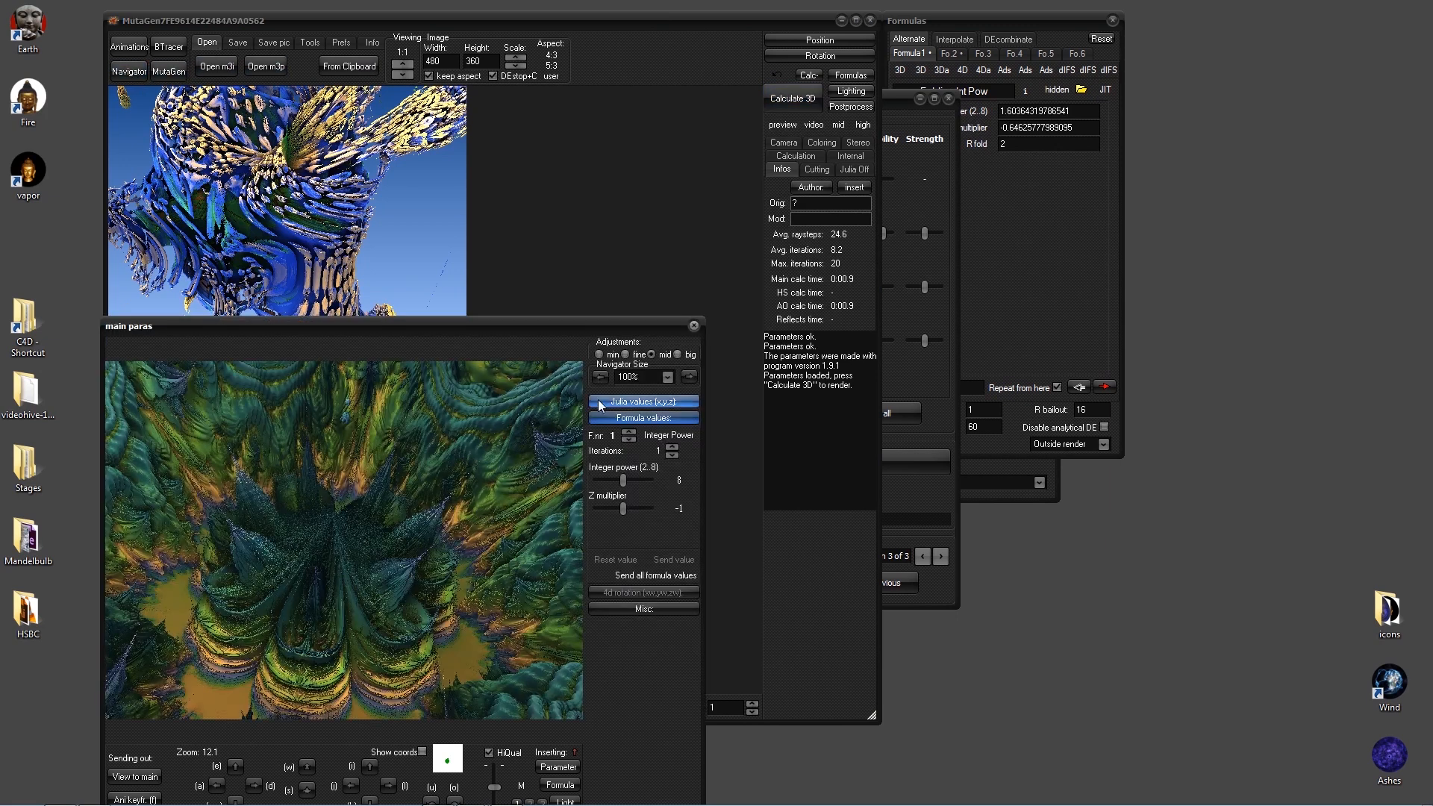
left_click_drag(572, 329, 1044, 114)
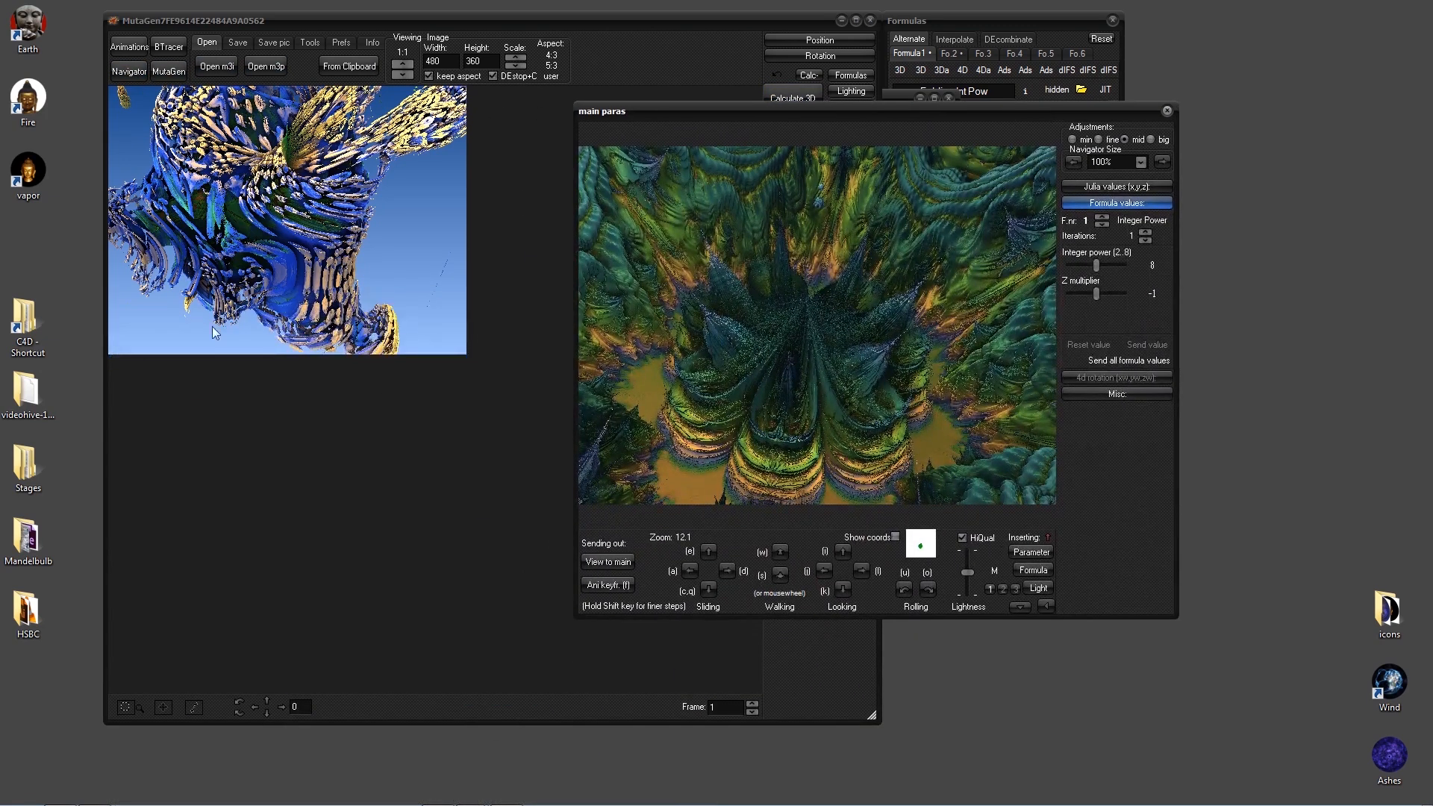
left_click(1032, 552)
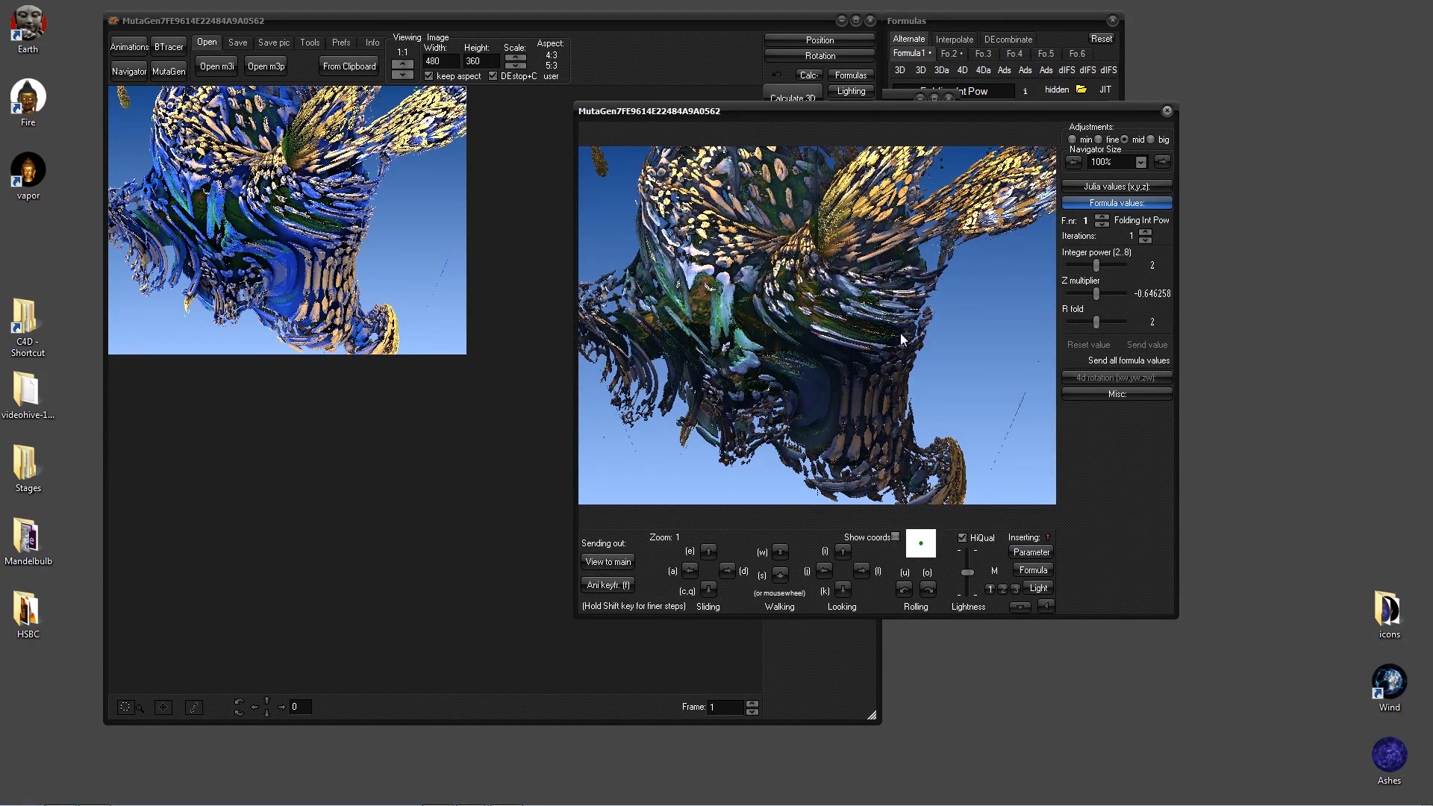
- Walk and steer around the mutated fractal until its domed shell and wing-like fan are framed against the sky
scroll(841, 365, "up", 2)
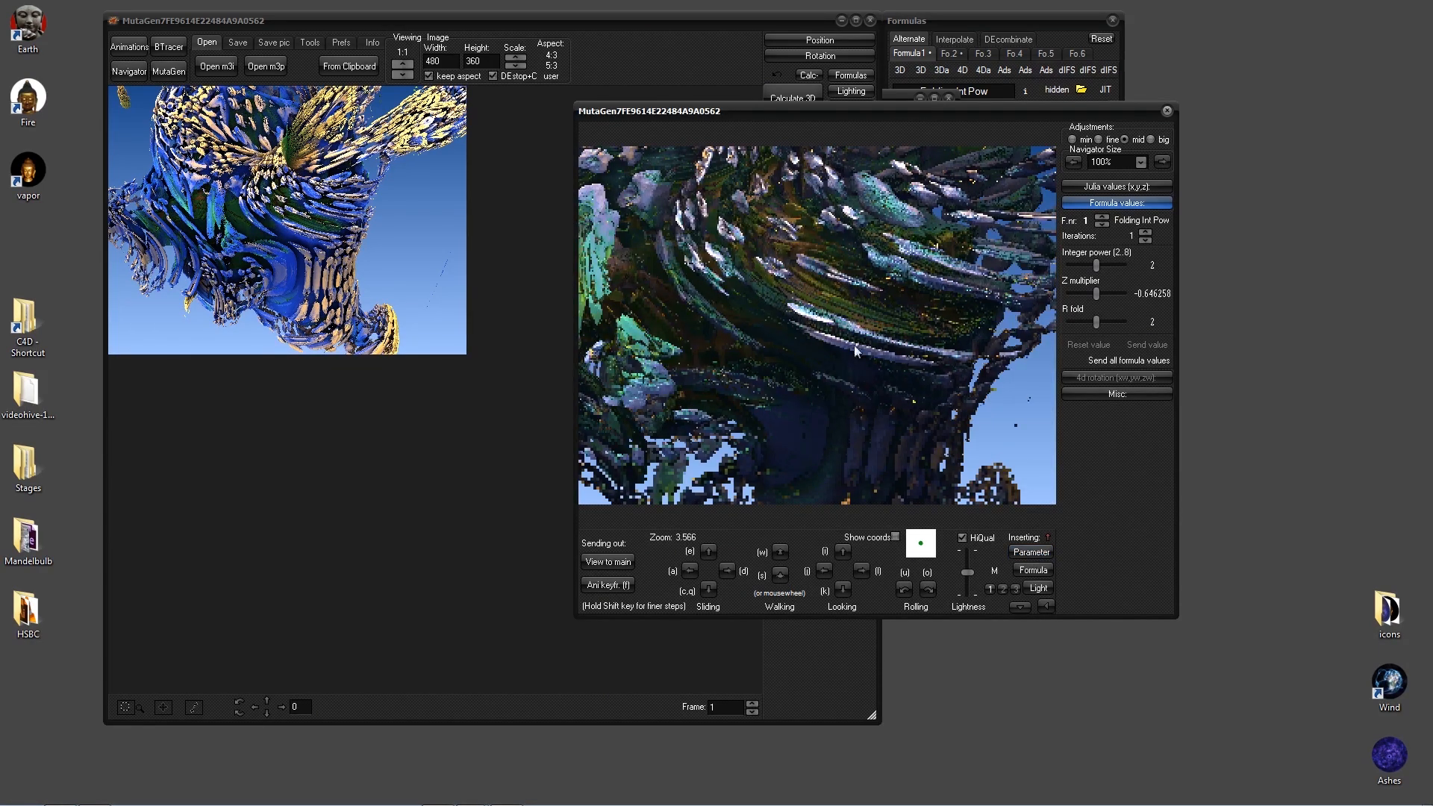
scroll(857, 375, "up", 2)
scroll(858, 374, "down", 1)
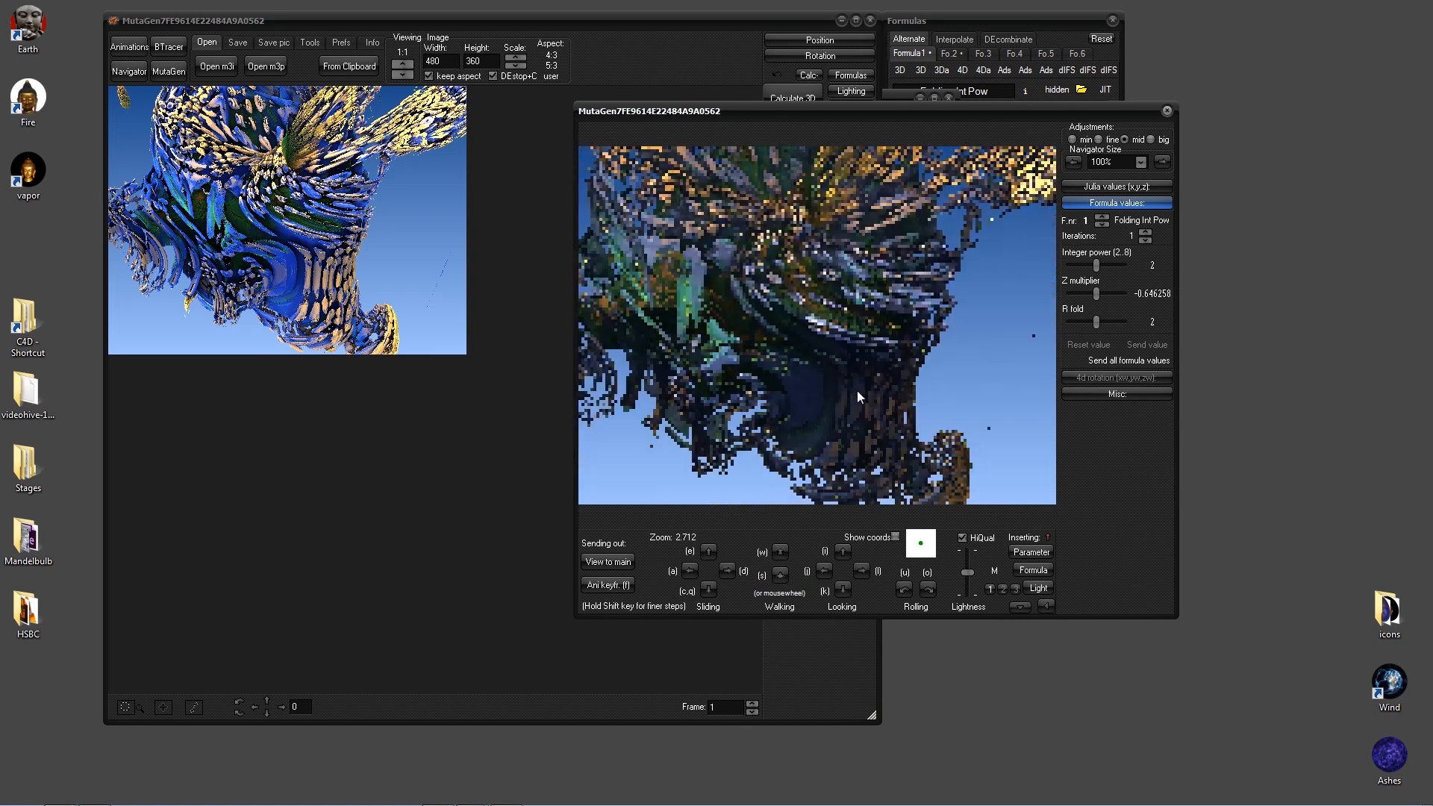
left_click_drag(1004, 287, 850, 262)
scroll(840, 259, "up", 1)
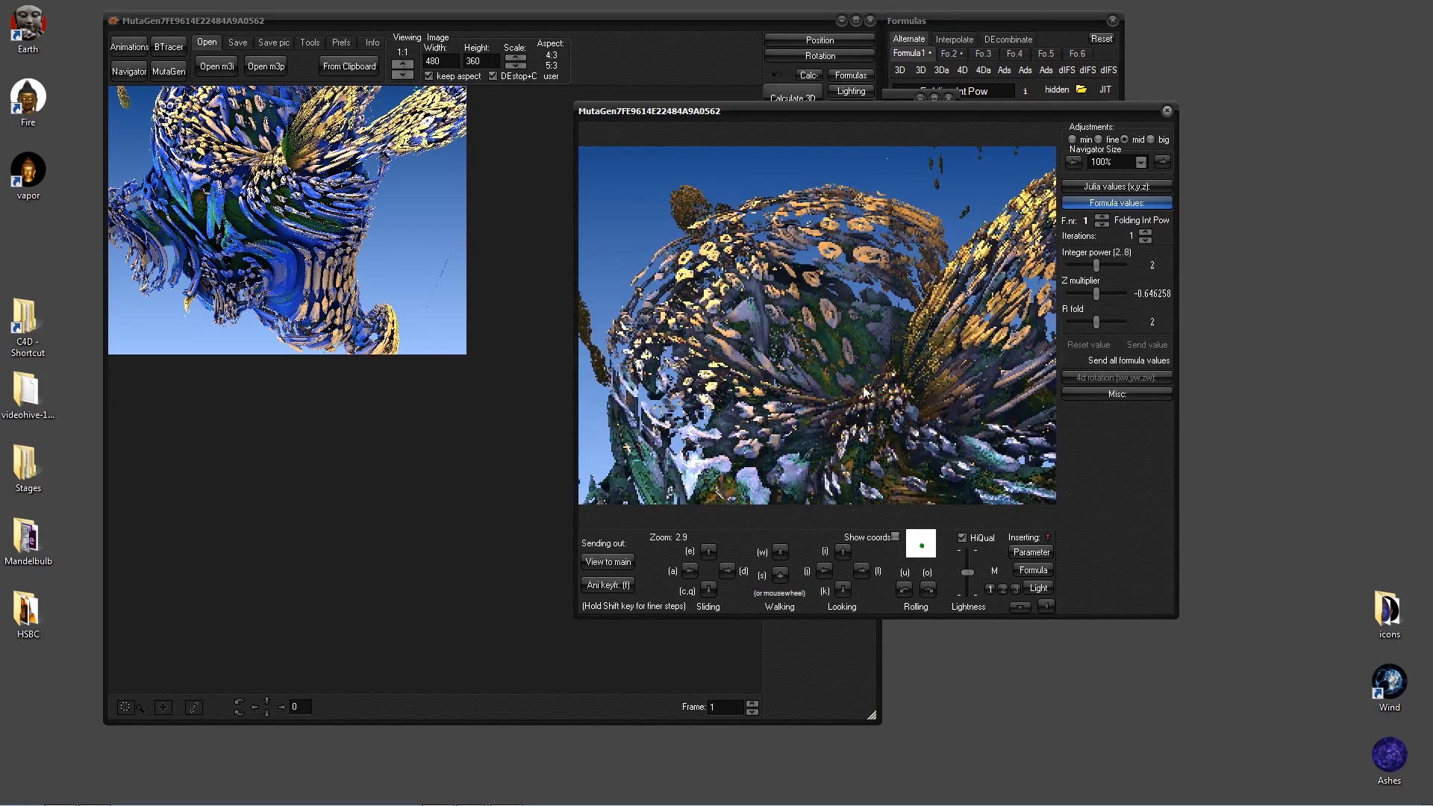
left_click_drag(905, 359, 894, 407)
scroll(912, 493, "down", 1)
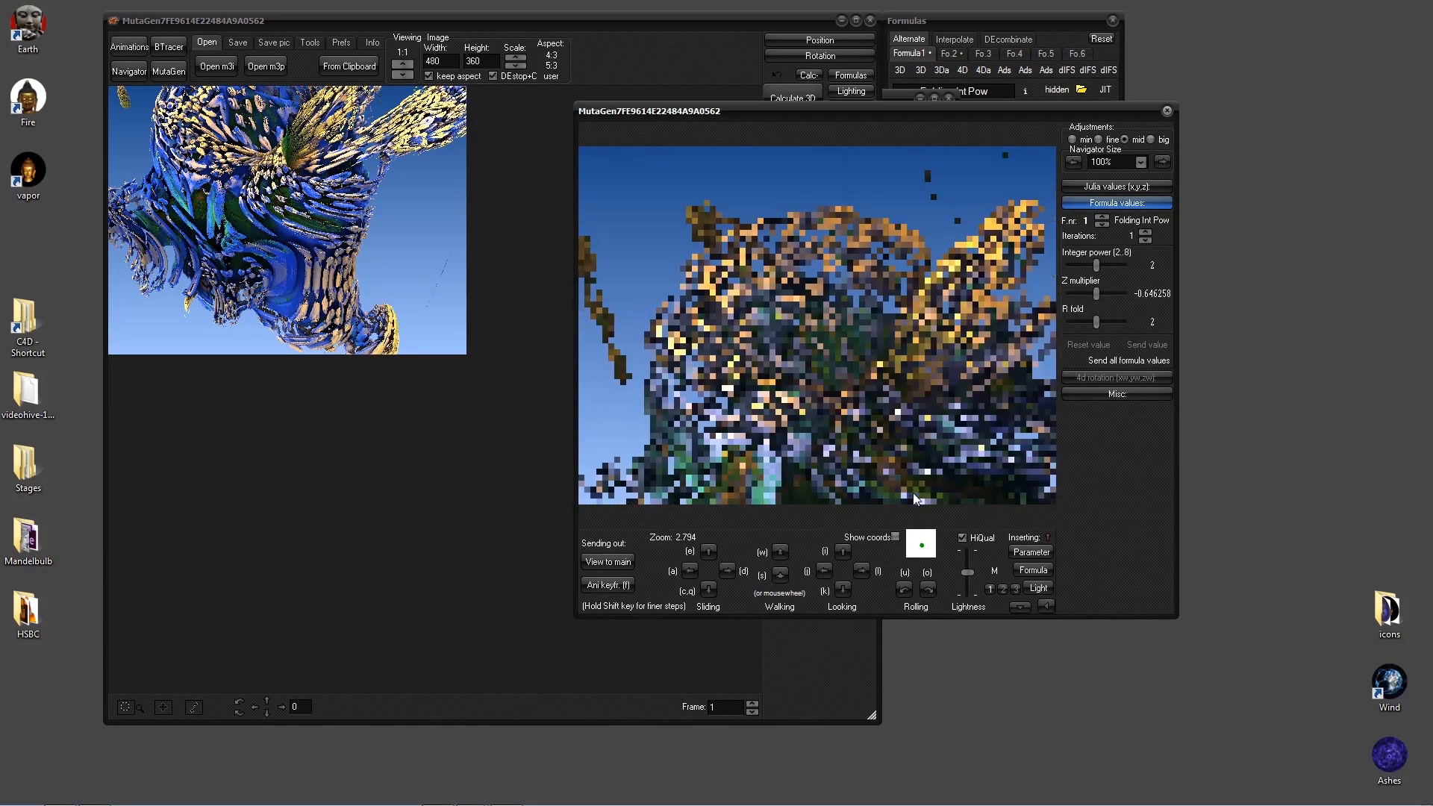
- Reposition the Navigator window beside the render and raise the Folding Int Pow formula's Z multiplier to -0.371258
left_click_drag(984, 112, 917, 200)
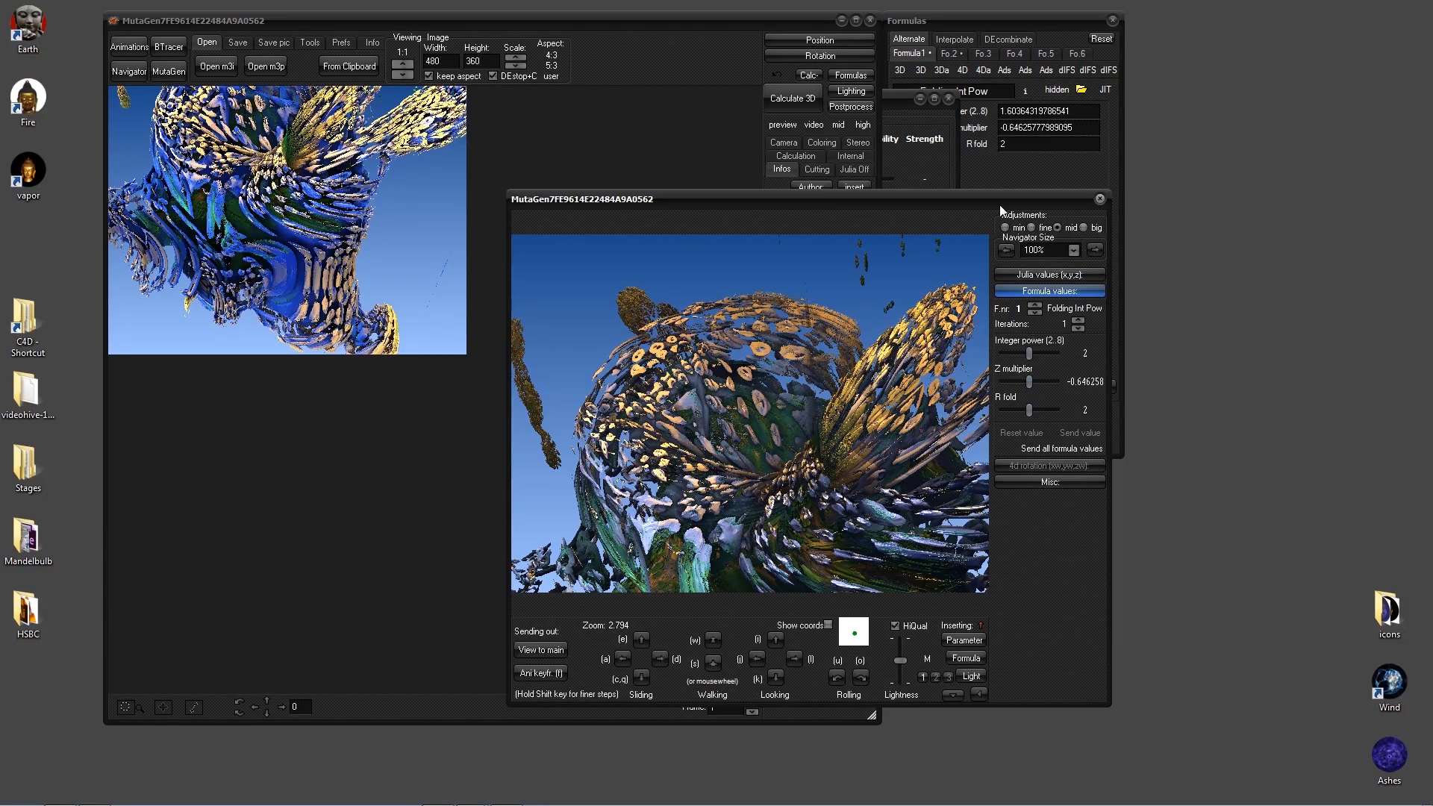
left_click_drag(988, 200, 985, 177)
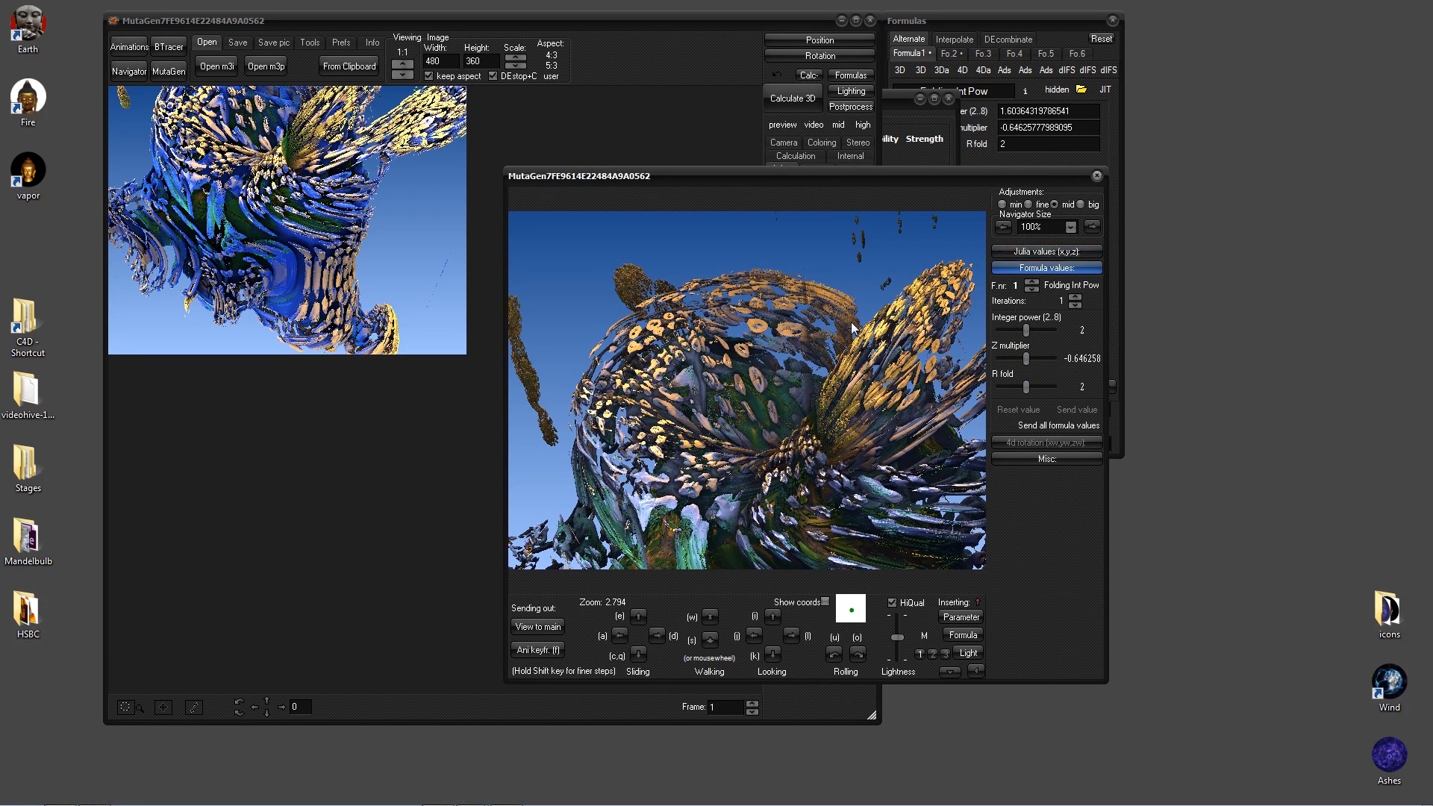
left_click(1034, 360)
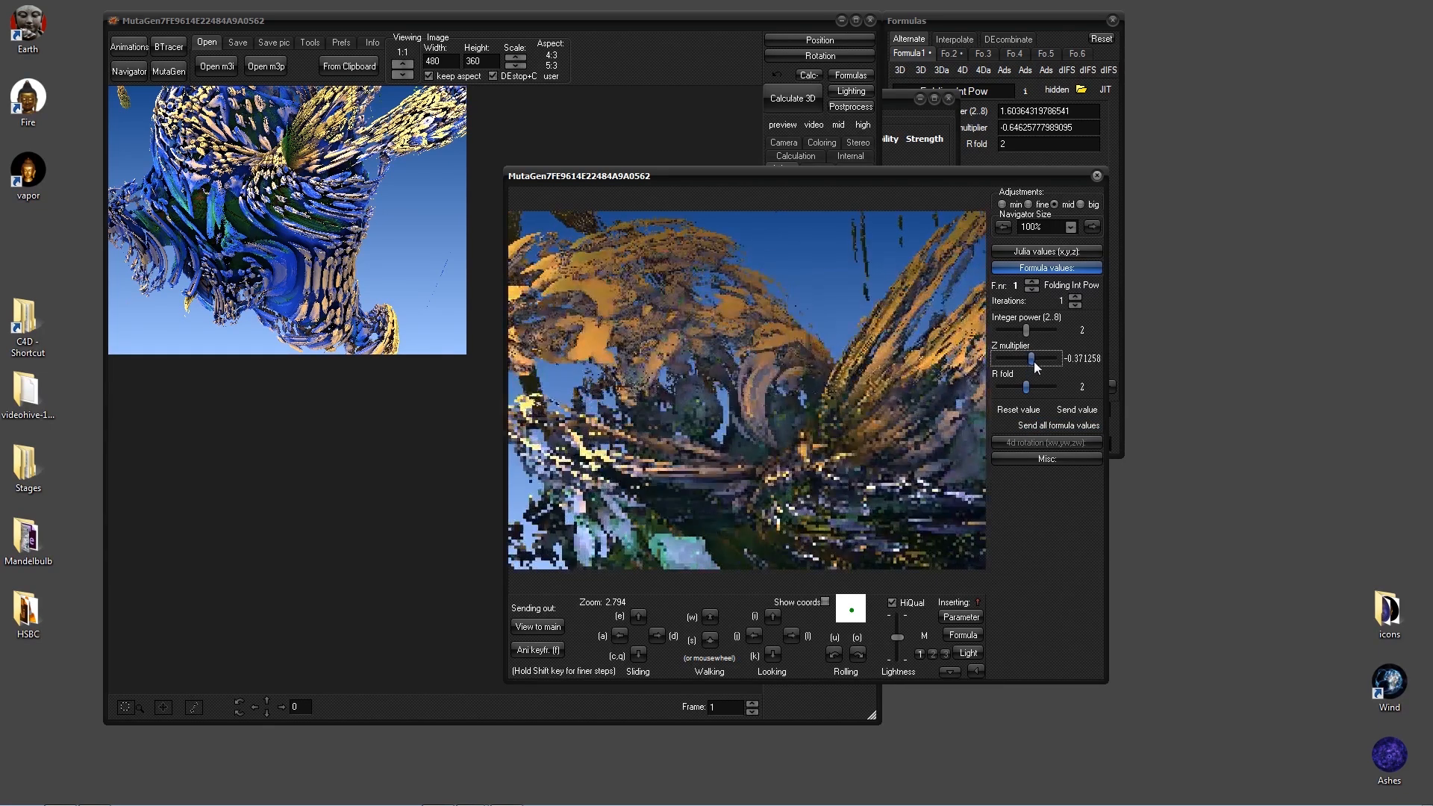
- Try Z multiplier values of -0.771258 and -0.421258 on Folding Int Pow with the whole bulb in view, and reset the value
left_click_drag(1034, 364, 1026, 366)
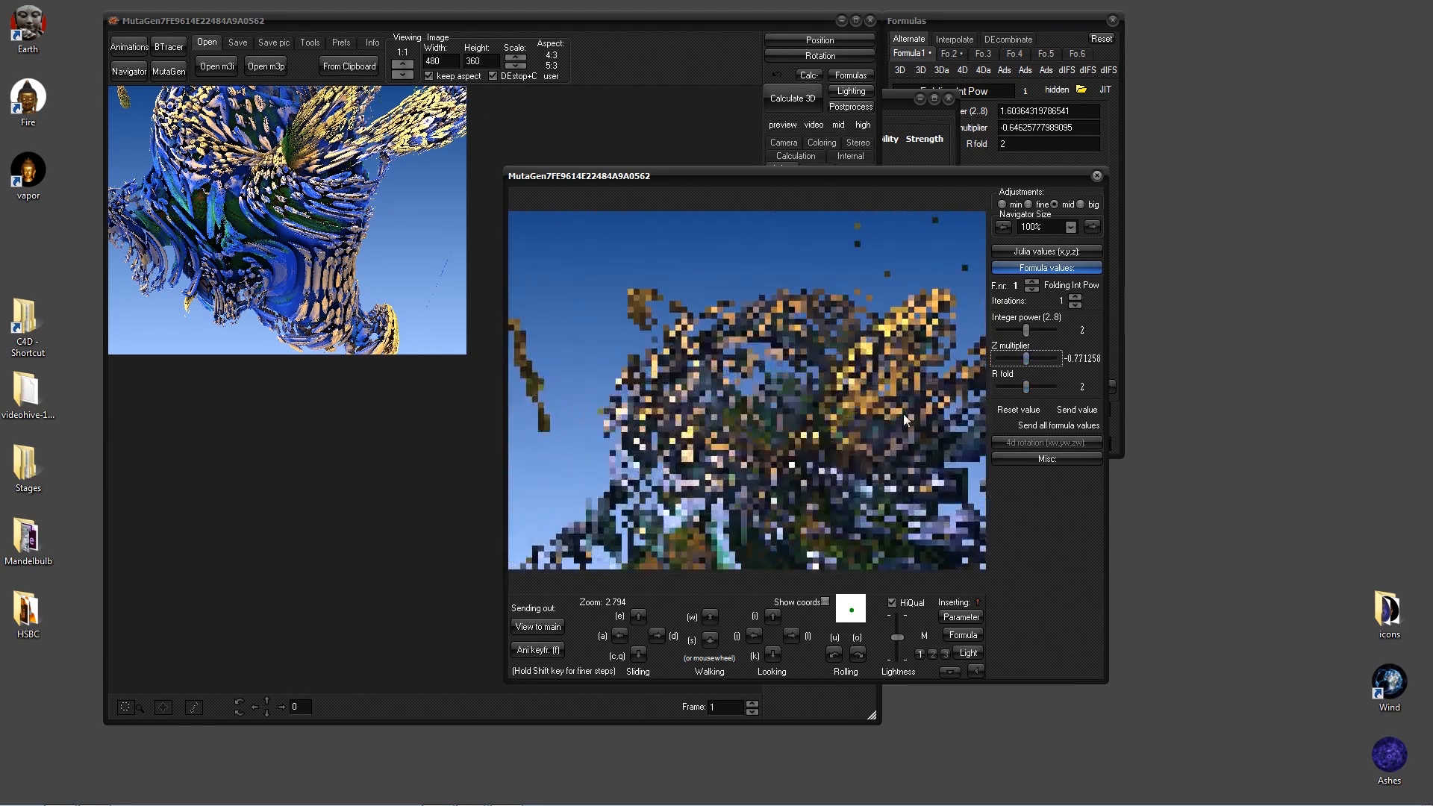
scroll(858, 466, "down", 3)
scroll(862, 486, "up", 3)
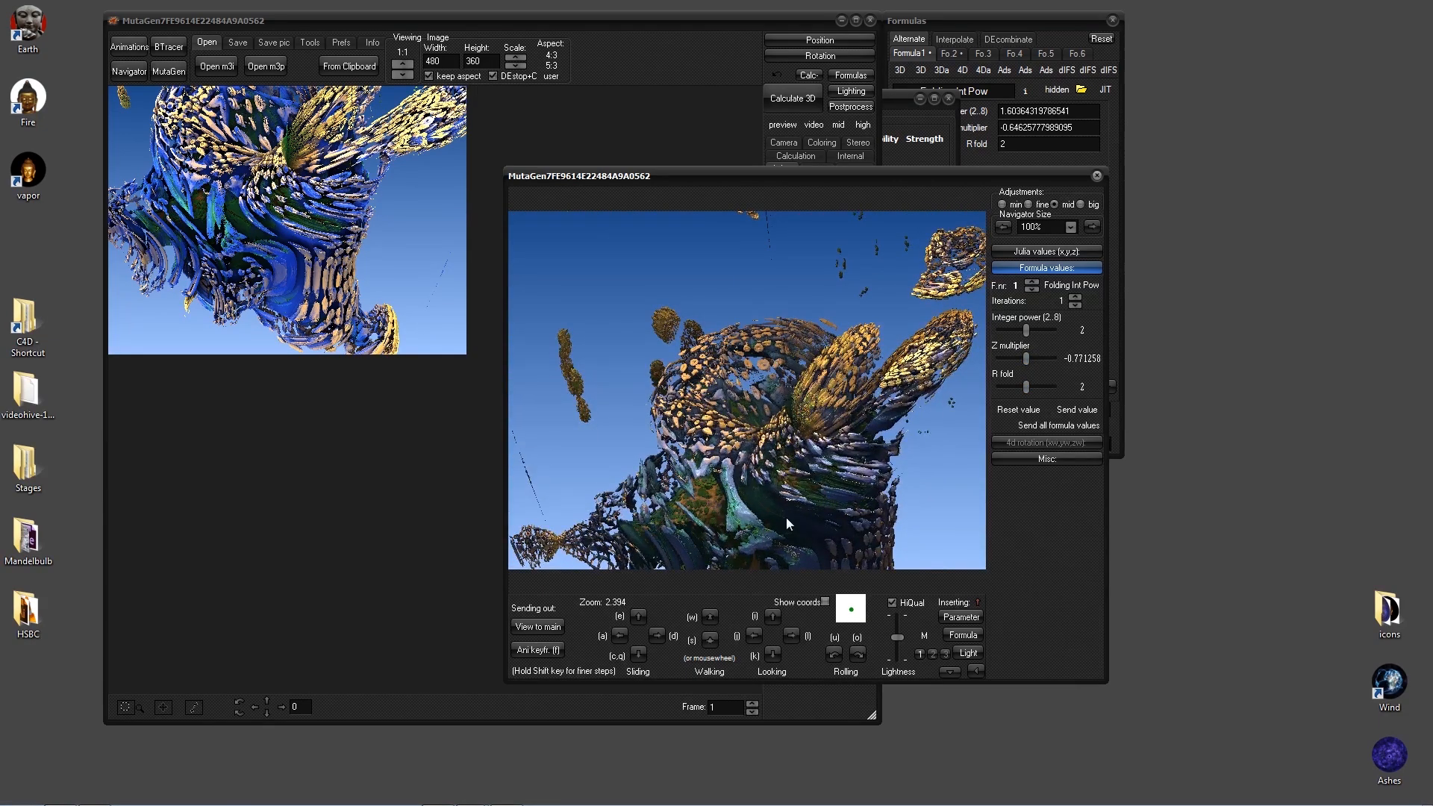
scroll(812, 556, "down", 1)
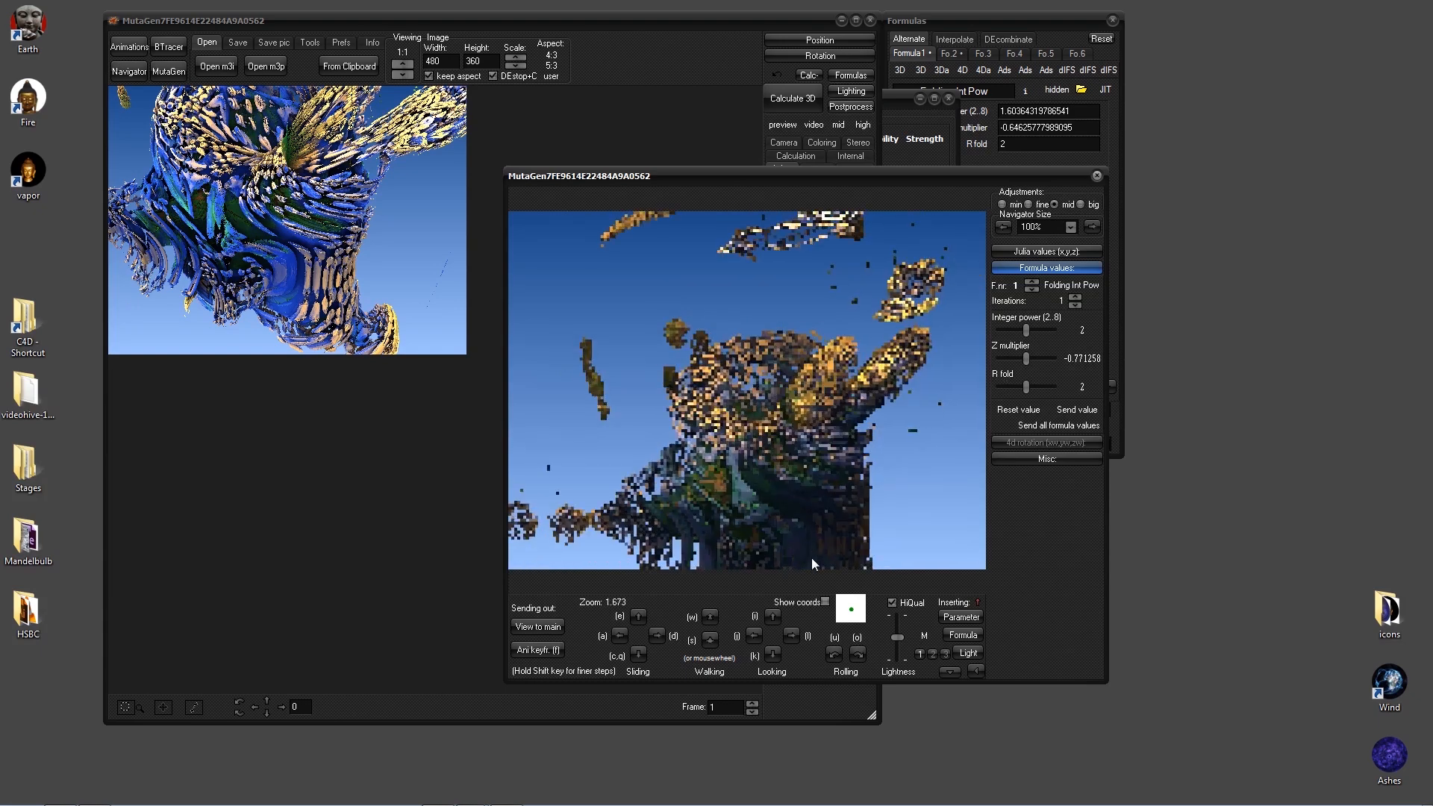
mouse_move(1026, 359)
left_mouse_down()
mouse_move(1052, 371)
mouse_move(1014, 362)
left_mouse_up()
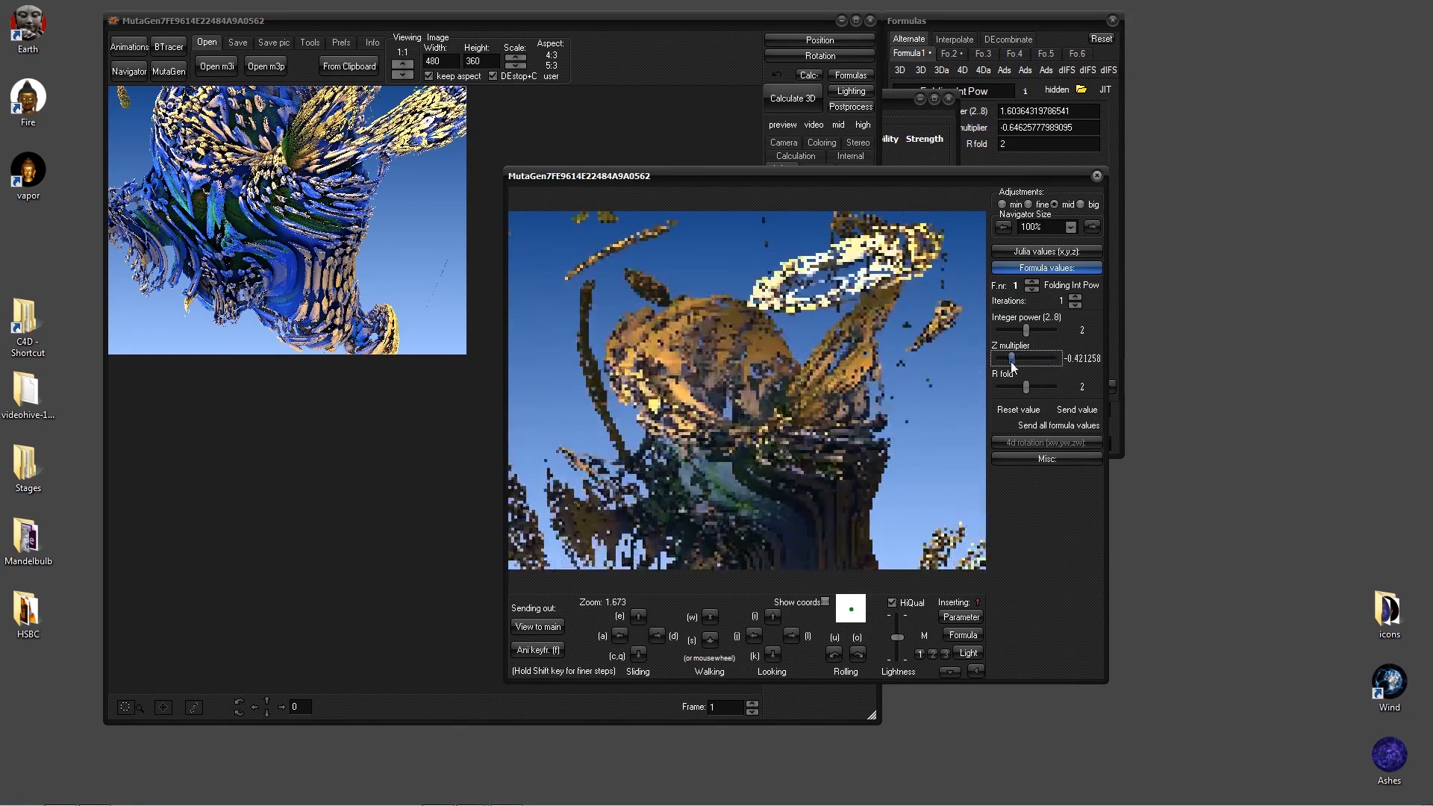
left_click(1027, 411)
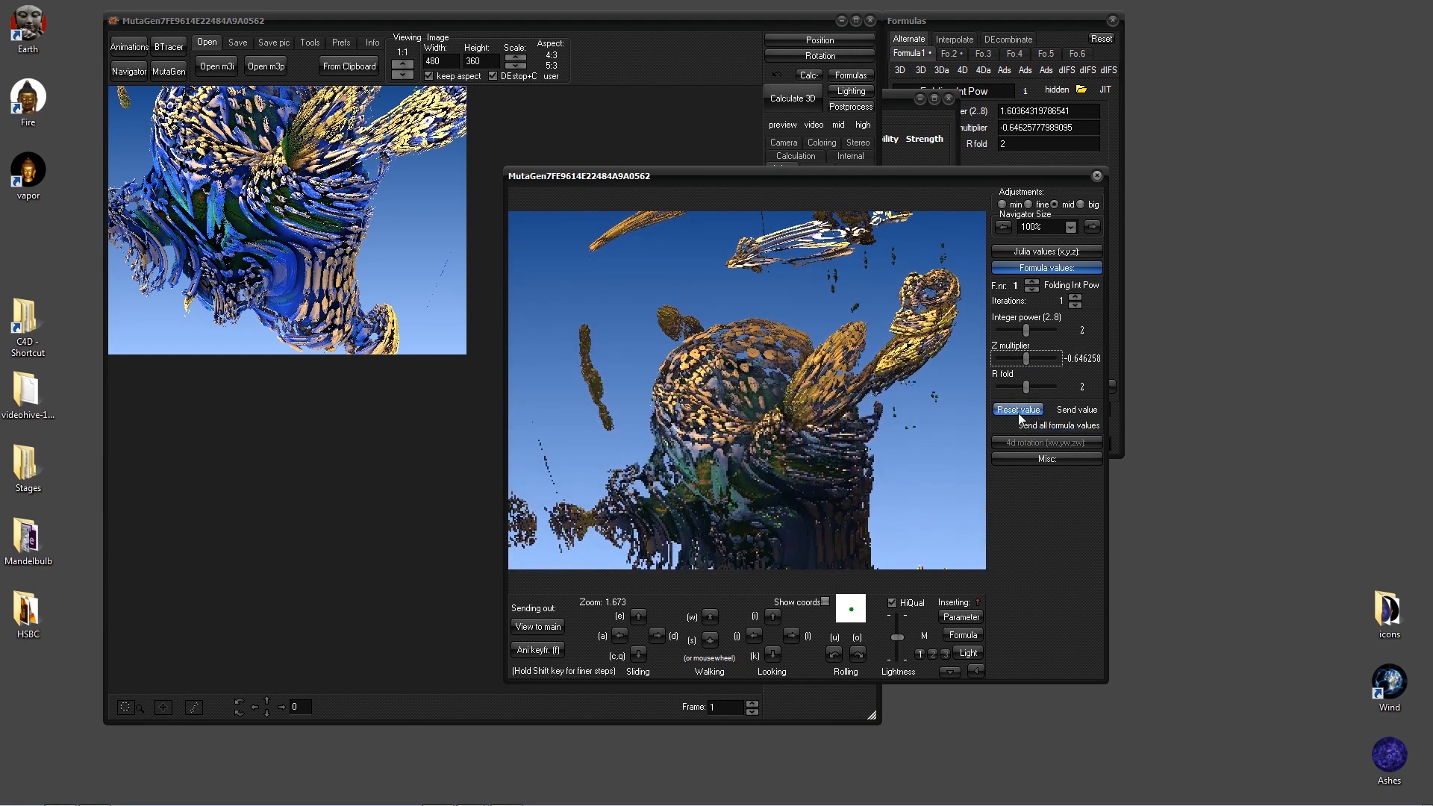
- Try an R fold of 2.025 and a Z multiplier of -0.696258 in the Navigator, resetting the changed values
mouse_move(1027, 388)
left_mouse_down()
mouse_move(1001, 401)
mouse_move(1037, 393)
left_mouse_up()
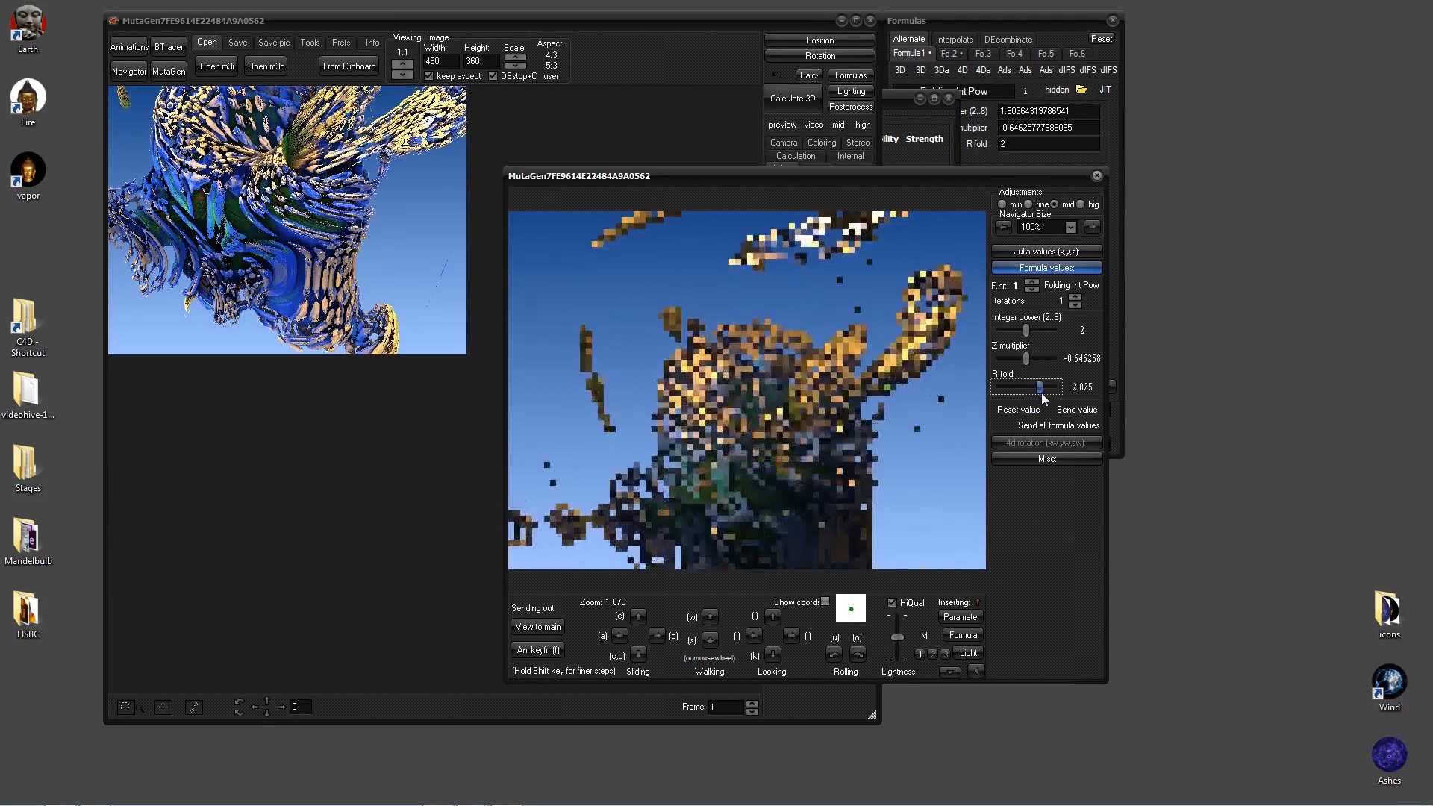
left_click(1029, 411)
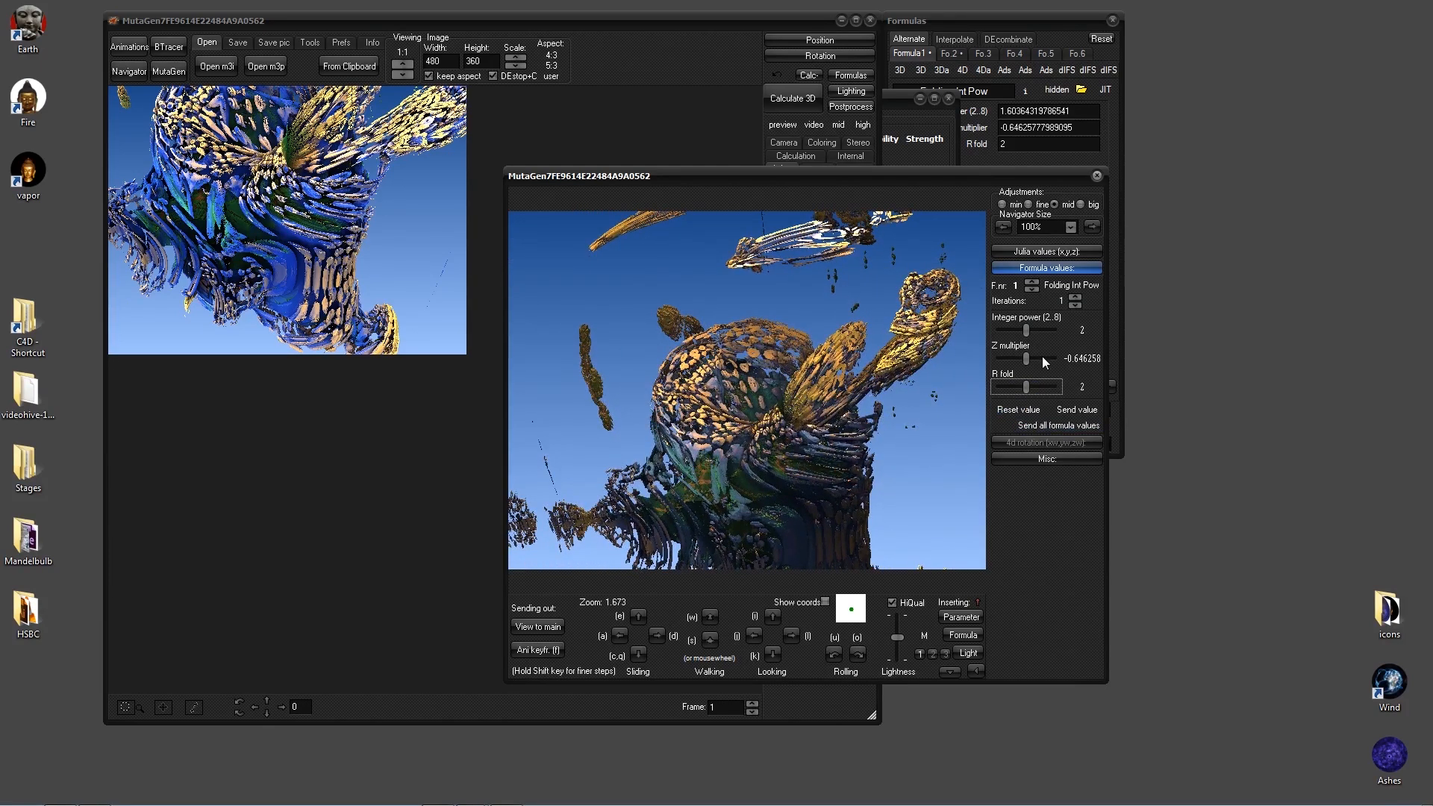
left_click(1027, 359)
left_click(1019, 410)
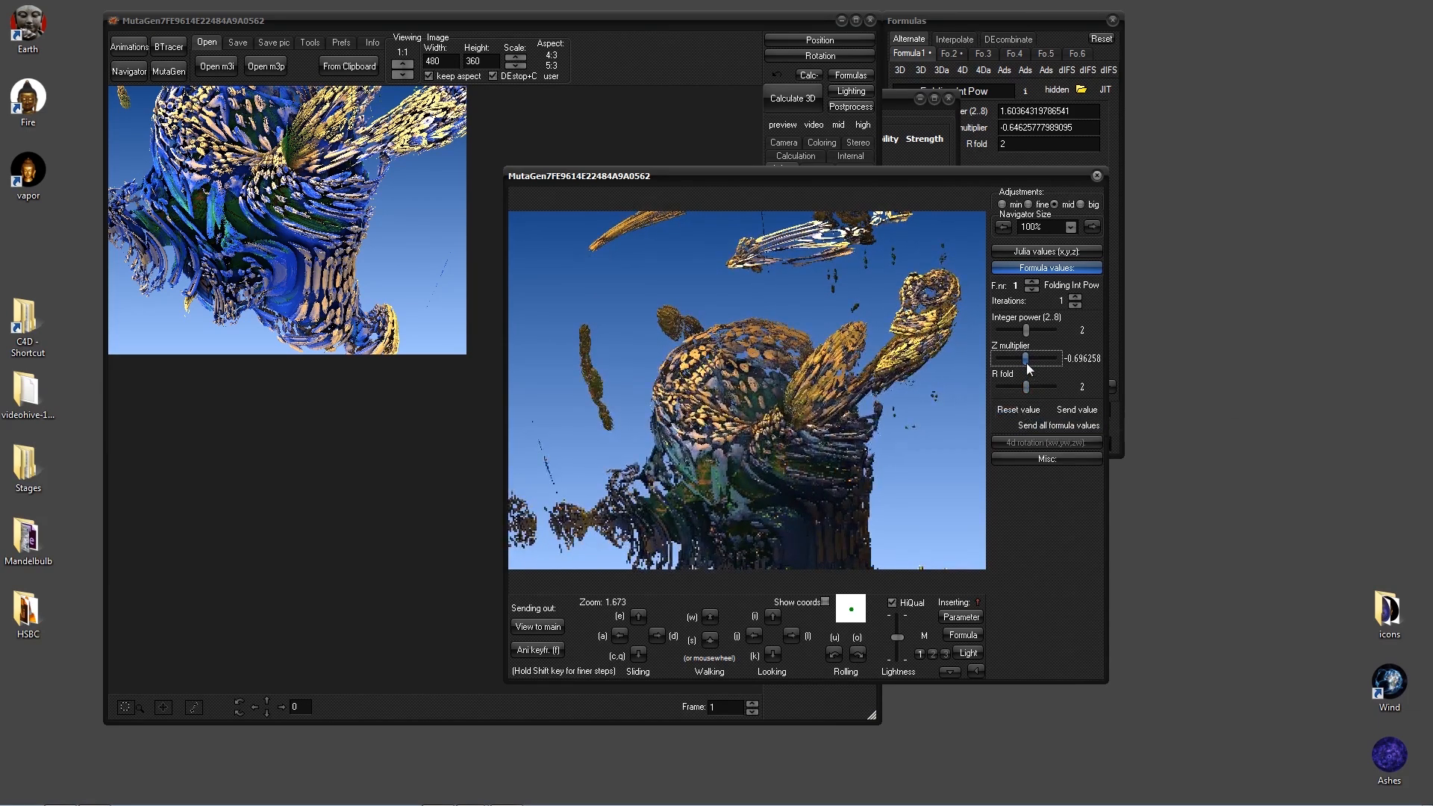
- Try lowering the Z multiplier to -1.02126, accept it in the value dialog, and reset it to the original value
left_click_drag(1027, 362, 1026, 371)
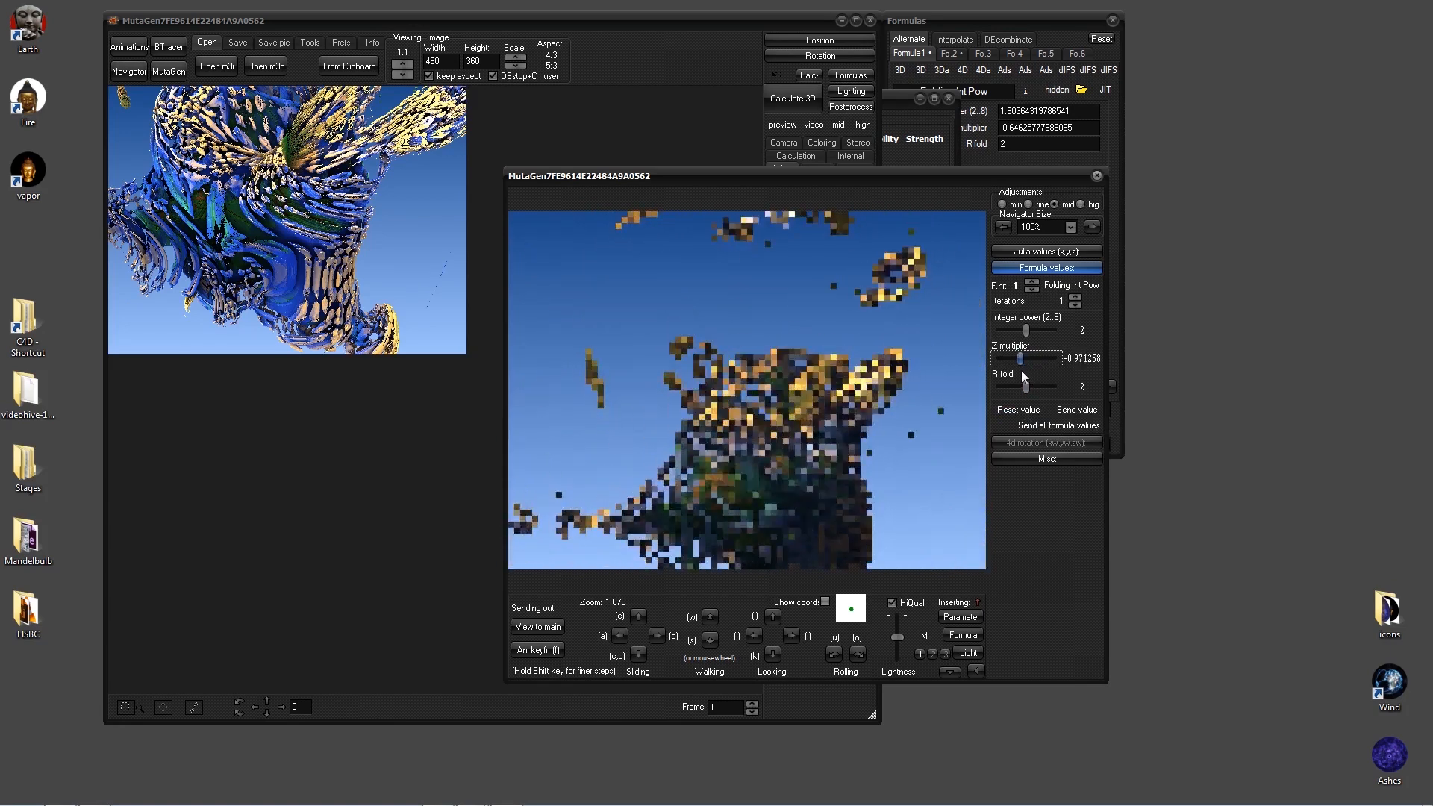
left_click(1084, 359)
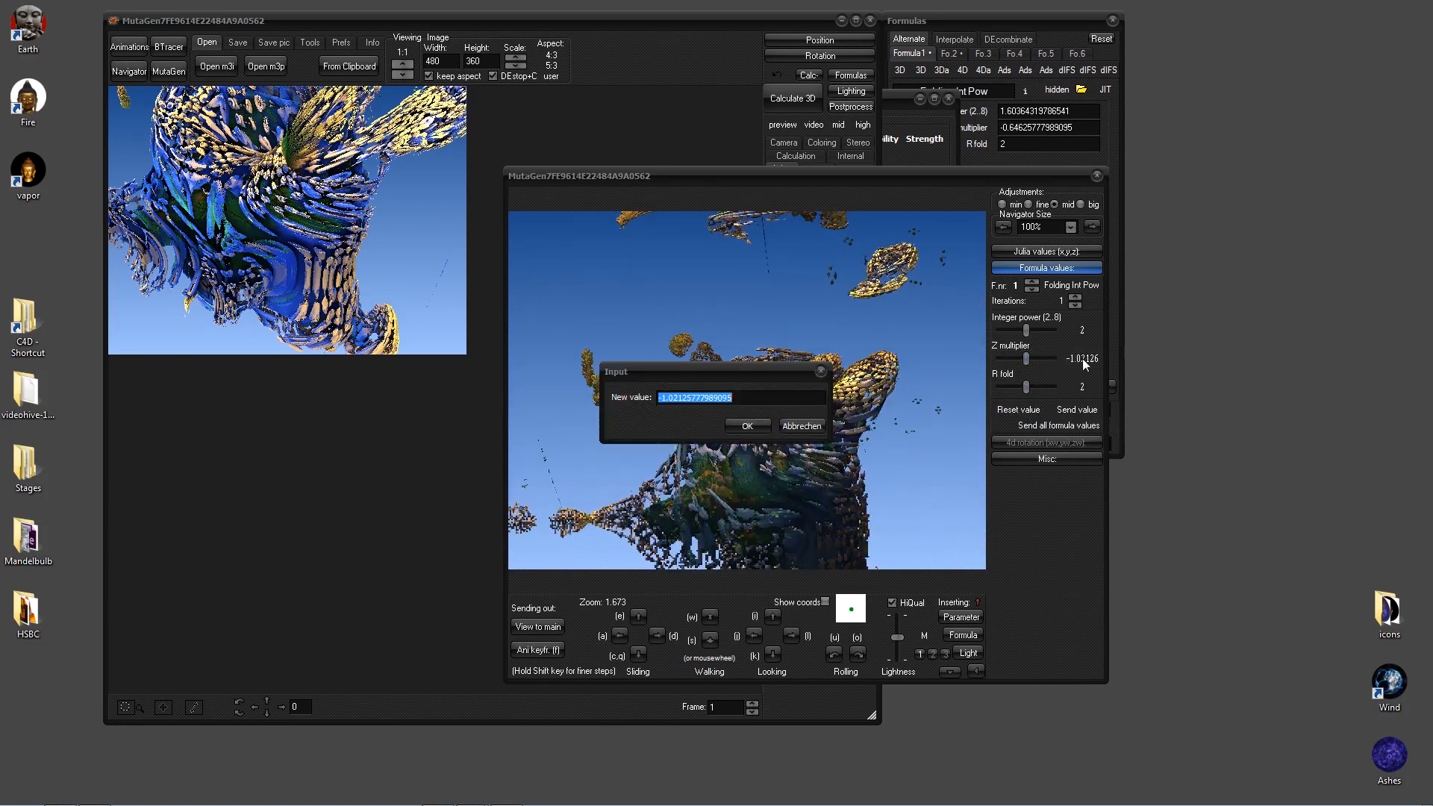
left_click(1030, 358)
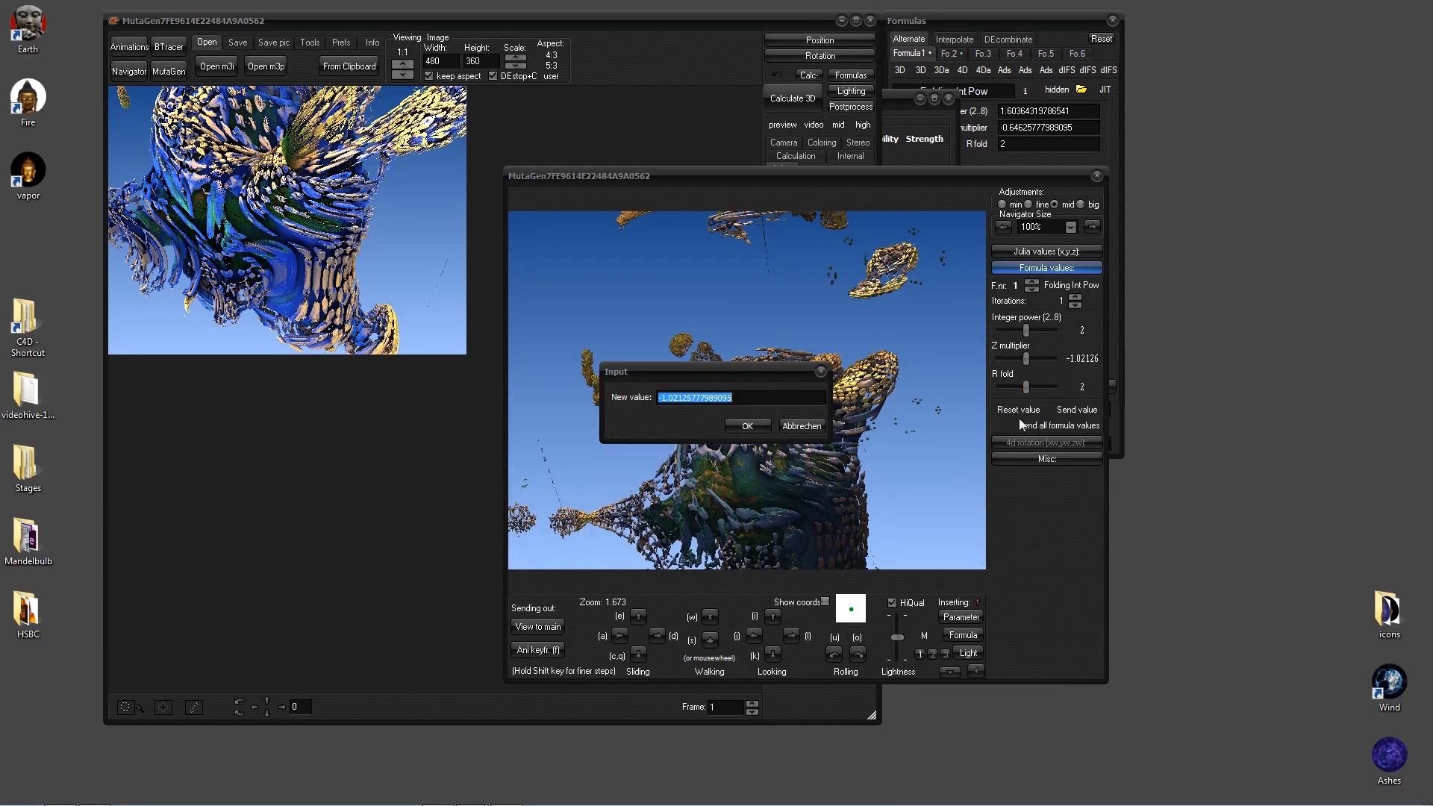
left_click(748, 427)
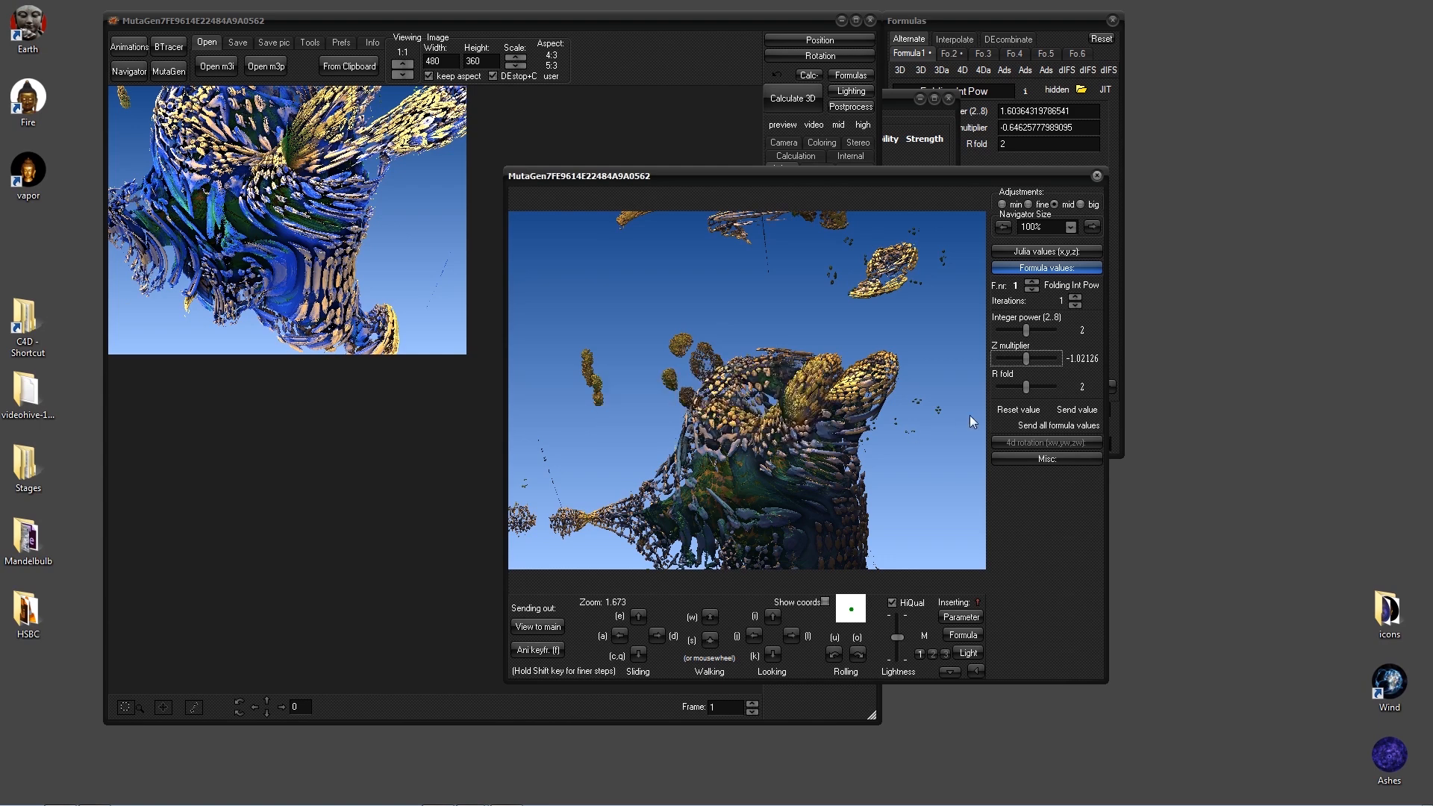
left_click(1027, 410)
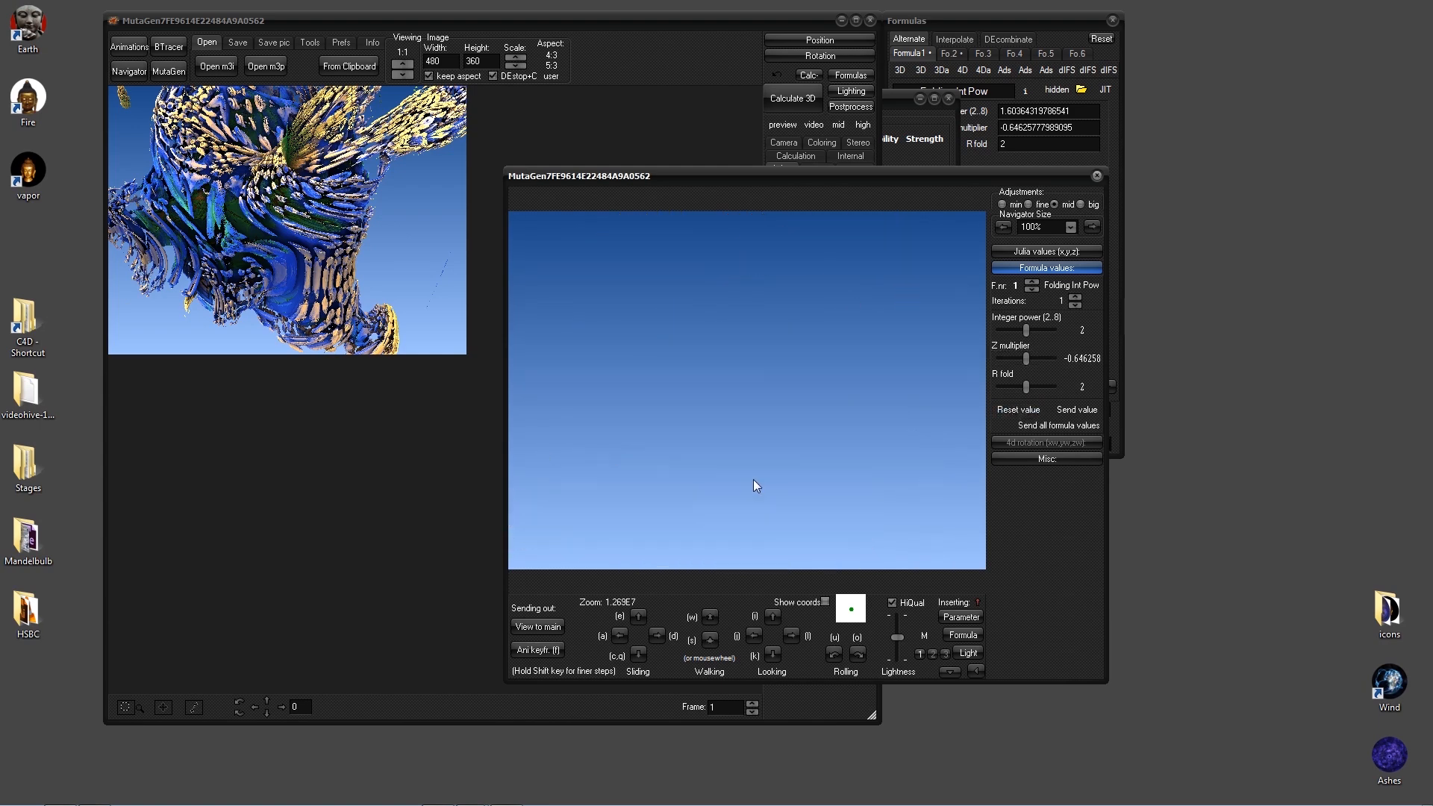
- Reframe the mutated fractal in the Navigator so its dome and fans are in view, and reposition the Navigator window
scroll(754, 479, "down", 4)
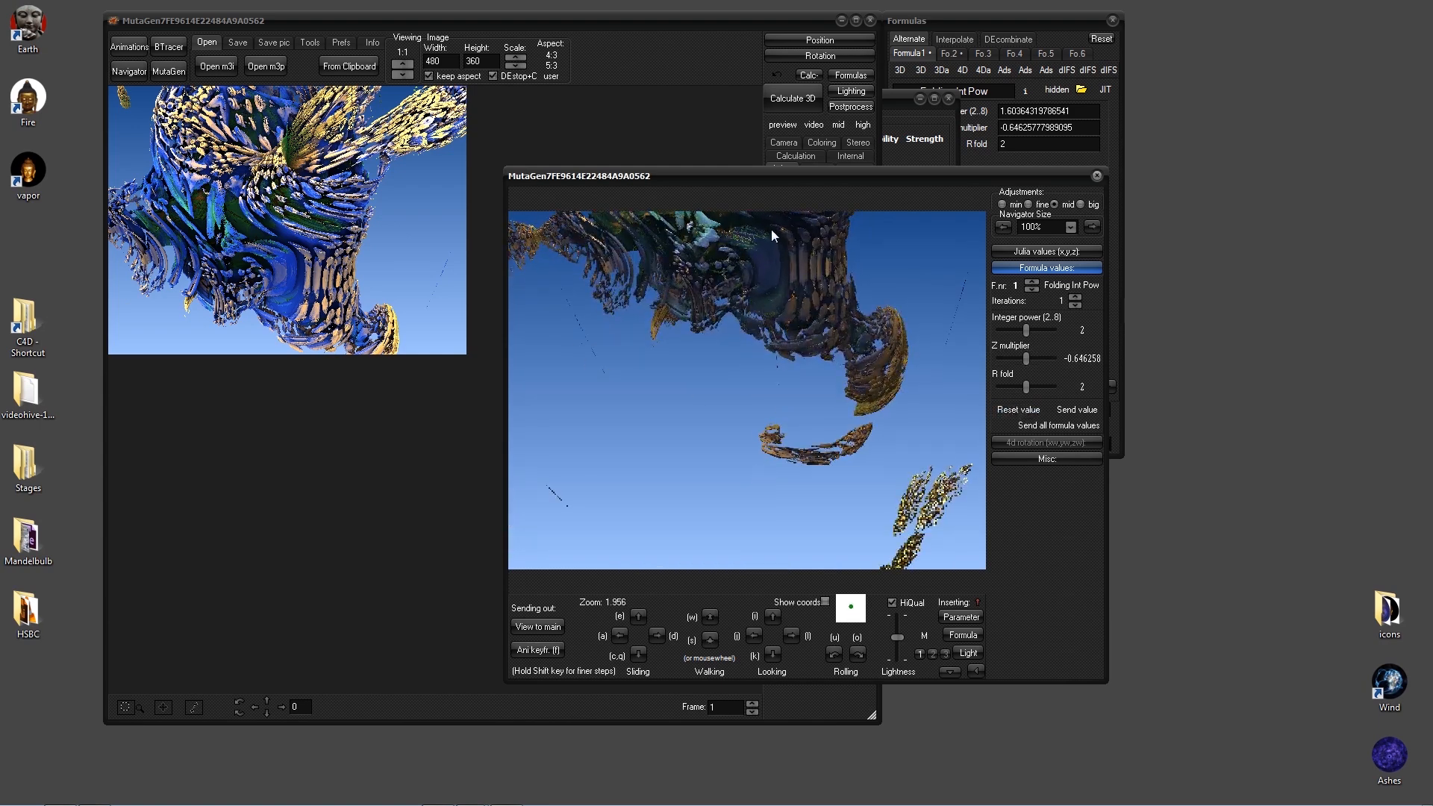
left_click_drag(772, 230, 578, 459)
scroll(710, 434, "up", 1)
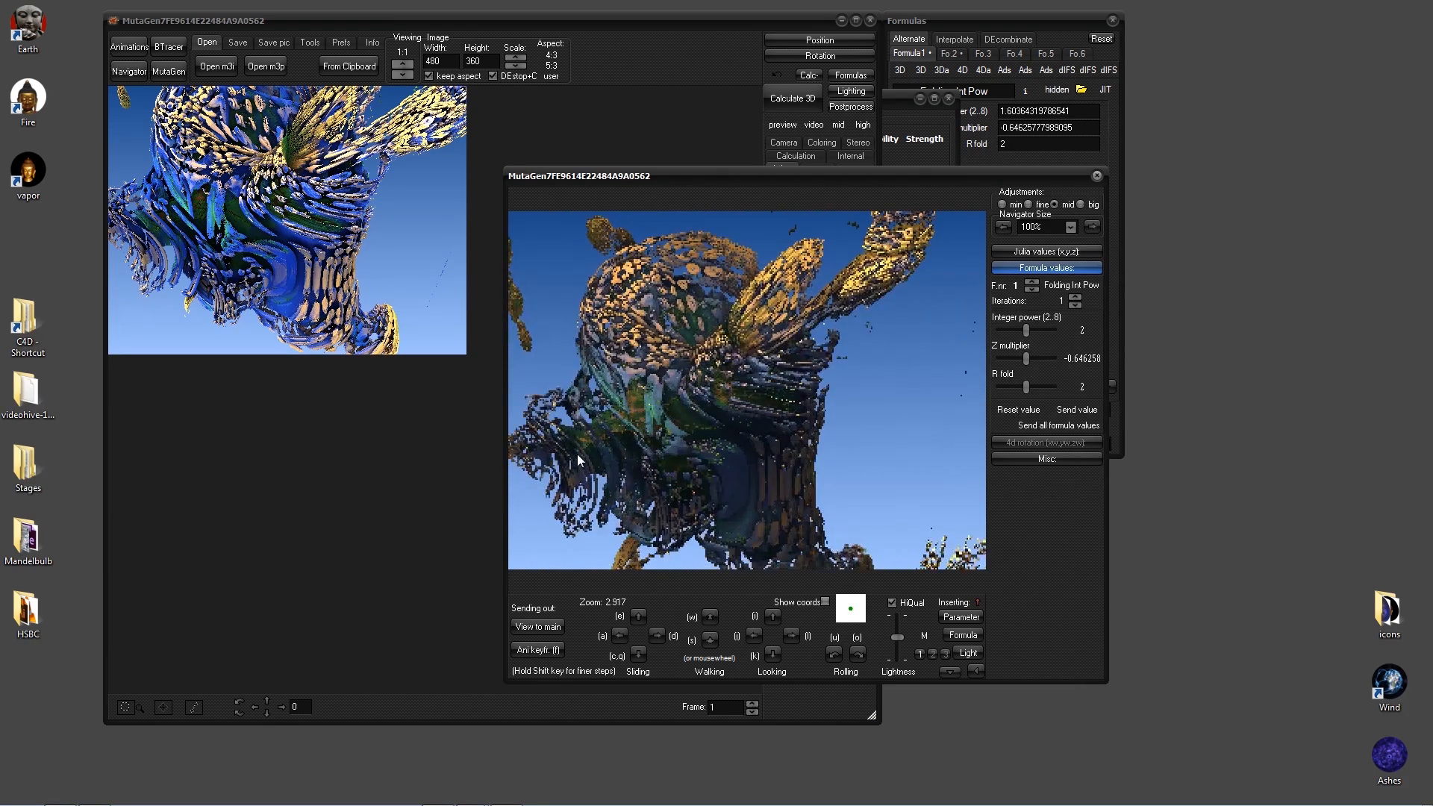
left_click_drag(824, 178, 992, 182)
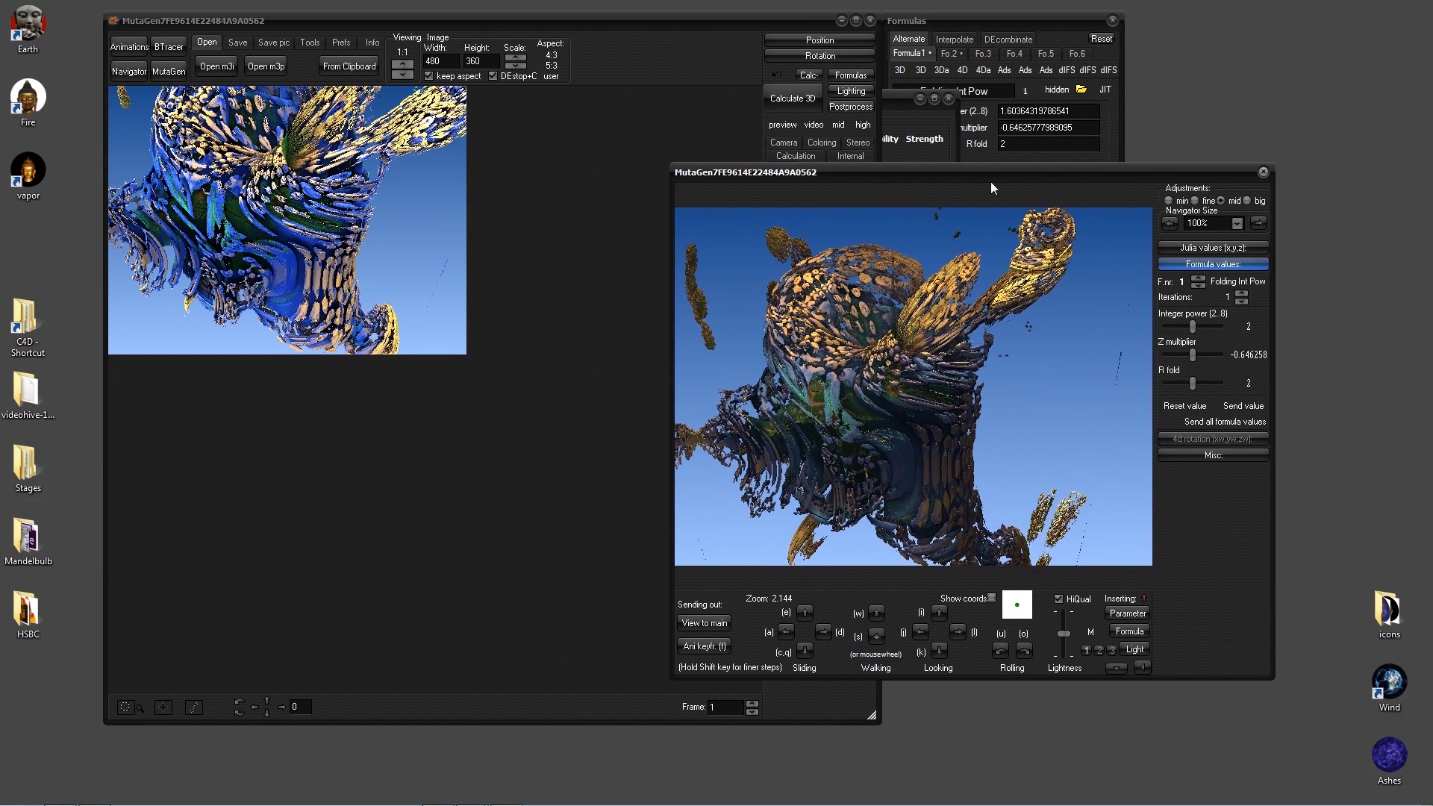
left_click_drag(1133, 170, 1034, 187)
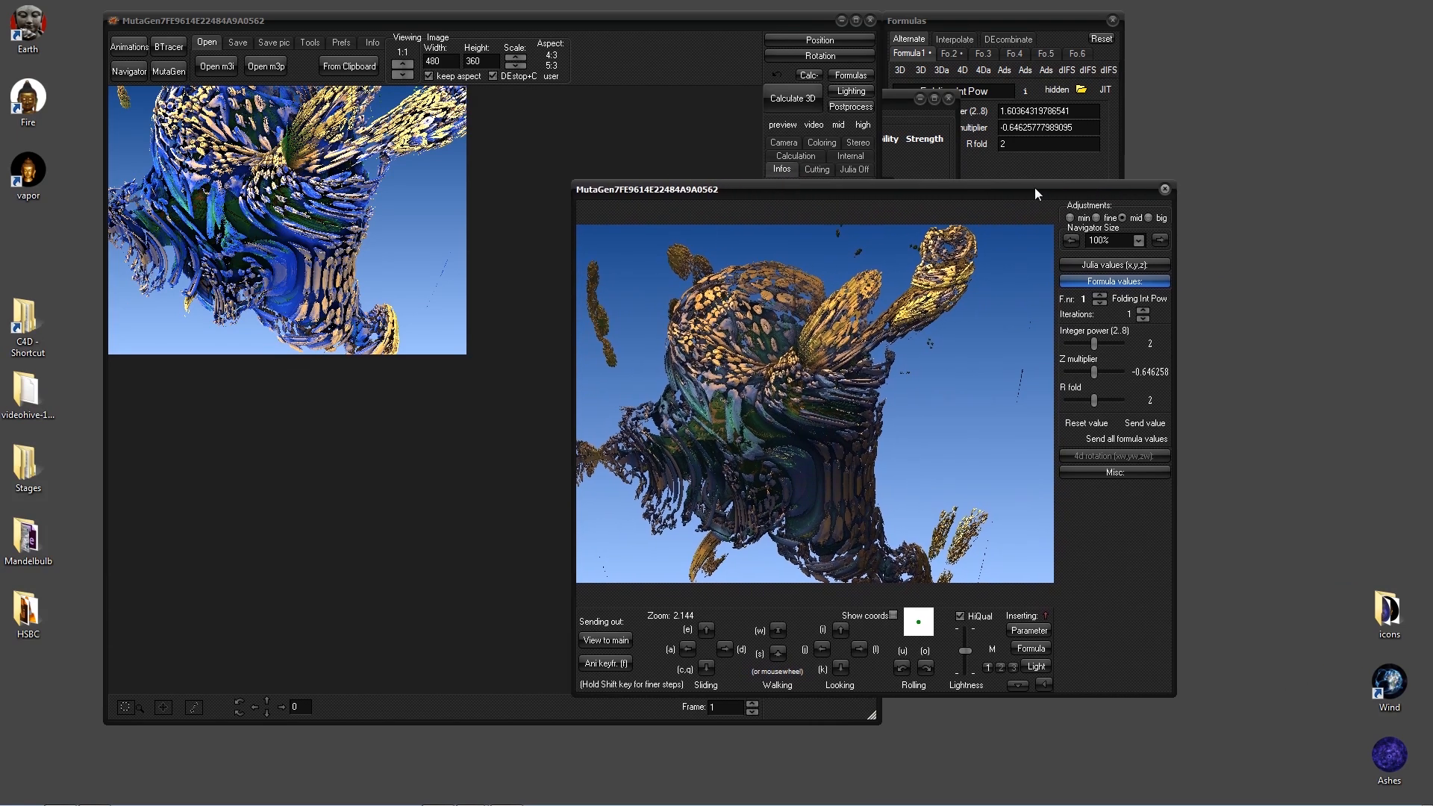
- Fly toward the fractal's lower spiky edge to inspect it from nearby, and close the Navigator without sending the view
left_click(694, 500)
left_click(885, 258)
left_click(804, 415)
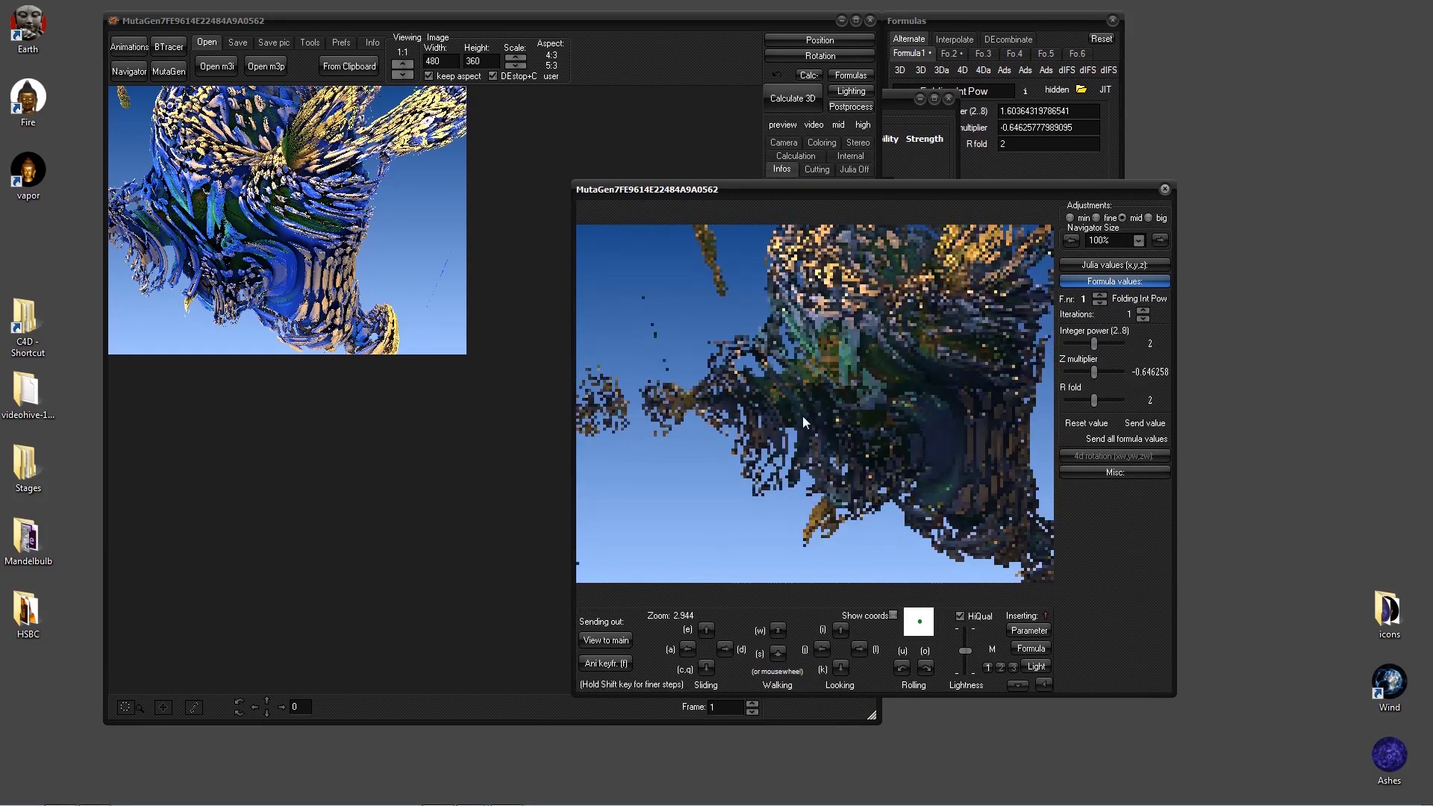
left_click_drag(803, 415, 846, 384)
scroll(849, 379, "up", 2)
left_click_drag(671, 500, 945, 333)
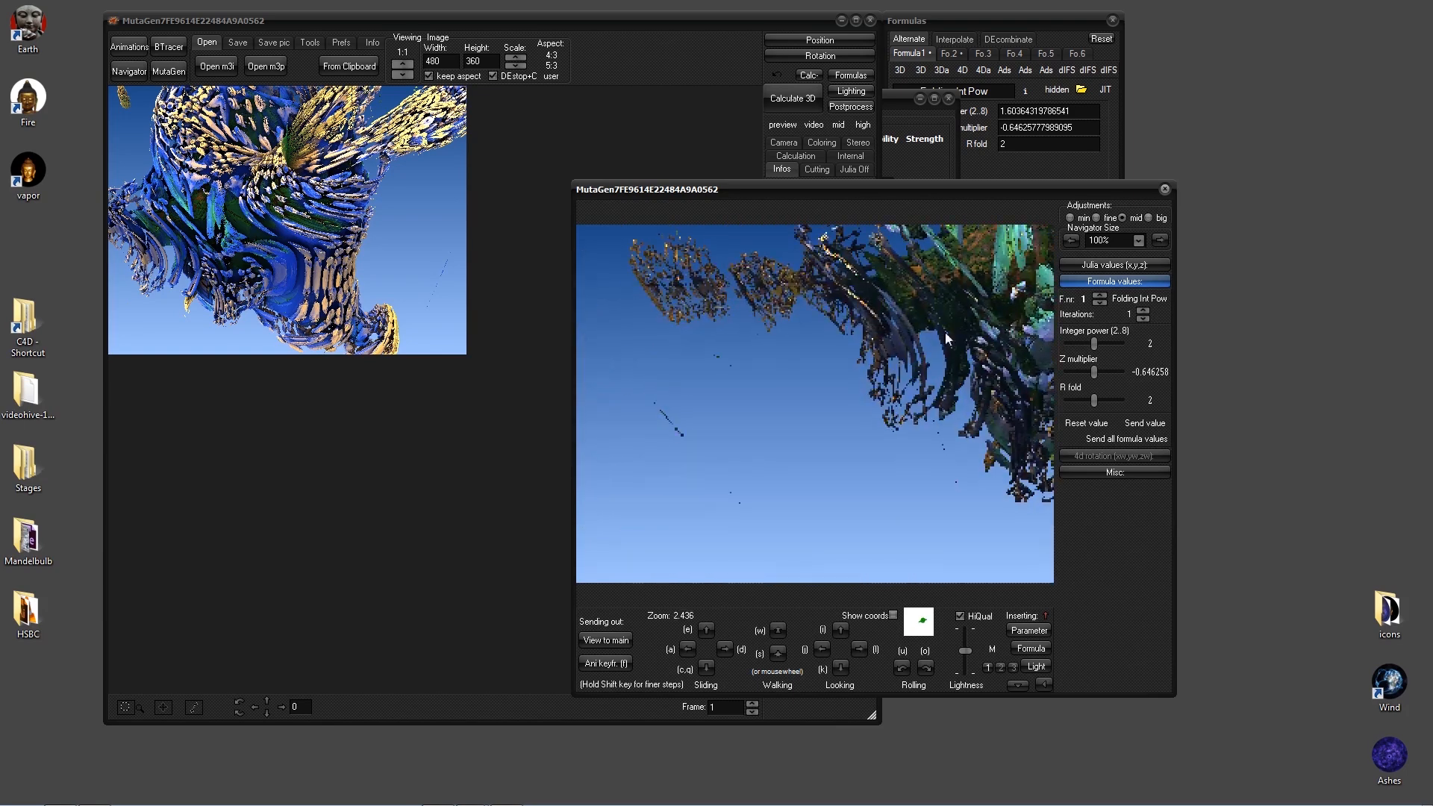
left_click(945, 333)
left_click_drag(1042, 187, 1151, 312)
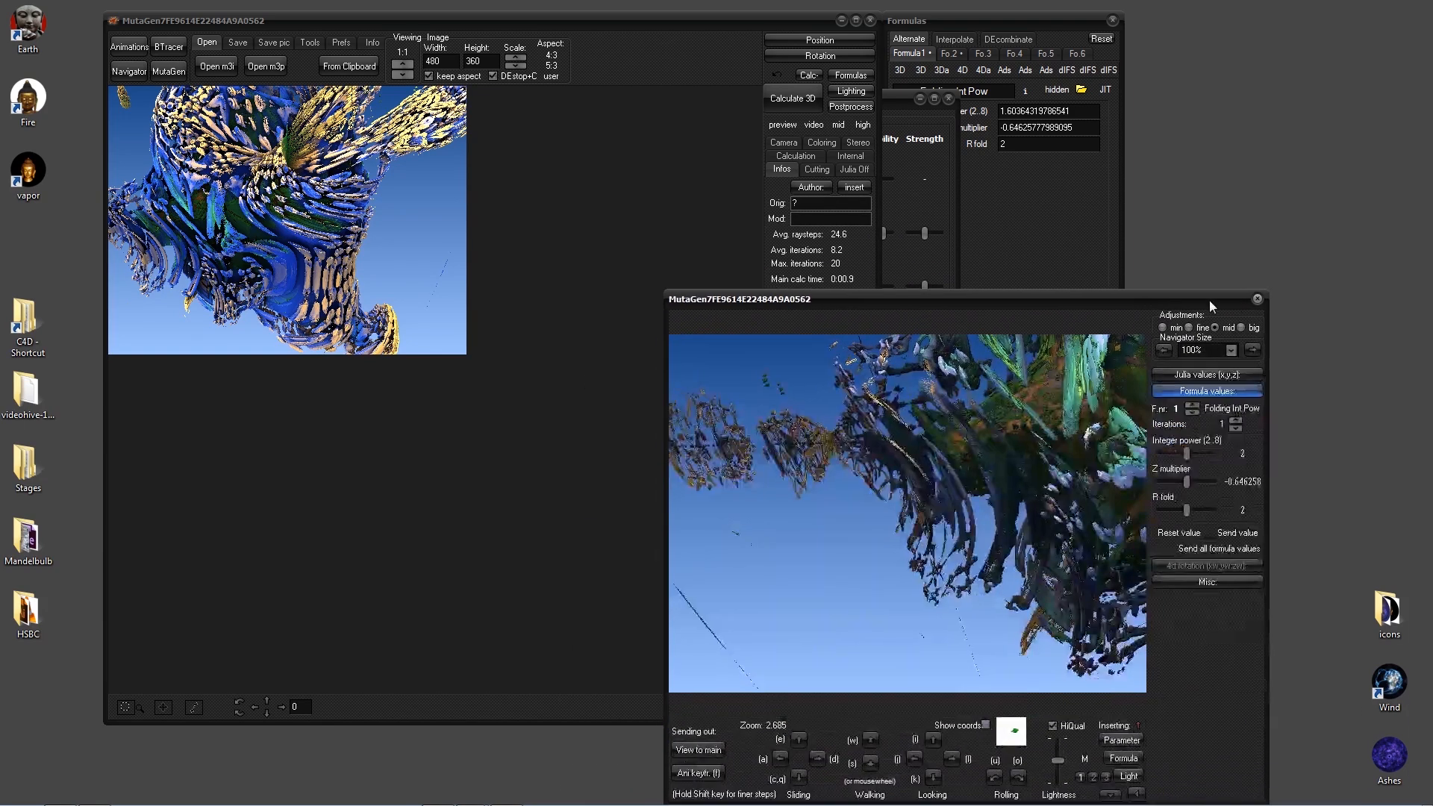
left_click(1258, 299)
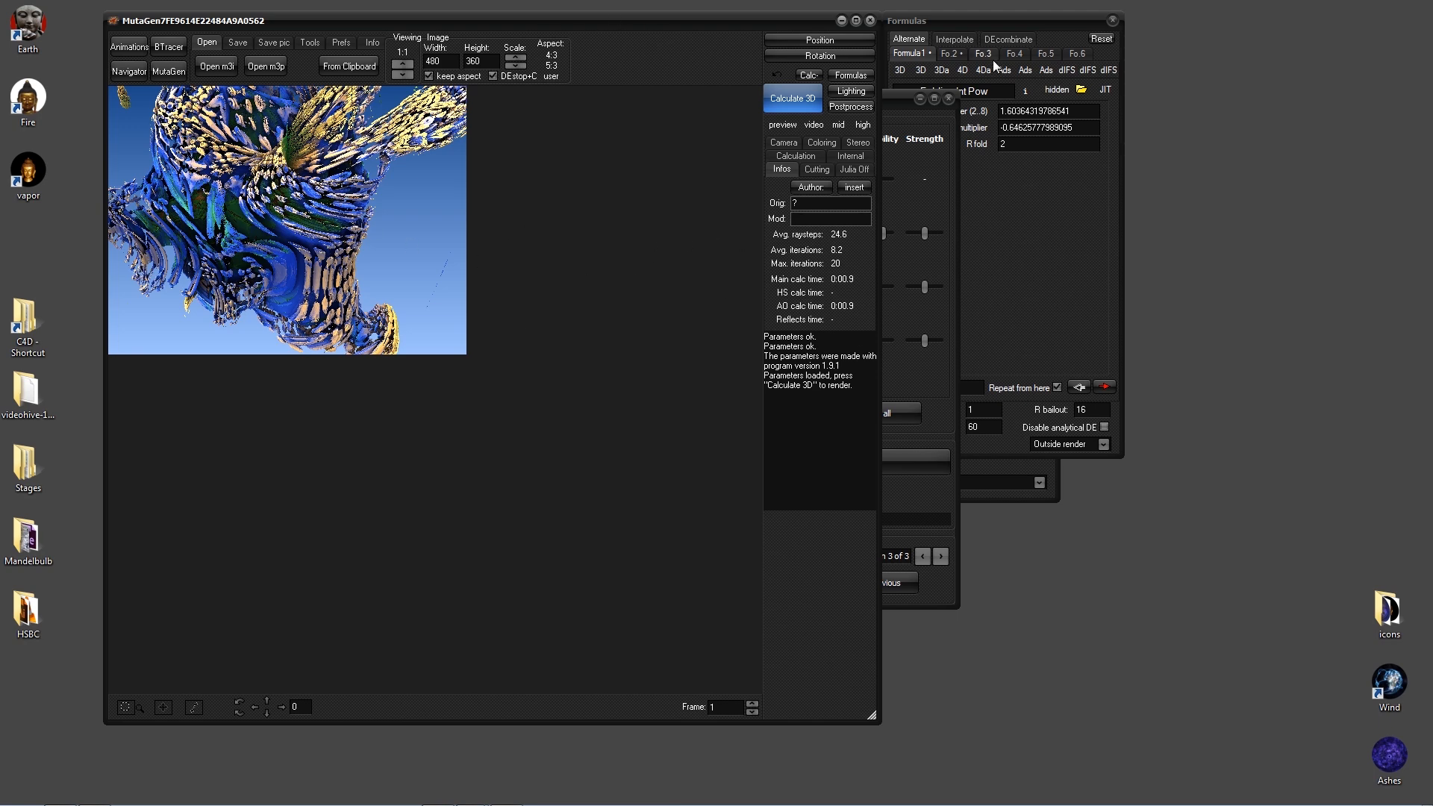
- Spread the MutaGen and Formulas windows apart to uncover the Lighting window, and reposition the main editor
left_click_drag(904, 102, 1144, 320)
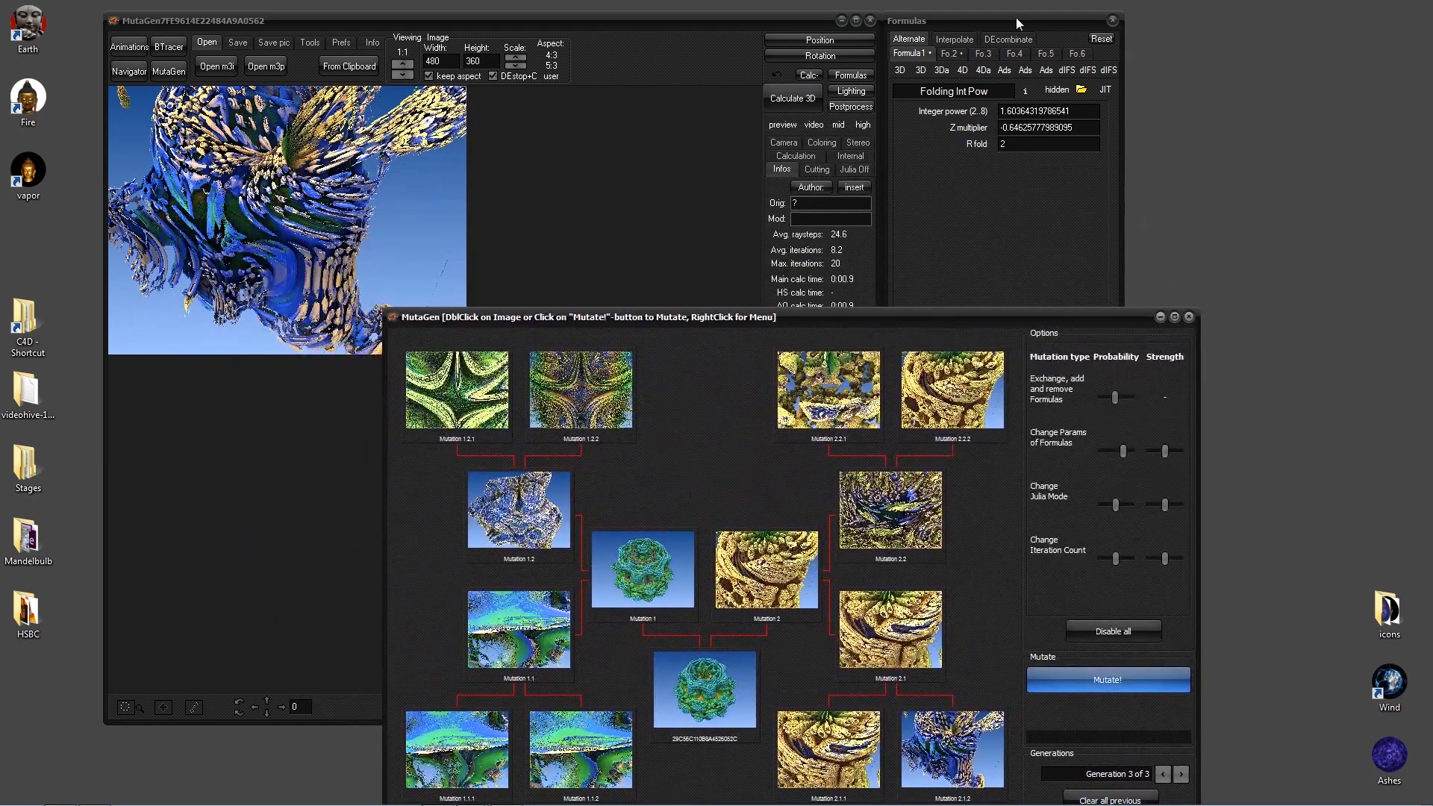
left_click(1001, 24)
left_click_drag(998, 27, 1200, 33)
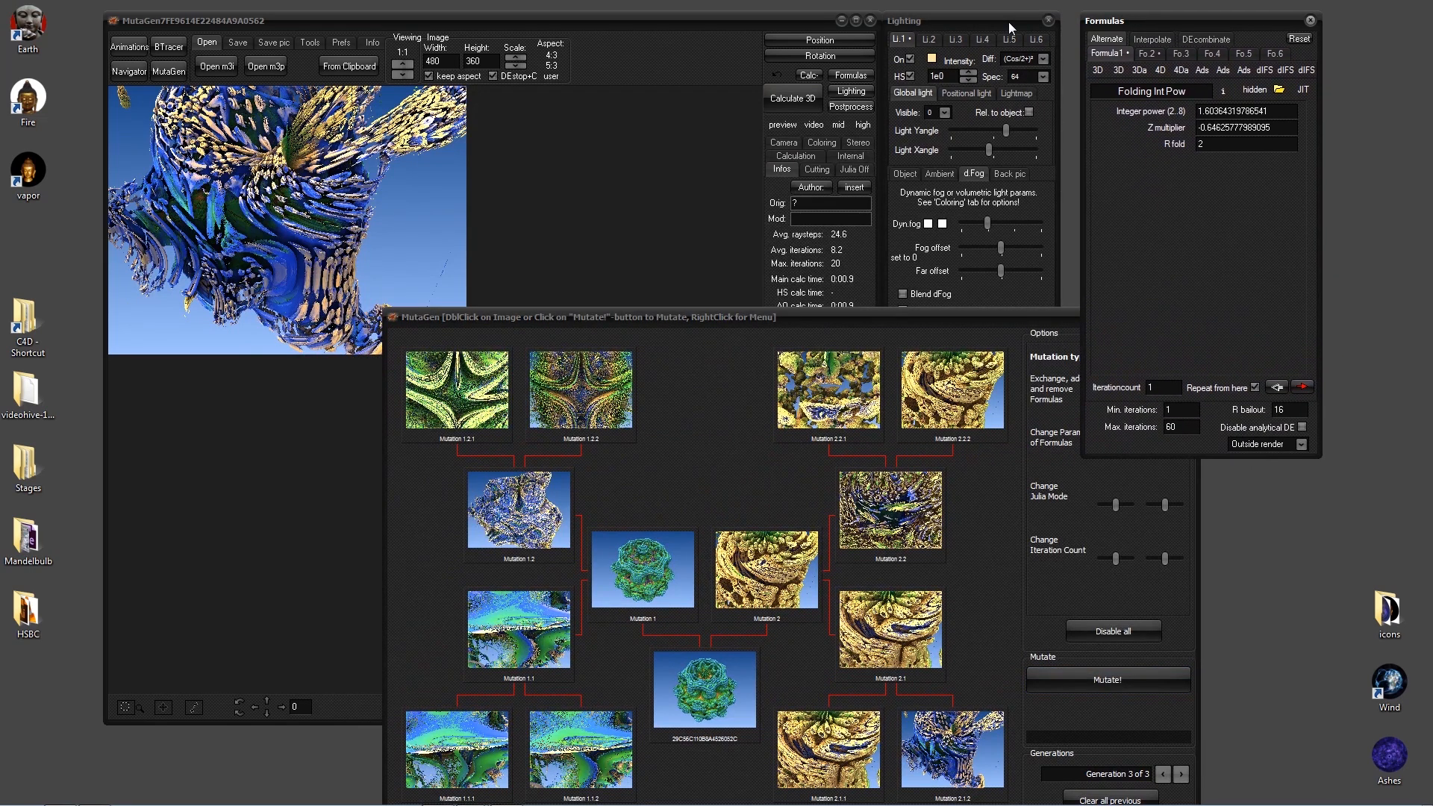
left_click_drag(1009, 20, 992, 21)
left_click_drag(789, 25, 731, 25)
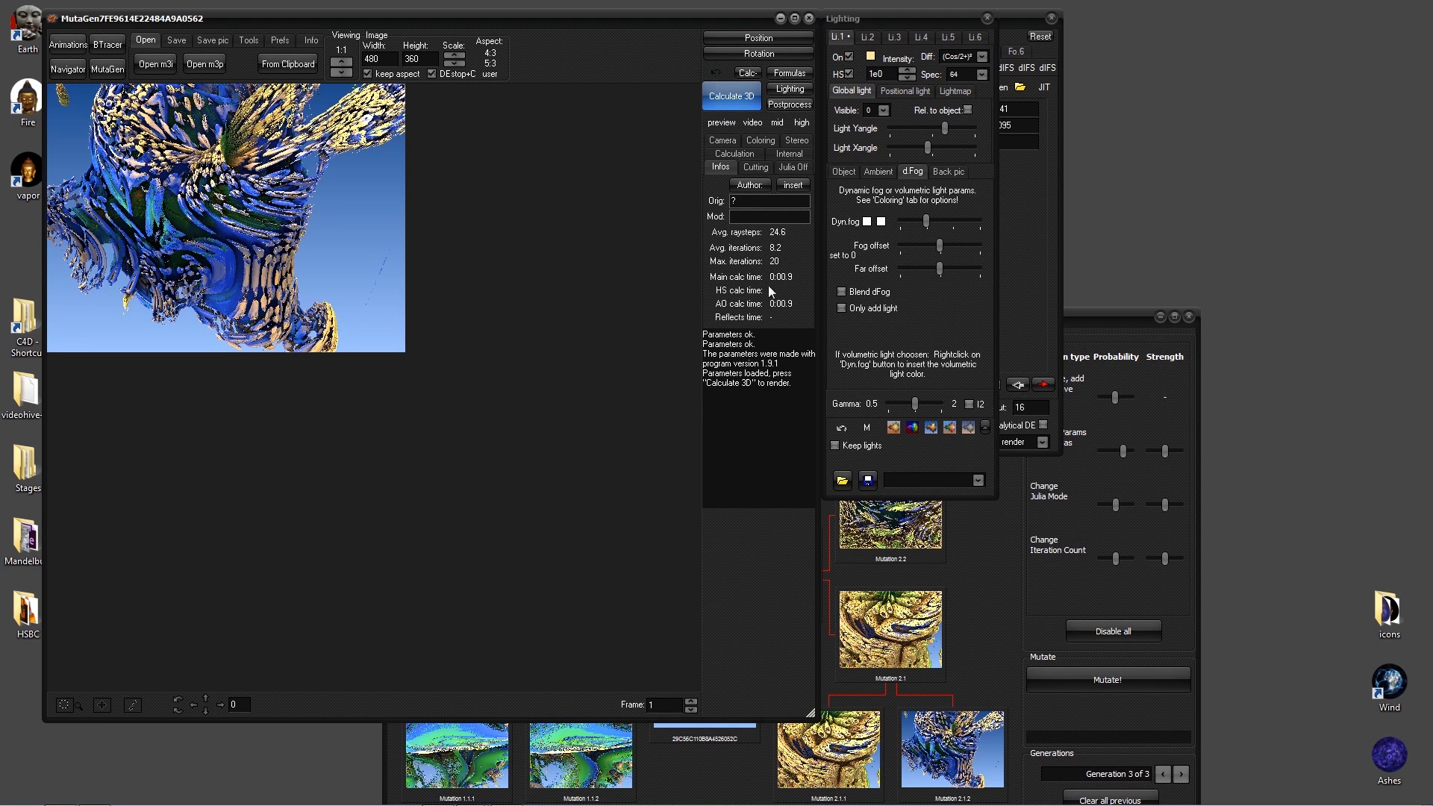
left_click_drag(697, 22, 787, 37)
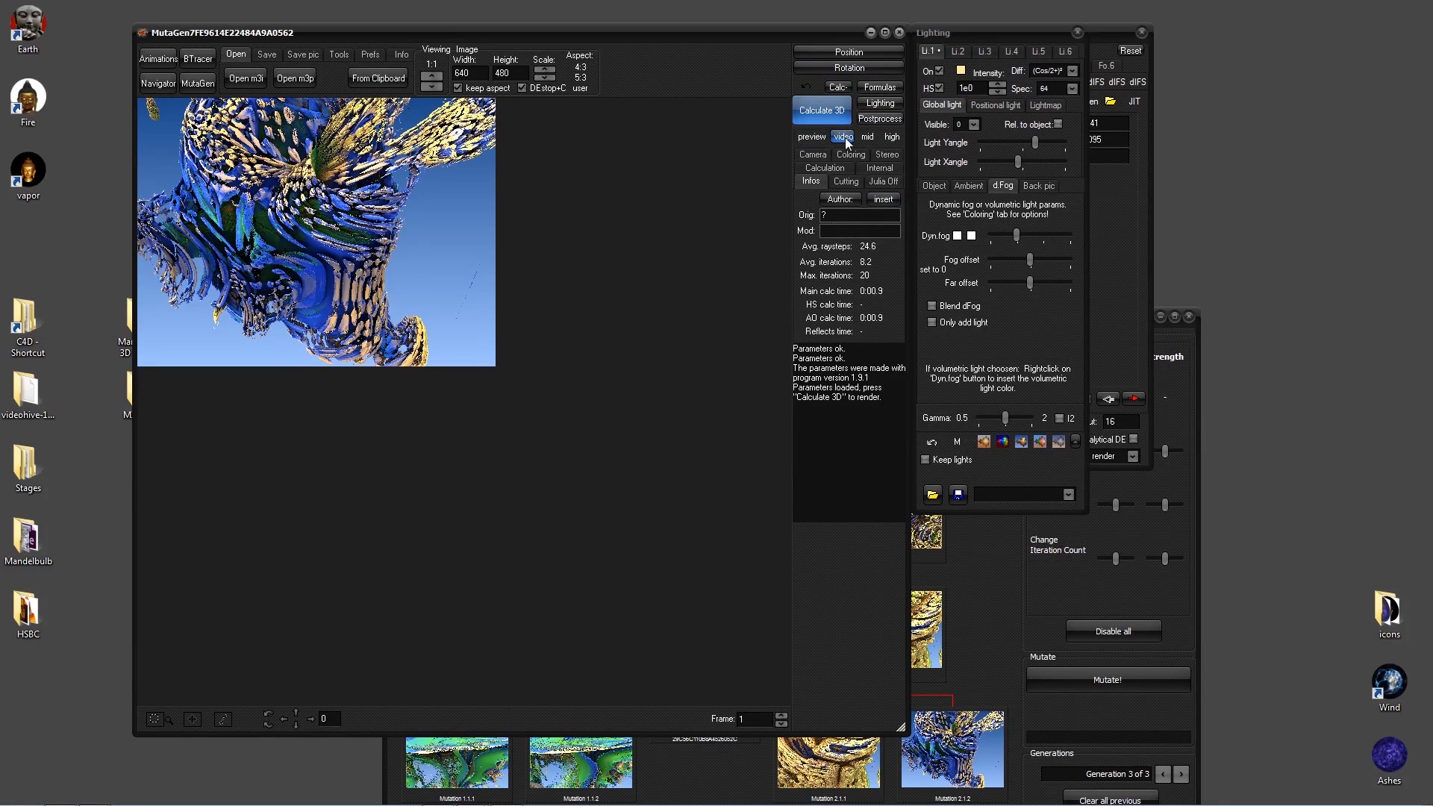
- Apply the mid preset for a 1600 x 1200 image, set the viewing scale to 1:1 and render it with Calculate 3D
left_click(868, 138)
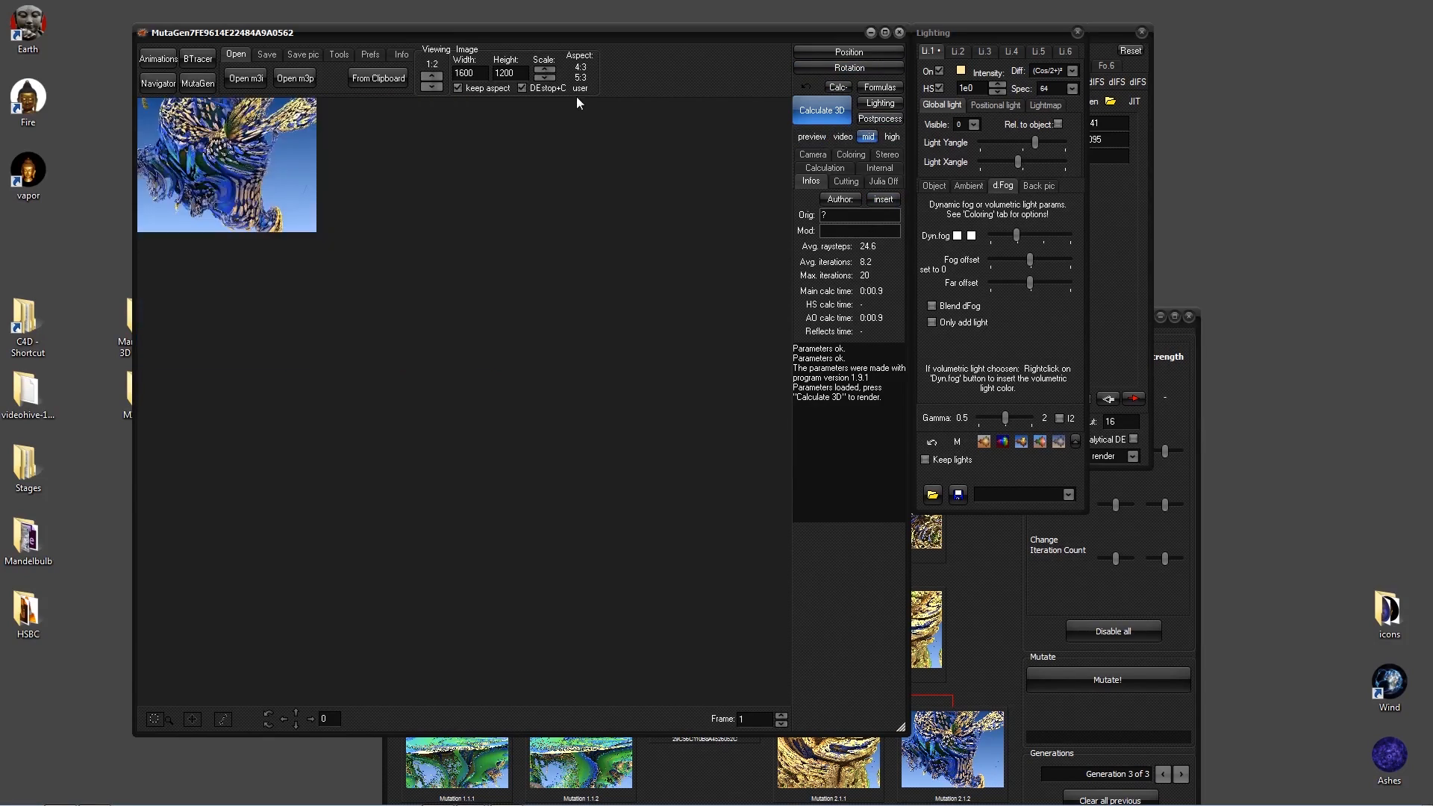
left_click(435, 77)
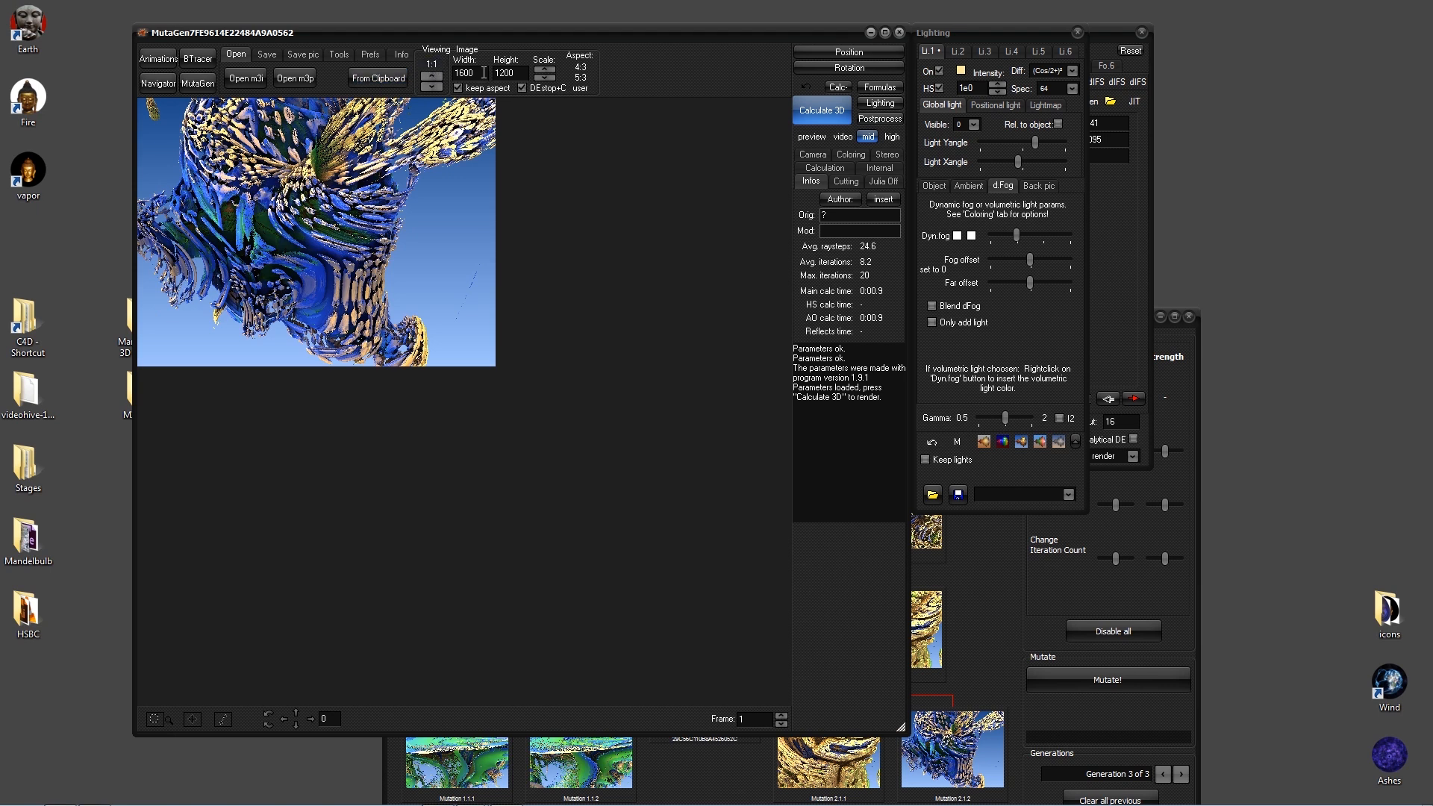
left_click(821, 110)
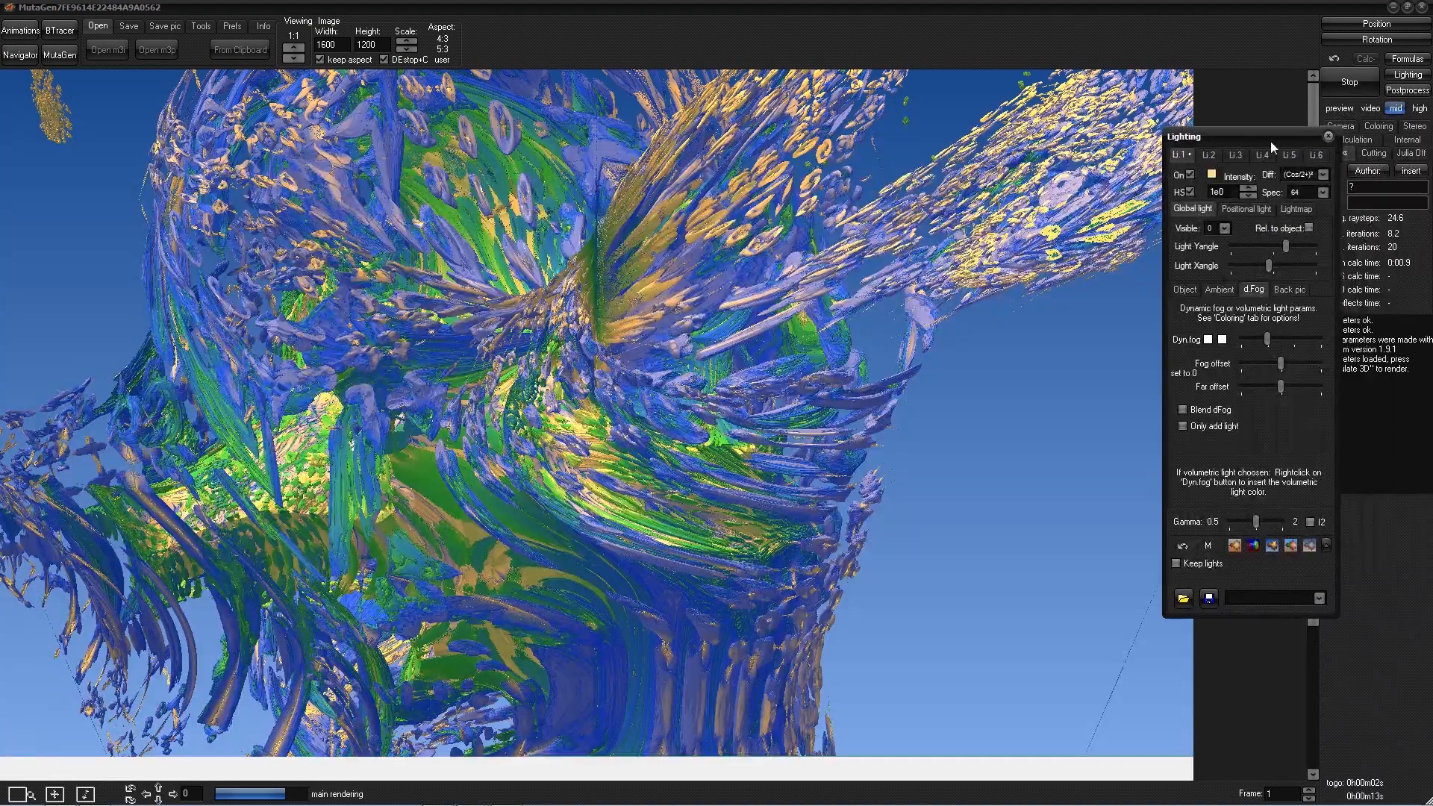
- Shift the Lighting window away from the render so the full image and the editor settings are unobstructed
left_click_drag(1270, 141, 1234, 187)
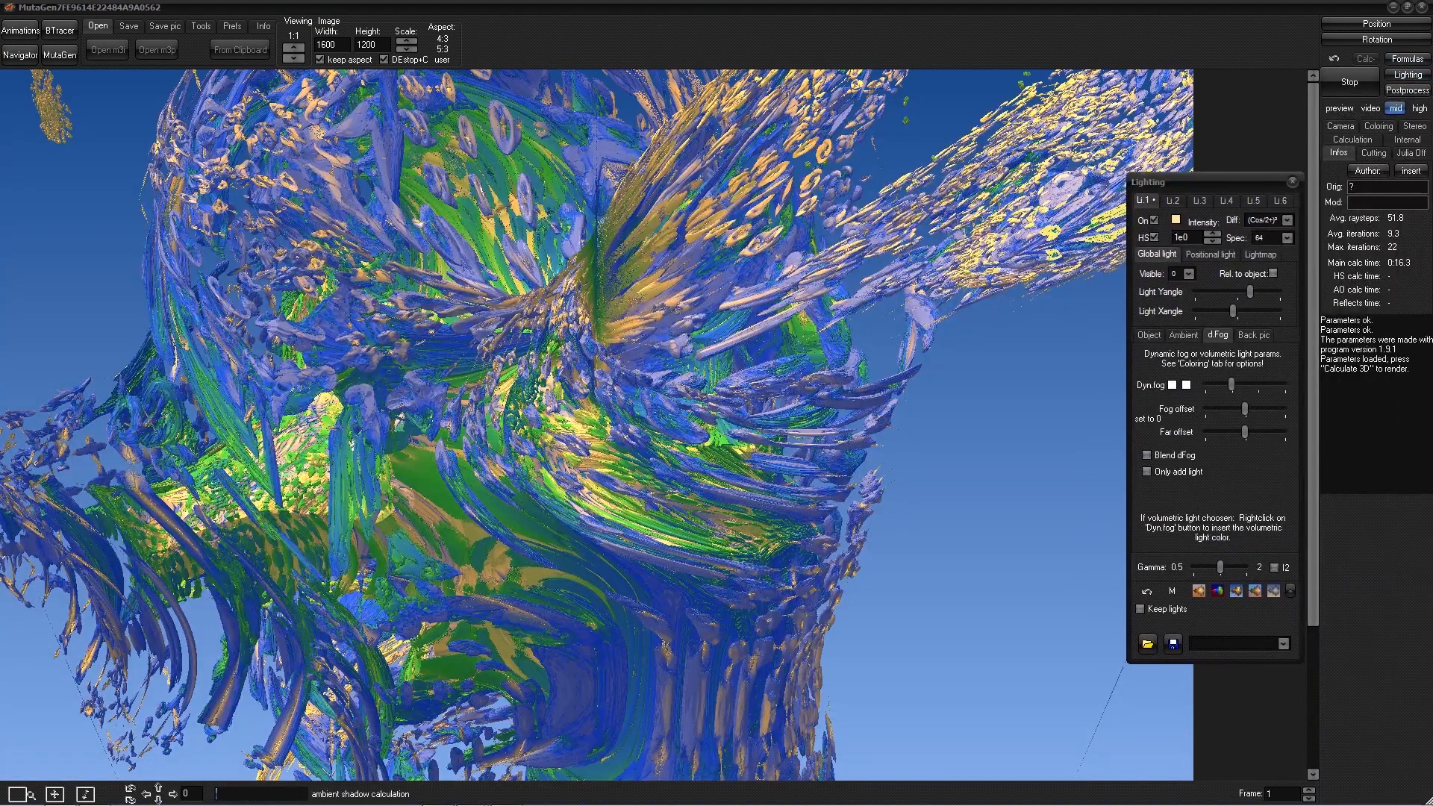
left_click_drag(1432, 97, 1432, 155)
left_click_drag(1228, 184, 1228, 97)
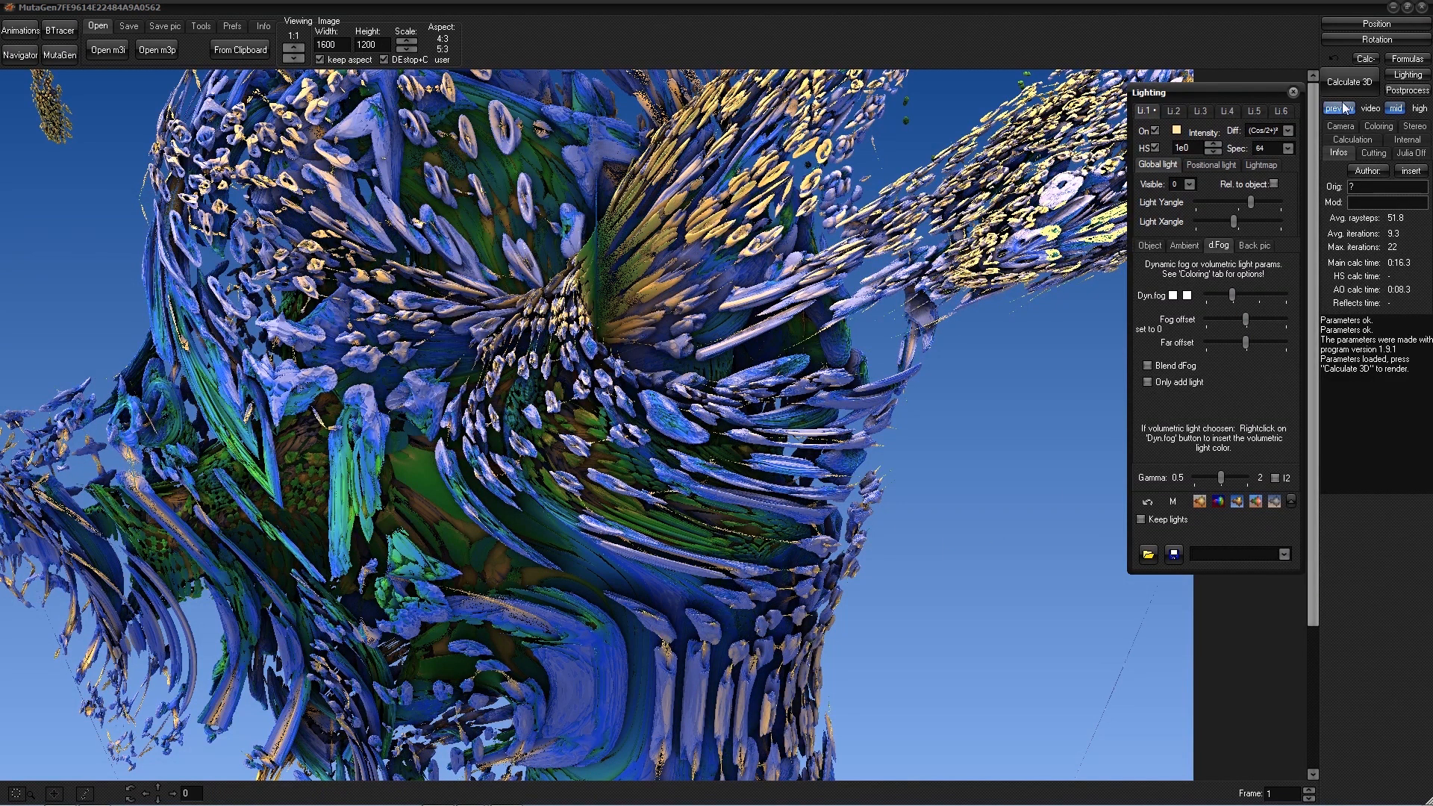
left_click_drag(1258, 94, 1432, 180)
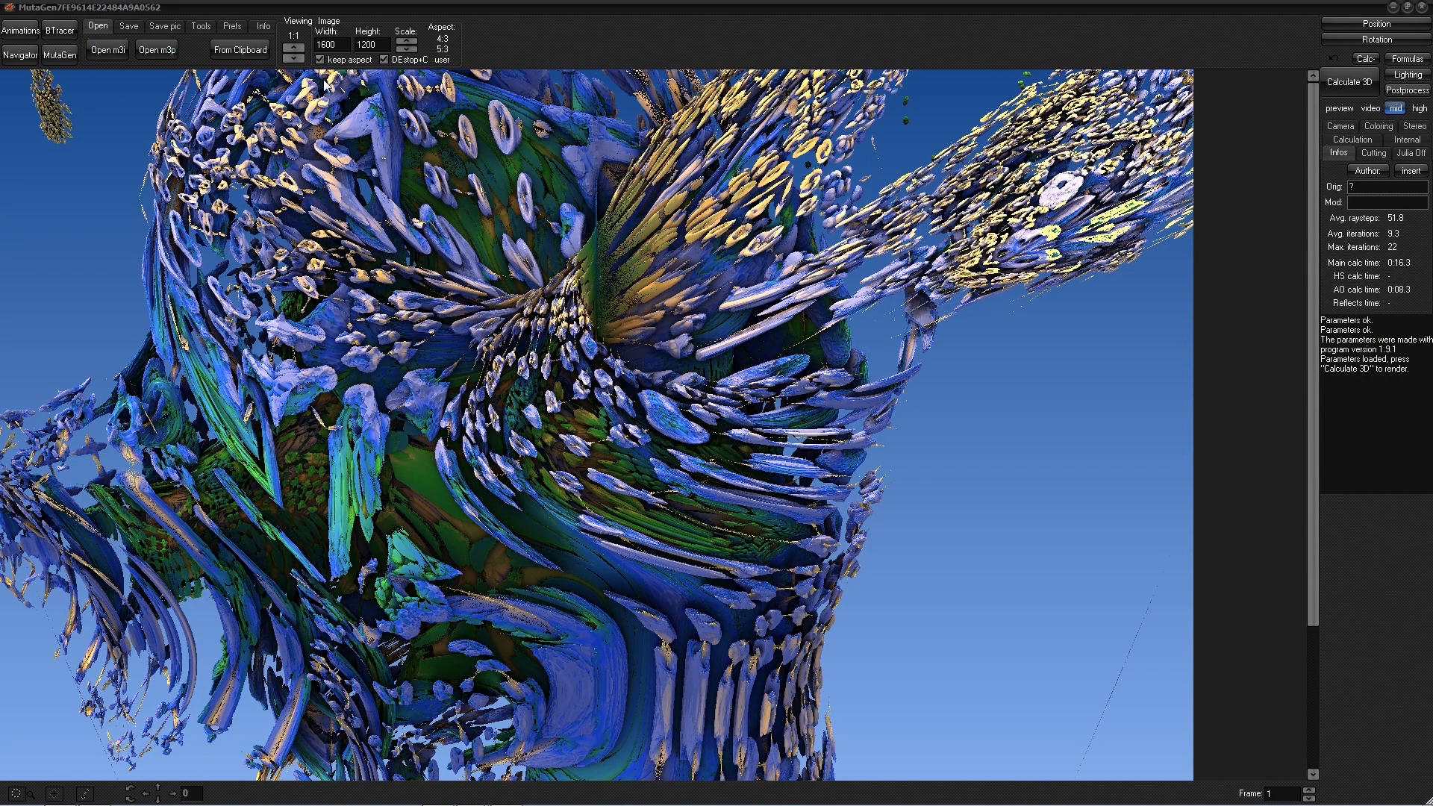
- Expand the Position and Rotation settings and set the degree of rotation to 90
left_click(1377, 24)
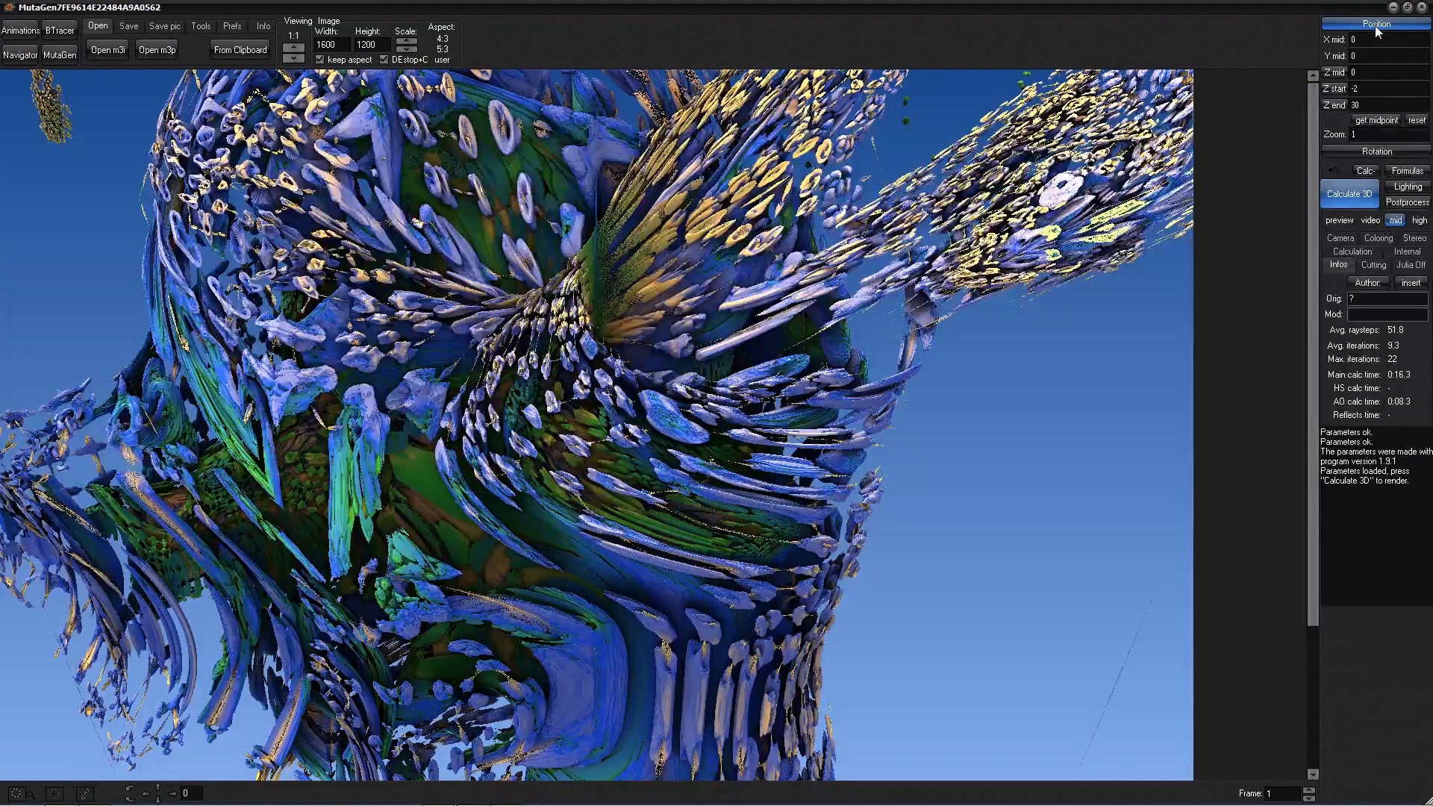
left_click(1376, 152)
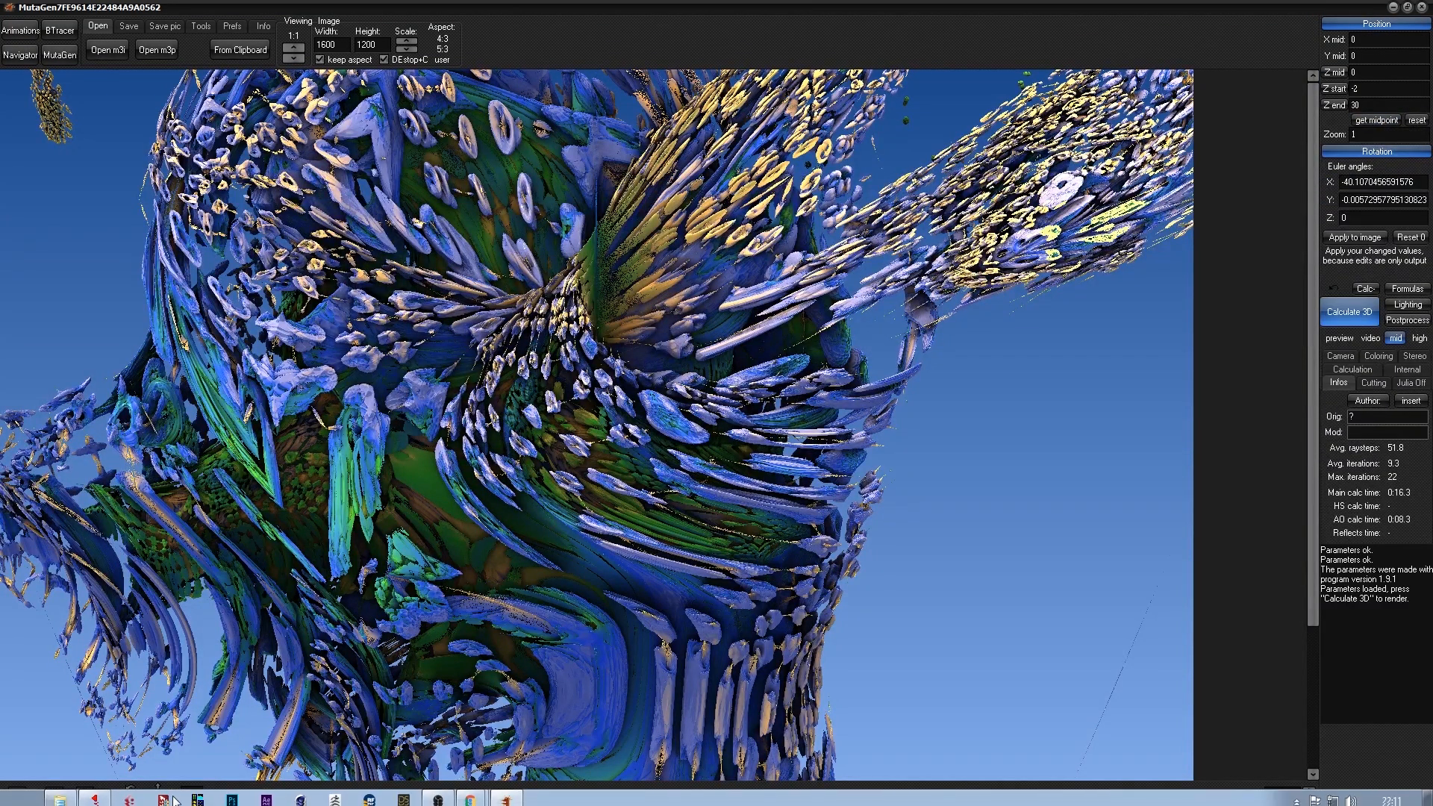
double_click(190, 794)
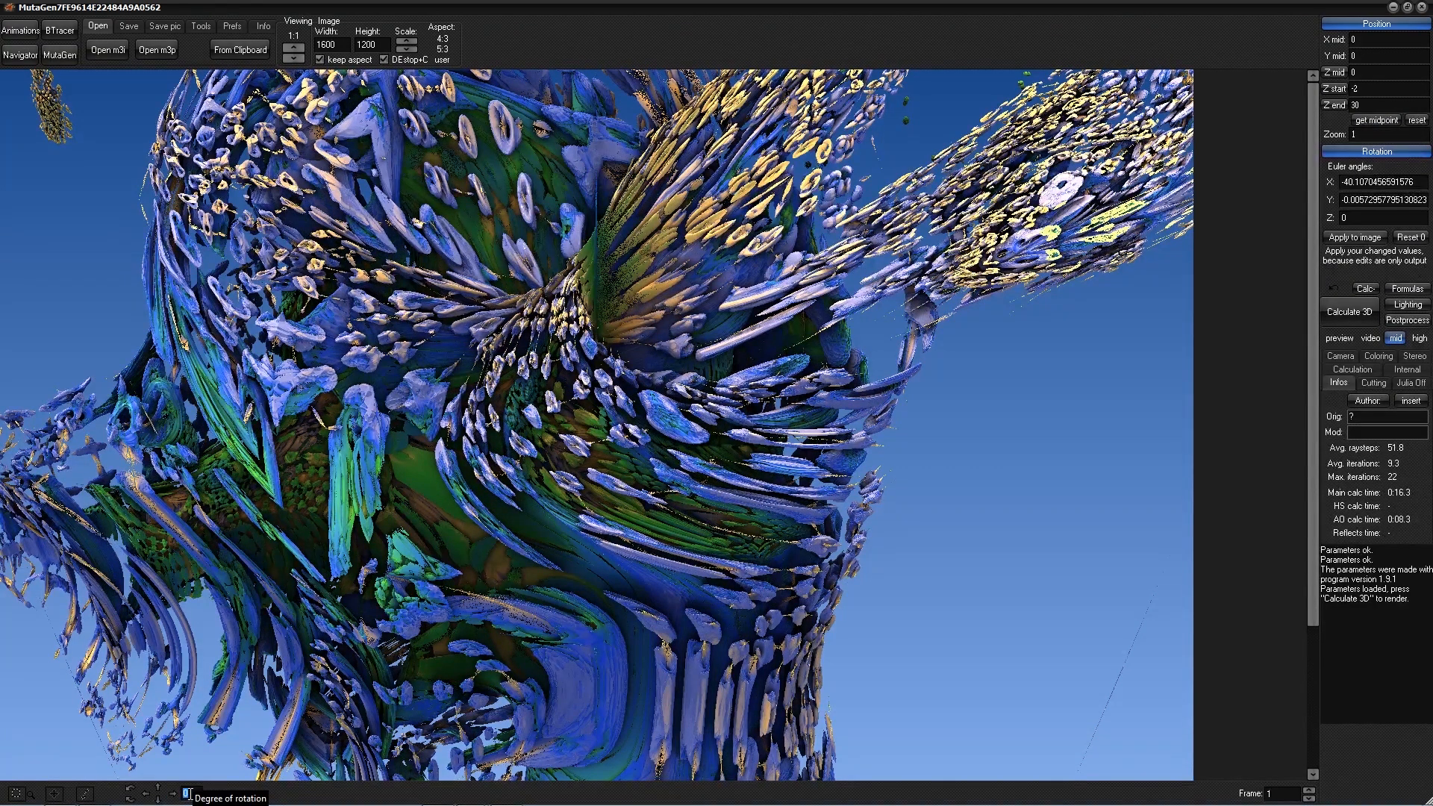
type("9")
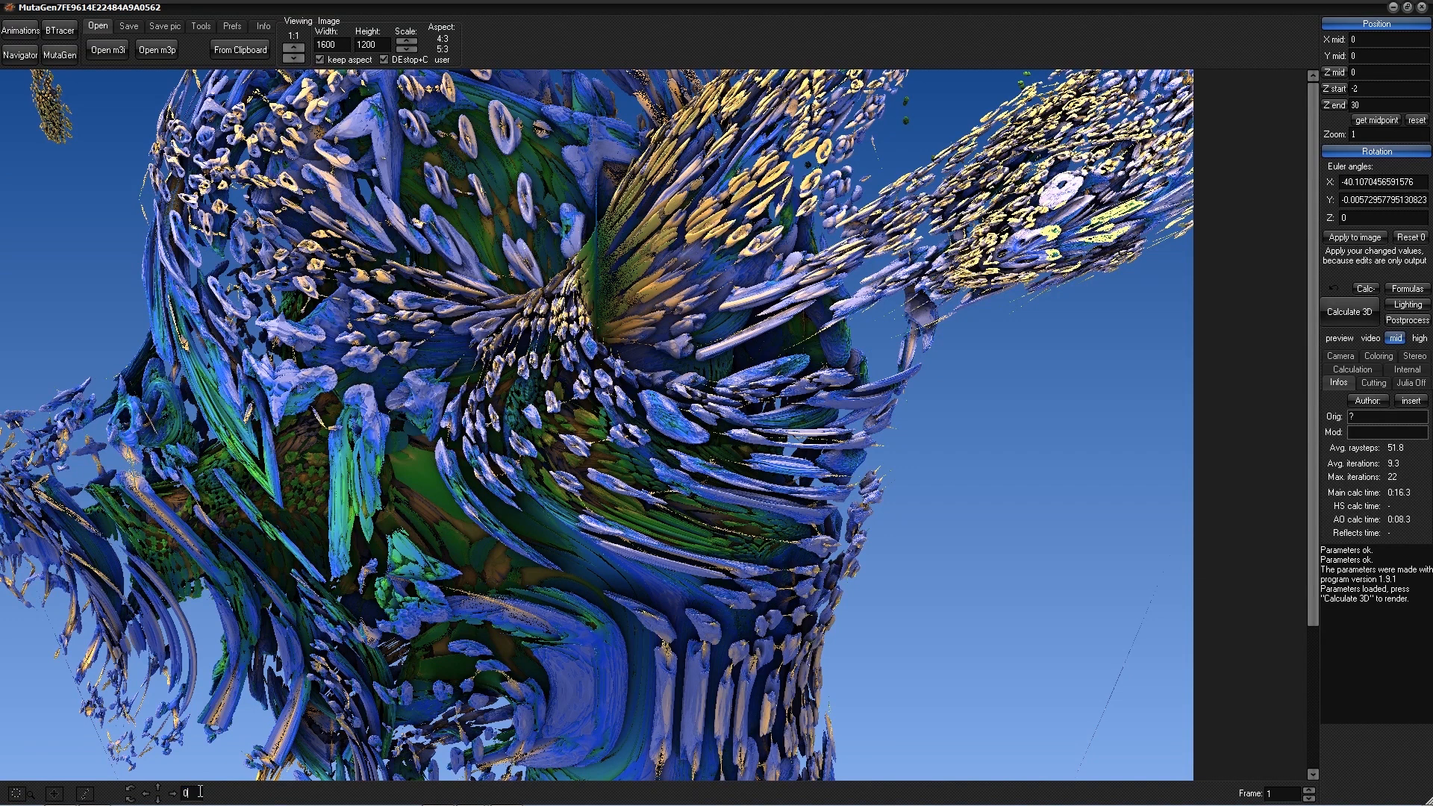
left_click_drag(196, 792, 178, 793)
type("90")
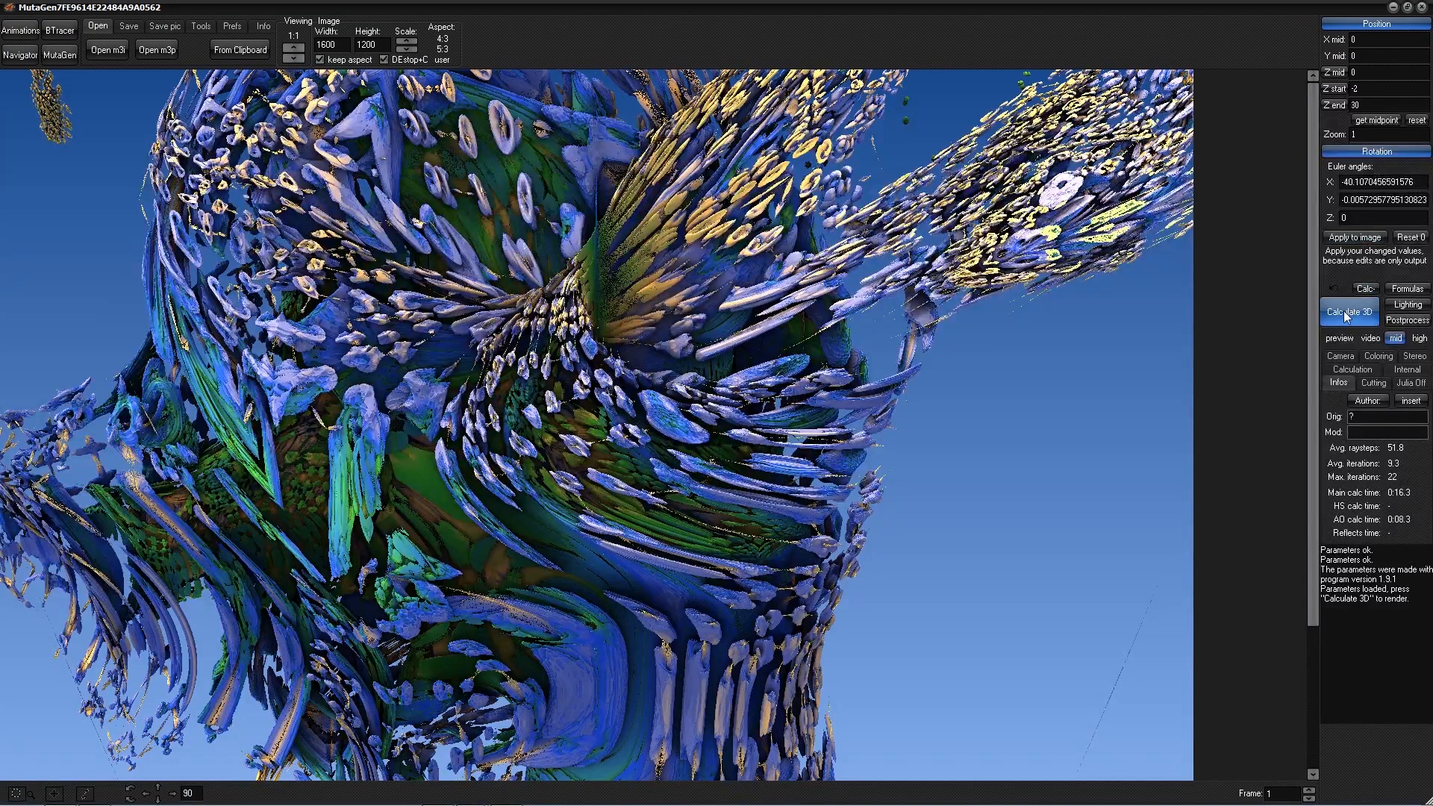
- Clear the degree of rotation value
double_click(192, 793)
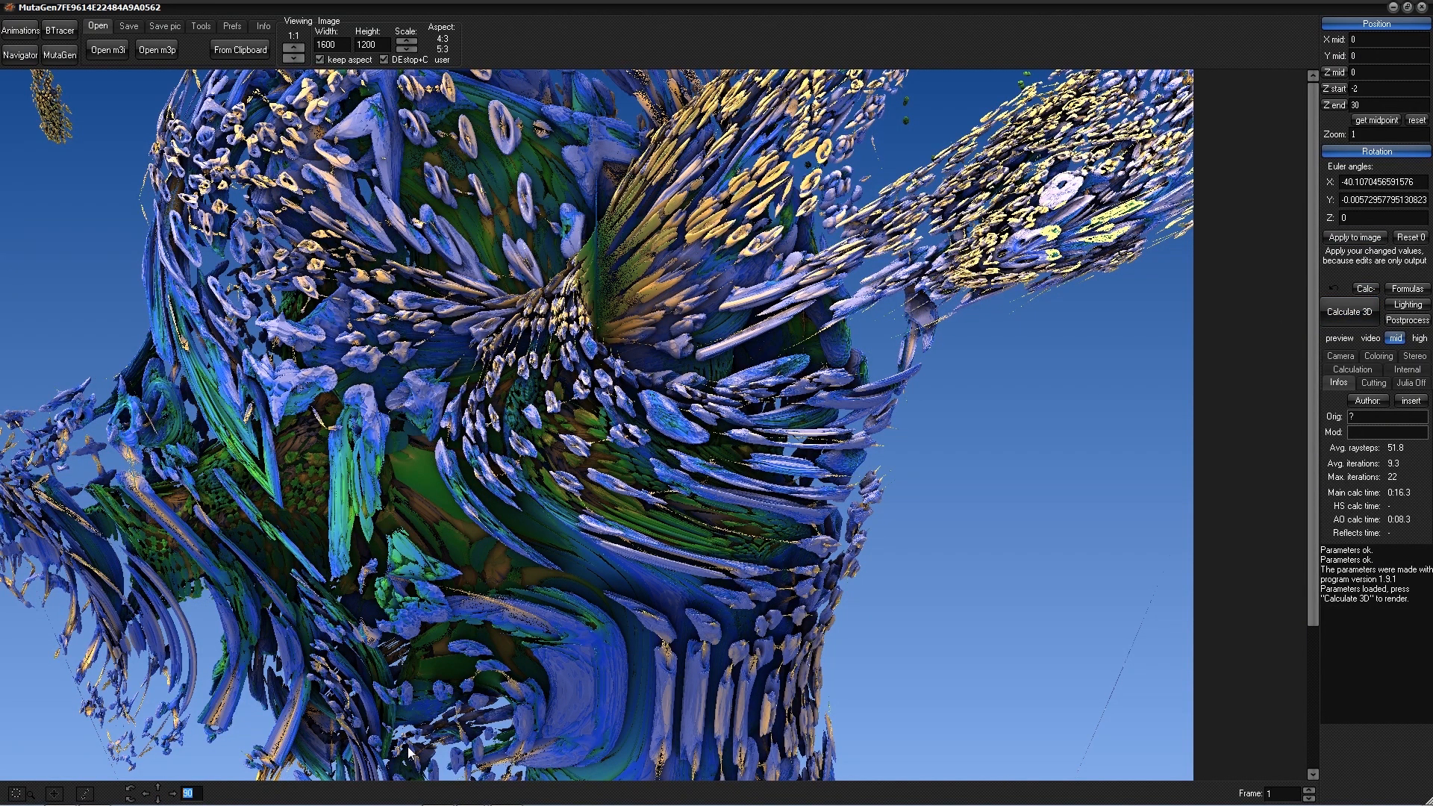
key("BackSpace")
scroll(591, 485, "down", 1)
scroll(297, 312, "up", 1)
- Open the Lighting window, look through the settings of the first lights, and place the window beside the fractal's main body
left_click(1408, 305)
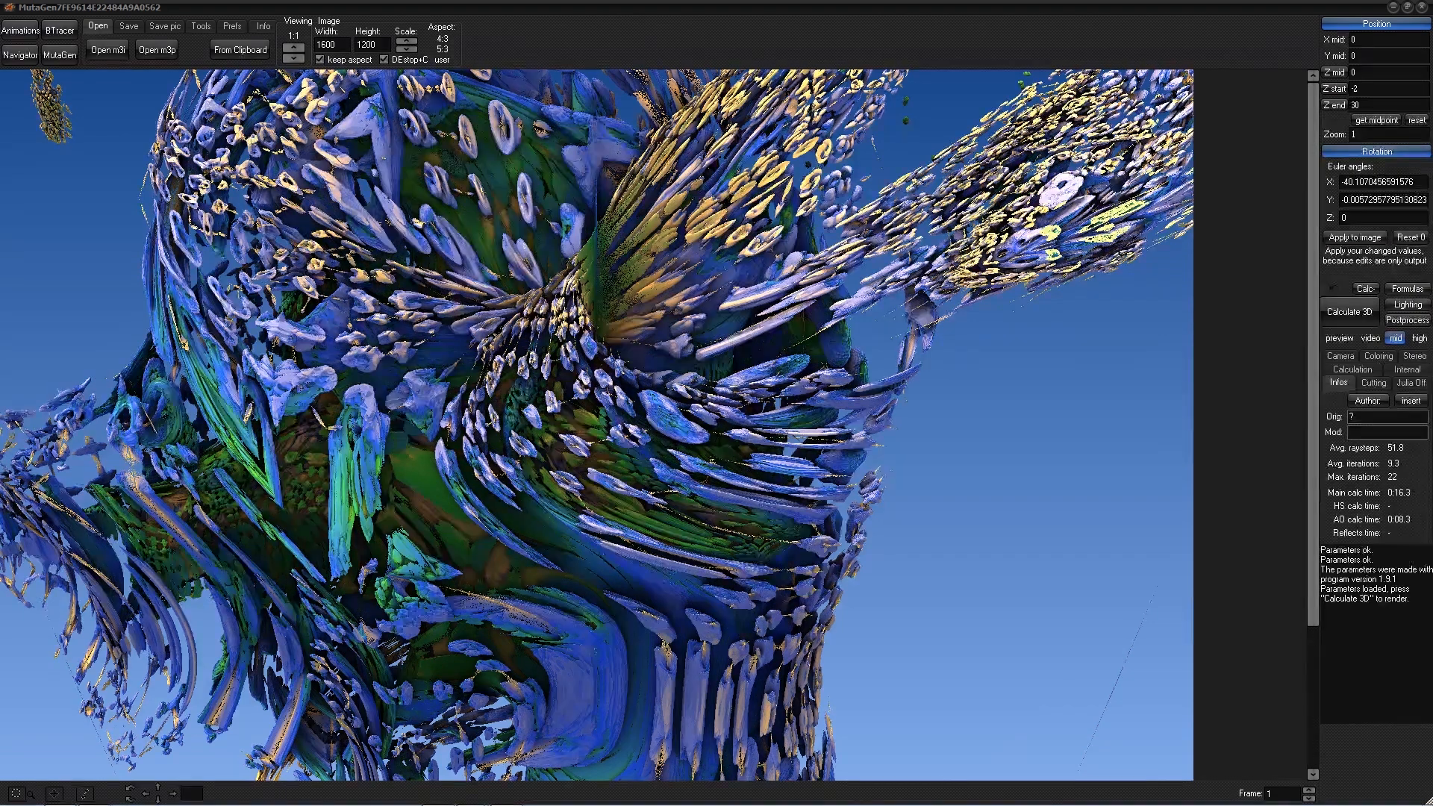
left_click_drag(994, 207, 945, 173)
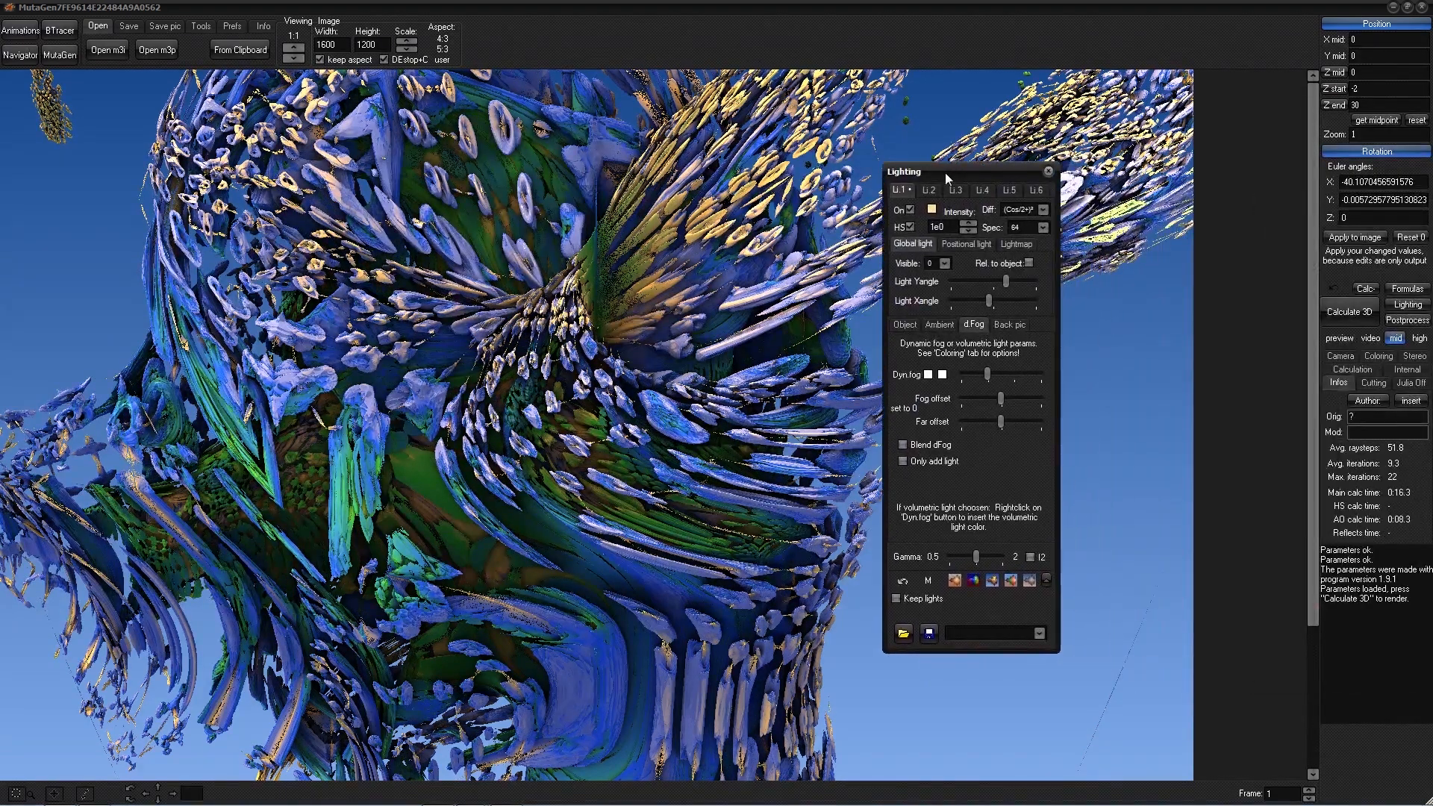
left_click(933, 189)
left_click(955, 189)
left_click(911, 190)
left_click(929, 192)
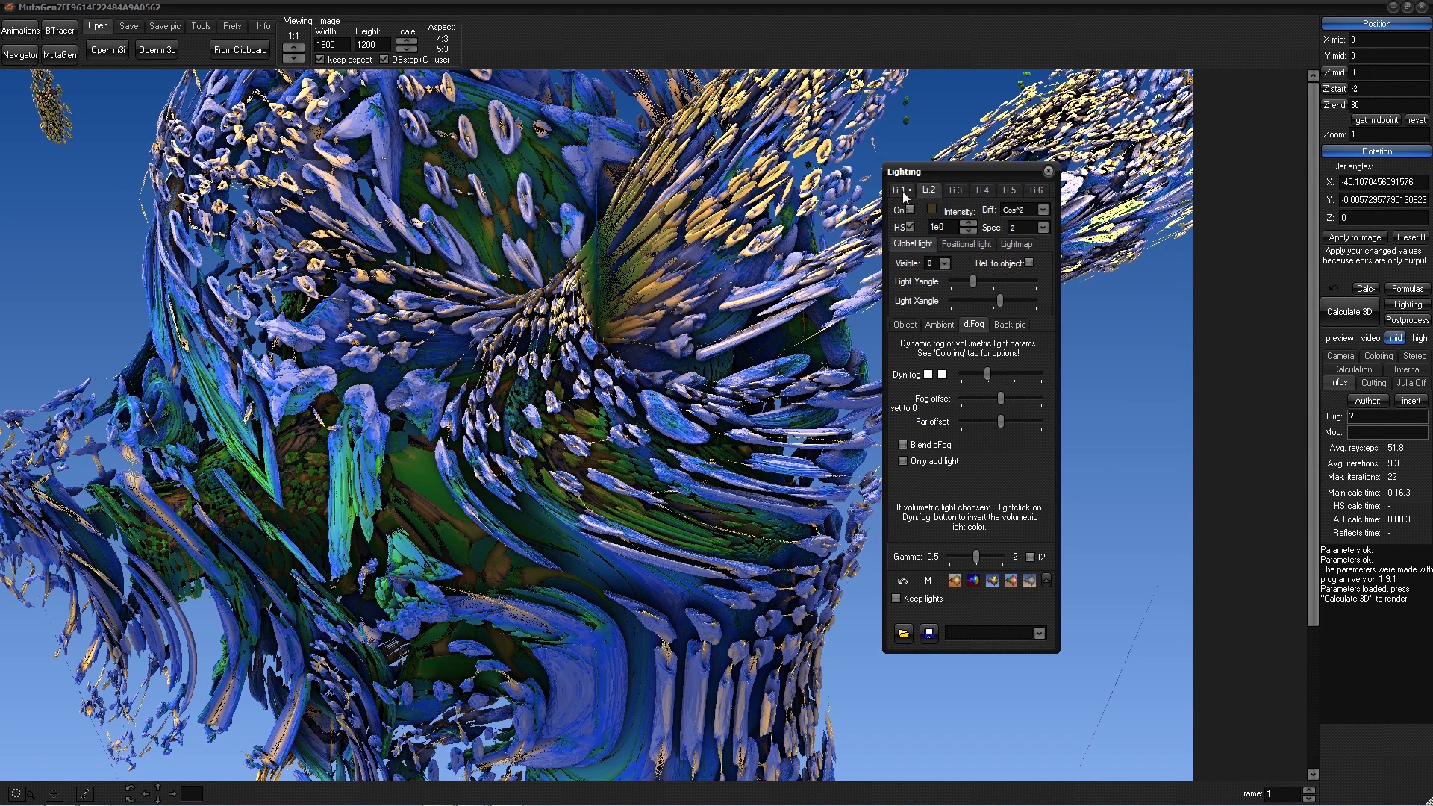
left_click(902, 191)
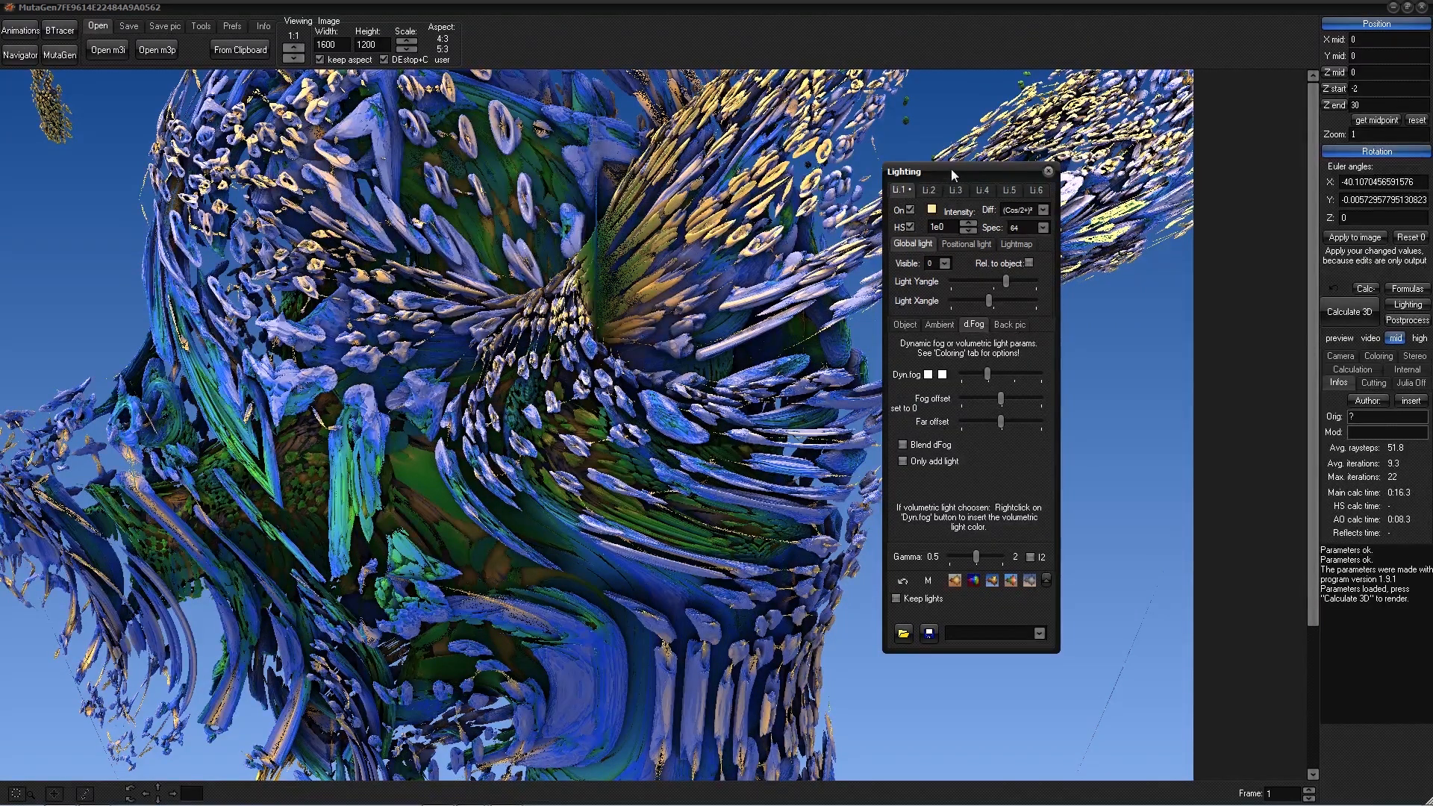
left_click_drag(950, 169, 1073, 195)
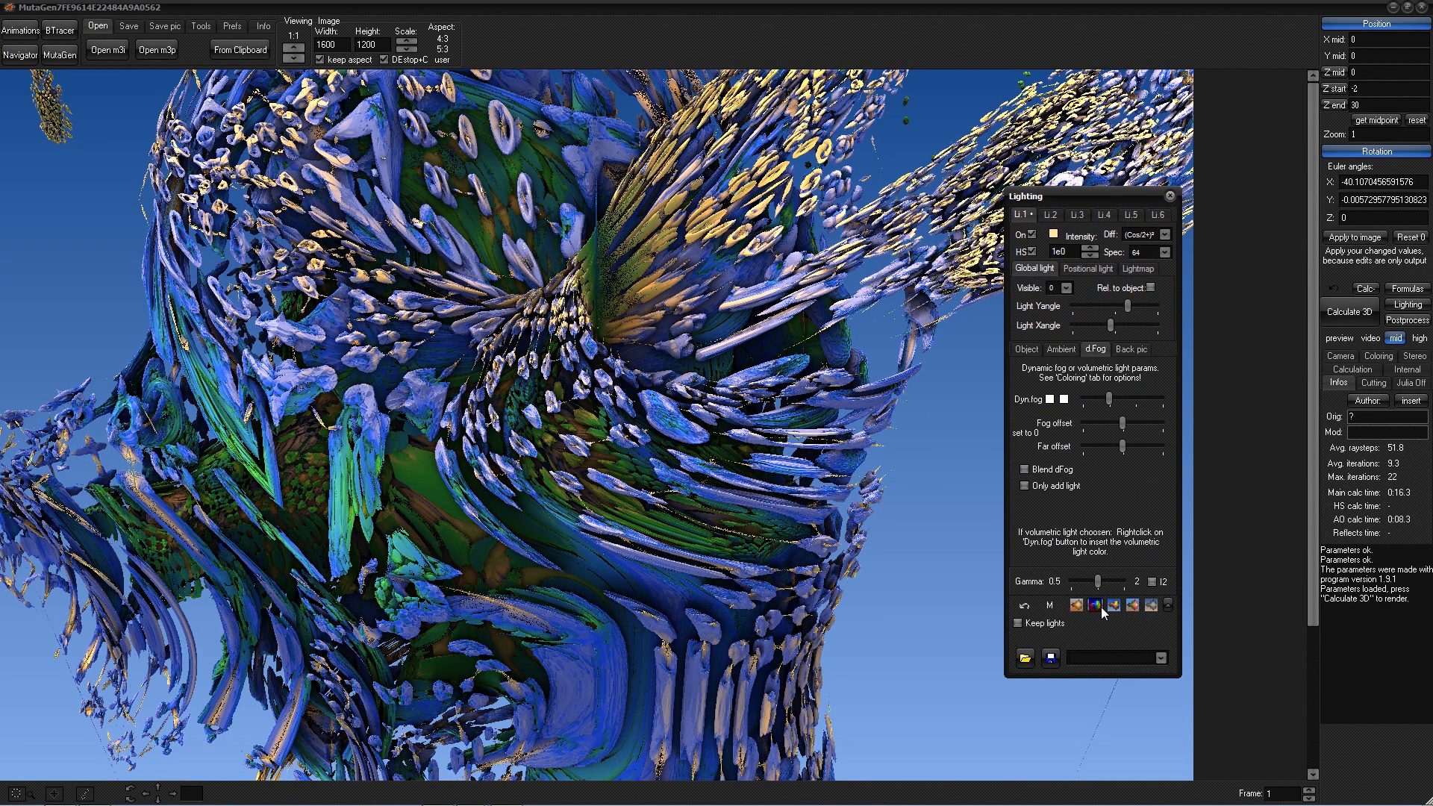
- Compare the five lighting presets on the render and apply the metallic one
left_click(1076, 605)
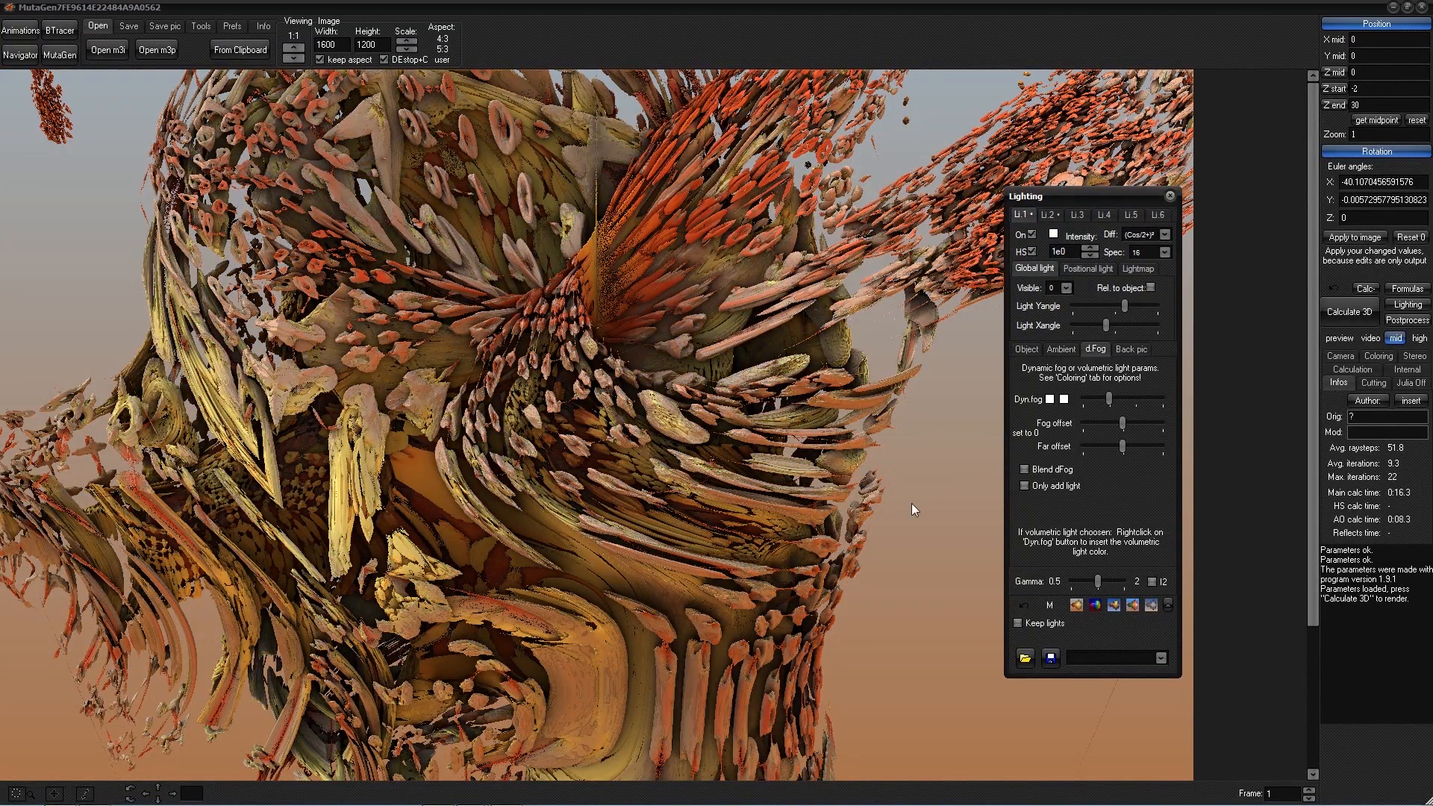
left_click(1095, 606)
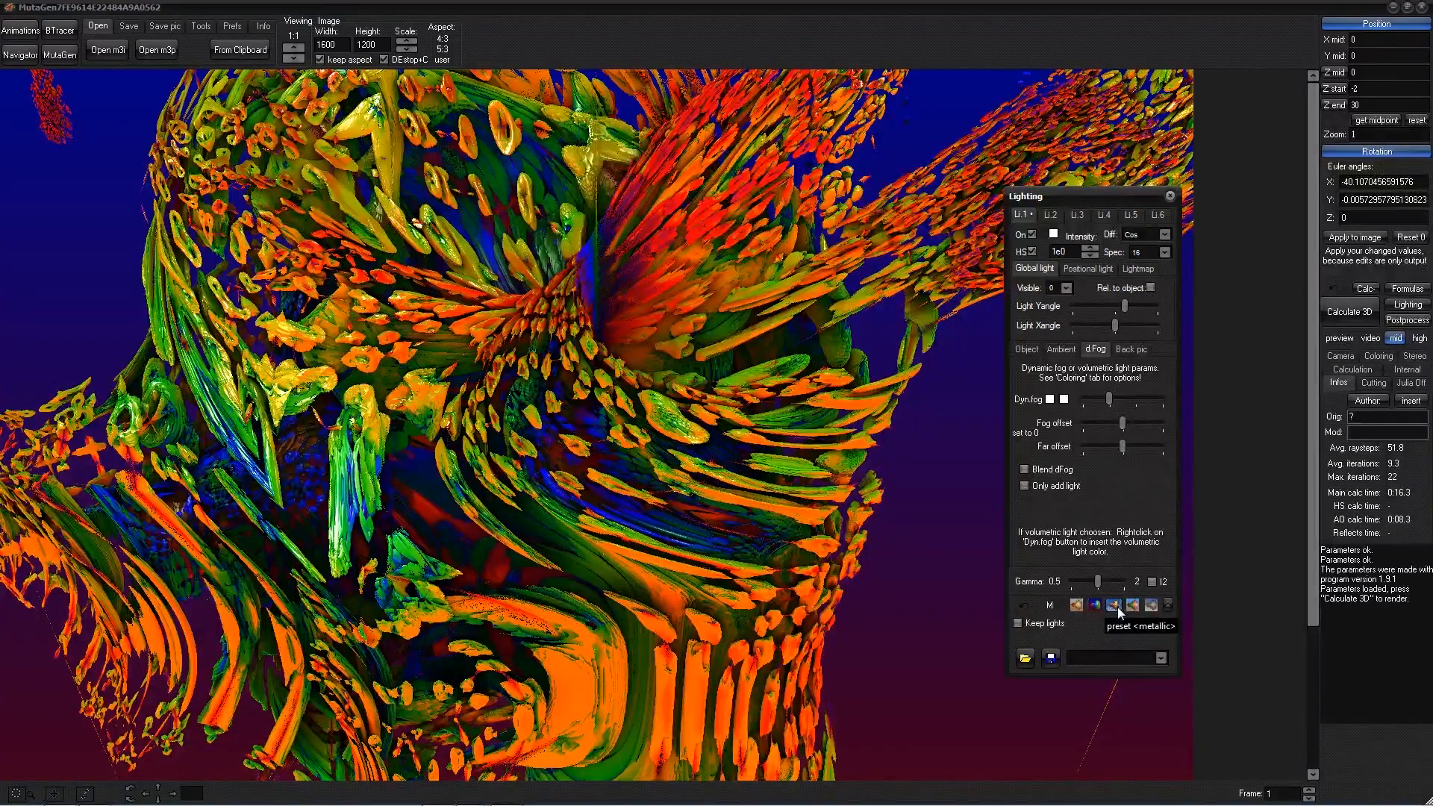
left_click(1118, 607)
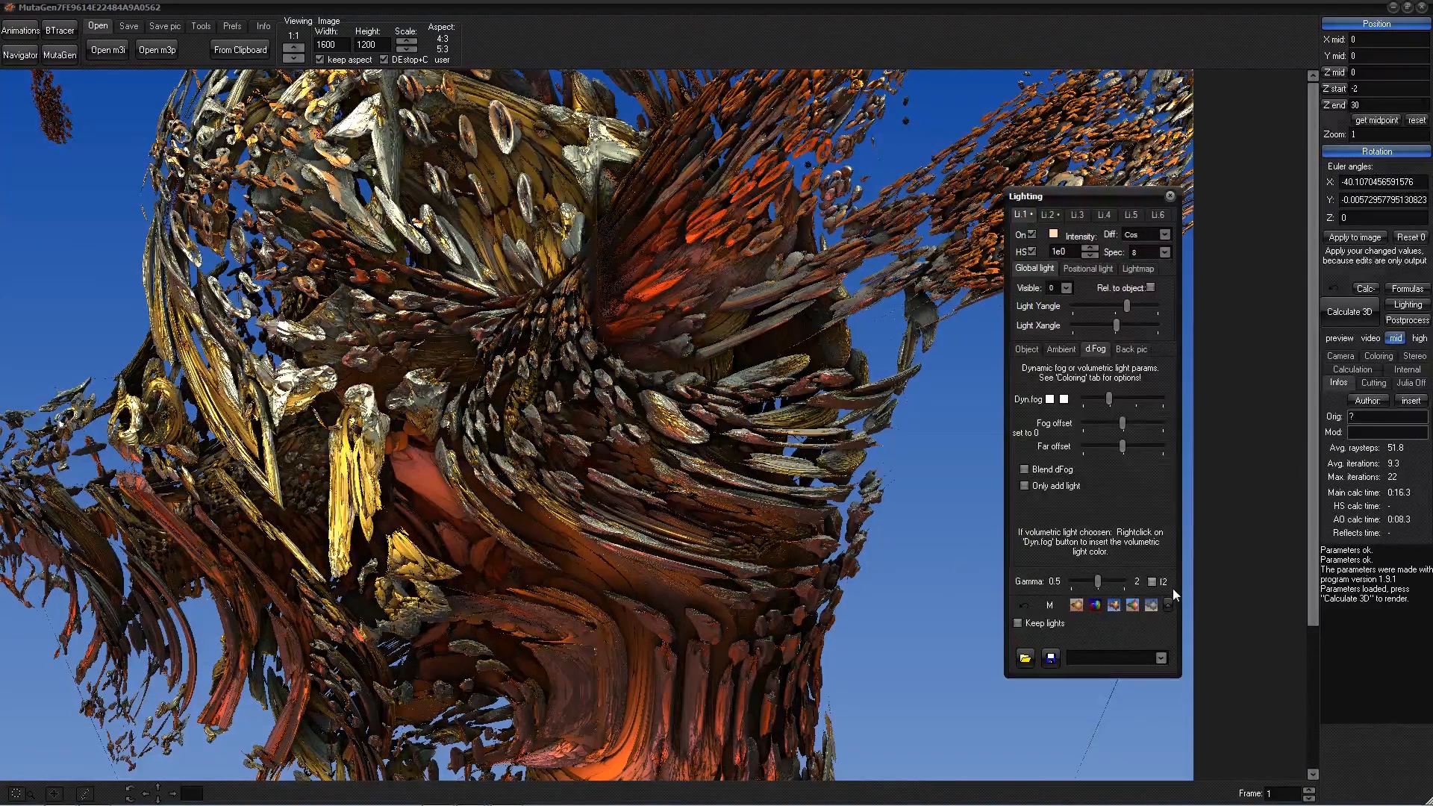
left_click(1136, 605)
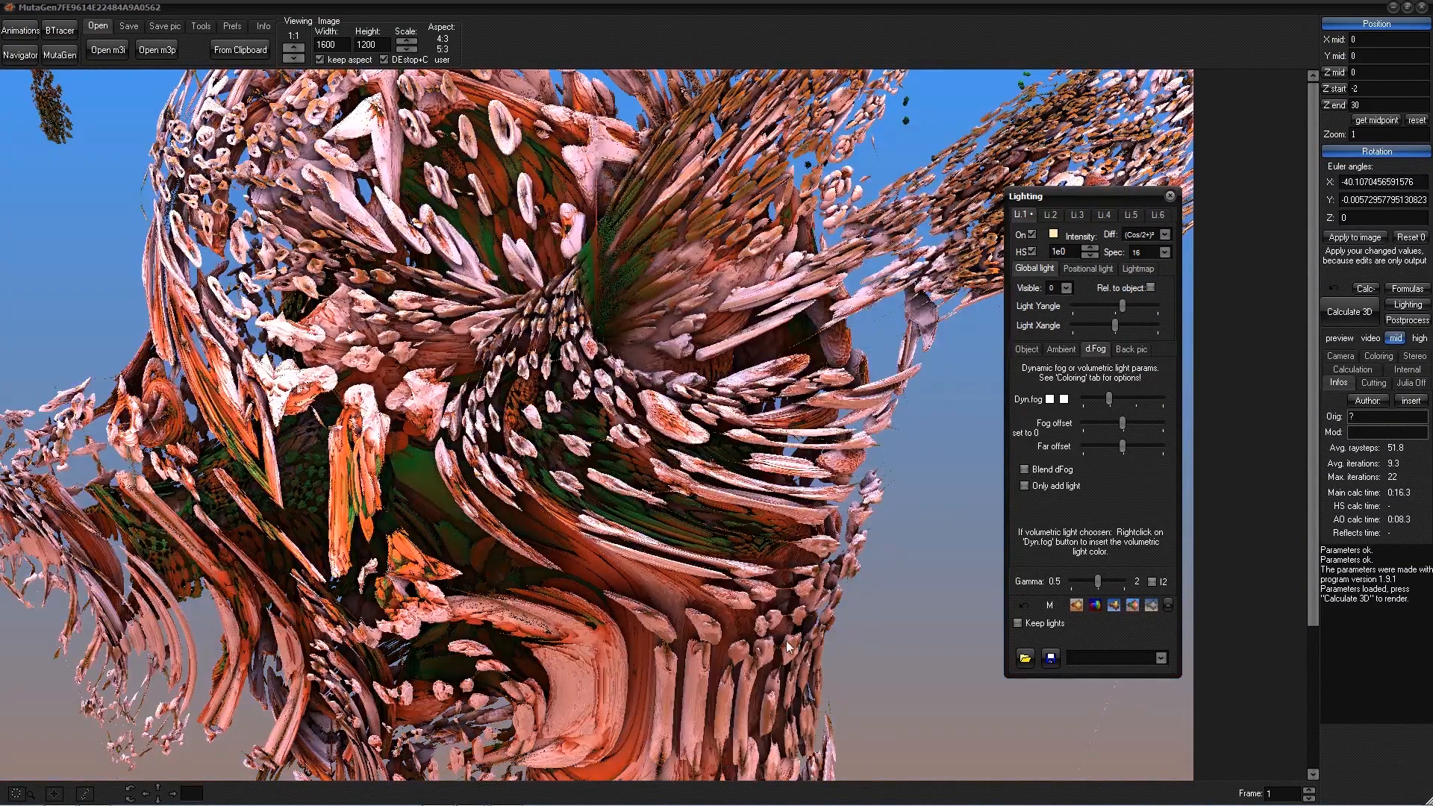
scroll(788, 644, "down", 1)
scroll(309, 345, "up", 1)
left_click(1152, 605)
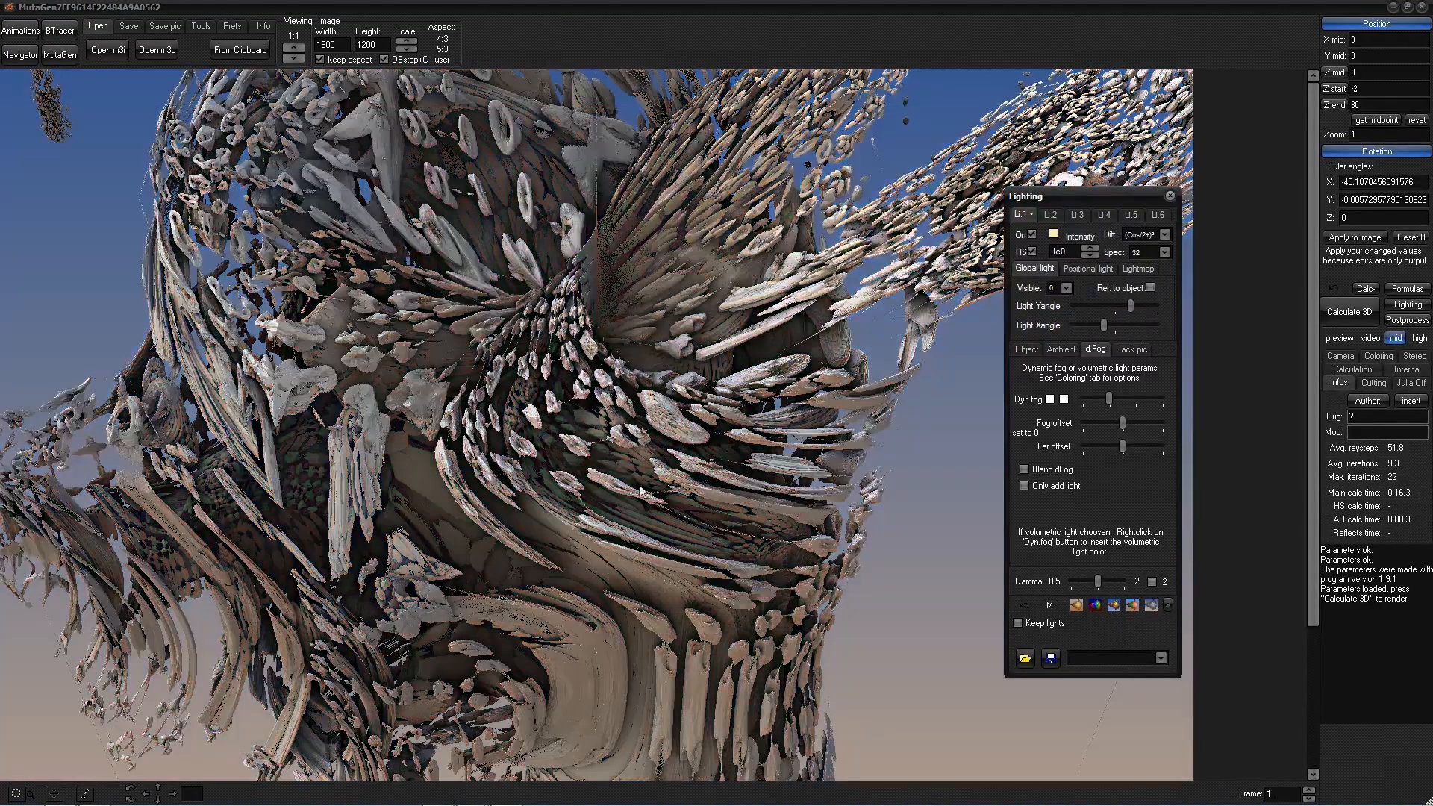
left_click(1114, 605)
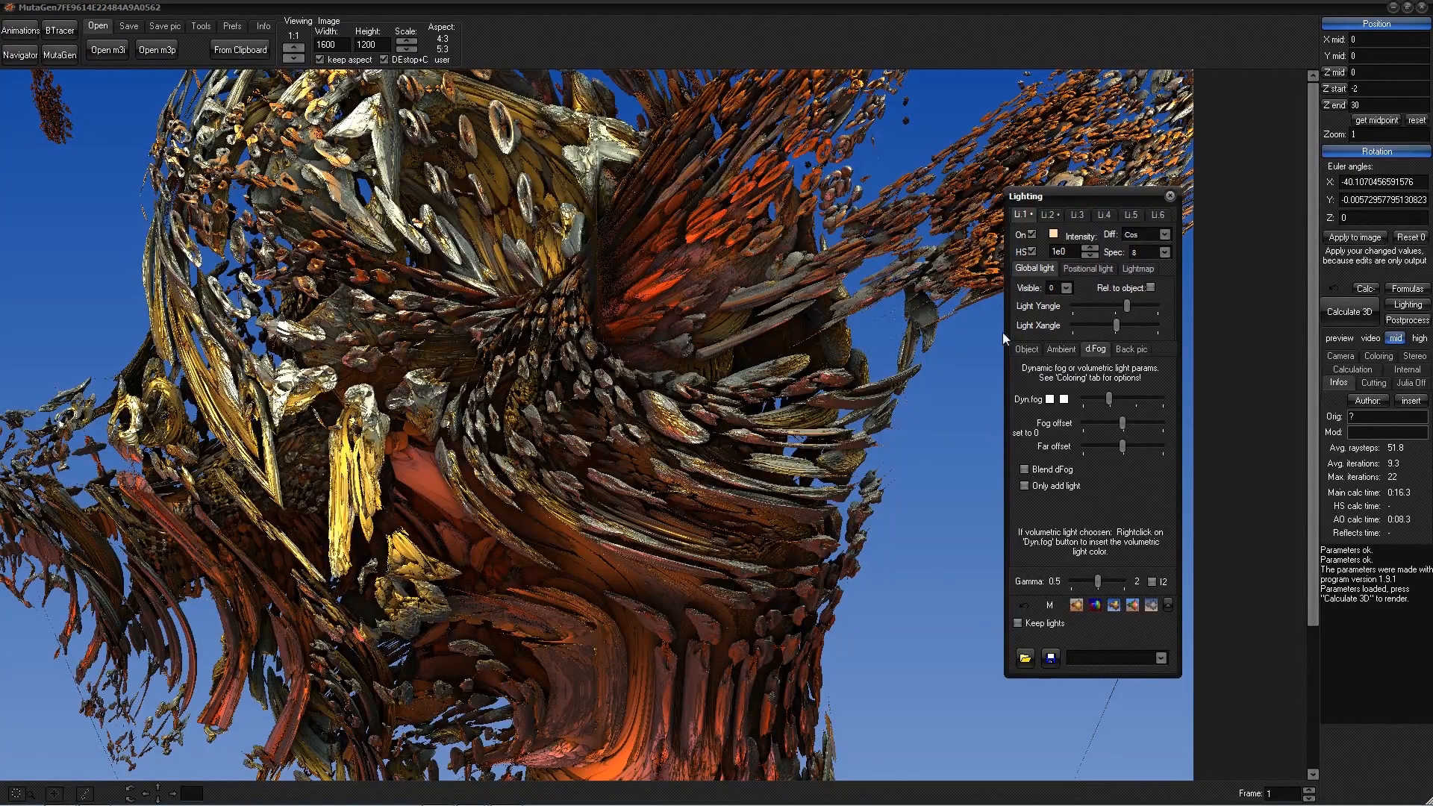
- Change light 1's color to a pale violet with red 226, green 183 and blue 242
left_click(1053, 235)
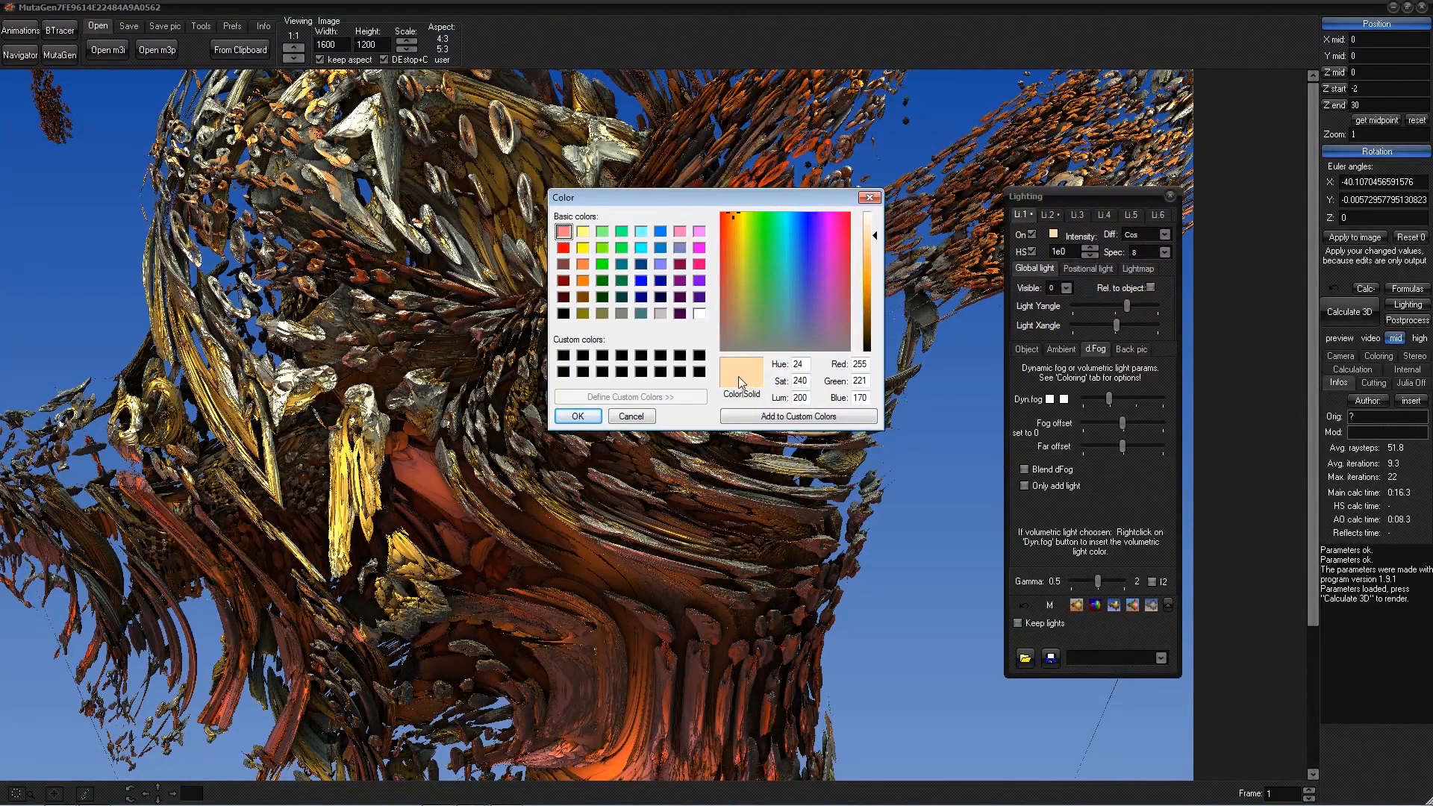
left_click_drag(738, 218, 818, 254)
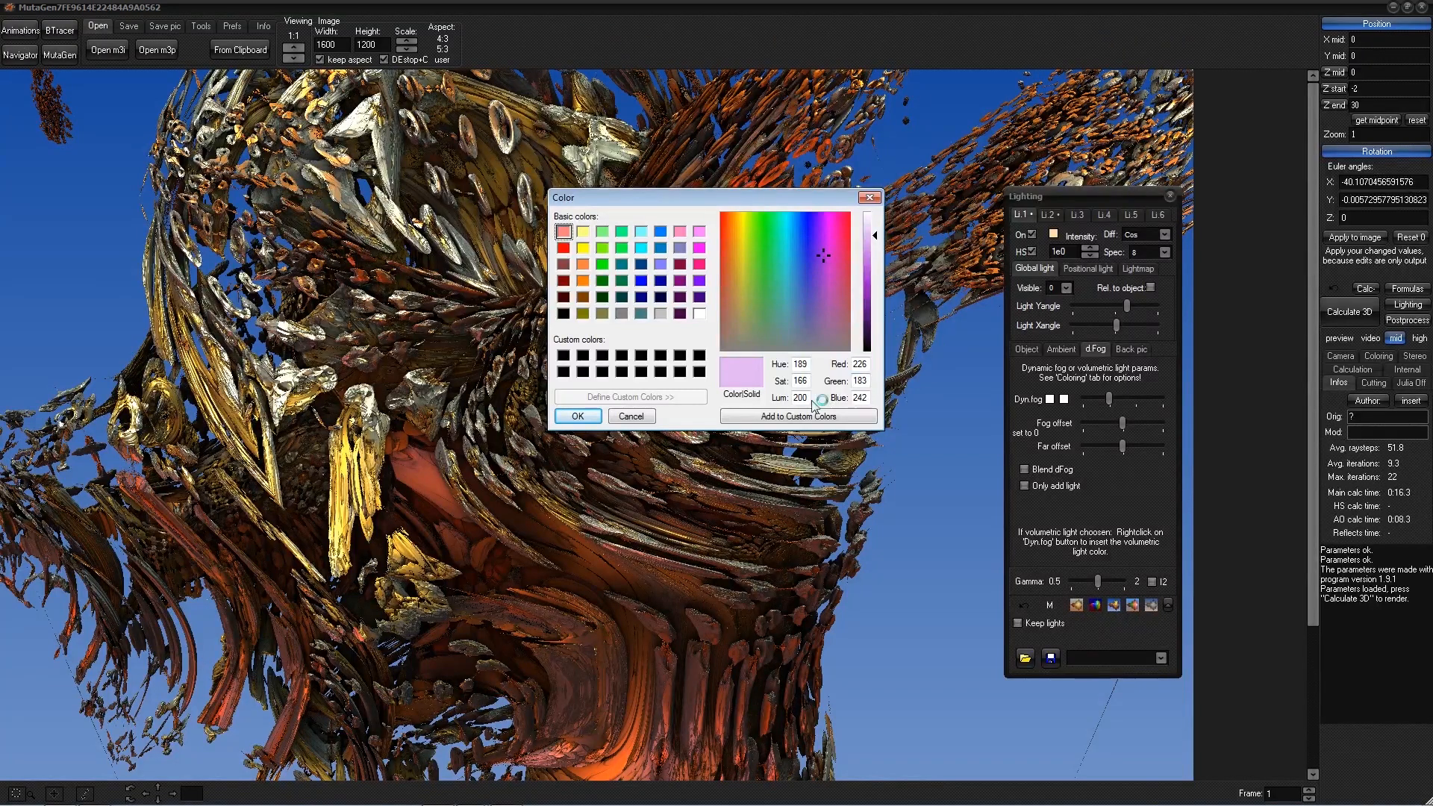
left_click(578, 417)
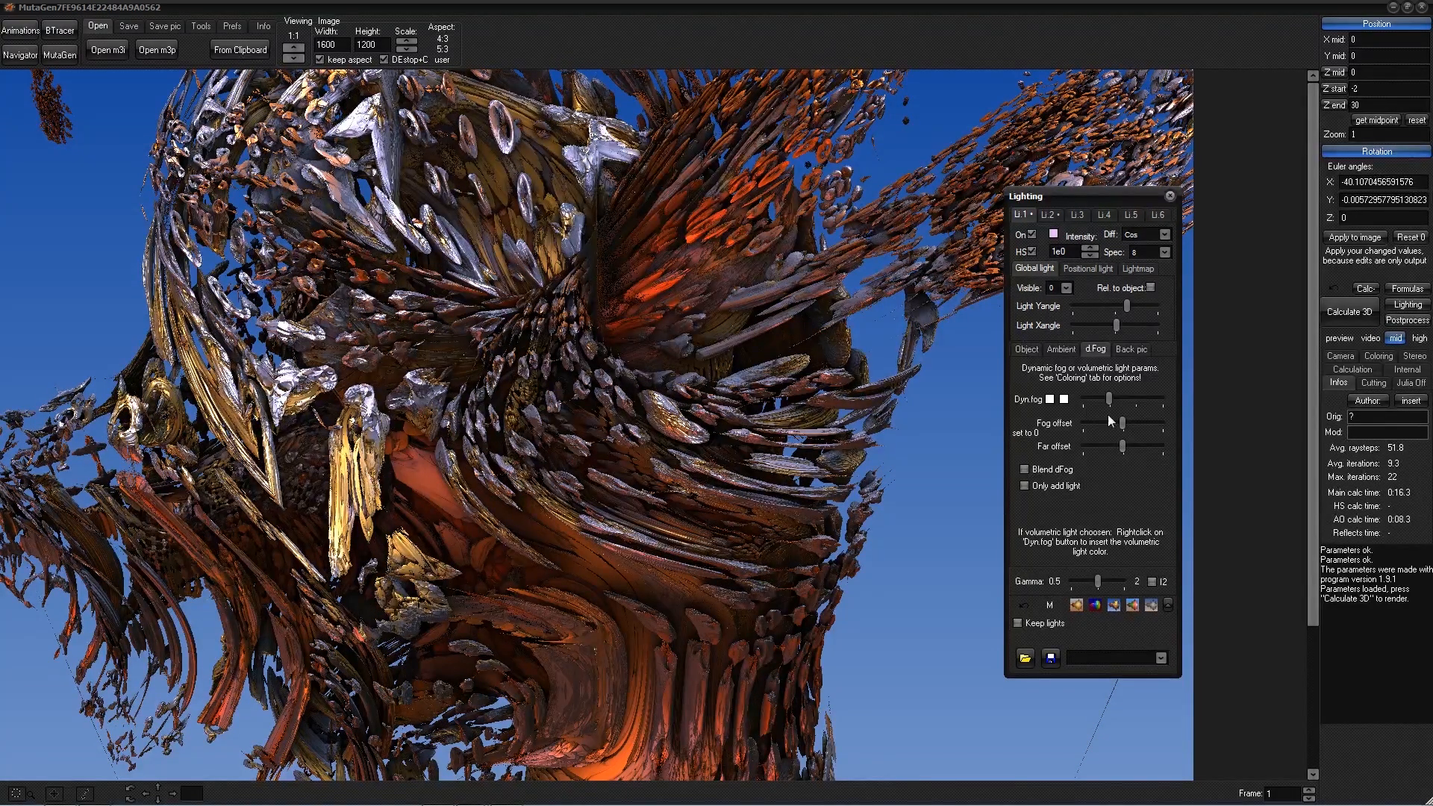
- Display the object color settings, and check light 2's on state and color while keeping its current color
left_click(1028, 349)
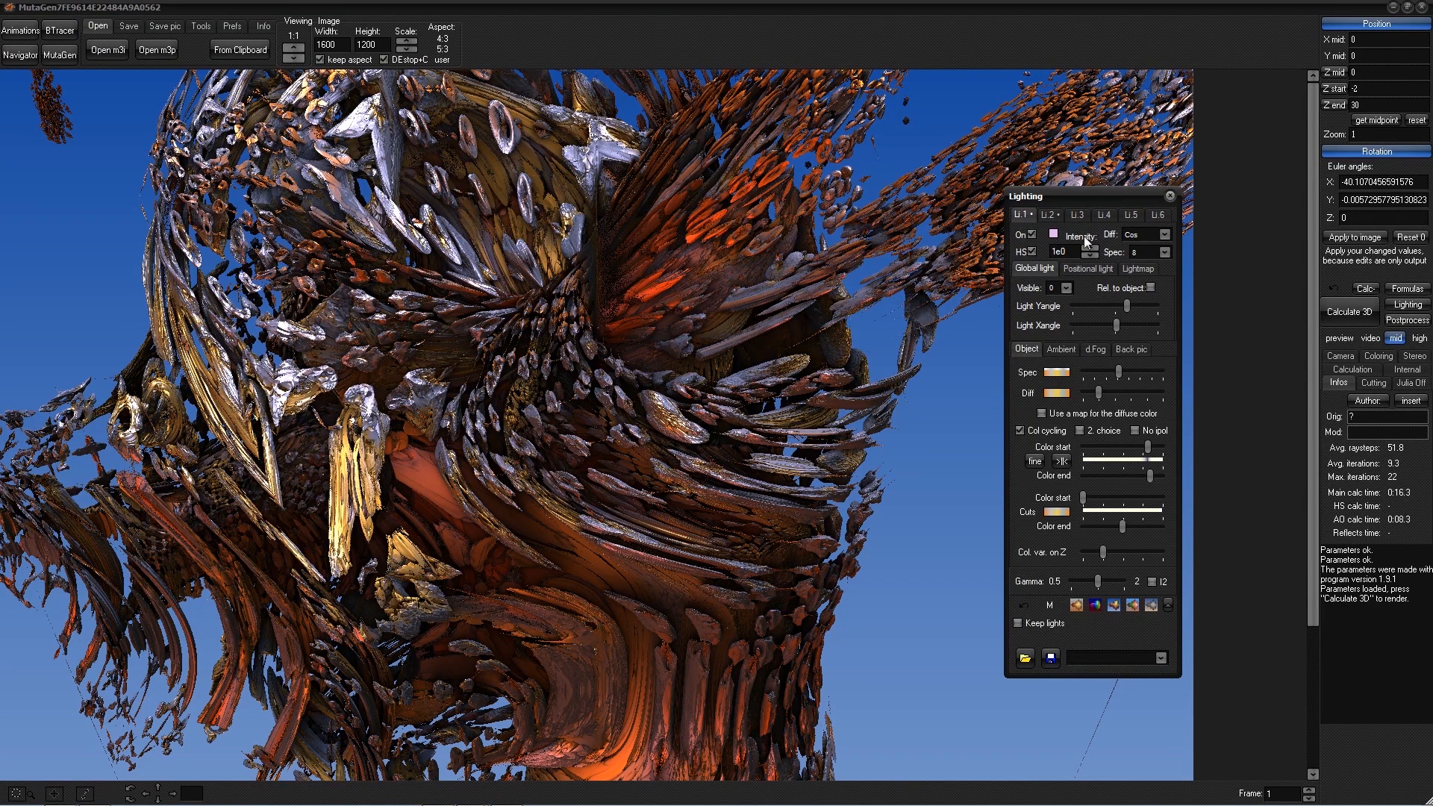
left_click(1052, 216)
left_click(1032, 233)
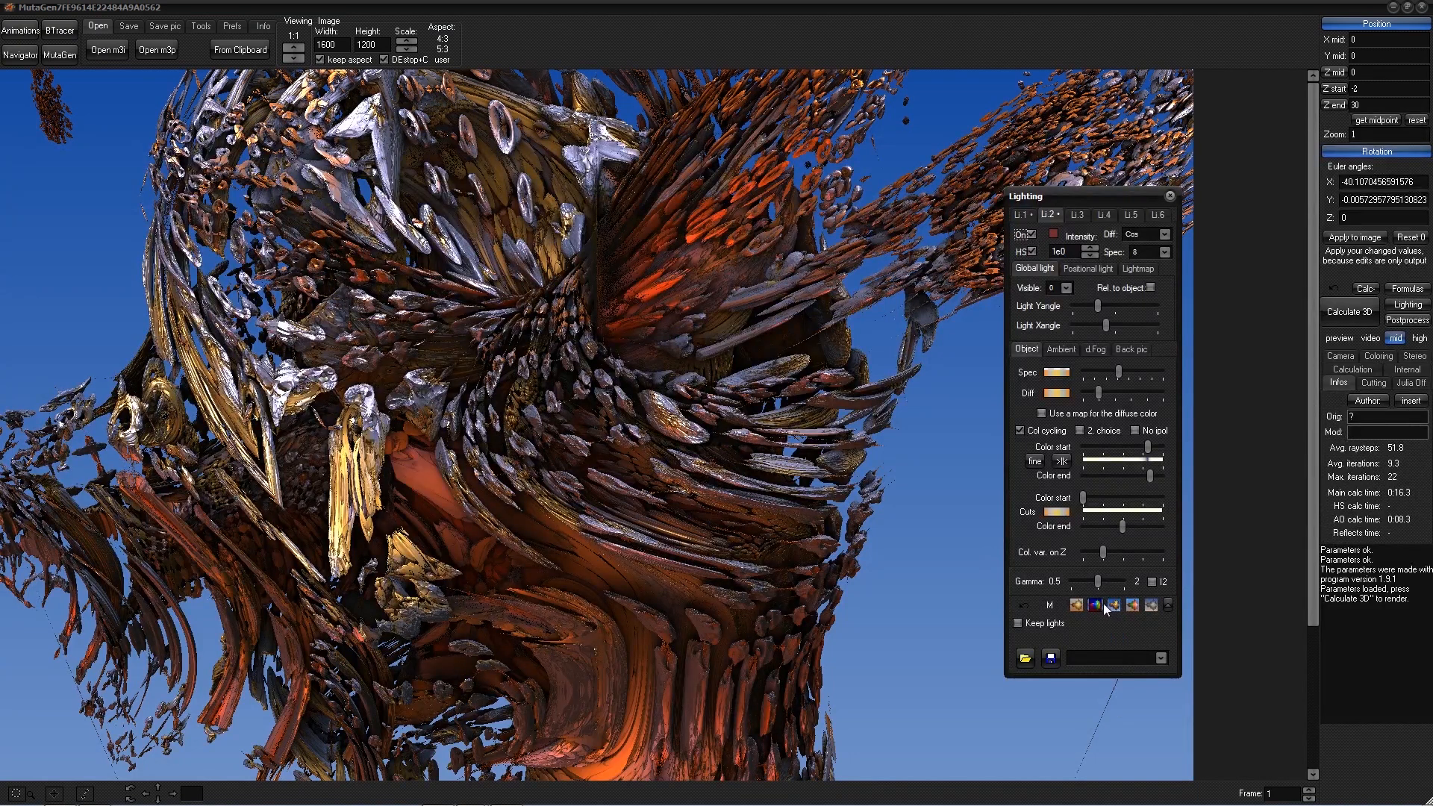
left_click(1053, 234)
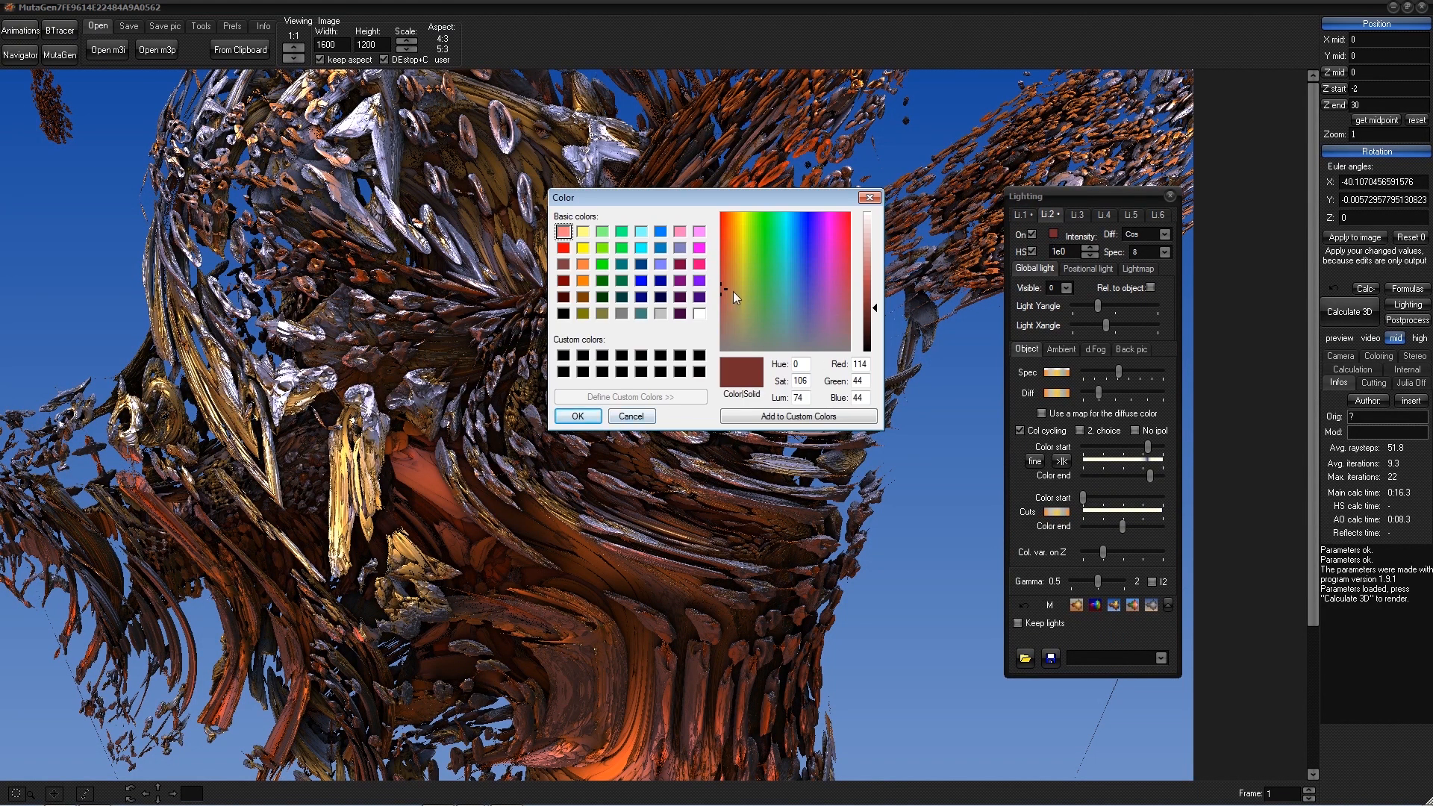
left_click(578, 416)
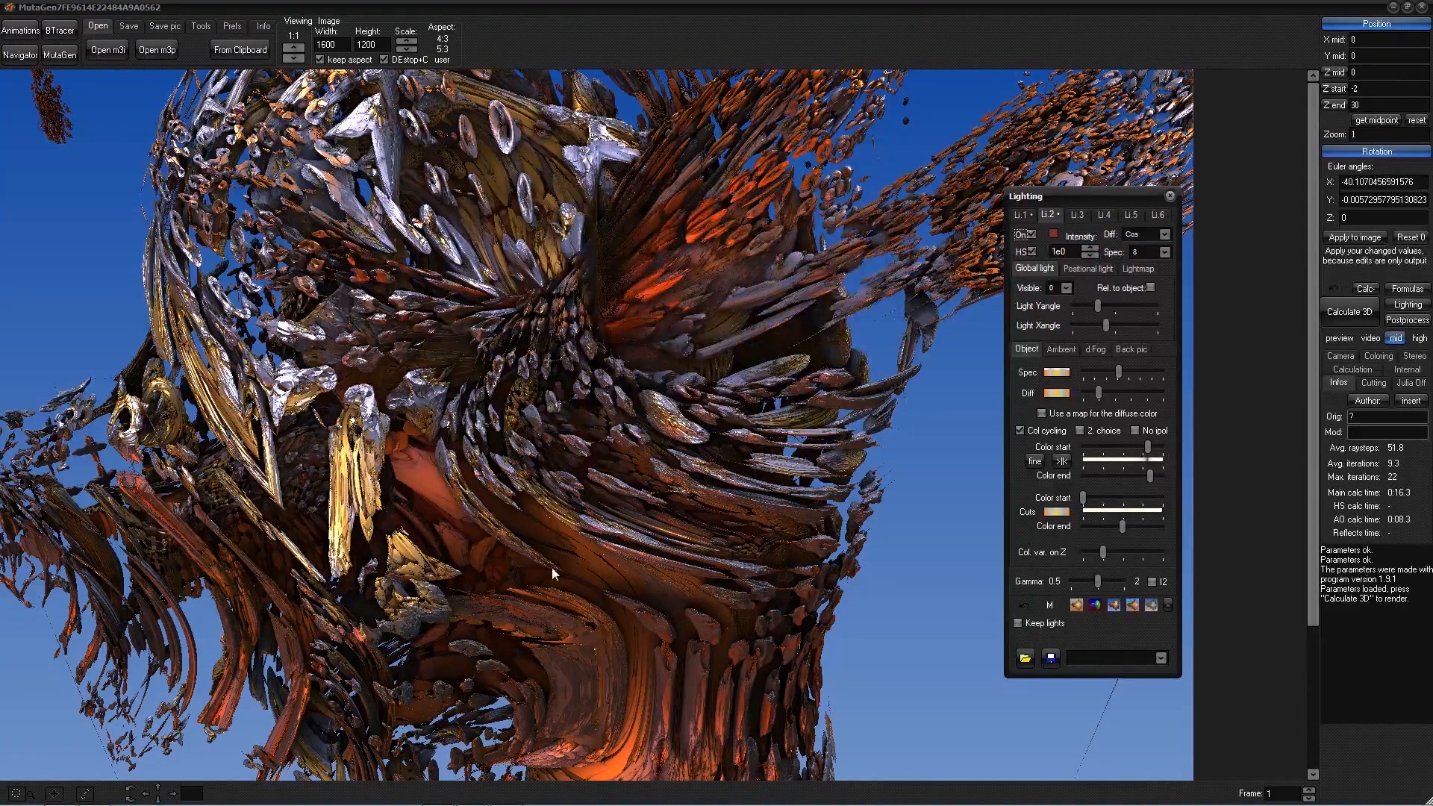
- Turn on light 3, keeping its white color
left_click(1081, 214)
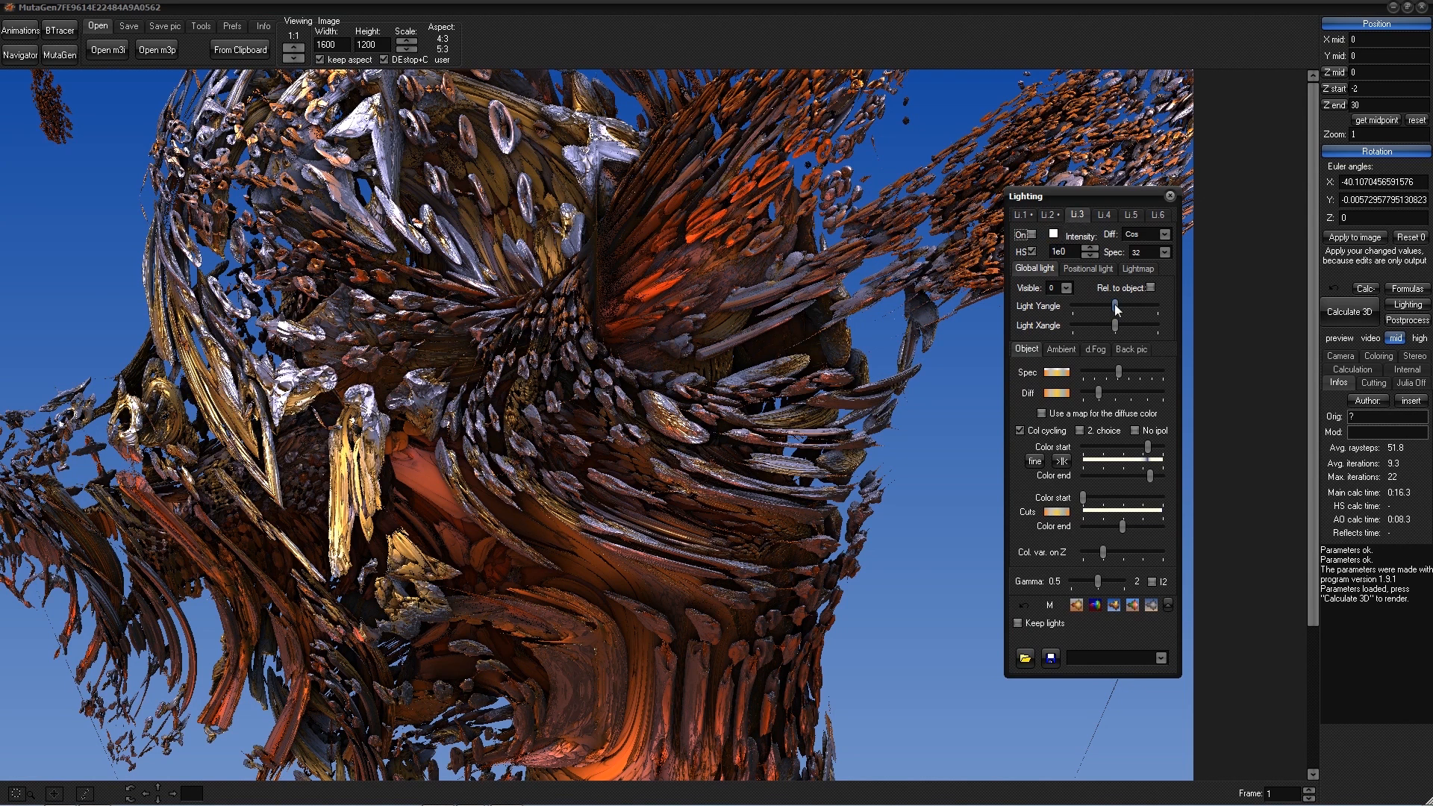
left_click(1053, 234)
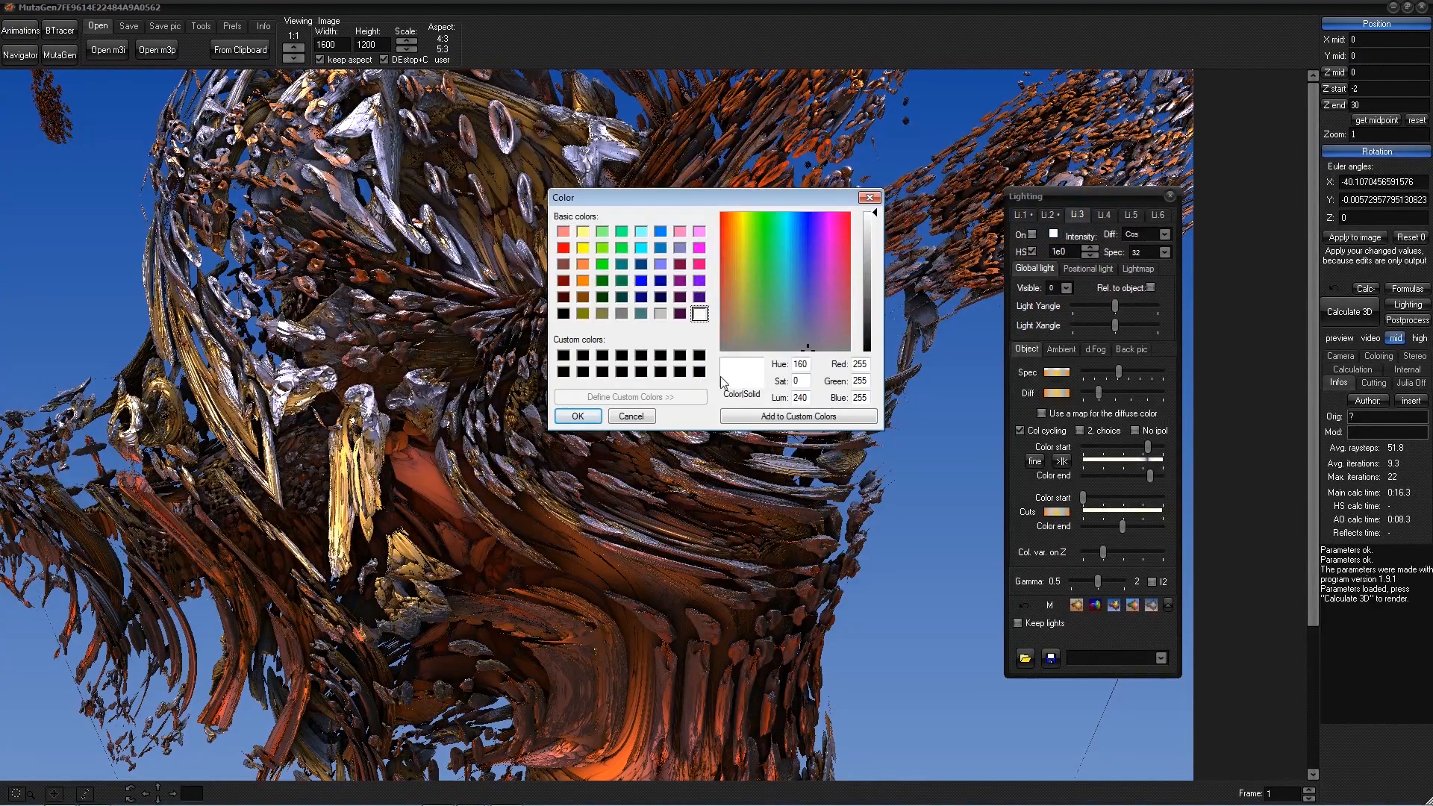
left_click(577, 415)
left_click(1031, 235)
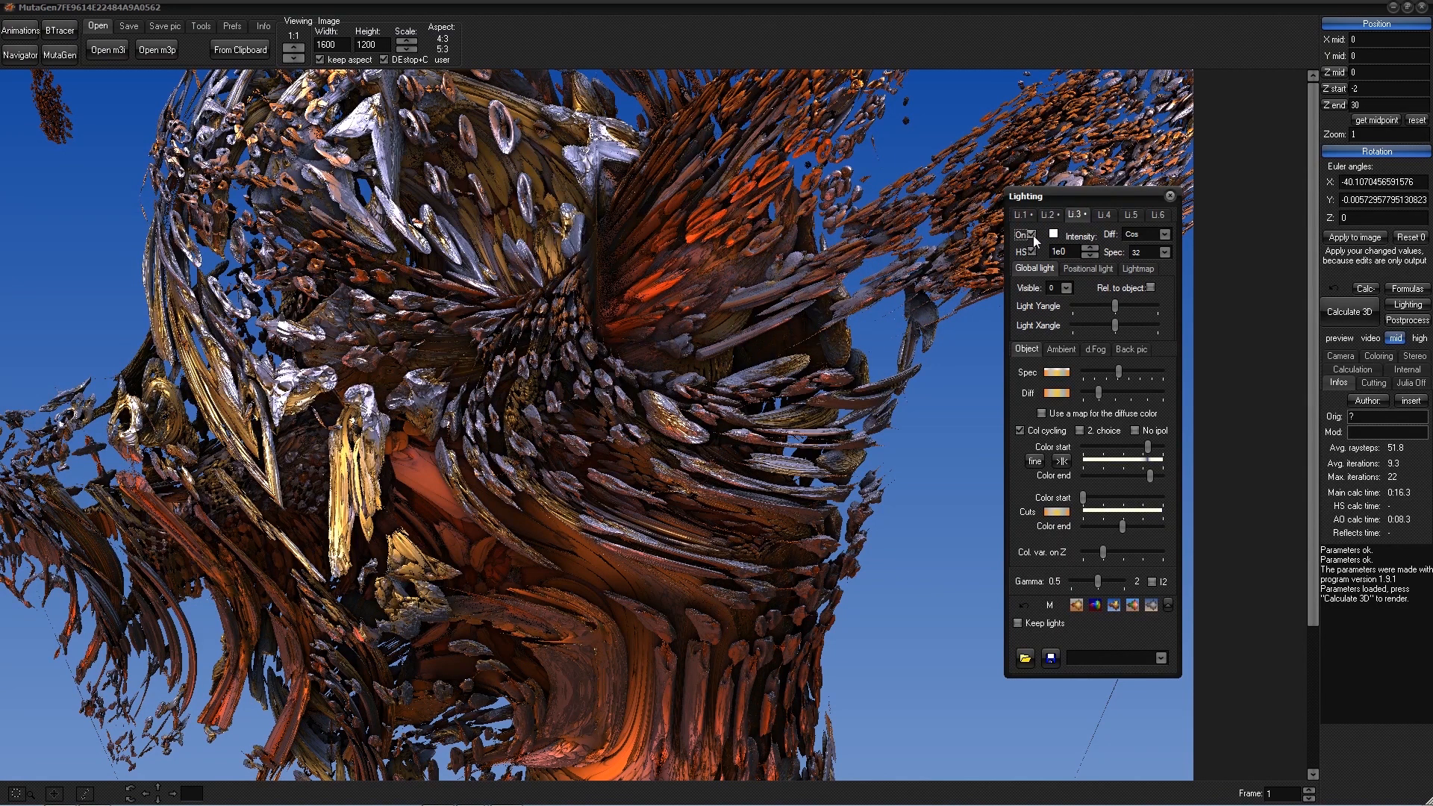
- Make light 3 a positional light, try out its position sliders on the render, and switch the light off
left_click(1082, 270)
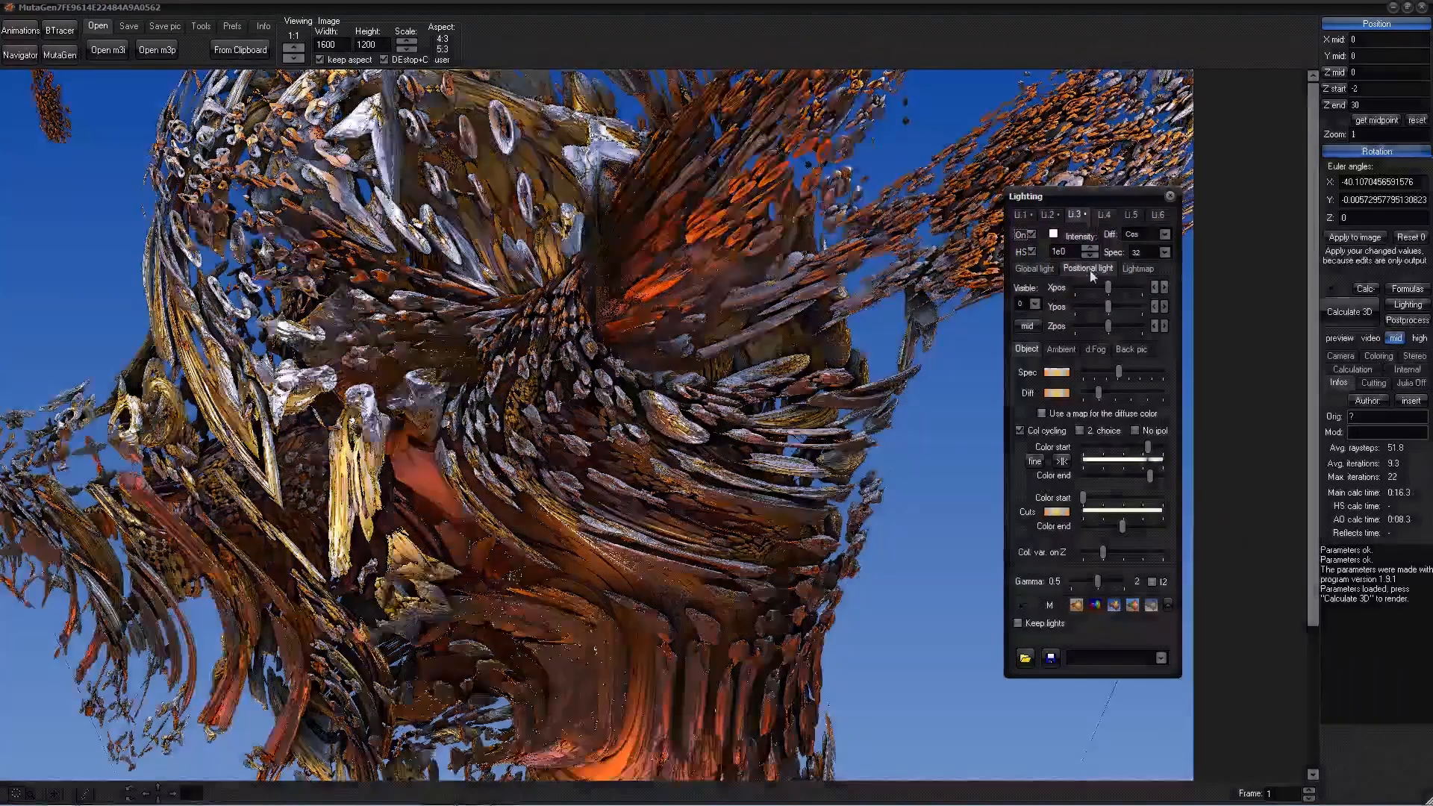
left_click(1120, 290)
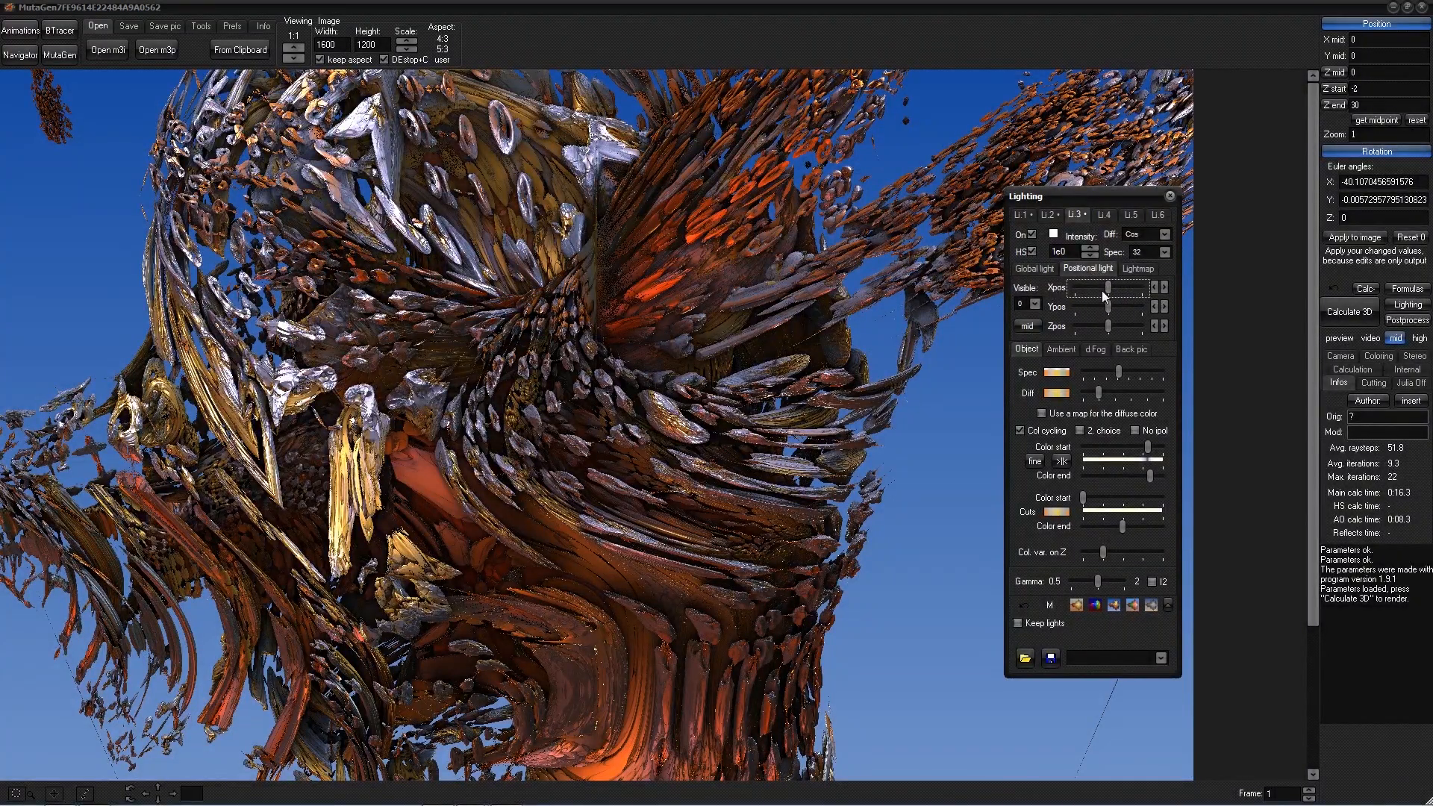
left_click_drag(1110, 288, 1085, 326)
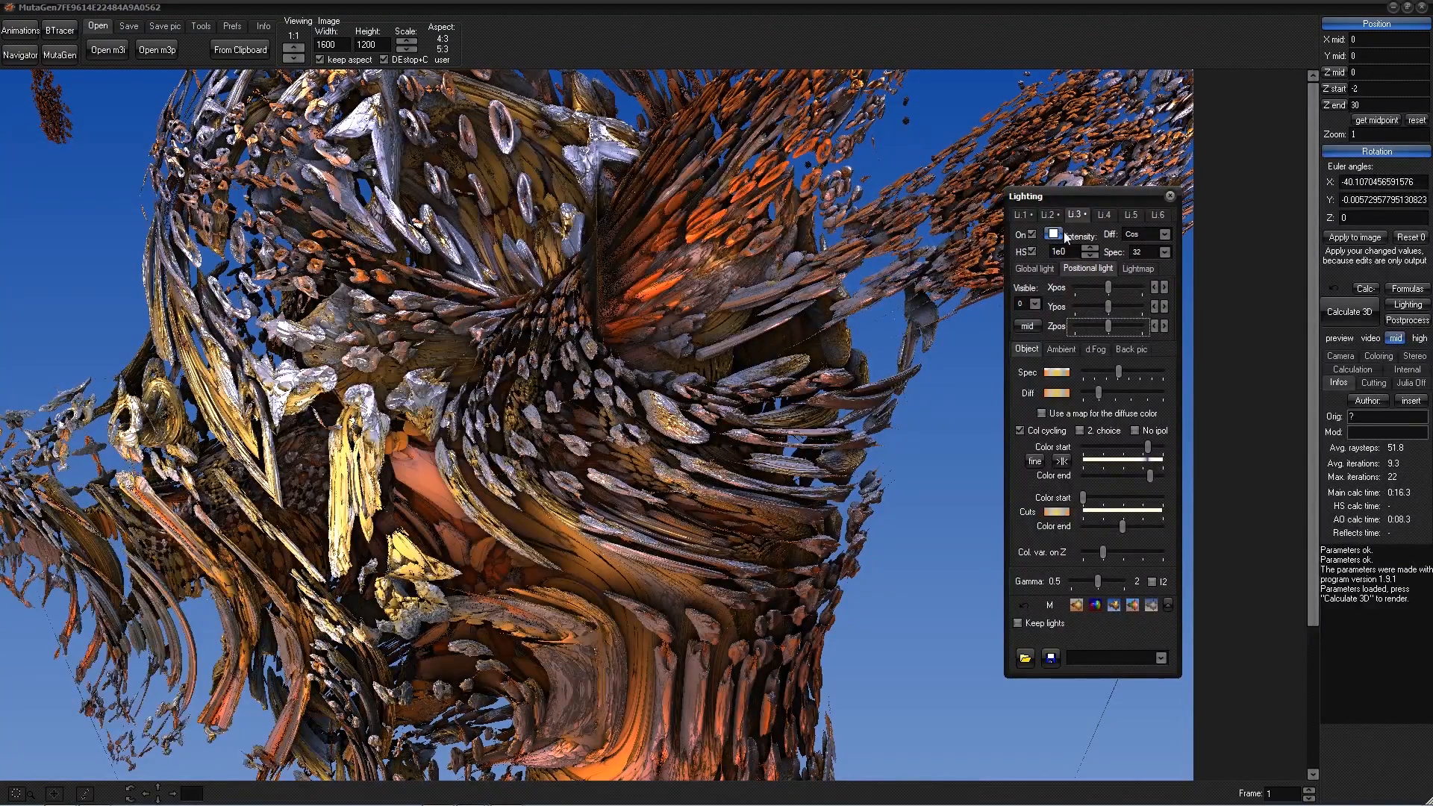
left_click(1080, 212)
left_click(1033, 234)
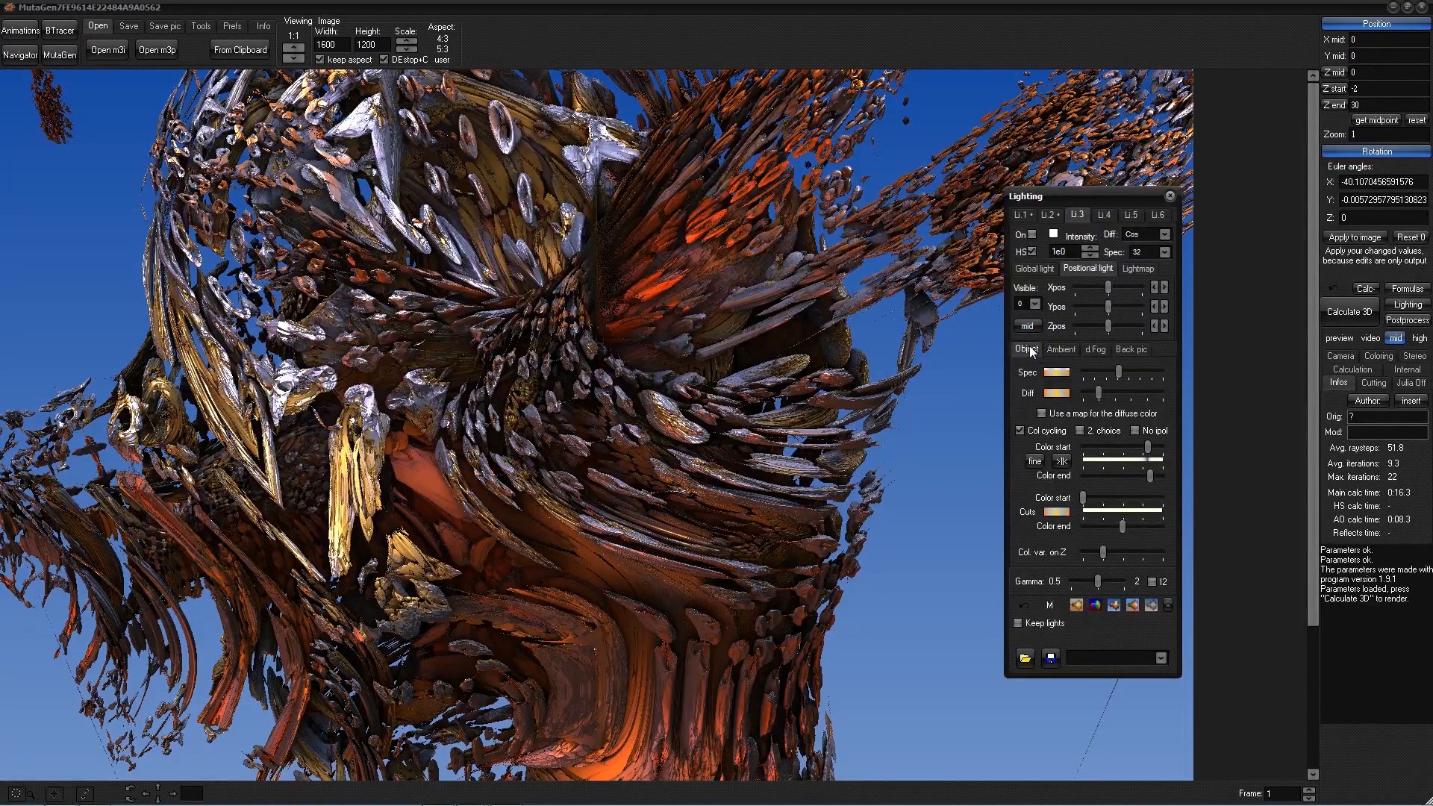
- Open the object's diffuse color gradient and set the first stop's diffuse color to violet with red 120, green 77 and blue 200
left_click(1057, 394)
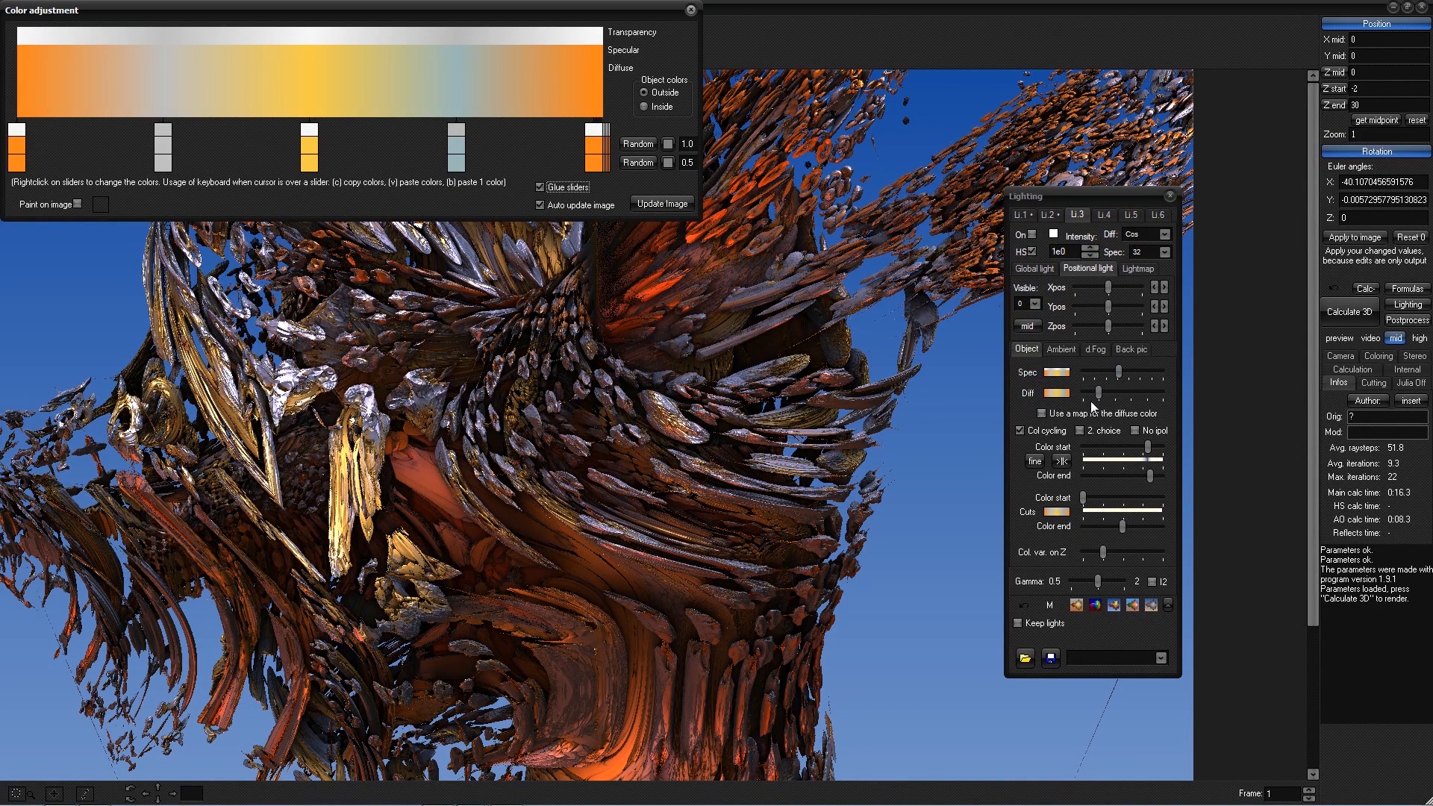
mouse_move(1100, 395)
left_mouse_down()
mouse_move(1142, 399)
mouse_move(1099, 395)
left_mouse_up()
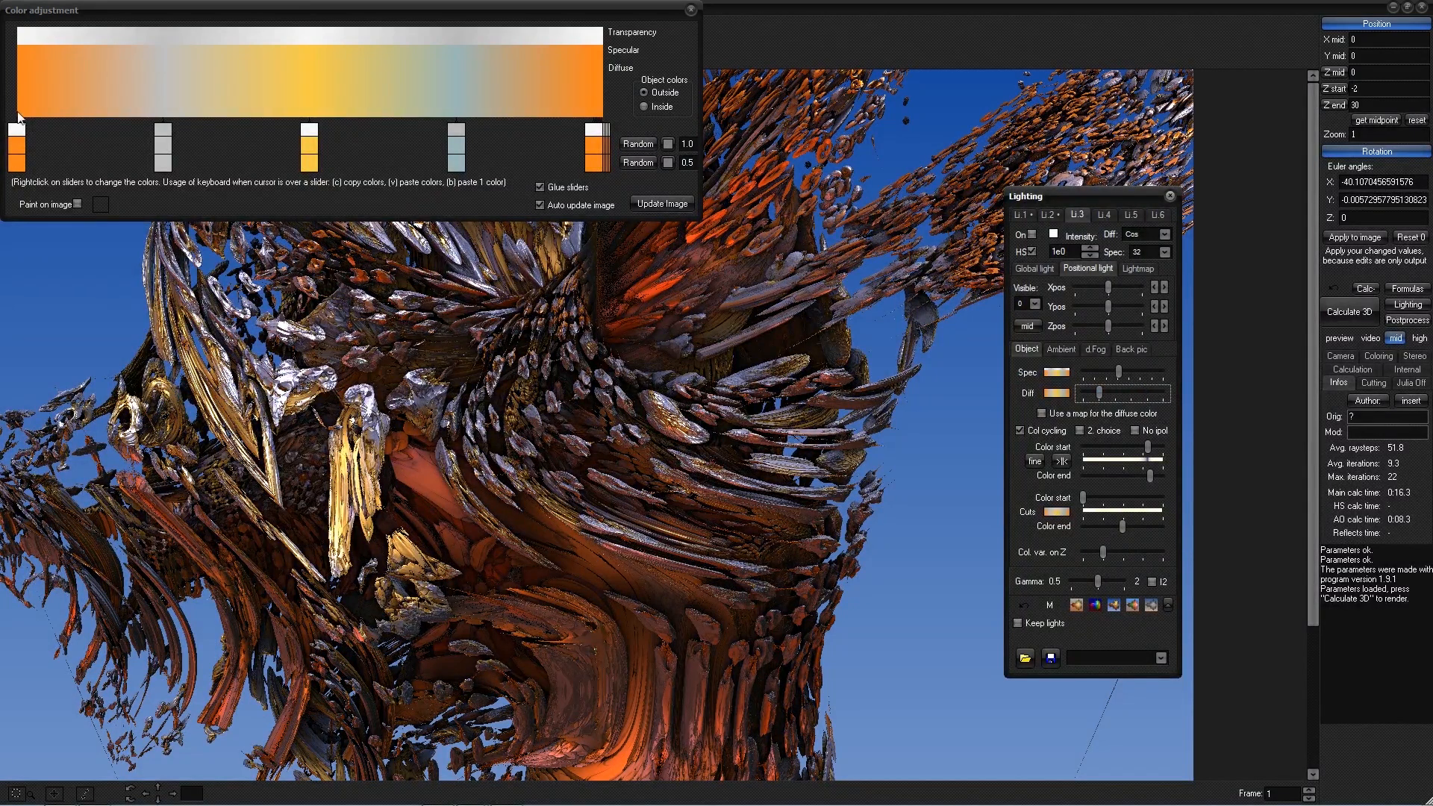
left_click_drag(149, 17, 236, 58)
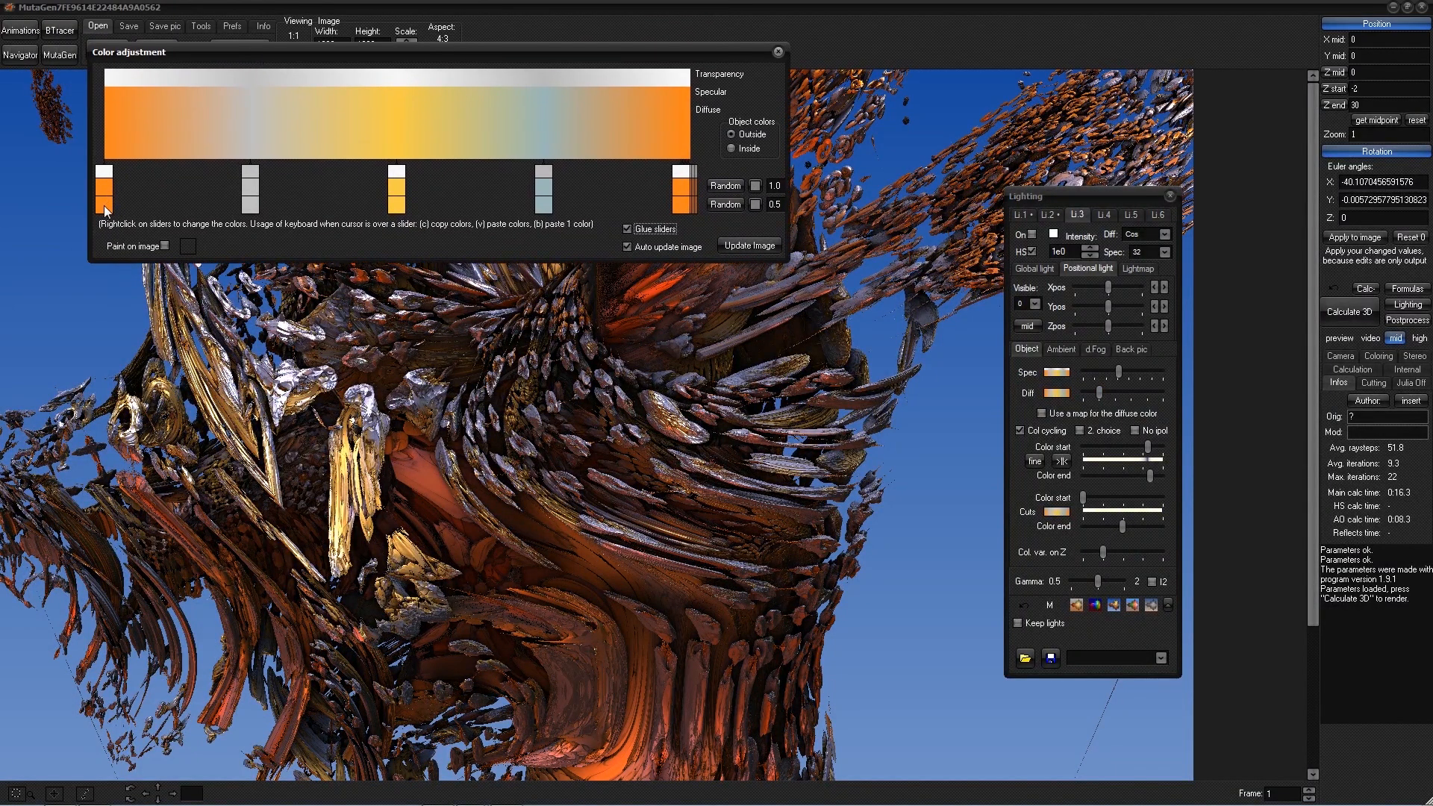
mouse_move(105, 173)
right_click(107, 209)
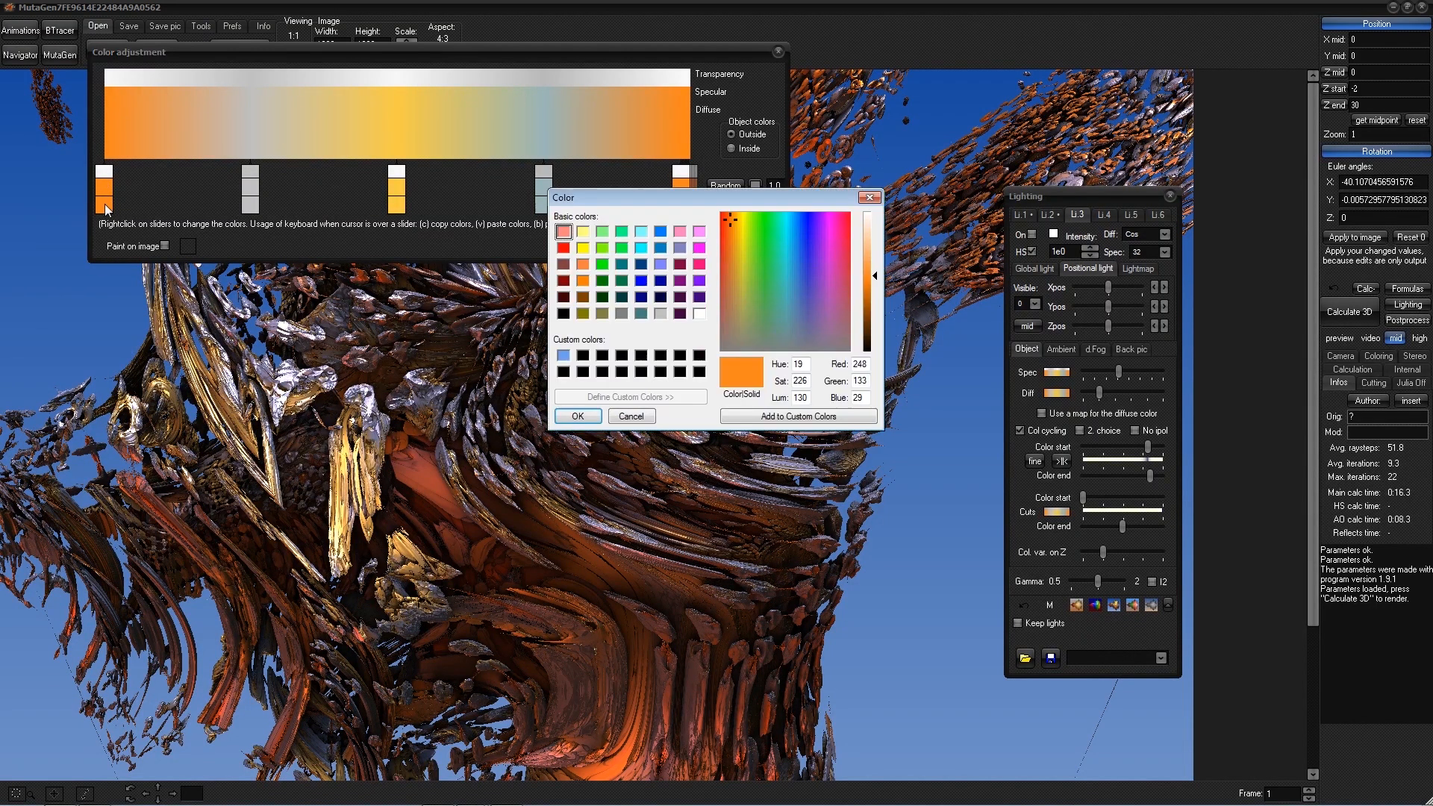
left_click(787, 288)
left_click(812, 279)
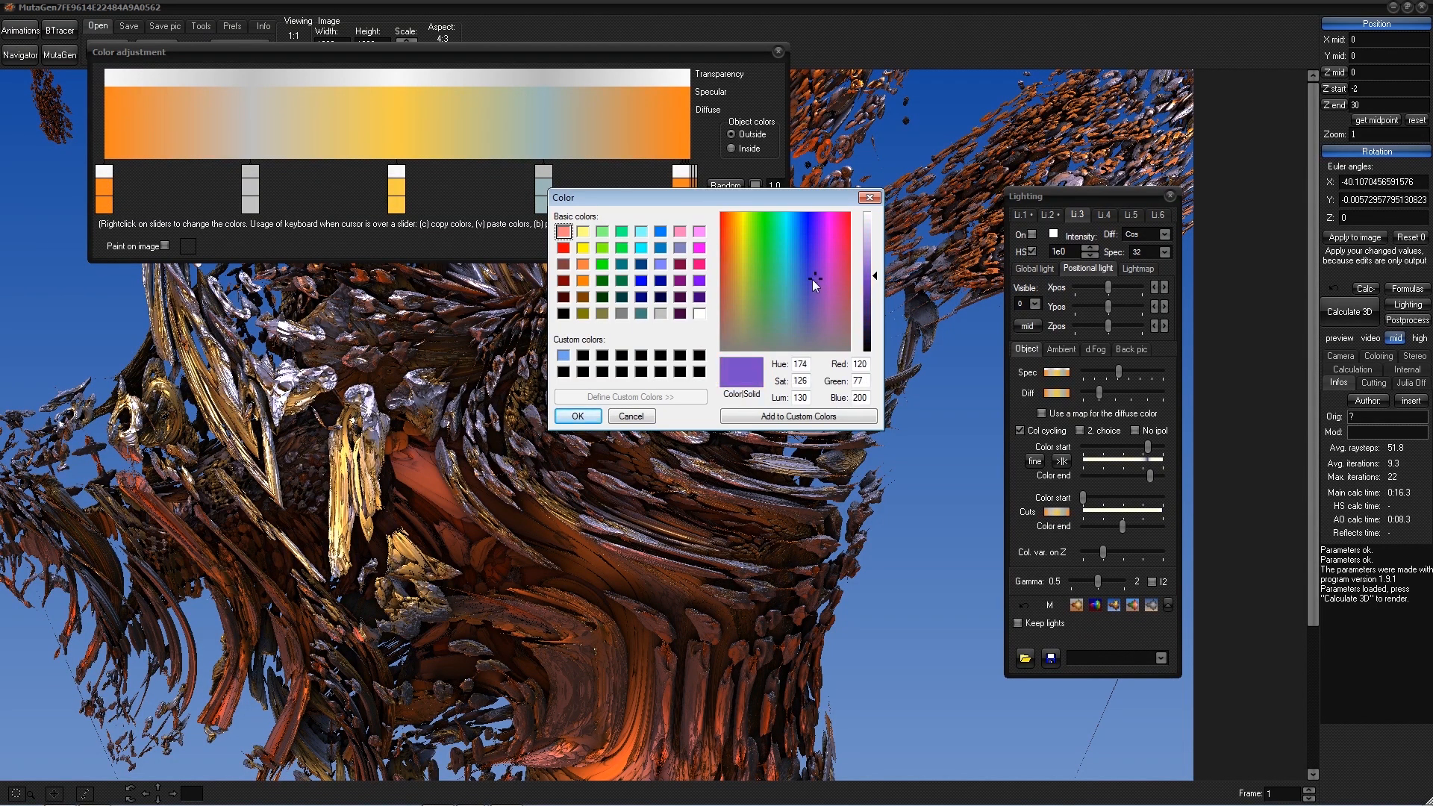
left_click(578, 416)
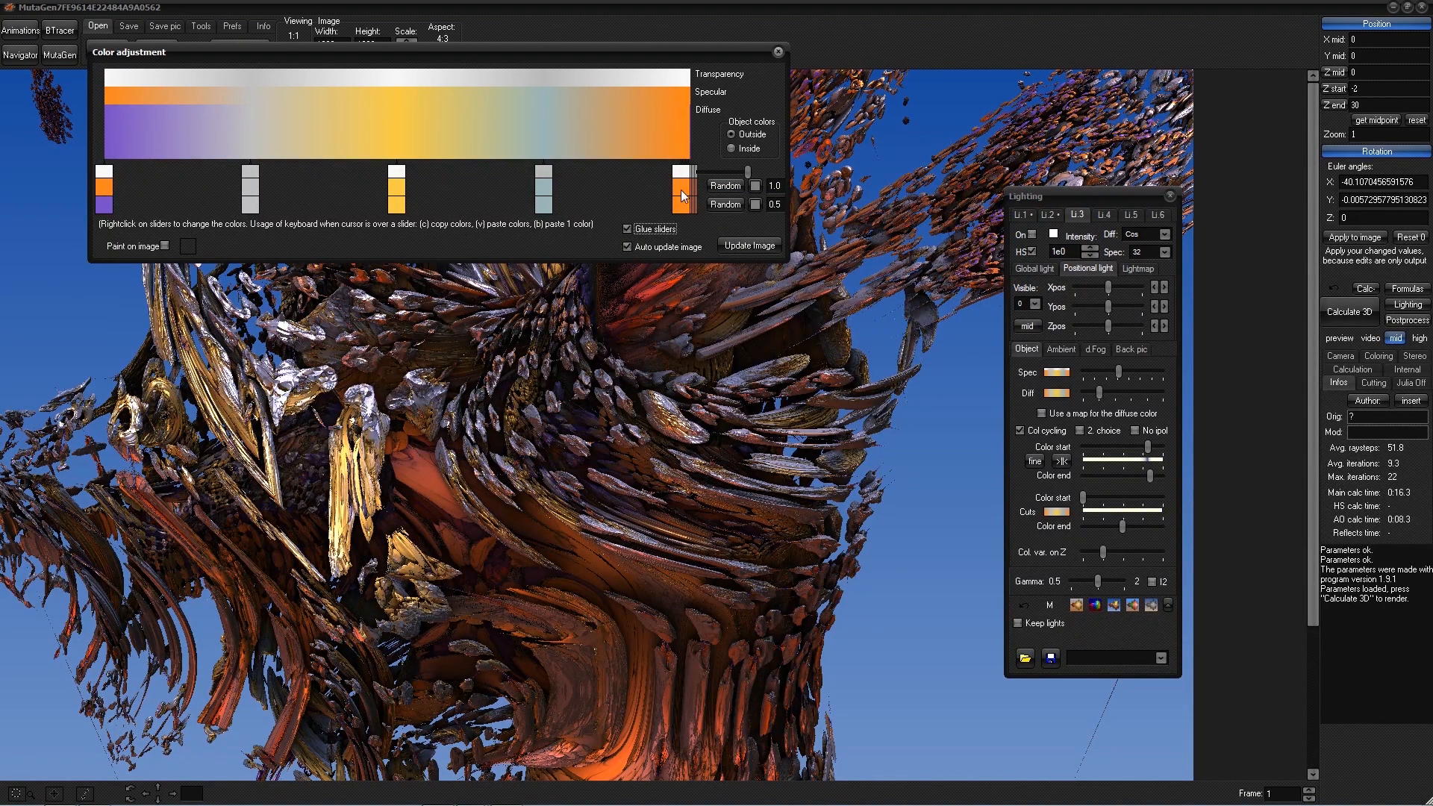
- Pull the stacked orange stops away from the gradient's end and spread them out along it
left_click_drag(681, 188, 562, 192)
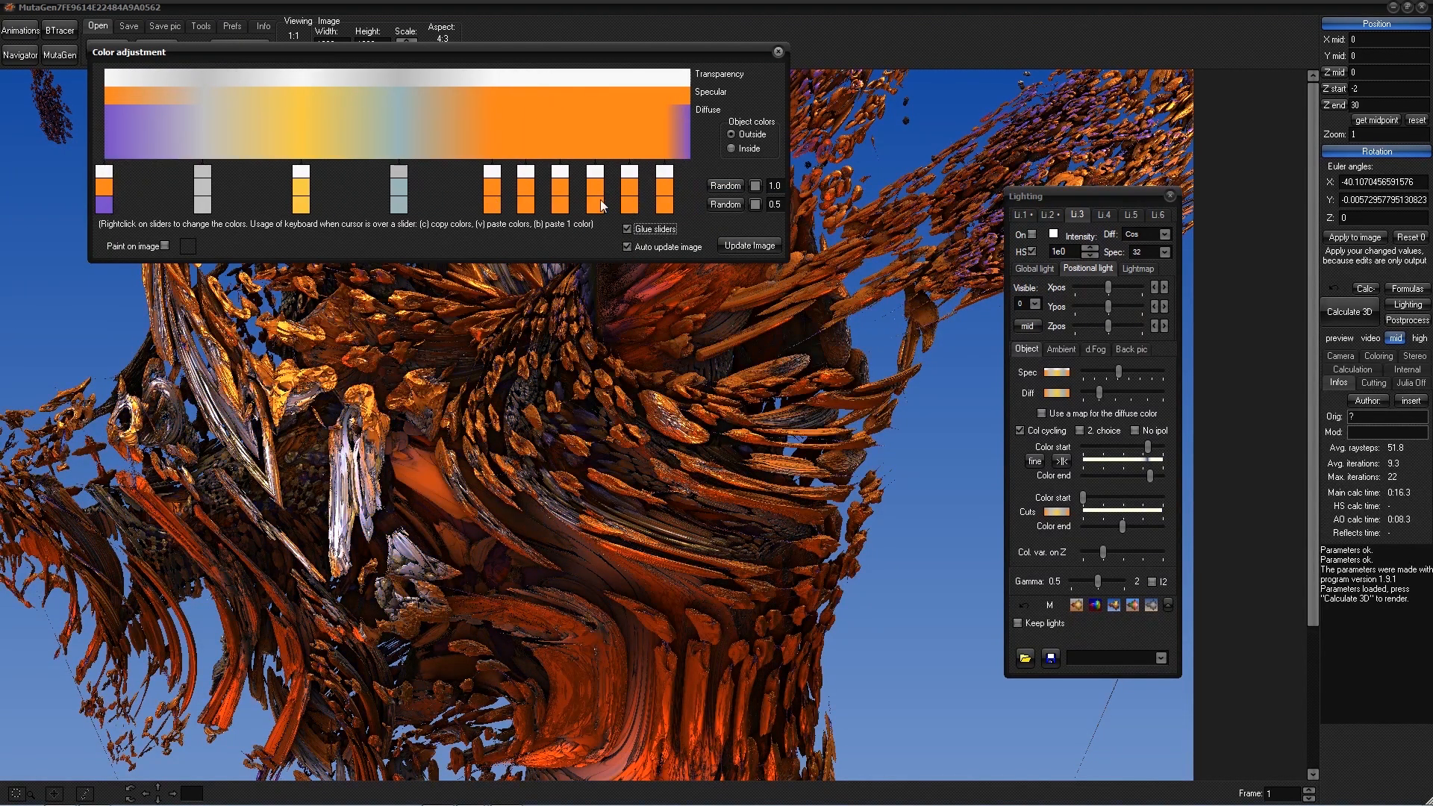
left_click_drag(496, 194, 558, 197)
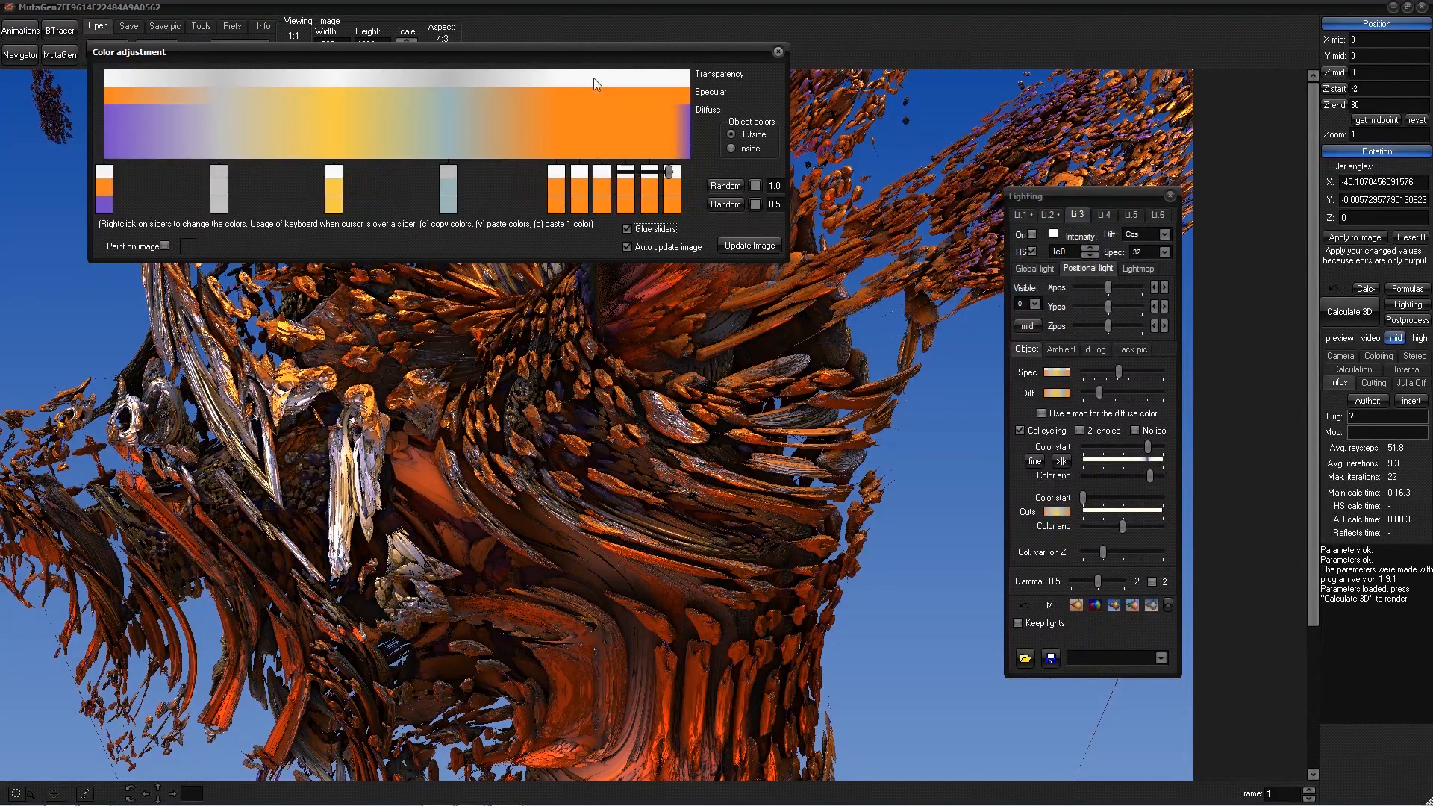
left_click_drag(598, 52, 1293, 41)
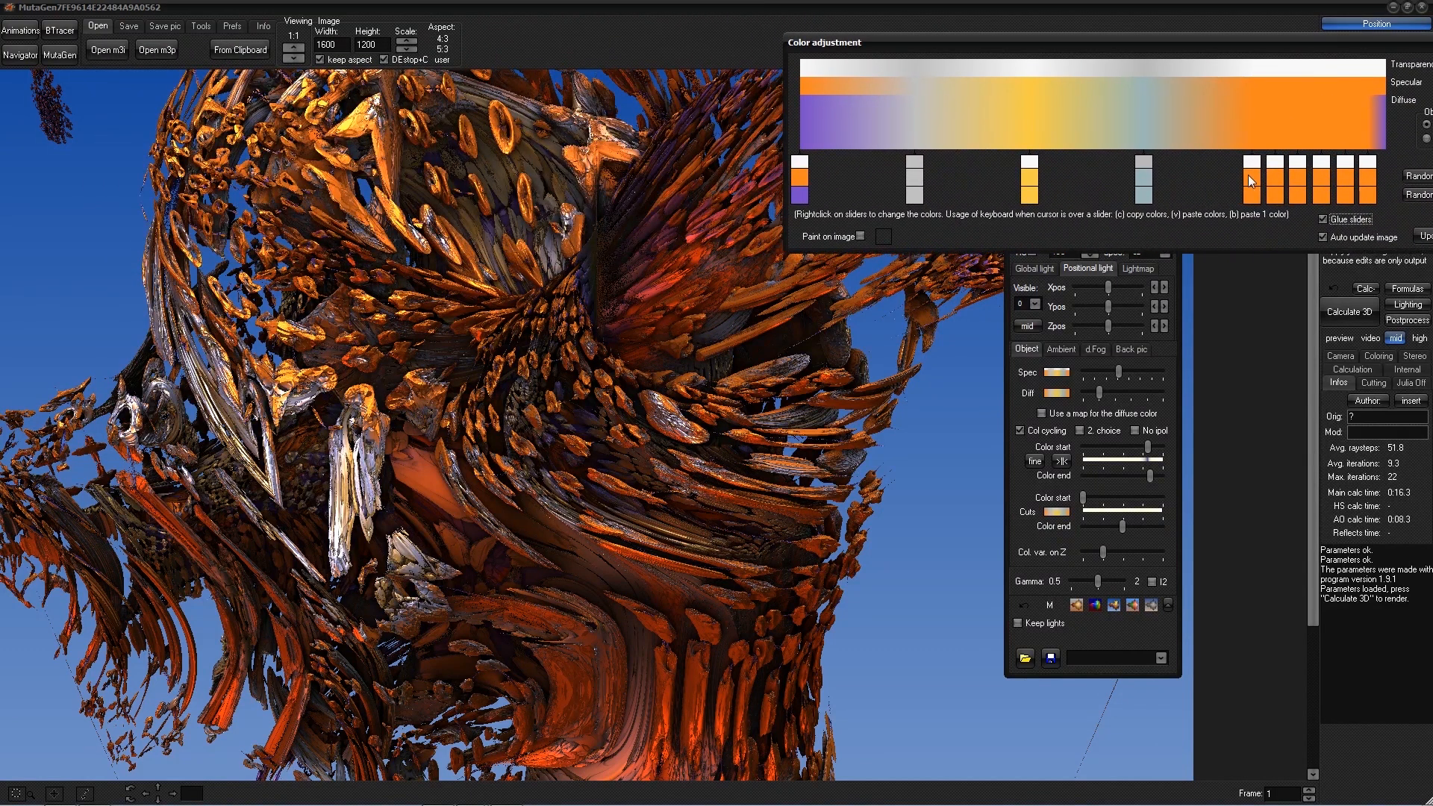
left_click_drag(1248, 175, 1215, 187)
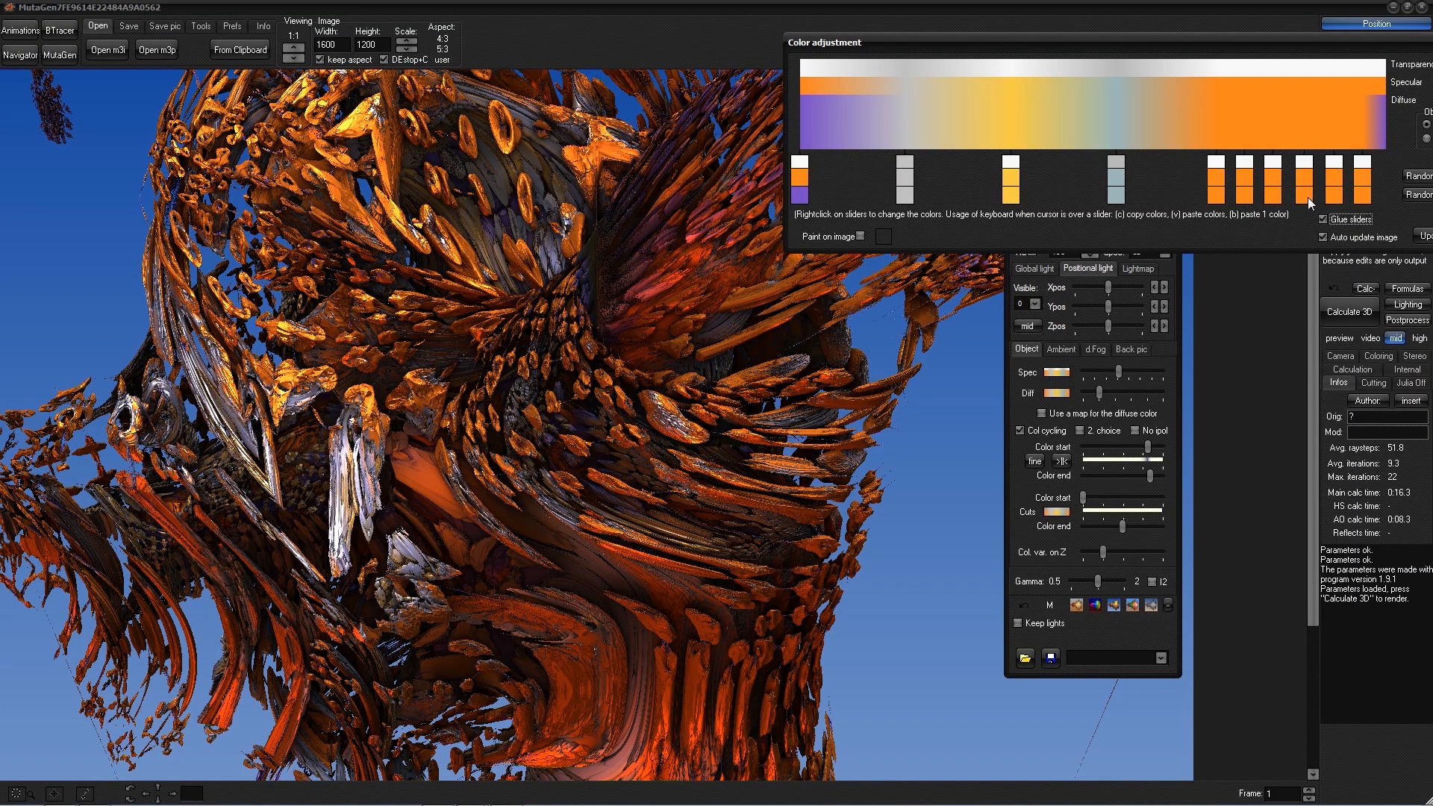
- Paste the gray stop's colors onto the fourth orange stop and the first stop's colors onto the last one, shifting both inward, and close the gradient editor
key("v")
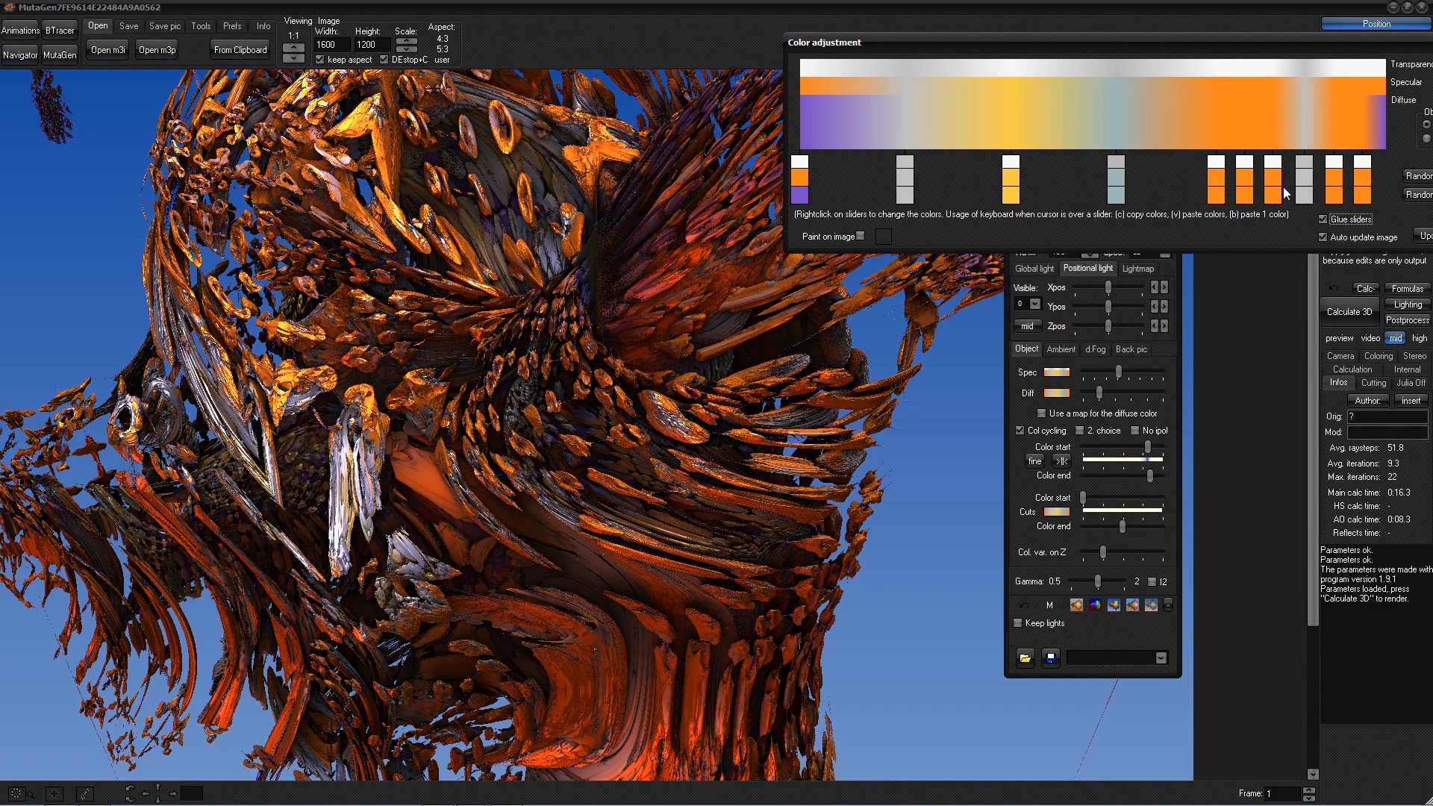
left_click_drag(1310, 185, 1276, 190)
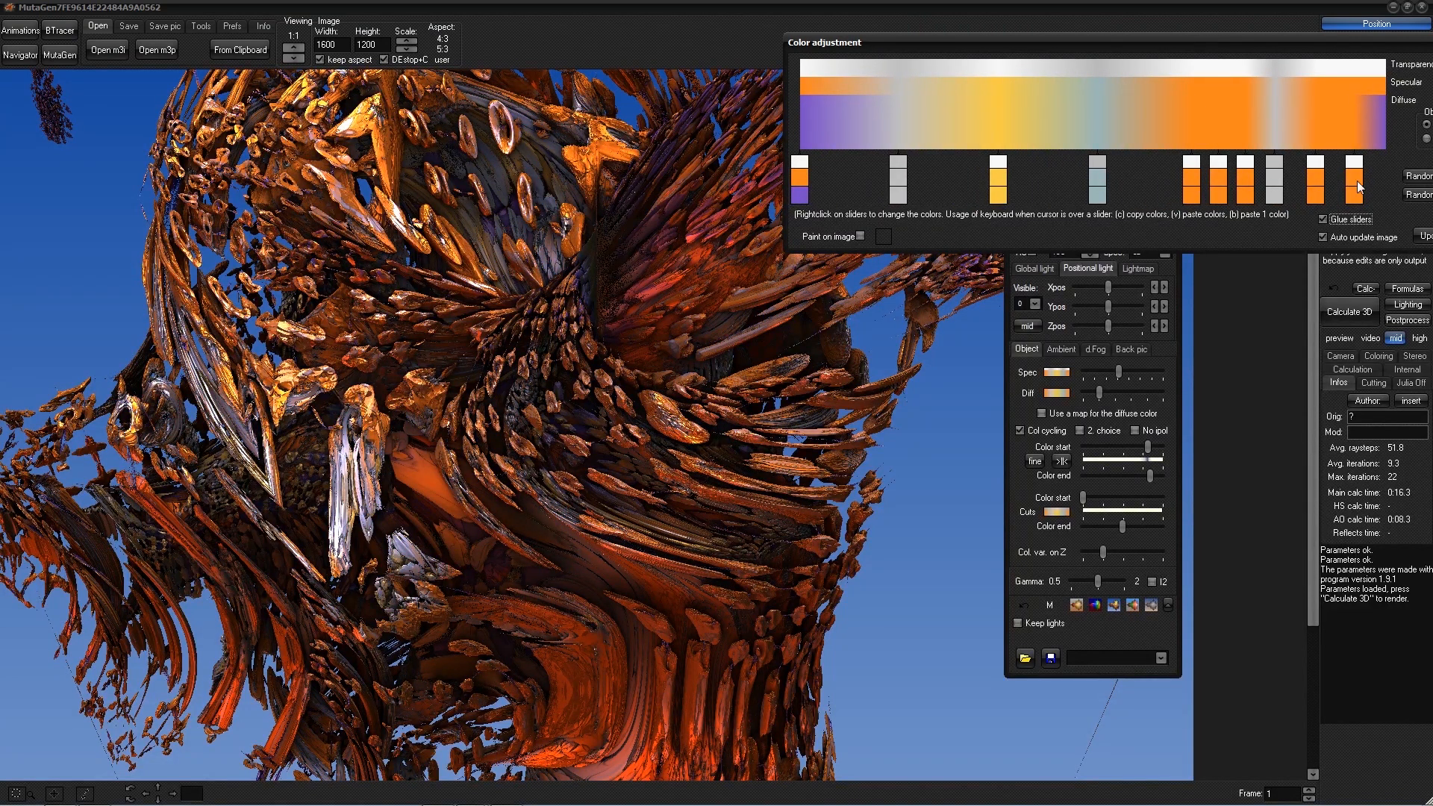
key("v")
left_click_drag(1357, 188, 1322, 185)
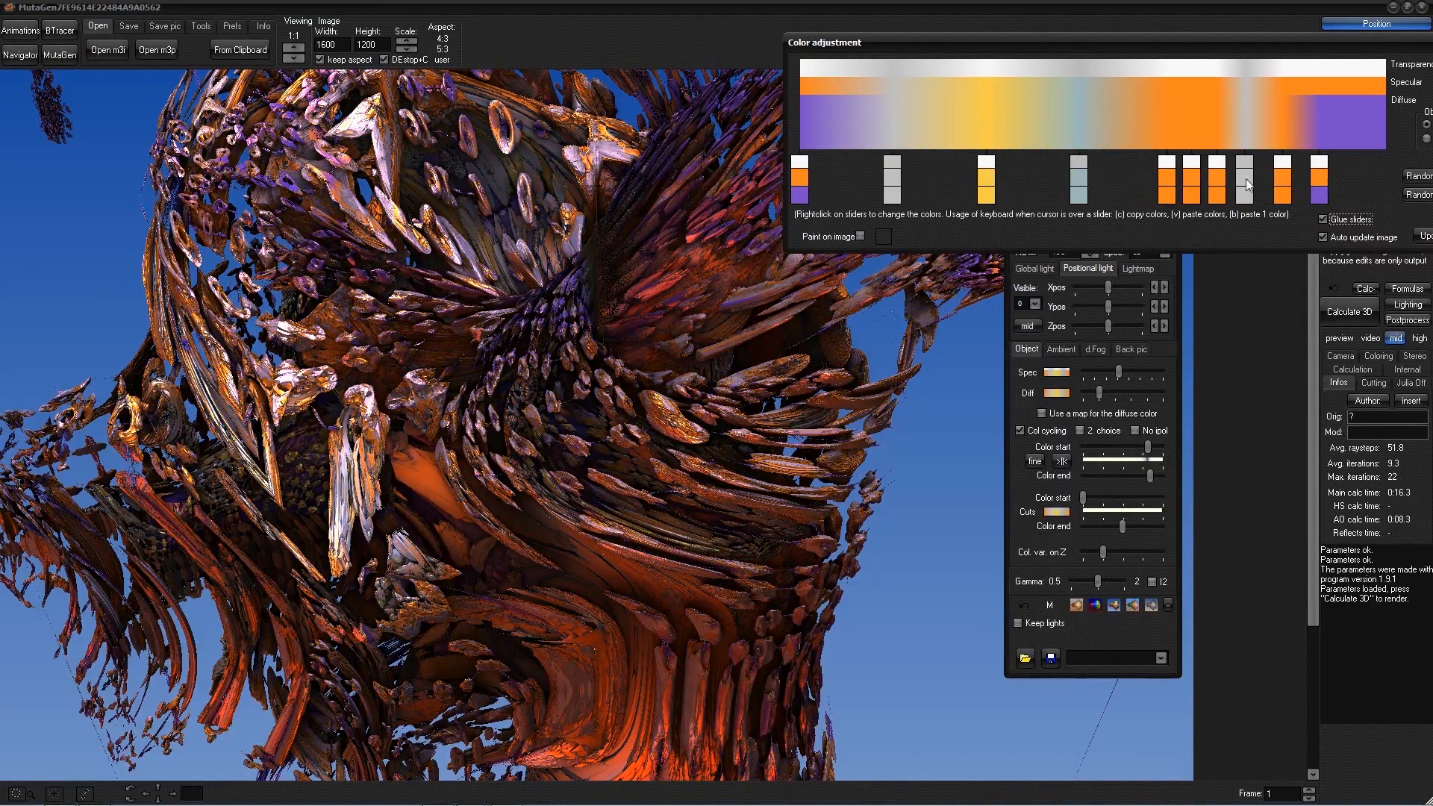
left_click_drag(1090, 46, 776, 110)
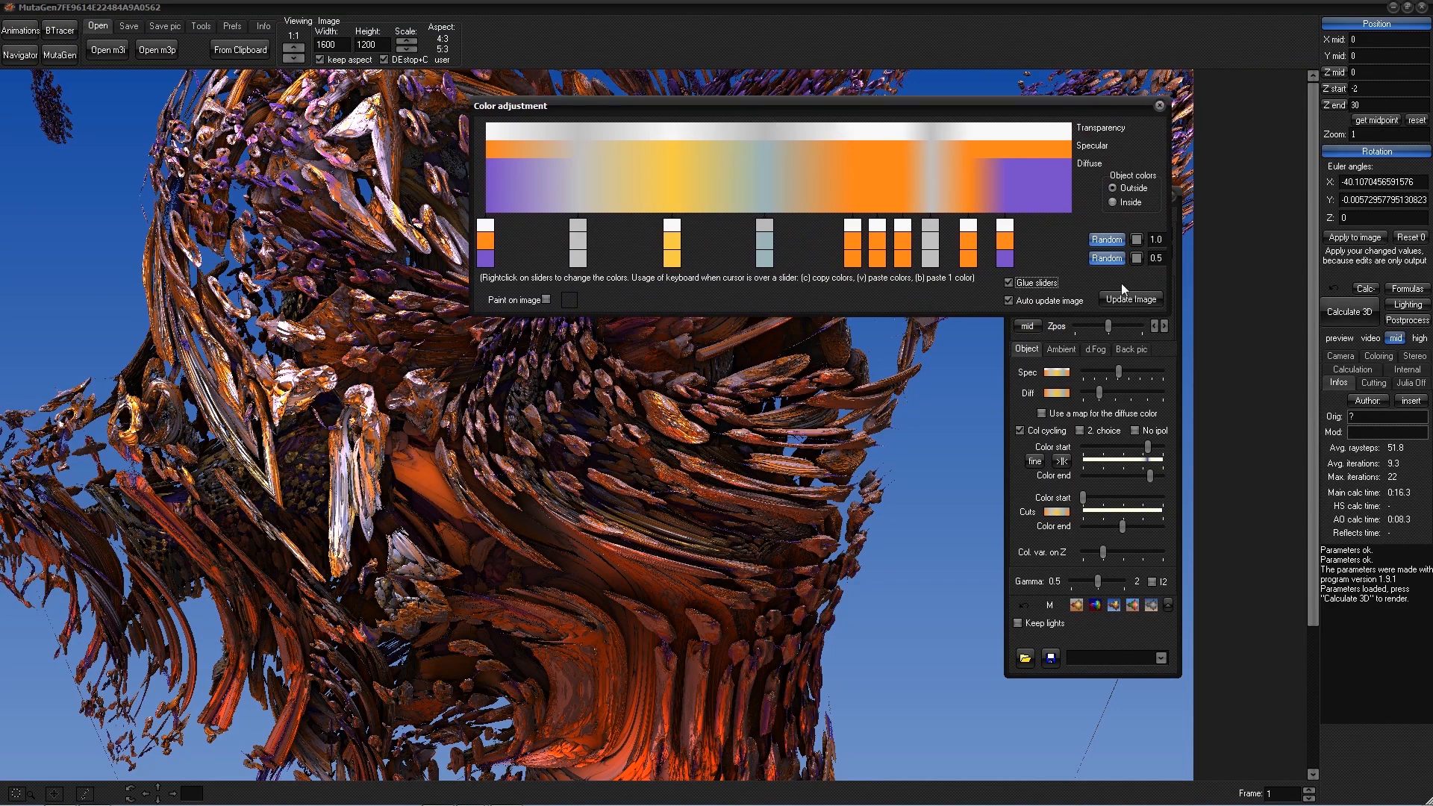
left_click(1159, 105)
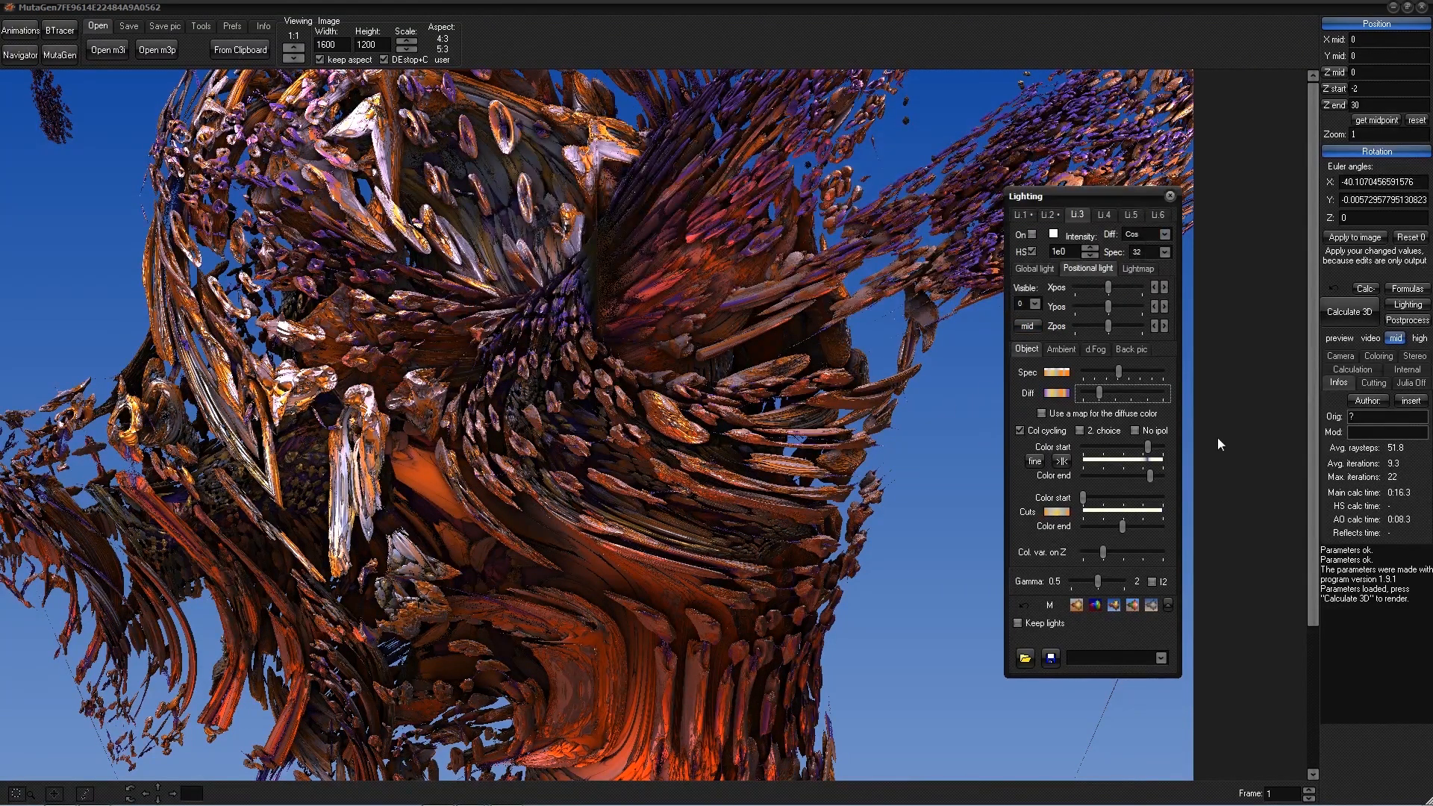
- Reopen the object color gradient and change the specular color of the third orange stop to cyan
left_click(1062, 375)
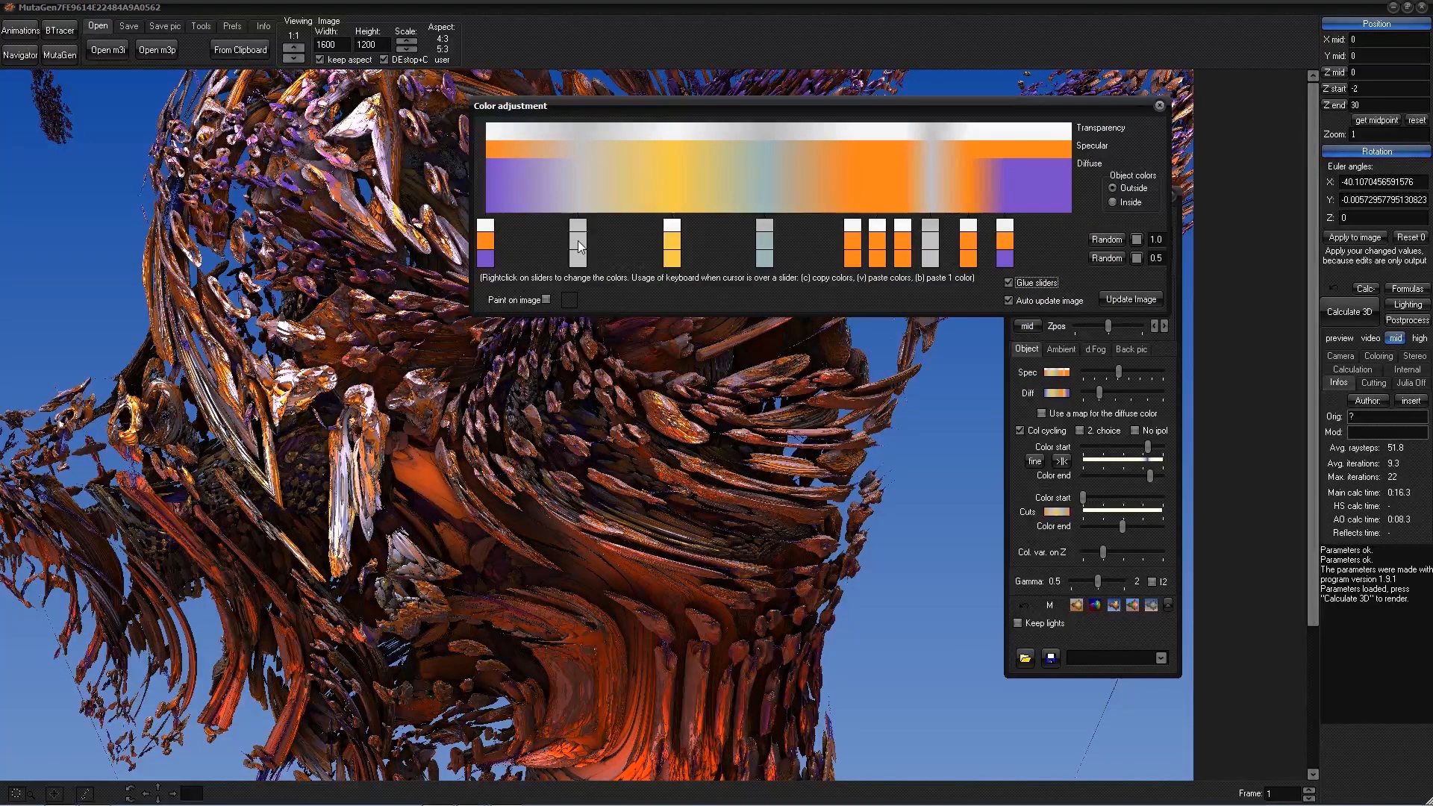
right_click(907, 241)
left_click(785, 256)
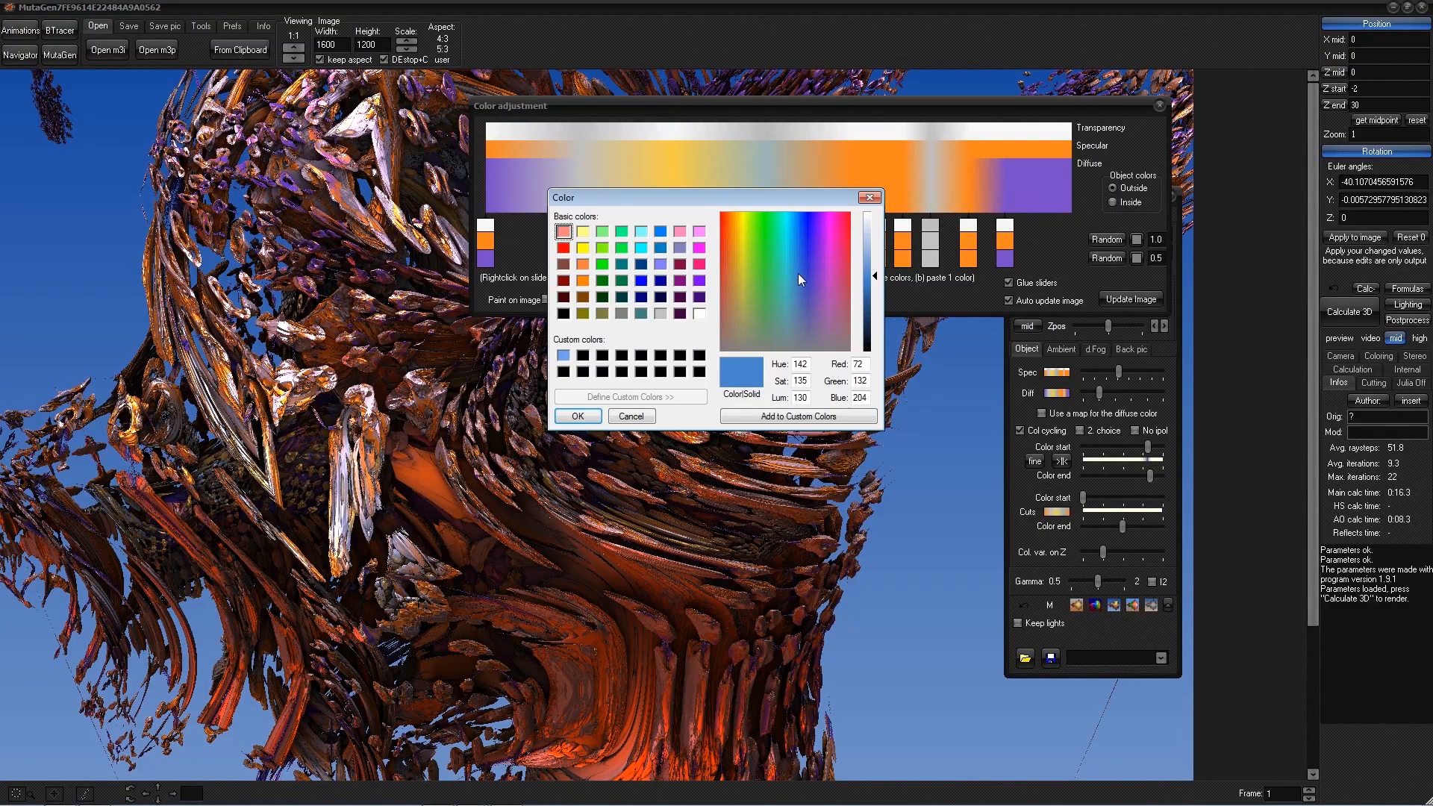
left_click(579, 415)
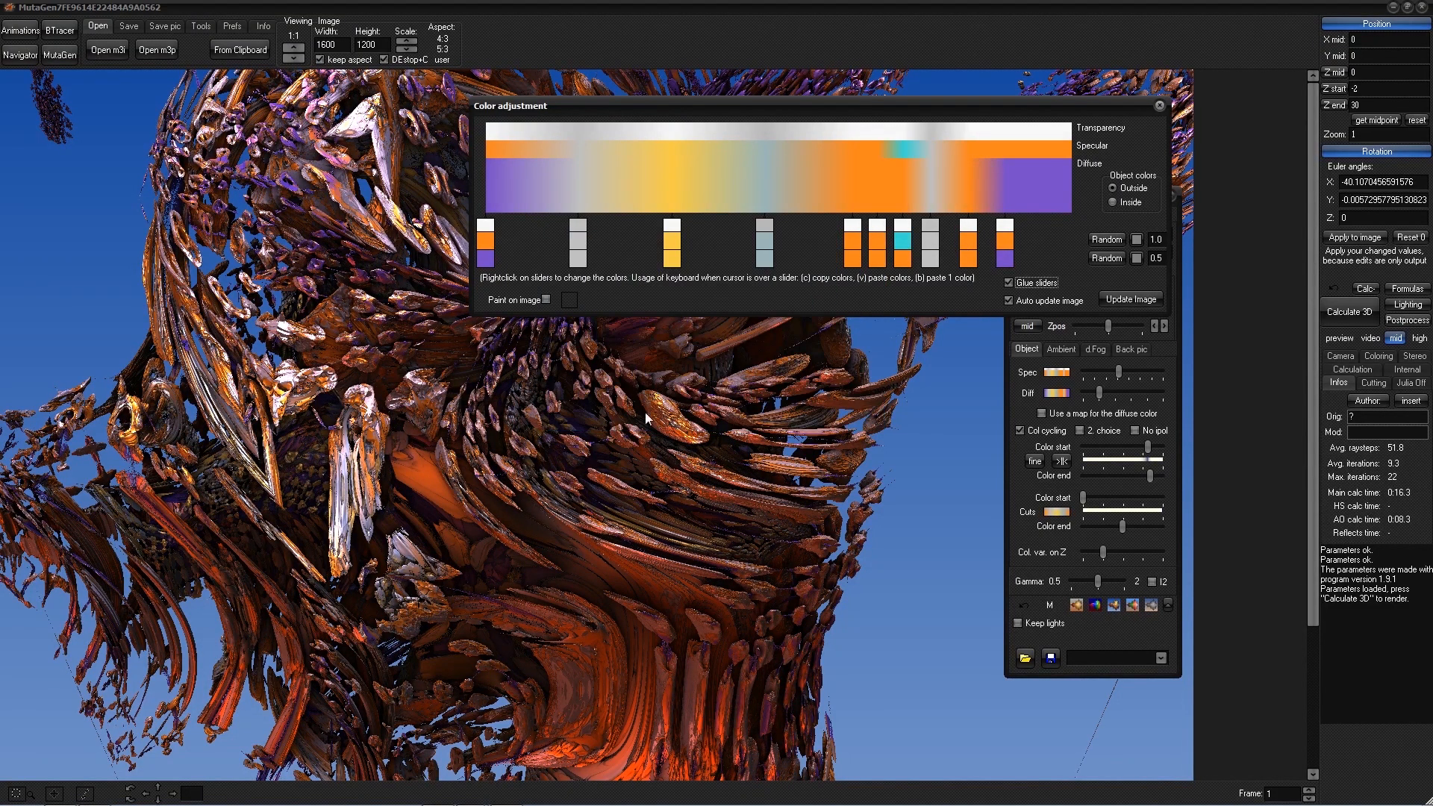
- Set the first orange stop's specular color to red 79, green 198, blue 153, readjust the stop spacing, and close the gradient editor
right_click(853, 240)
left_click(777, 281)
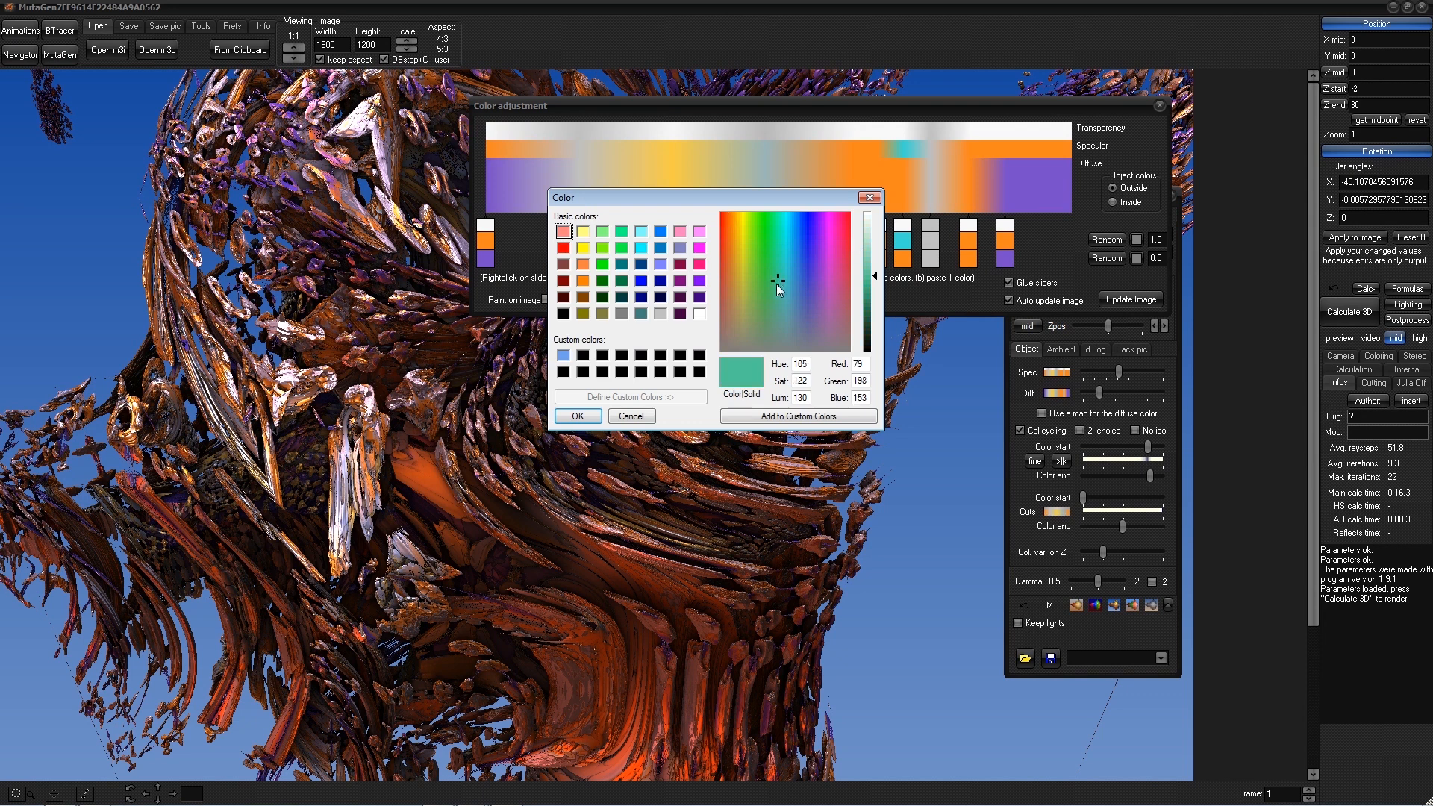
left_click(593, 419)
left_click_drag(870, 107, 839, 109)
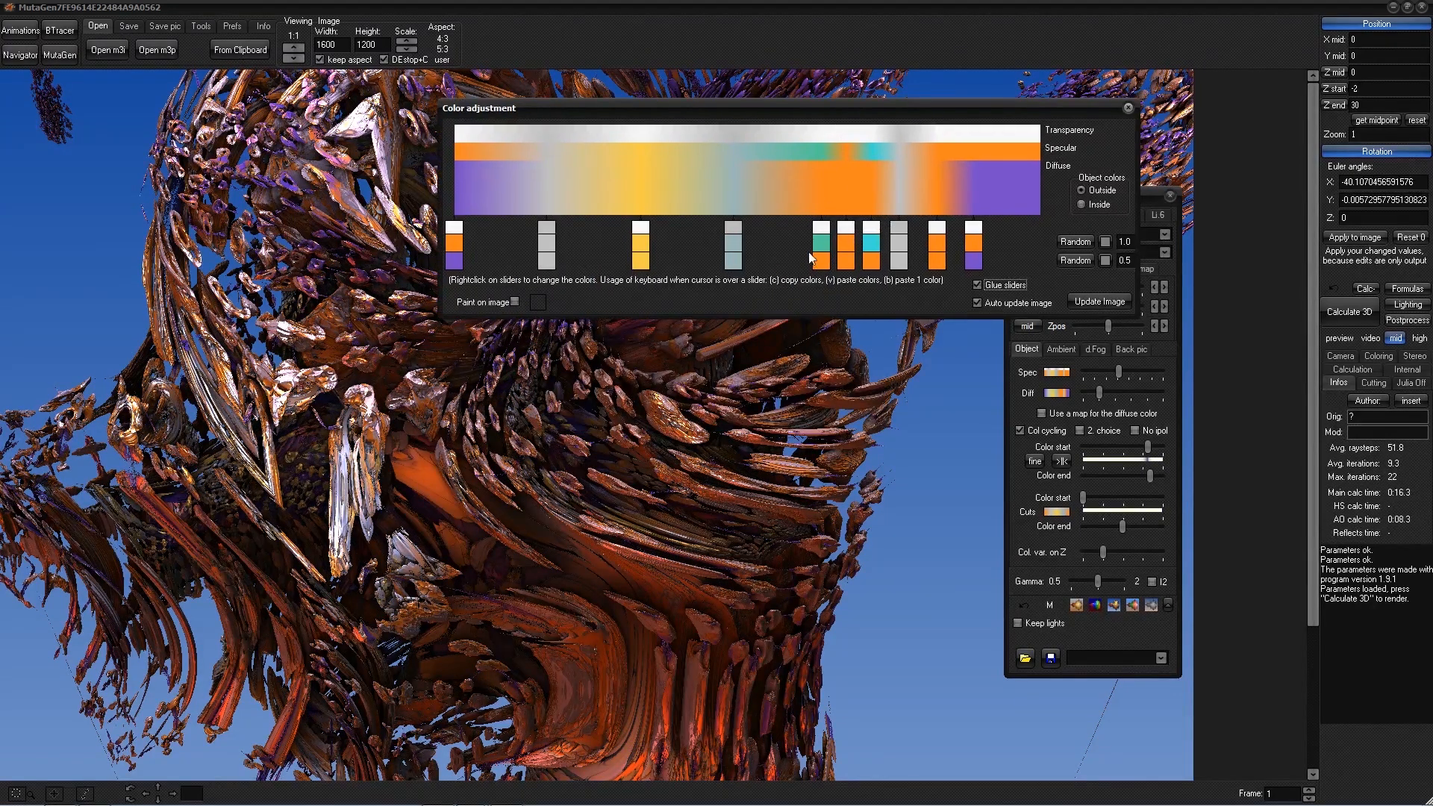
left_click_drag(812, 258, 797, 254)
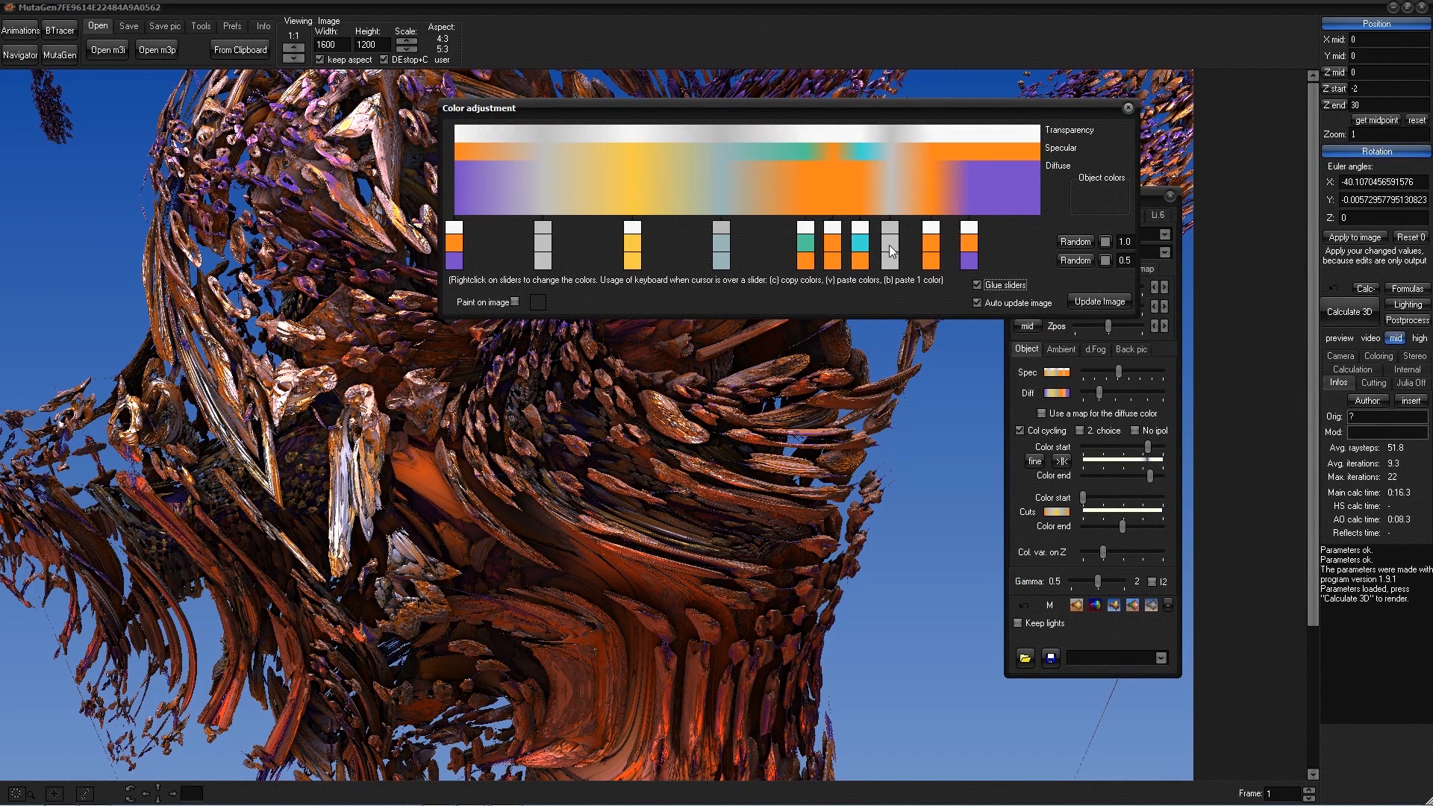
left_click_drag(891, 251, 903, 251)
left_click(1128, 108)
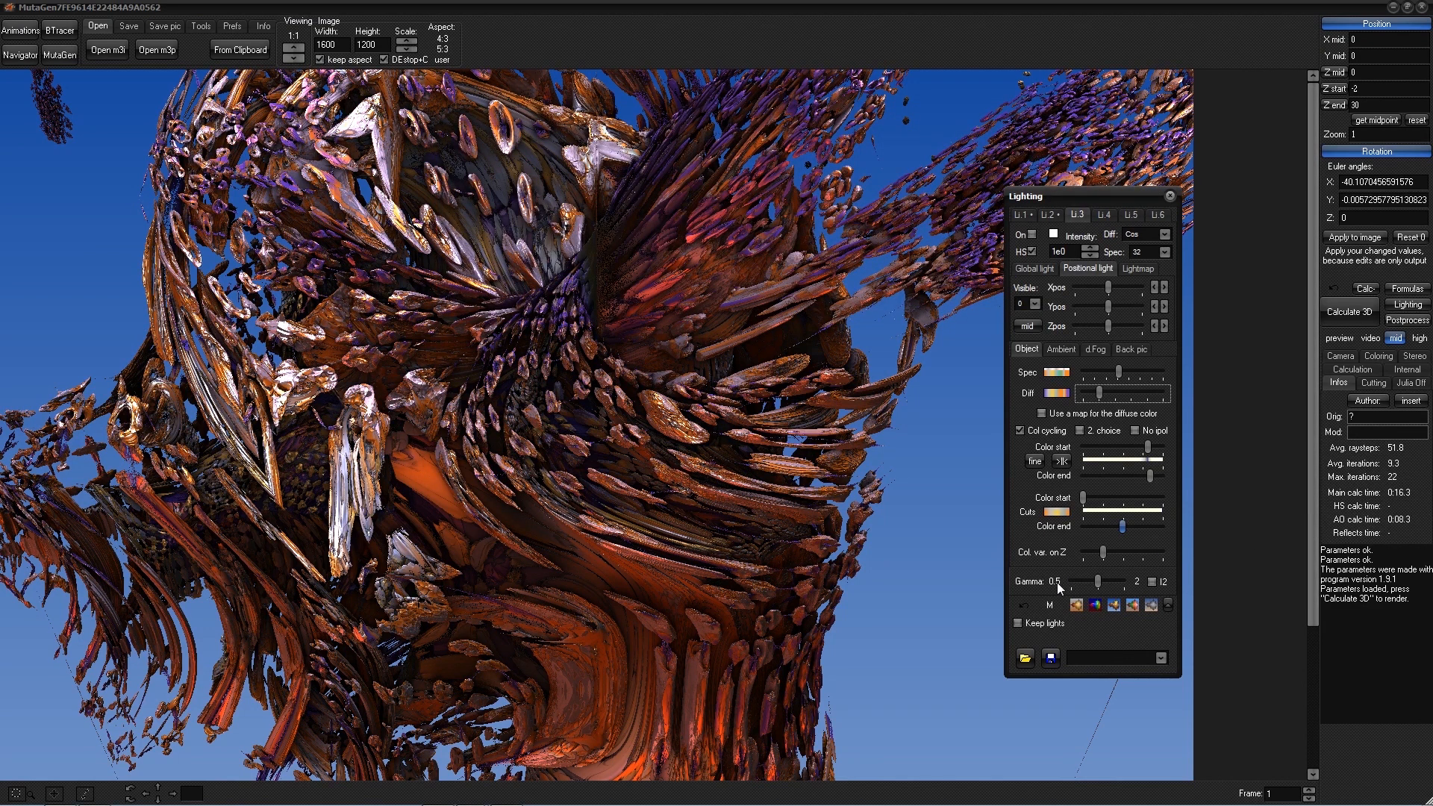
- Switch light 3 back to a global light and move the Lighting window clear of the render
left_click_drag(1129, 200, 1117, 186)
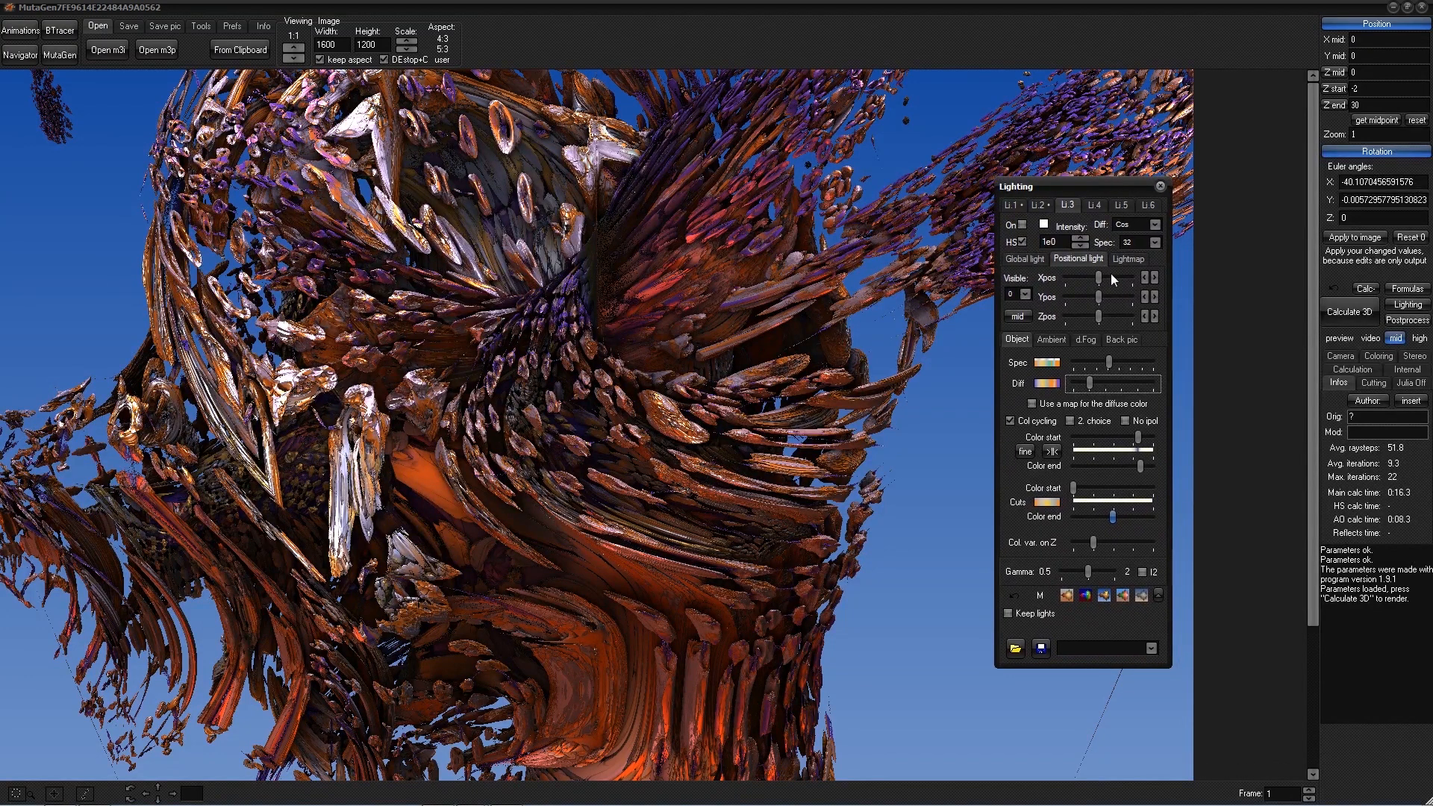
left_click(1020, 259)
left_click_drag(1102, 191, 1292, 291)
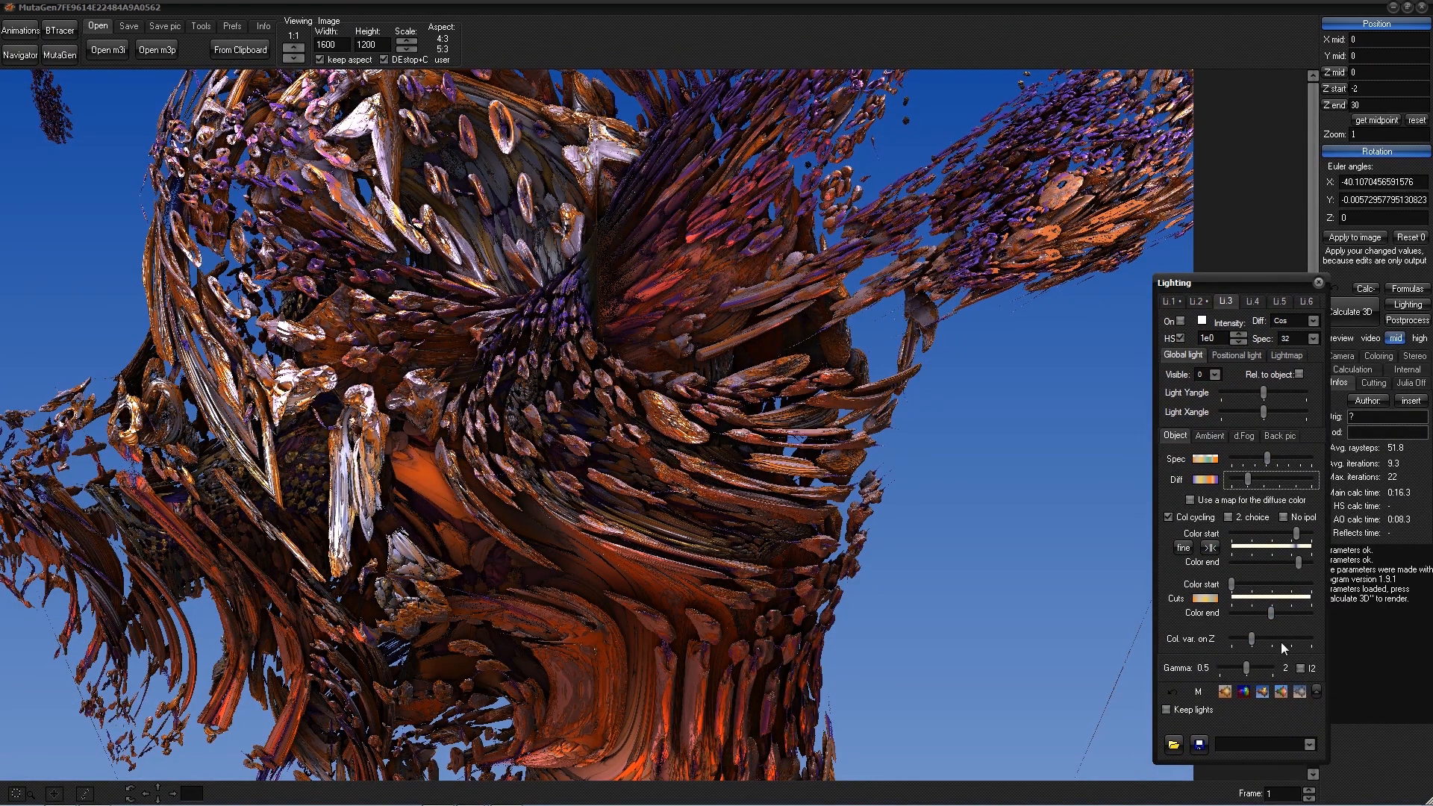
left_click_drag(1256, 275, 1225, 290)
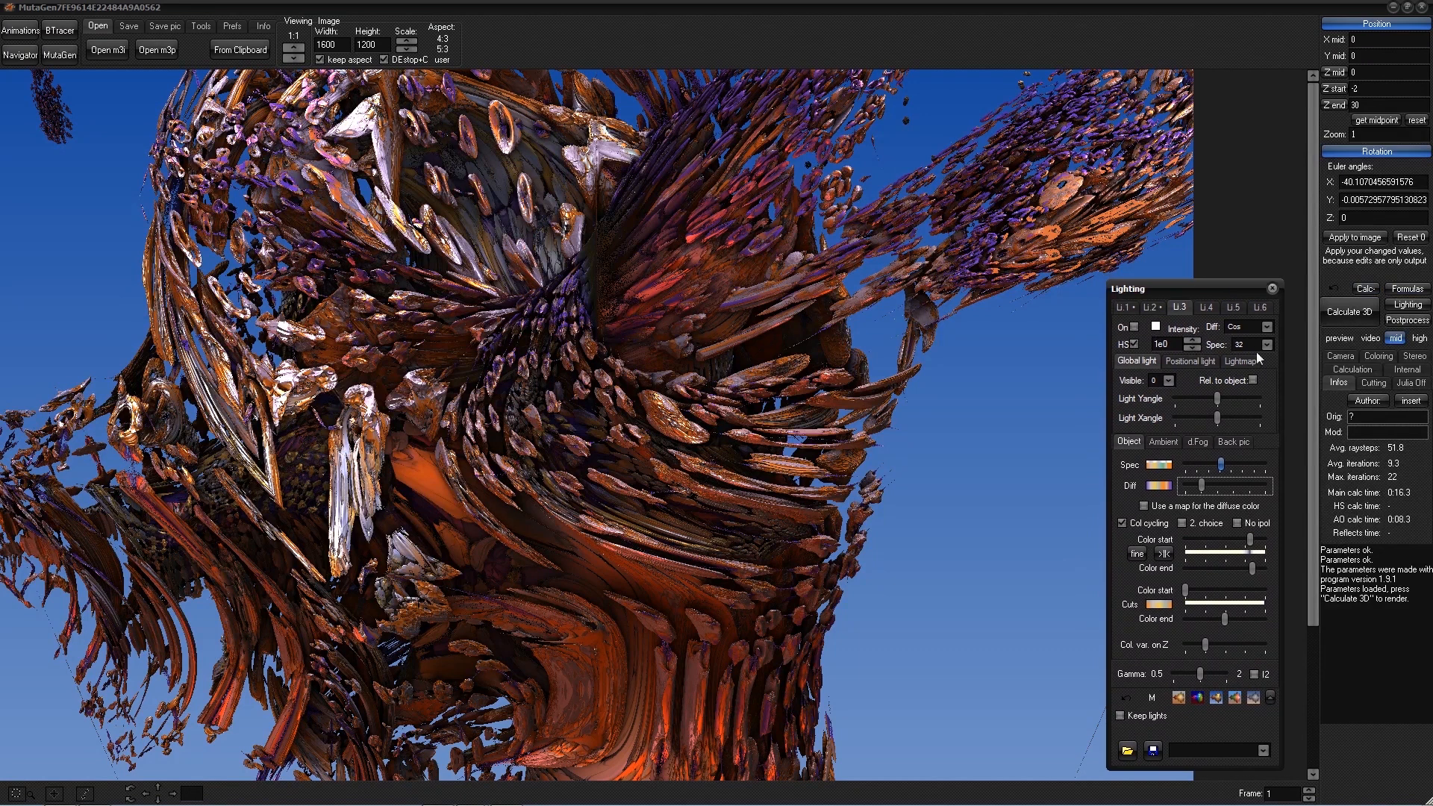
- Open the post-processing window and display the ambient shadow settings
left_click(1409, 321)
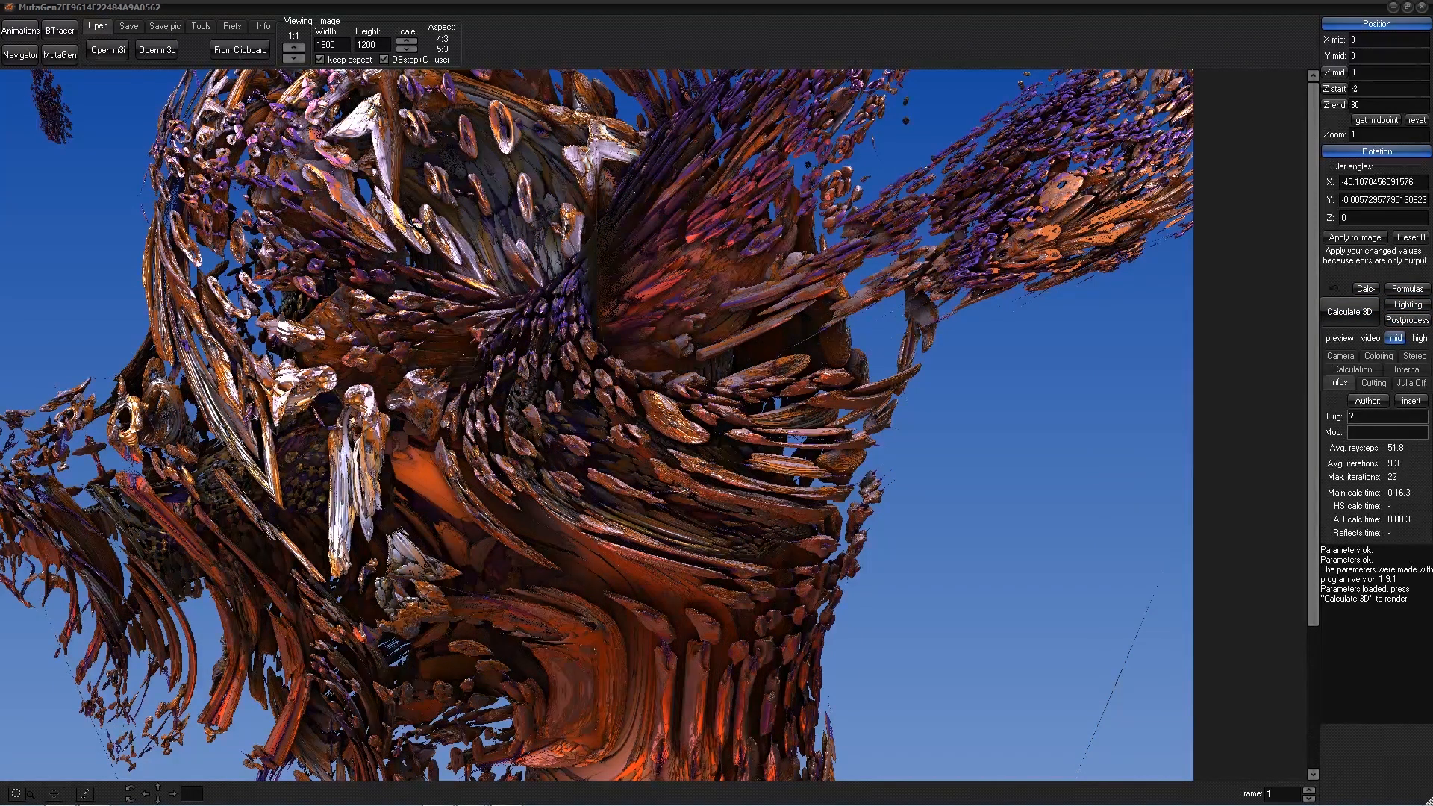
left_click_drag(1356, 73, 1172, 239)
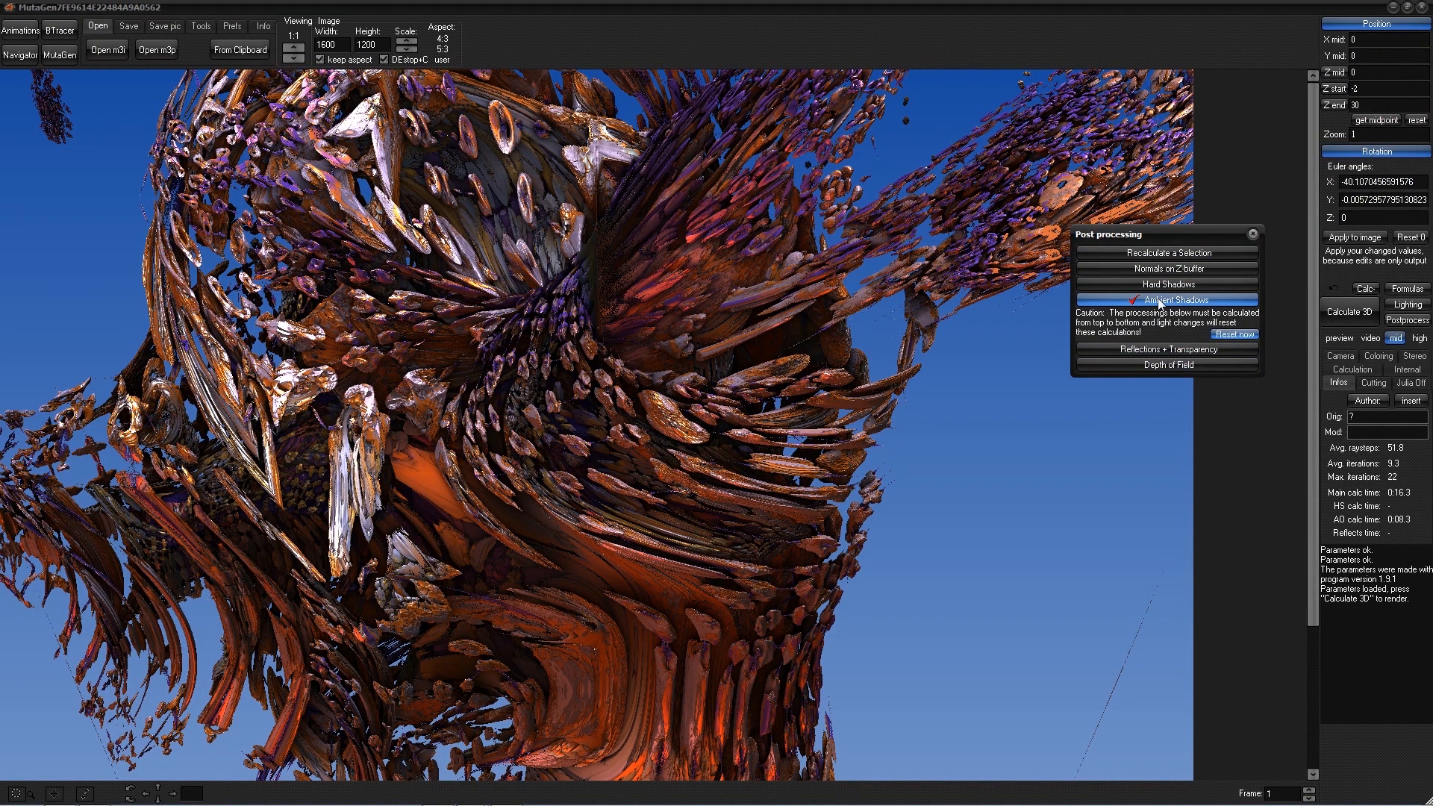
left_click(1161, 301)
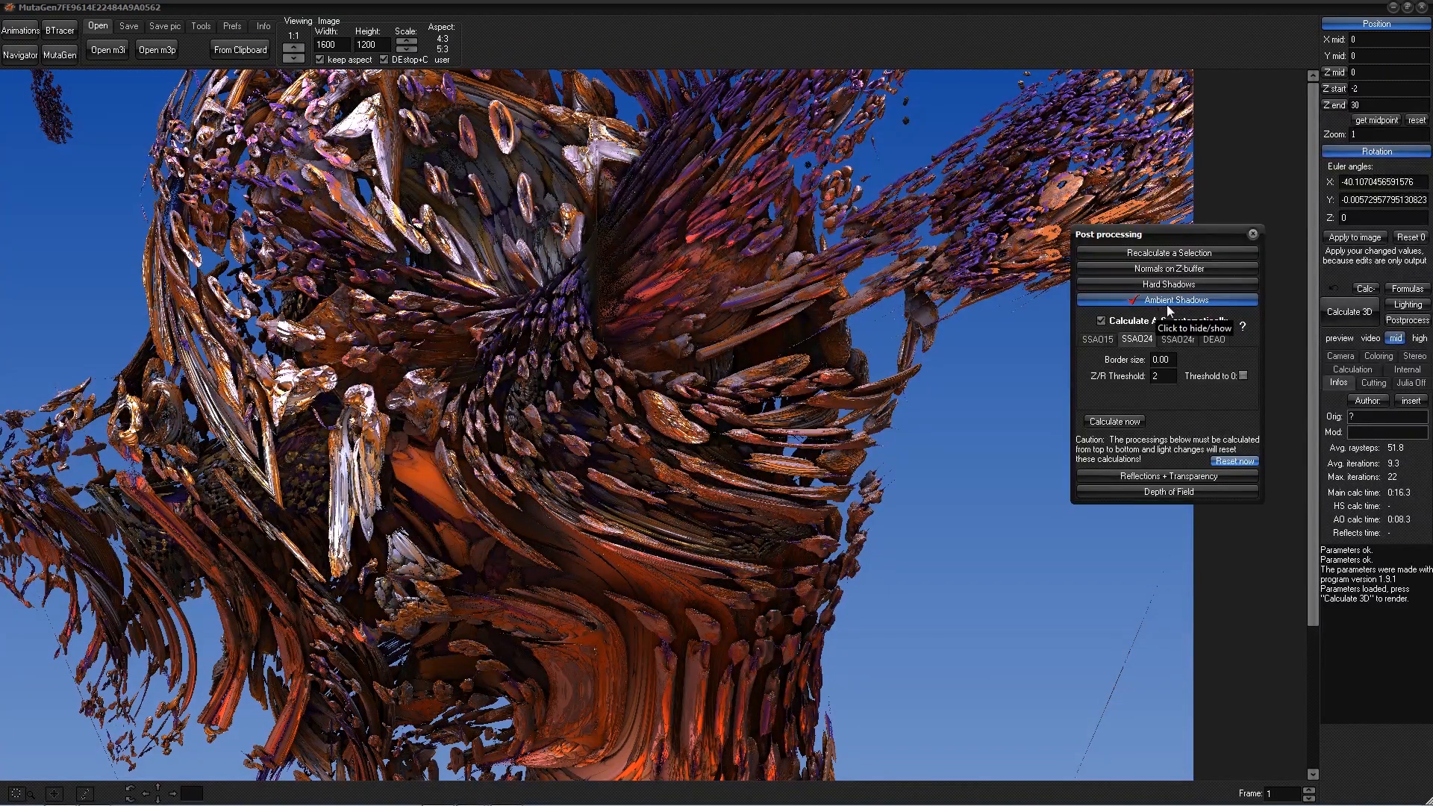
- Enable automatic hard shadow calculation and calculate the hard shadows for light 1 immediately
left_click(1159, 286)
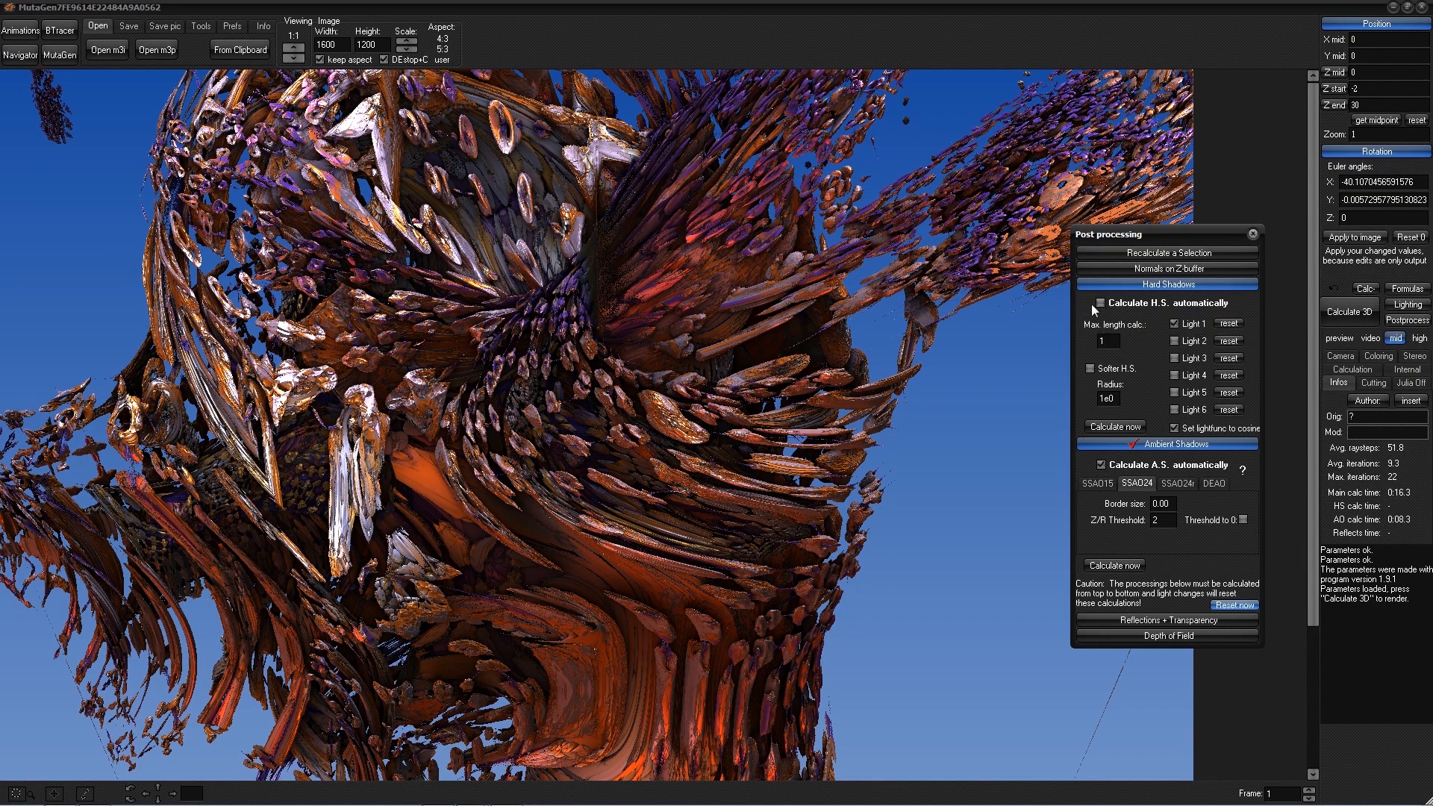
left_click(1101, 303)
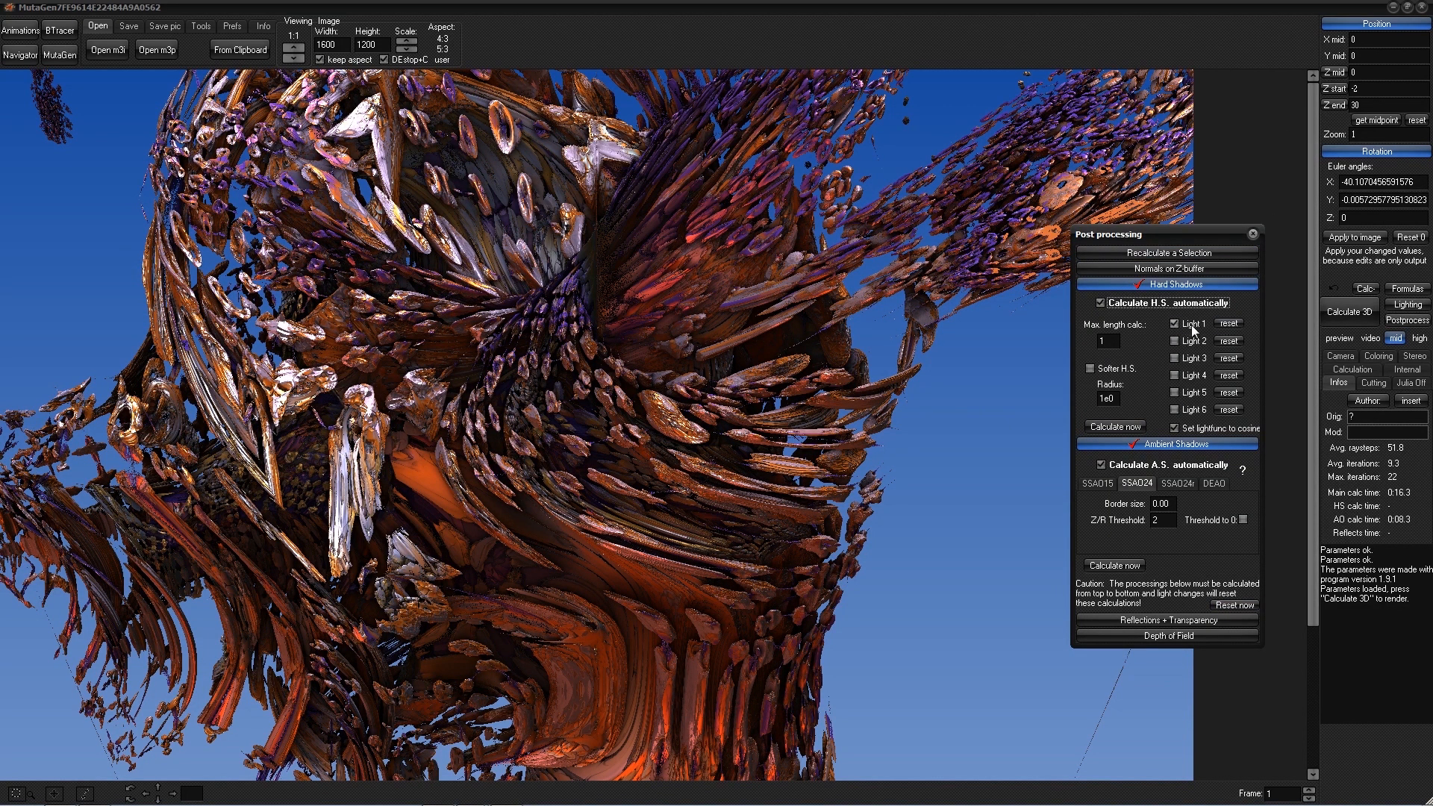
left_click(1114, 427)
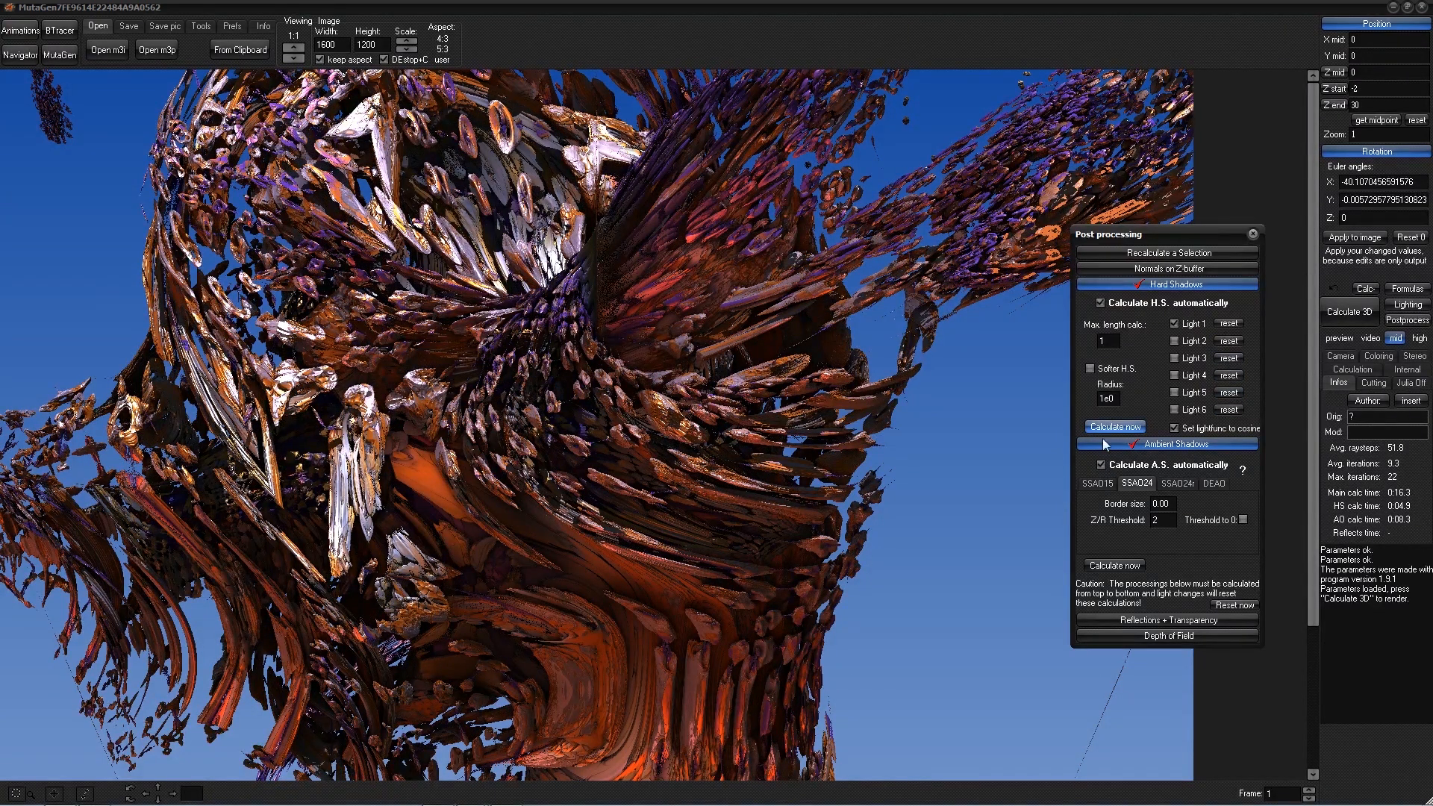
- Check the Z-buffer normals options, collapse the ambient shadow settings, and display the reflections and transparency settings
left_click_drag(1162, 231, 1124, 218)
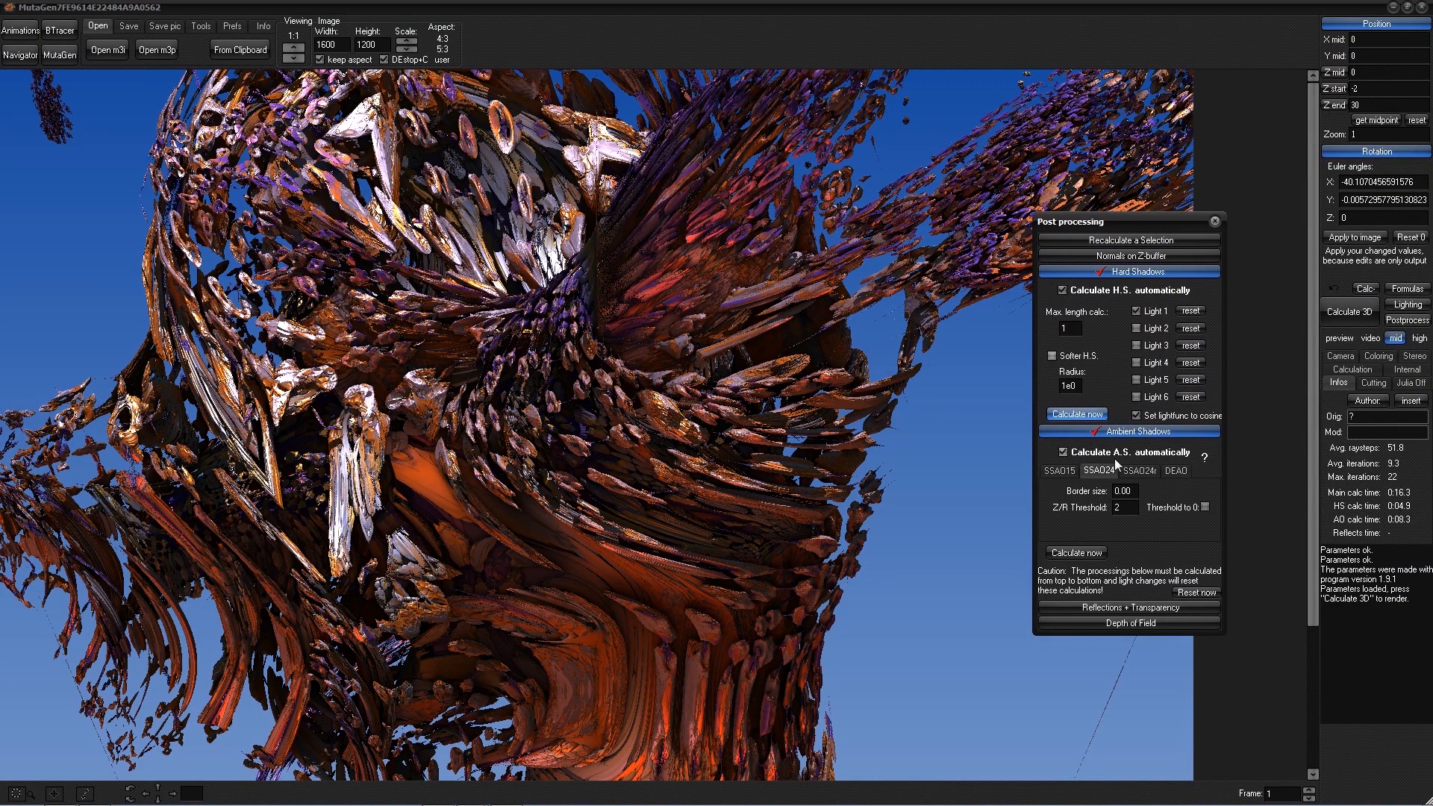
left_click(1122, 258)
left_click(1119, 258)
left_click(1112, 433)
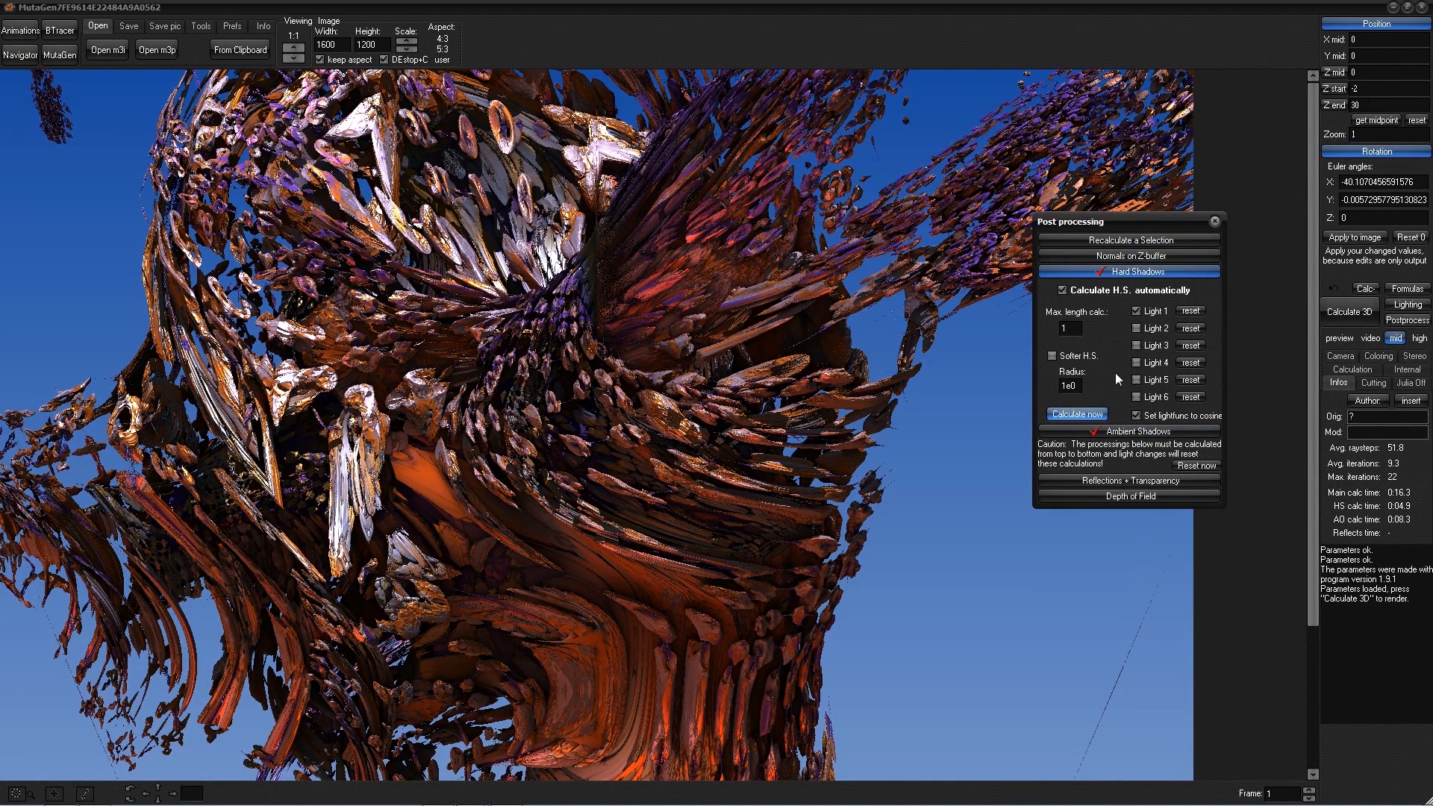
left_click(1127, 481)
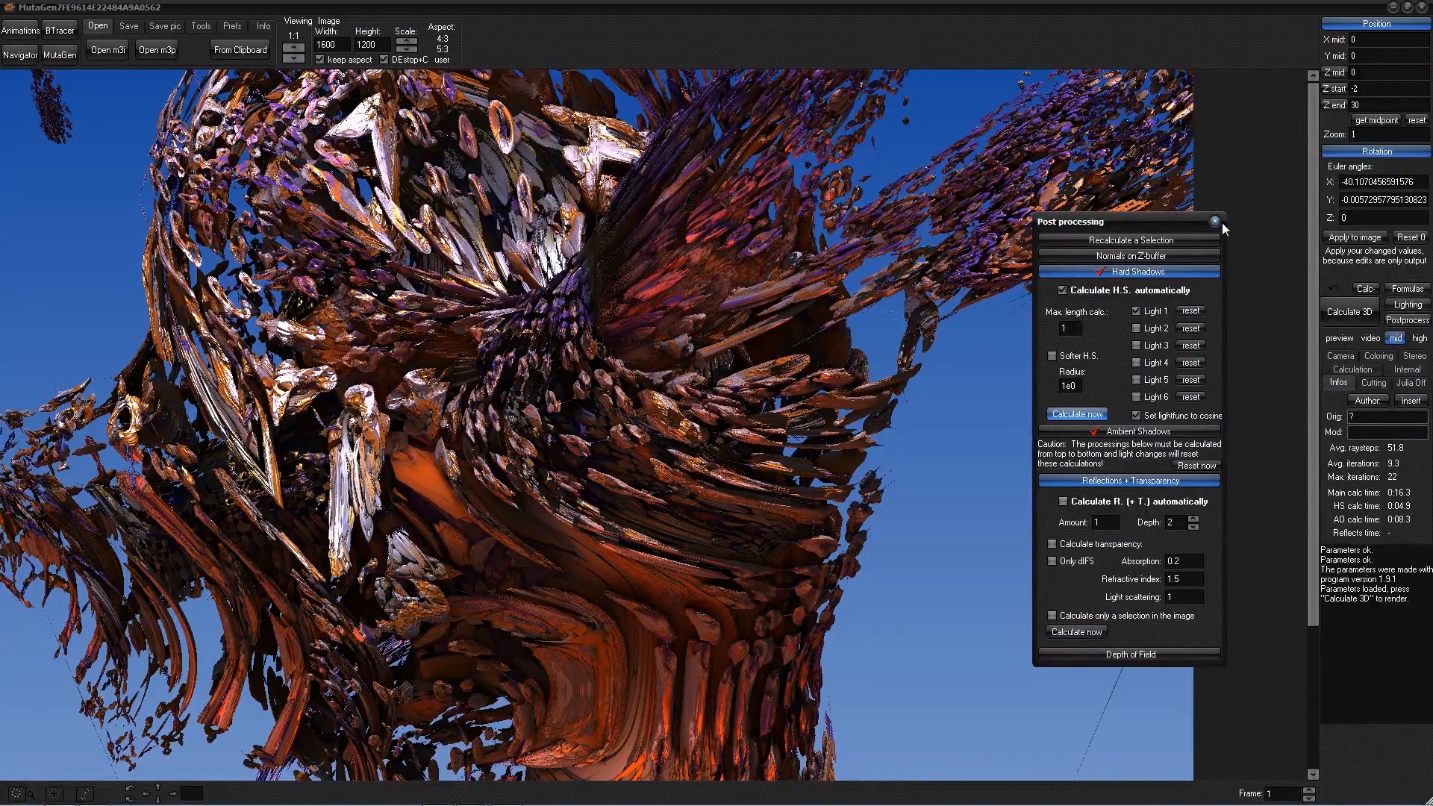
left_click_drag(1176, 223, 1184, 255)
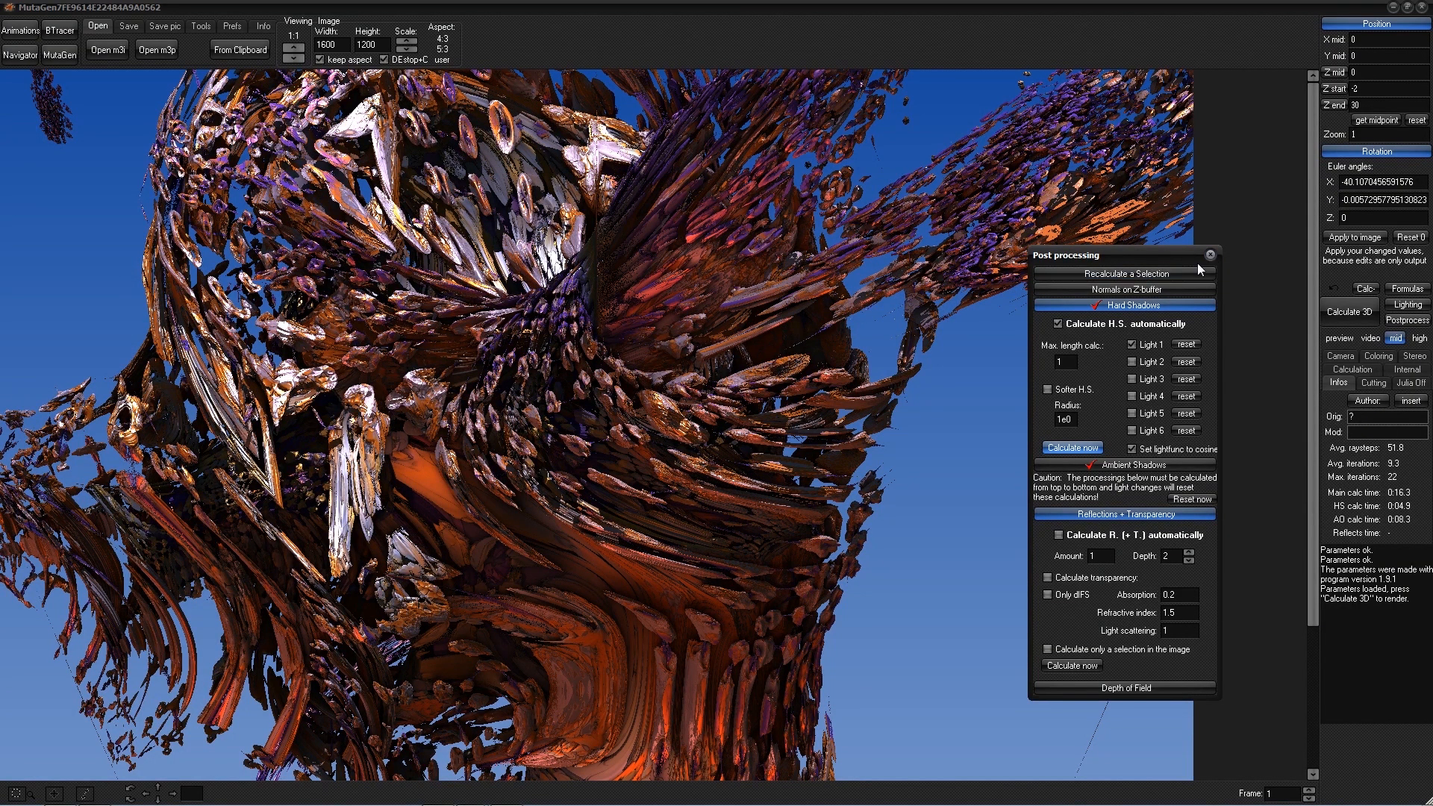
- Close the post-processing window, open the Formulas window, and review the formula slots, comparing the formulas assigned to the first two
left_click(1211, 254)
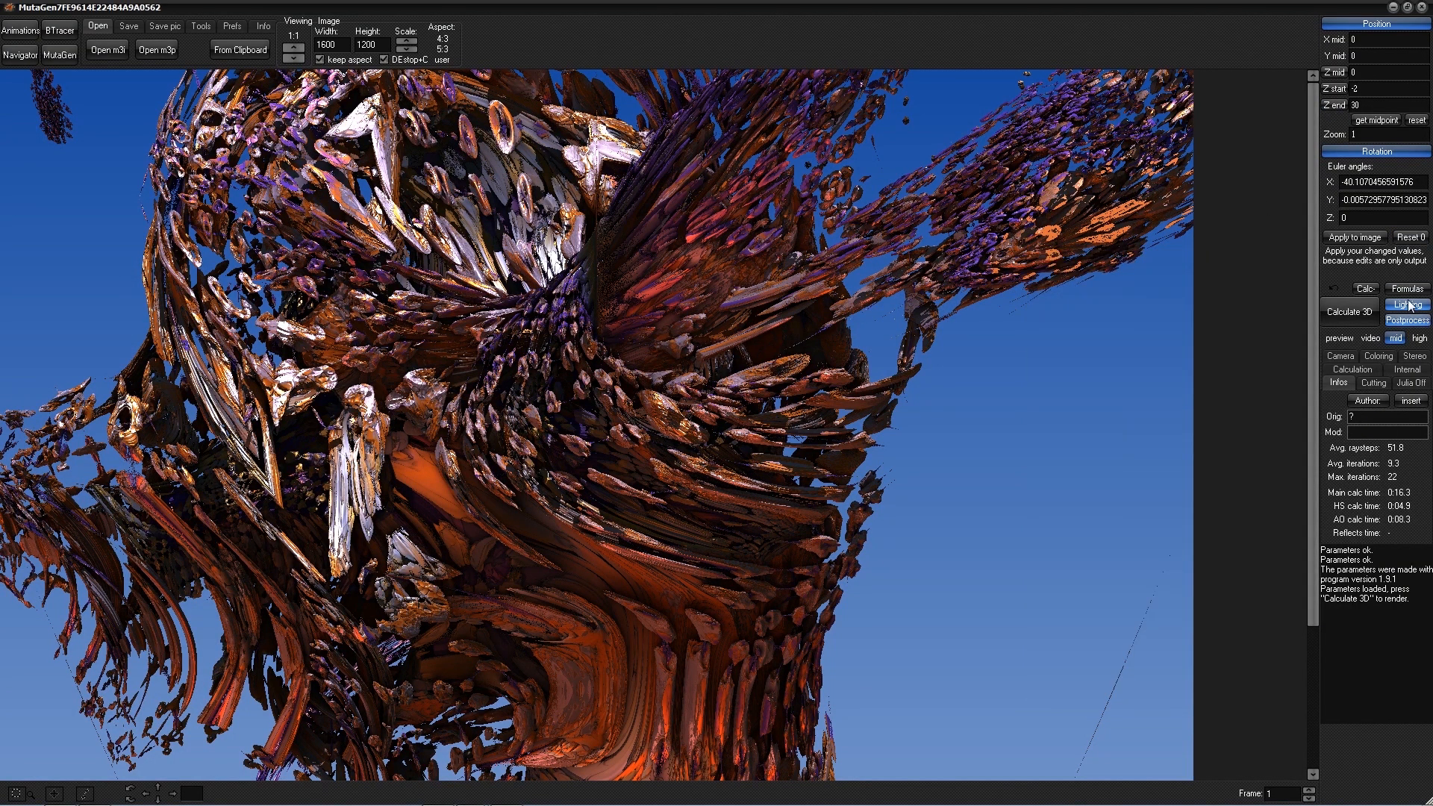
left_click_drag(1432, 112, 1200, 248)
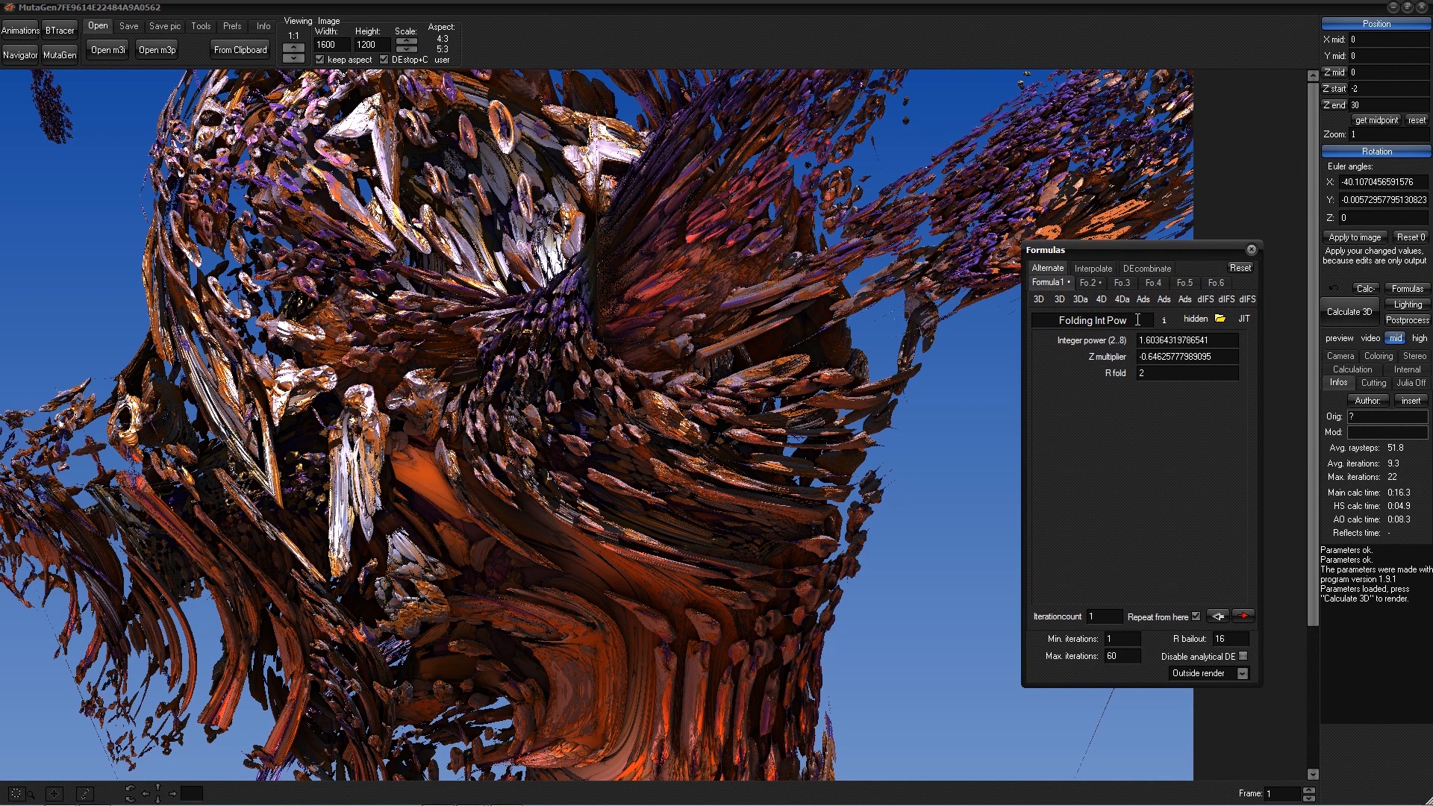
left_click(1088, 284)
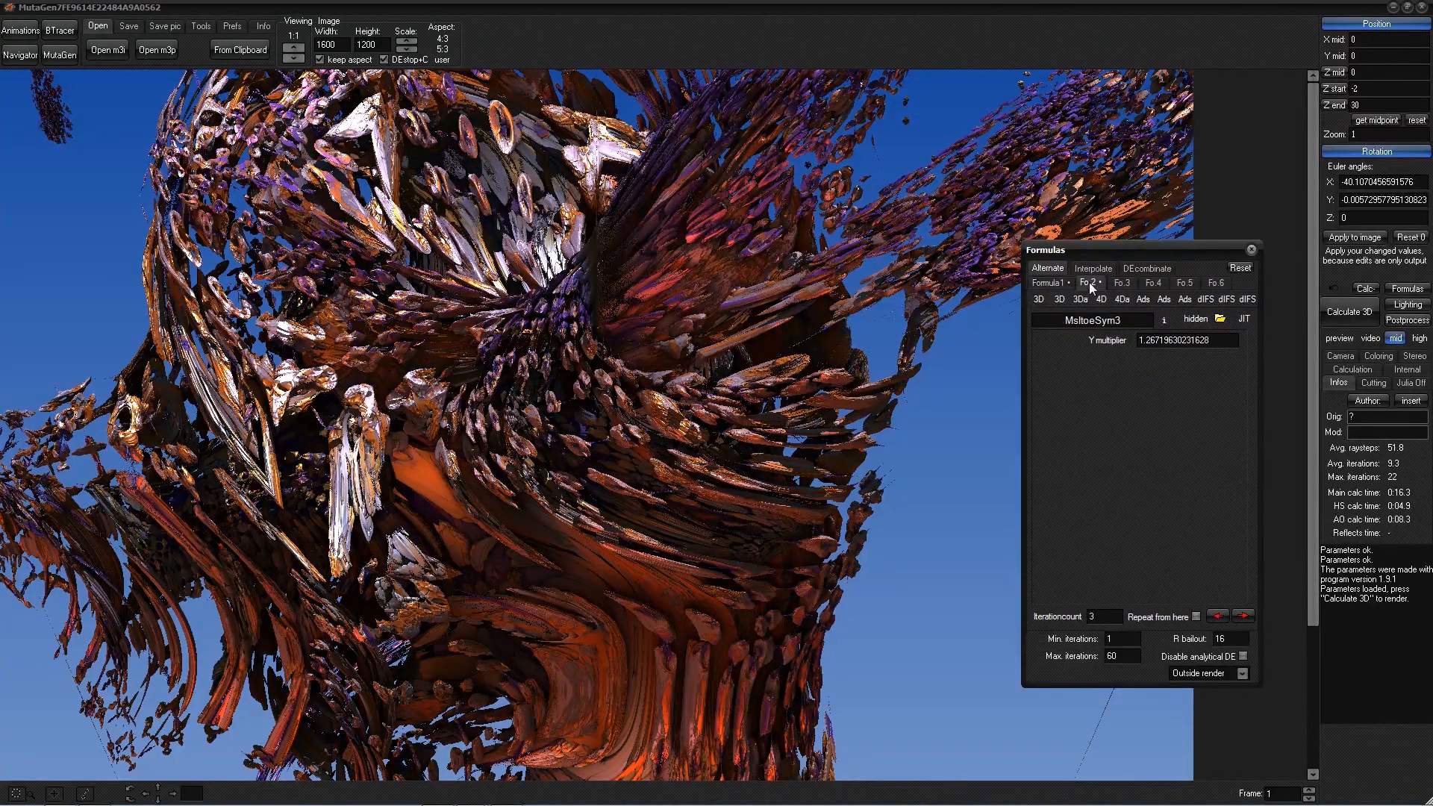
left_click(1121, 285)
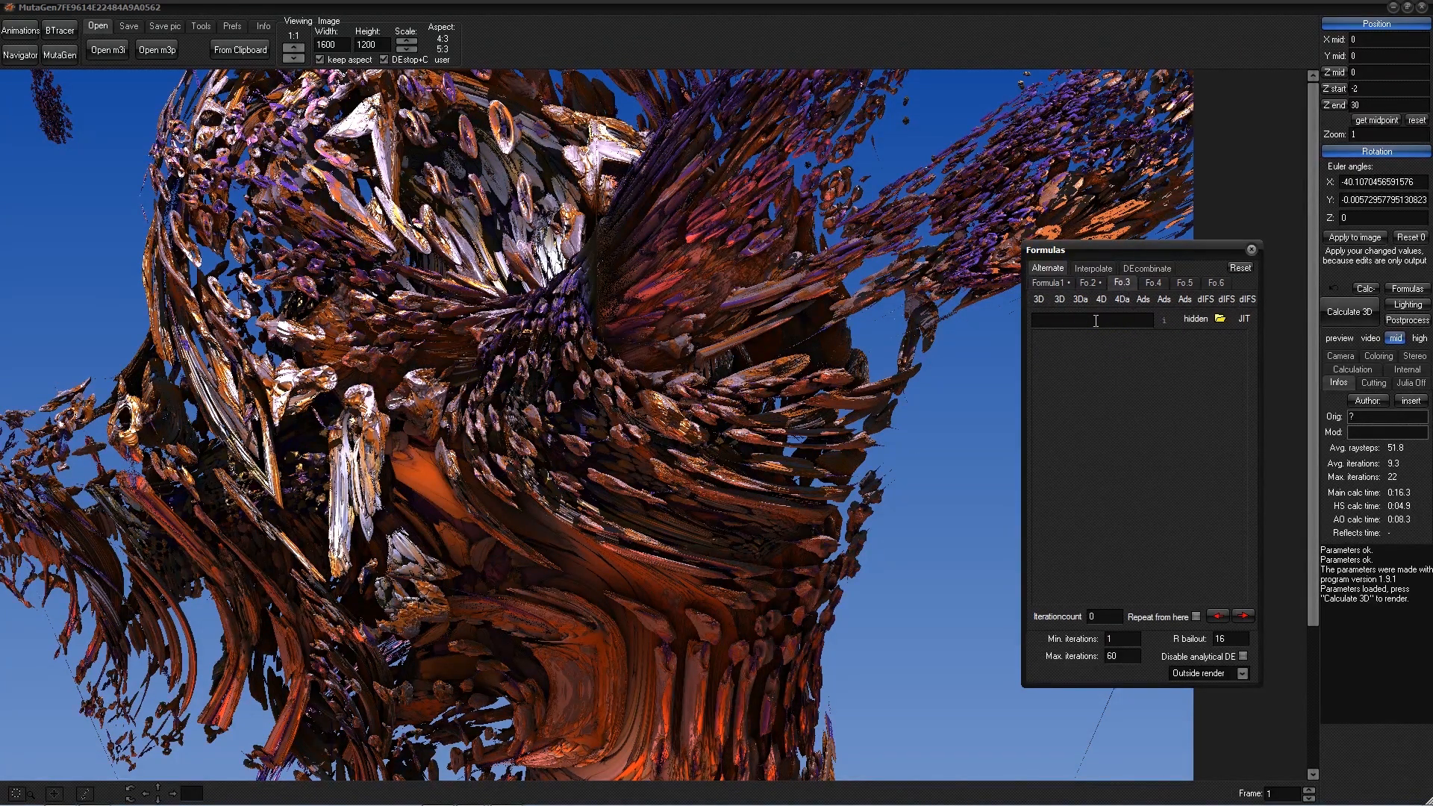
left_click(1212, 284)
left_click(1048, 284)
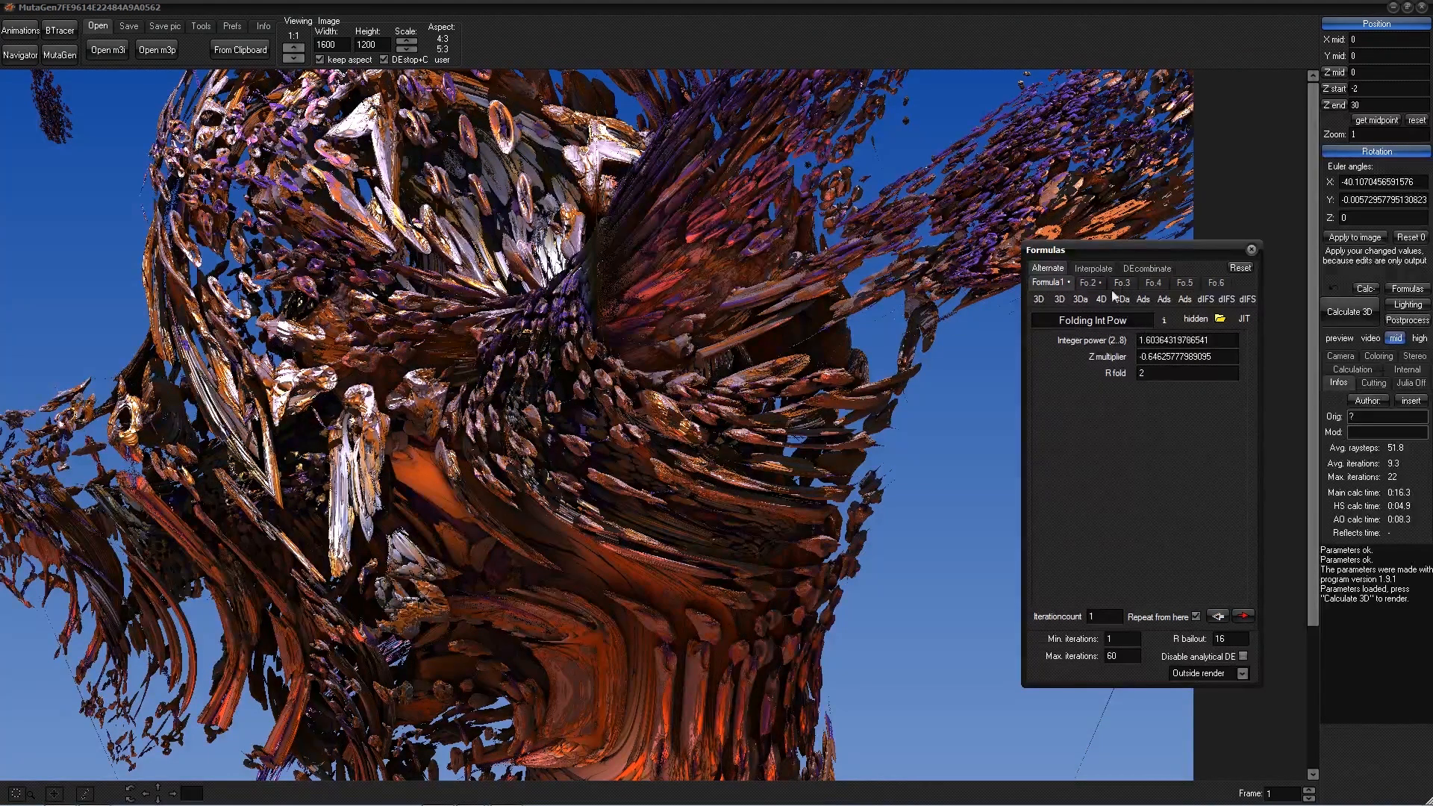
left_click(1088, 283)
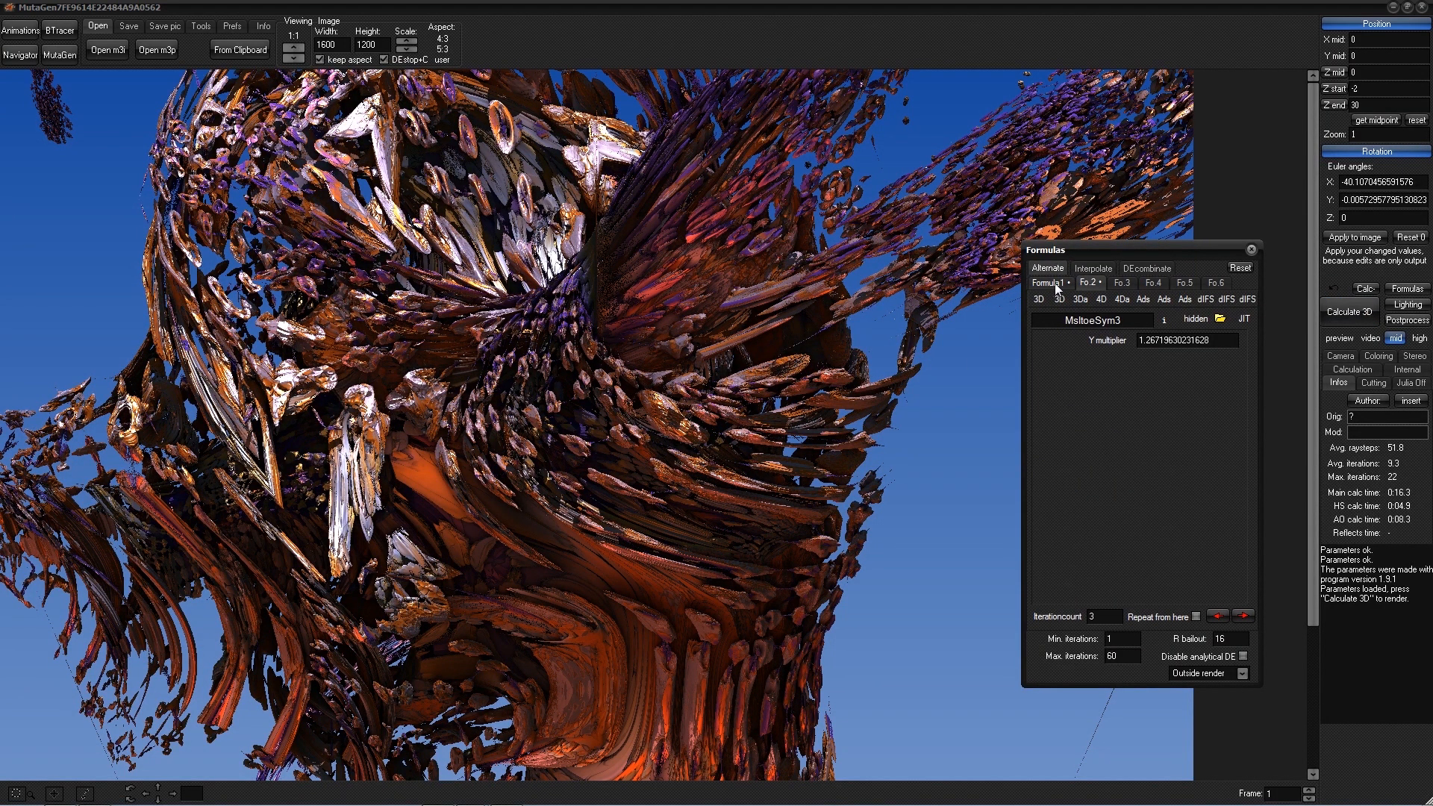
left_click(1054, 284)
- Browse the available formula categories for the first slot, including the 3D, 4D and escapetime 3D formula lists
left_click(1042, 300)
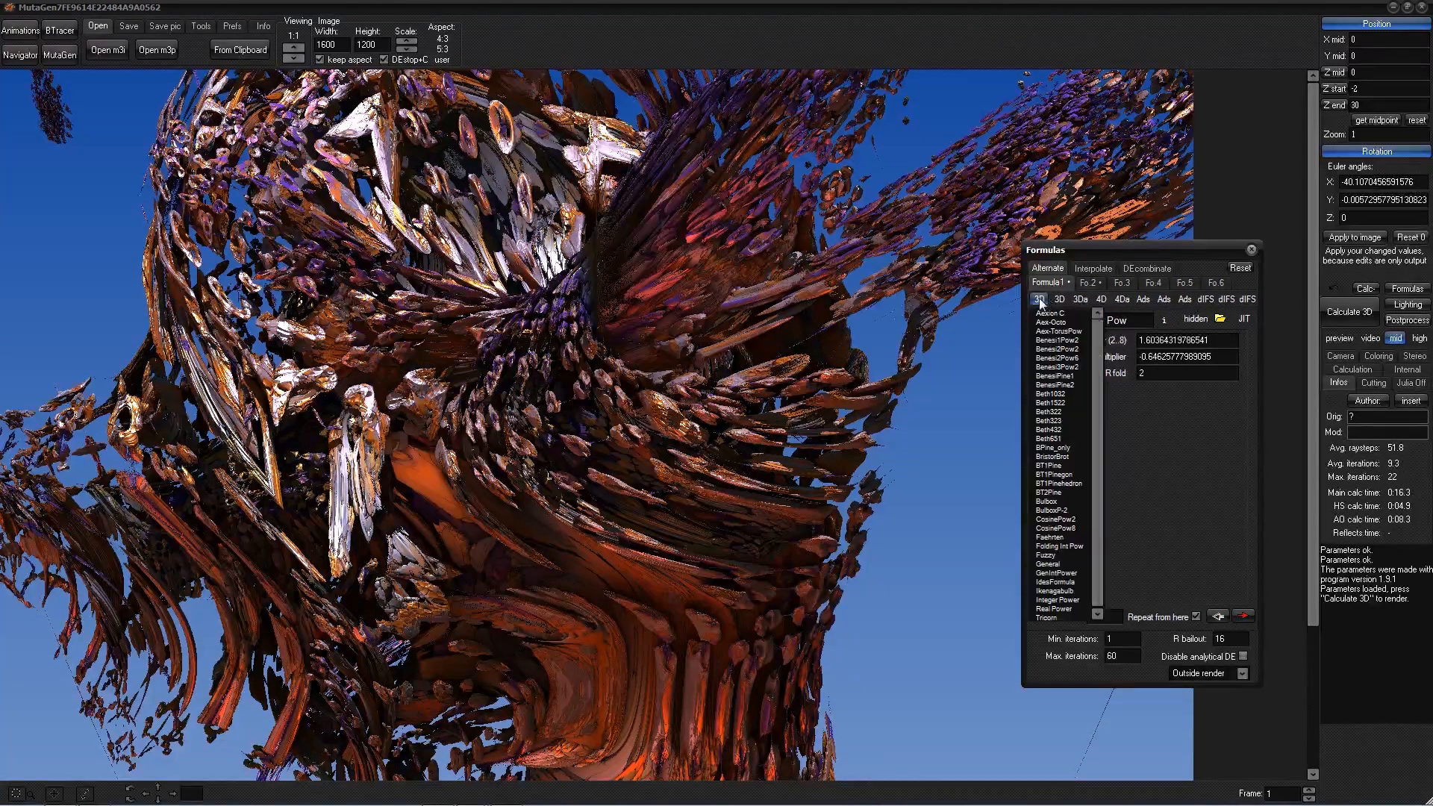
left_click(1081, 299)
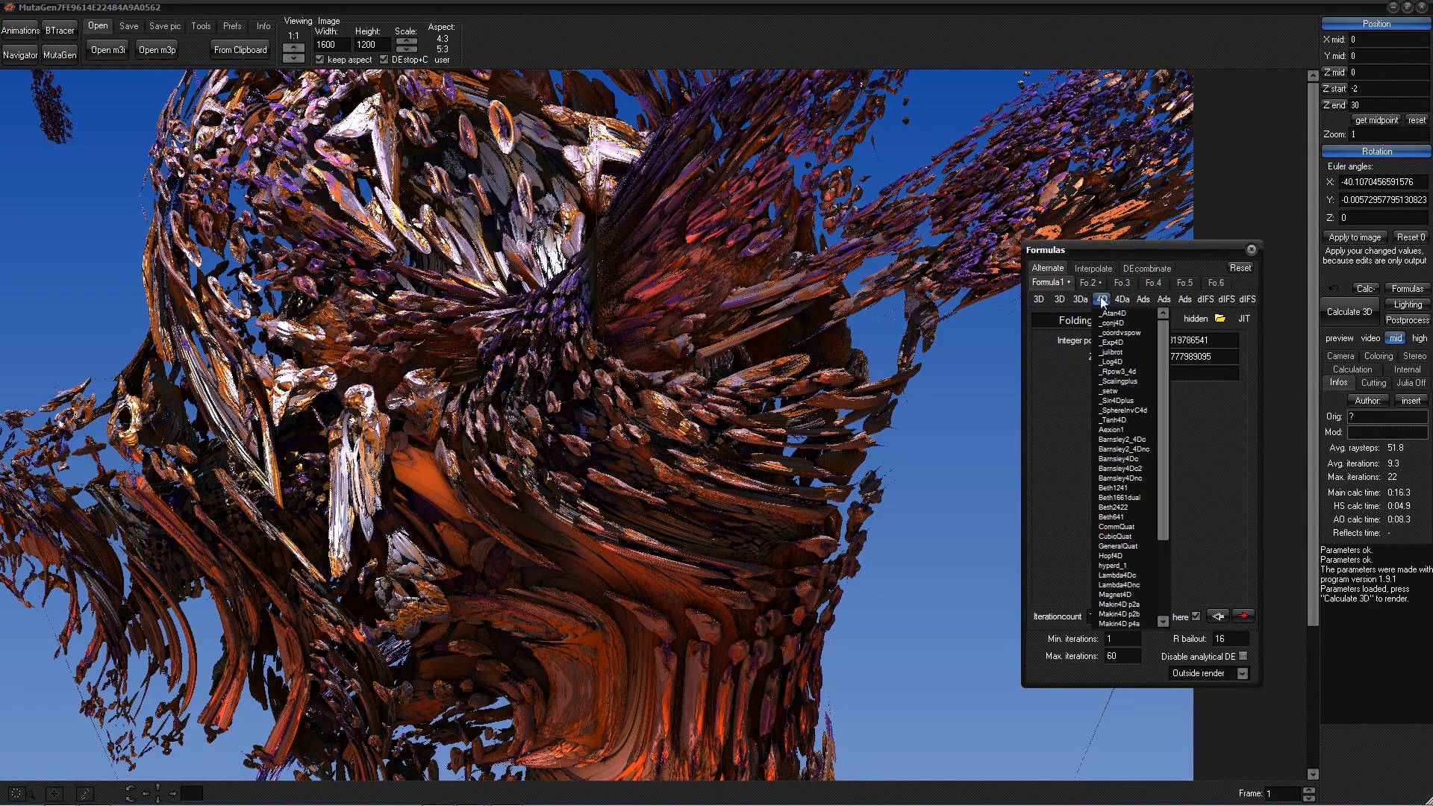
mouse_move(1243, 300)
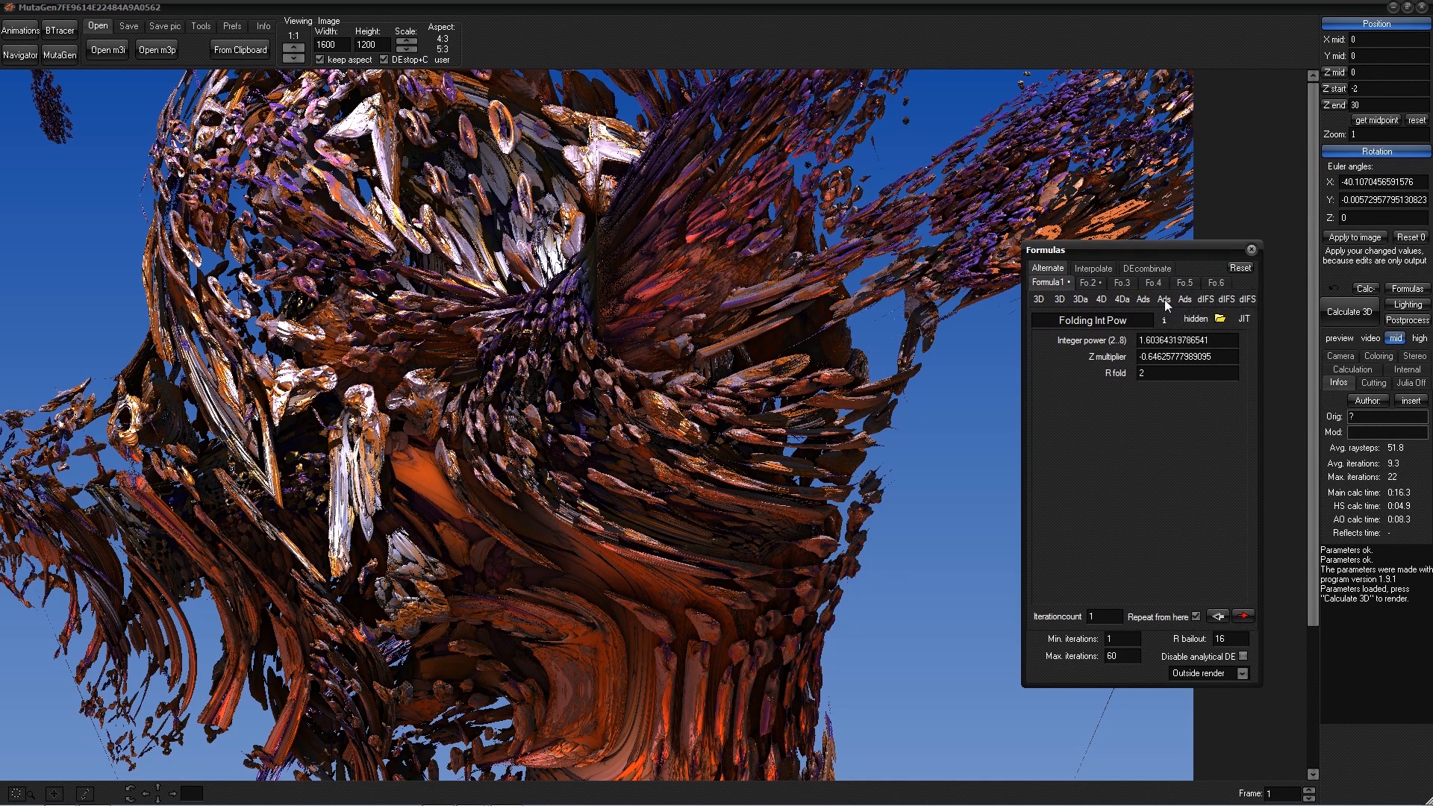
mouse_move(1040, 302)
mouse_move(1130, 298)
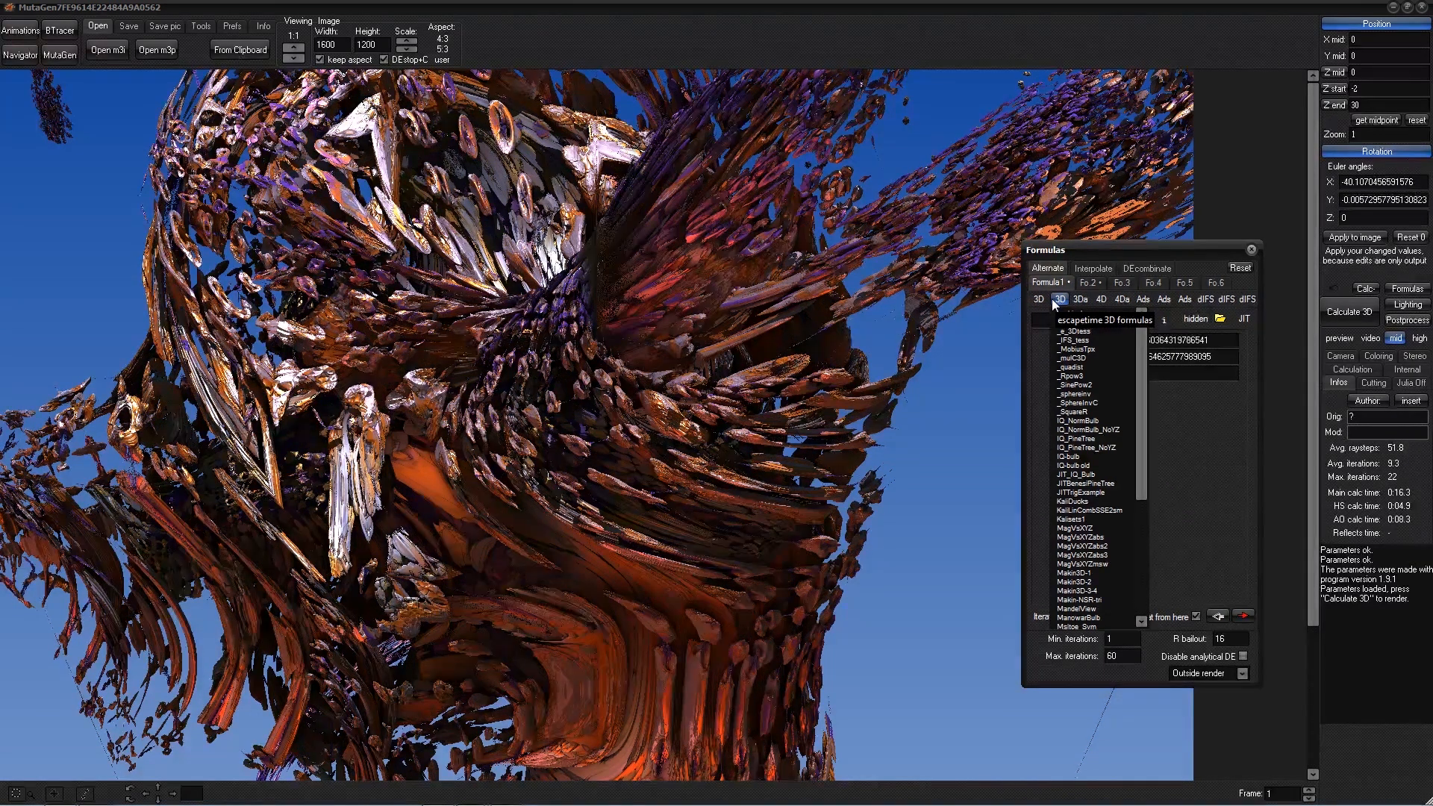
mouse_move(1142, 382)
left_mouse_down()
mouse_move(1136, 503)
mouse_move(1139, 405)
left_mouse_up()
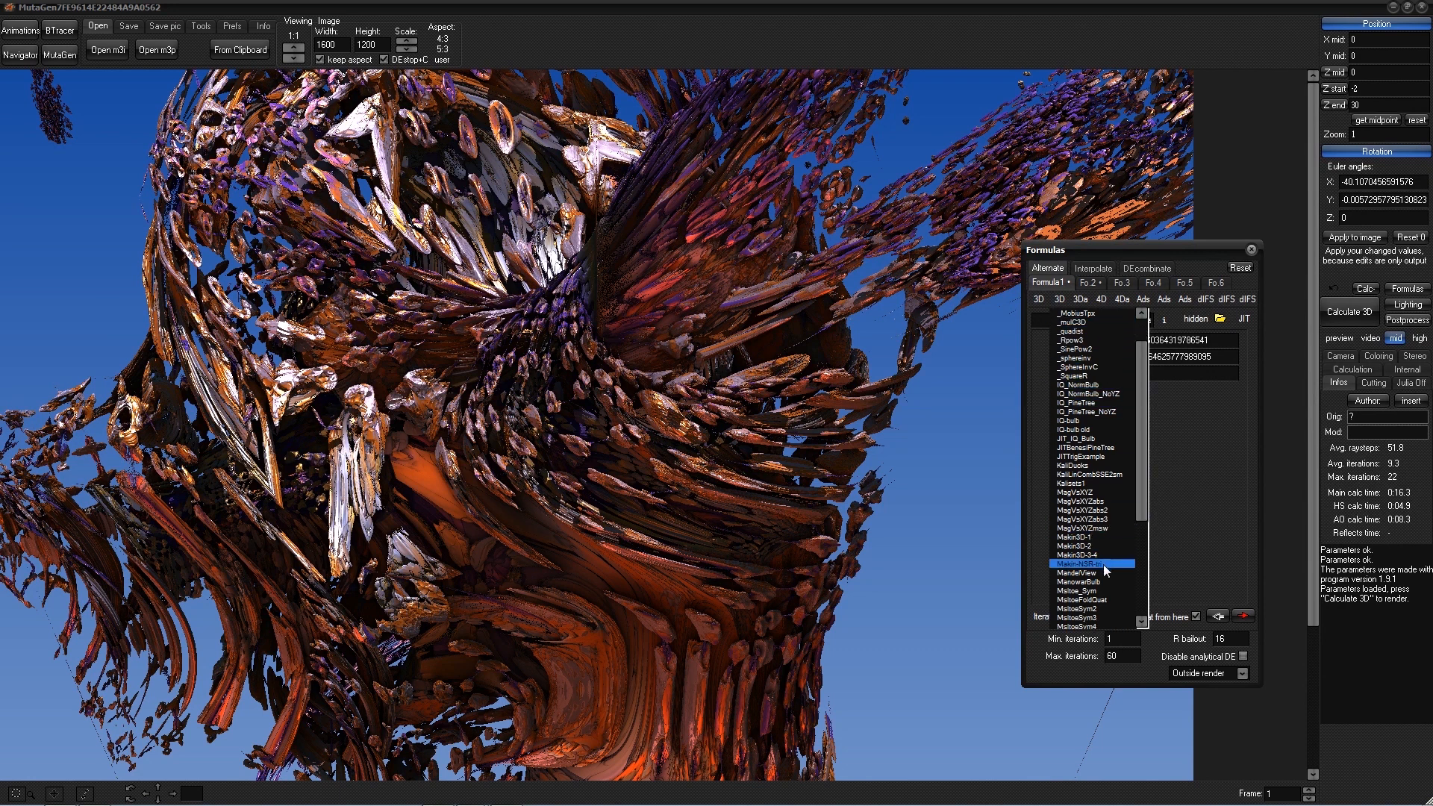
- Load the amazingIFS formula from the dIFS category into the third formula slot and try to render the image with it
left_click(1123, 283)
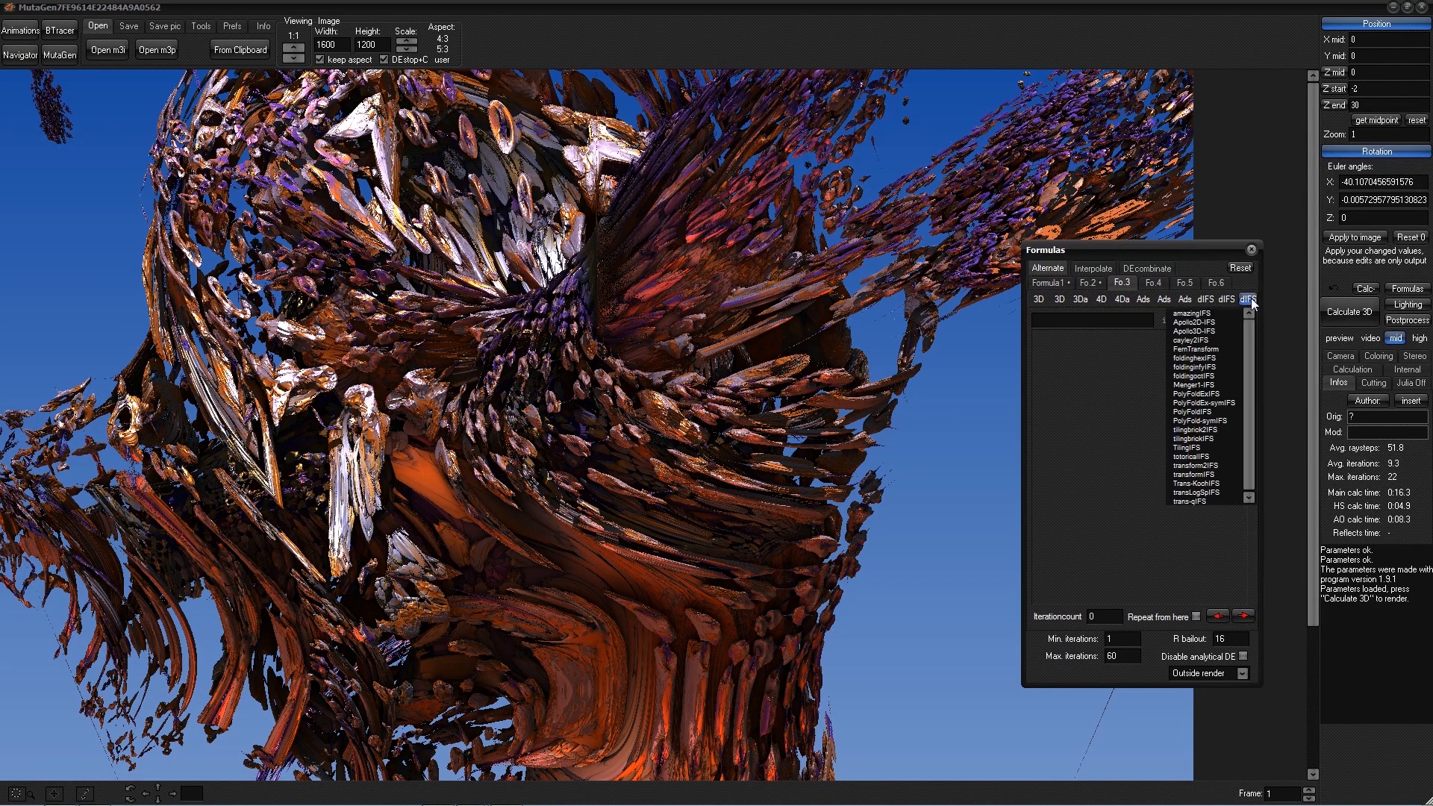
left_click(1198, 315)
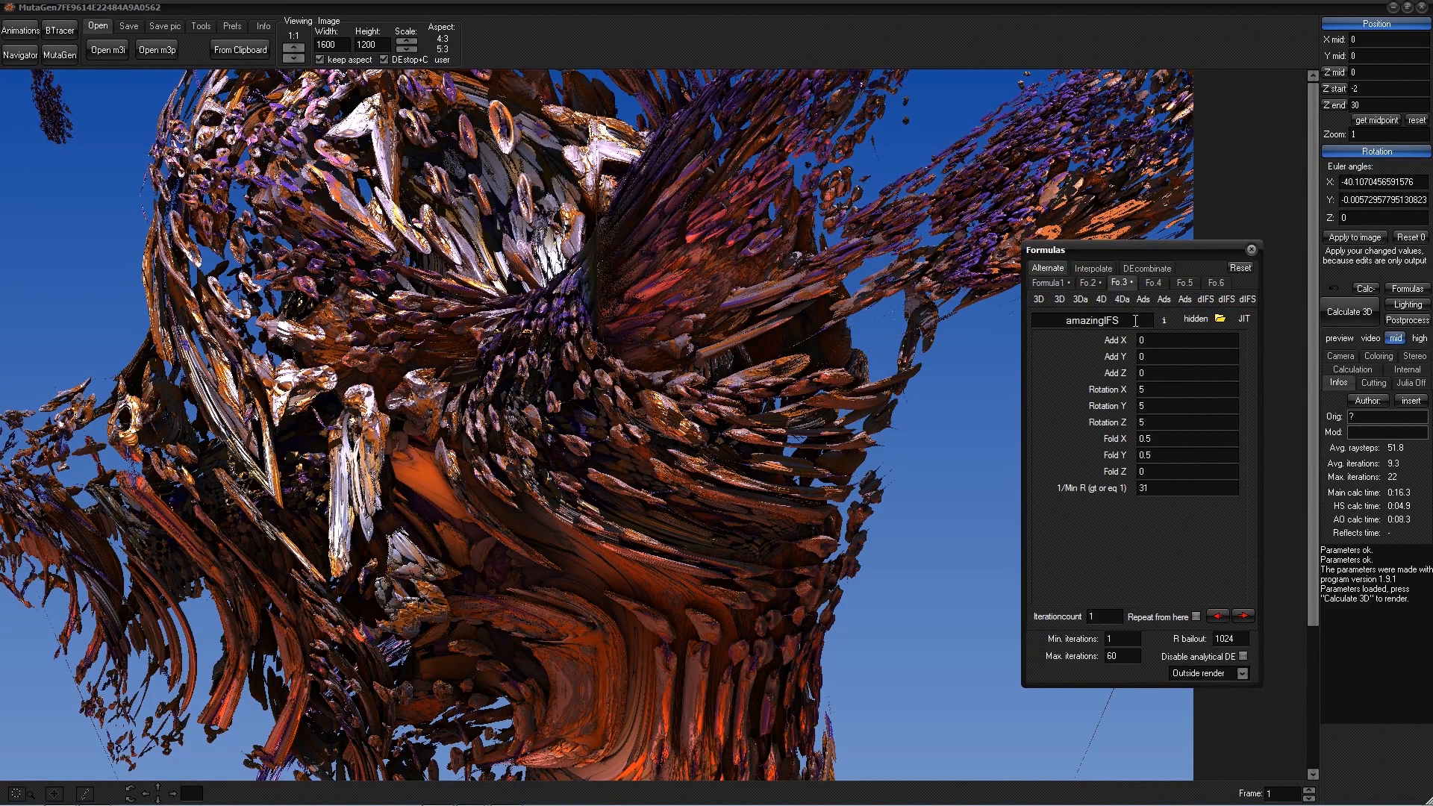
left_click(1045, 323)
left_click(1091, 292)
left_click(1358, 311)
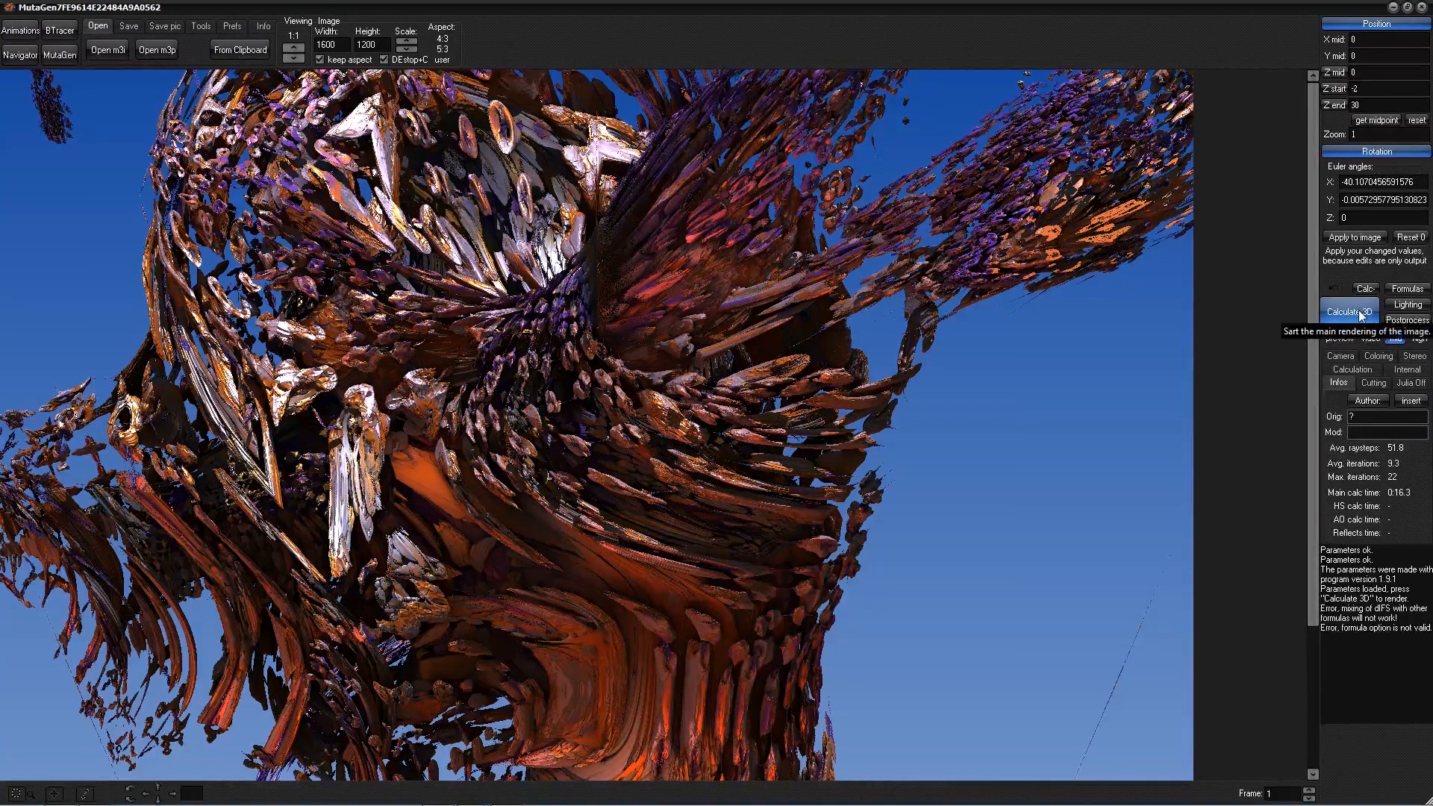
left_click(1356, 315)
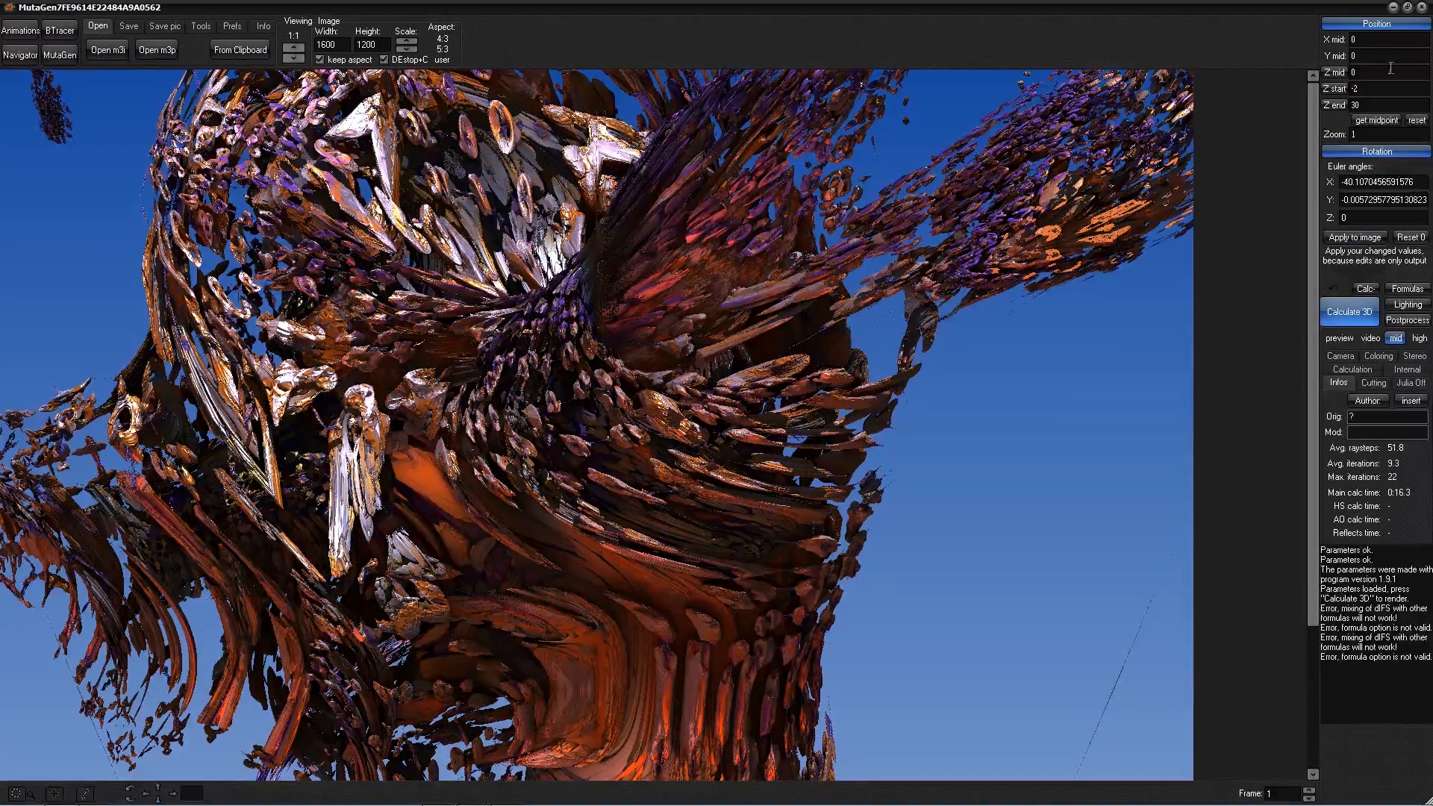
- Reopen the Formulas window with the third formula slot displayed
left_click(1408, 289)
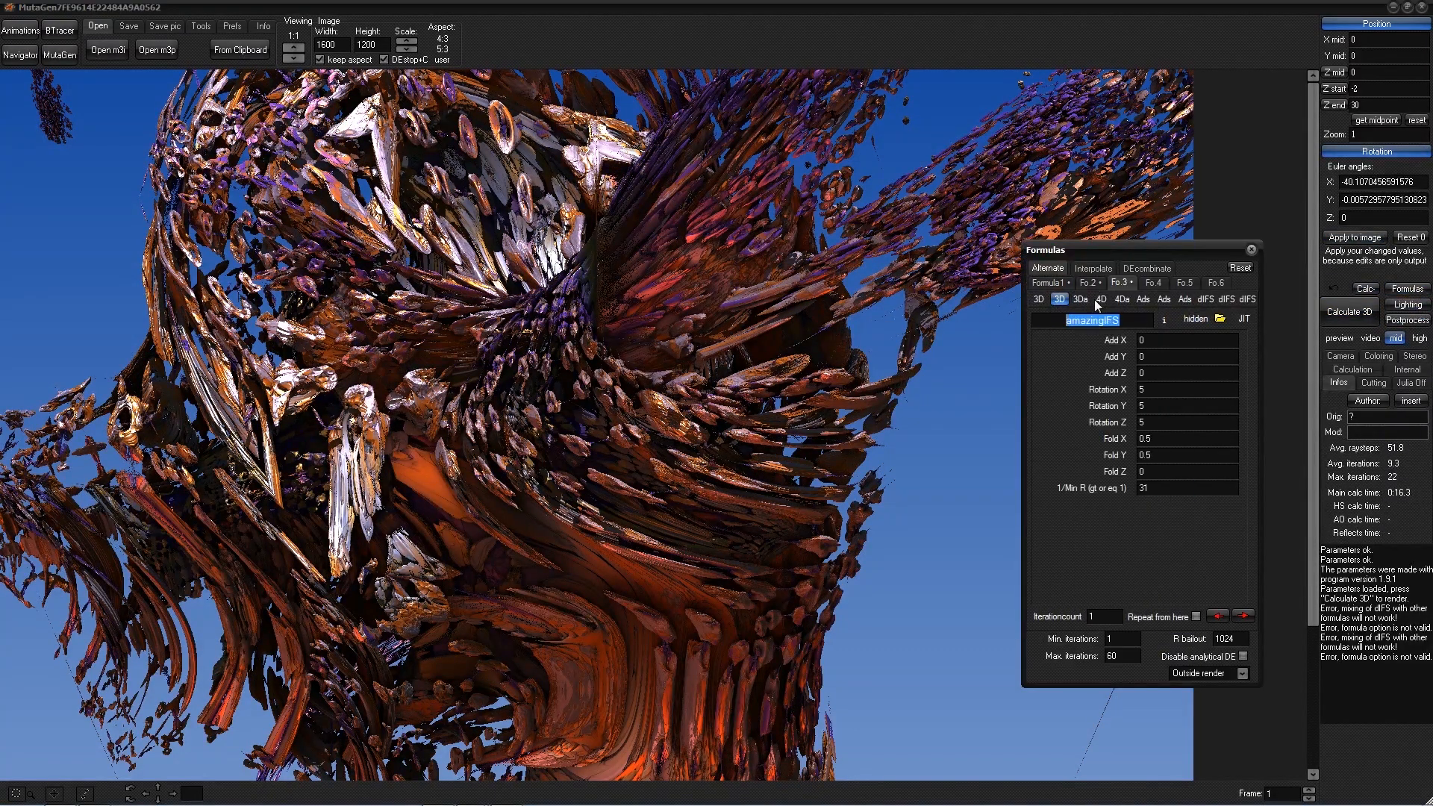
- Replace the third formula with the 4D formula _julibrot and render the fractal
left_click(1118, 284)
mouse_move(1103, 300)
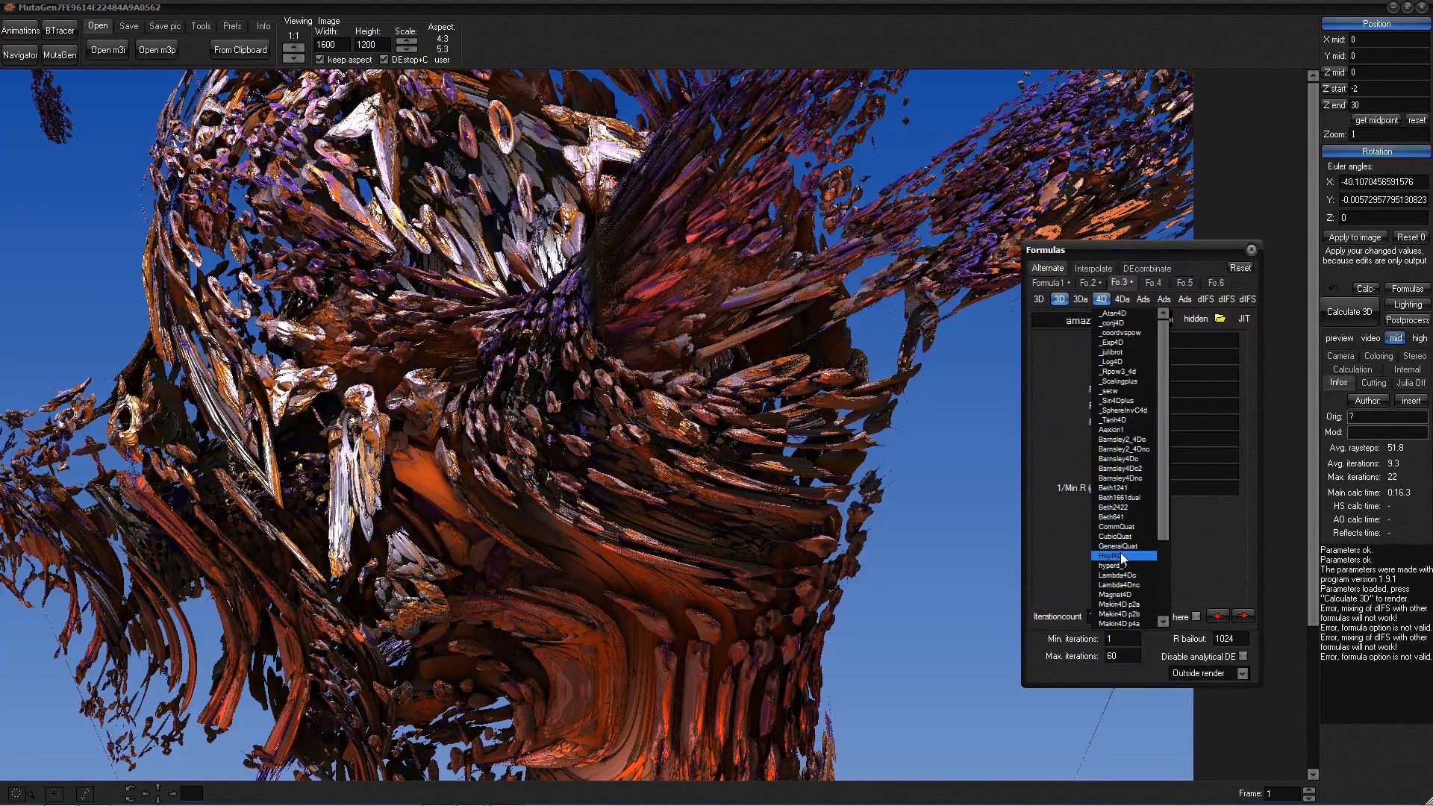
scroll(1121, 553, "down", 2)
scroll(1121, 554, "up", 2)
left_click(1122, 354)
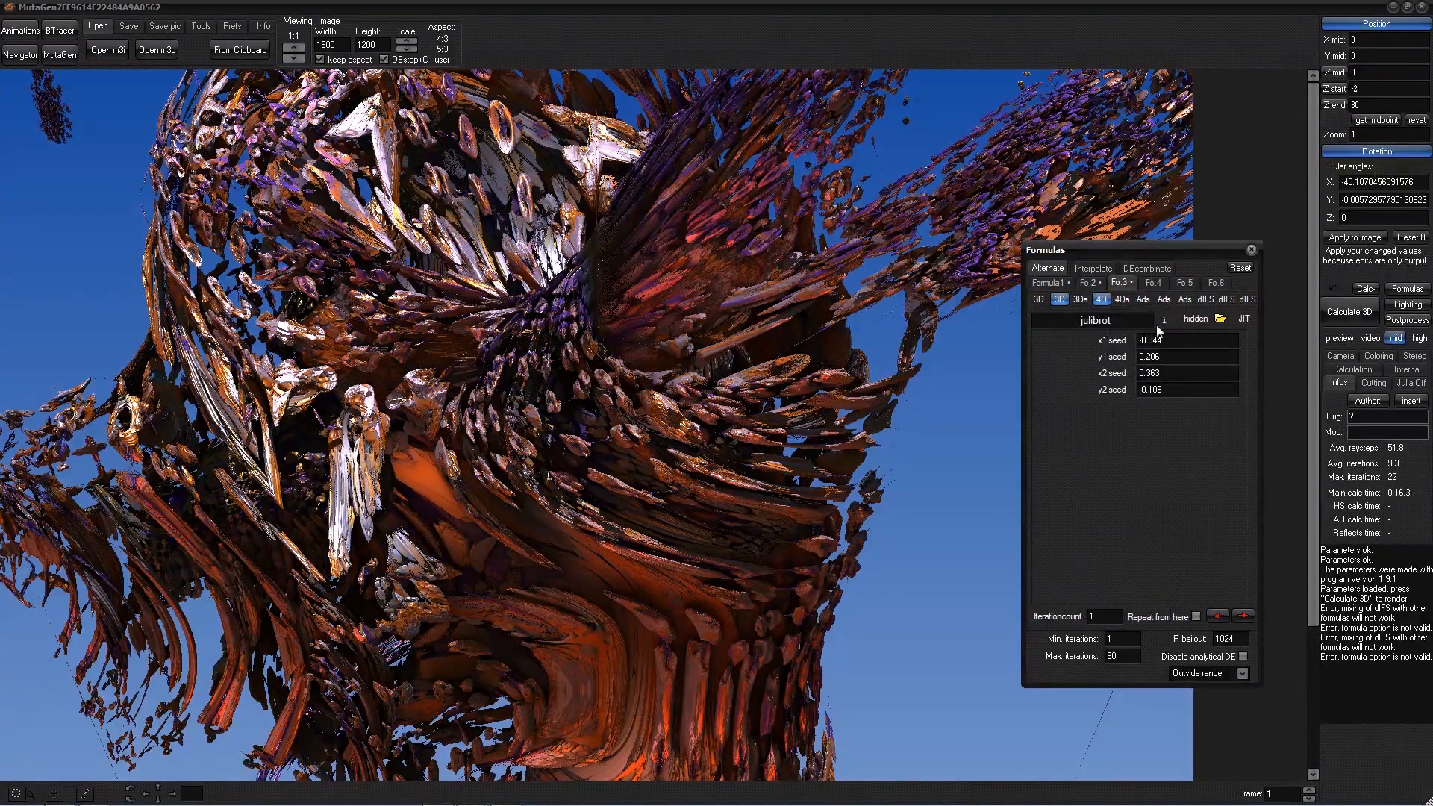
left_click(1351, 313)
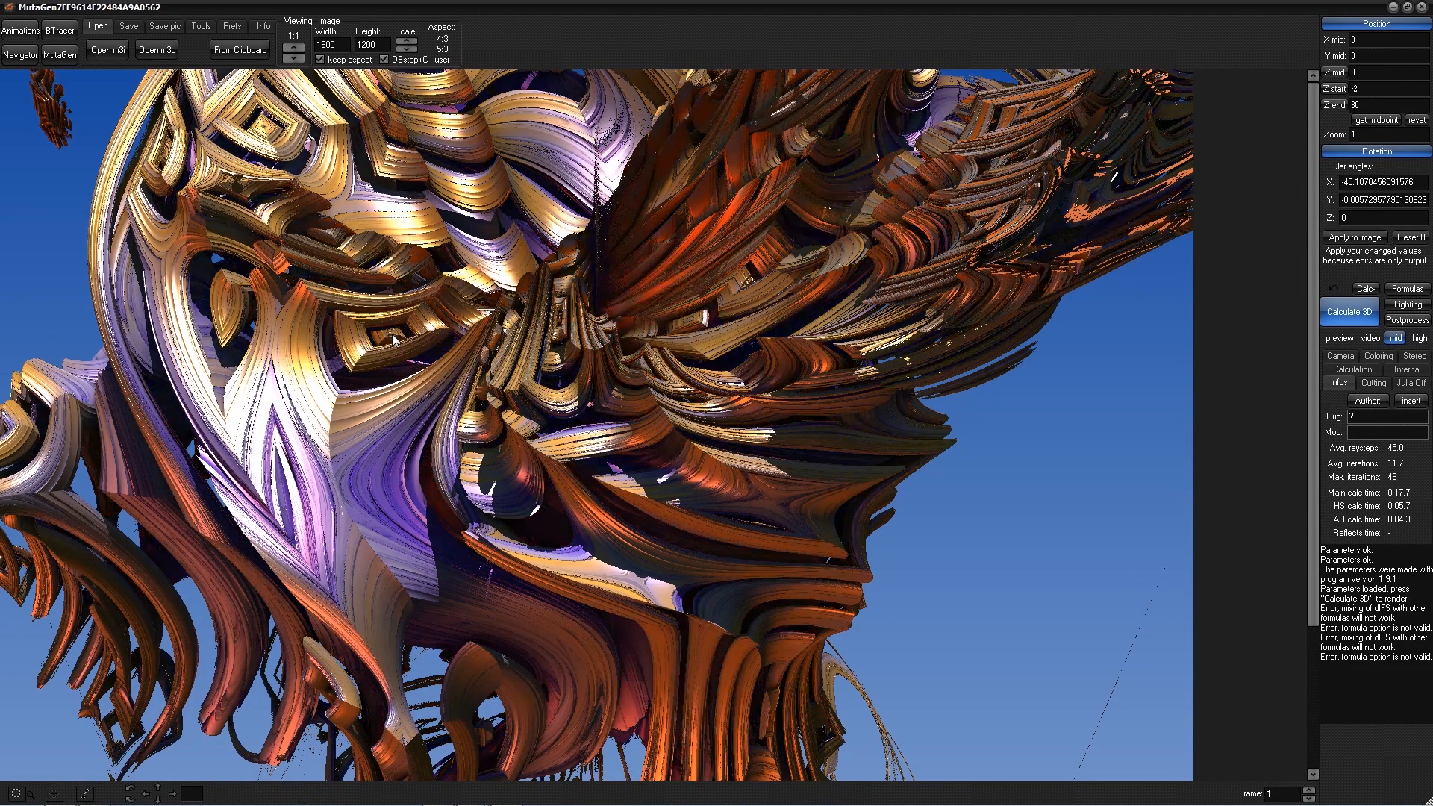
- Undo the recent parameter changes, check the third formula, and recalculate the fractal
left_click(1333, 289)
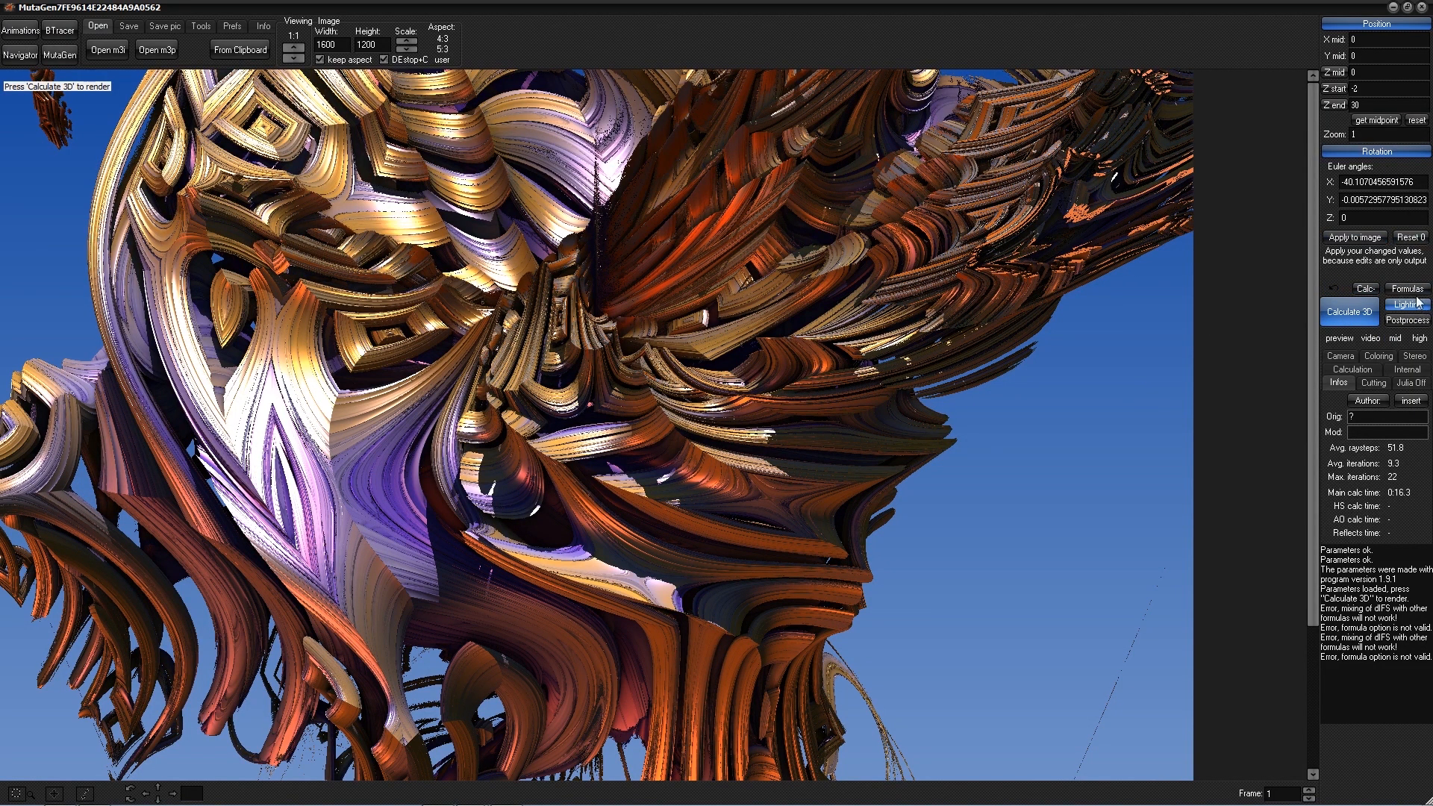
left_click(1351, 317)
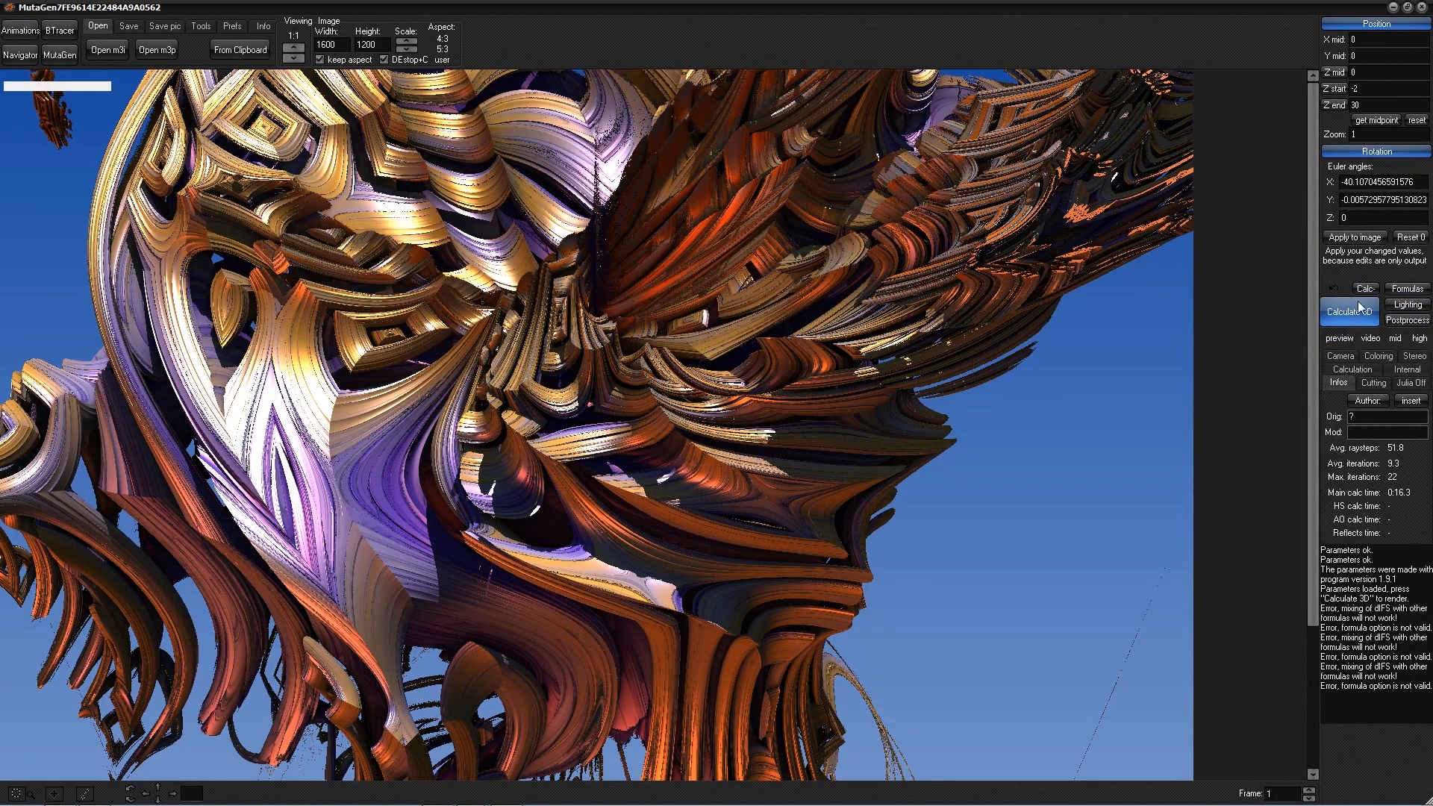
left_click(1335, 290)
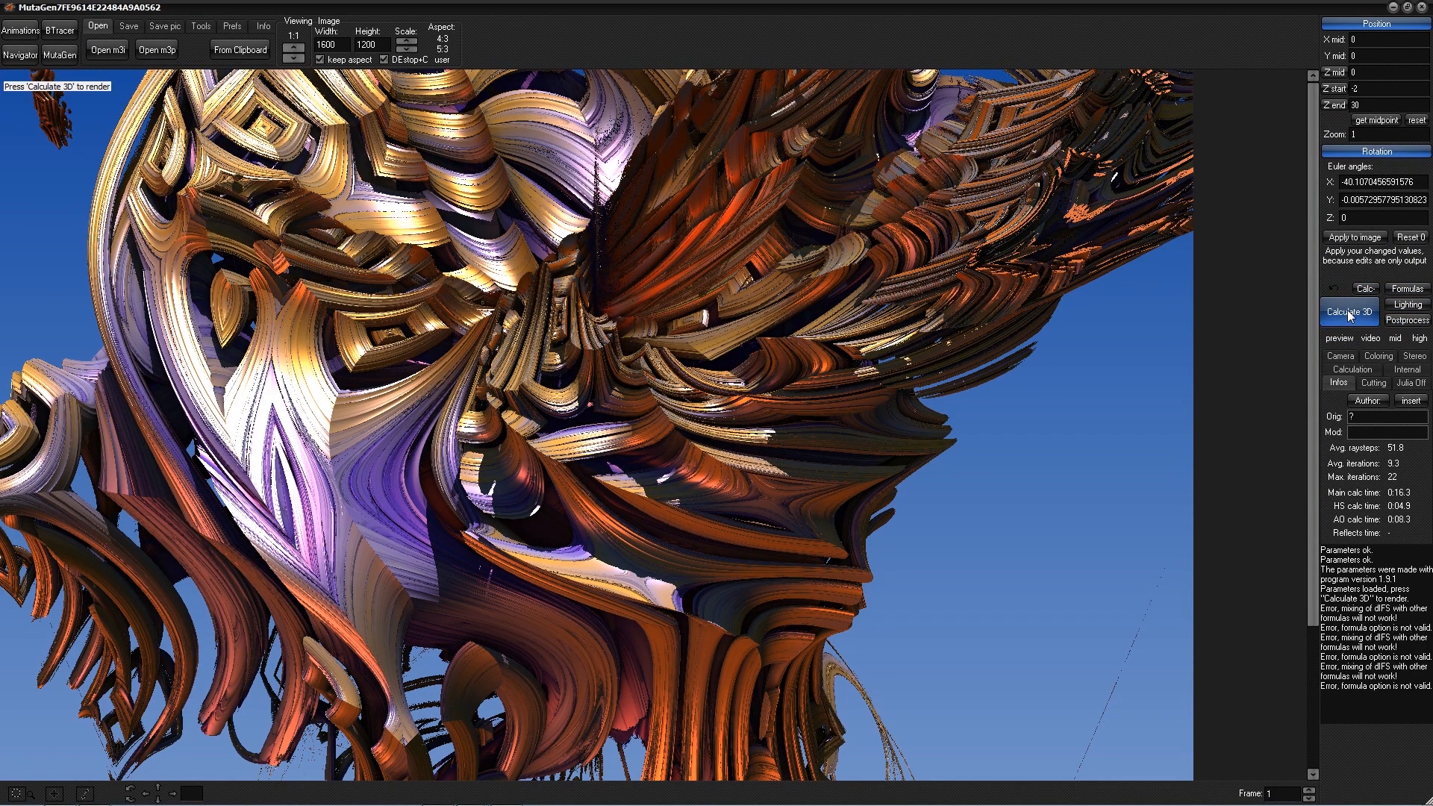
left_click(1352, 312)
left_click(1408, 290)
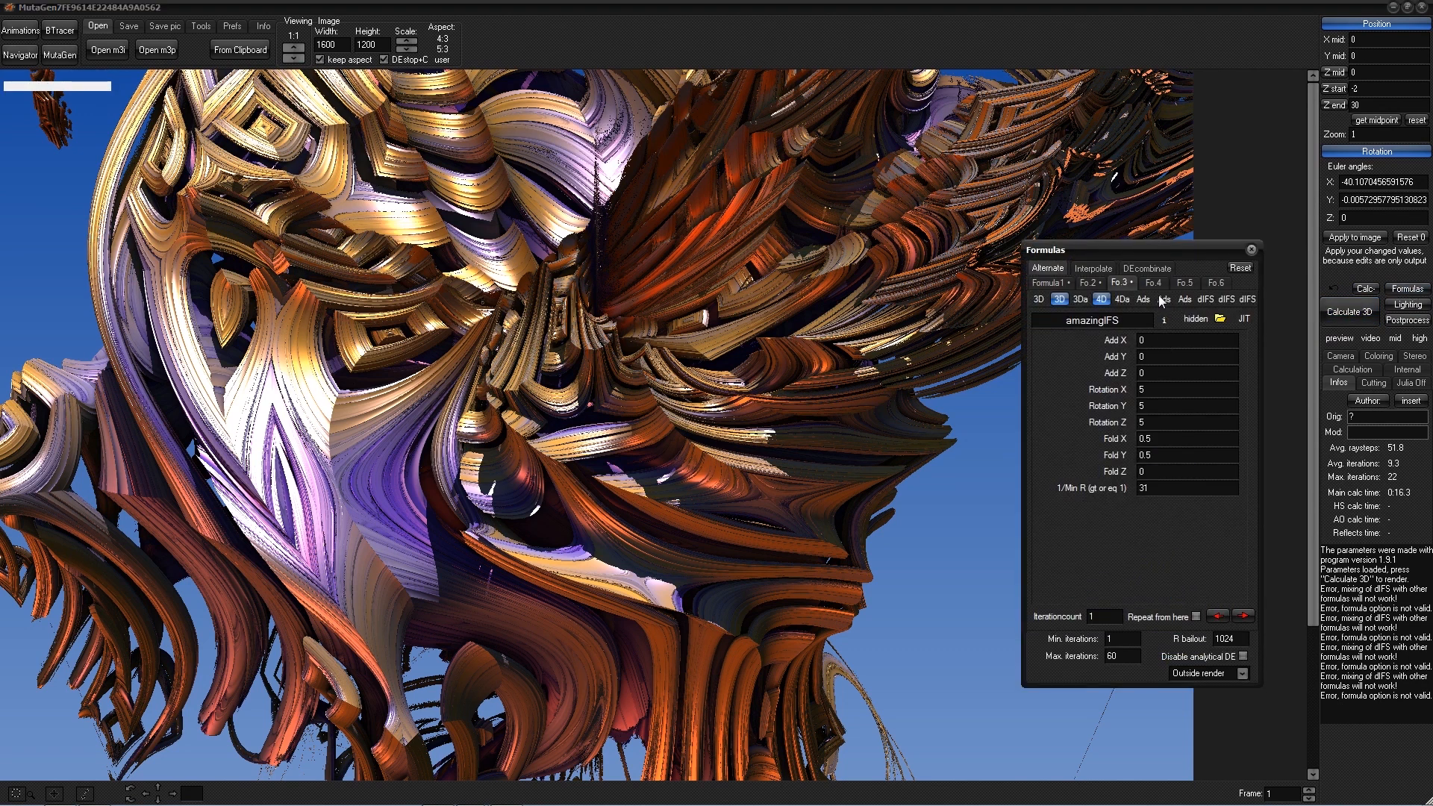
left_click_drag(1108, 320, 1067, 320)
double_click(1135, 318)
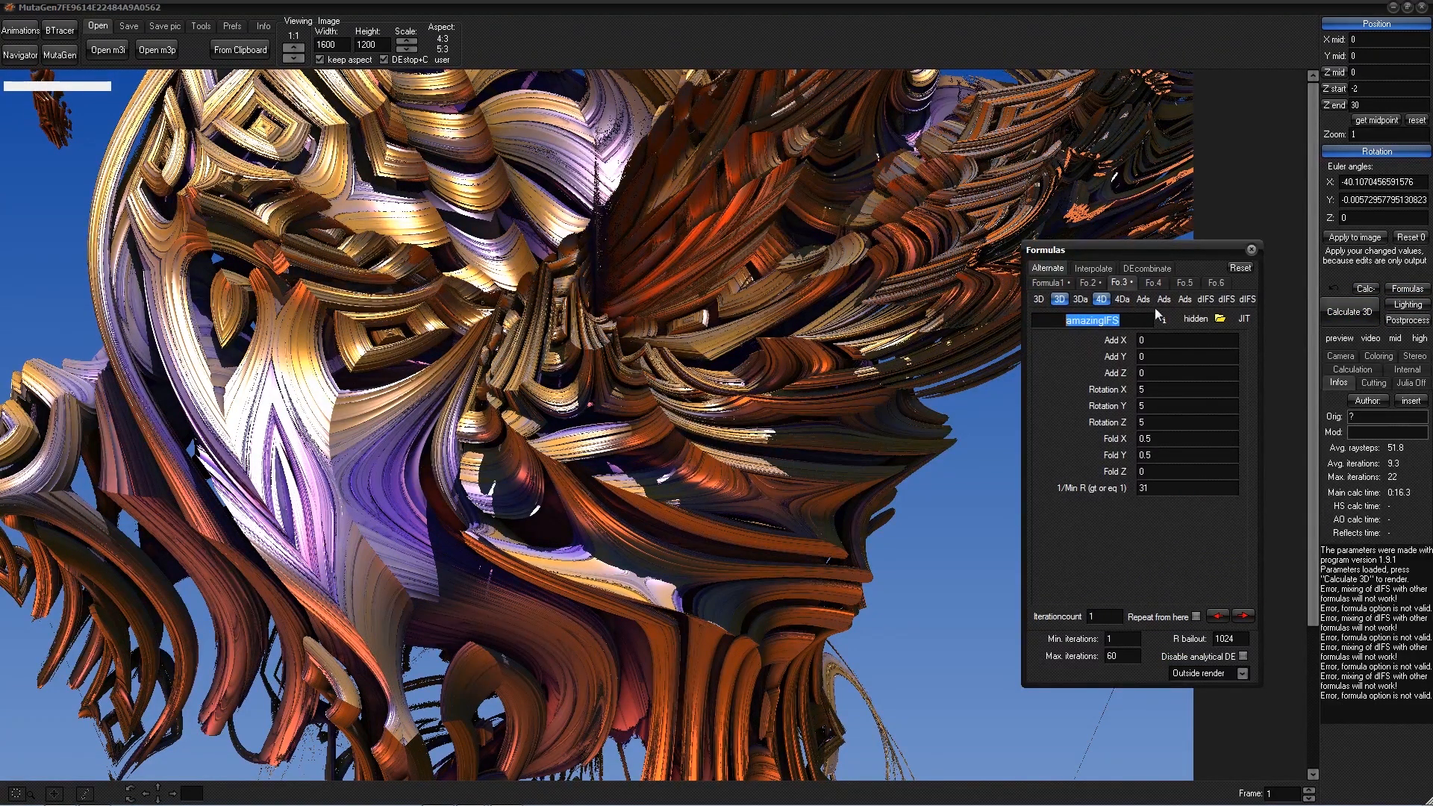
left_click(1333, 290)
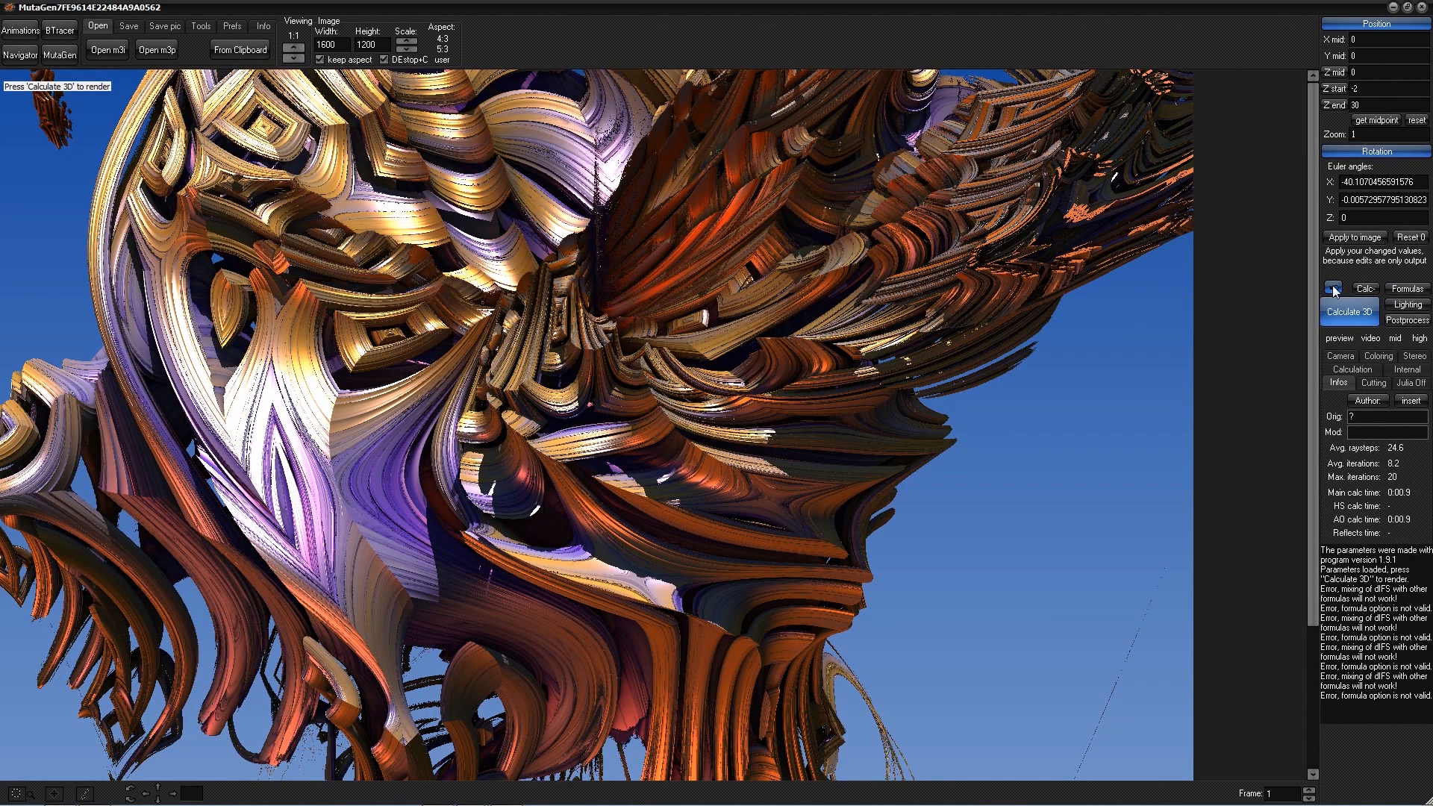
left_click(1353, 314)
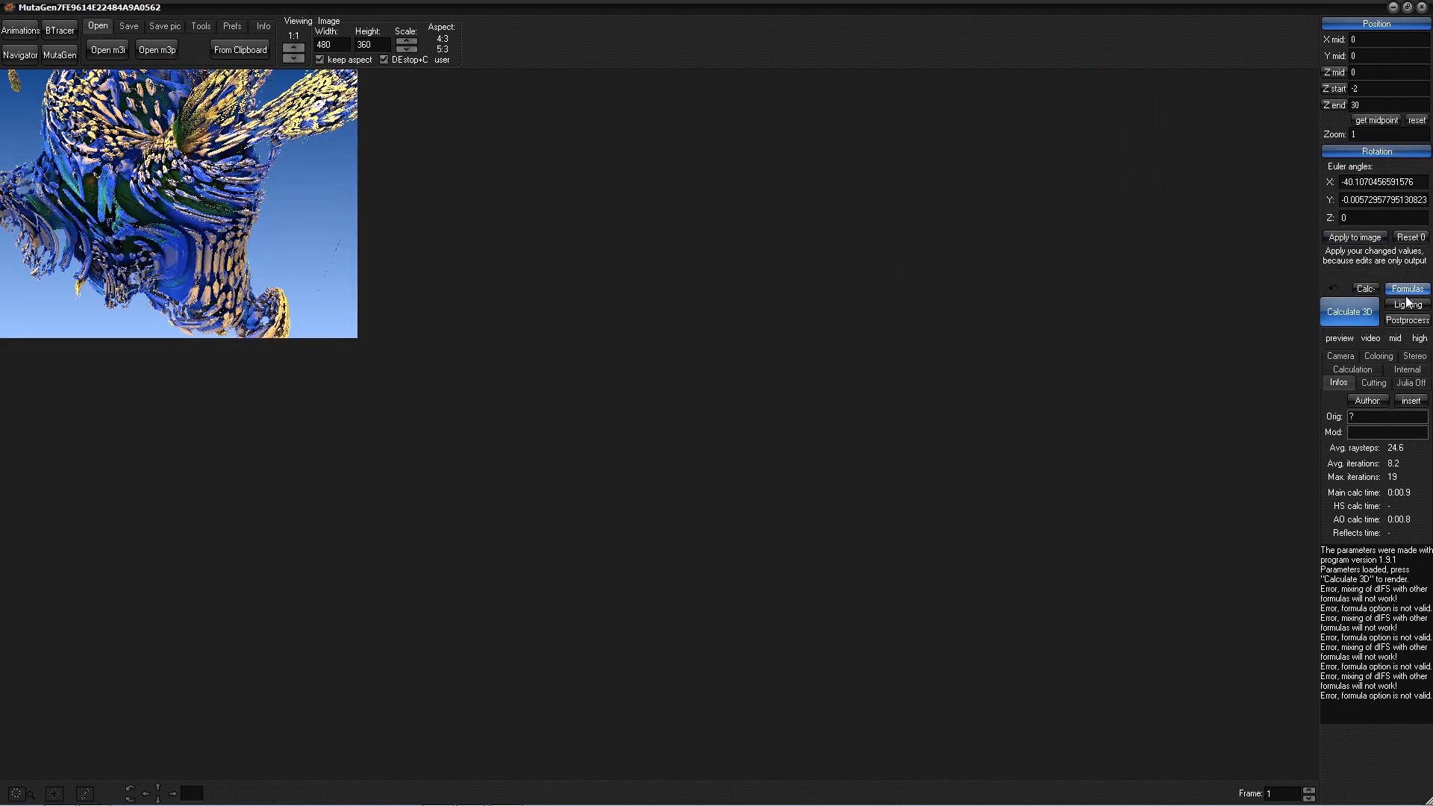
- Render the fractal with the mid preset at 1:1 viewing scale, with hard shadows calculated automatically
left_click(1396, 338)
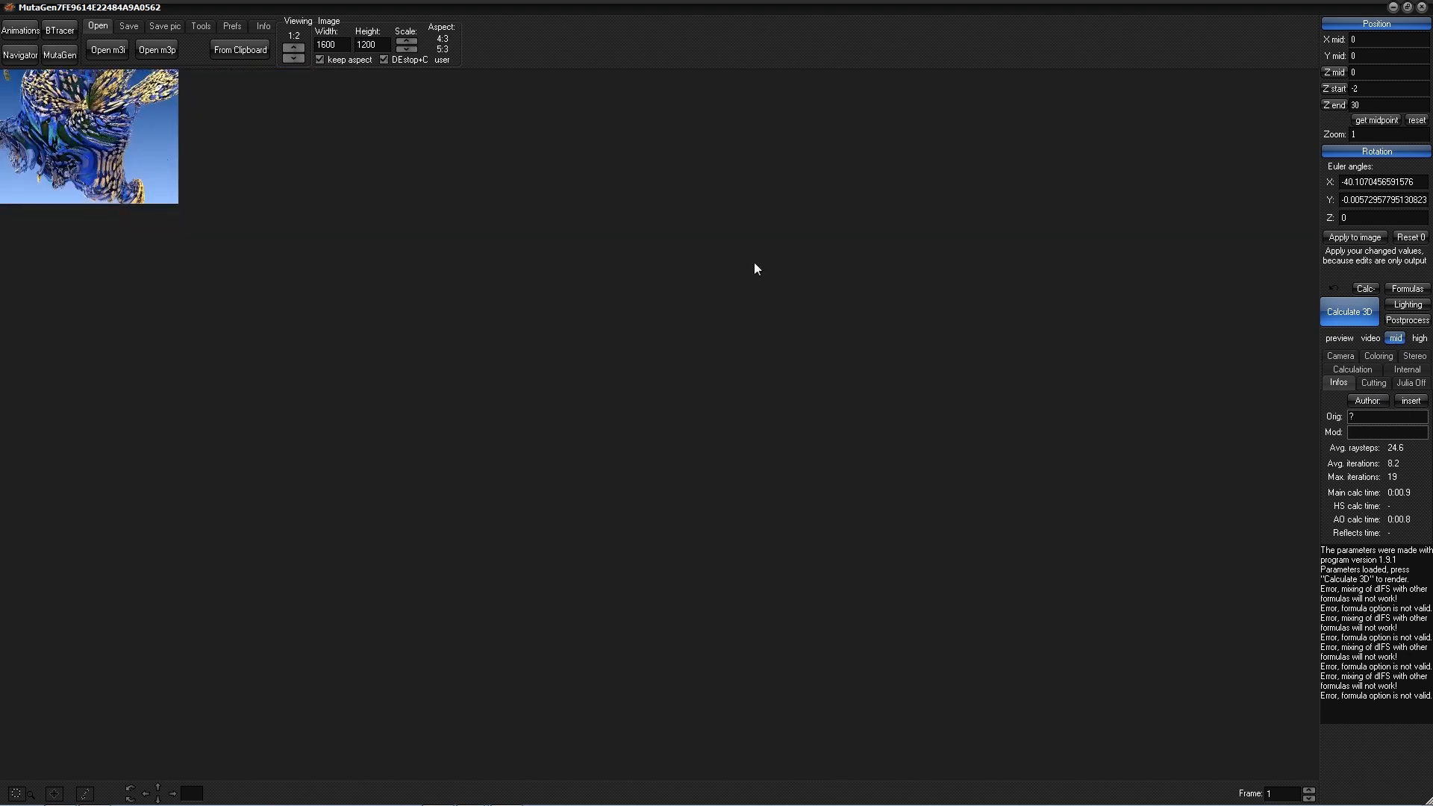
left_click(294, 49)
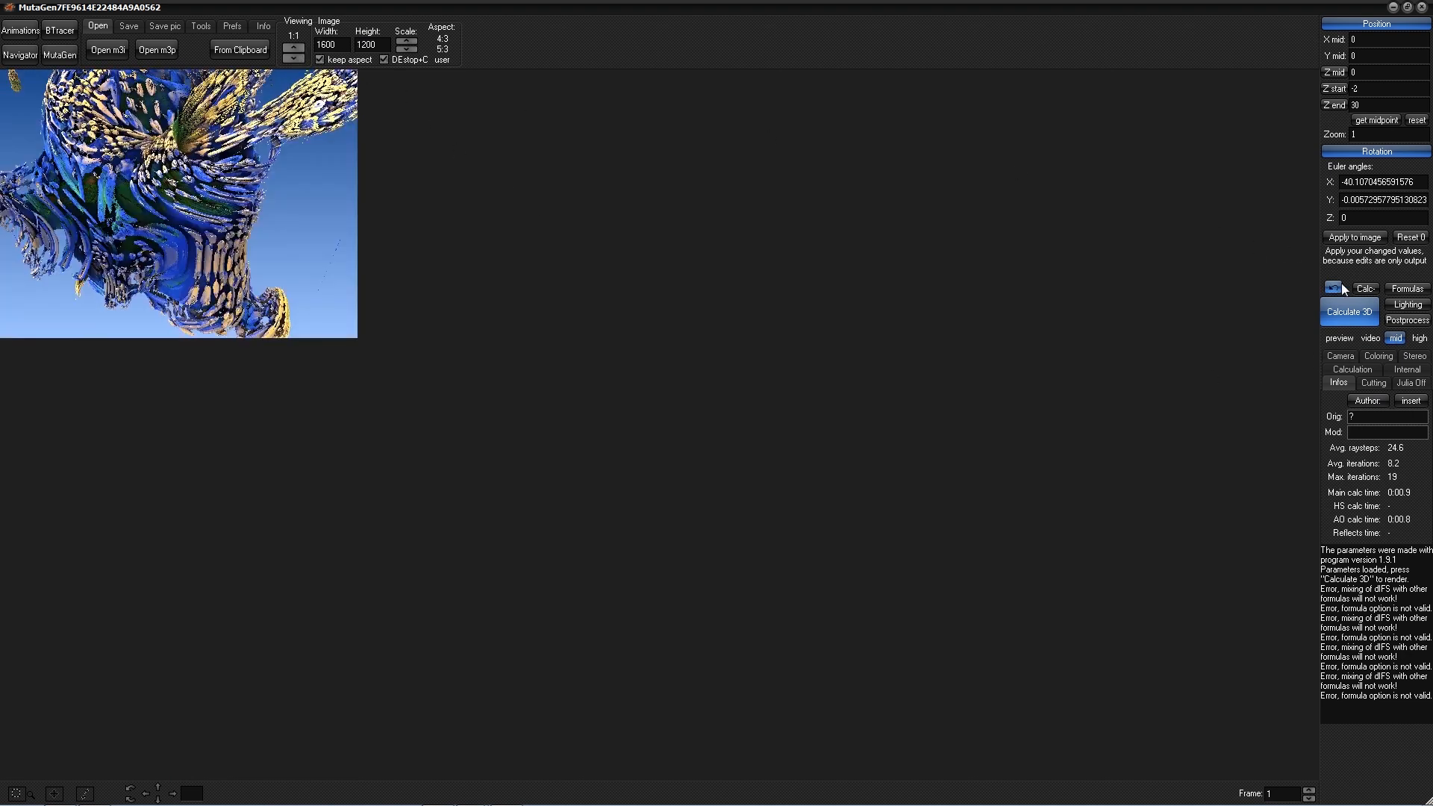
left_click(1354, 315)
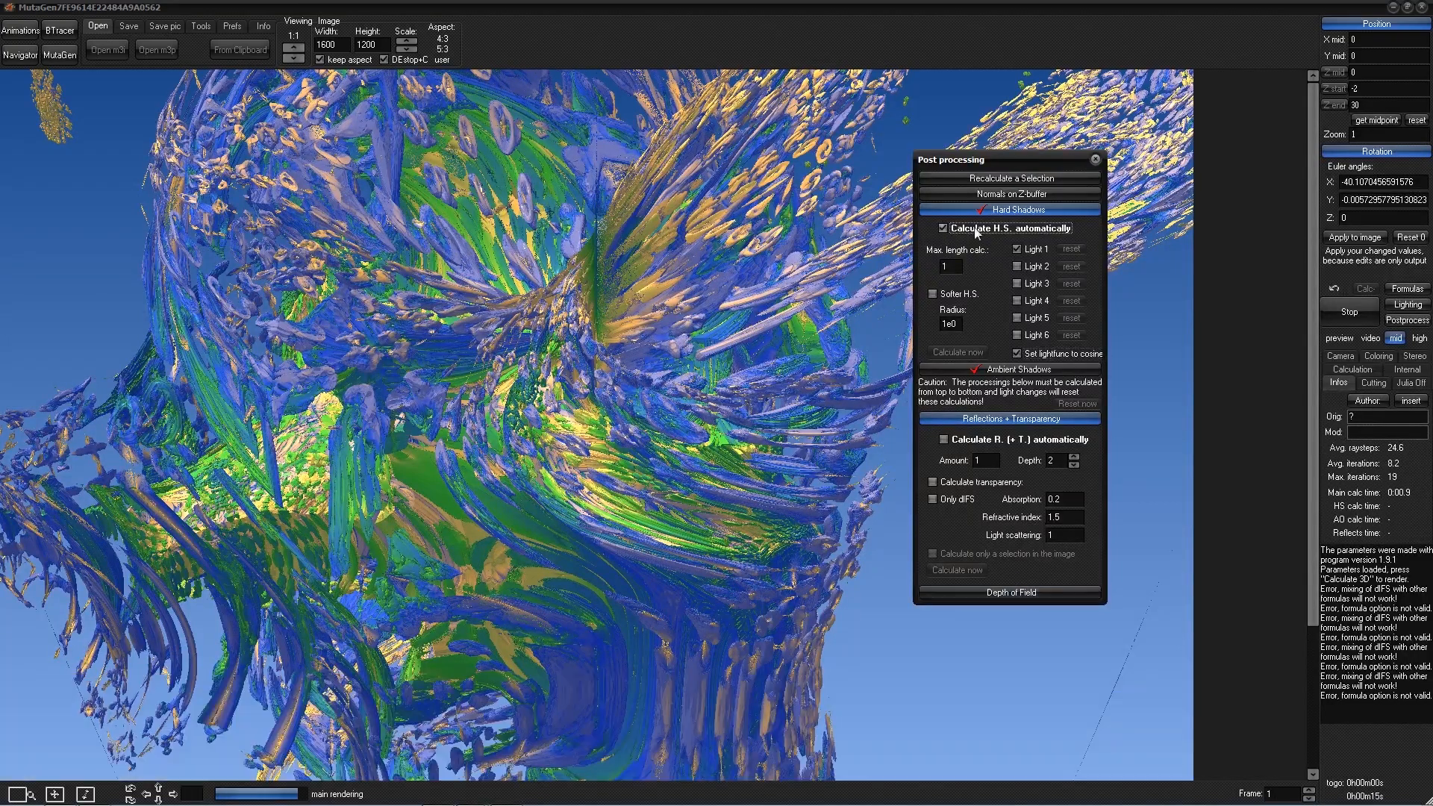
left_click(1353, 311)
left_click(1352, 311)
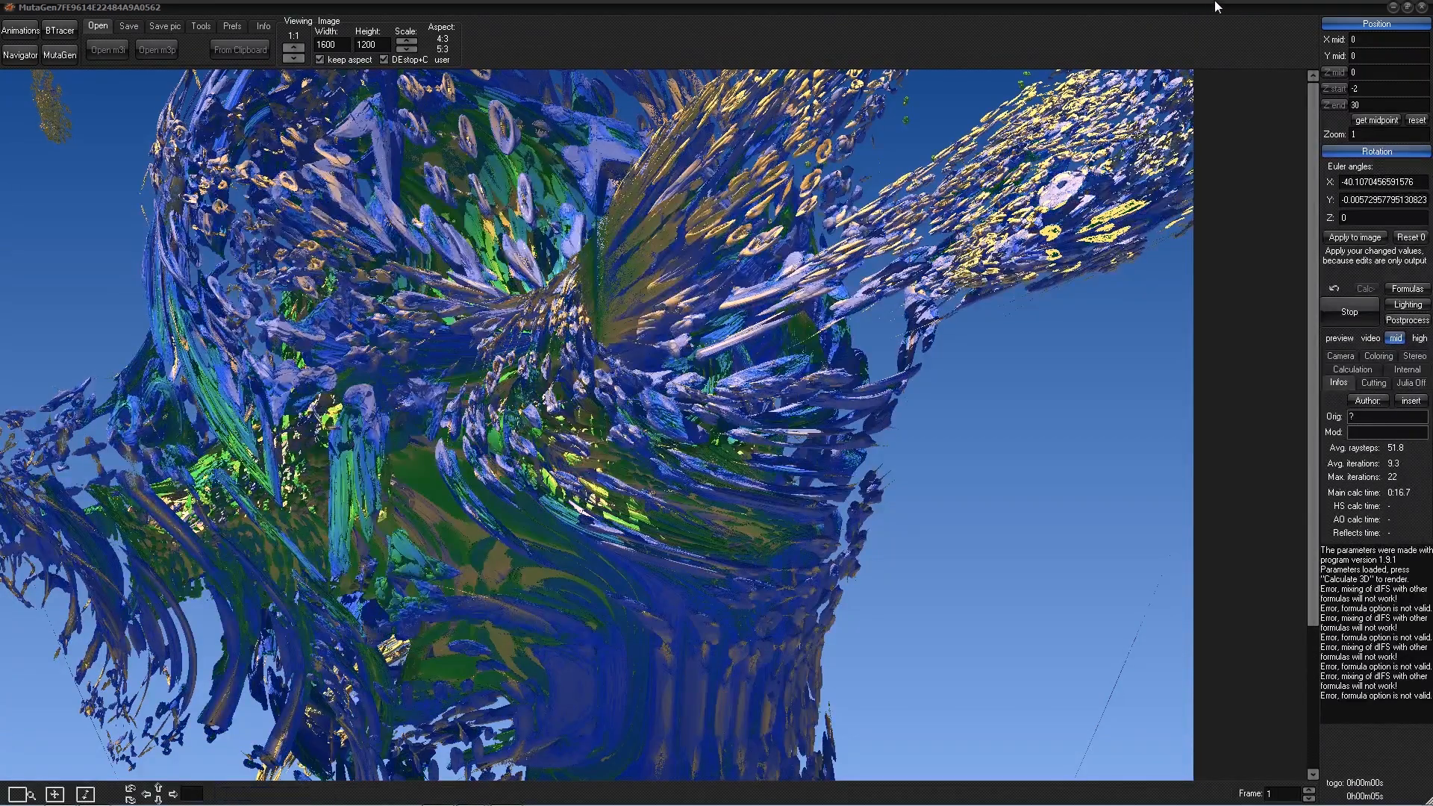
- Restore the main window to a smaller size, move it, and switch to the Decorated Spheres parameter page in Chrome
double_click(1215, 8)
left_click_drag(1213, 15, 782, 40)
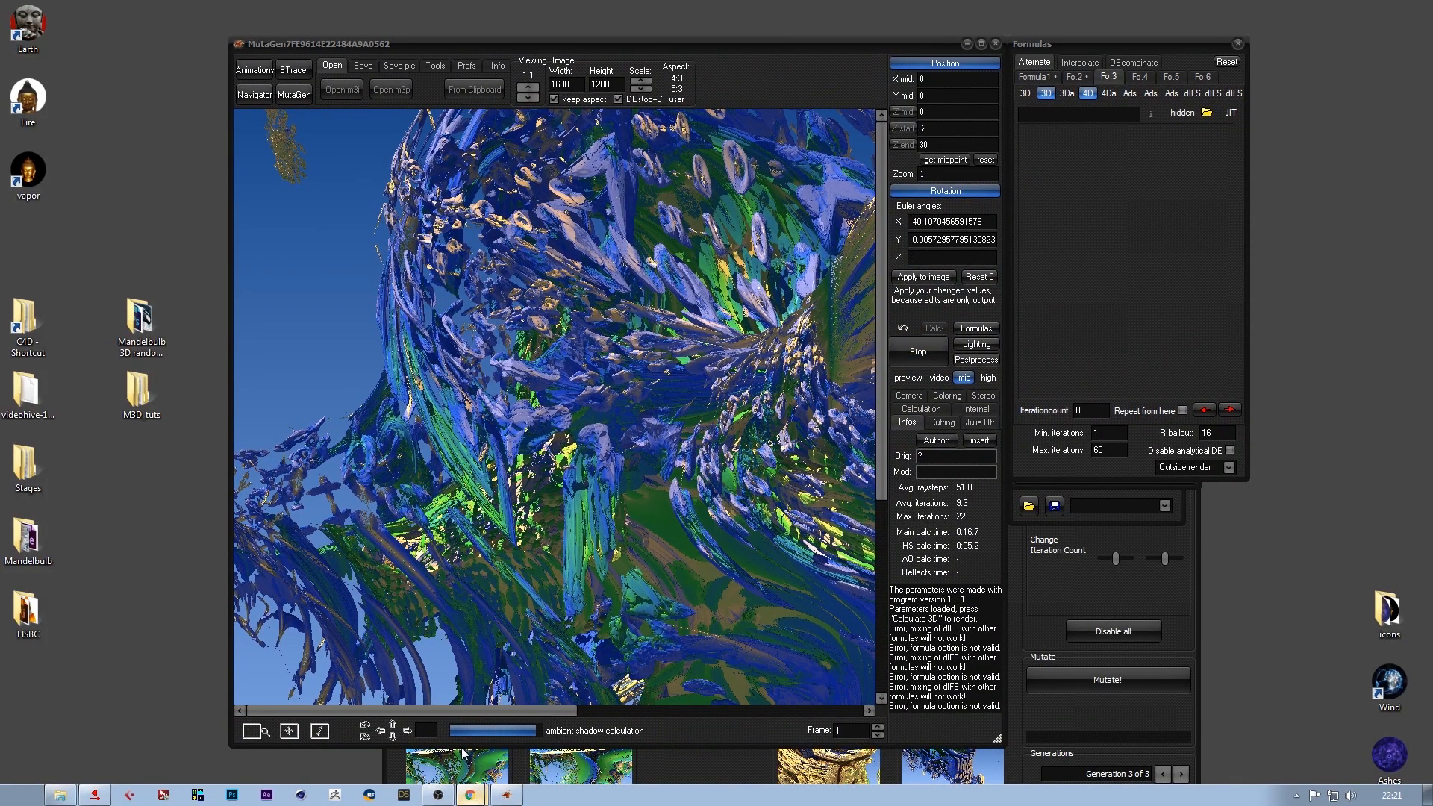
left_click(470, 795)
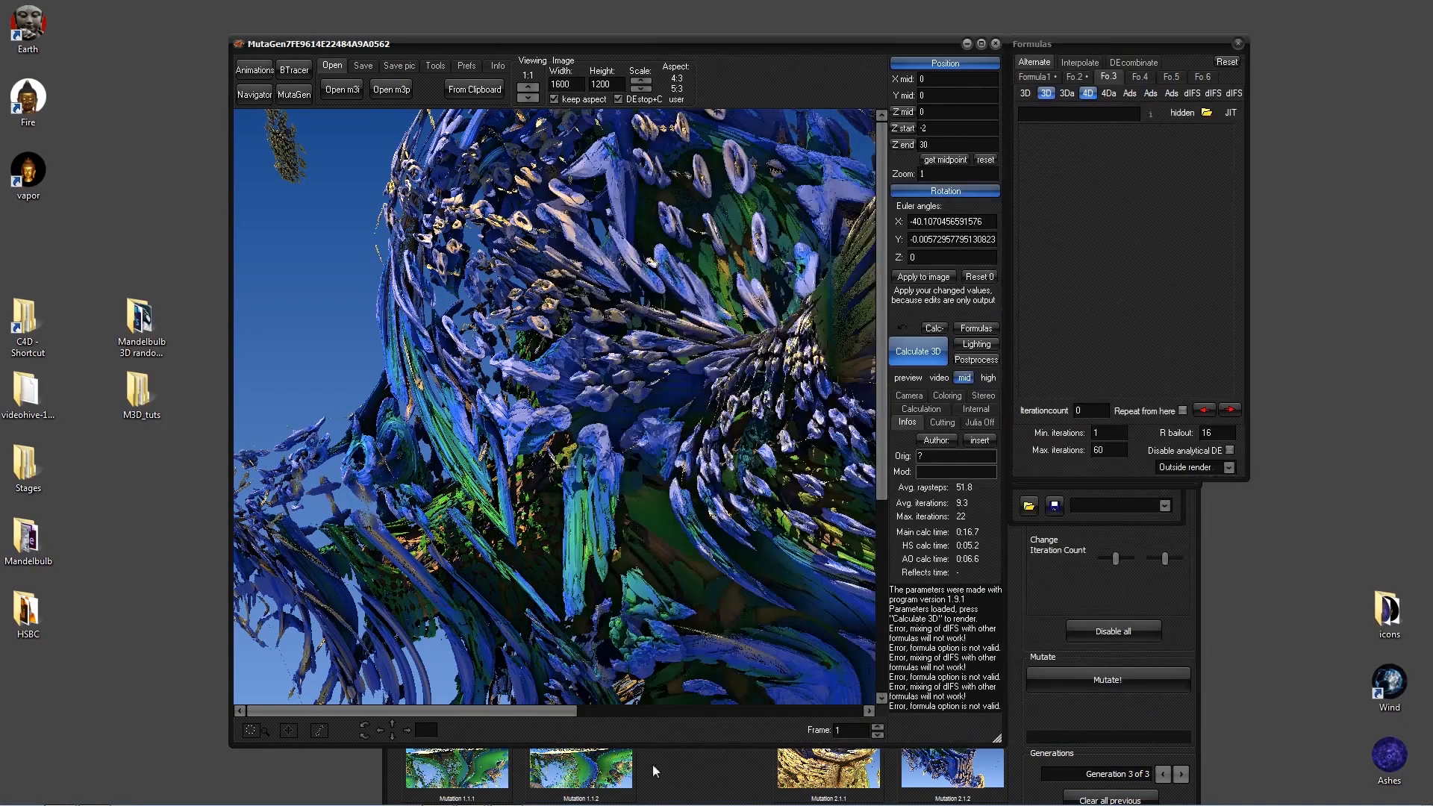
left_click(1353, 42)
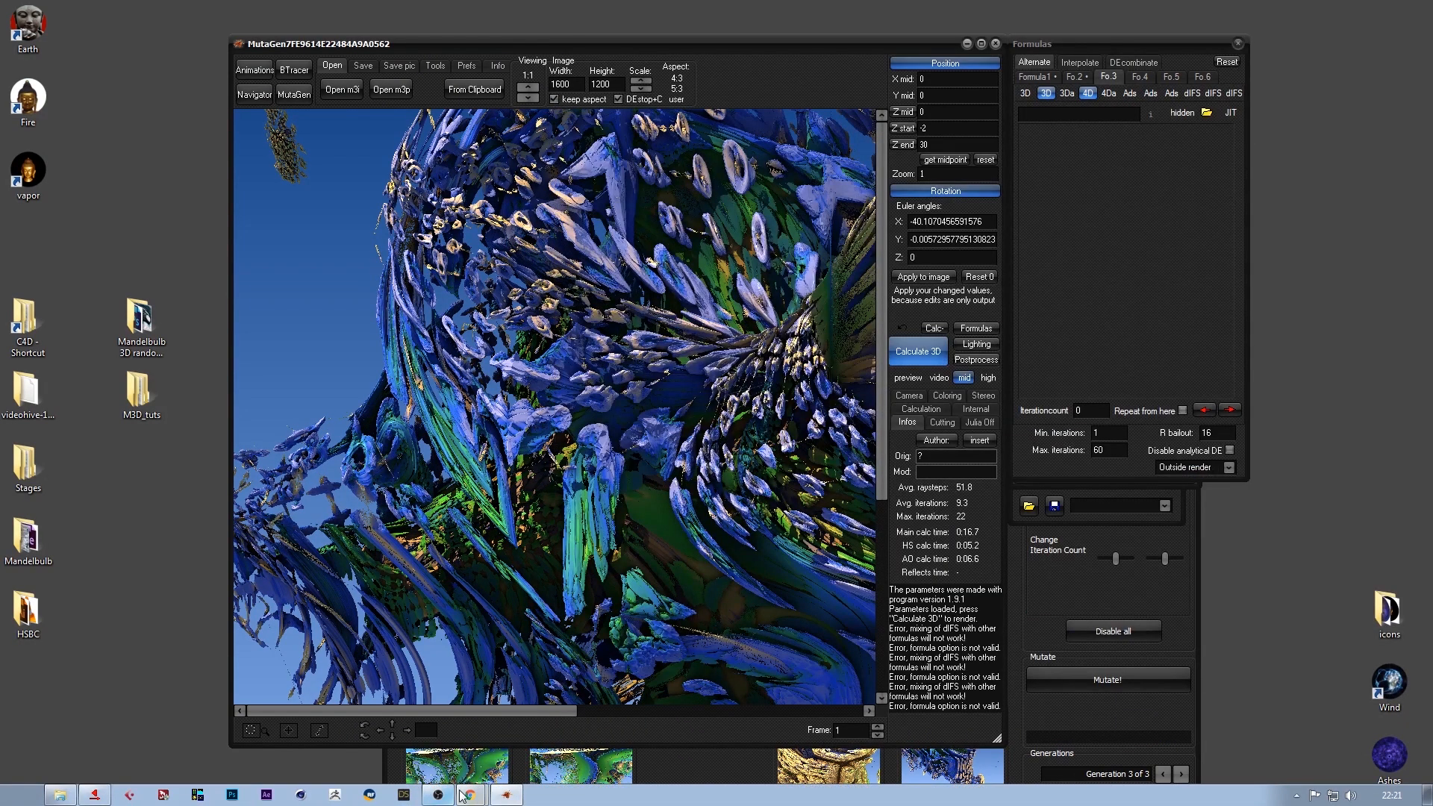
left_click(471, 797)
left_click(472, 795)
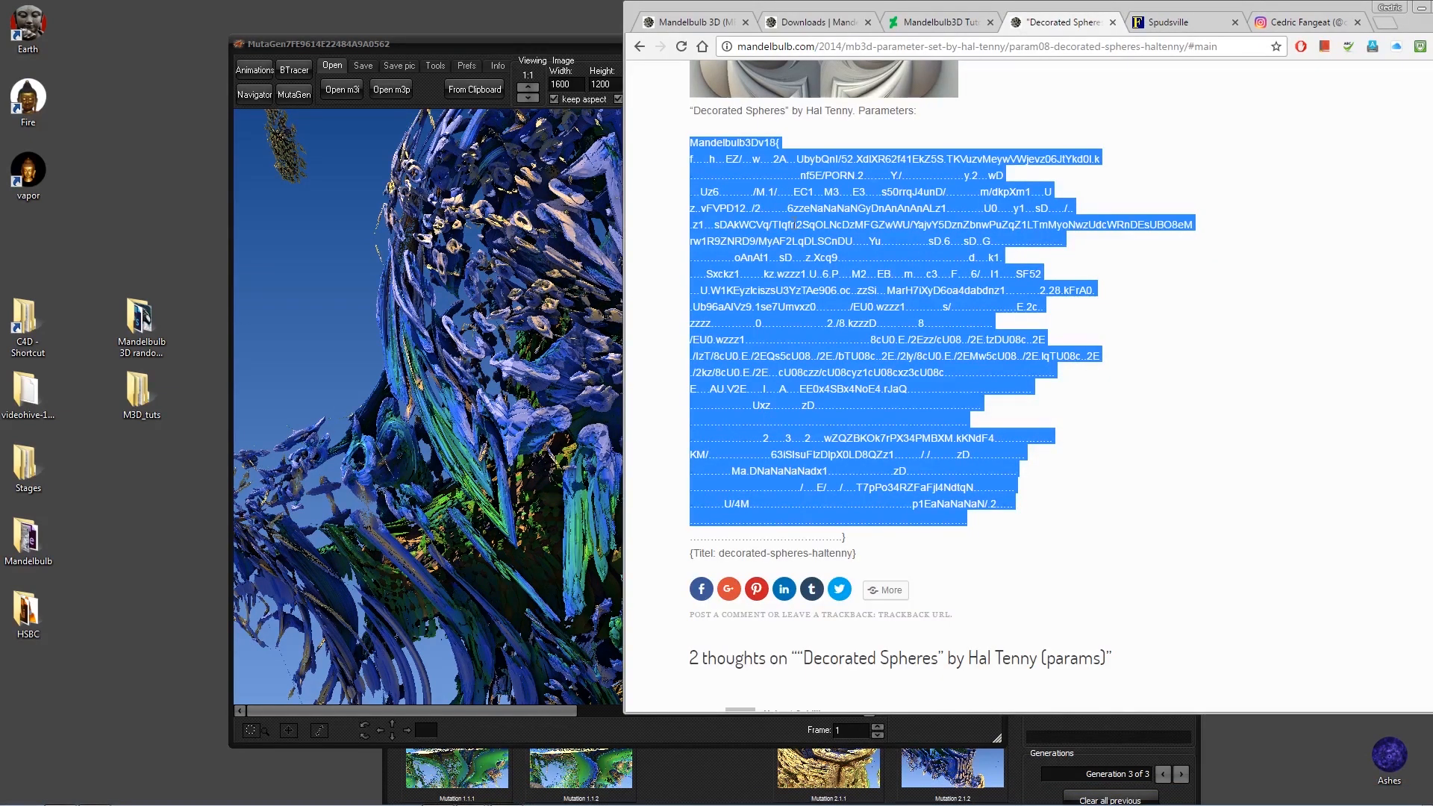
- Return to Mandelbulb 3D, load the copied Decorated Spheres parameters from the clipboard and render them
left_click(523, 37)
left_click(466, 91)
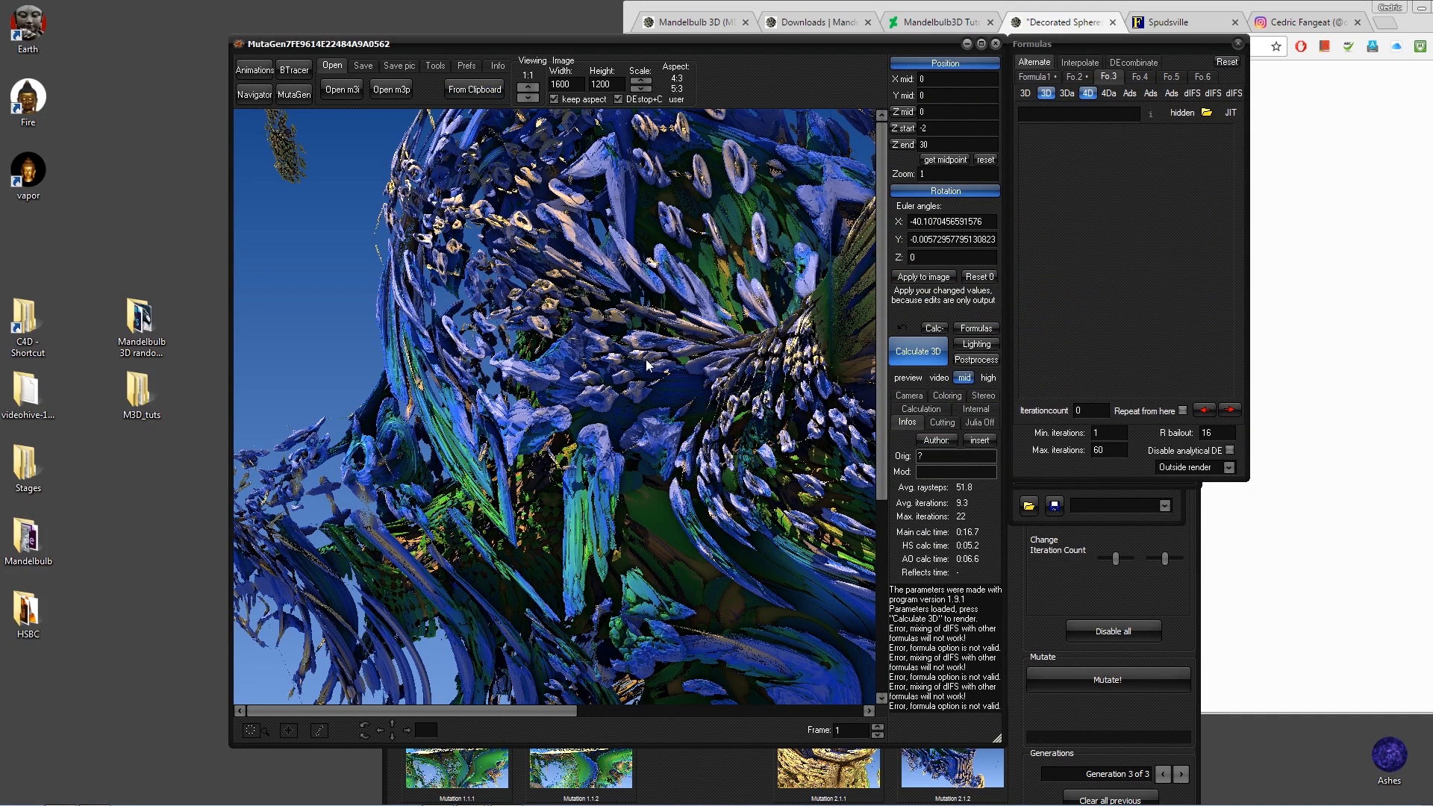
scroll(545, 282, "up", 1)
left_click(477, 95)
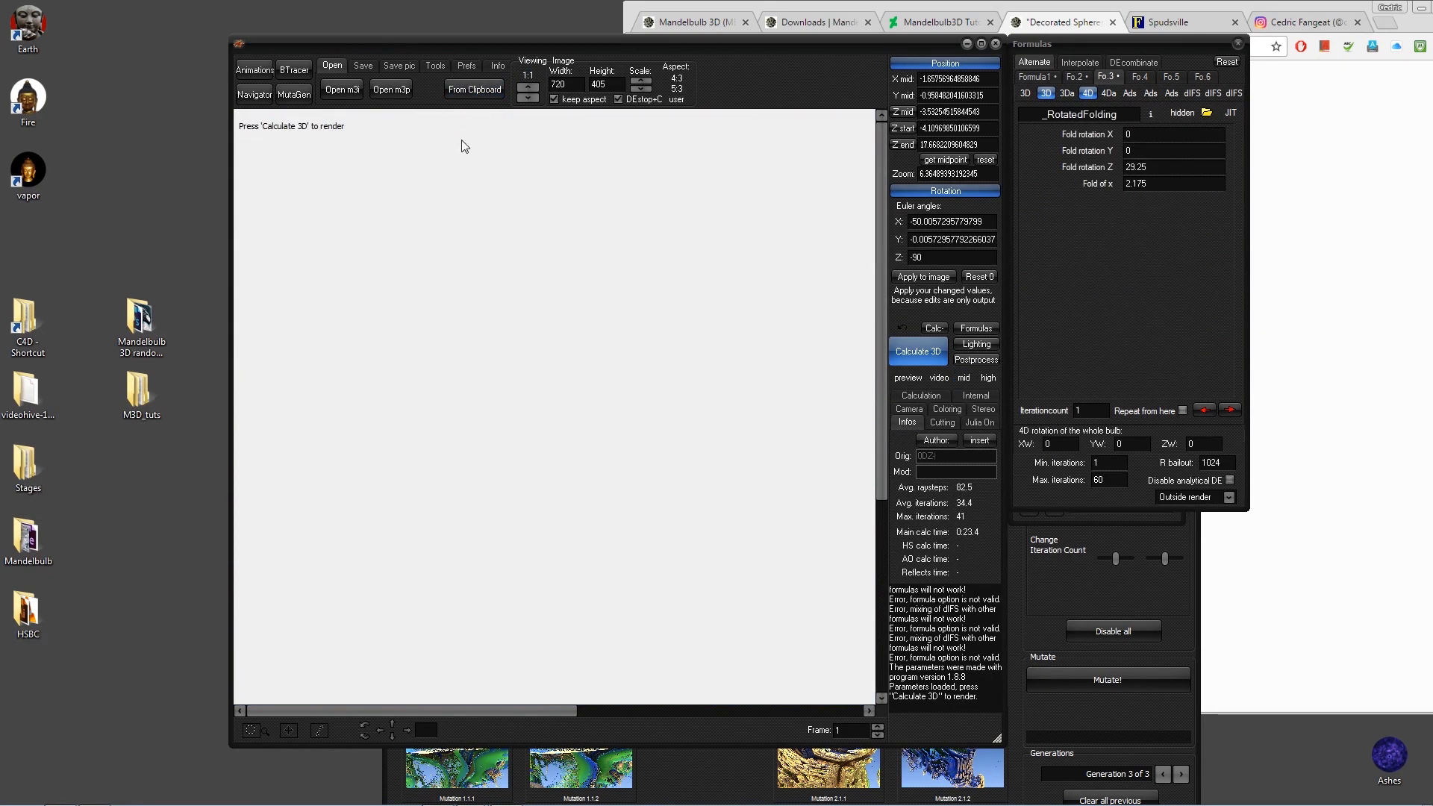
left_click(922, 361)
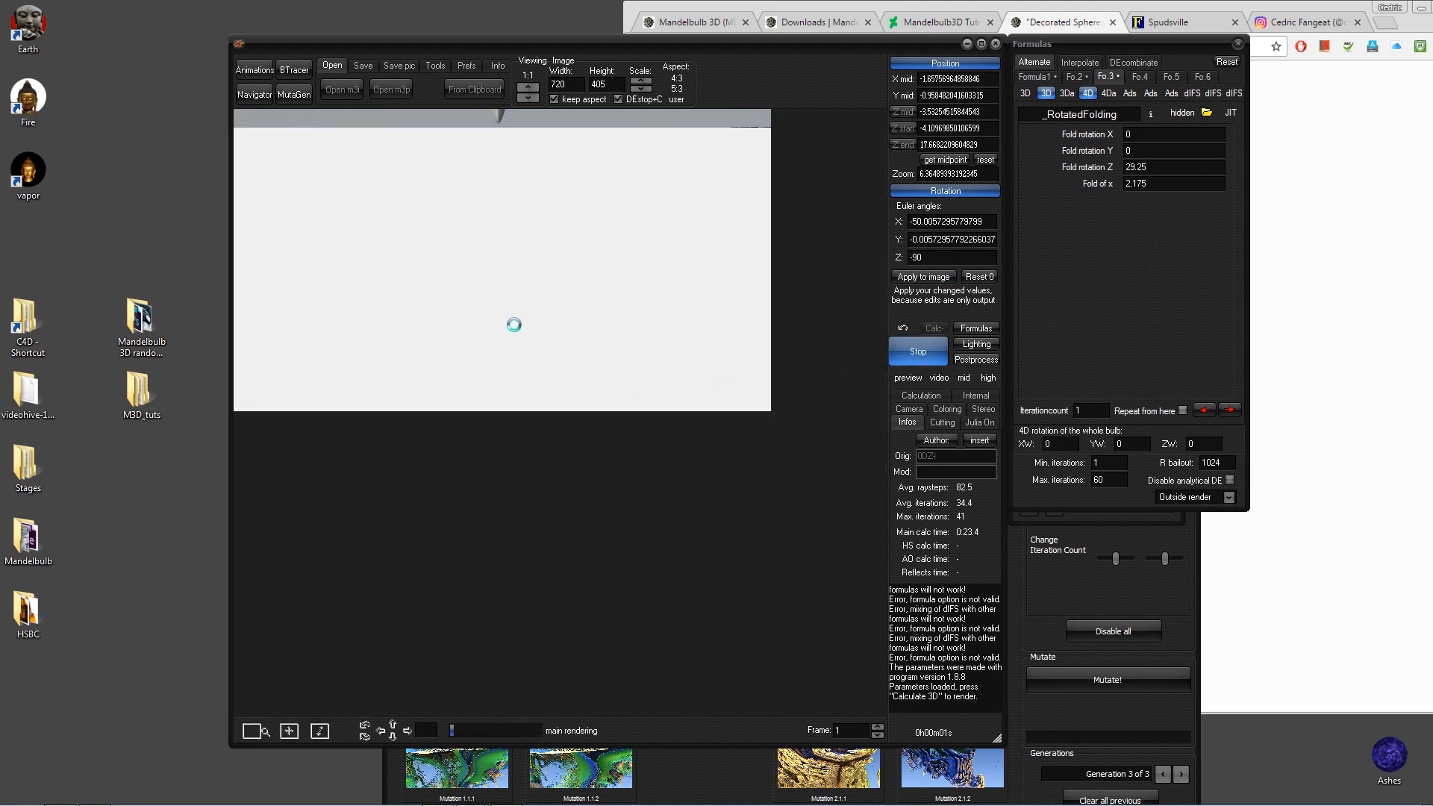
- Switch to Chrome to compare the render with the Decorated Spheres picture, clear the text selection, and return to Mandelbulb 3D
left_click(1063, 22)
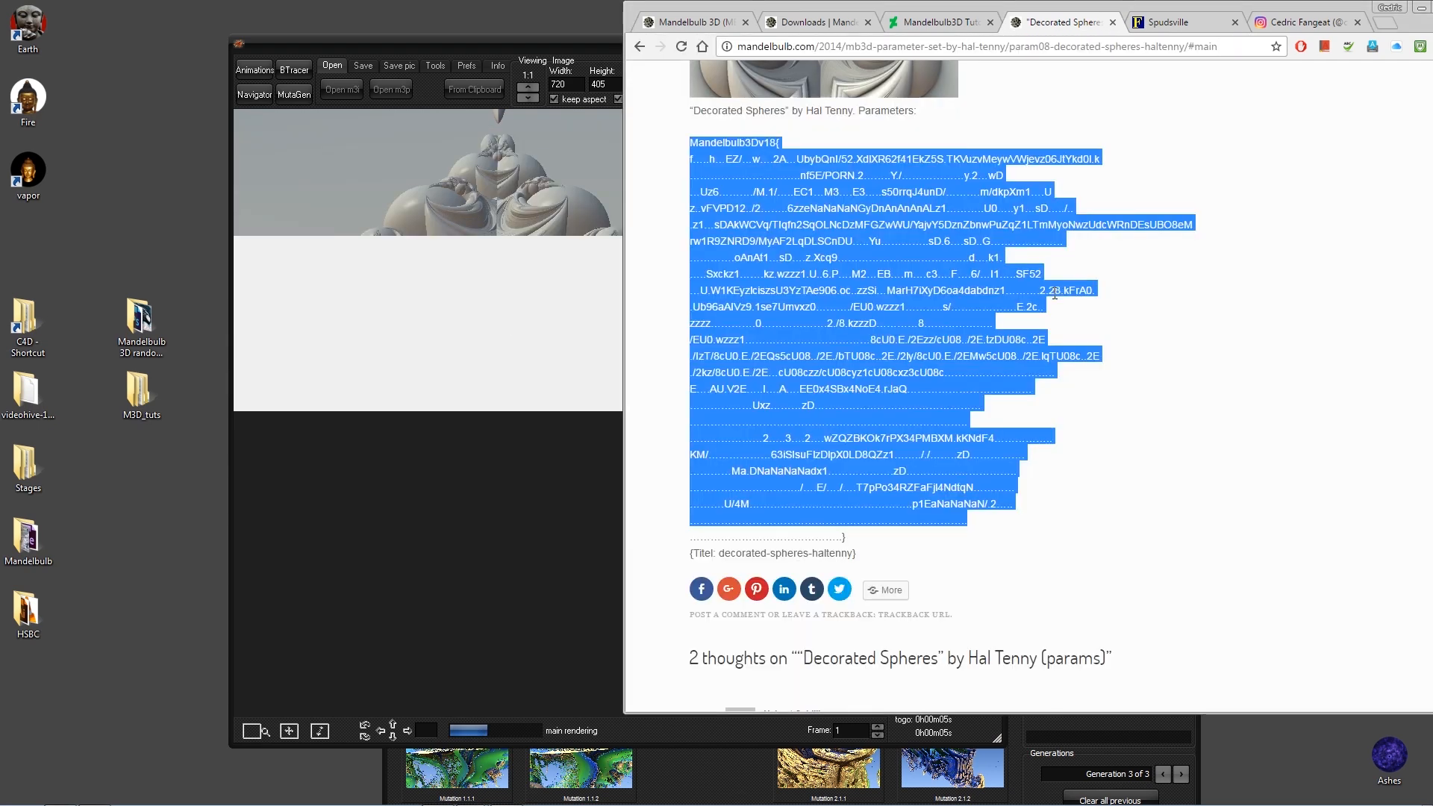
scroll(689, 385, "up", 3)
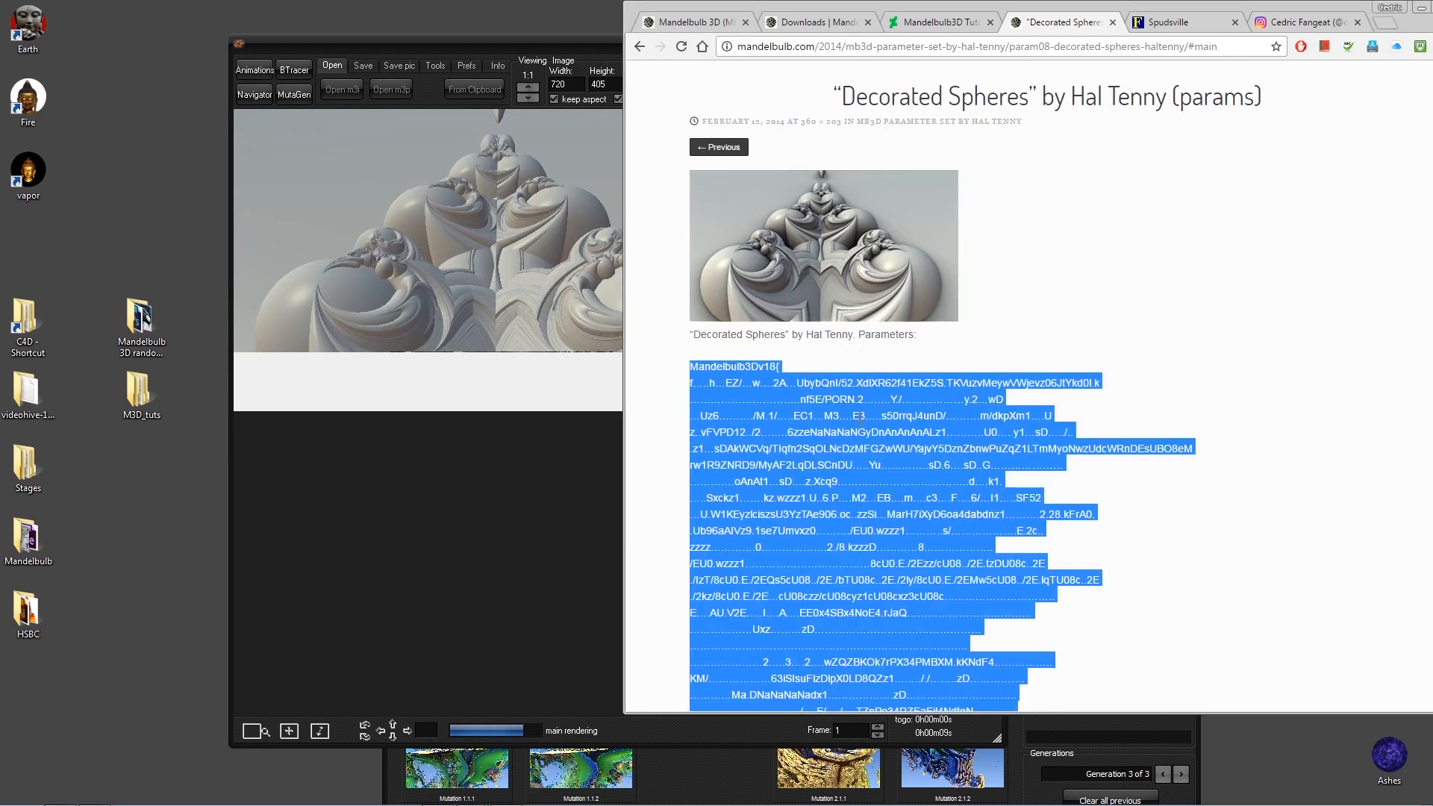
scroll(688, 385, "down", 2)
left_click(689, 278)
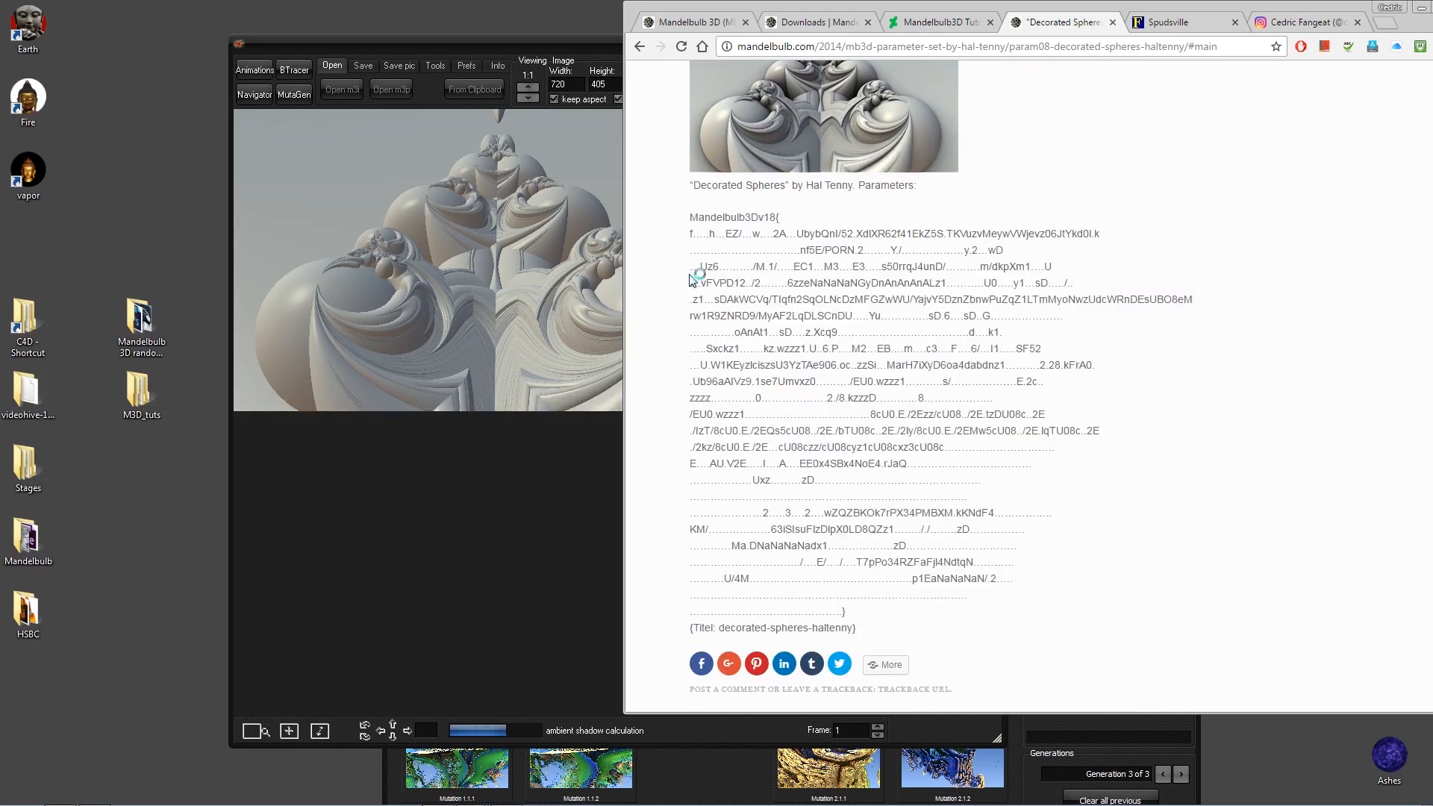
left_click(499, 270)
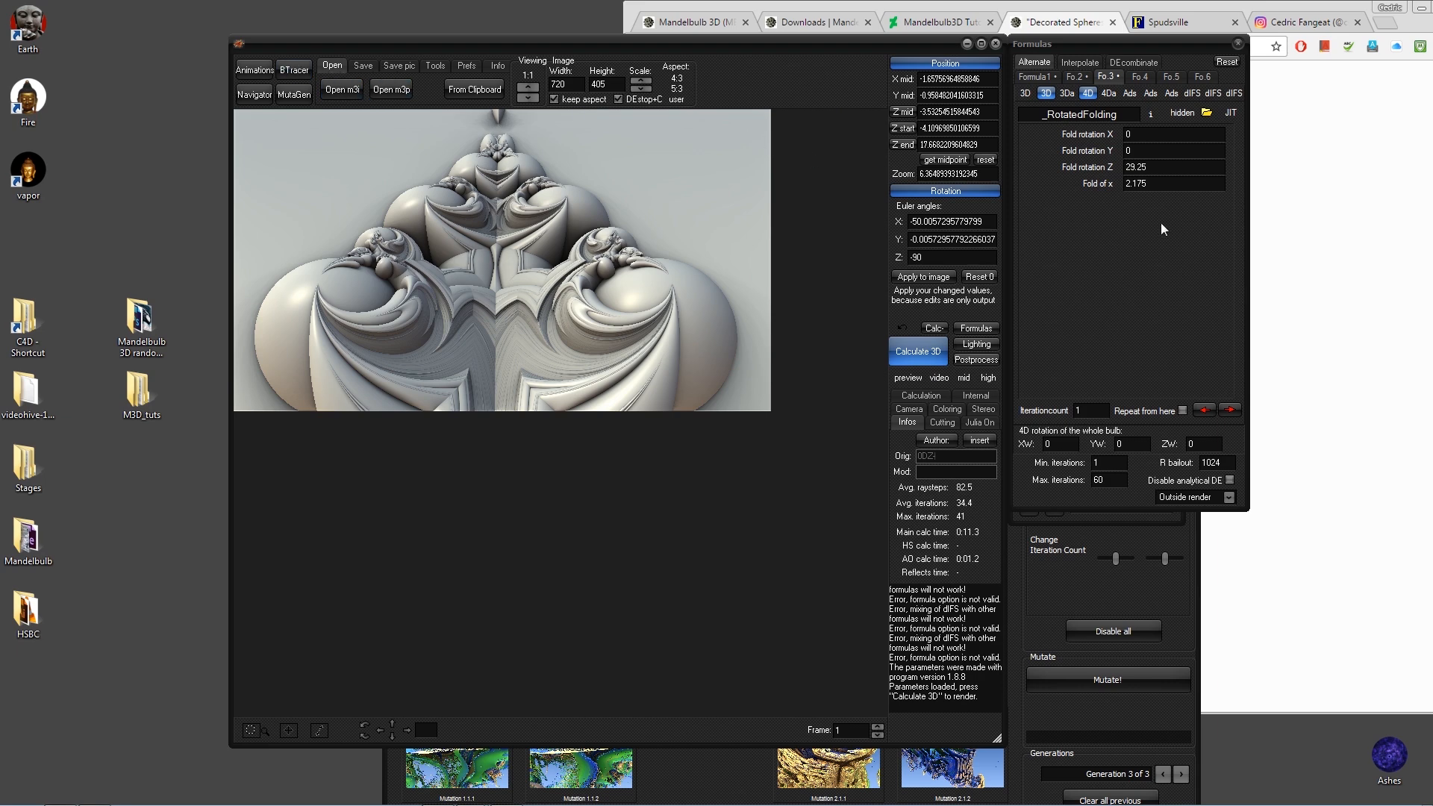
- Open MutaGen, raise the strength of the formula parameter, Julia mode and iteration count mutations, and start mutating the fractal
left_click(294, 94)
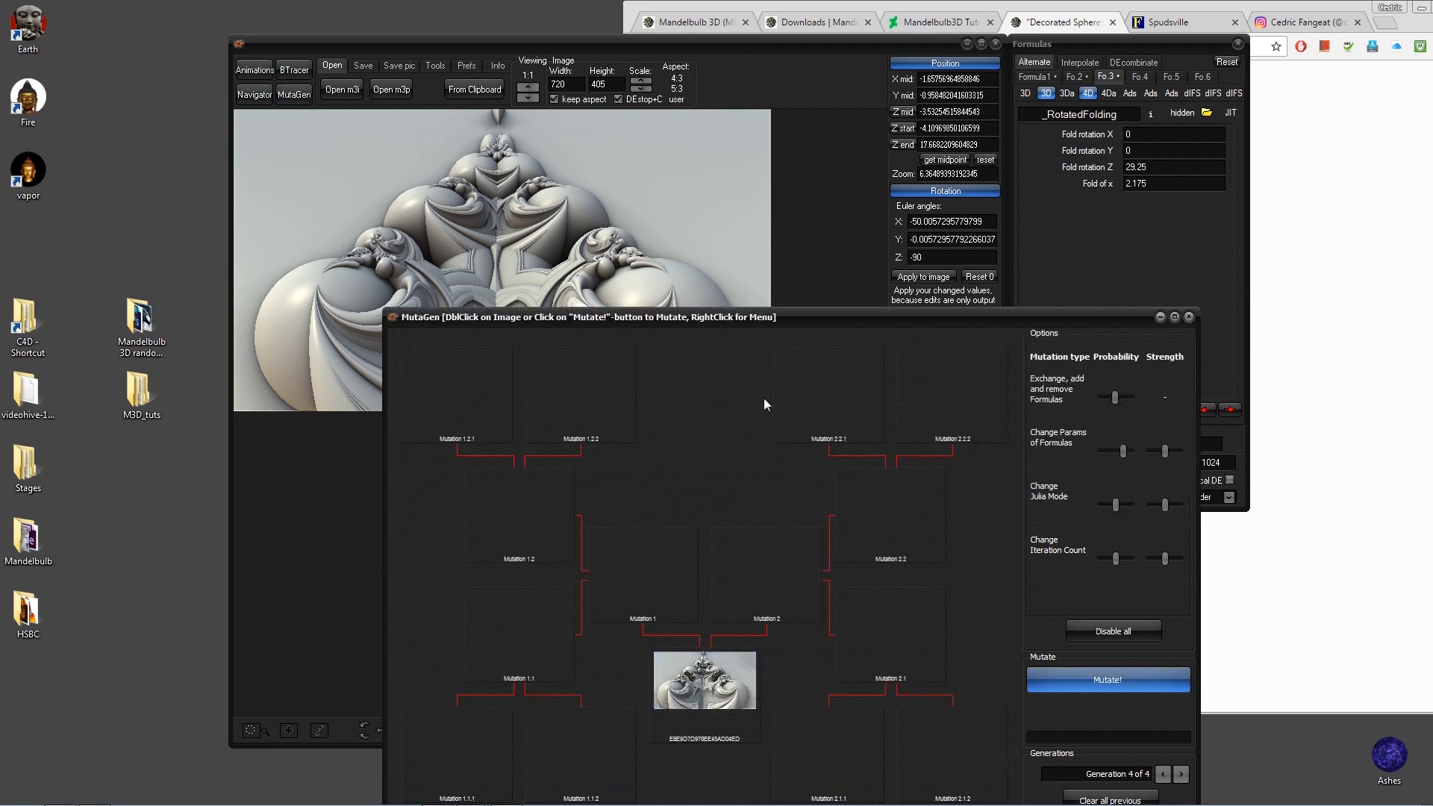
right_click(714, 682)
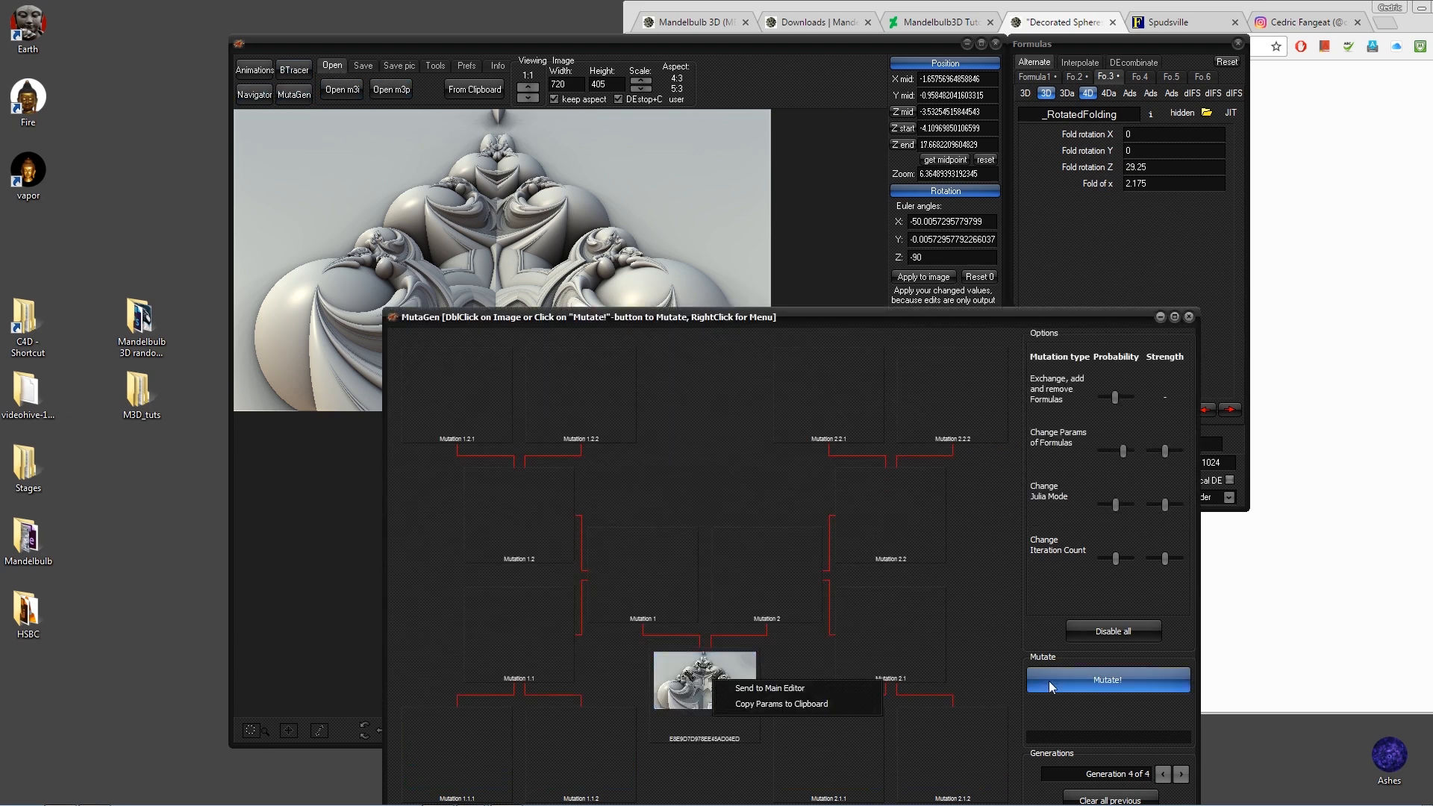
left_click_drag(1123, 452, 1171, 451)
left_click_drag(1117, 504, 1181, 507)
left_click(1167, 506)
left_click_drag(1117, 558, 1172, 558)
left_click(1123, 679)
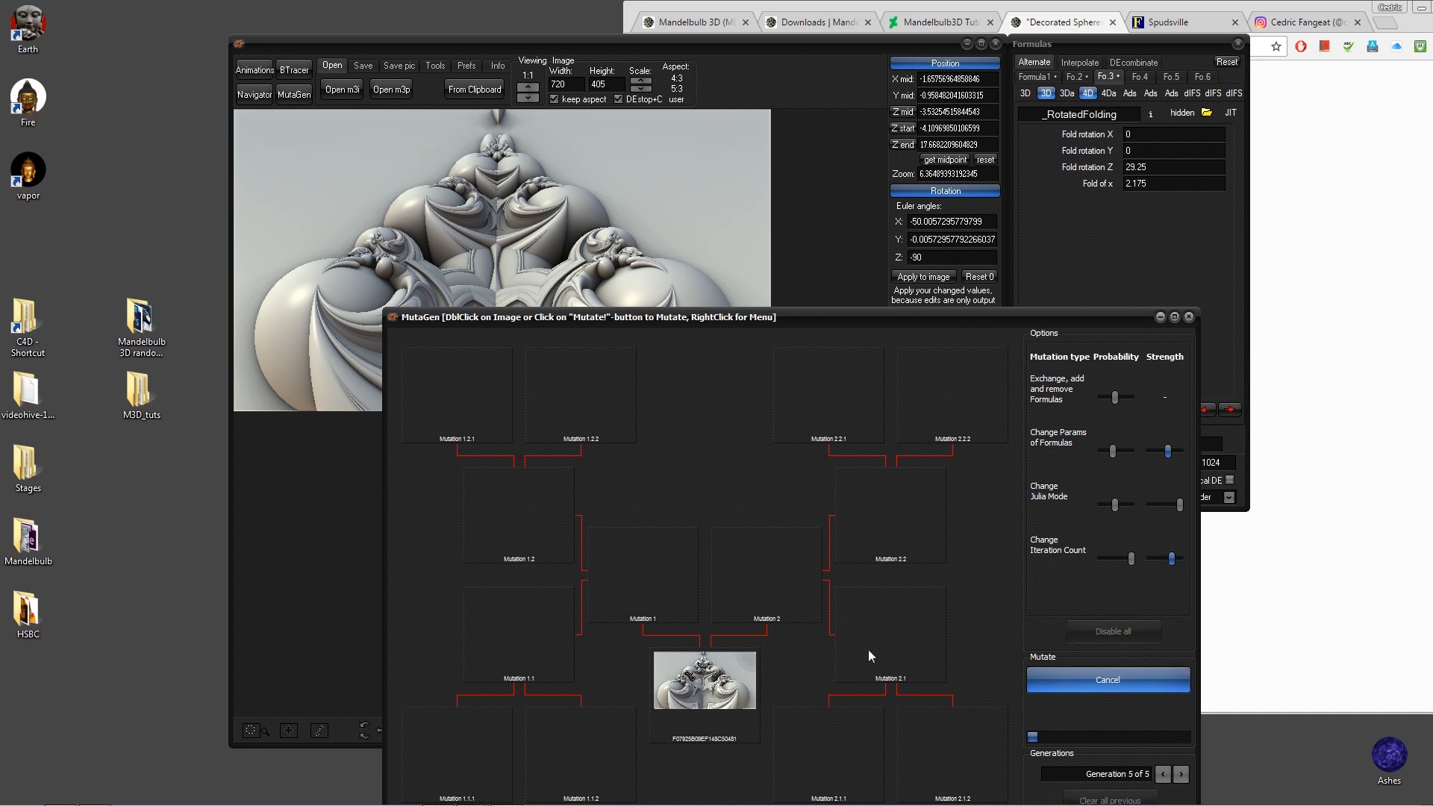
- Move MutaGen fully into view, send Mutation 1 to the main editor and render it while mutations are still generating
left_click_drag(912, 318, 1017, 196)
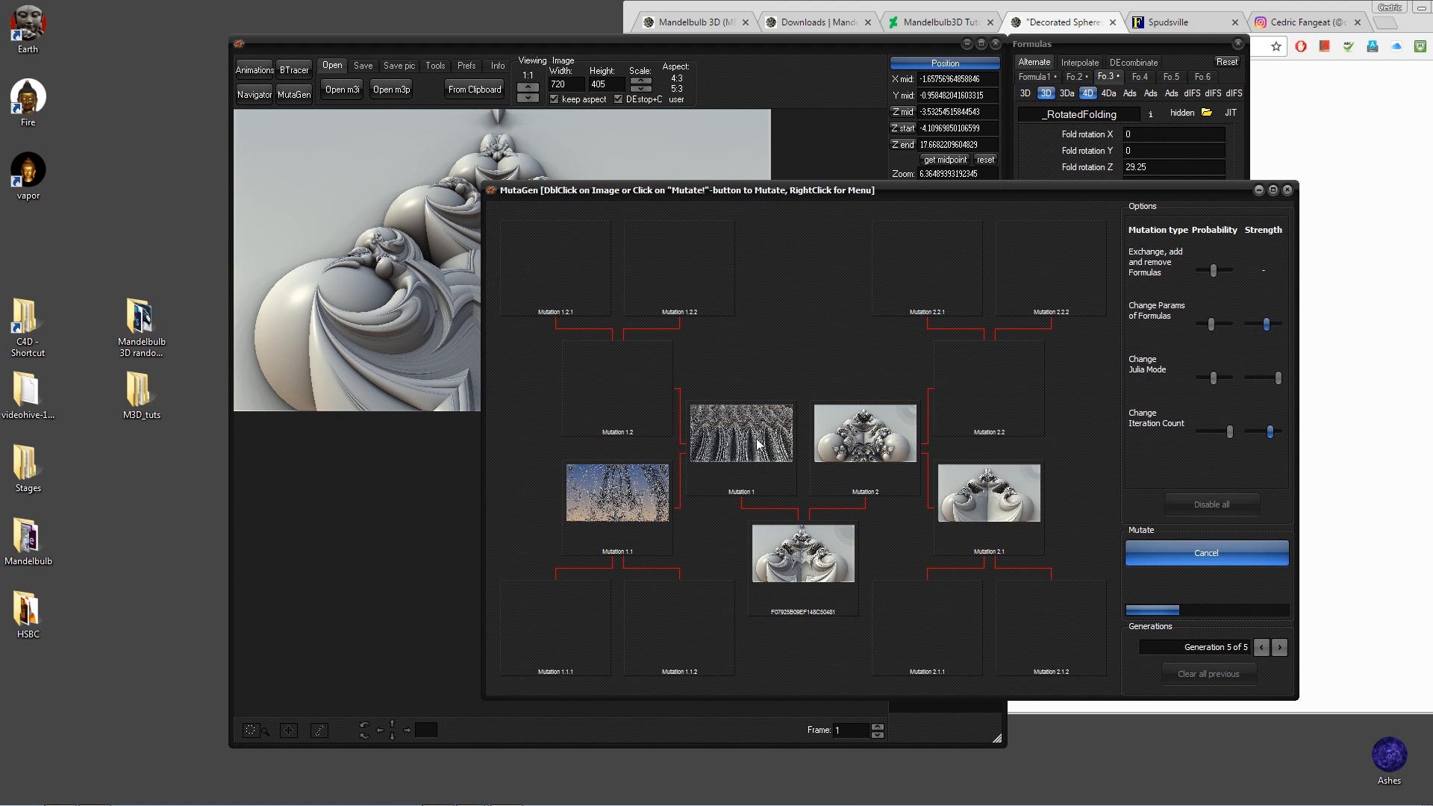
right_click(746, 431)
left_click(814, 441)
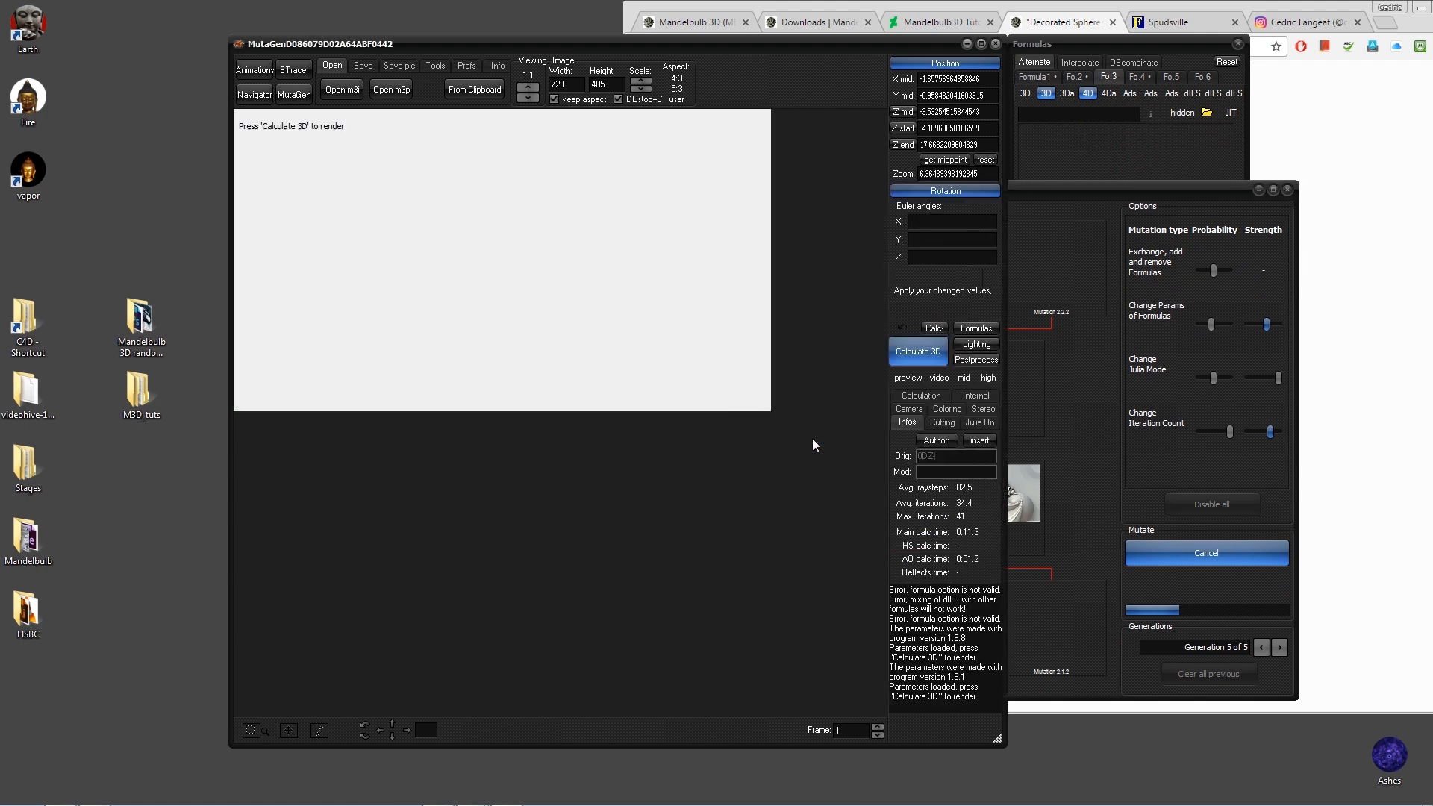
left_click(924, 353)
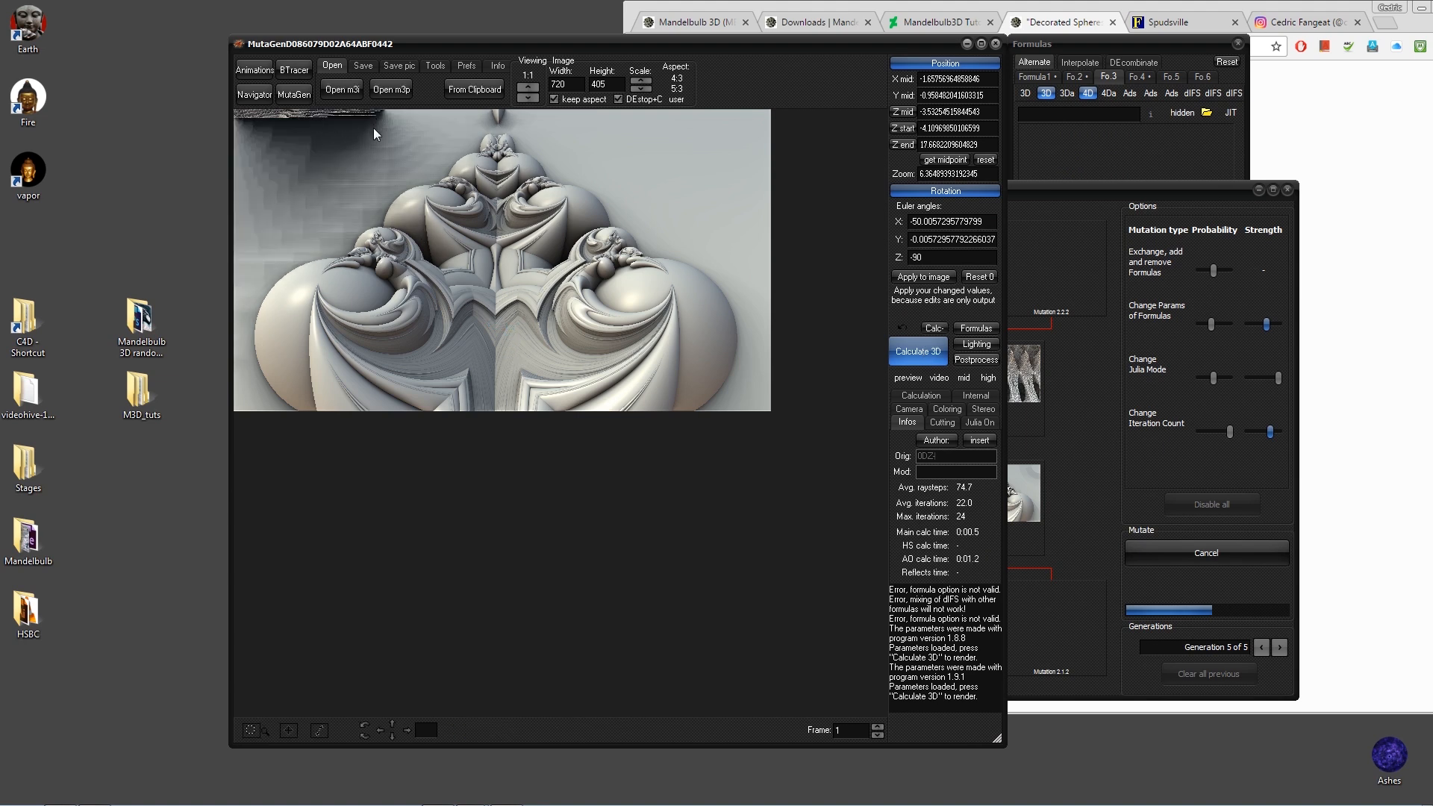
- Cancel the running mutation process, send Mutation 1 to the main editor again and render it
left_click_drag(1067, 183, 1090, 170)
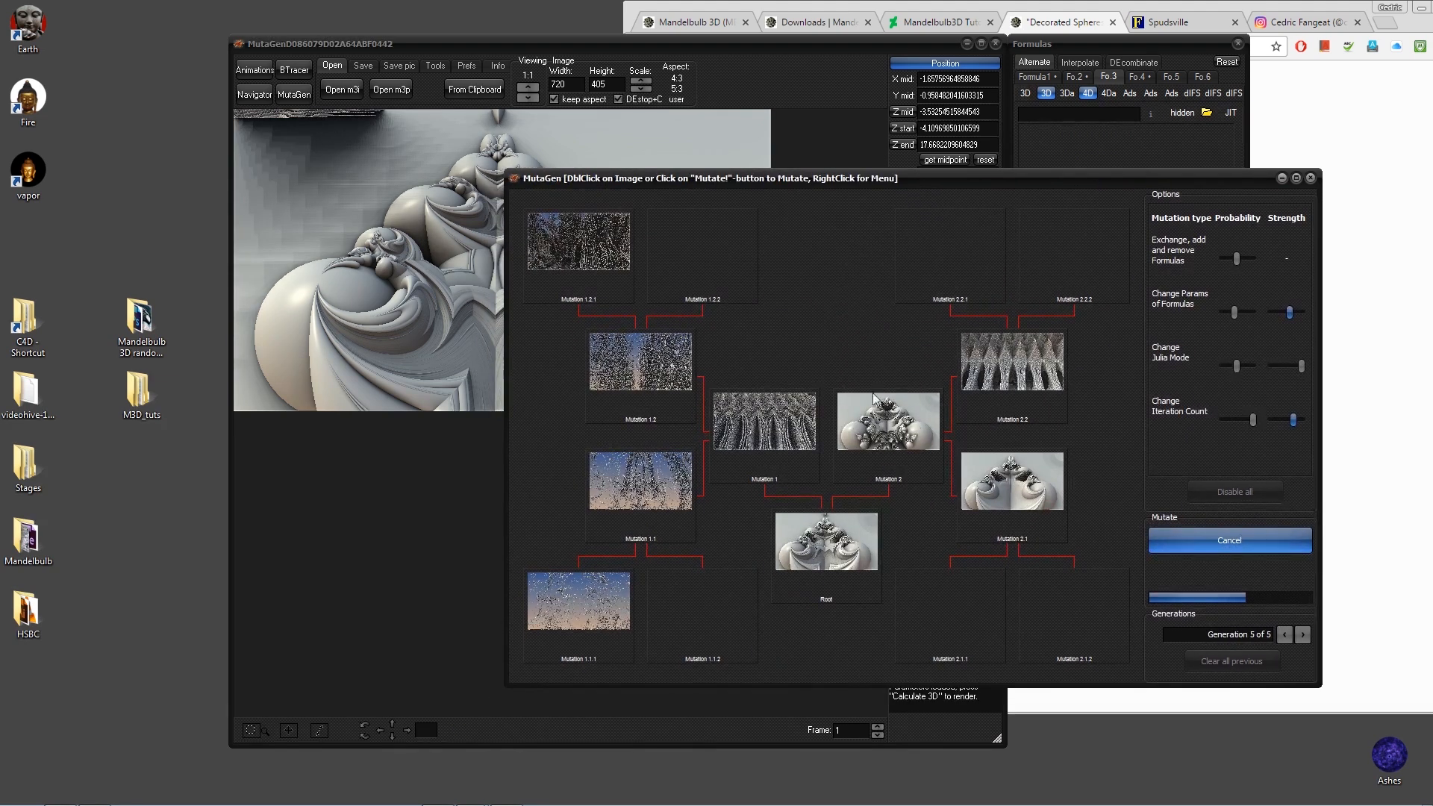
left_click(1242, 545)
right_click(761, 430)
left_click(810, 432)
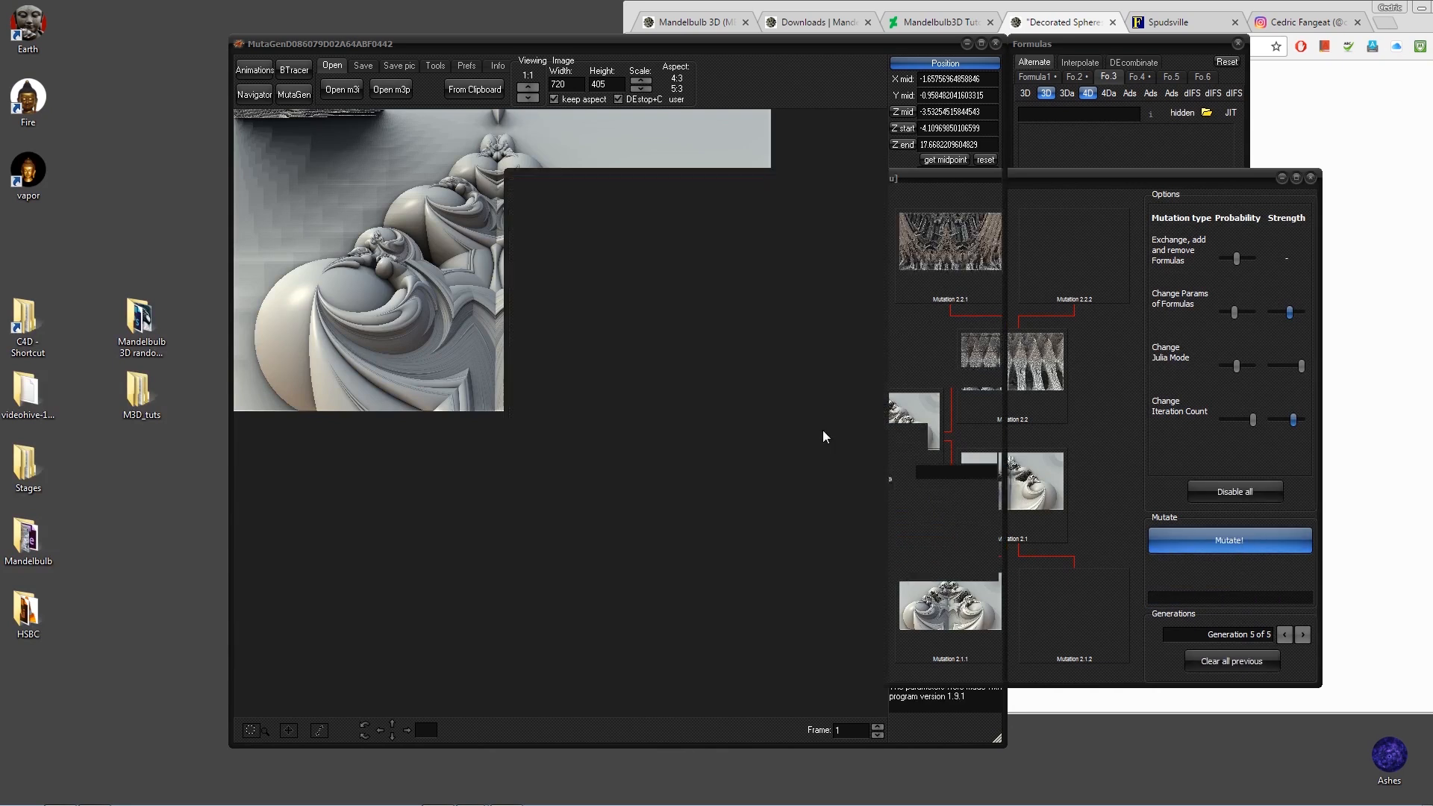
left_click(916, 357)
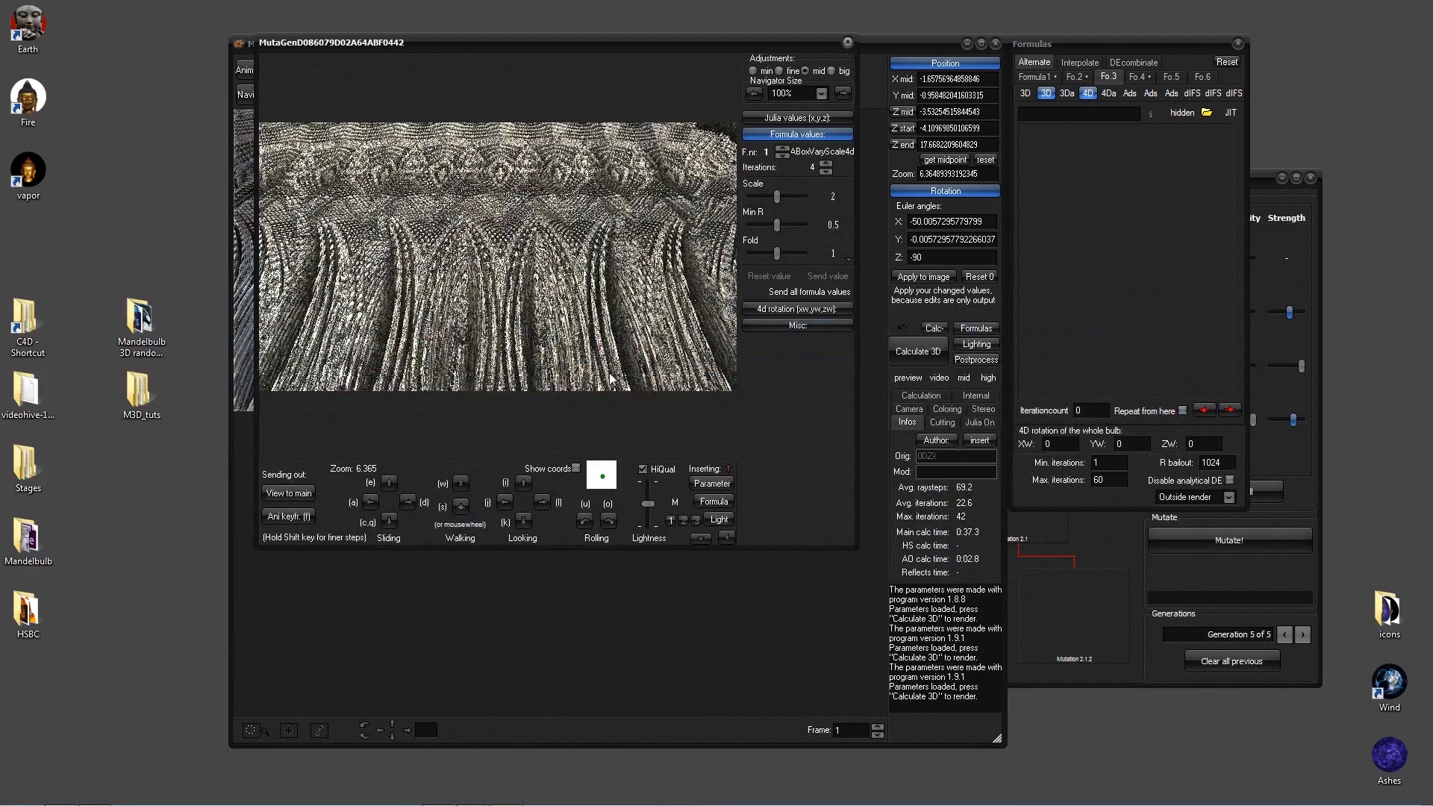
- Set the Min R value of the first formula, ABoxVaryScale4d, to 0.9 in the Navigator
scroll(493, 292, "up", 5)
left_click_drag(777, 224, 786, 228)
scroll(499, 251, "up", 3)
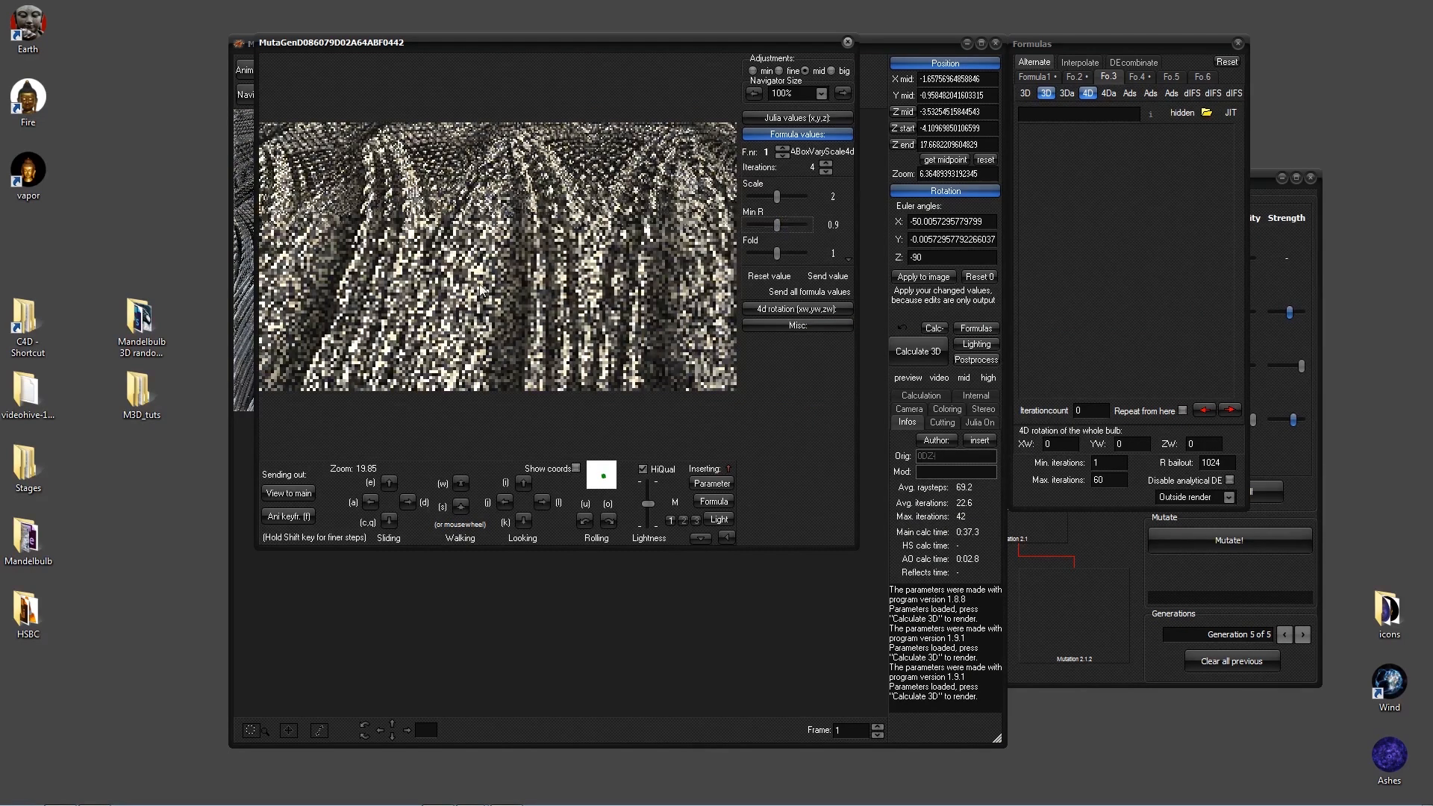
- Fly the Navigator camera forward over the fractal's horizon and in toward its textured surface
left_click_drag(501, 256, 584, 85)
scroll(582, 334, "up", 1)
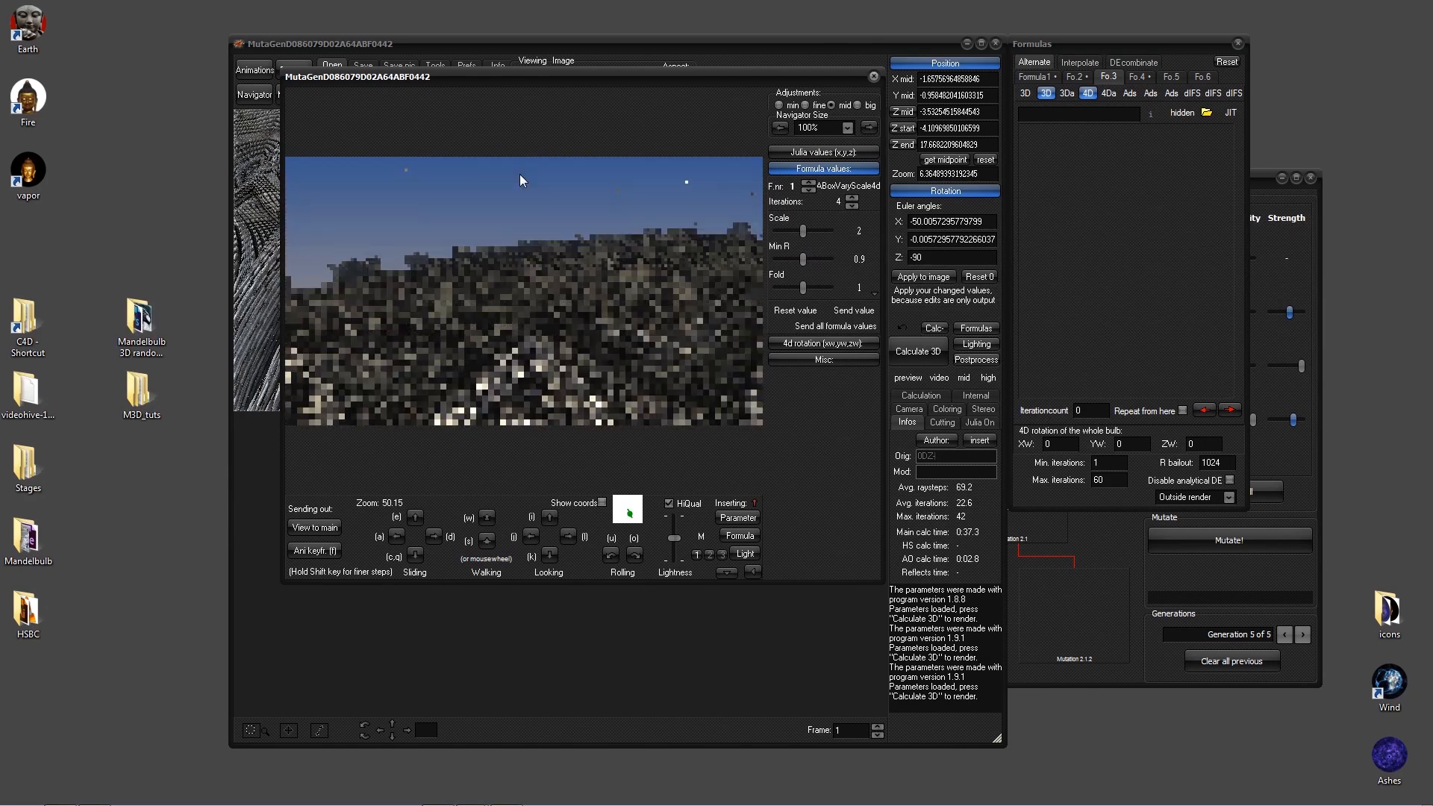
scroll(552, 299, "up", 2)
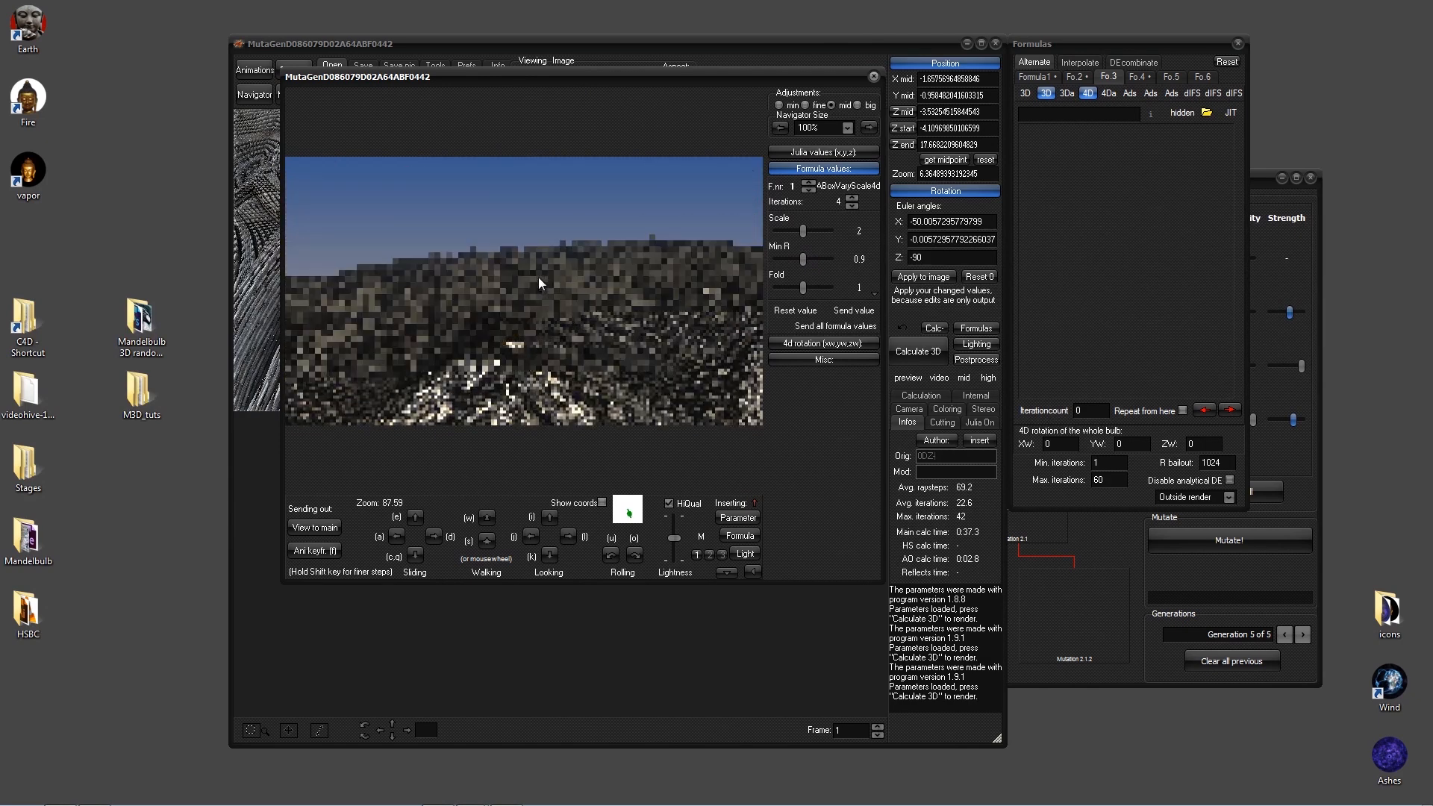
left_click_drag(561, 342, 531, 272)
scroll(523, 142, "up", 3)
scroll(509, 312, "down", 3)
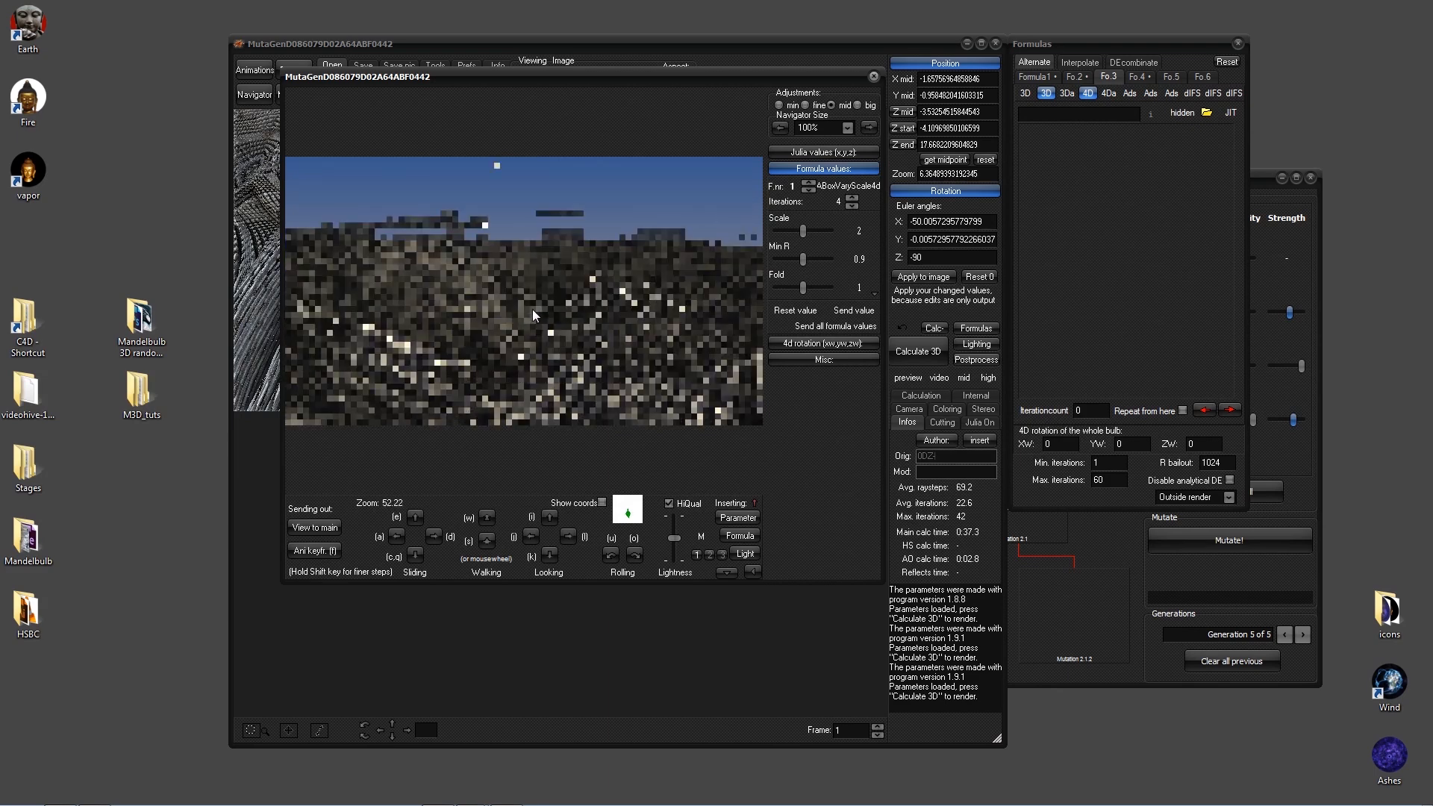
scroll(543, 318, "up", 3)
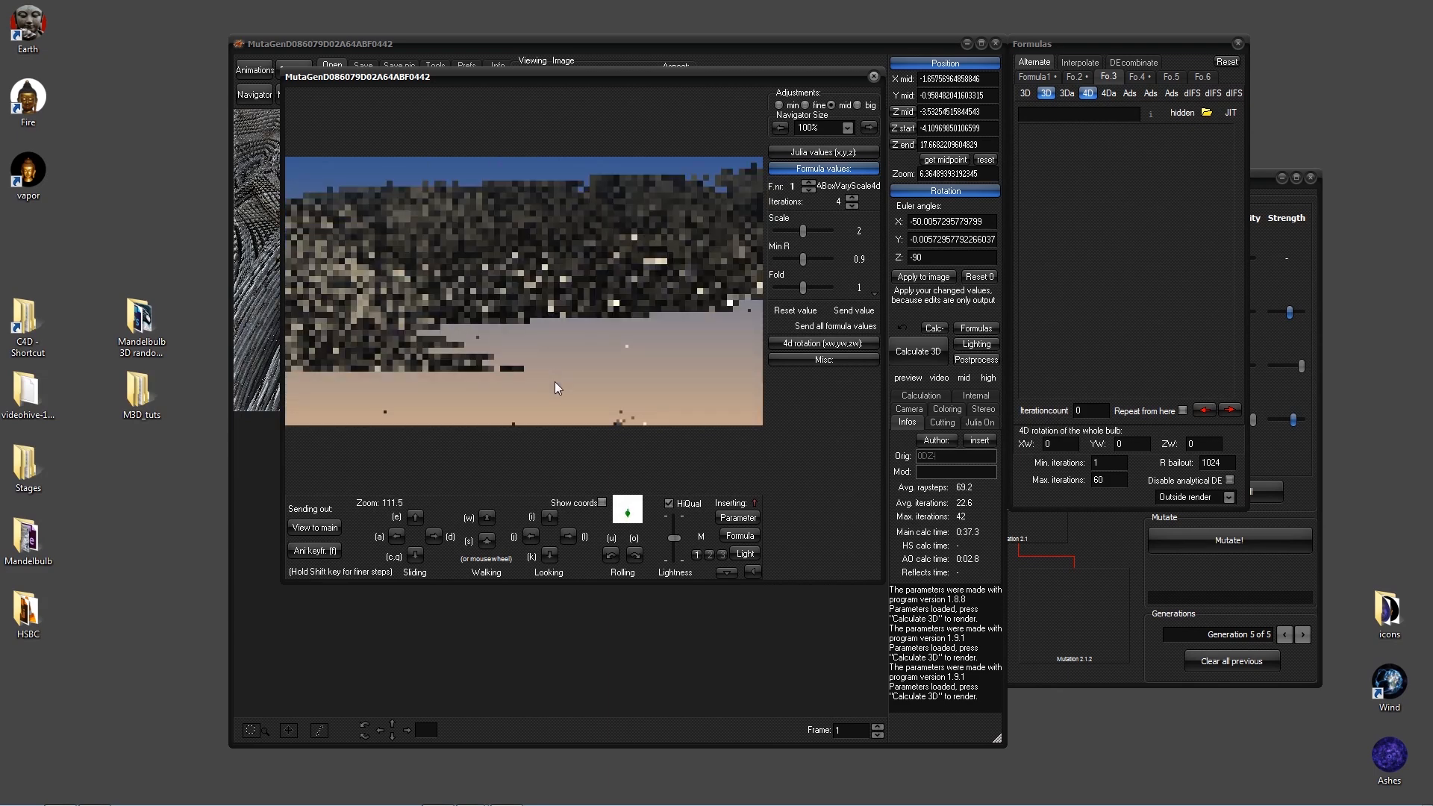
- Angle the Navigator camera down at the surface and close in on one bright, notched block
left_click(505, 215)
left_click(502, 222)
left_click_drag(509, 345, 523, 217)
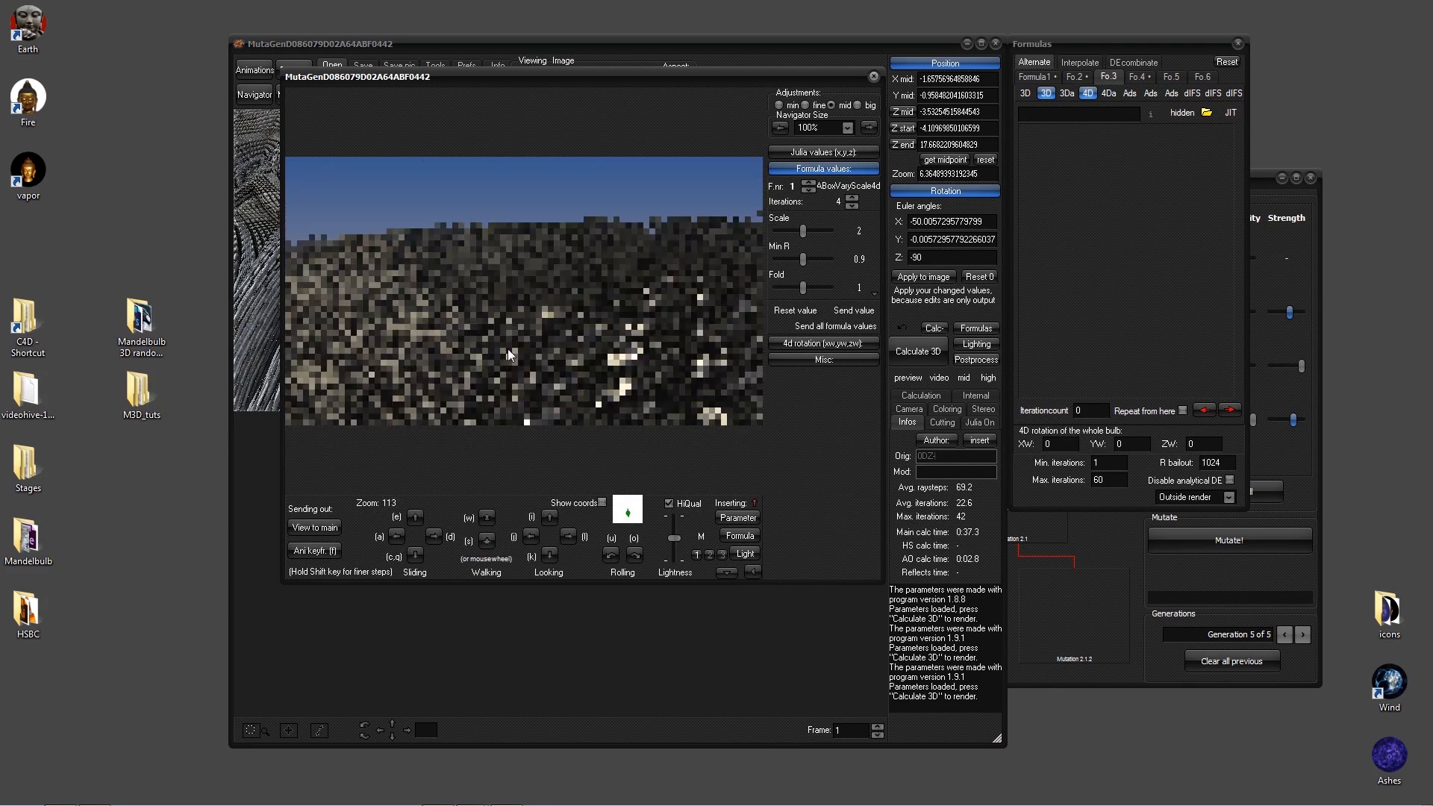
scroll(530, 224, "up", 1)
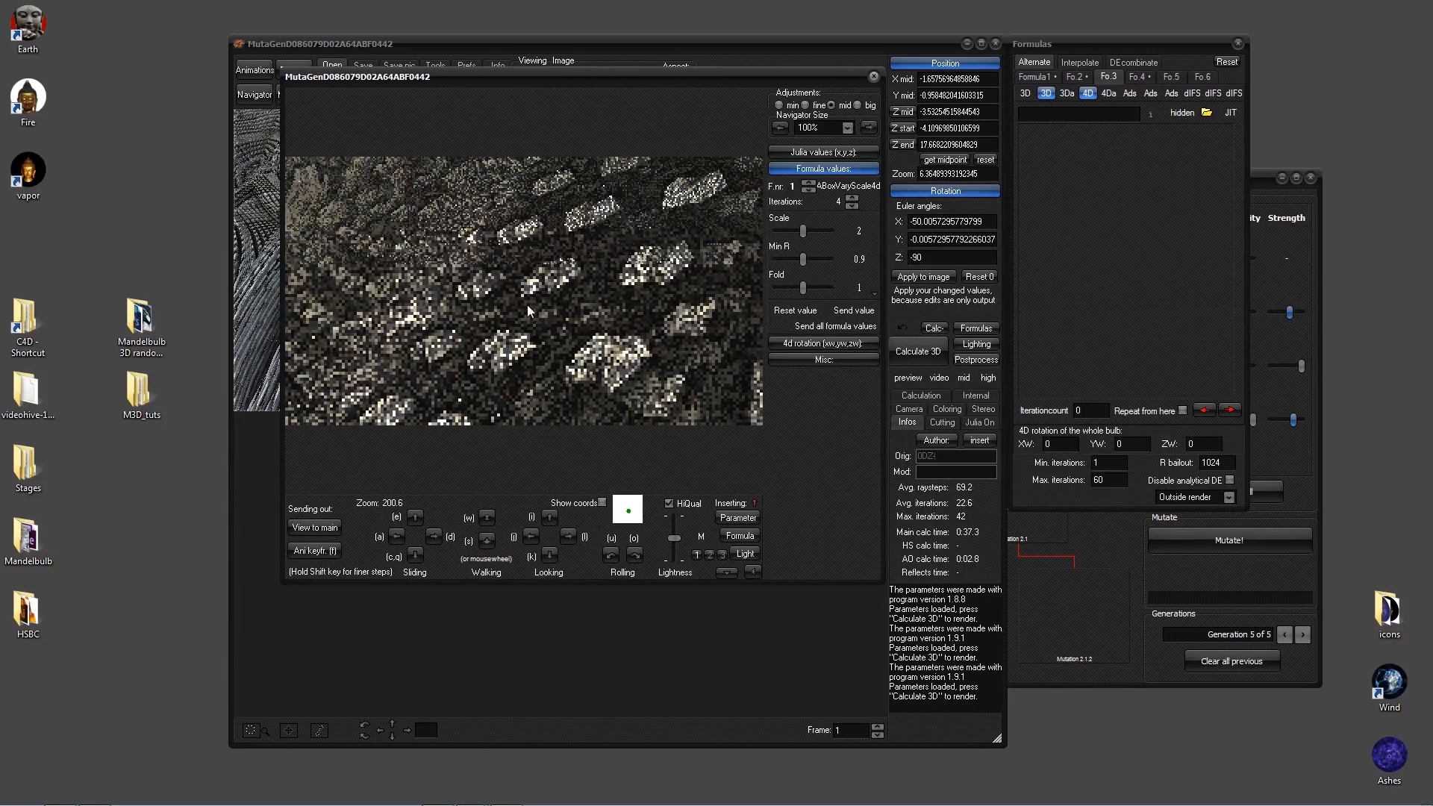
left_click(581, 335)
scroll(593, 341, "up", 3)
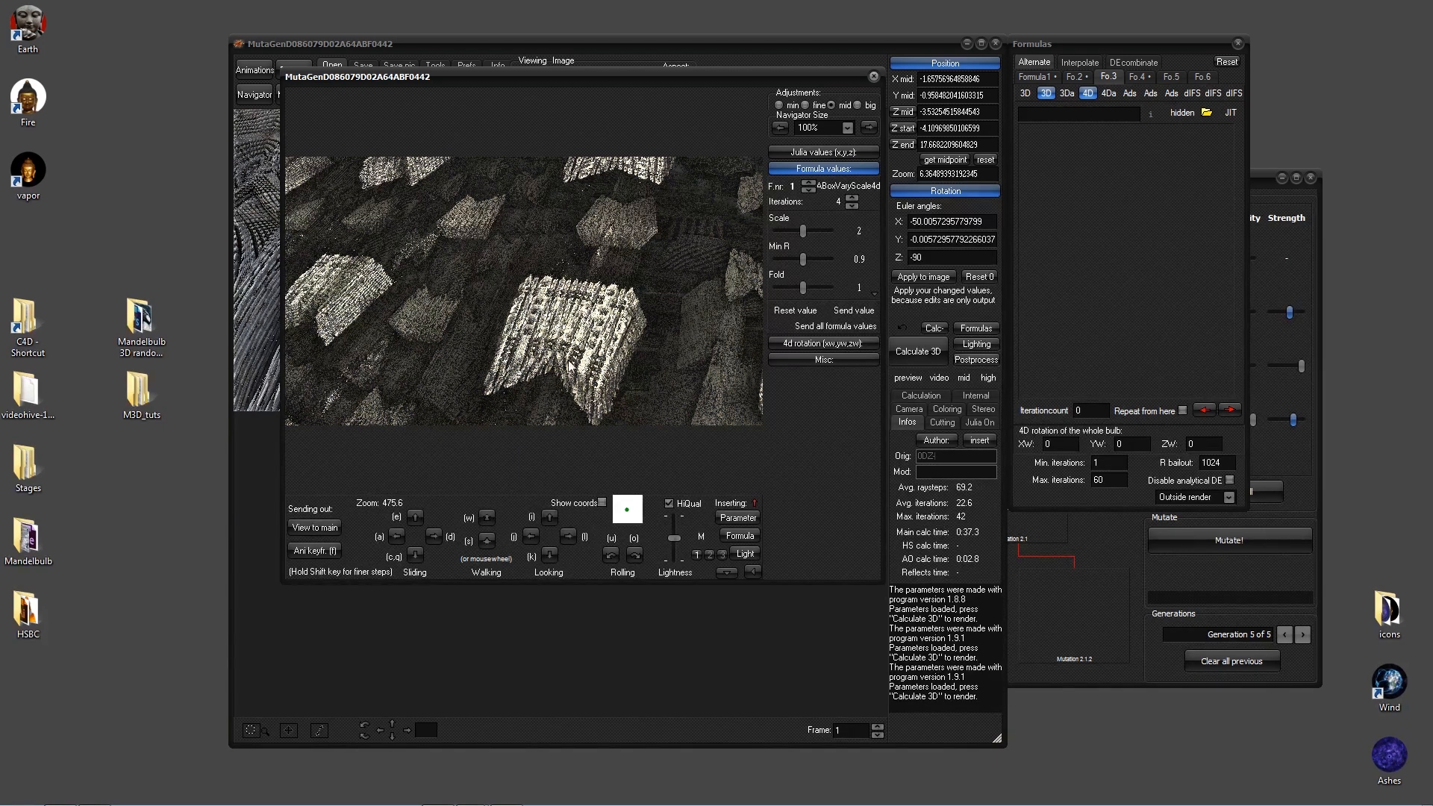
scroll(571, 367, "up", 2)
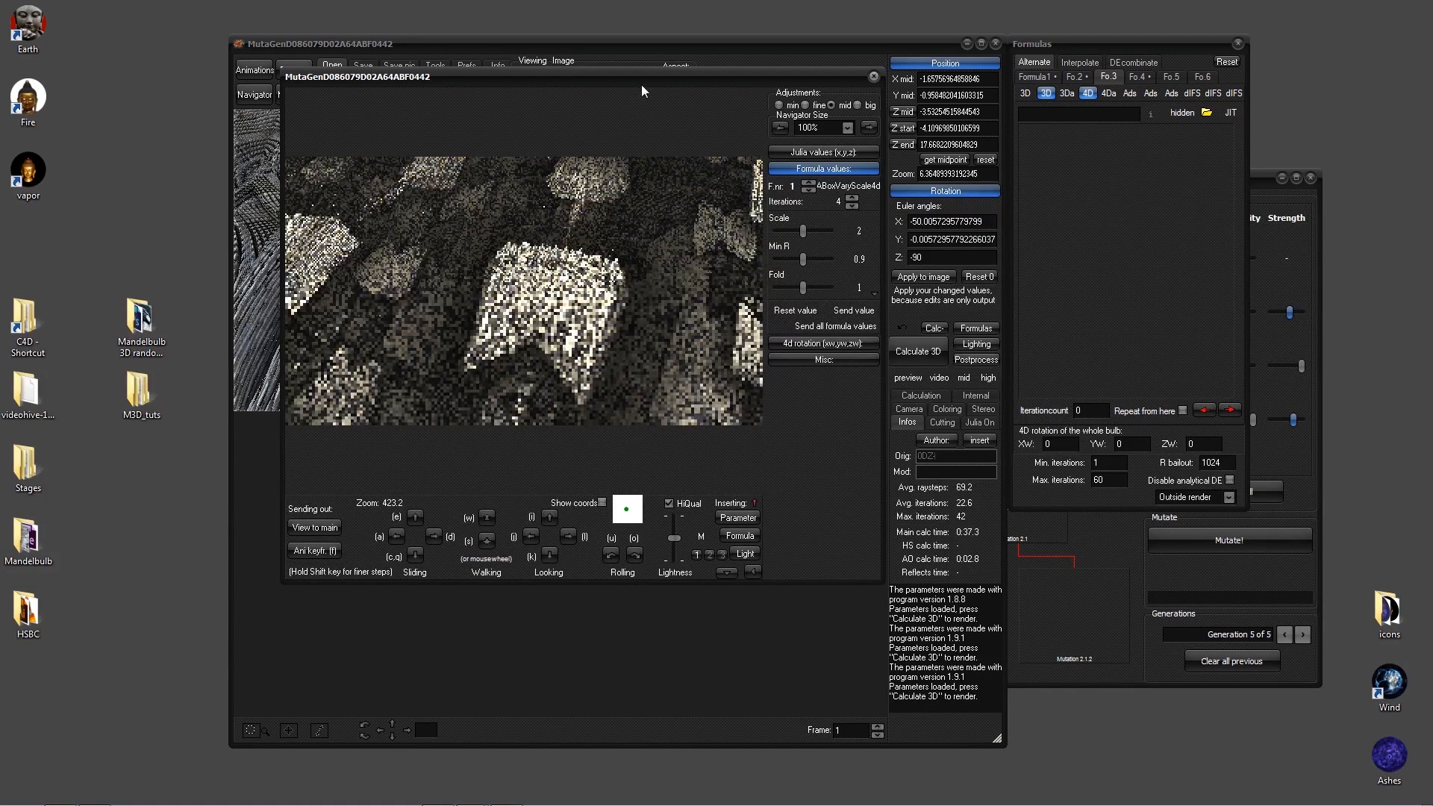
- Send the framed Navigator view of the notched block to the main editor and render it
left_click_drag(640, 78, 938, 116)
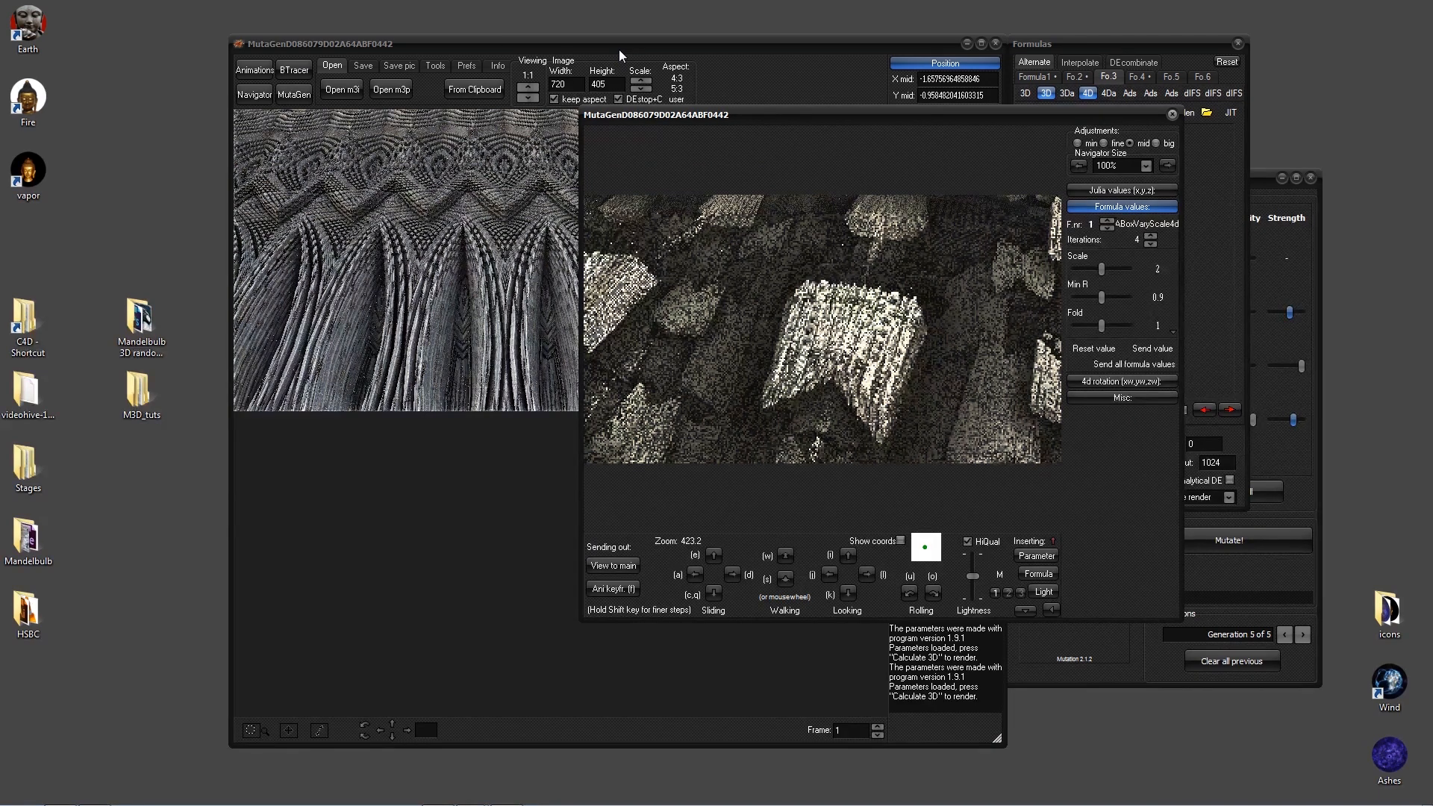
left_click_drag(619, 50, 512, 68)
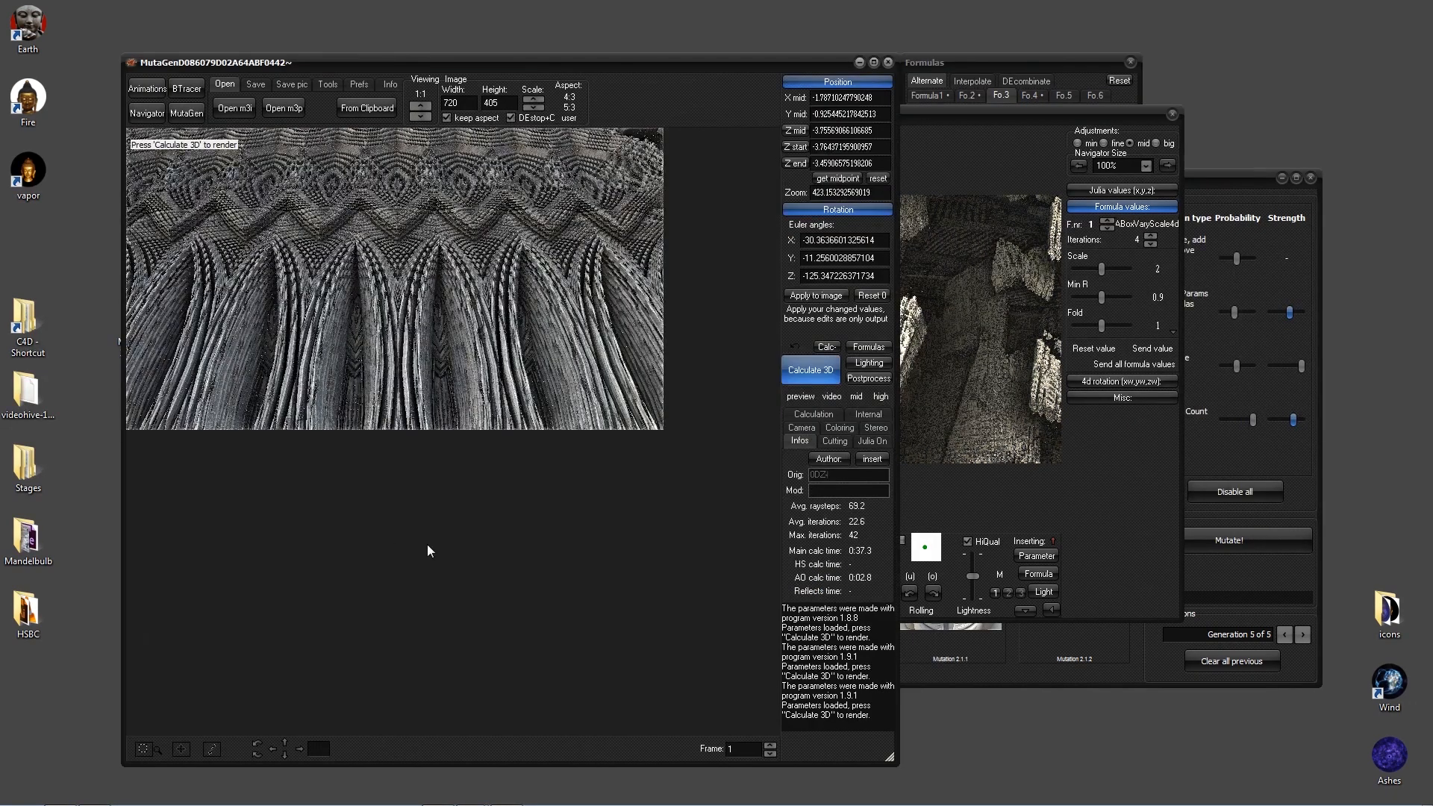
left_click(816, 372)
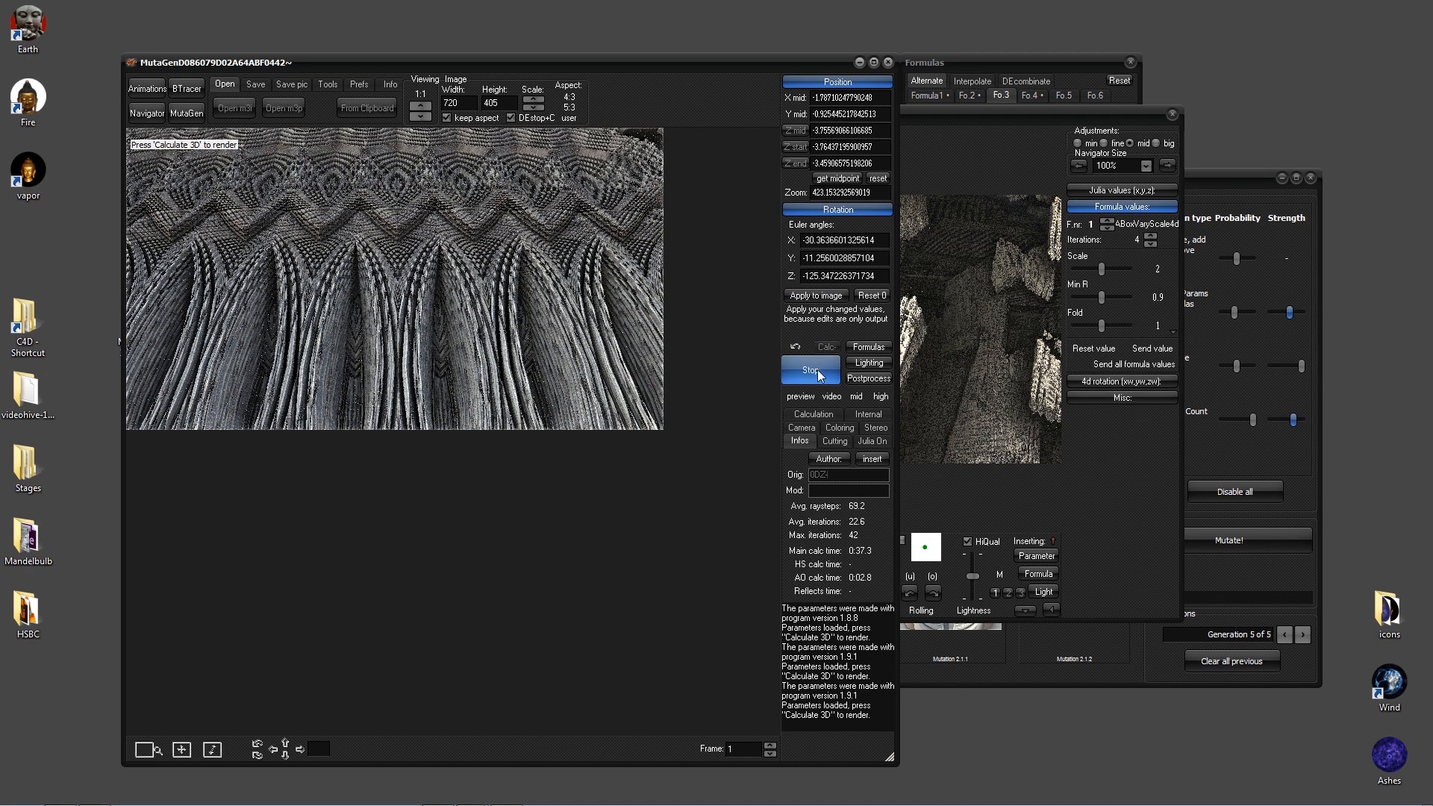
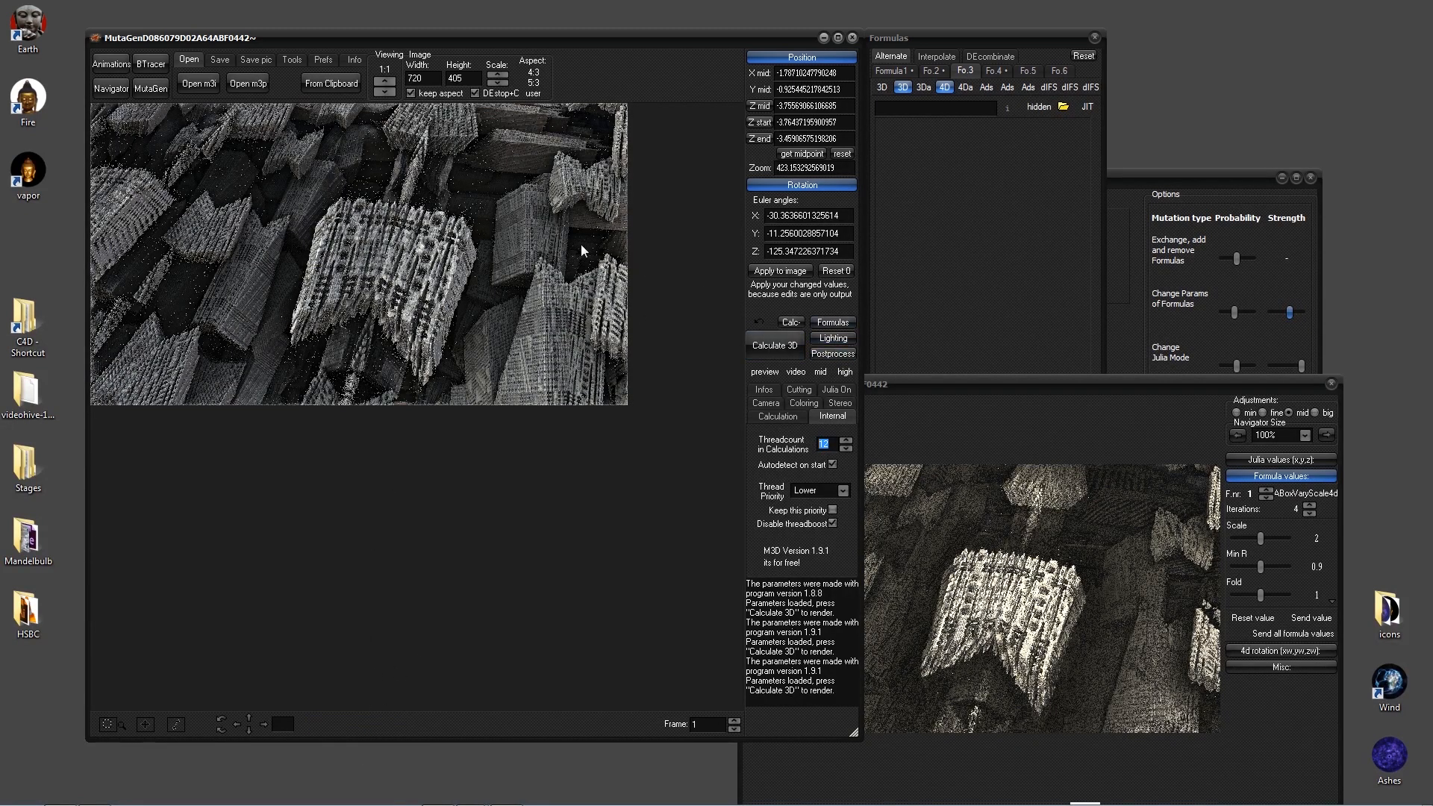
- Open the post-processing settings and switch automatic hard shadow calculation on and back off
left_click(836, 354)
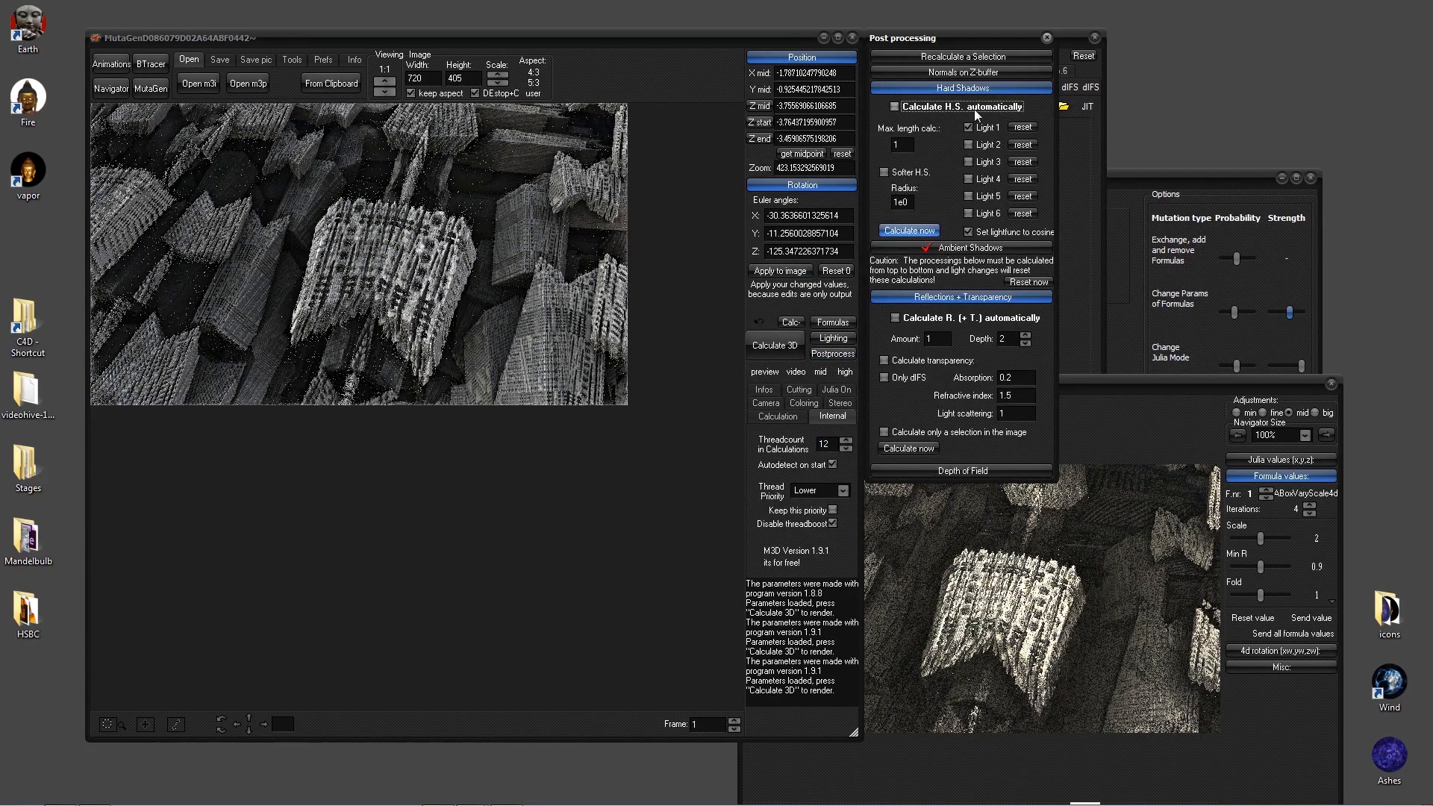
left_click(894, 106)
left_click(895, 107)
left_click_drag(746, 39, 768, 32)
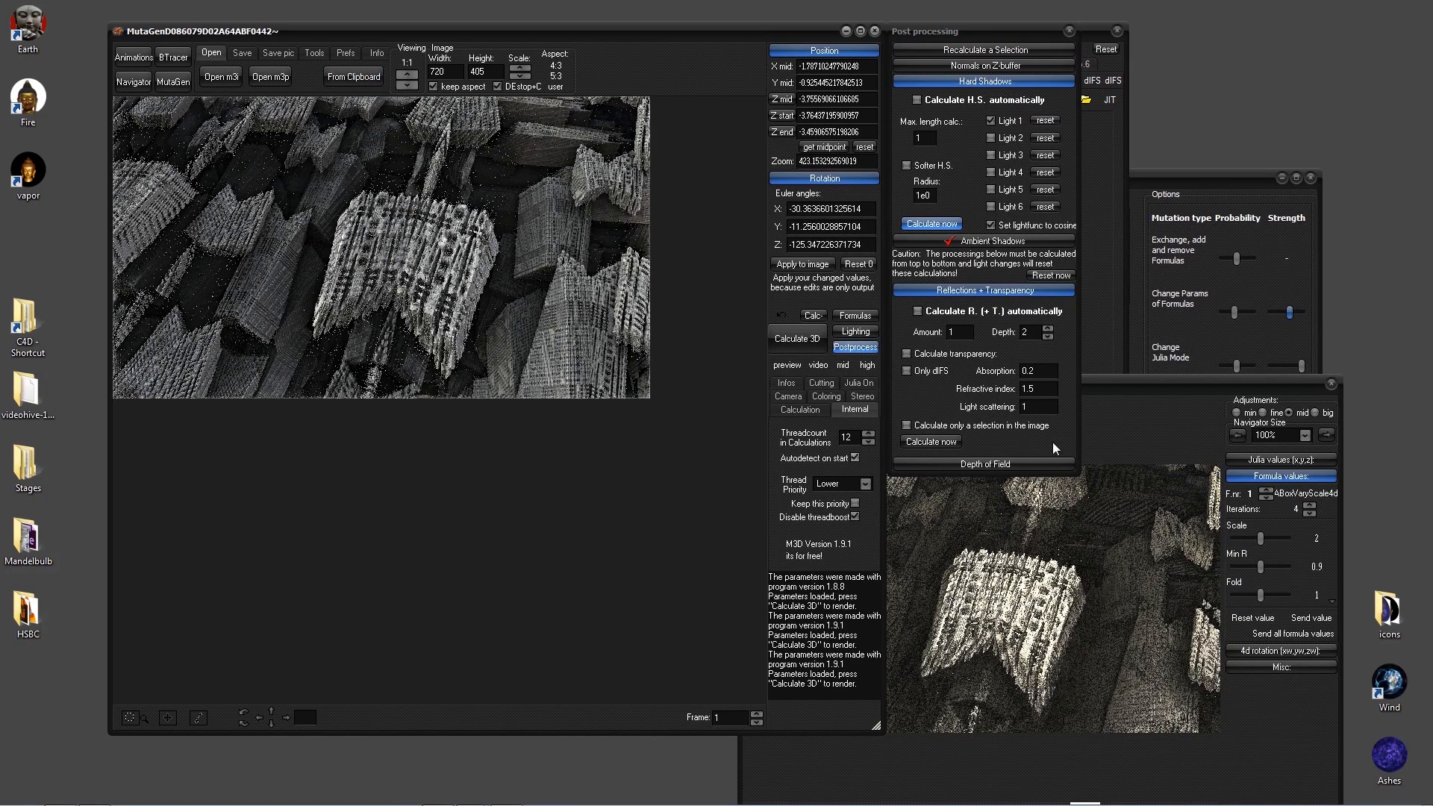
- Walk the Navigator camera onto the bright block and tilt it up toward the sky and floating pieces
left_click_drag(1136, 385, 670, 151)
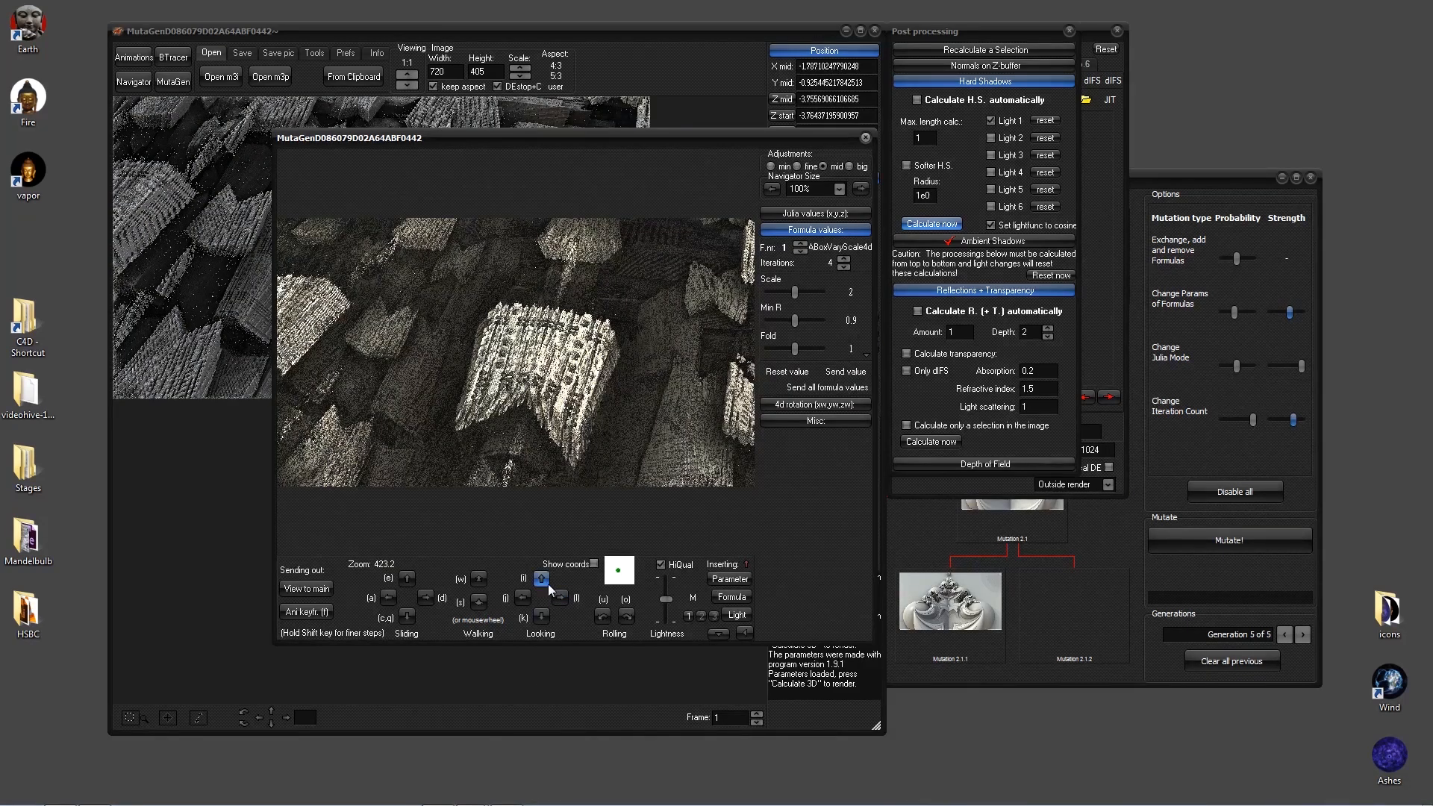
left_click(476, 583)
left_click(476, 583)
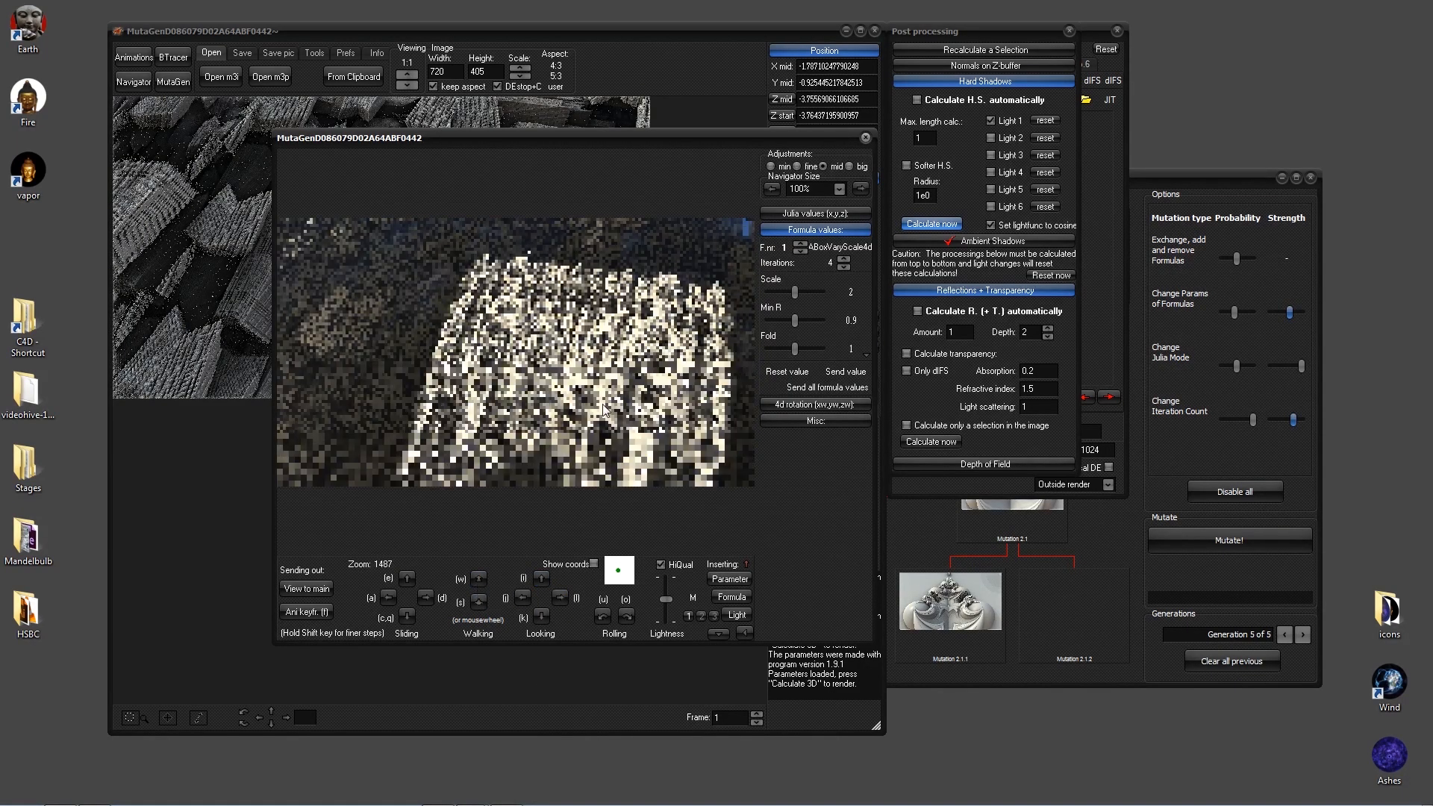
scroll(537, 334, "up", 1)
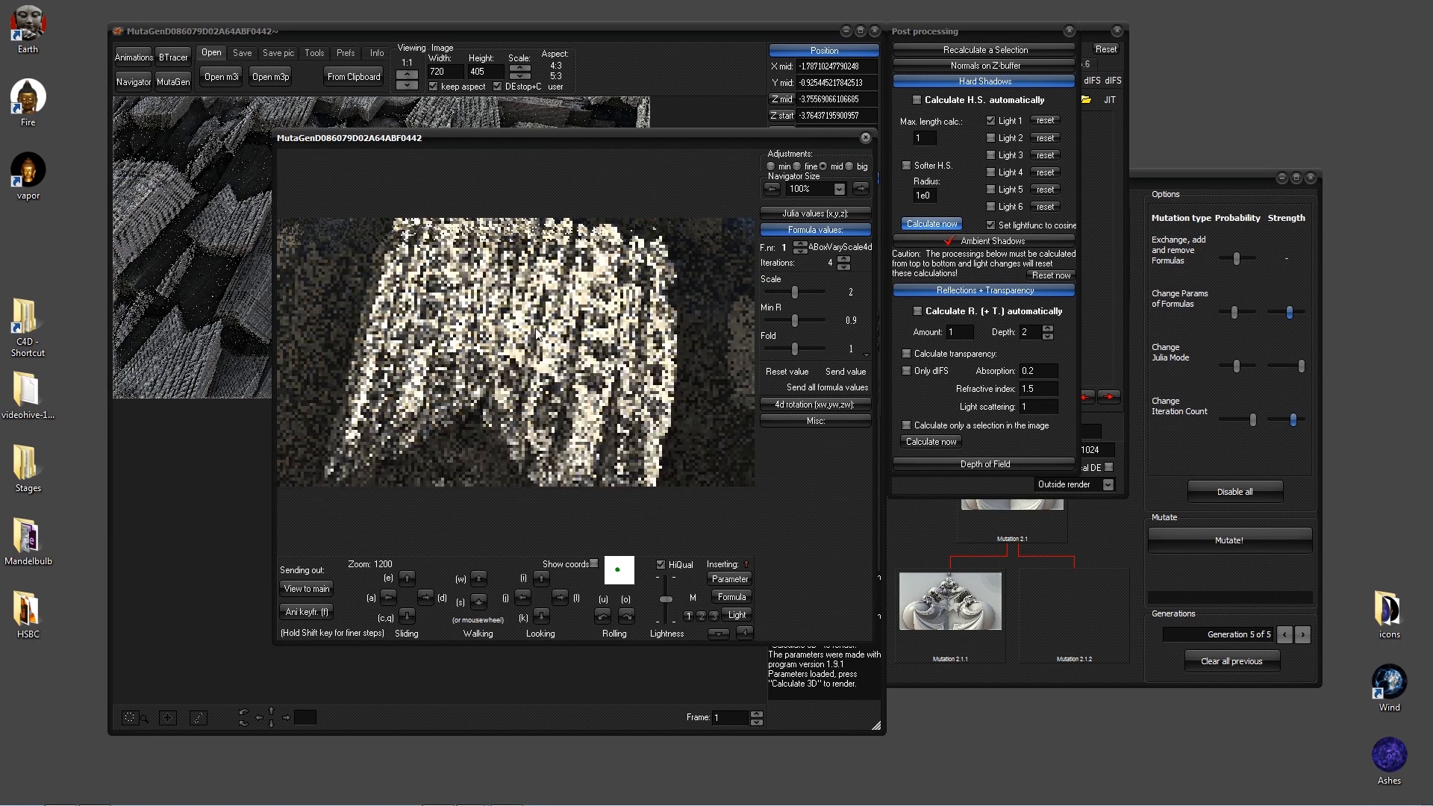
scroll(537, 333, "up", 2)
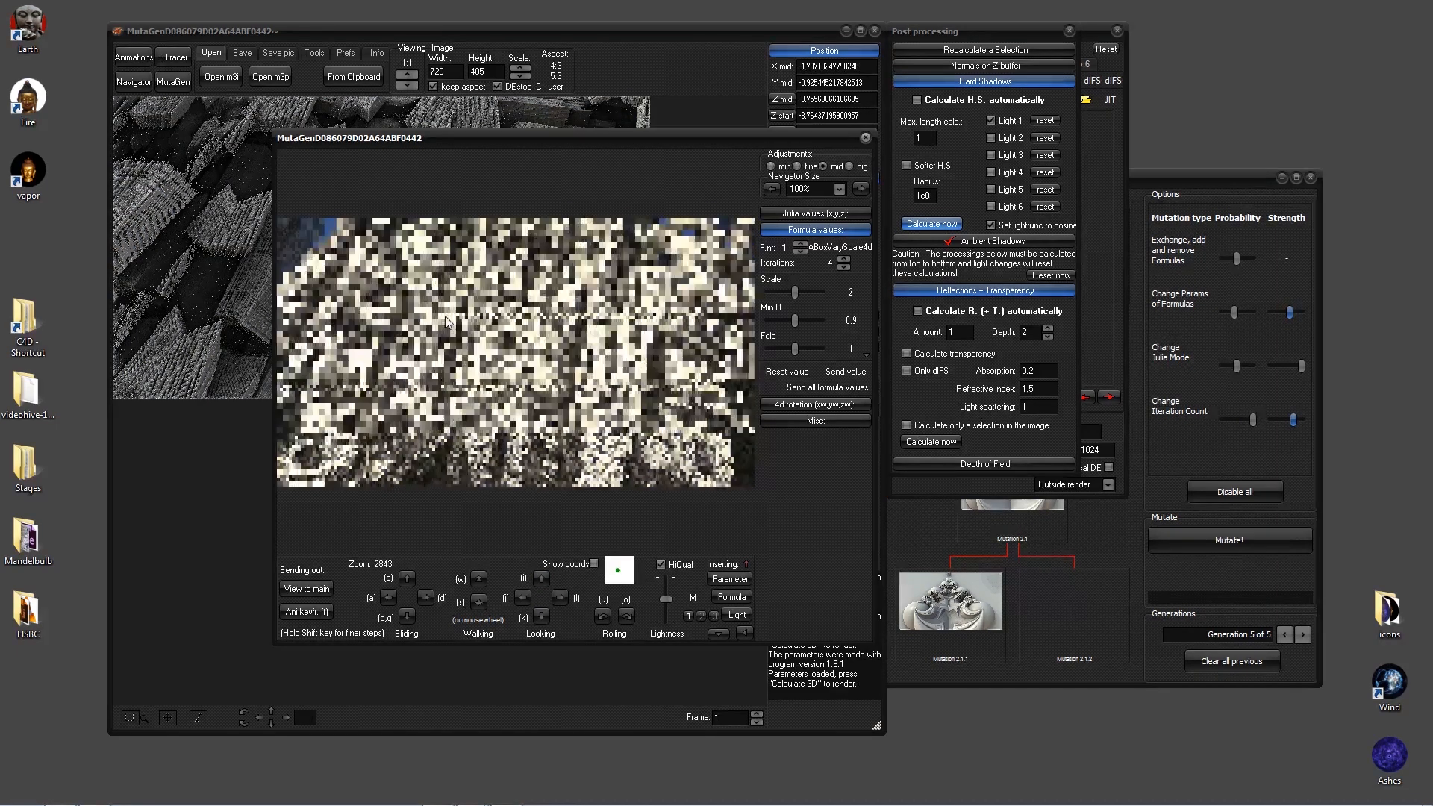
left_click_drag(510, 276, 539, 384)
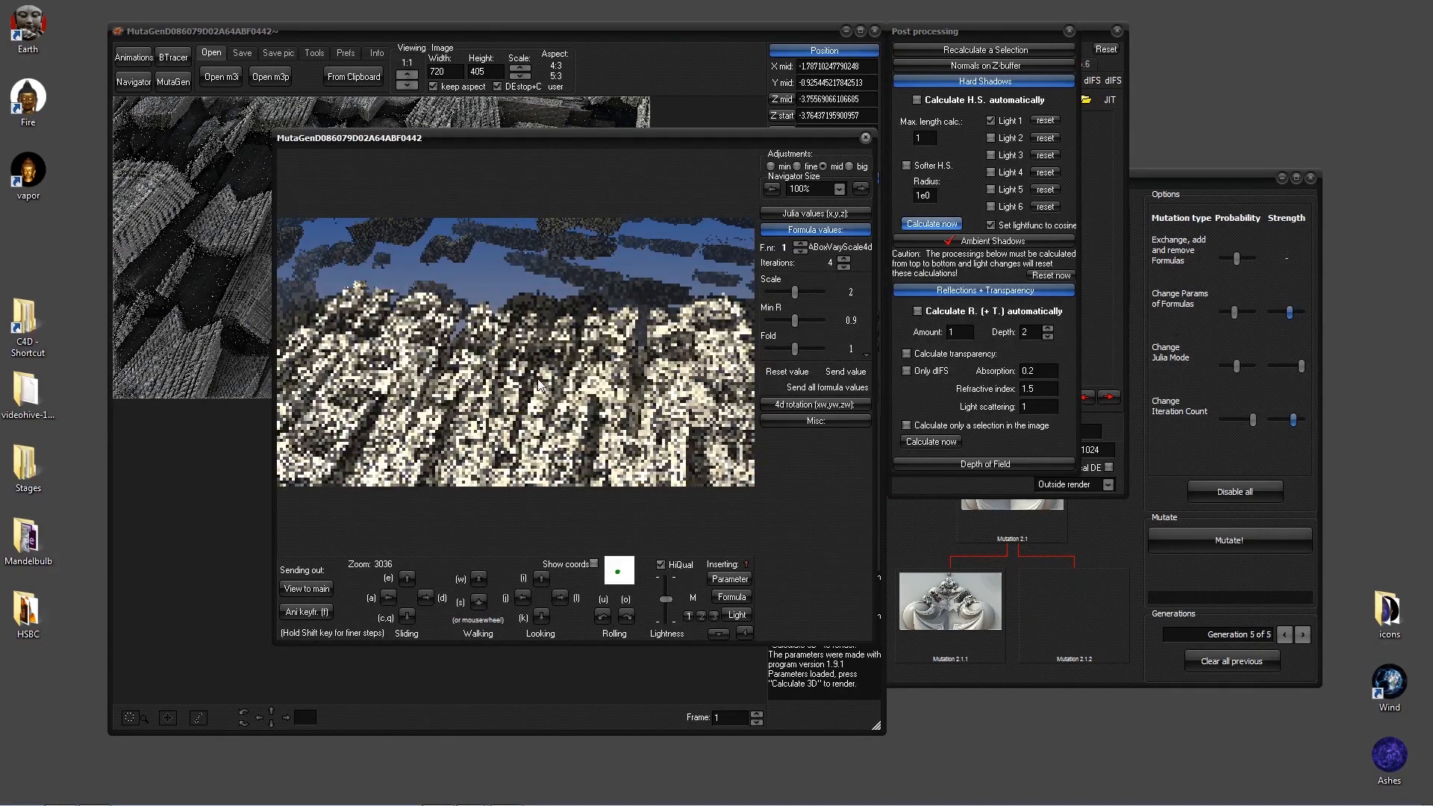
scroll(538, 384, "up", 1)
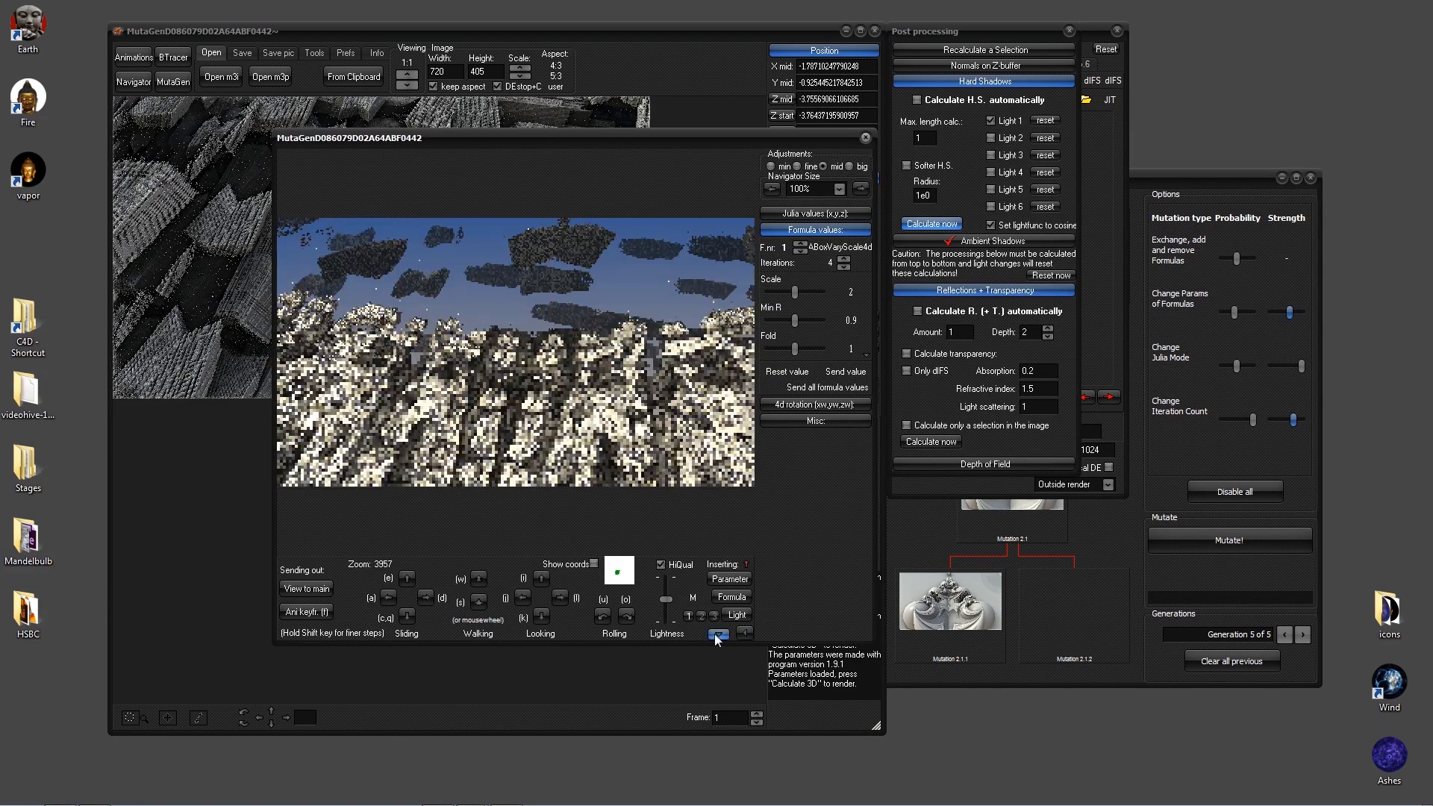
- Expand the Navigator's extra parameter settings and set the far plane to 500
left_click_drag(721, 151, 718, 134)
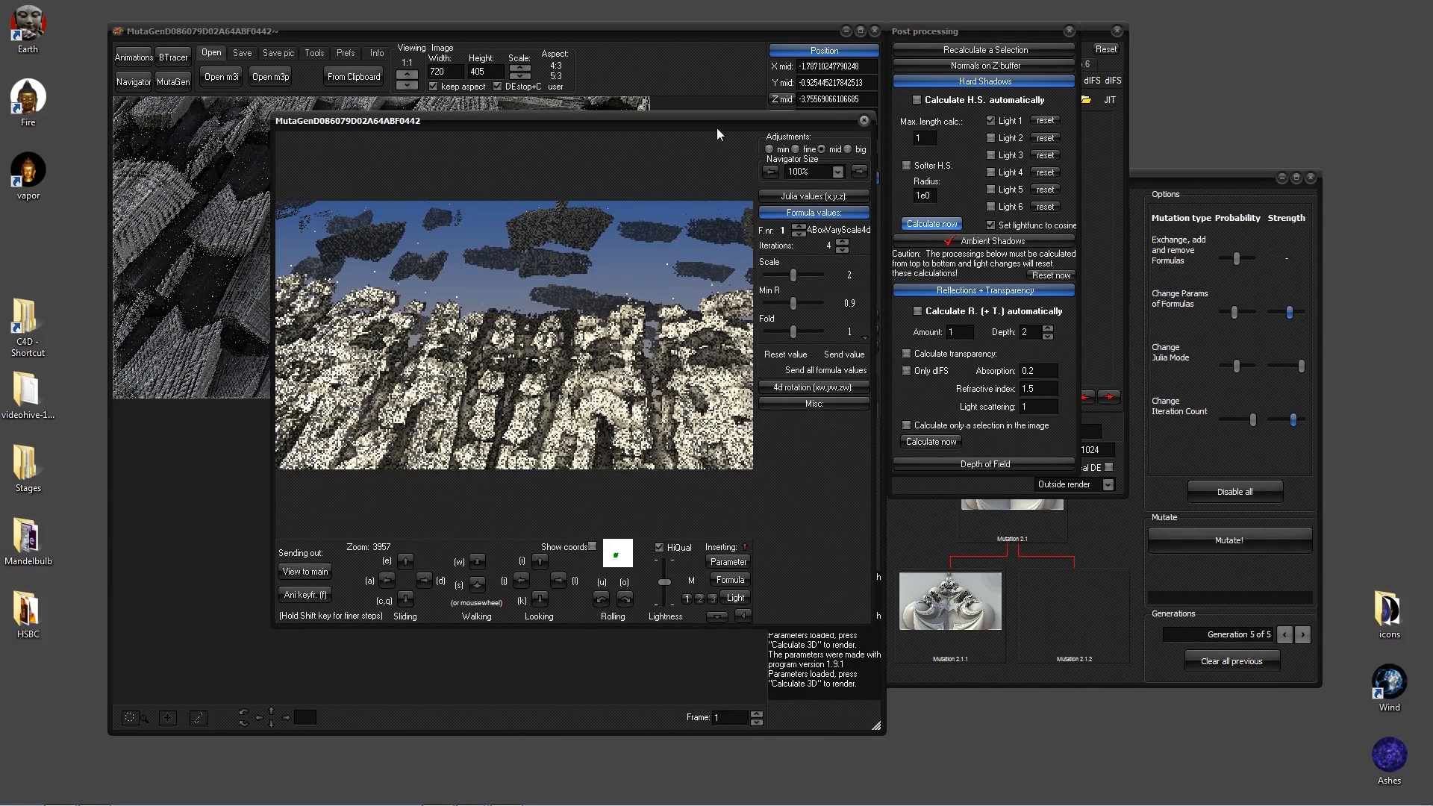
left_click_drag(718, 134, 723, 60)
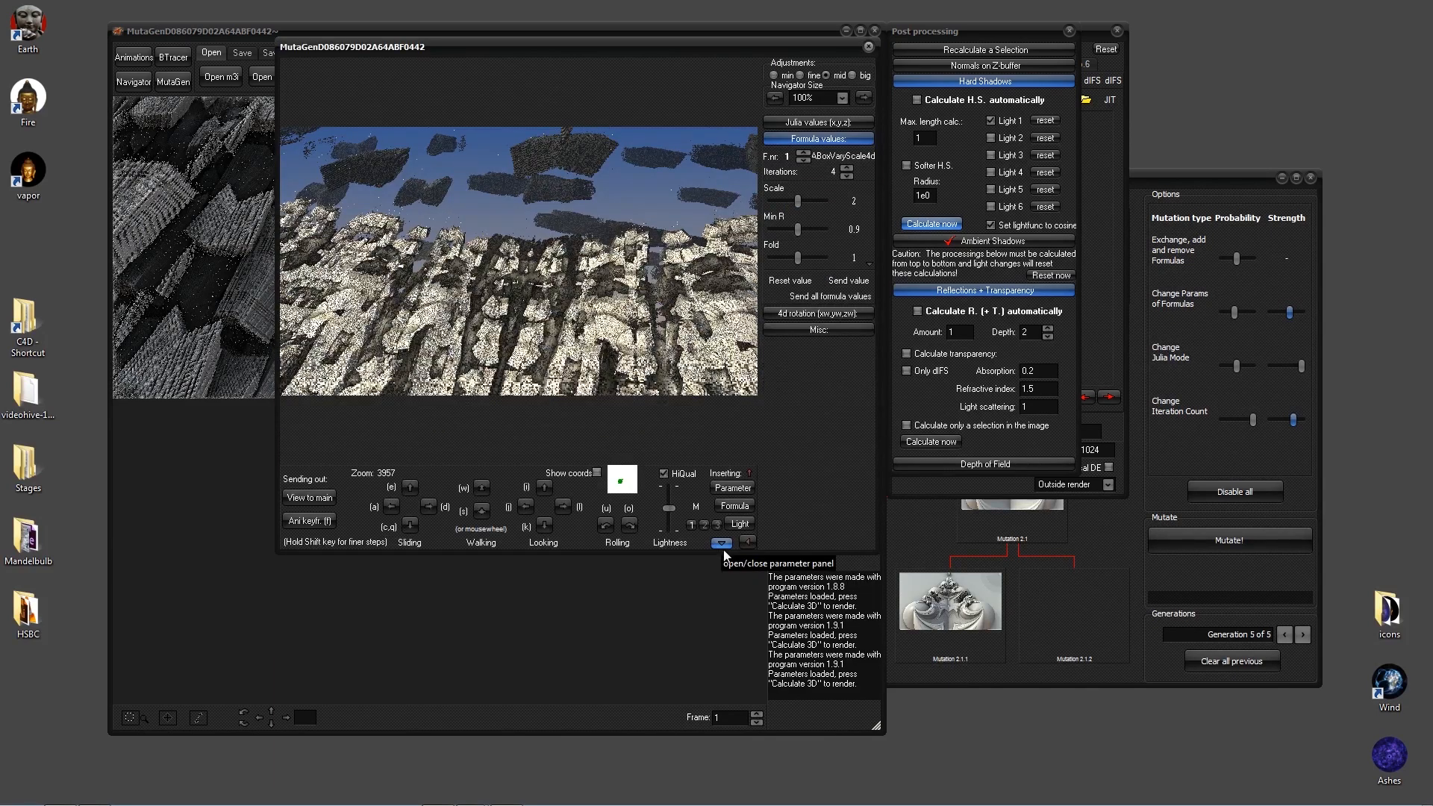
left_click(722, 543)
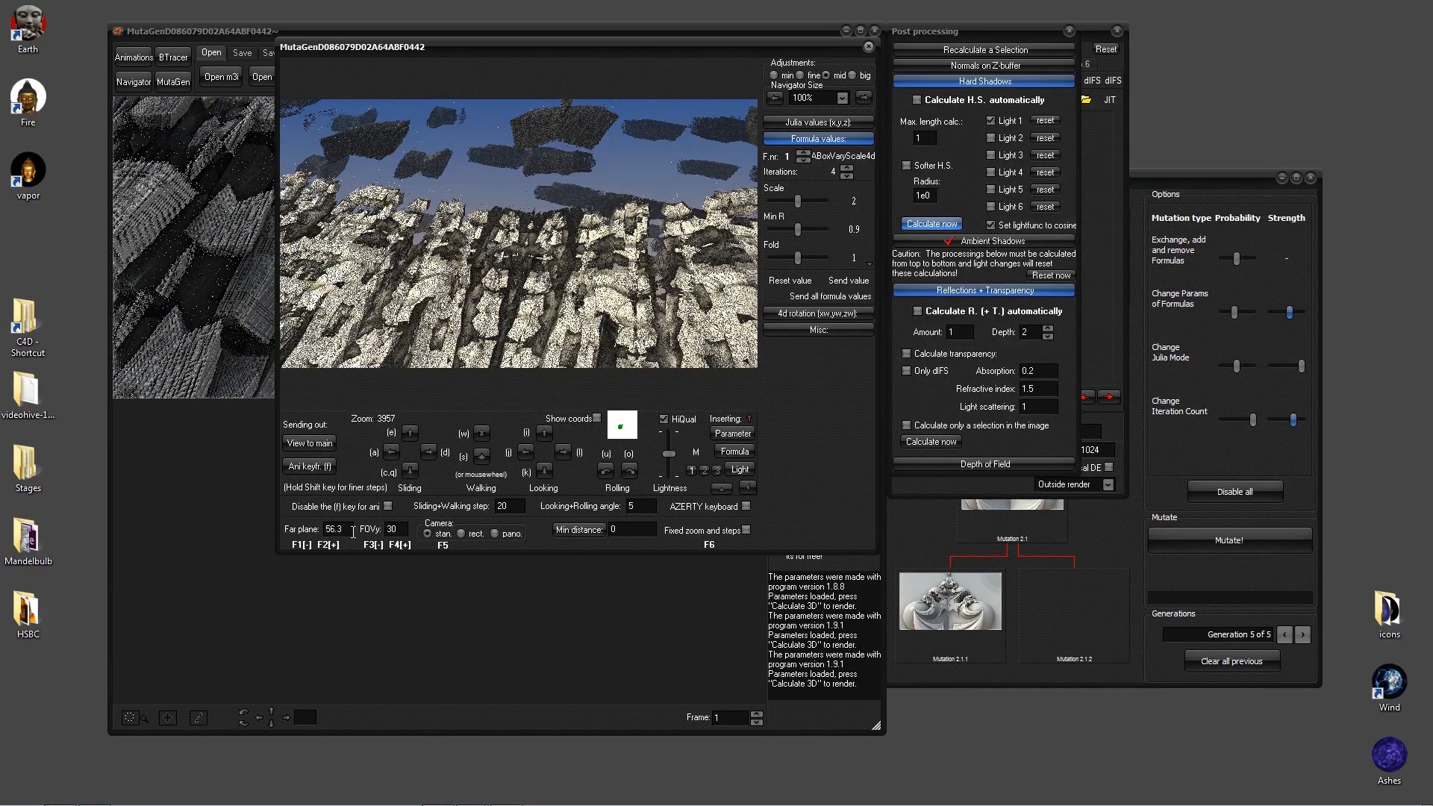
double_click(350, 532)
left_click_drag(477, 47, 768, 59)
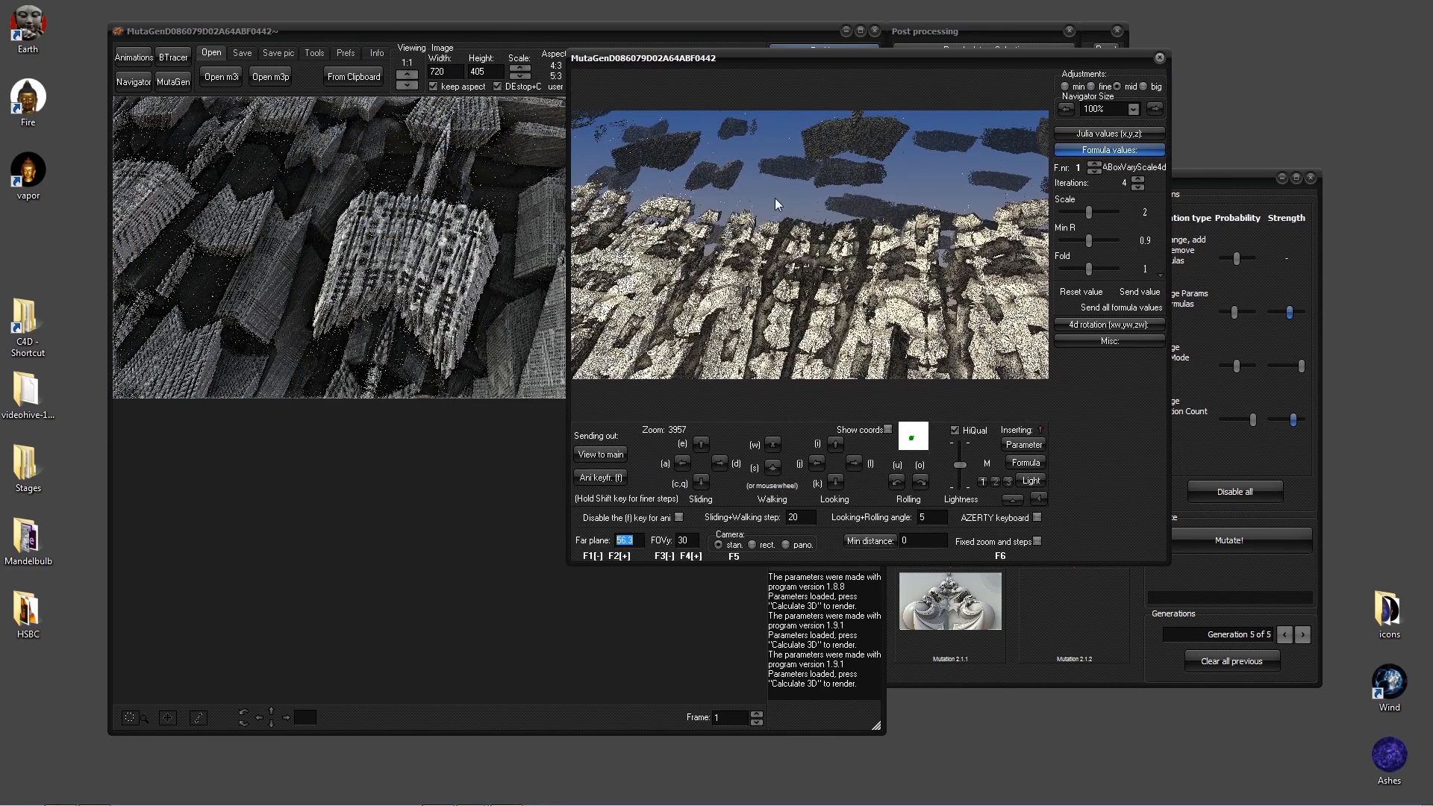
left_click(639, 541)
double_click(638, 541)
left_click(543, 546)
left_click(1062, 453)
type("500")
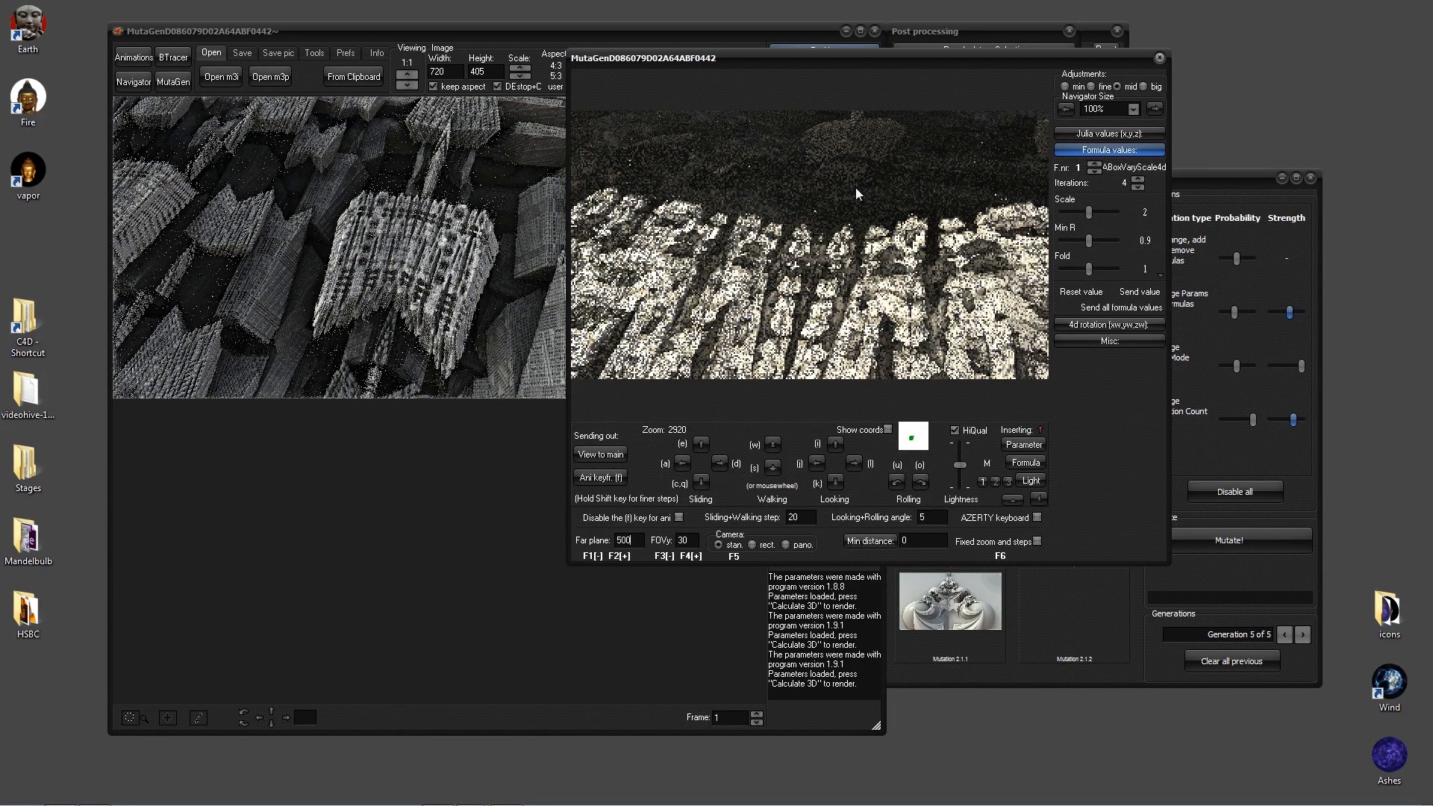
- Try far plane values of 30 and 100 to compare how much distant geometry is drawn
left_click_drag(635, 541, 563, 547)
type("30")
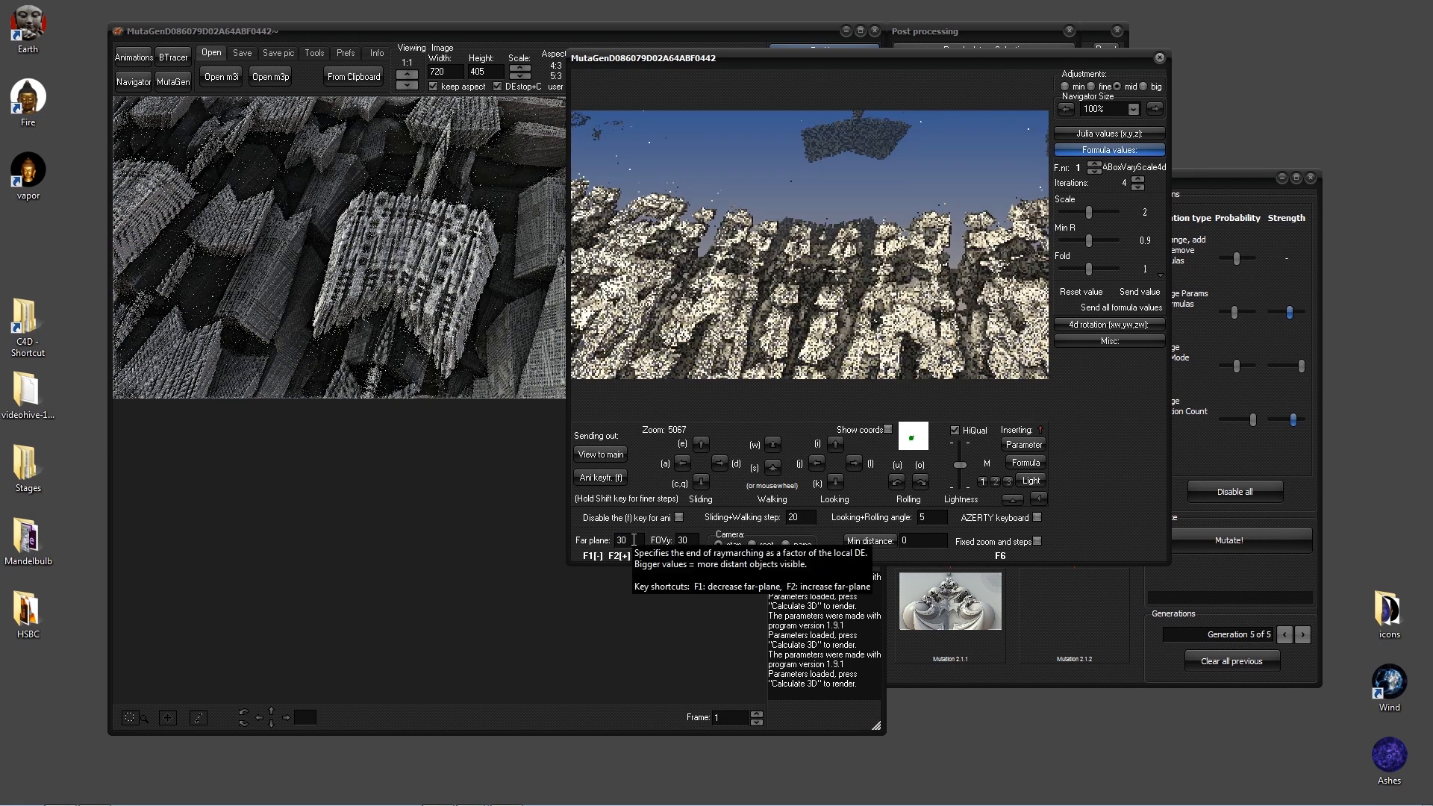
left_click_drag(633, 540, 563, 546)
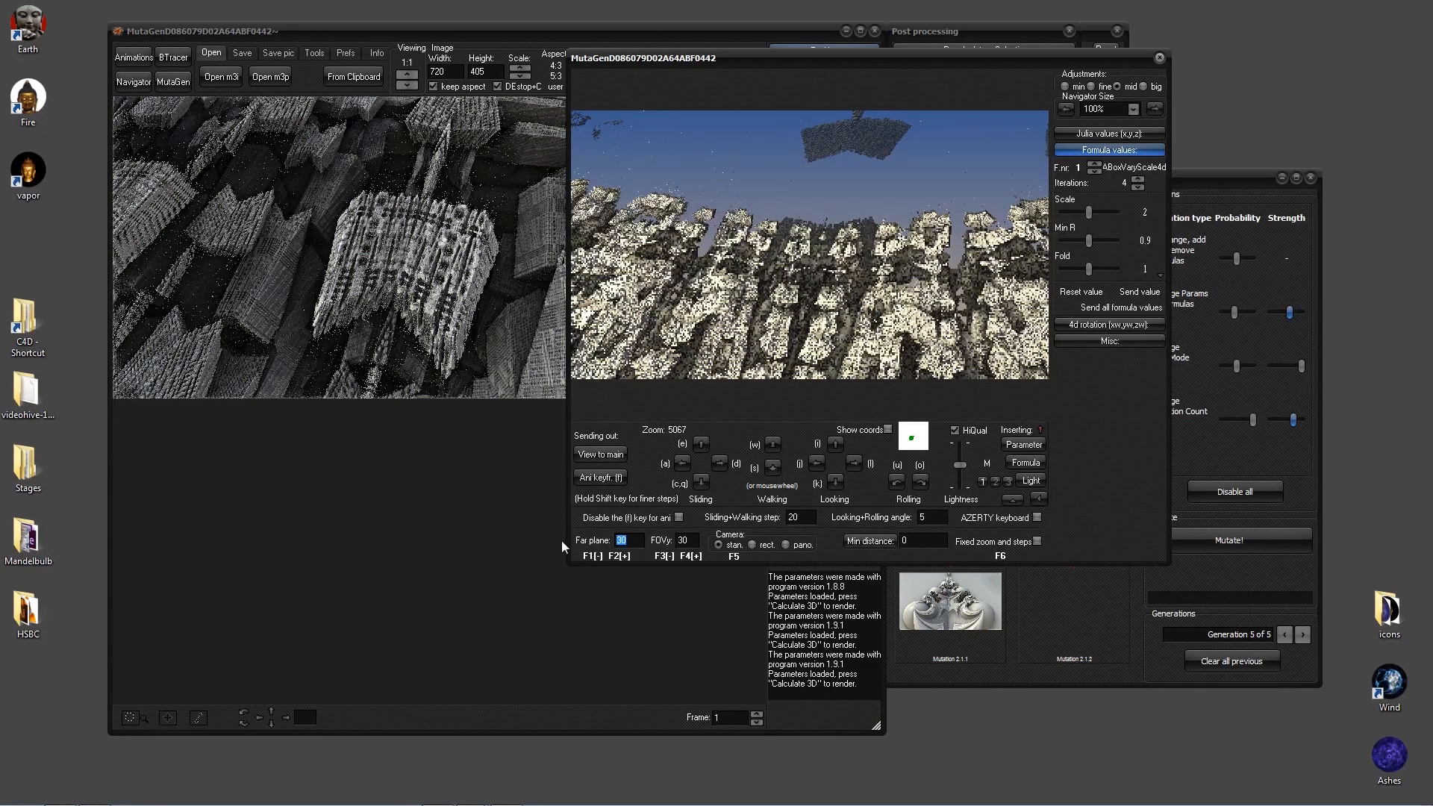
type("100")
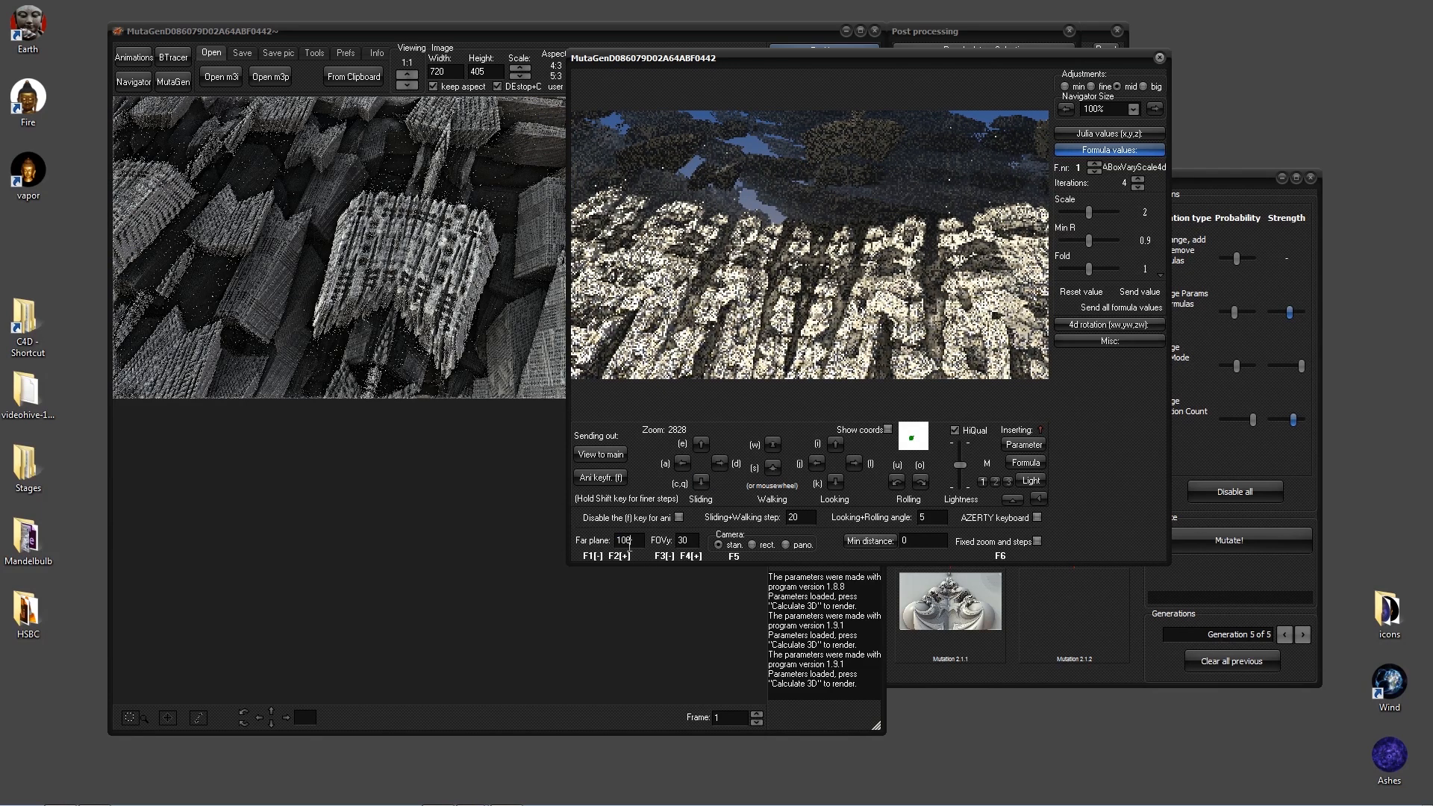
- Set the Navigator's far plane to 400
double_click(631, 541)
type("400")
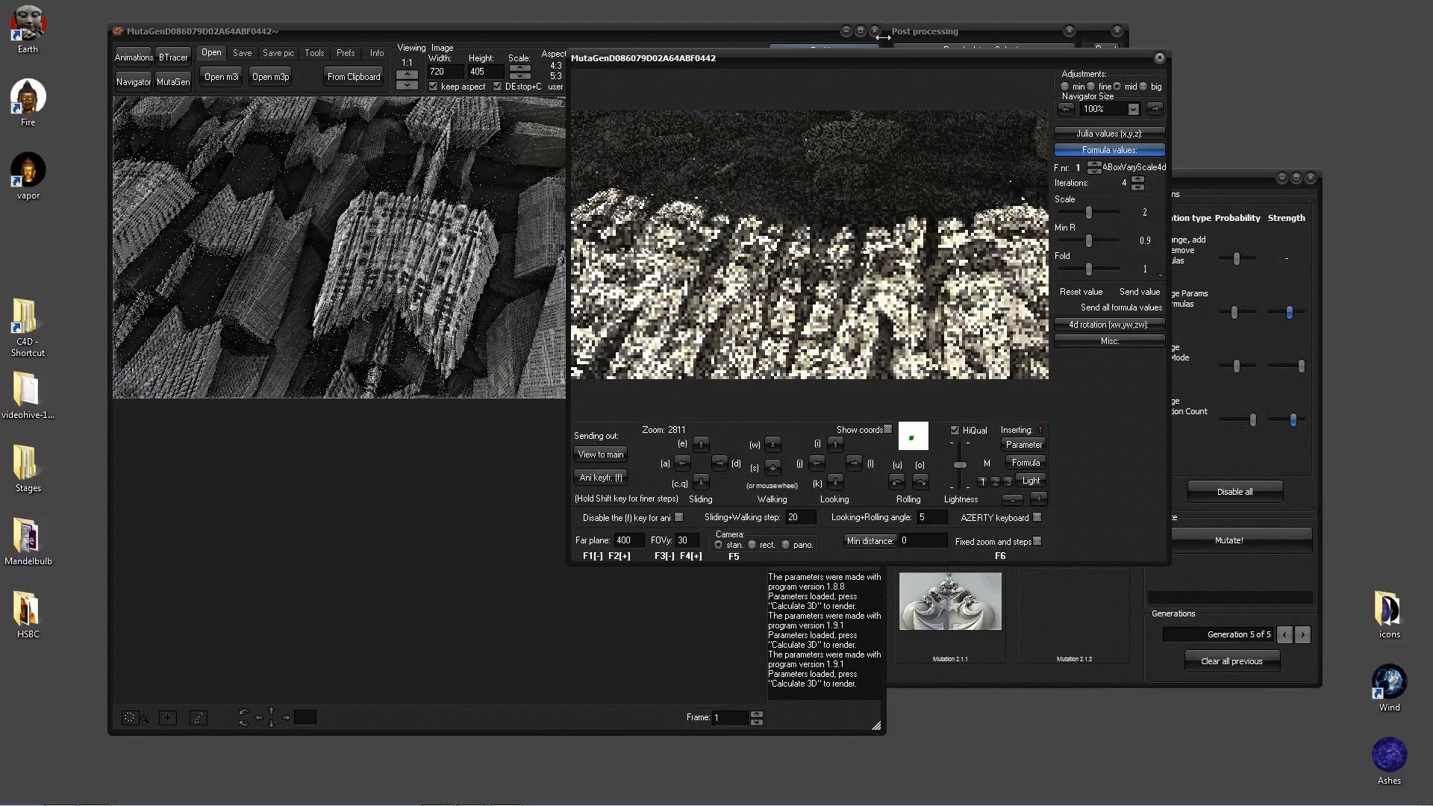
left_click_drag(884, 57, 773, 81)
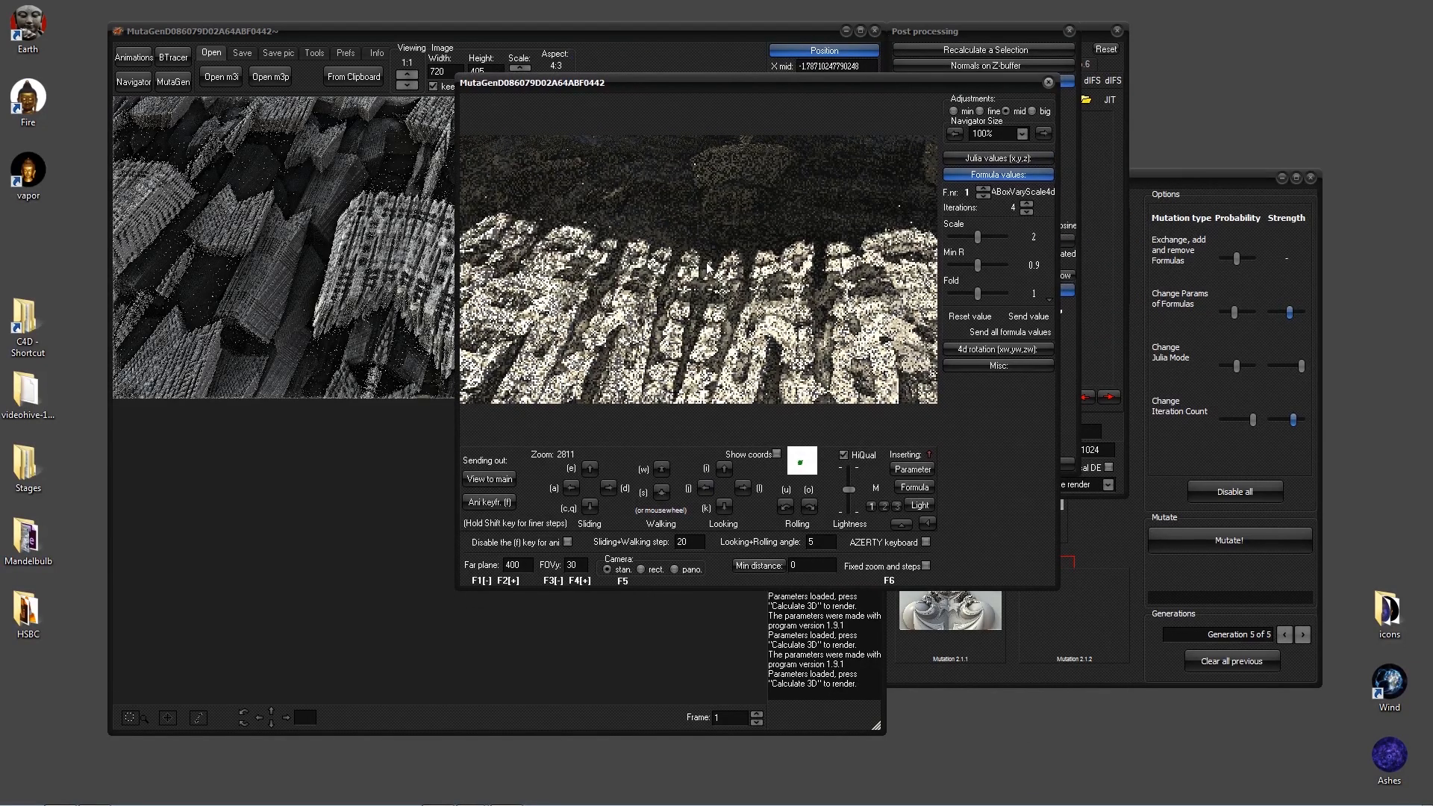
- Walk the Navigator camera deeper into the fractal and frame the slab-covered ground with the sky gaps behind it
scroll(710, 257, "up", 3)
scroll(707, 261, "up", 5)
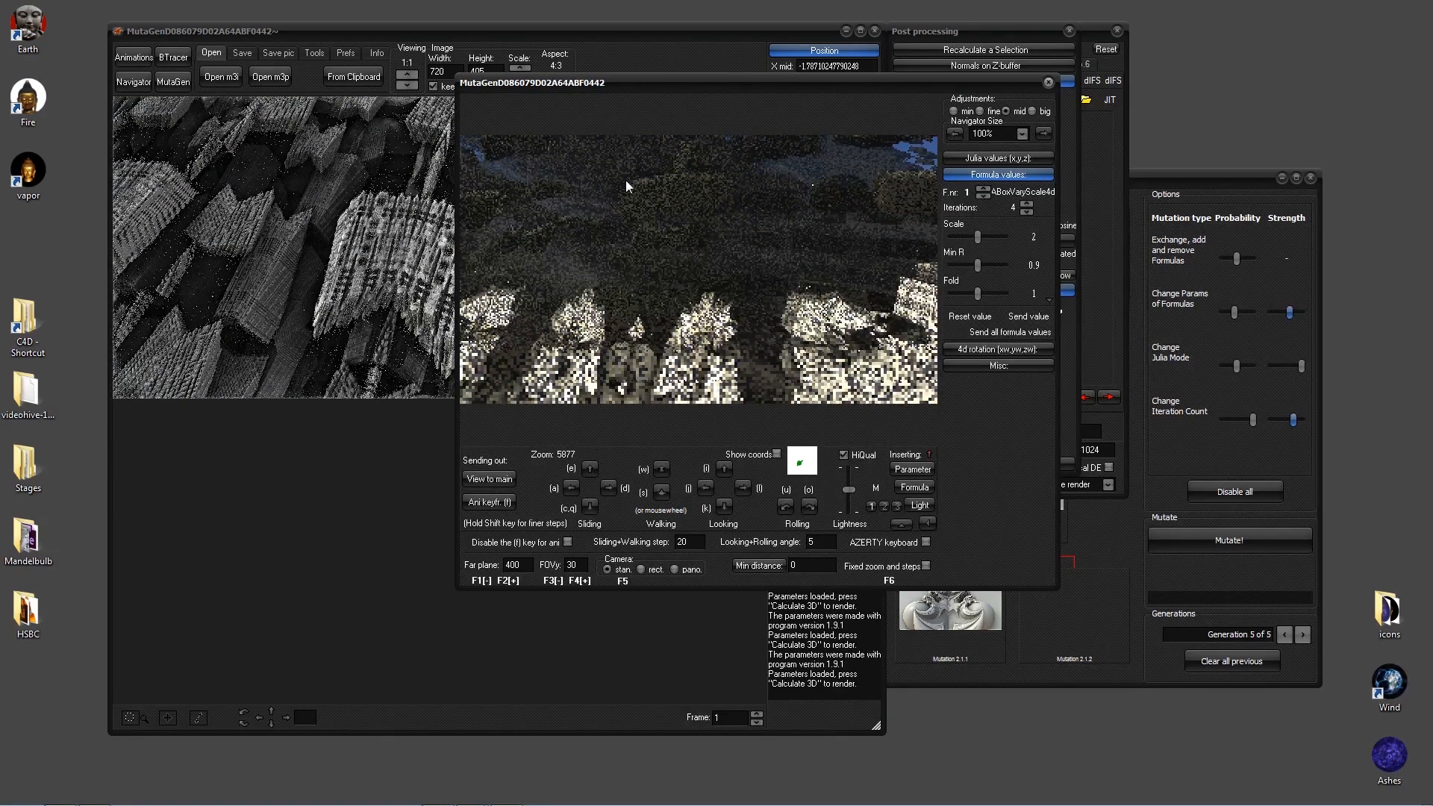
scroll(656, 256, "up", 8)
scroll(634, 350, "down", 1)
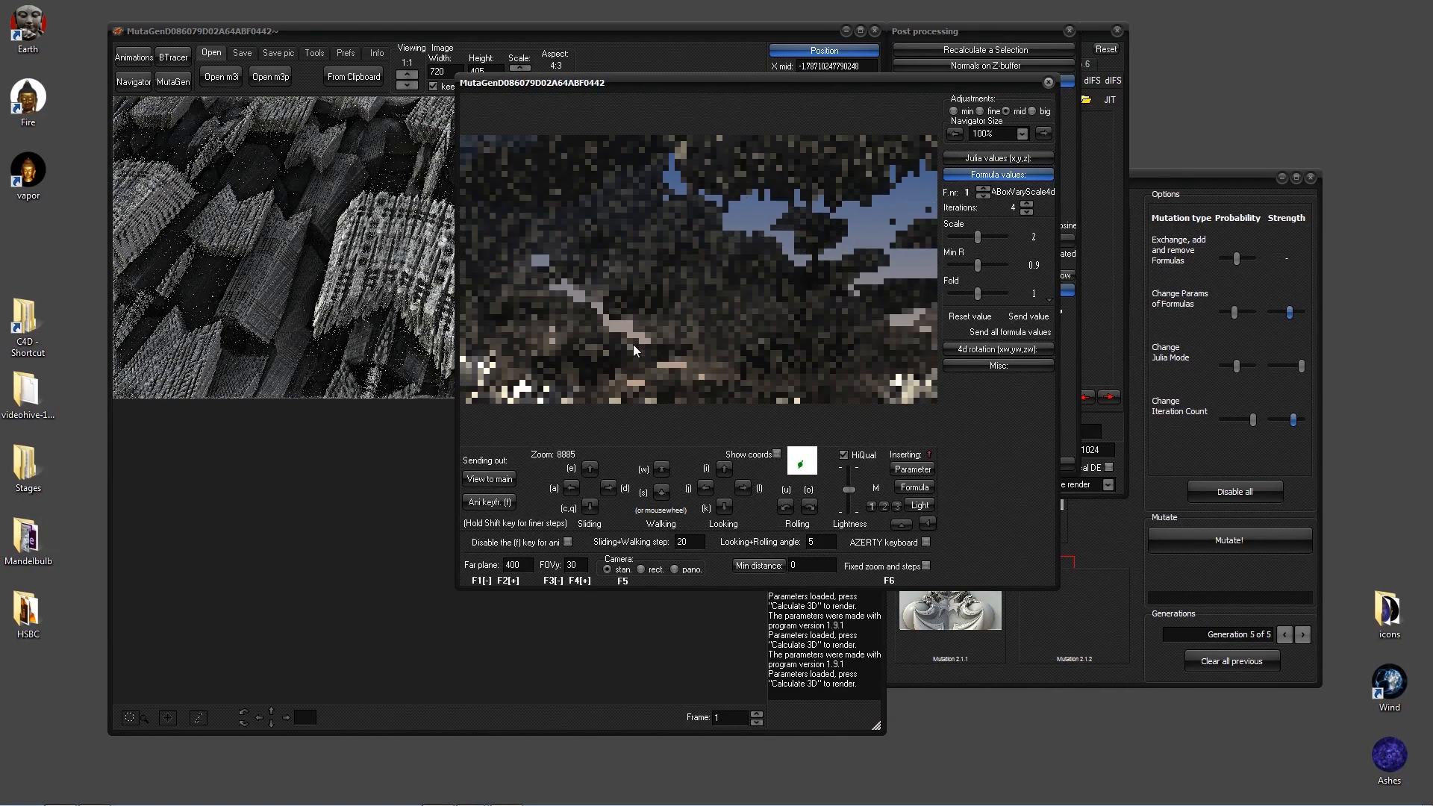
scroll(632, 349, "down", 2)
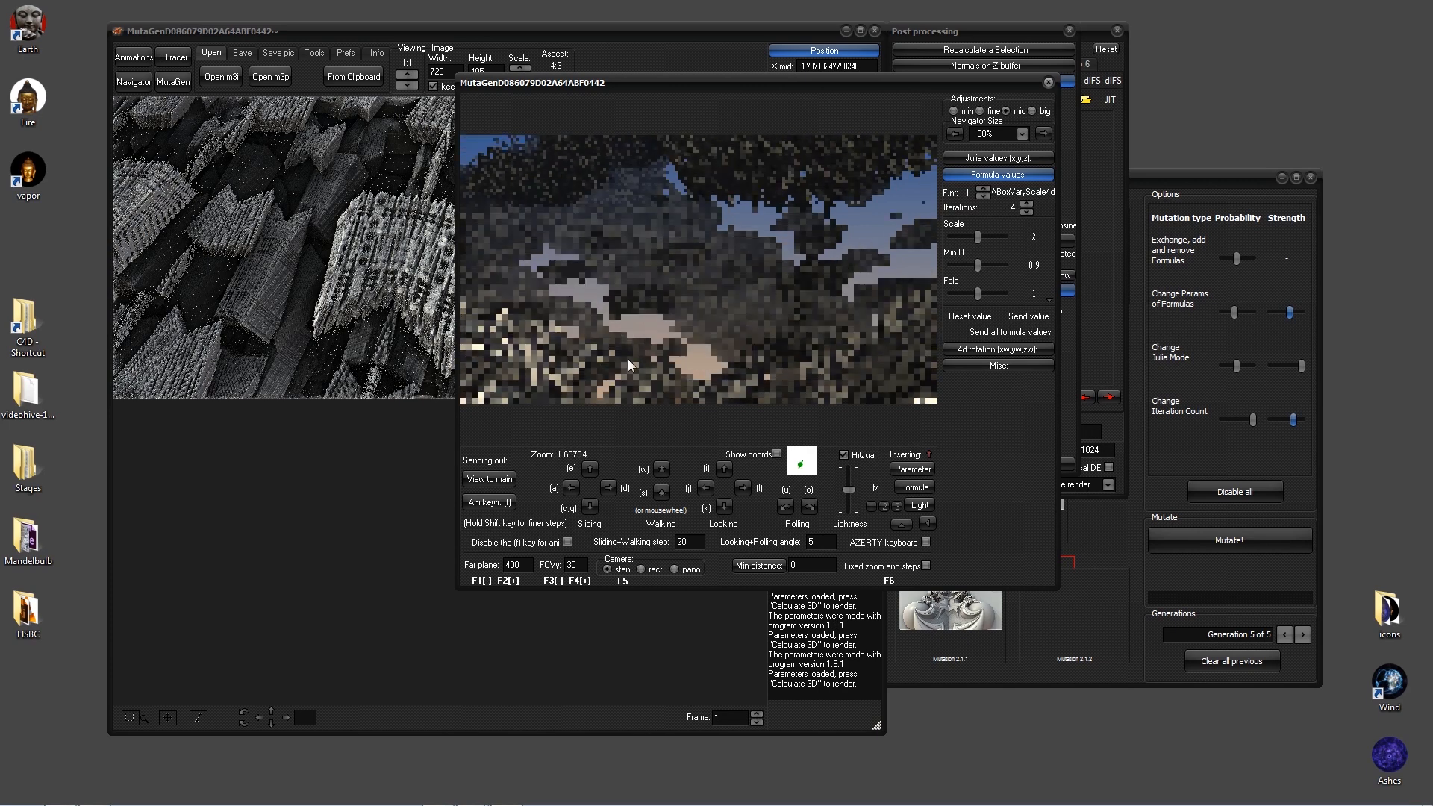
scroll(529, 383, "up", 2)
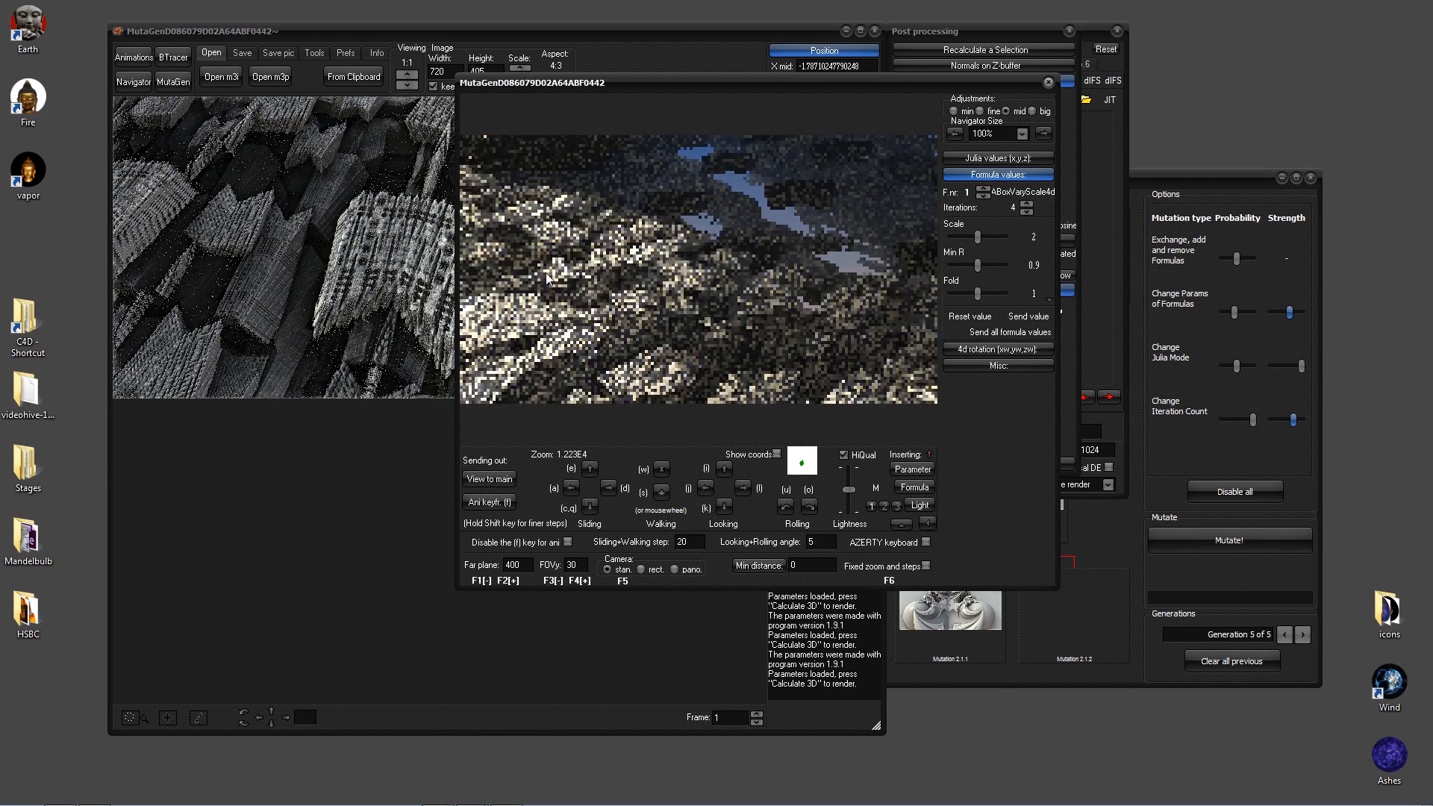
left_click_drag(689, 85, 731, 76)
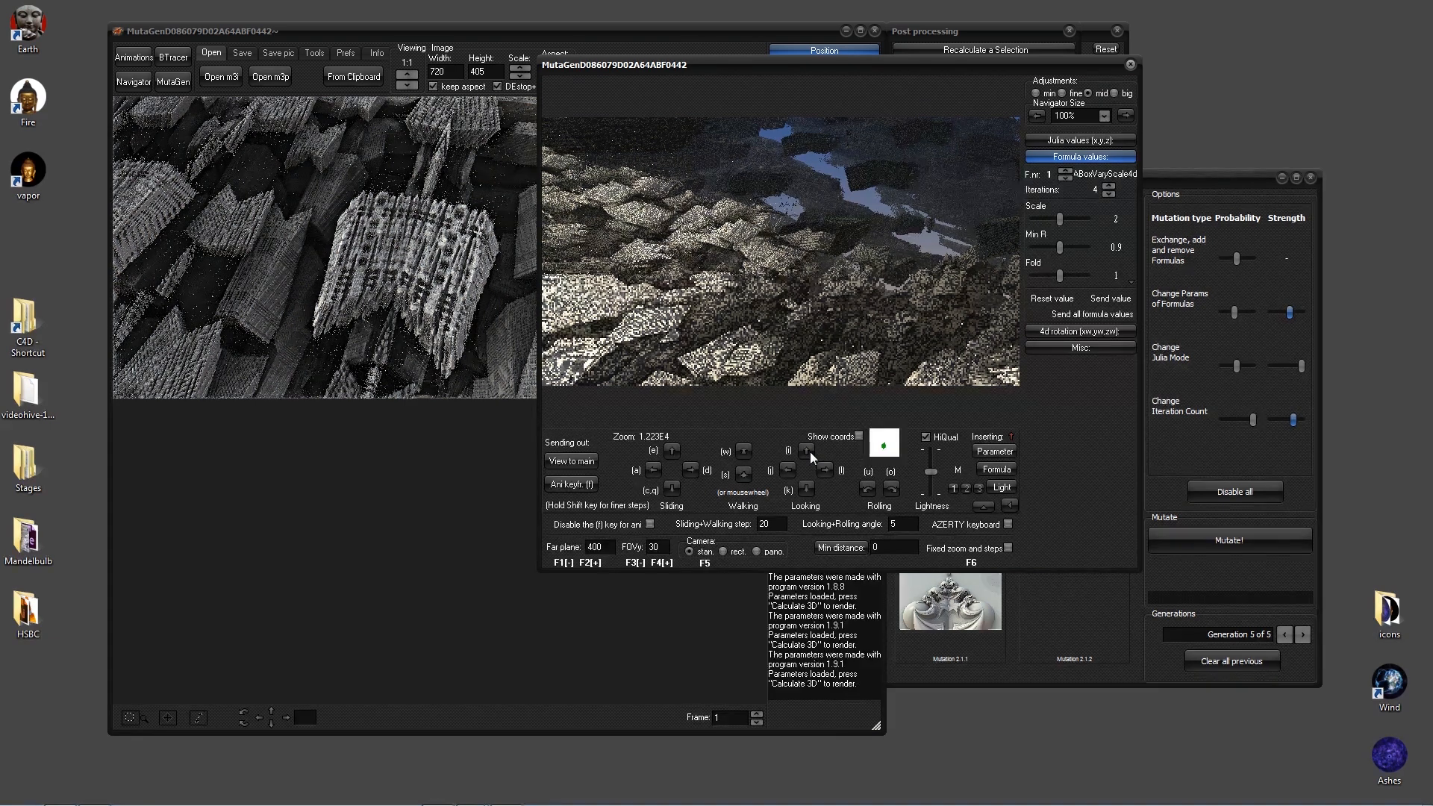
- Tilt the Navigator camera up and slide it until the floating chunks stand against the open sky above the dark terrain
left_click(810, 451)
left_click(806, 451)
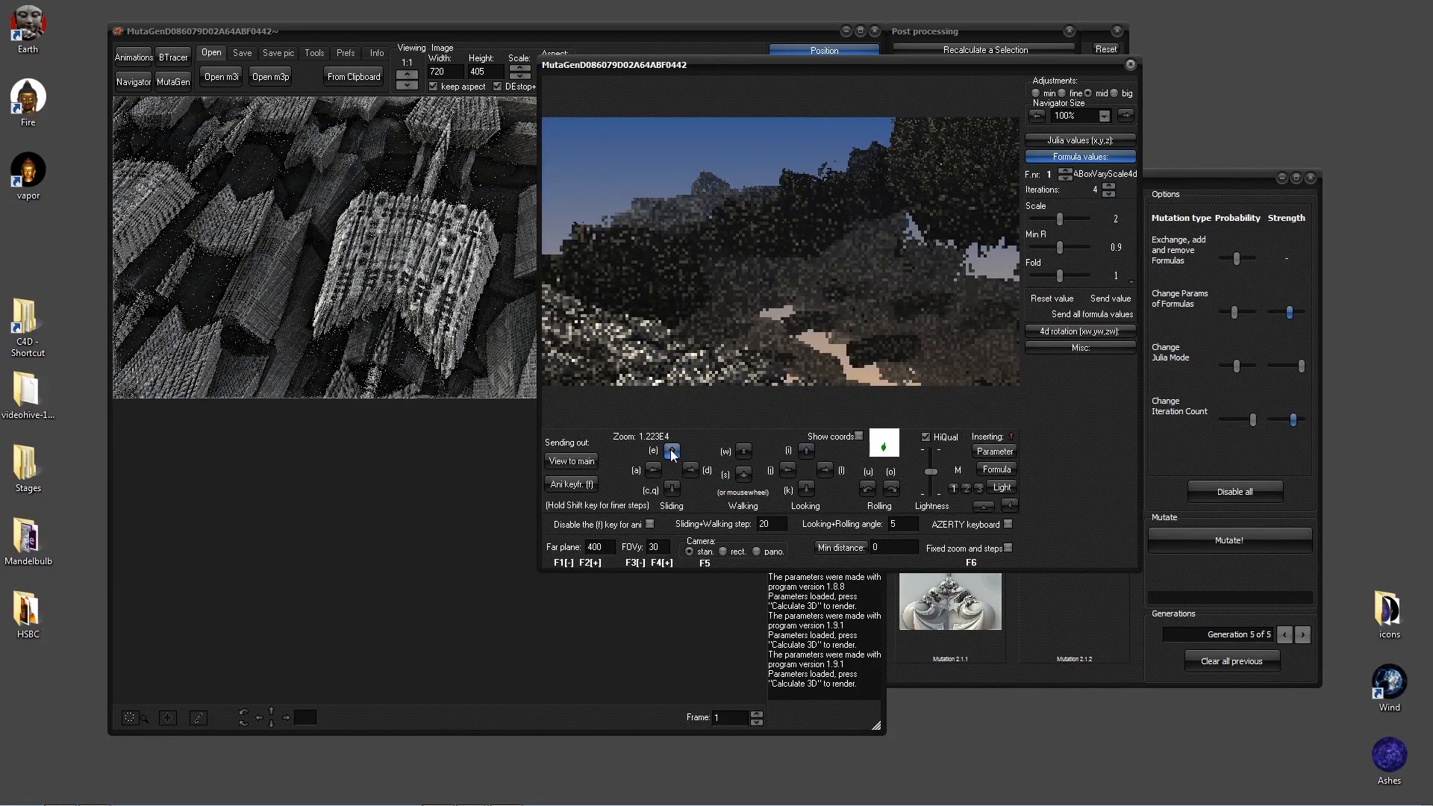
left_click(672, 489)
left_click(671, 489)
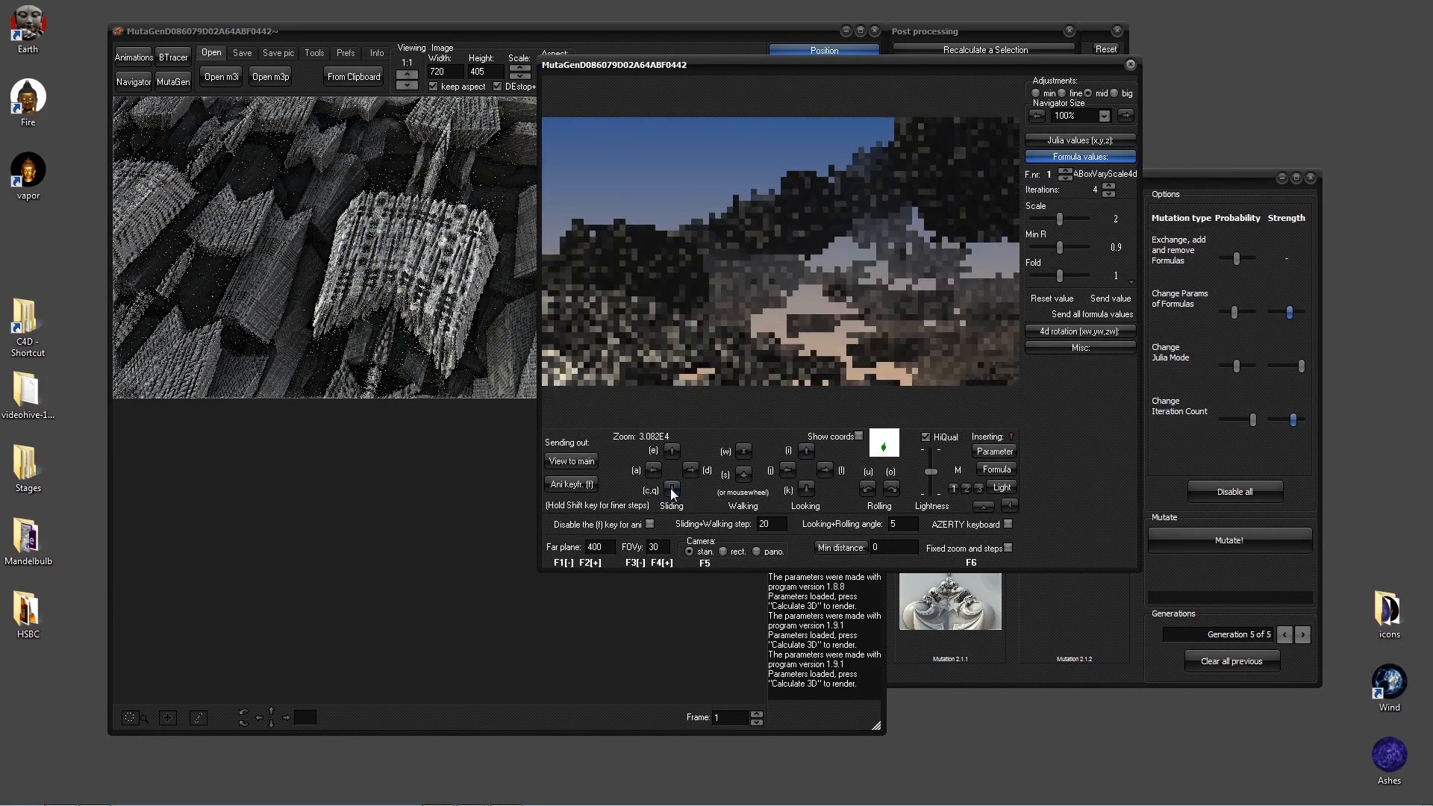
left_click(671, 489)
left_click(670, 489)
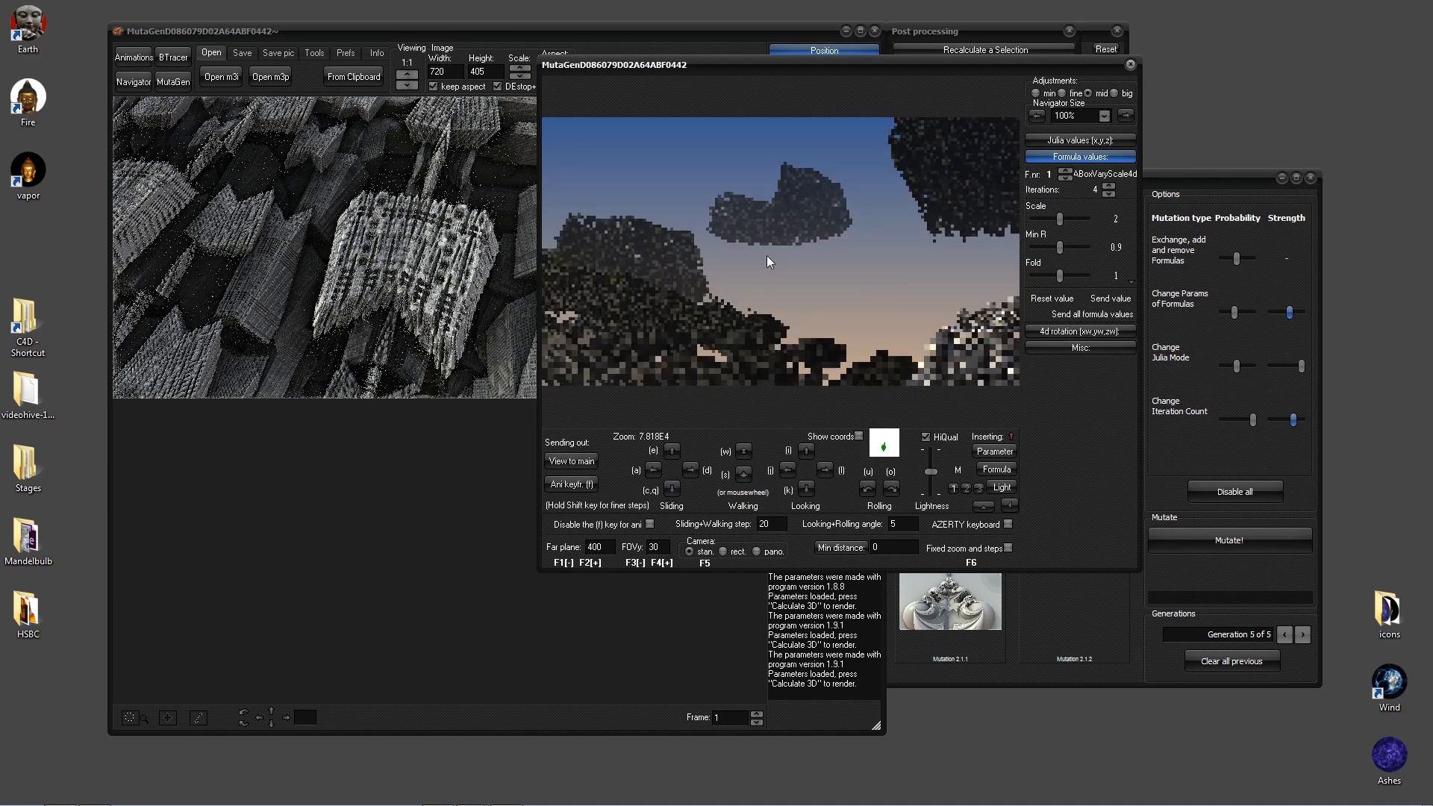
- Set the Navigator's far plane to 600 and slide the camera to bring the dark terrain back into view
double_click(615, 547)
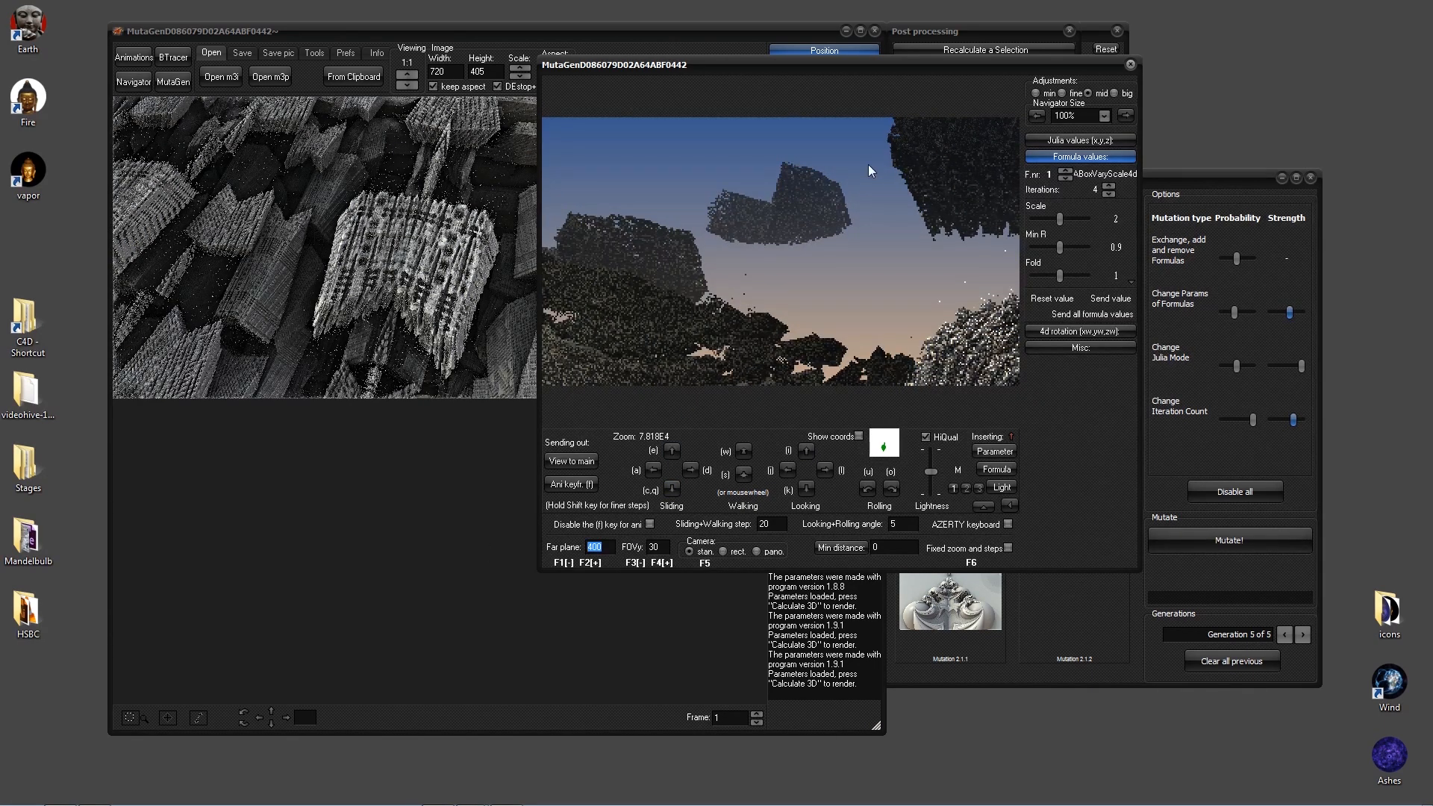
type("600")
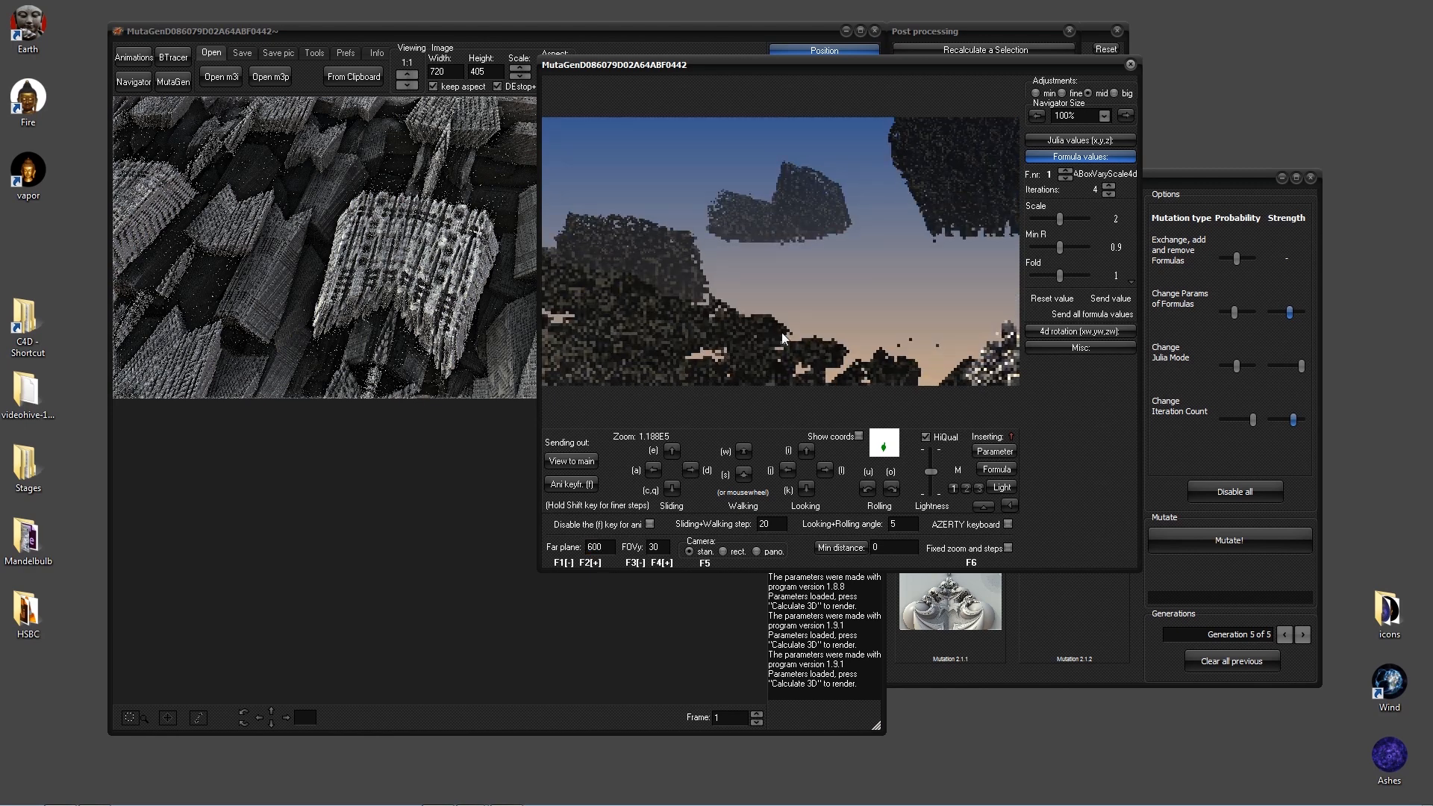
left_click(672, 451)
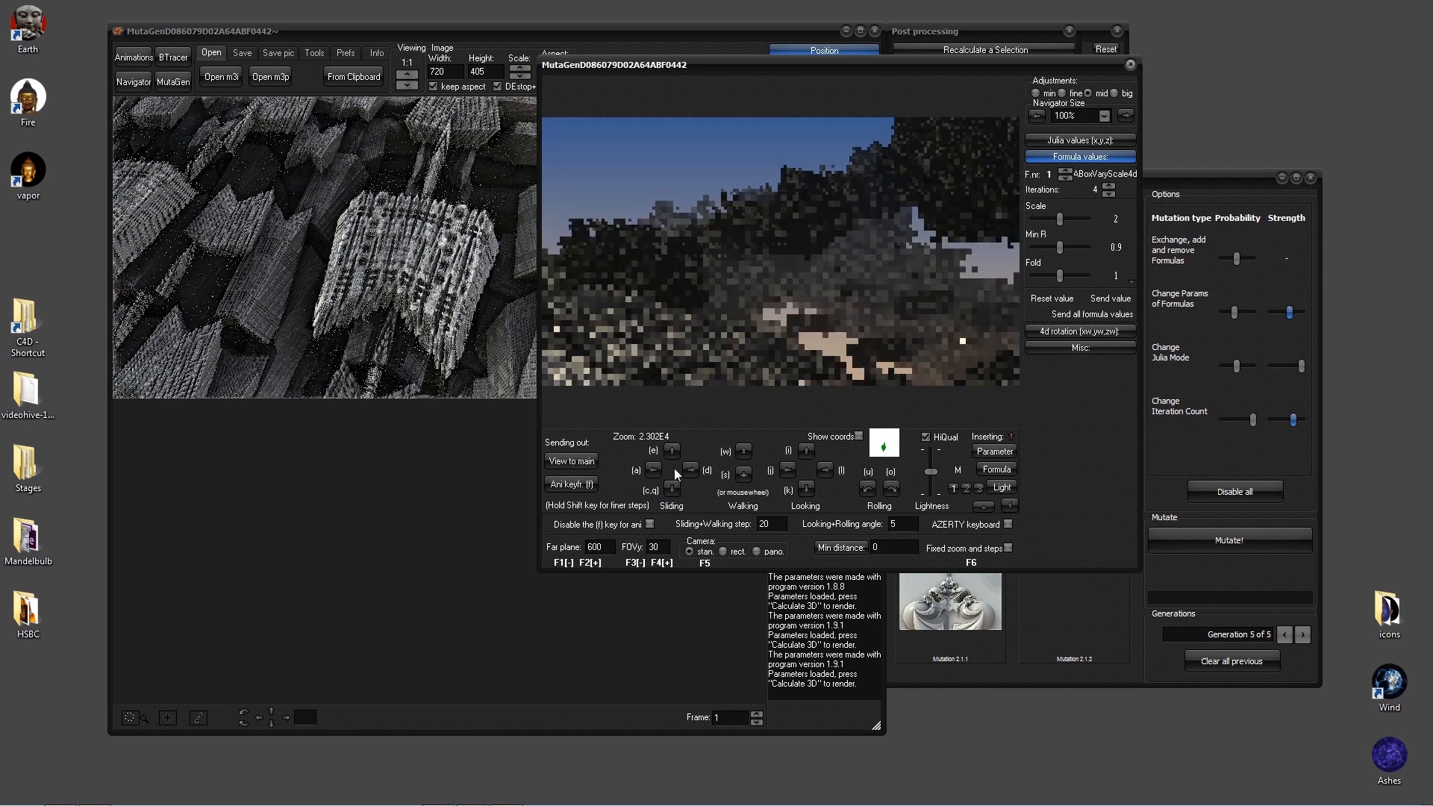
left_click(673, 452)
left_click(674, 455)
left_click(675, 456)
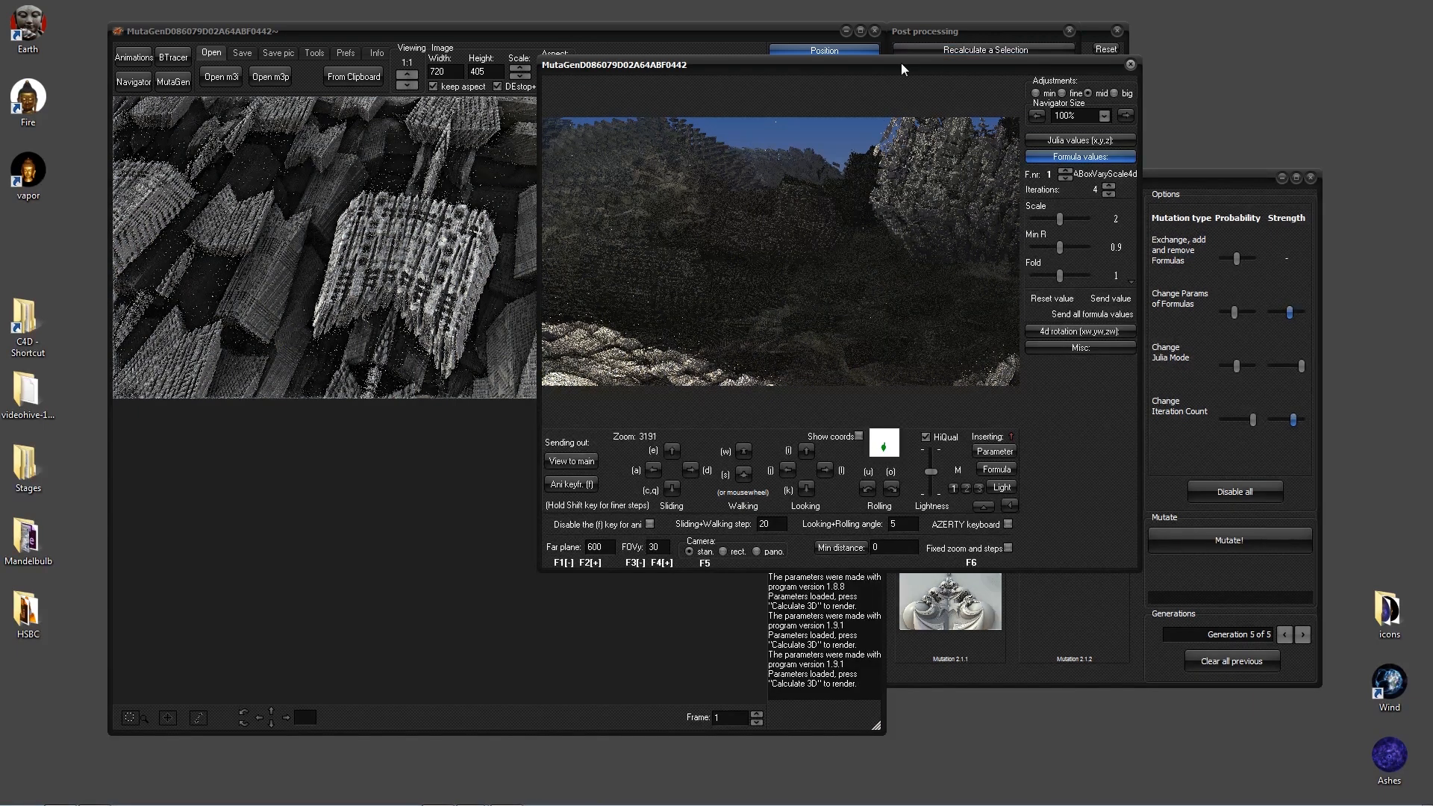
- Walk the Navigator camera down to the pale rocky ground until the ribbed ridges fill the view
left_click_drag(901, 65, 839, 85)
scroll(568, 401, "up", 2)
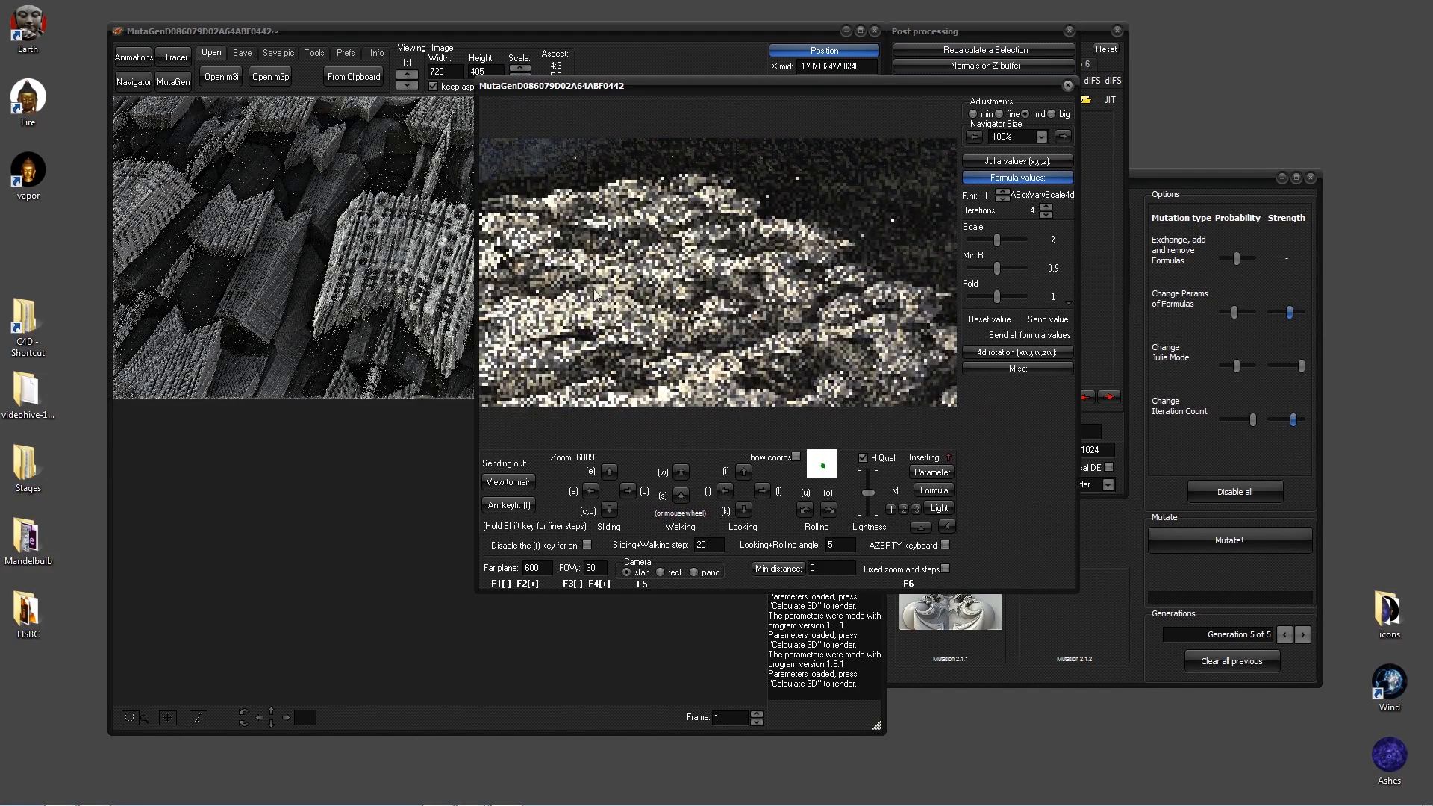
scroll(616, 335, "up", 1)
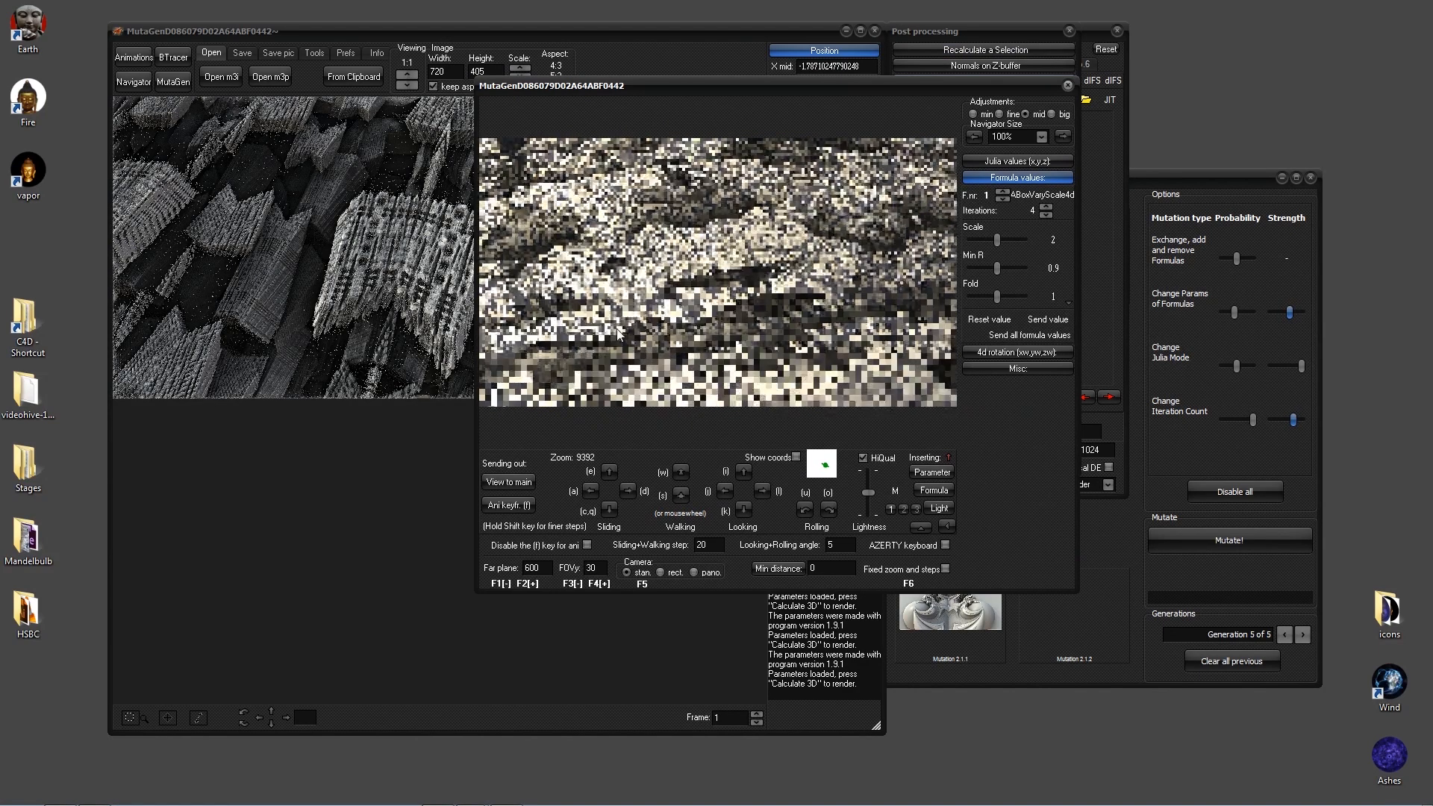
scroll(710, 326, "up", 2)
scroll(710, 326, "up", 2)
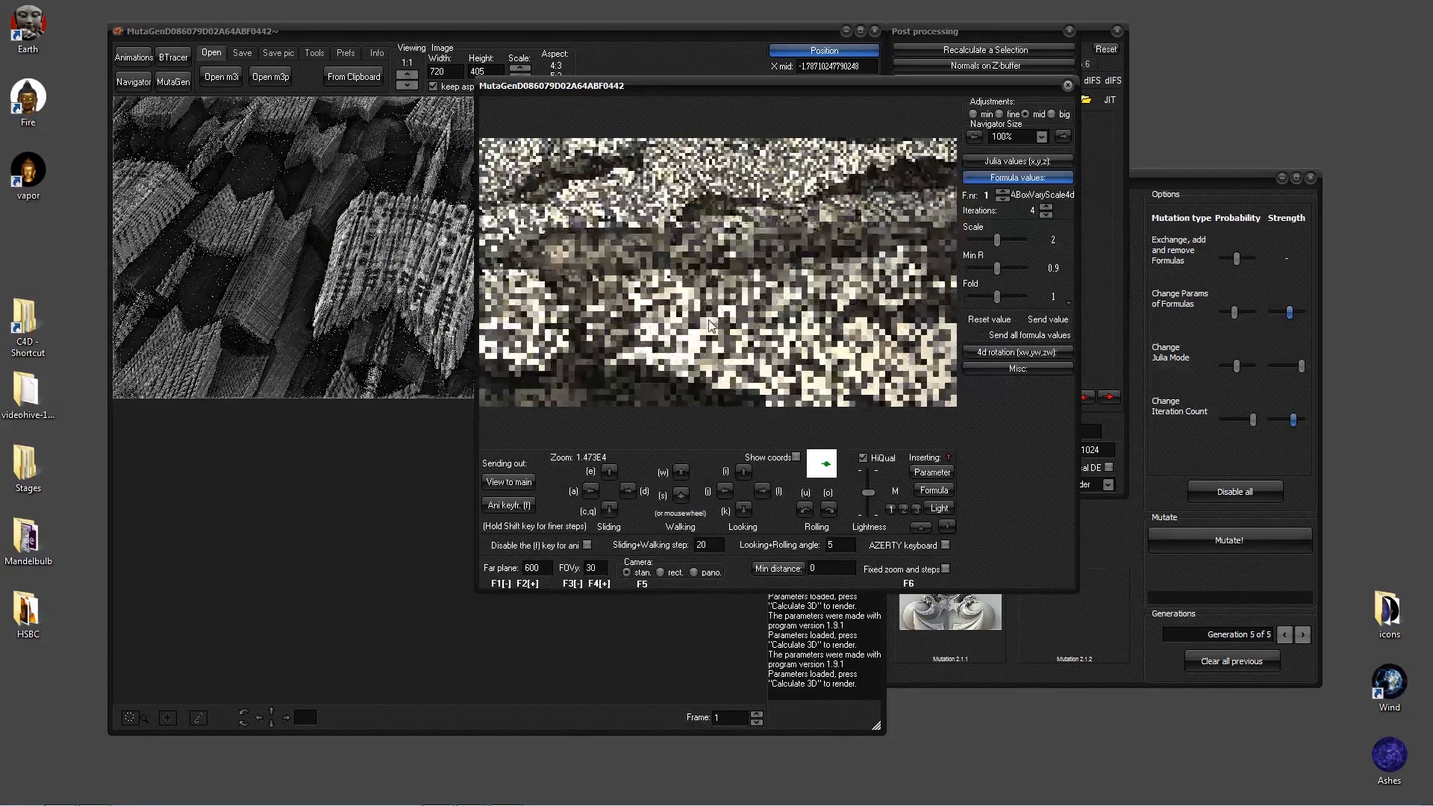
scroll(705, 328, "up", 2)
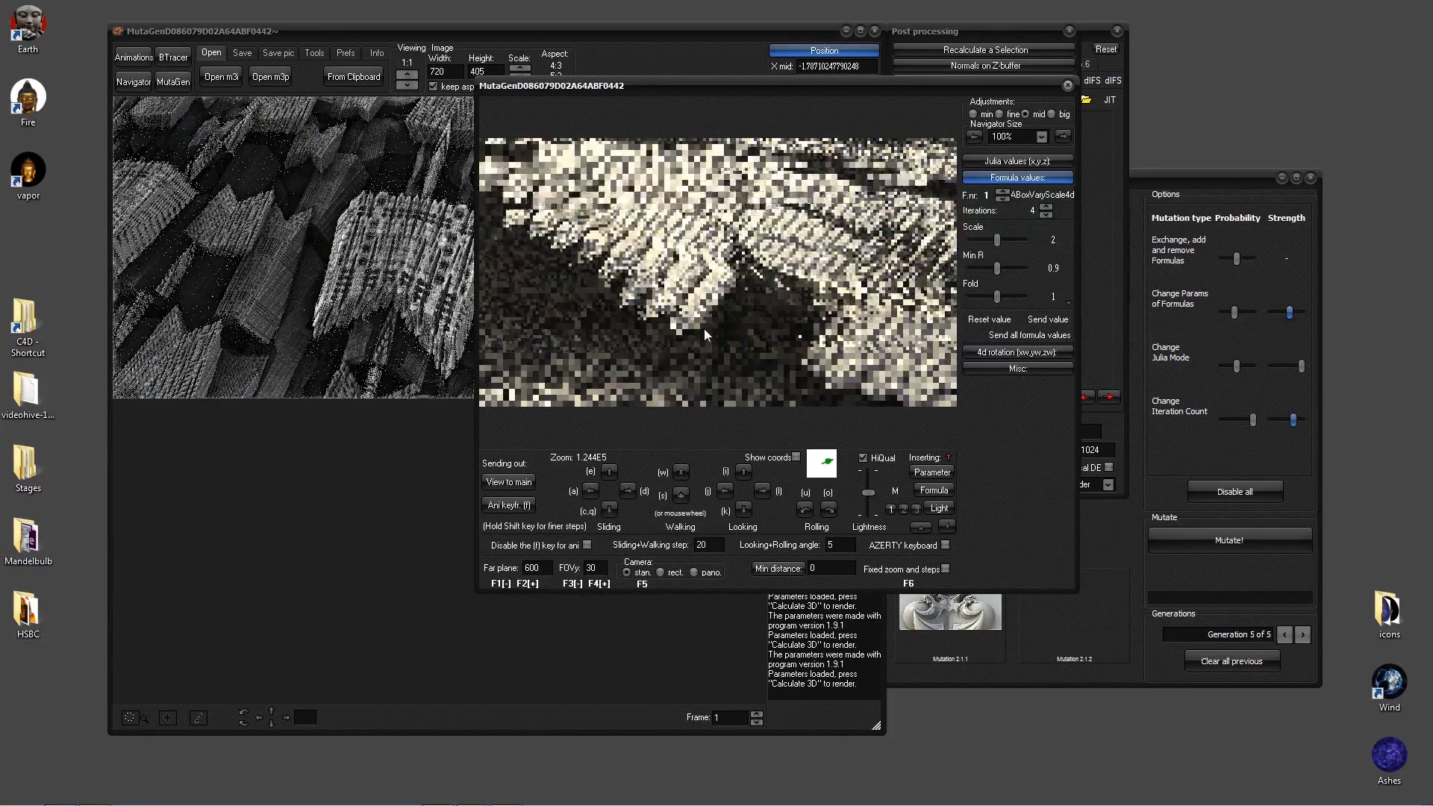
scroll(724, 249, "down", 2)
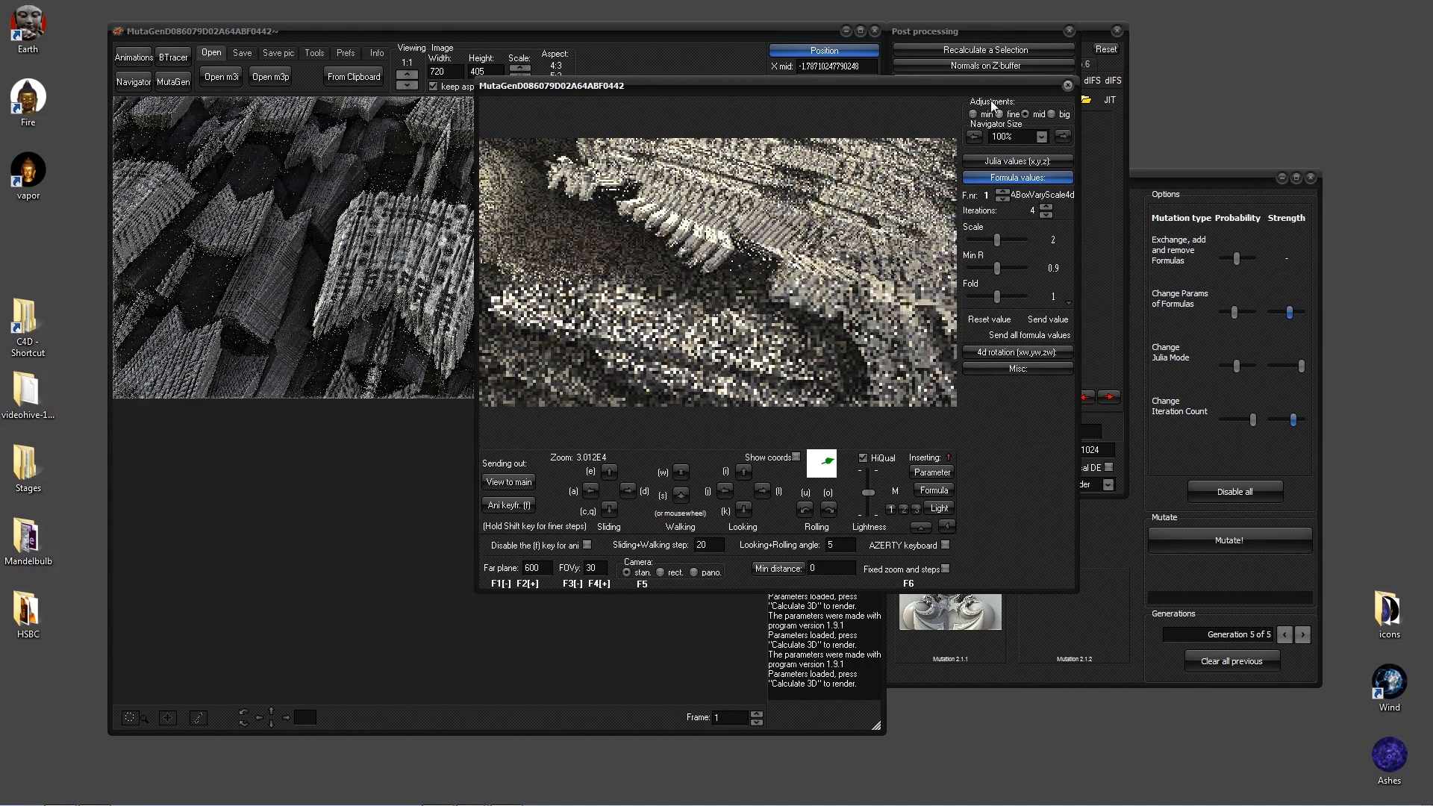
- Reframe the Navigator camera along the ridges and walk in until the layered, finely carved surface fills the view
left_click_drag(992, 86, 952, 123)
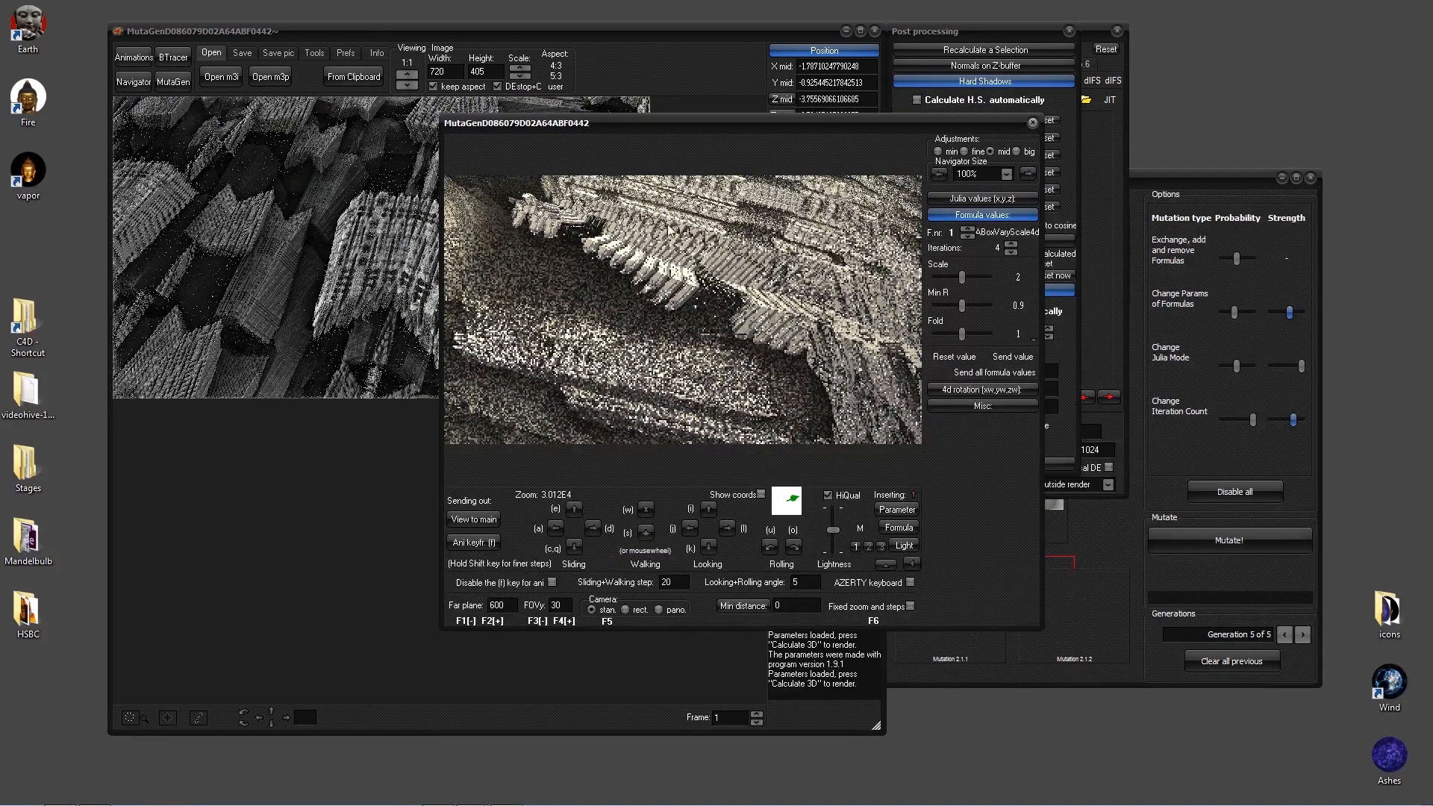
scroll(700, 251, "down", 2)
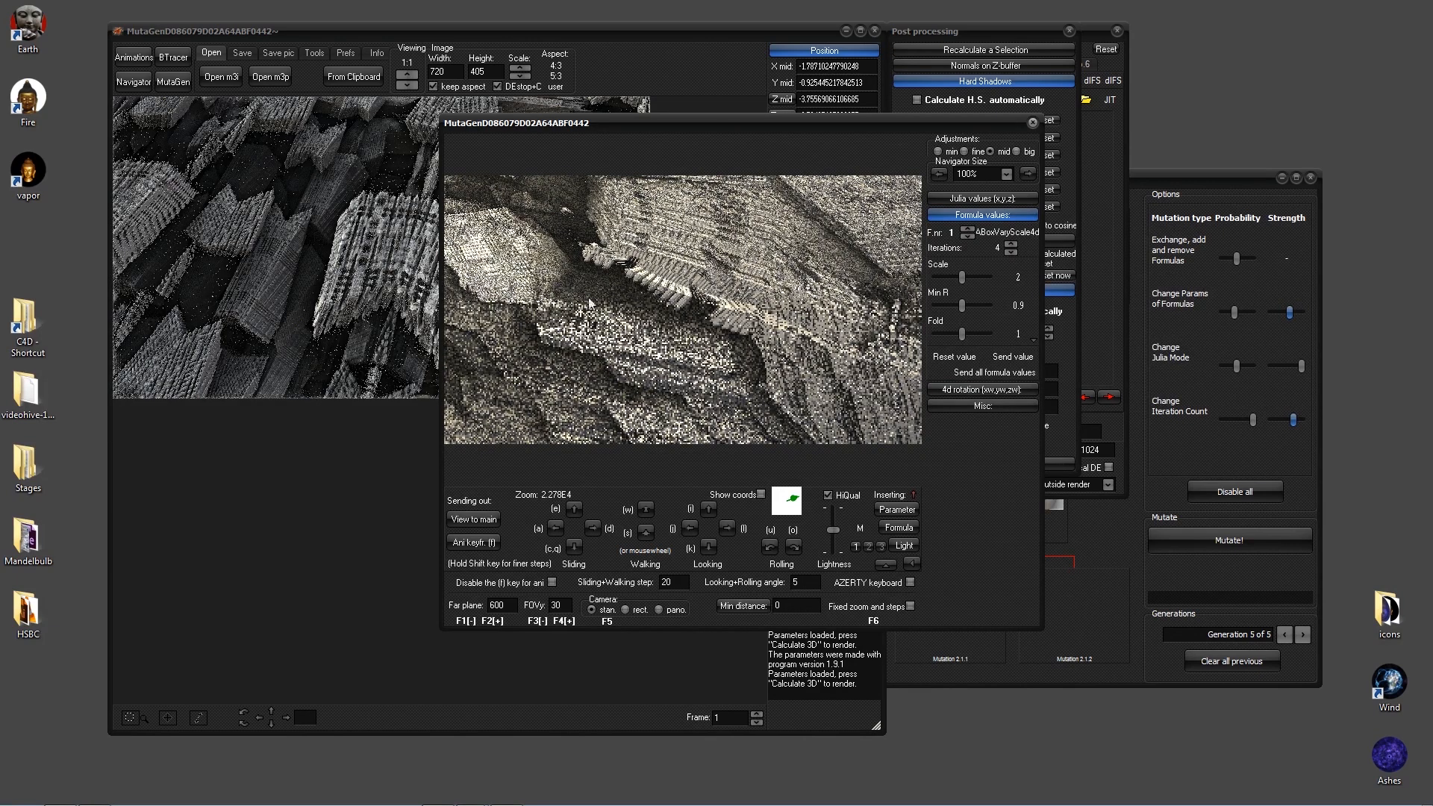
scroll(588, 297, "down", 1)
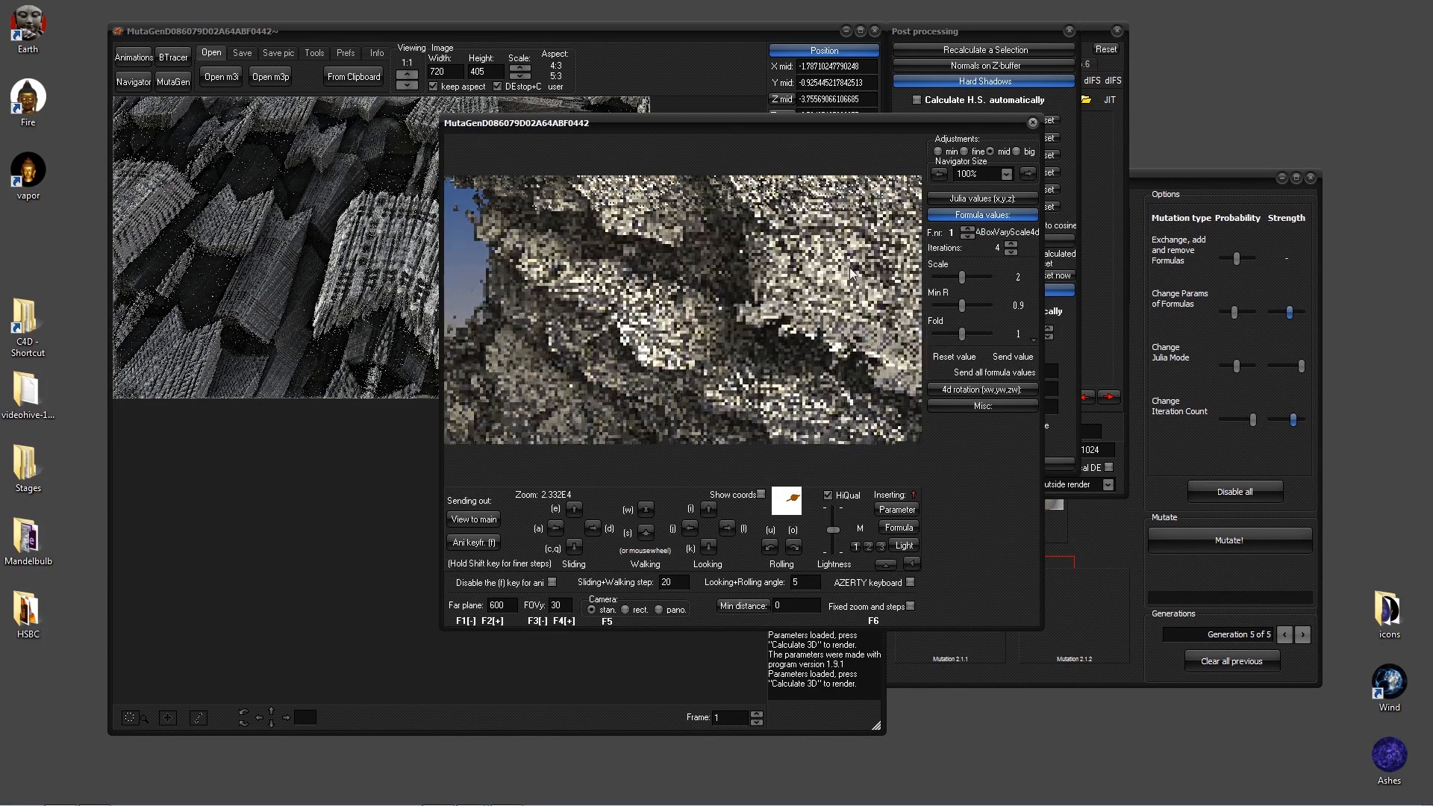
scroll(843, 298, "up", 2)
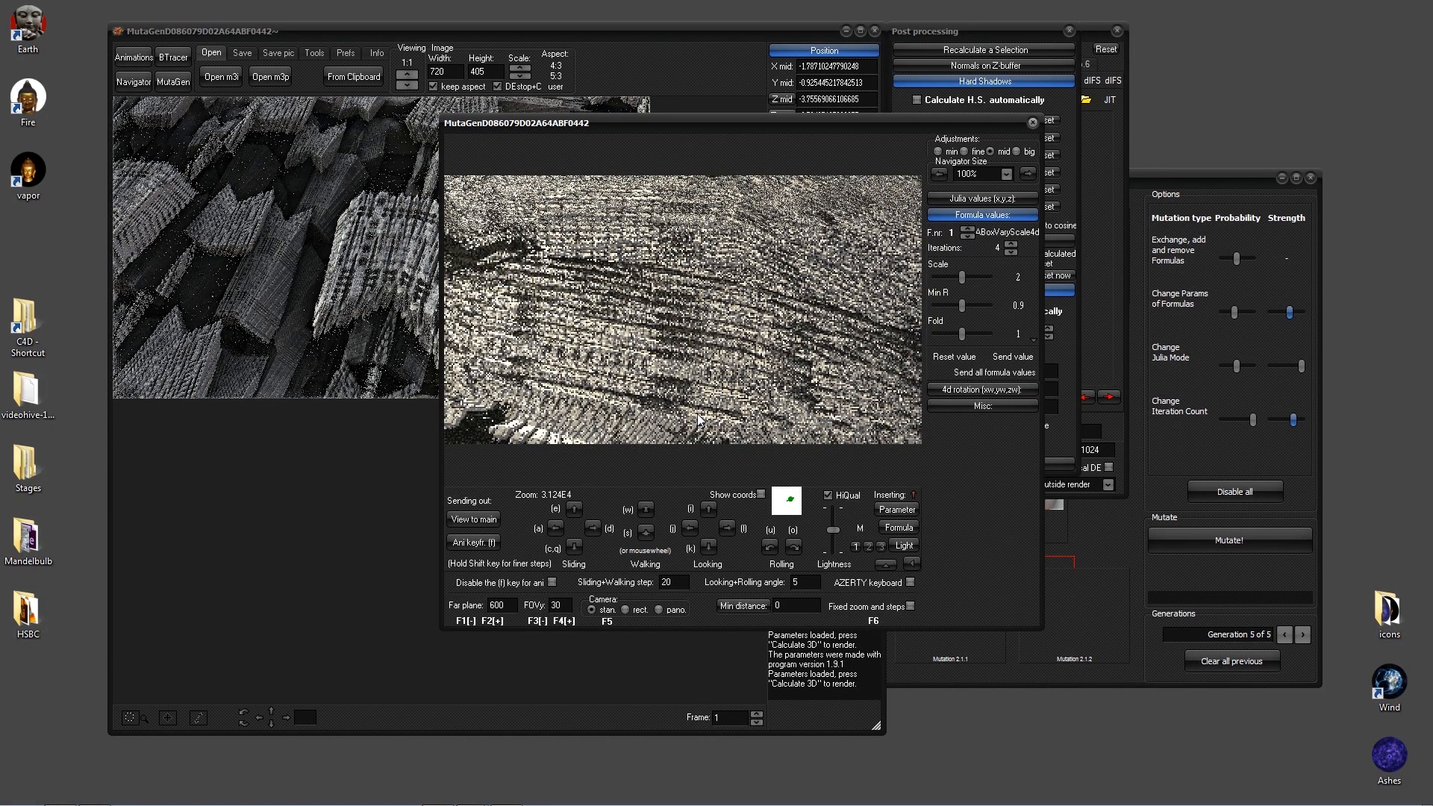
left_click_drag(699, 419, 915, 418)
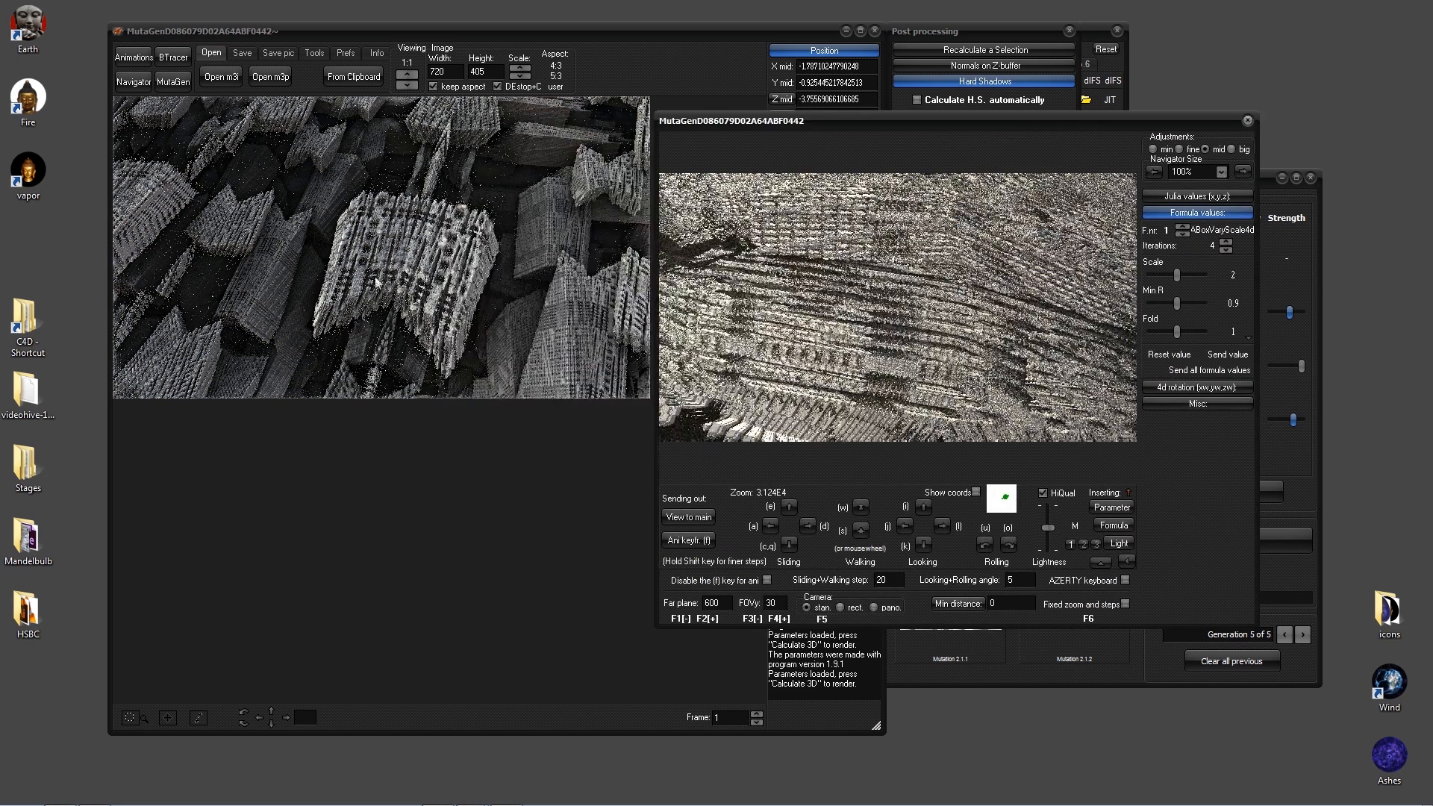
scroll(918, 344, "up", 3)
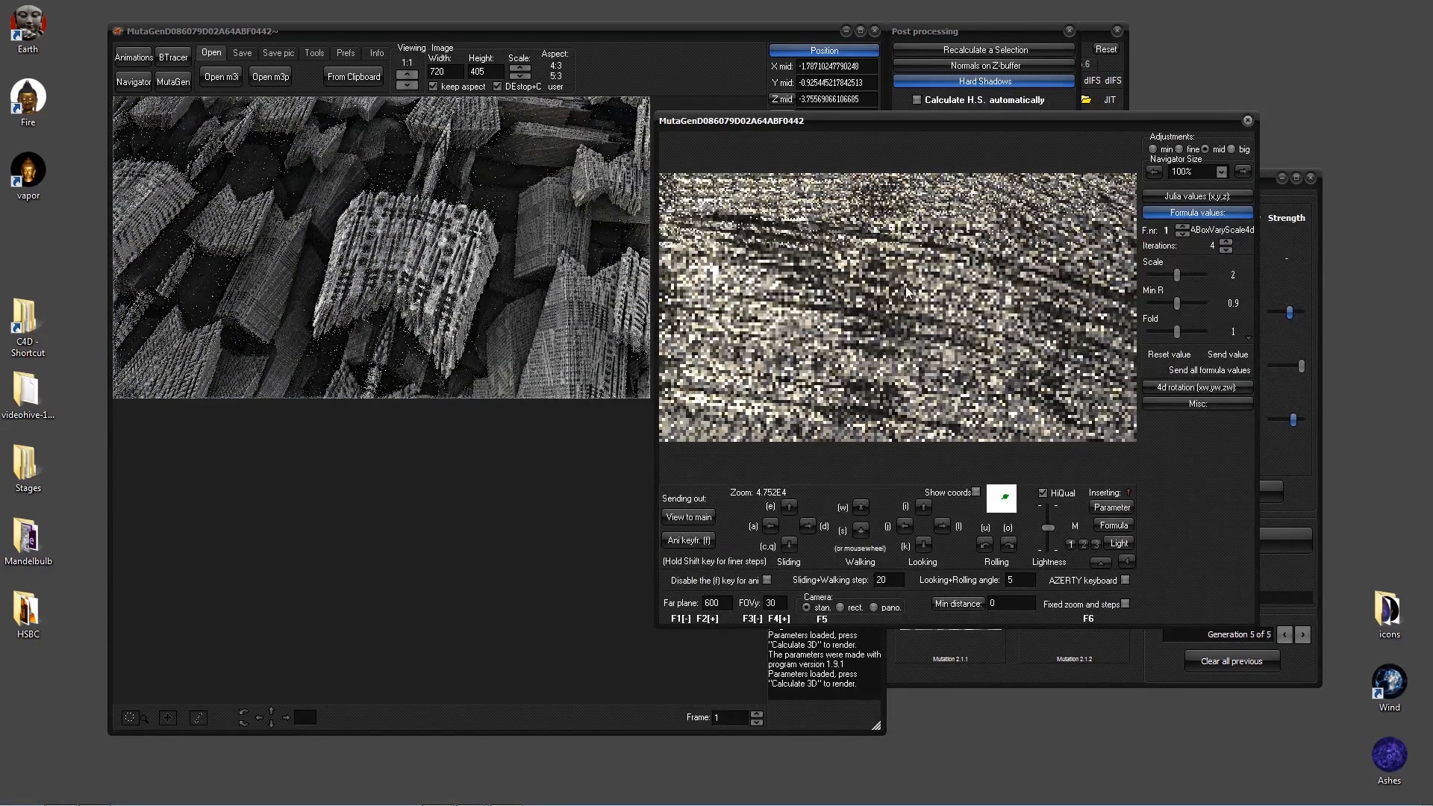
- Send the Navigator view of the layered surface to the main window for rendering and move the Navigator clear of the main controls
left_click(688, 517)
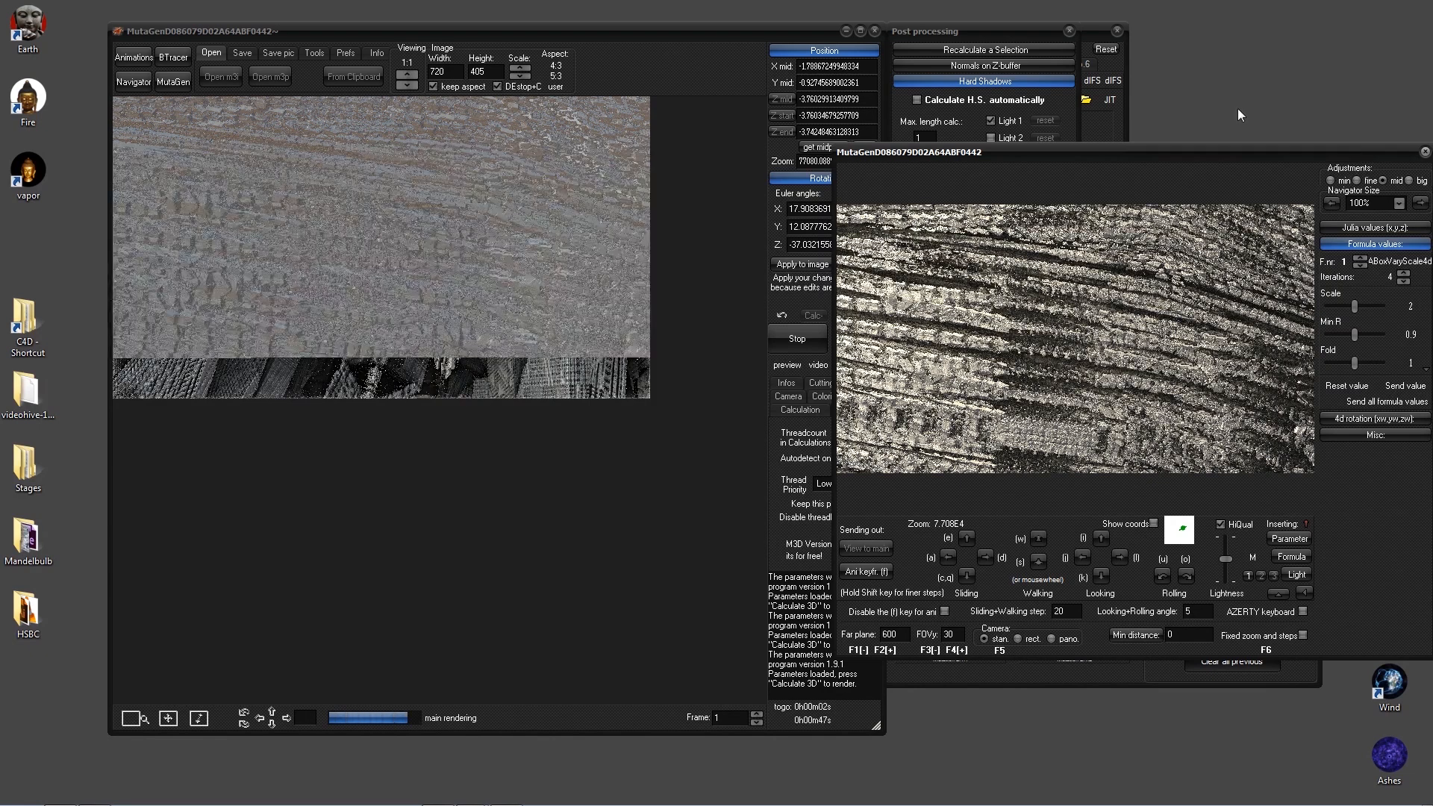
left_click_drag(1075, 152, 972, 156)
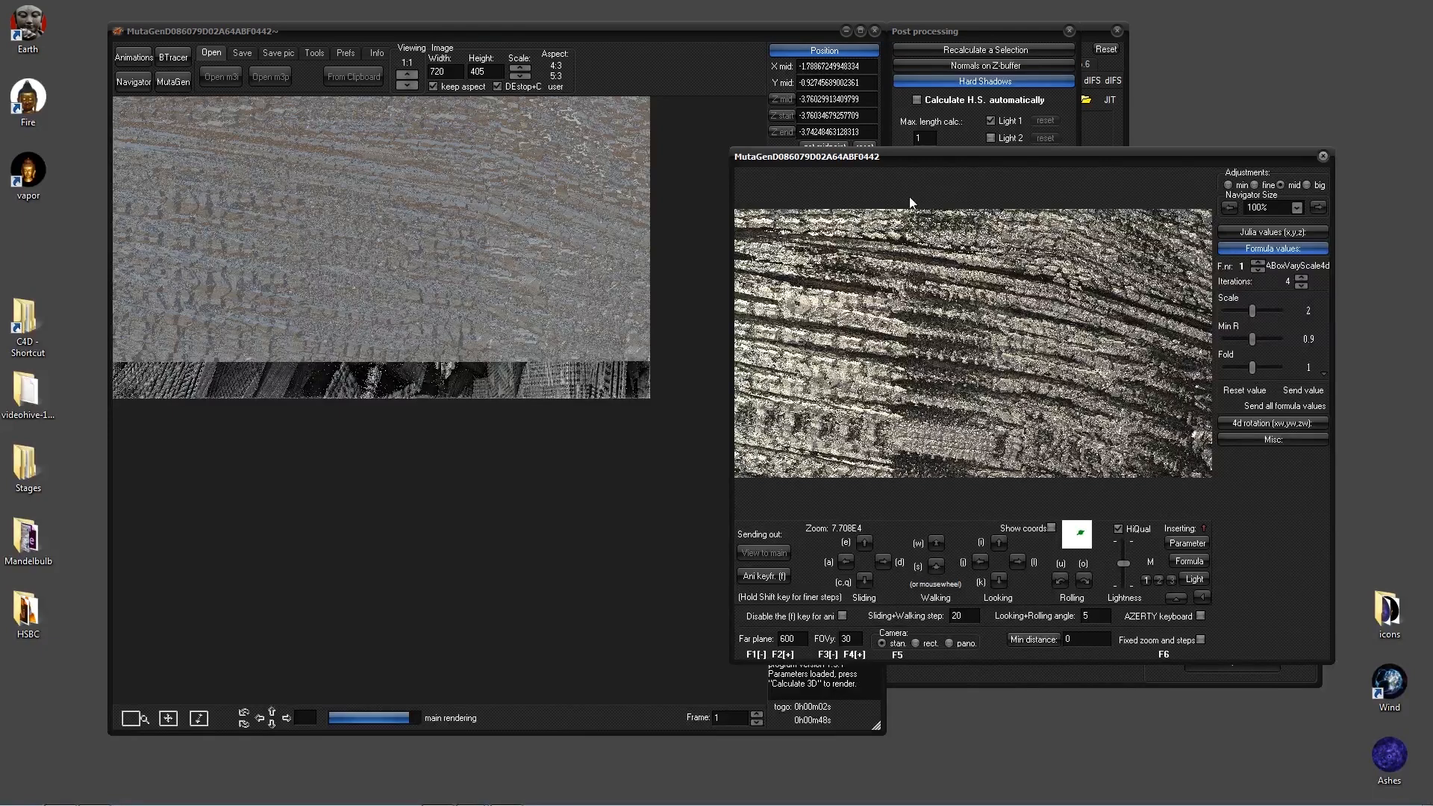
left_click_drag(910, 196, 1194, 227)
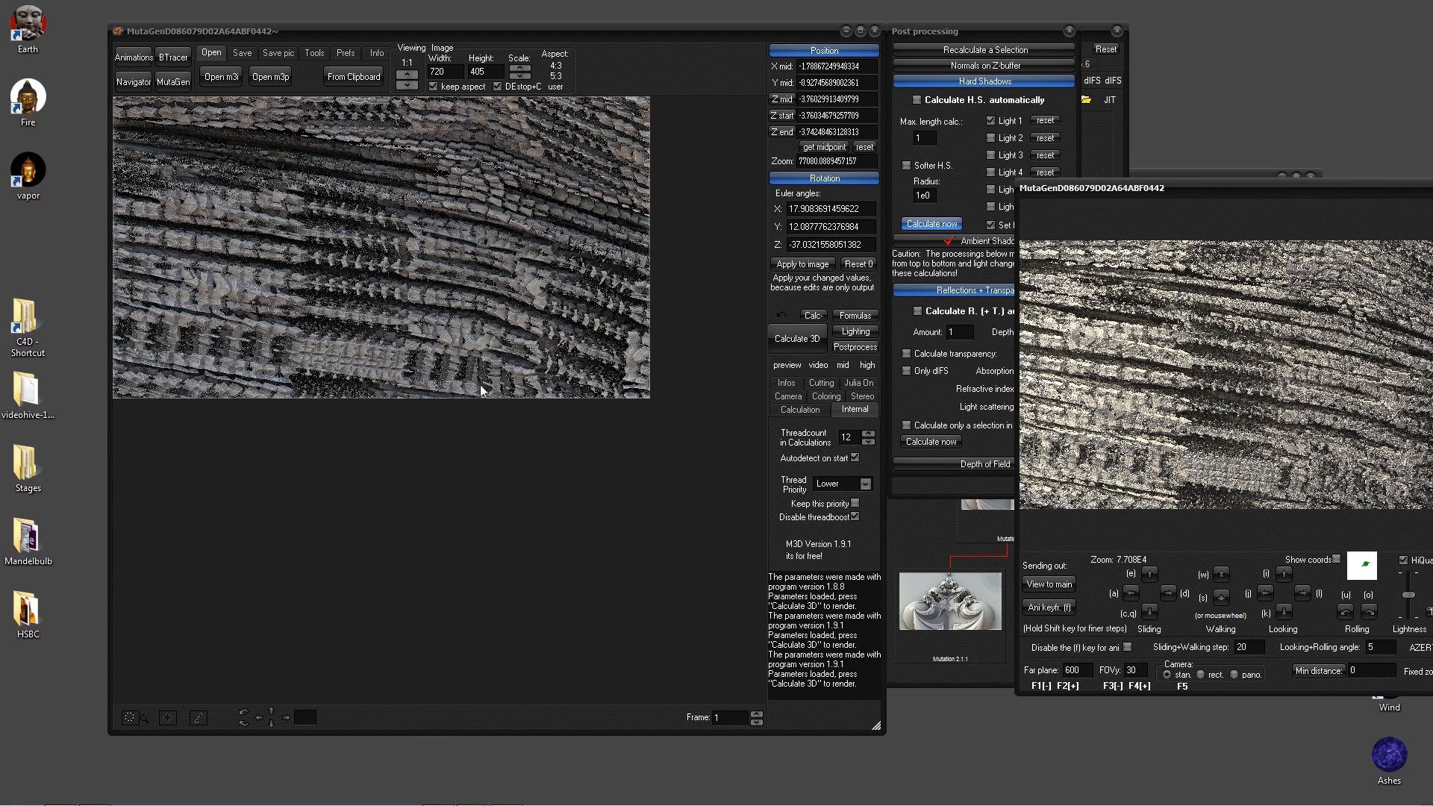
left_click_drag(1153, 193, 1211, 202)
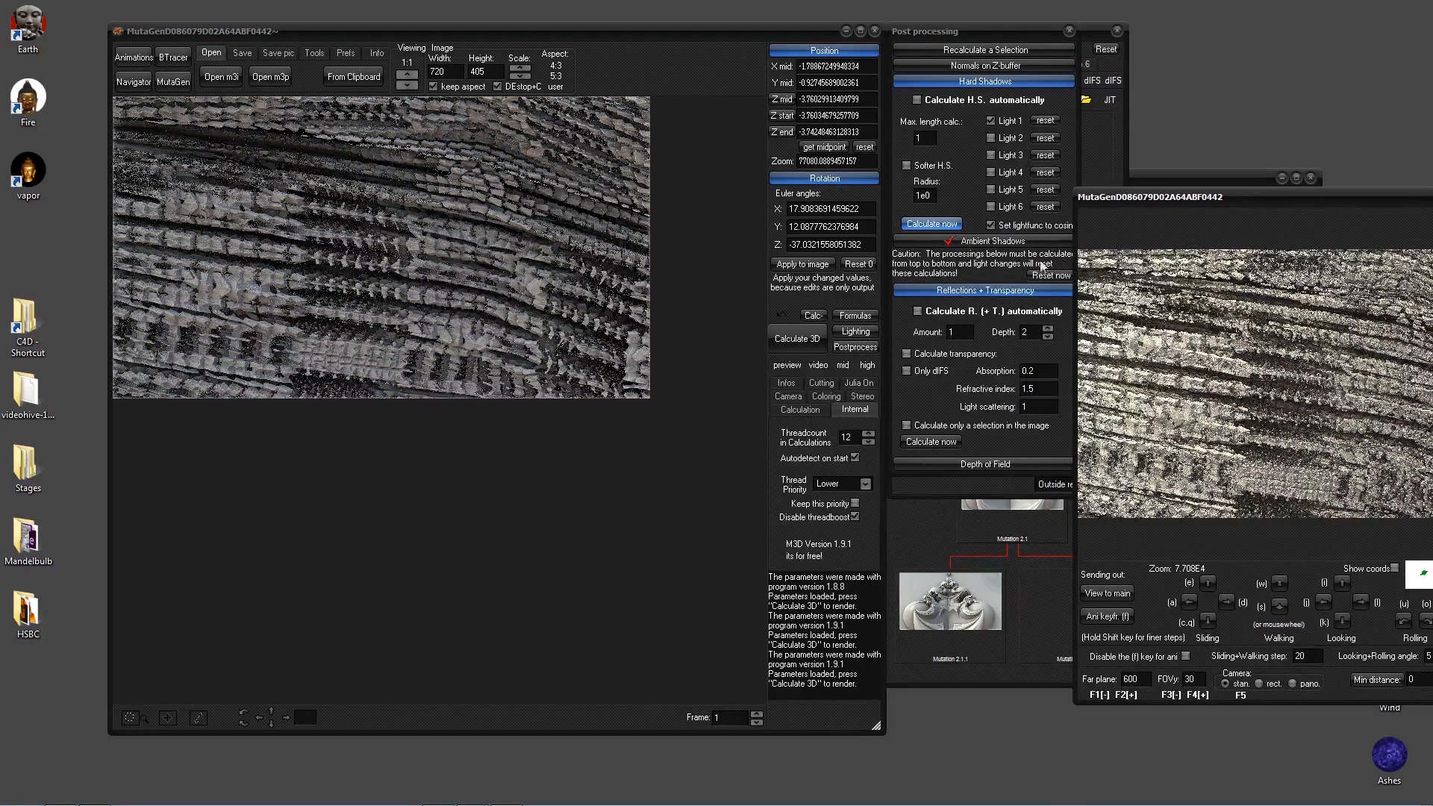
- Try the built-in lighting presets, including flower and sand, on the rendered layered surface and return to the grey look
left_click(863, 338)
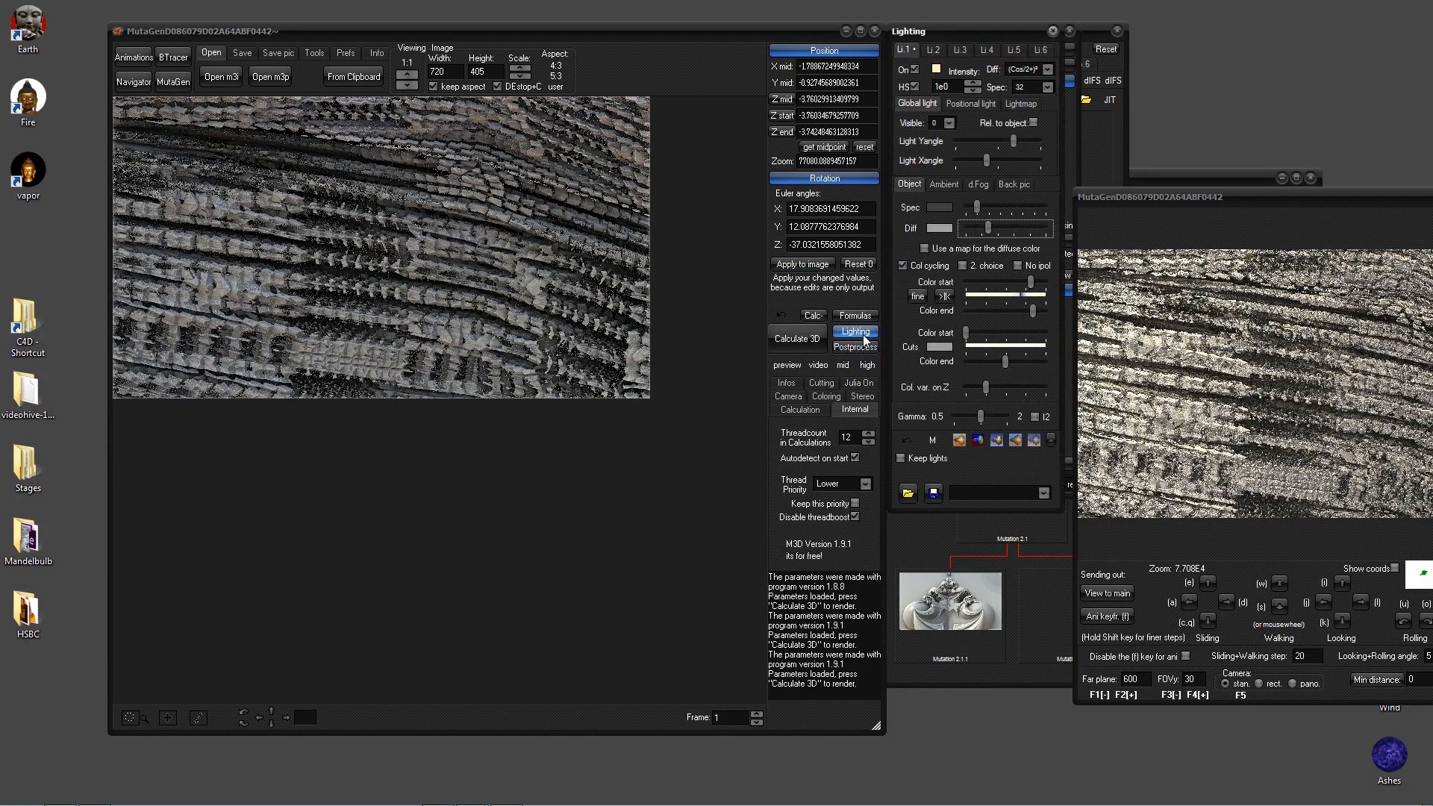
left_click(1015, 441)
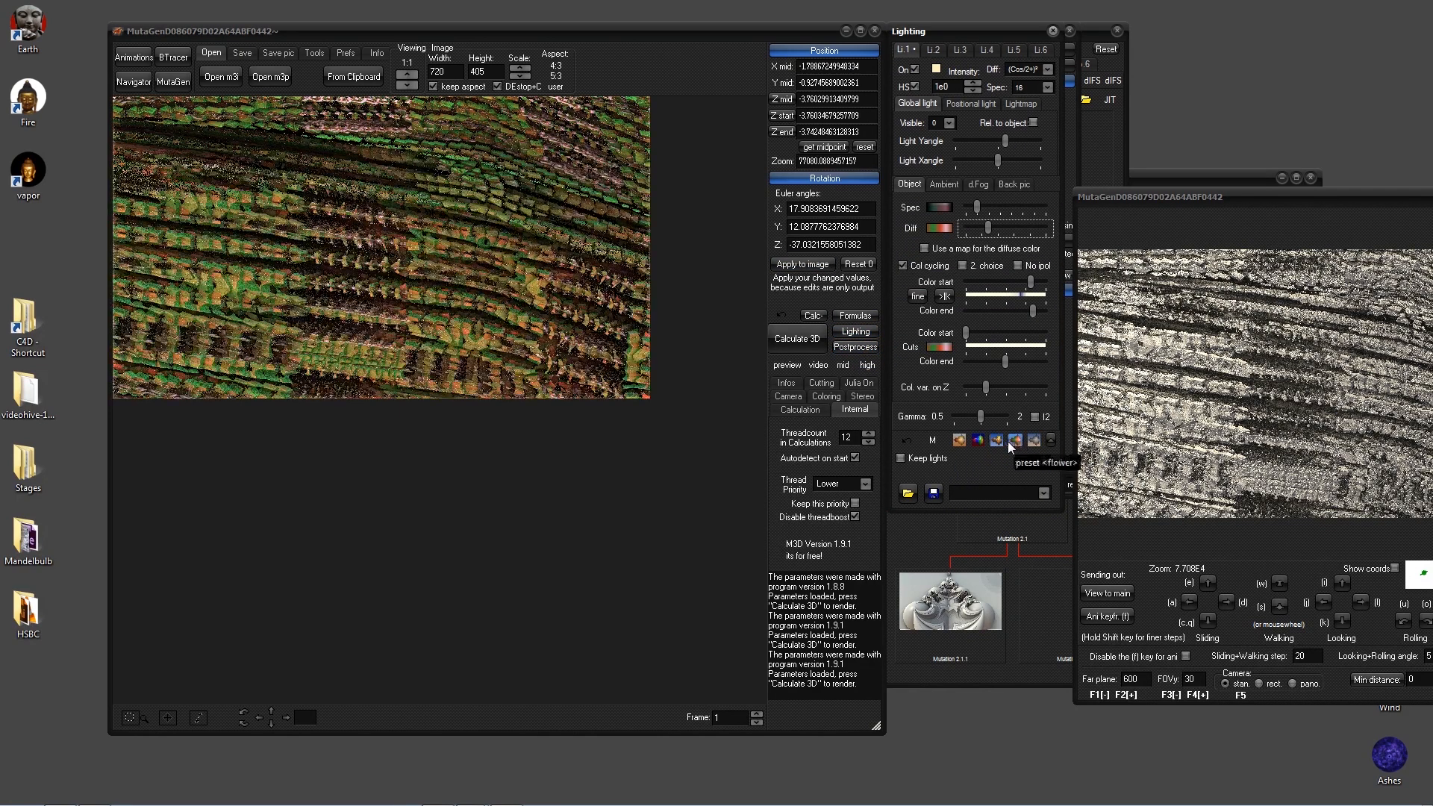
left_click(999, 441)
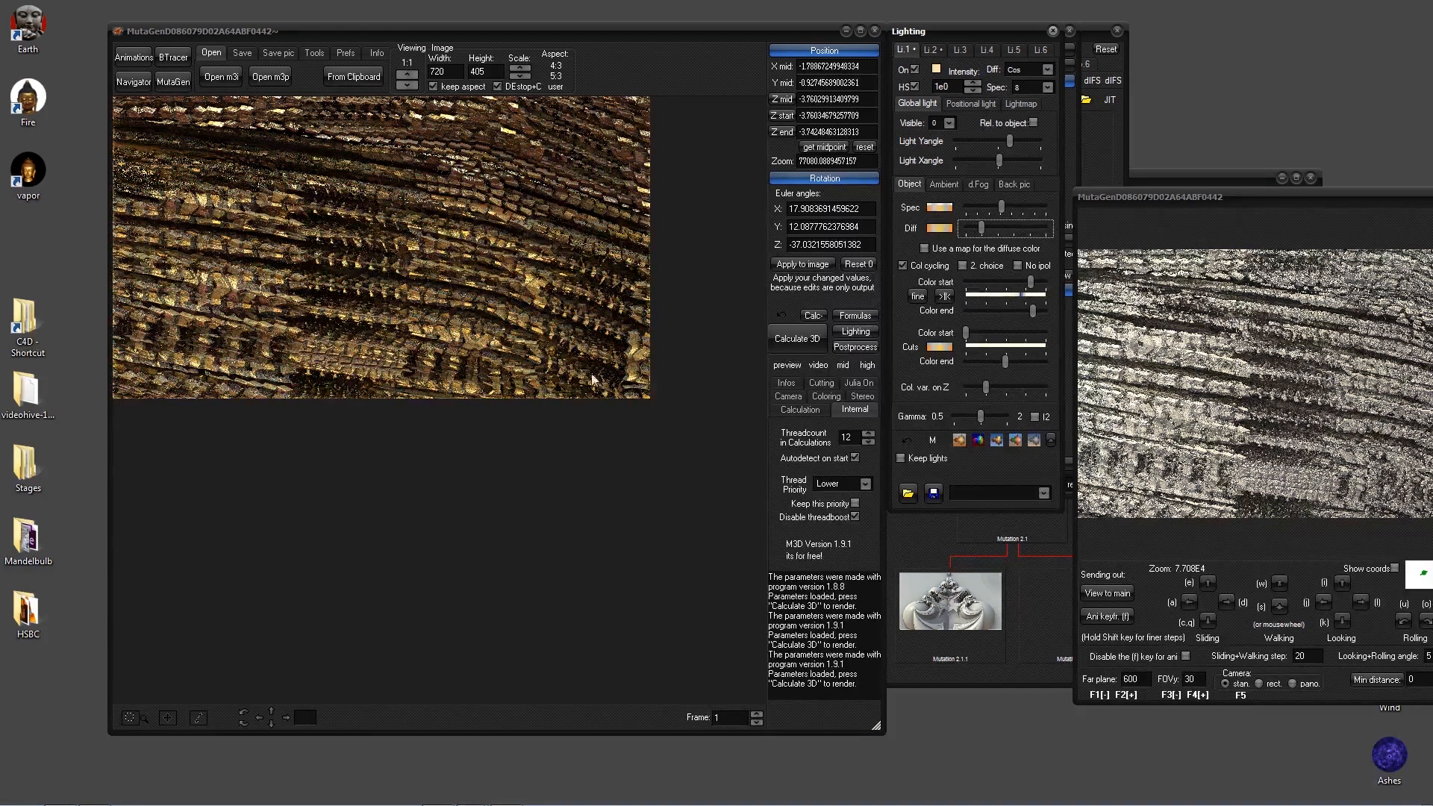
left_click(977, 440)
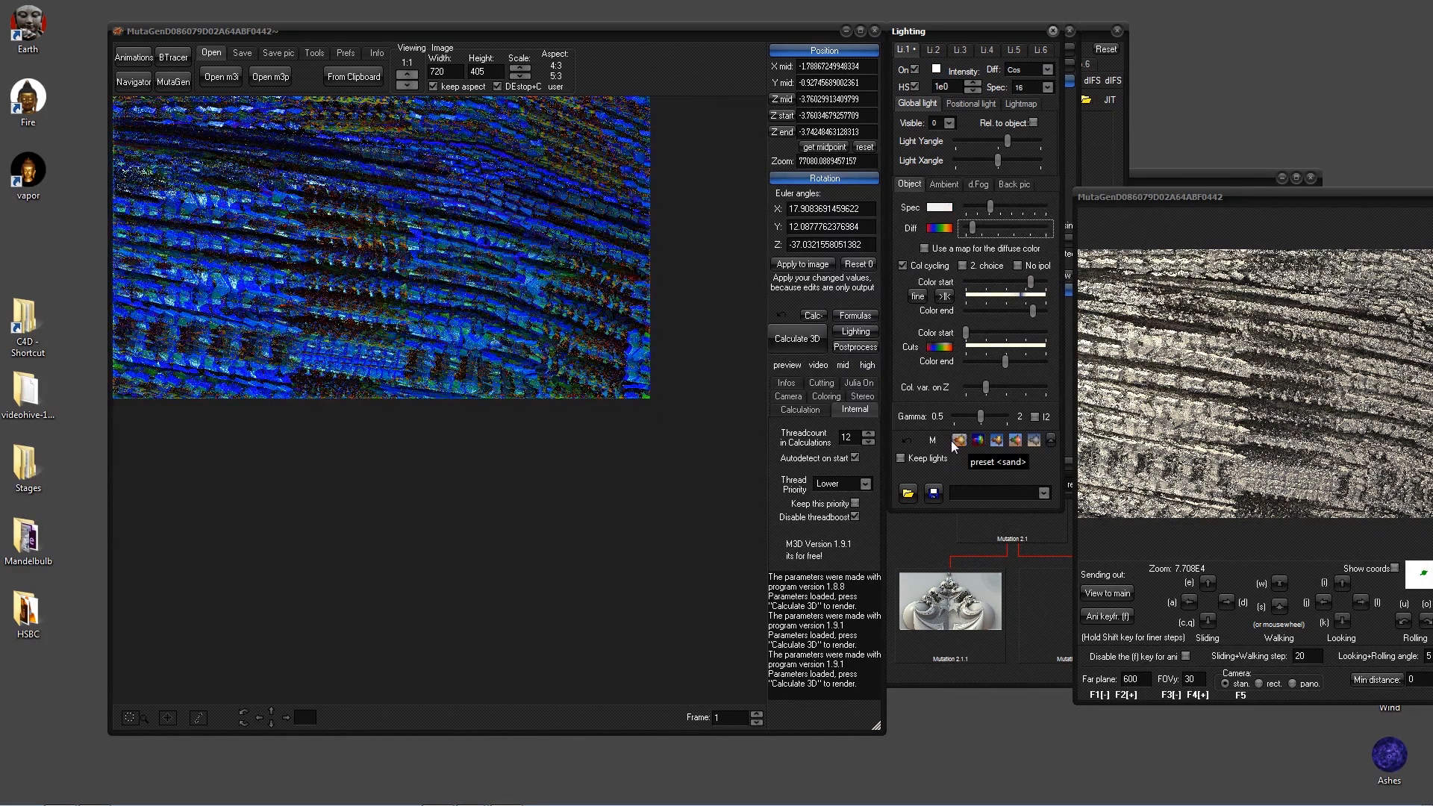
left_click(960, 441)
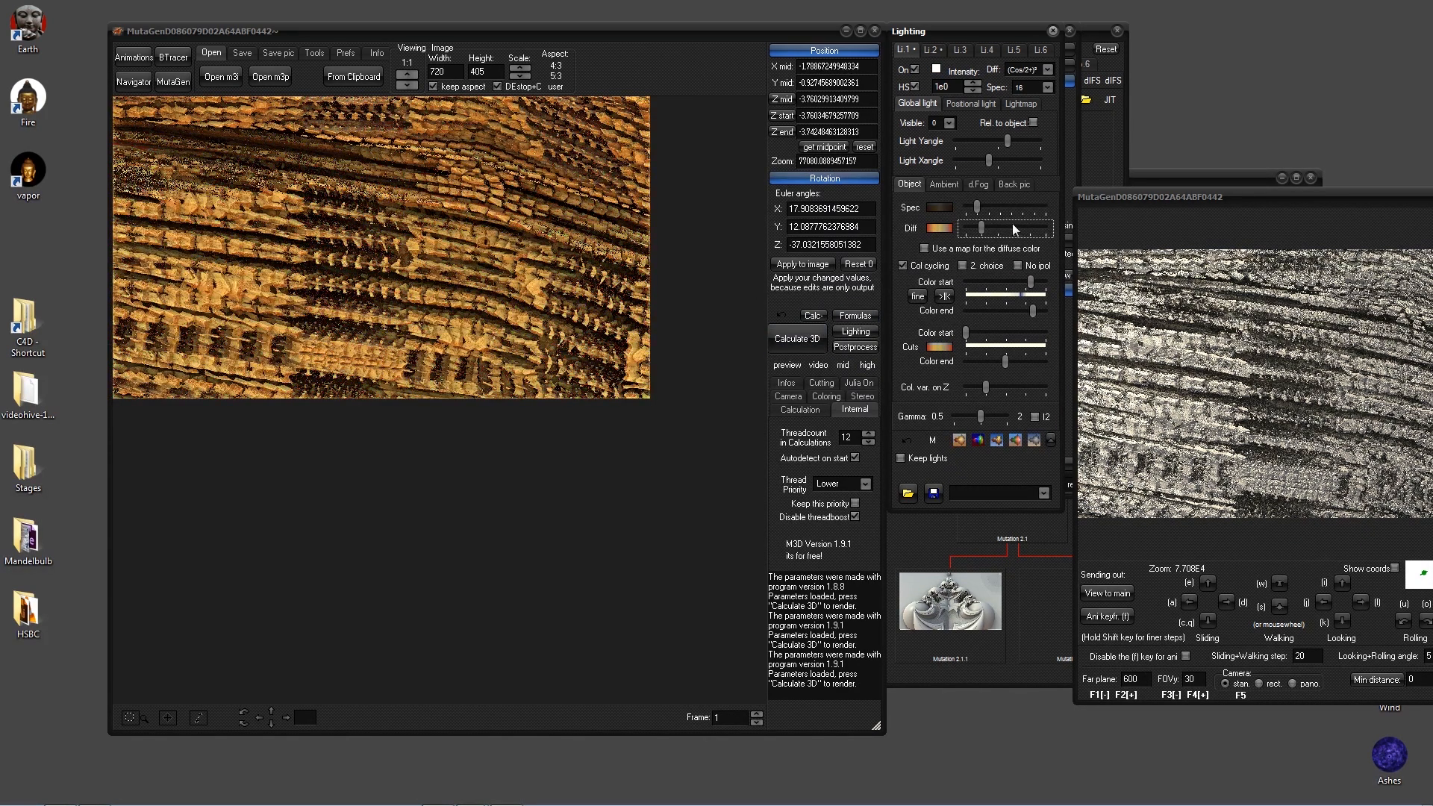
left_click(910, 49)
left_click(1051, 440)
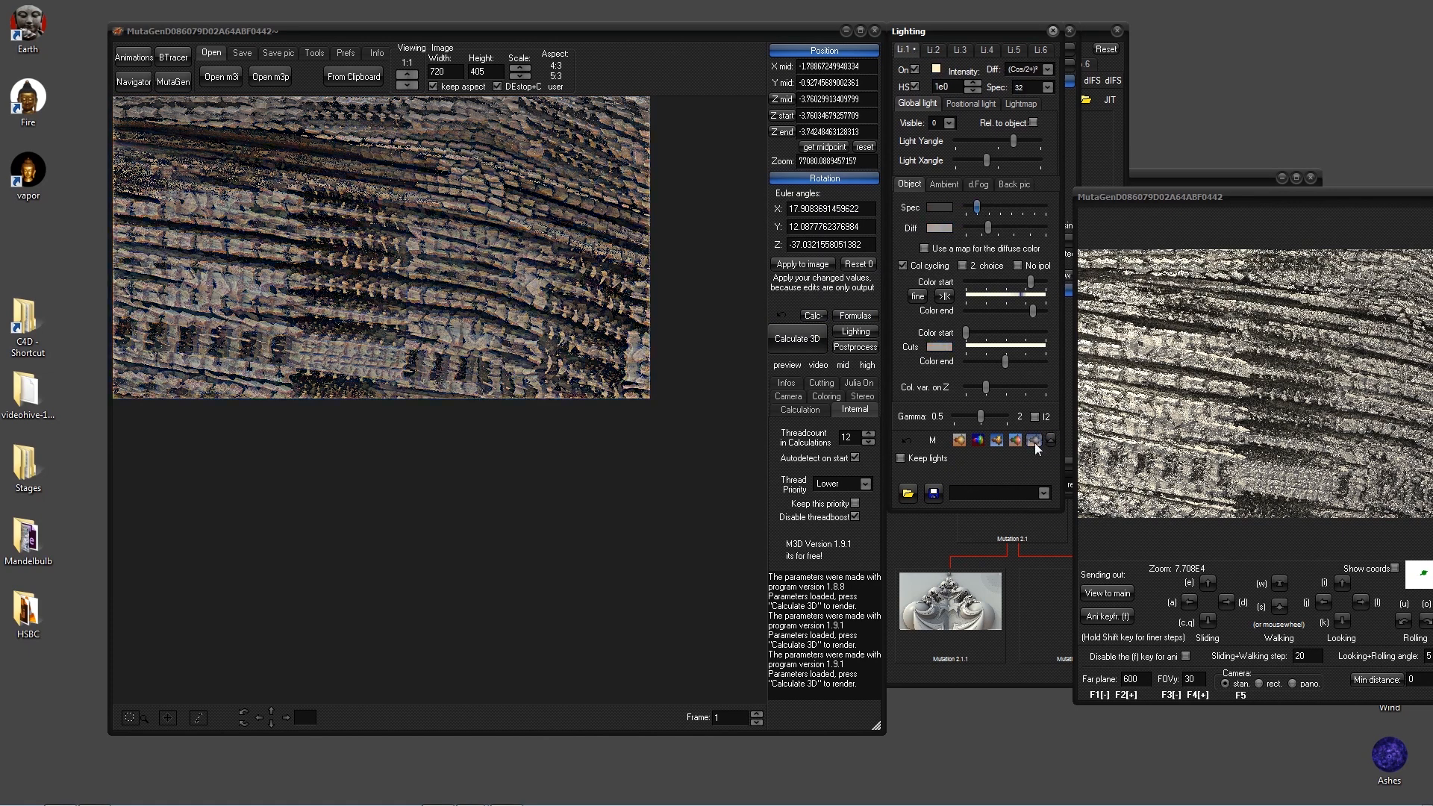
left_click(409, 284)
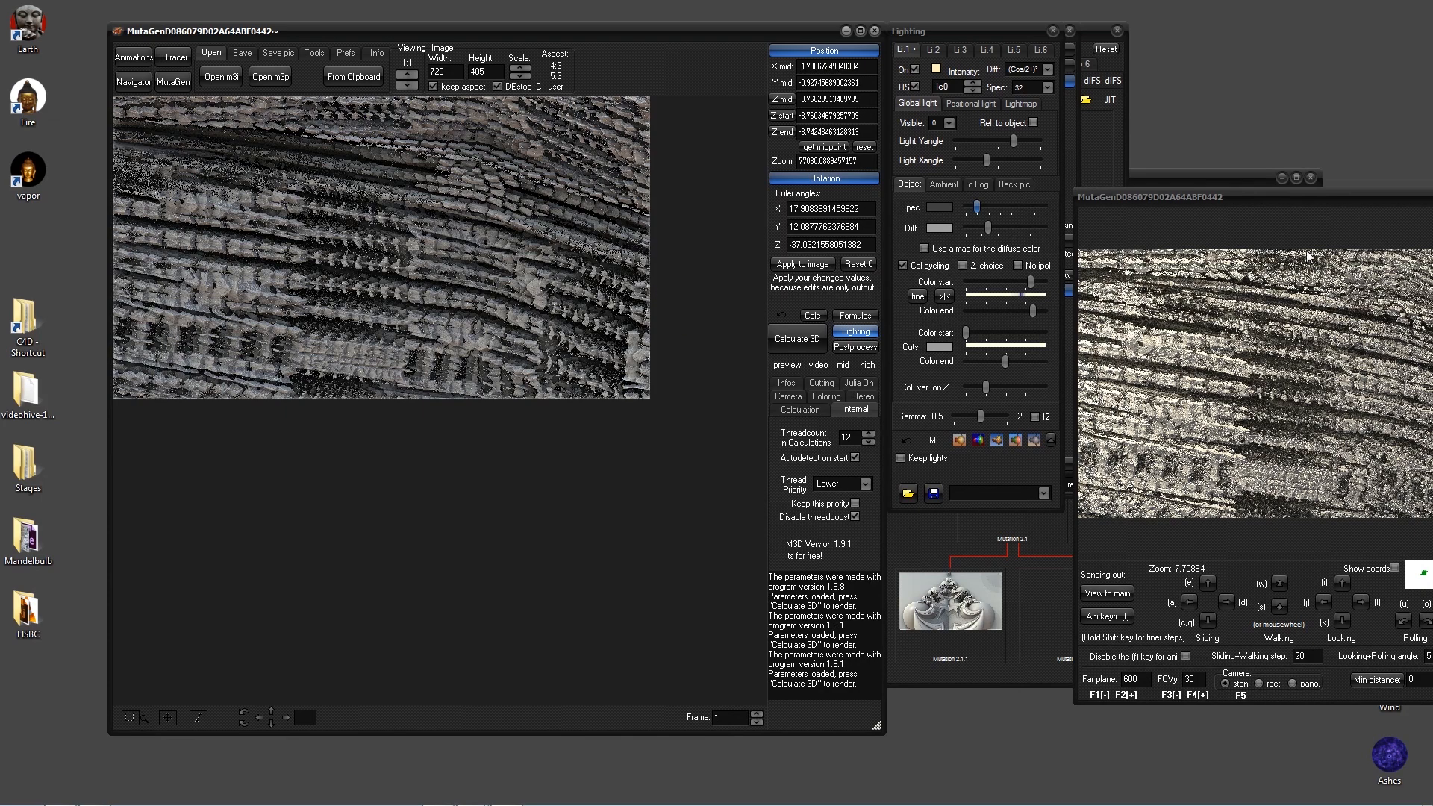
- Place the Navigator beside the main render to compare the two views, and move it clear of the render settings
left_click_drag(1298, 200, 749, 215)
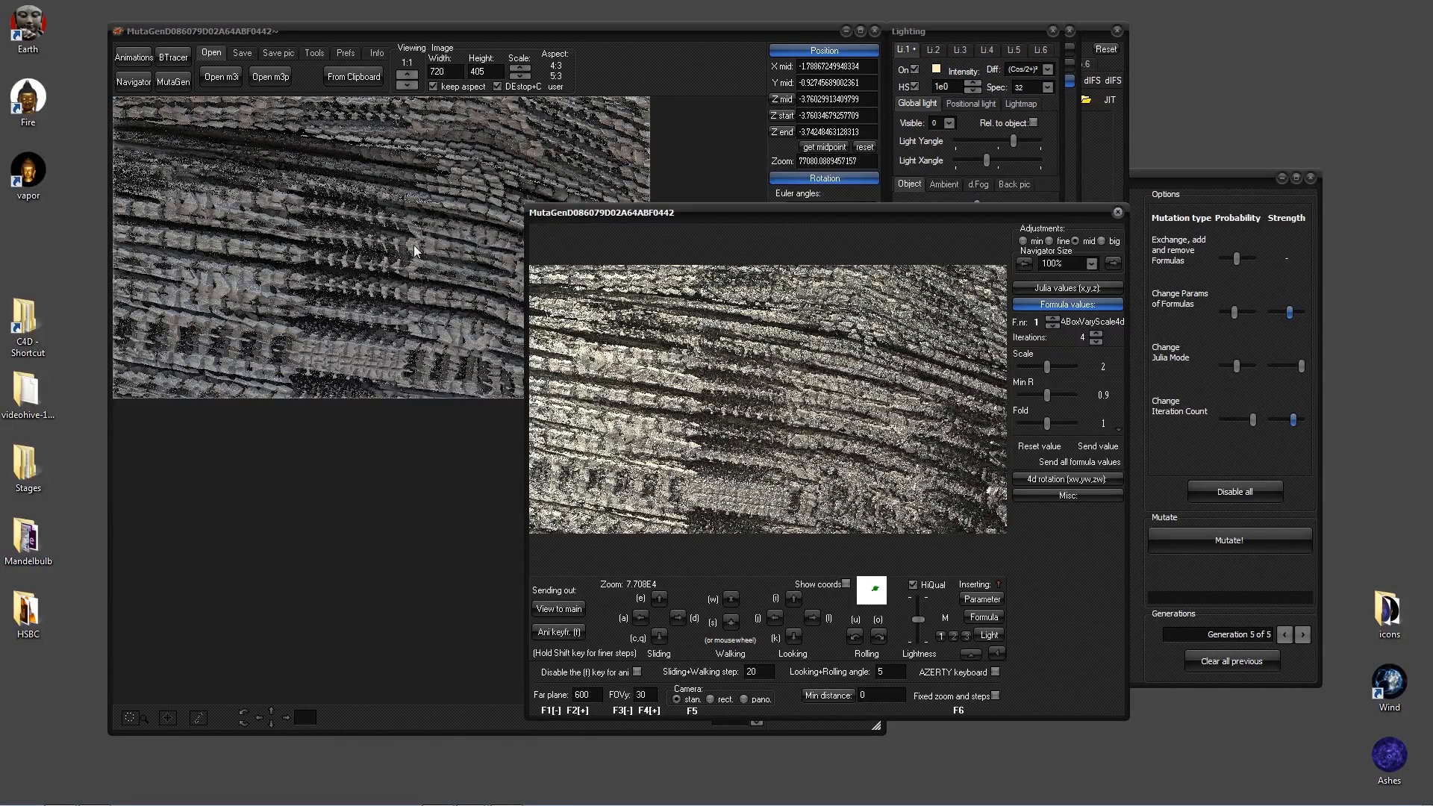
left_click_drag(684, 209, 818, 132)
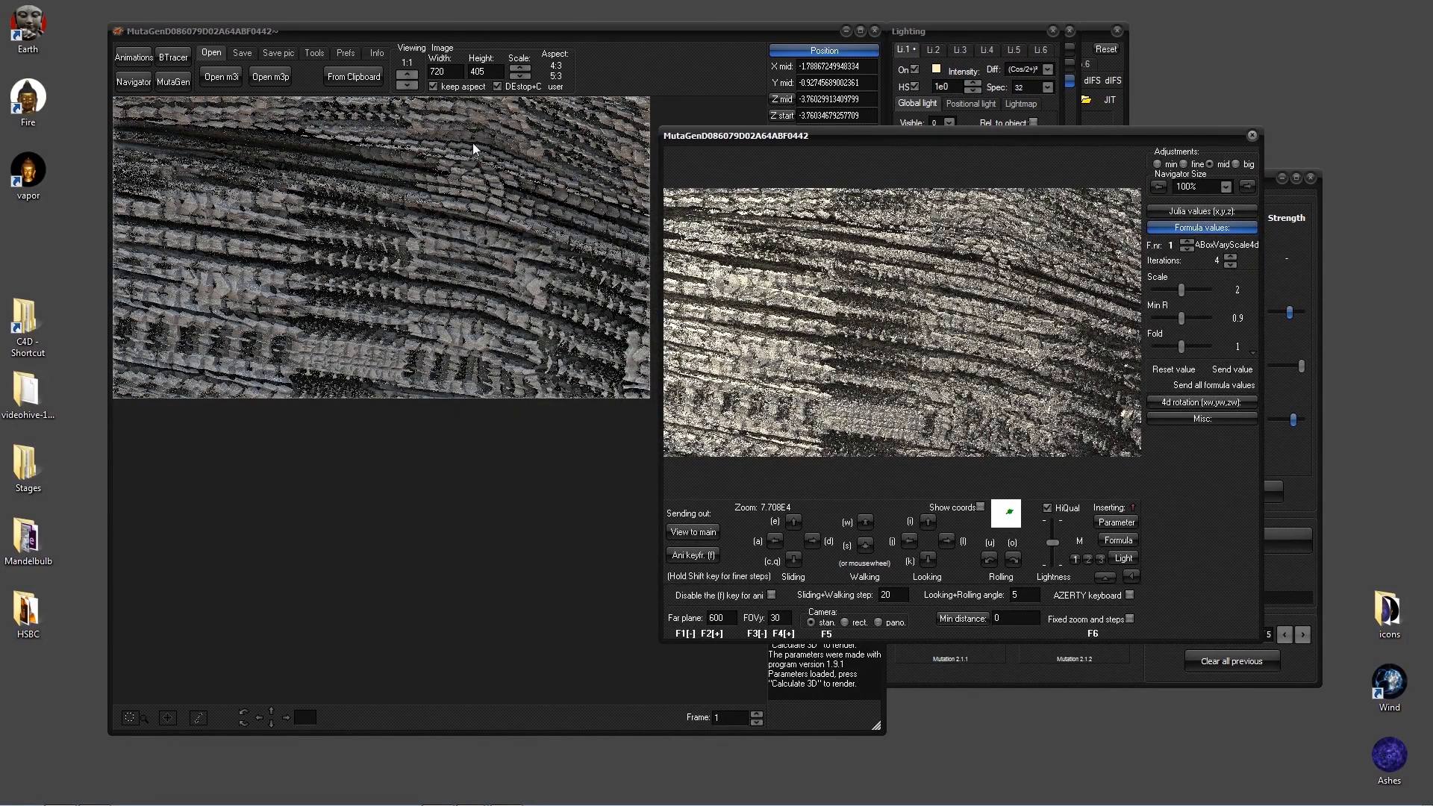
left_click_drag(819, 137, 1135, 161)
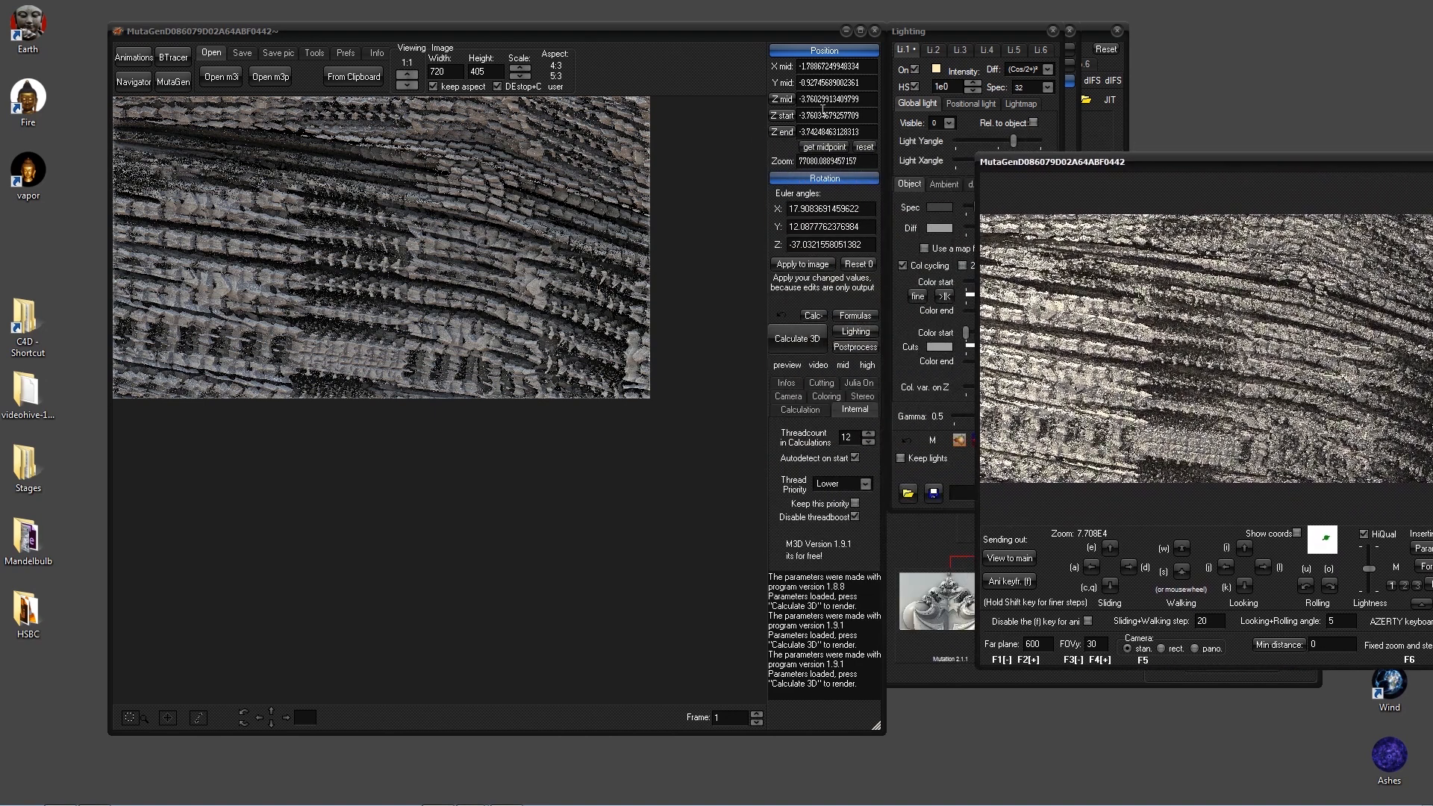
- Apply the high quality preset at 3072 x 1728 with 1:1 viewing and start the 3D calculation of the layered surface
left_click(867, 365)
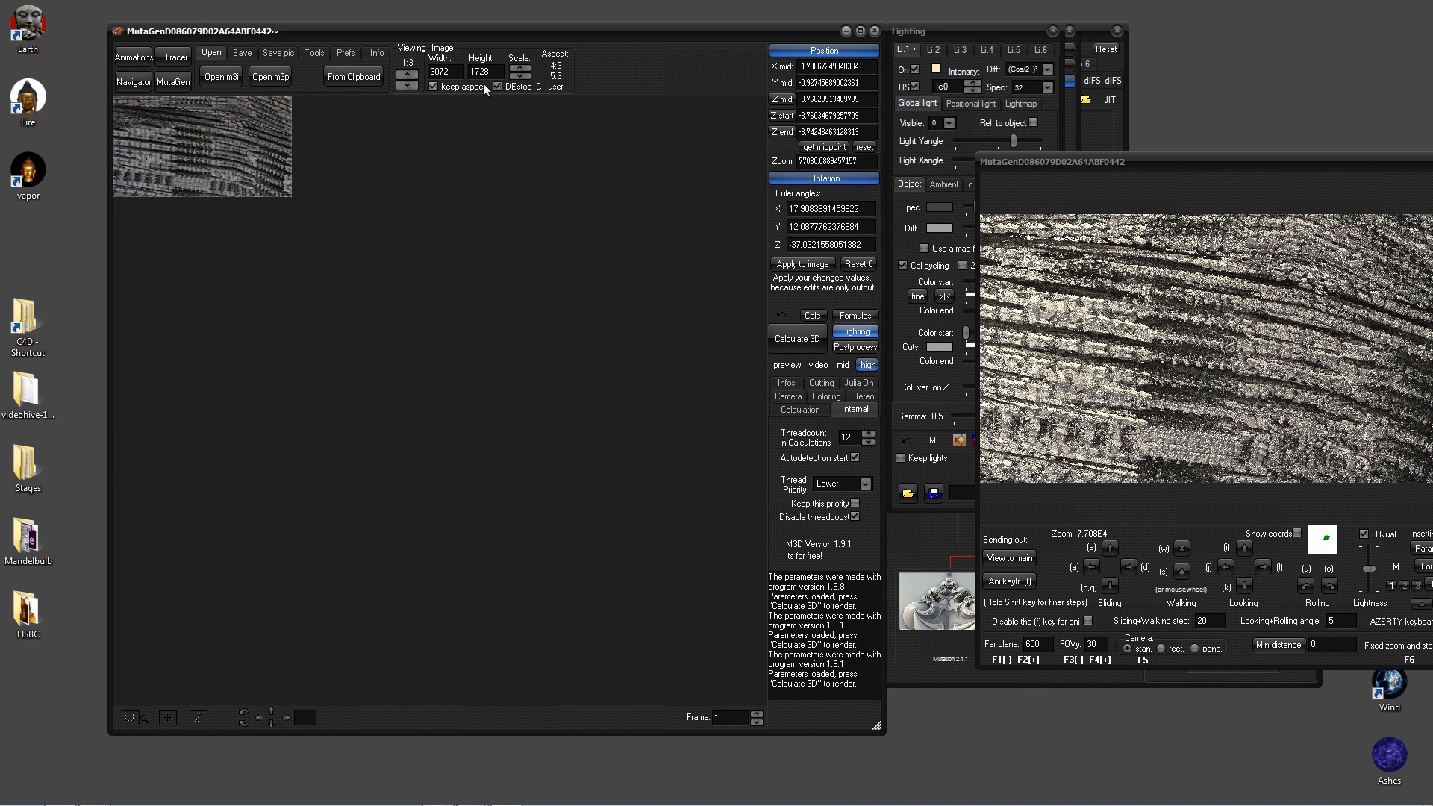
left_click(409, 85)
left_click(409, 85)
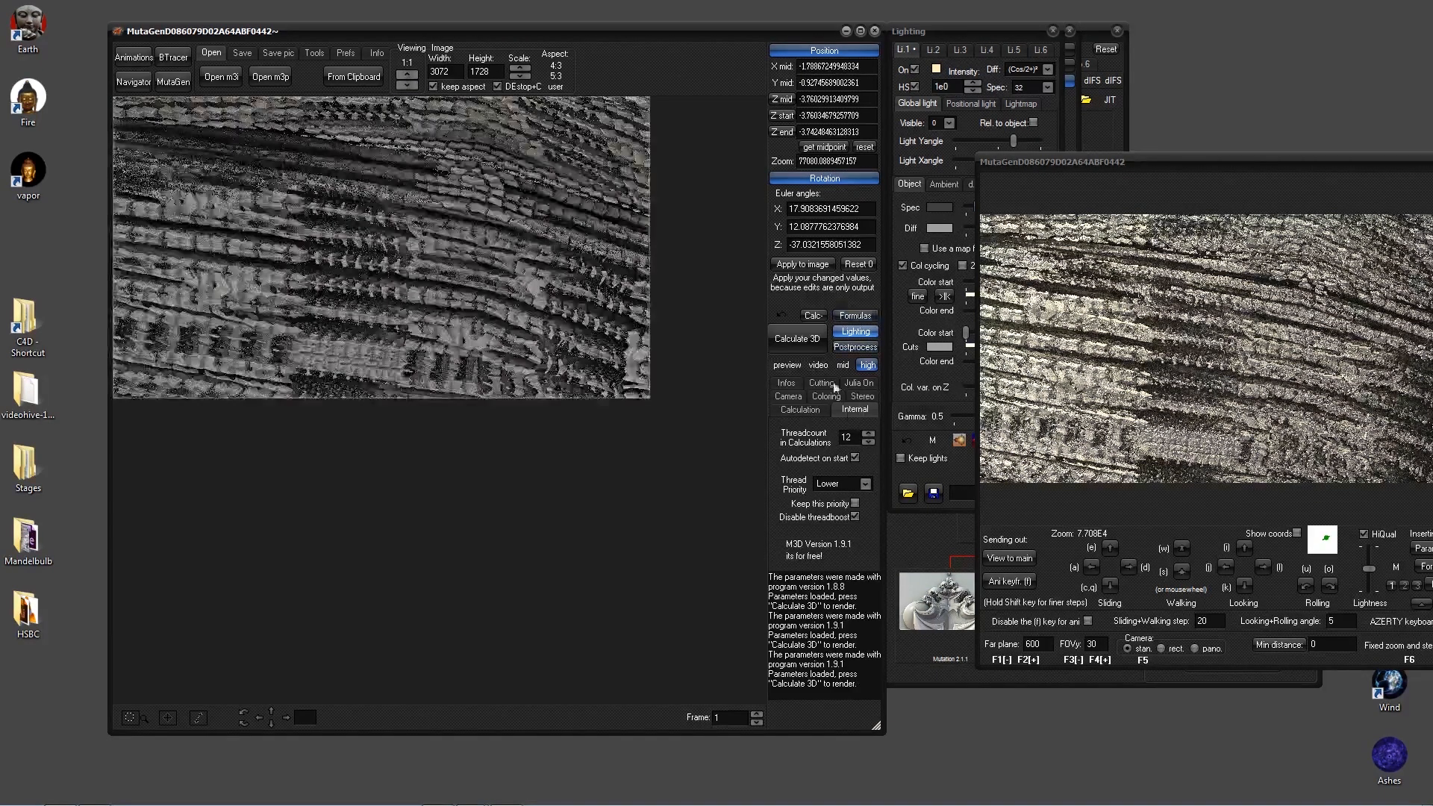
left_click(799, 339)
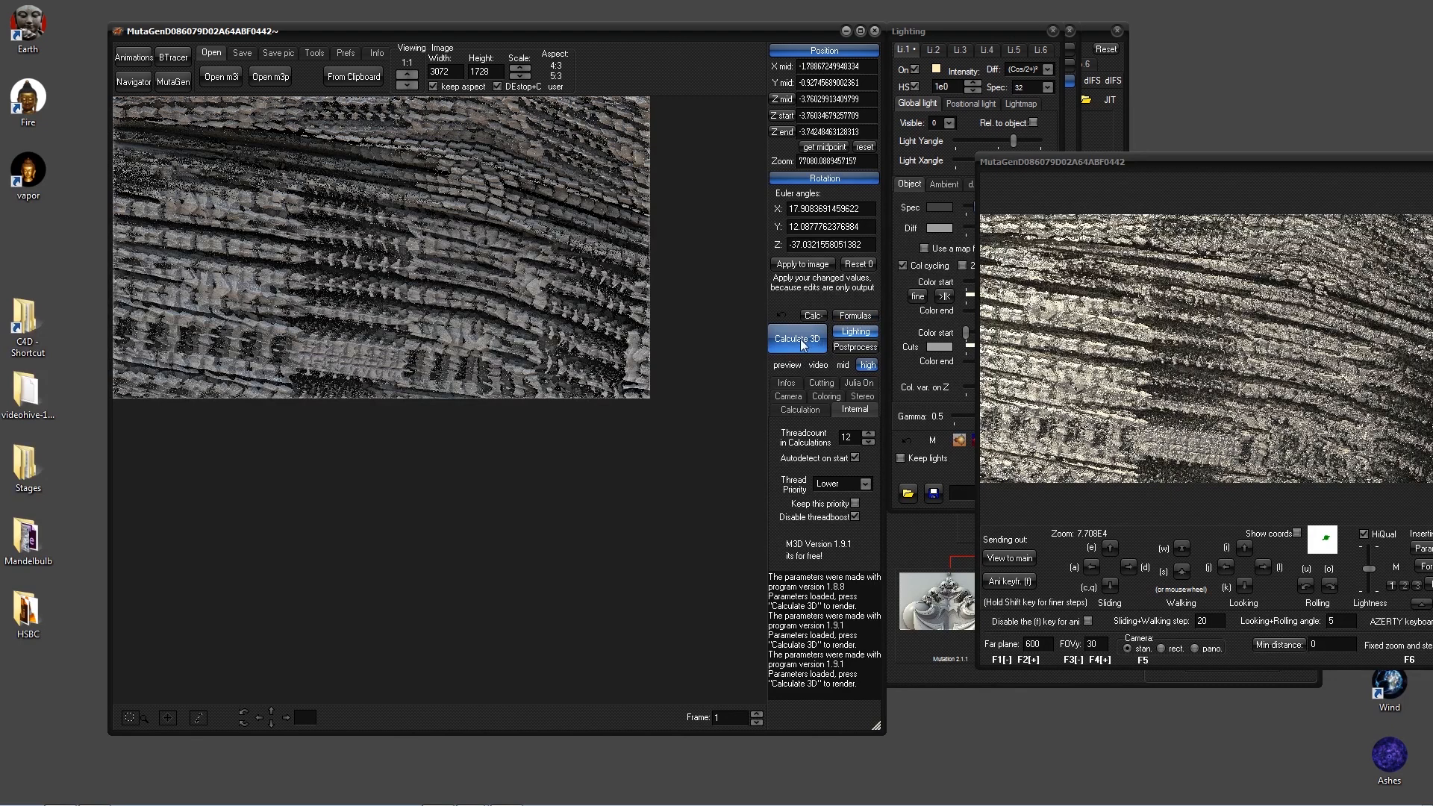
- Calculate the layered surface in 3D at 2000 x 2000, reduce the viewing scale to 1:2 and stop the render
left_click(798, 339)
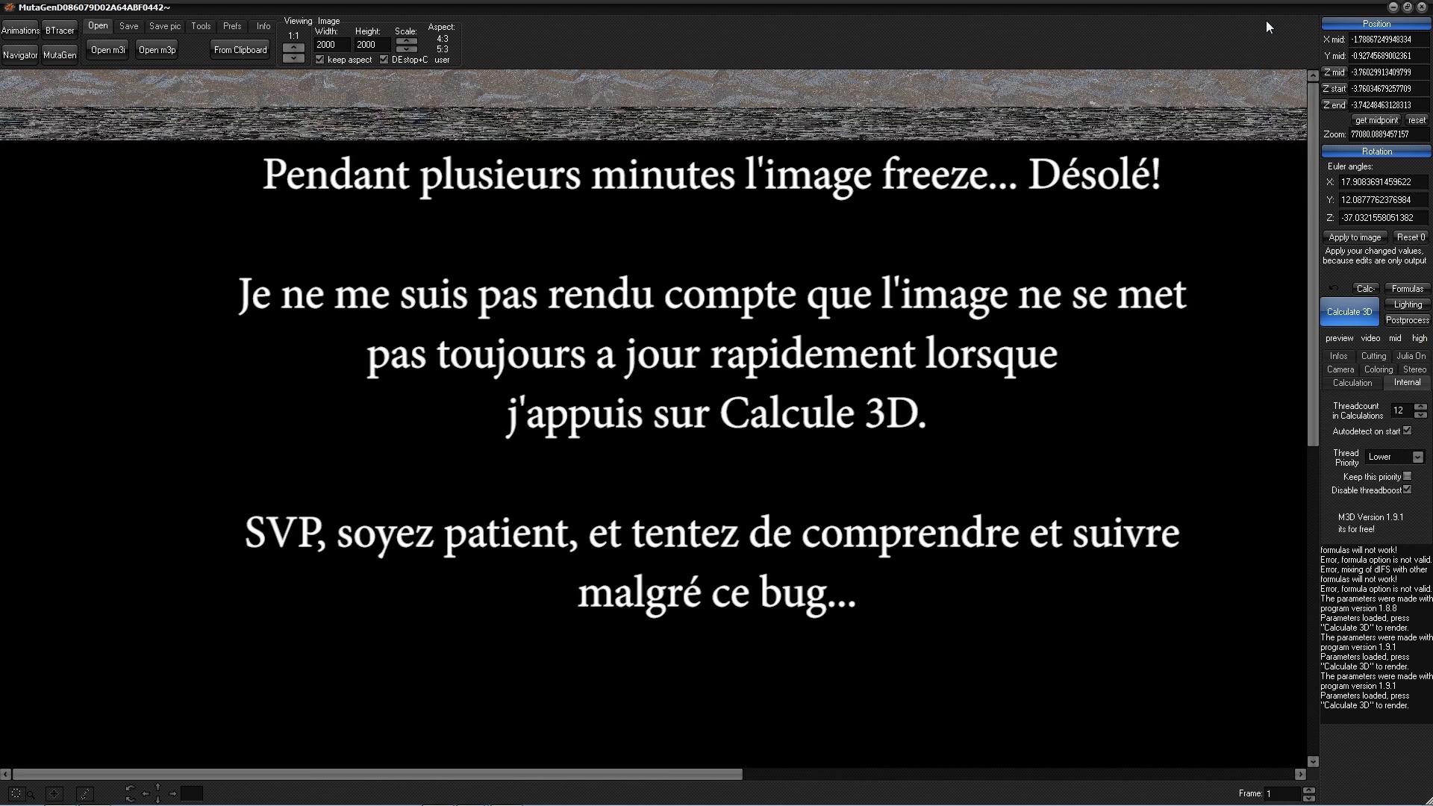
left_click(1351, 323)
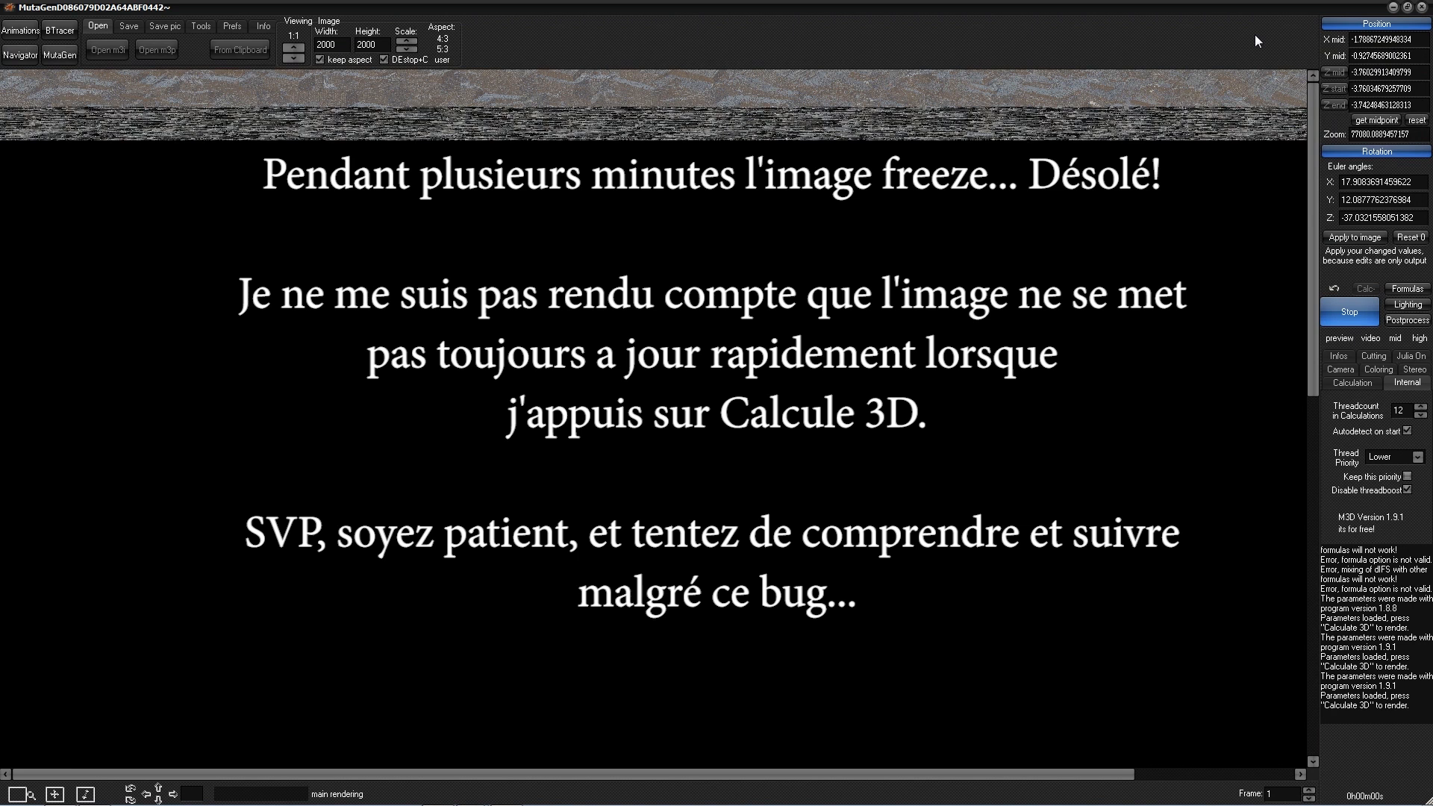
scroll(848, 200, "down", 1)
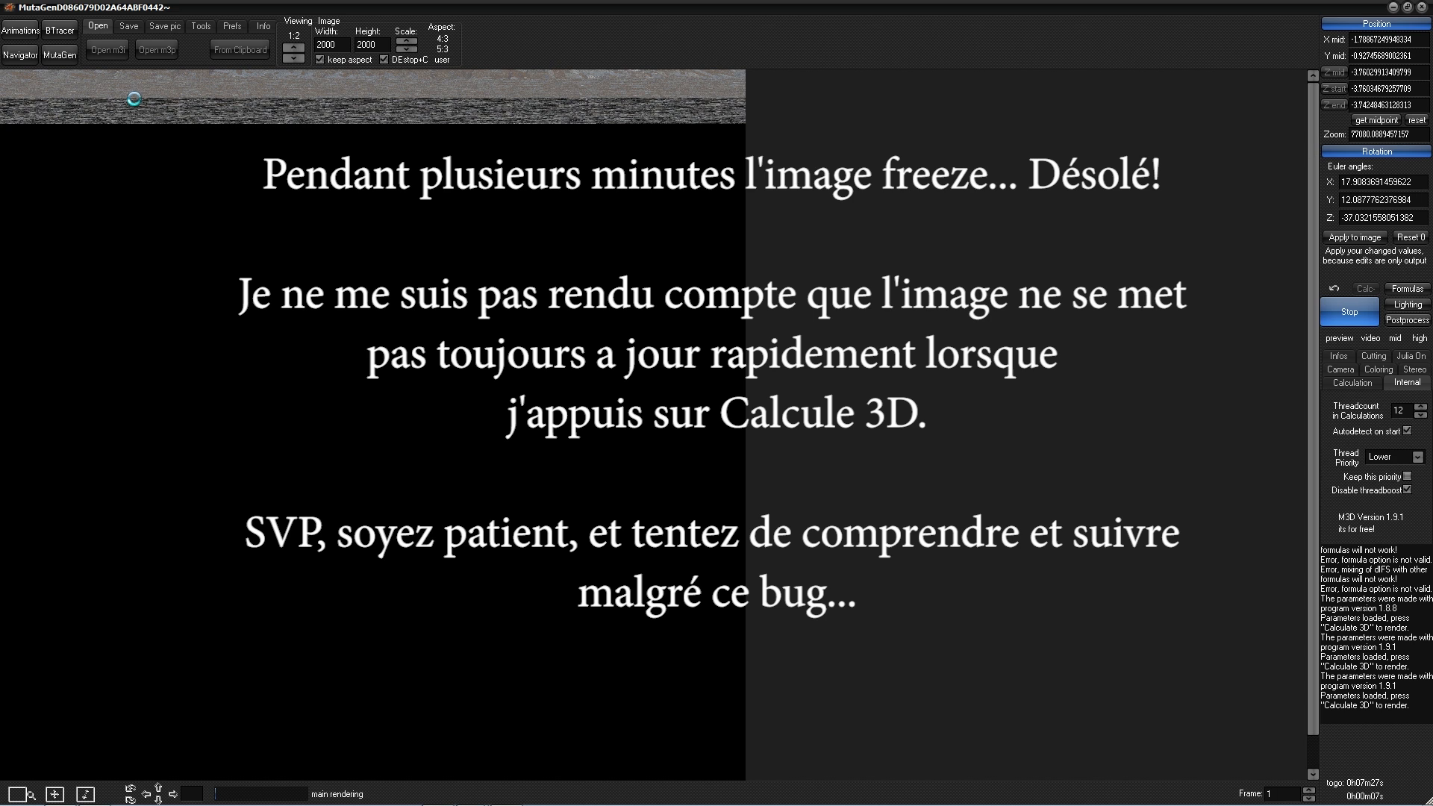
left_click(1334, 314)
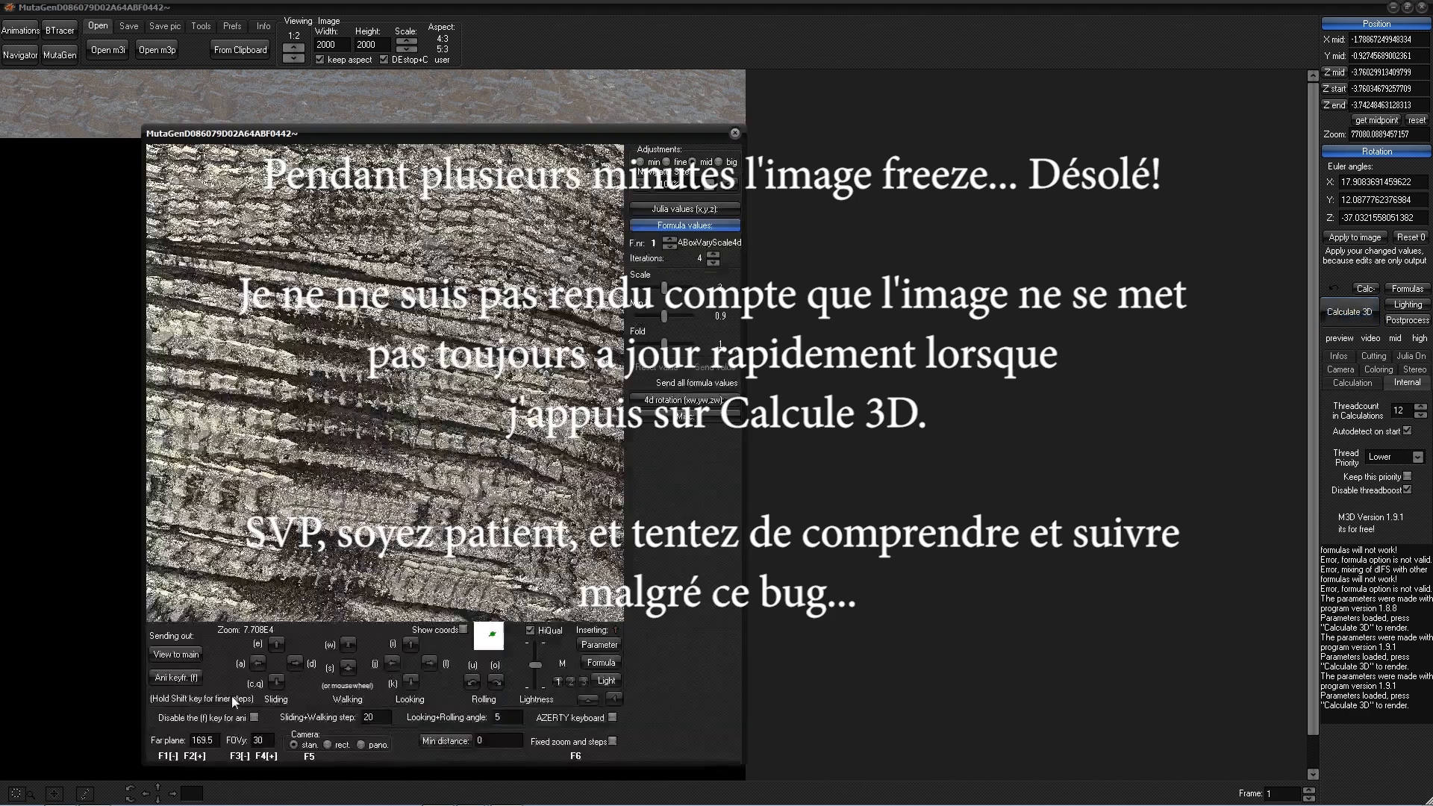
- Open the Animation maker, bring the first keyframe into the active slot and reposition the window
left_click(20, 32)
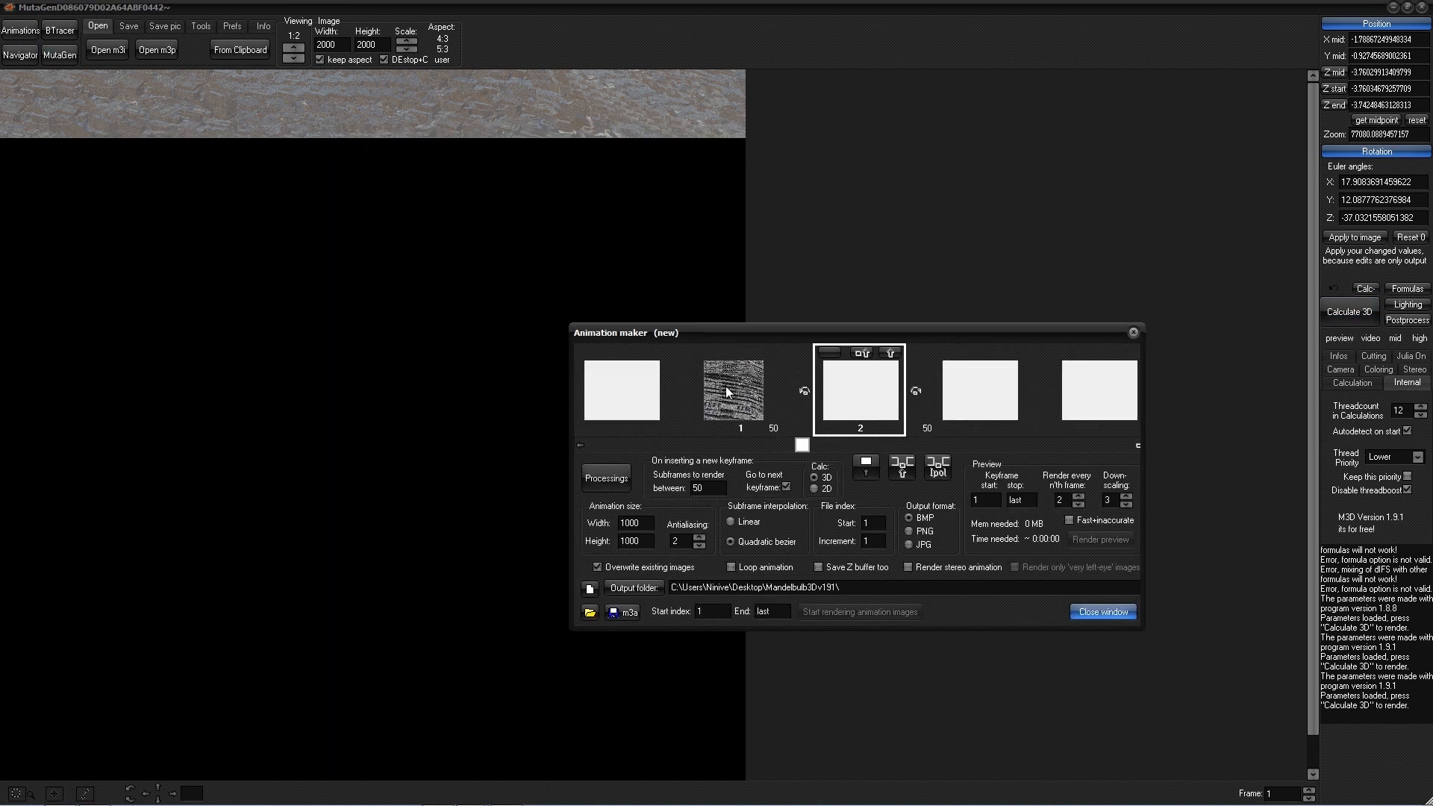
left_click_drag(806, 447, 794, 448)
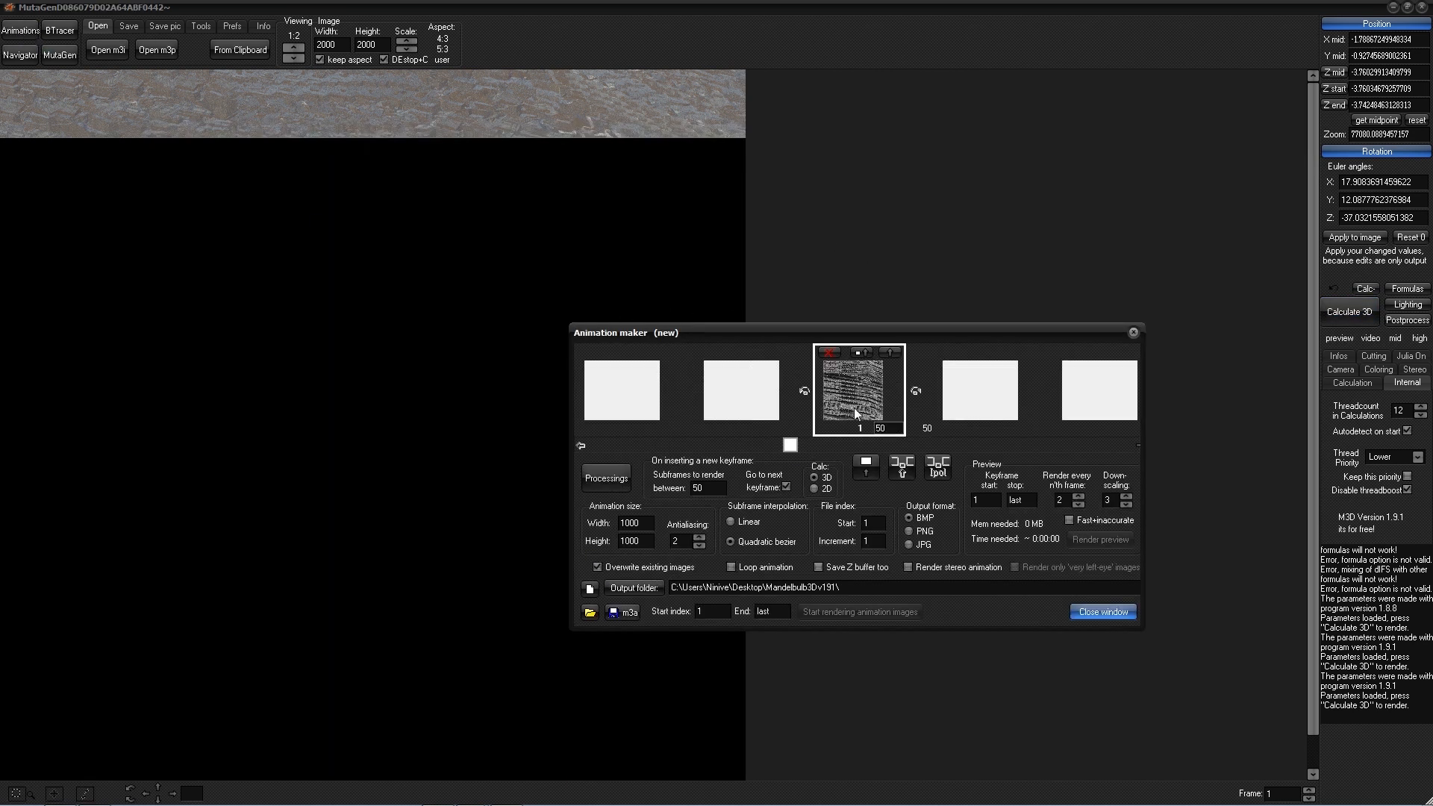
double_click(646, 521)
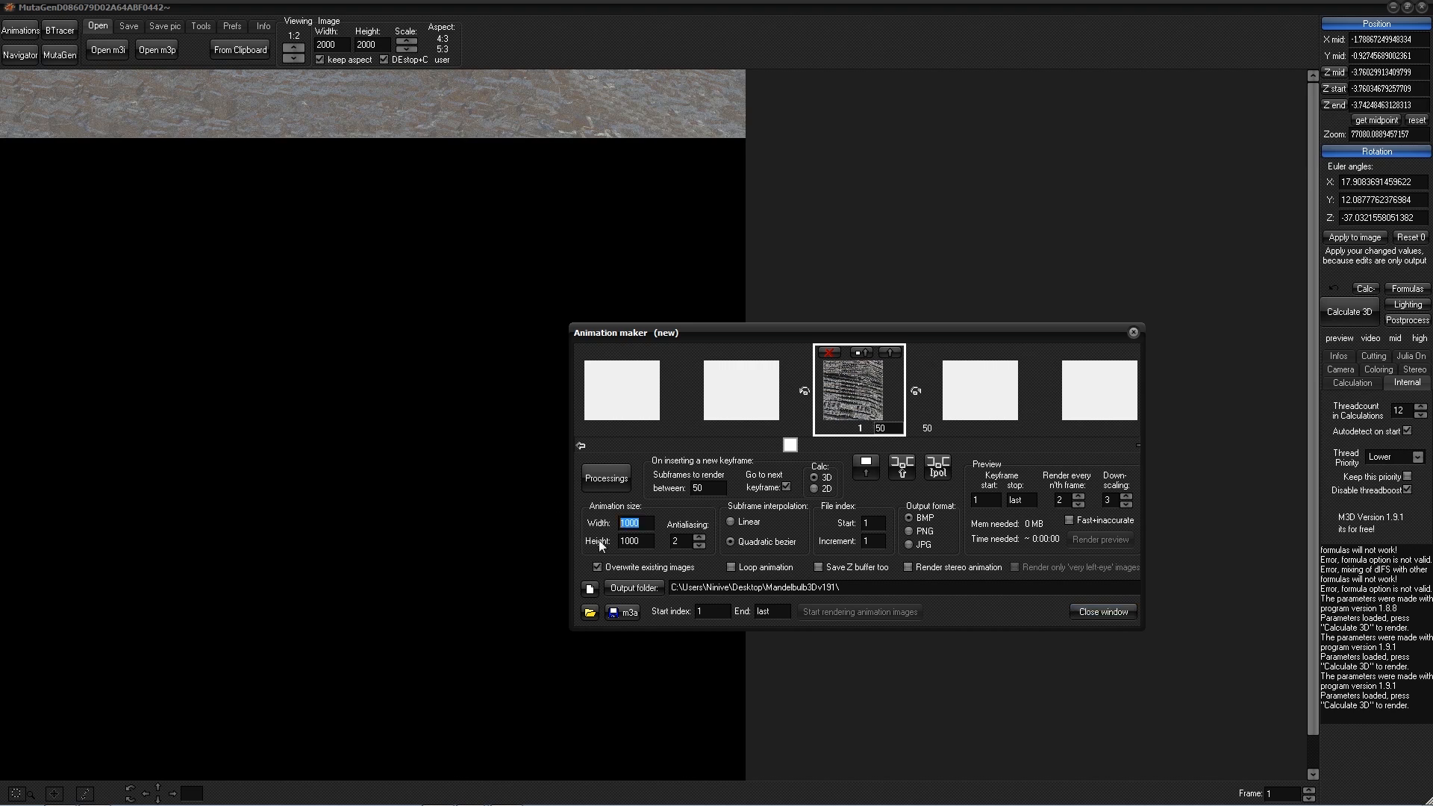
double_click(645, 546)
left_click_drag(780, 332, 699, 324)
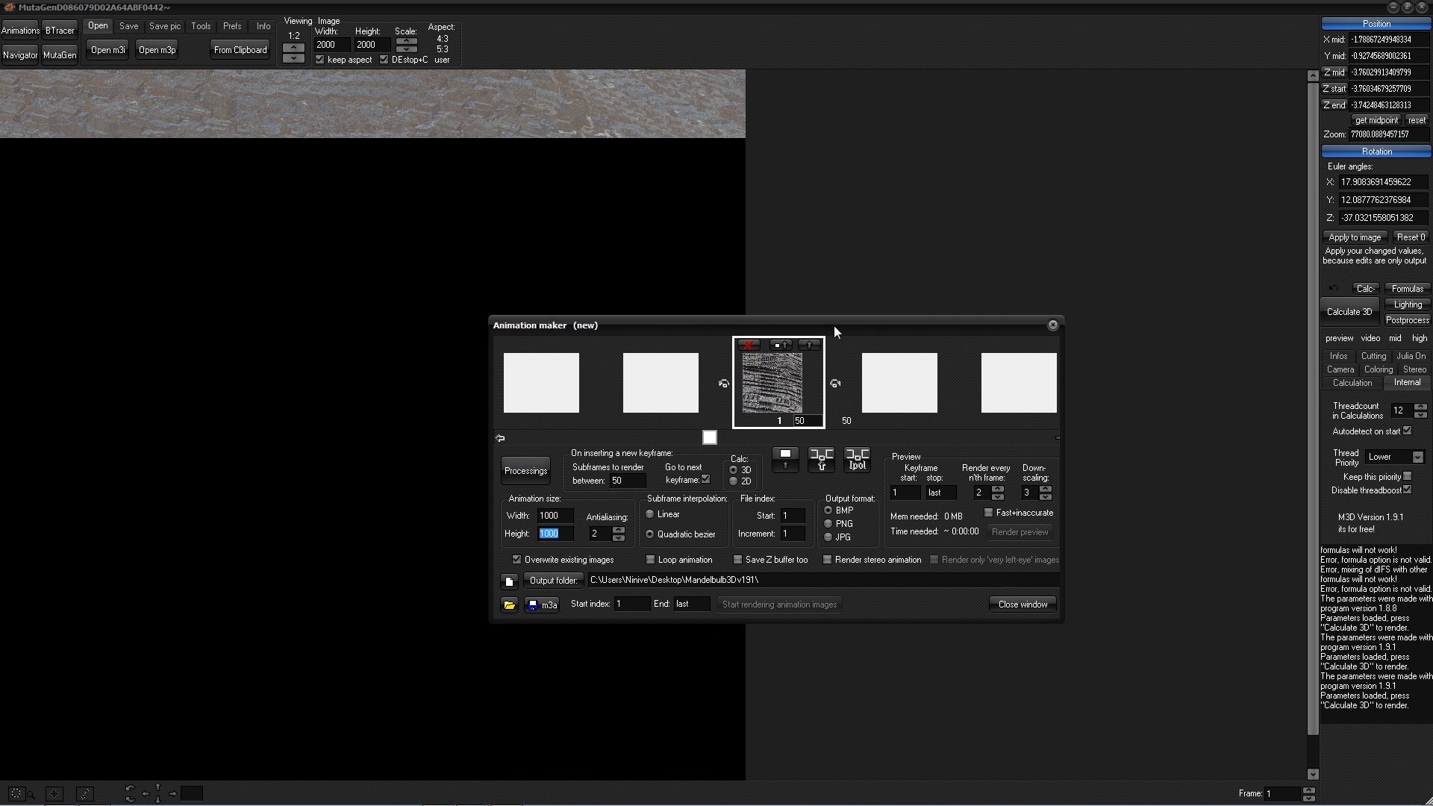
- Send keyframe 1 to the main window, calculate it in 3D and check the render at 1:1 and 1:2 viewing
left_click(782, 346)
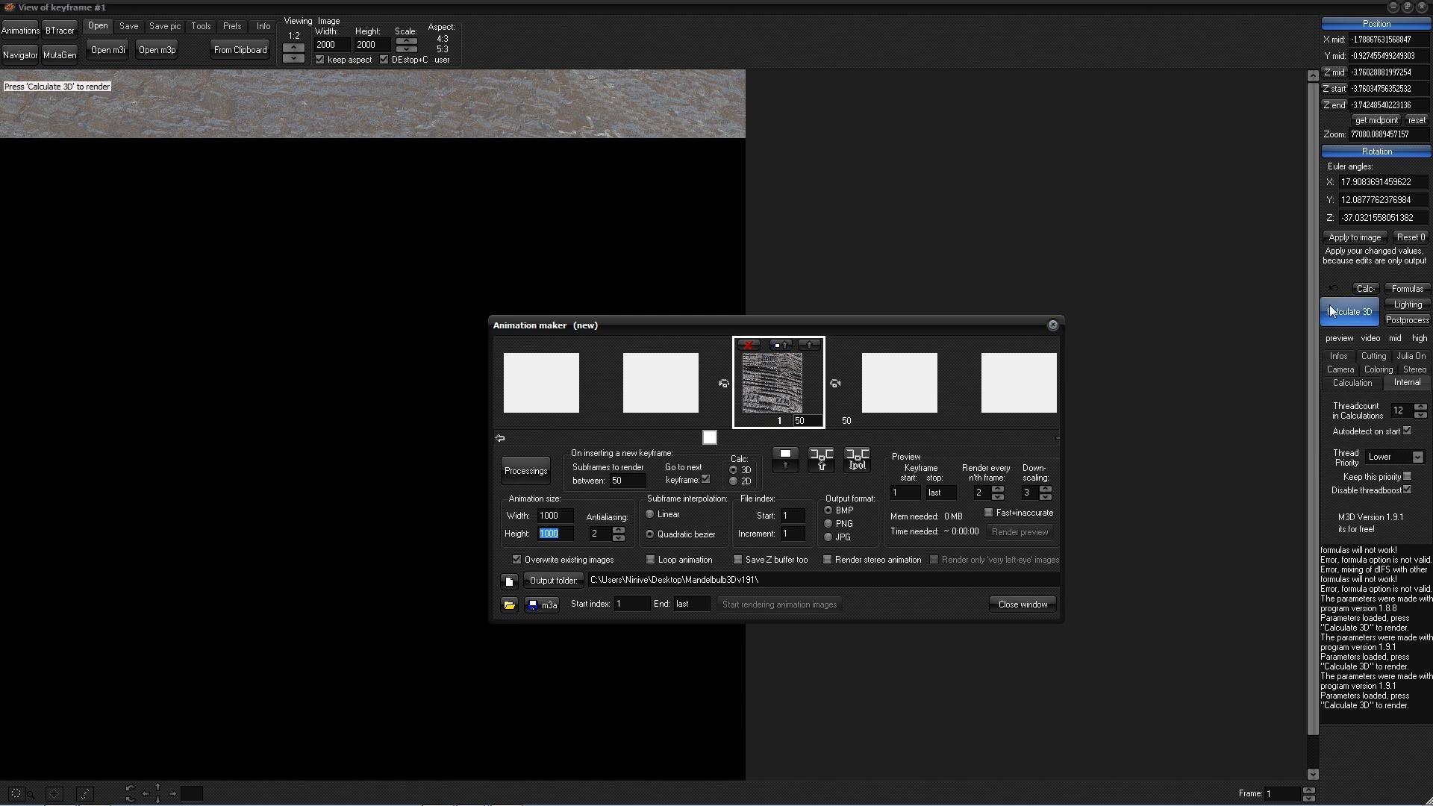
left_click(1350, 314)
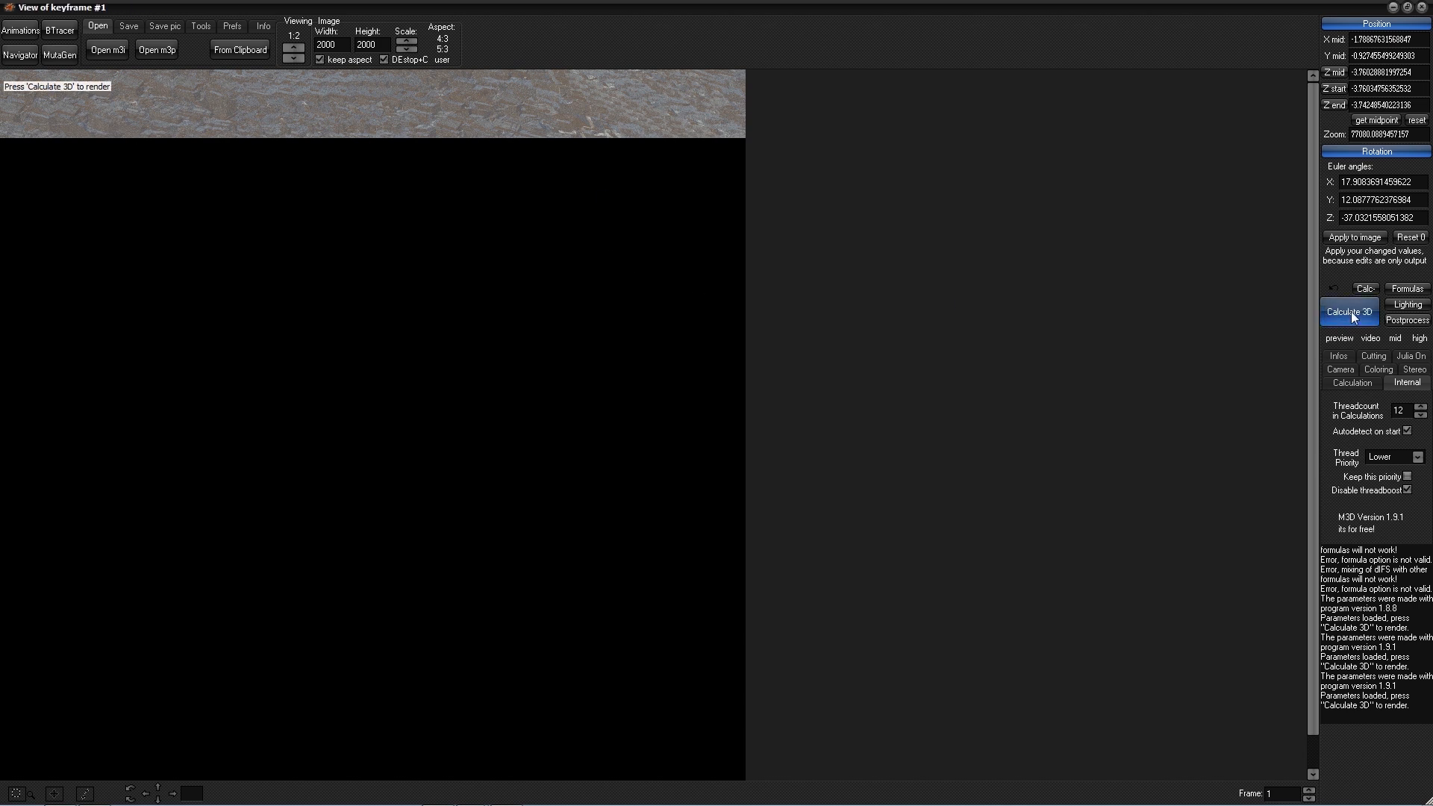
left_click(294, 49)
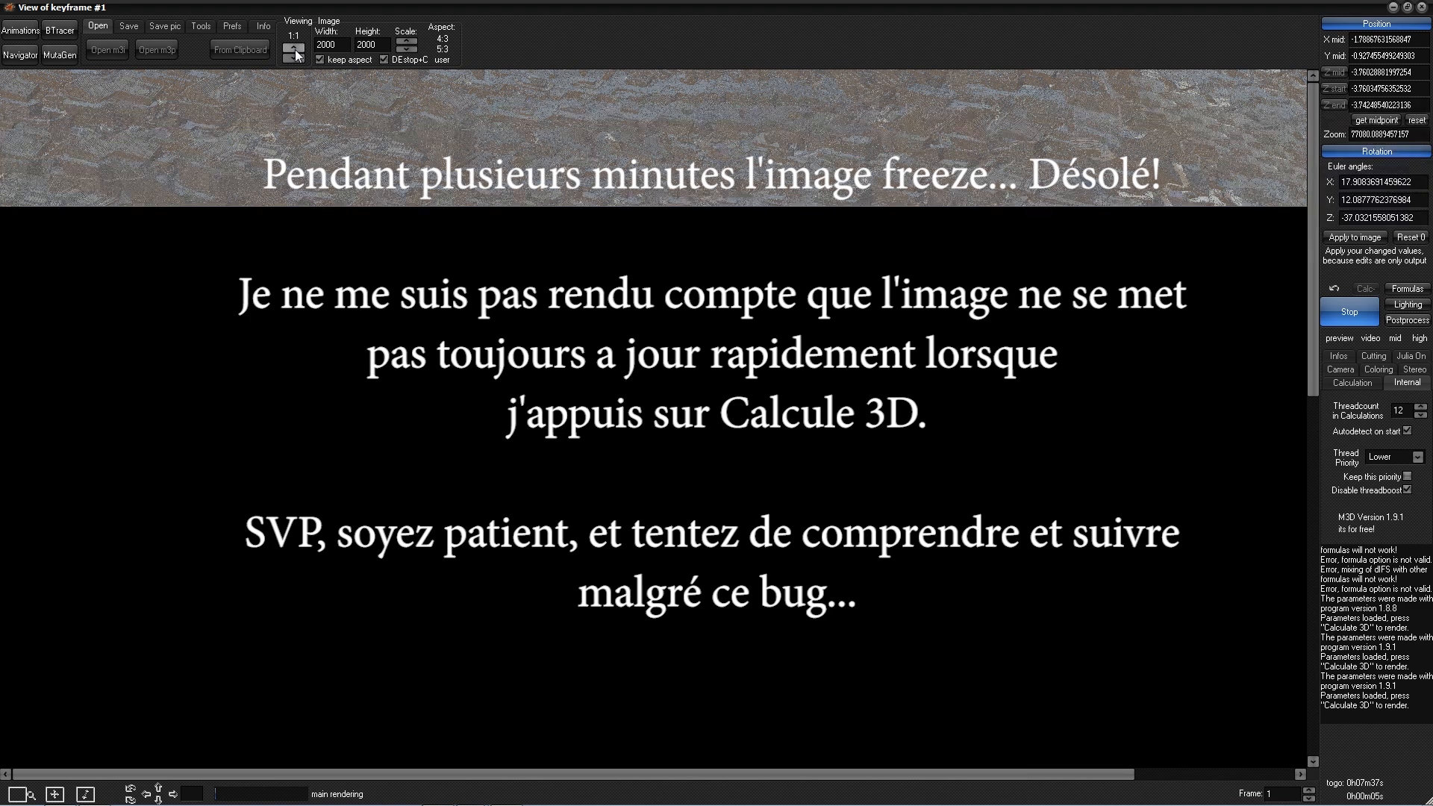
left_click(296, 54)
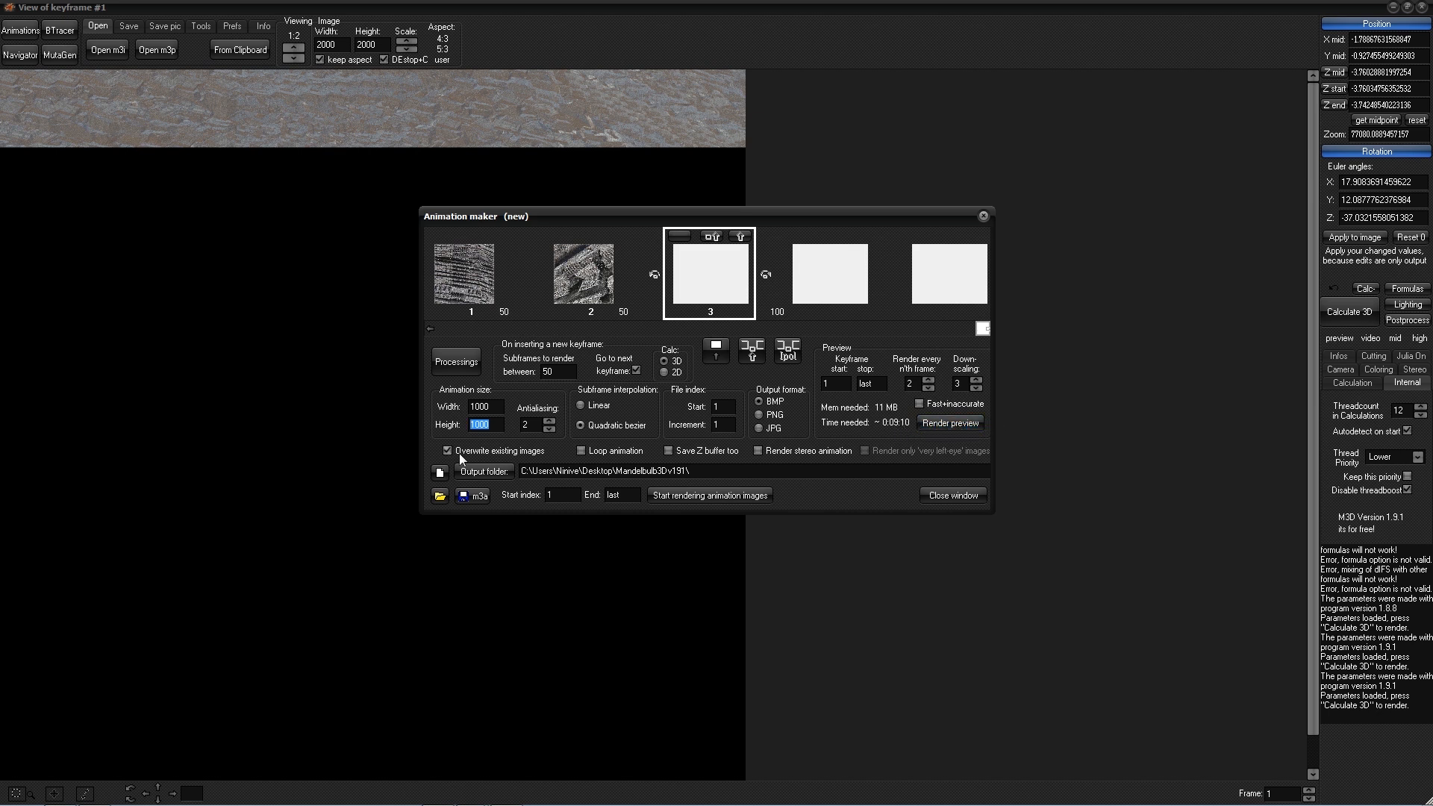
- Raise the preview downscaling to 6 and set the animation size to 500 x 500
left_click(479, 425)
left_click(976, 379)
left_click(975, 380)
double_click(503, 404)
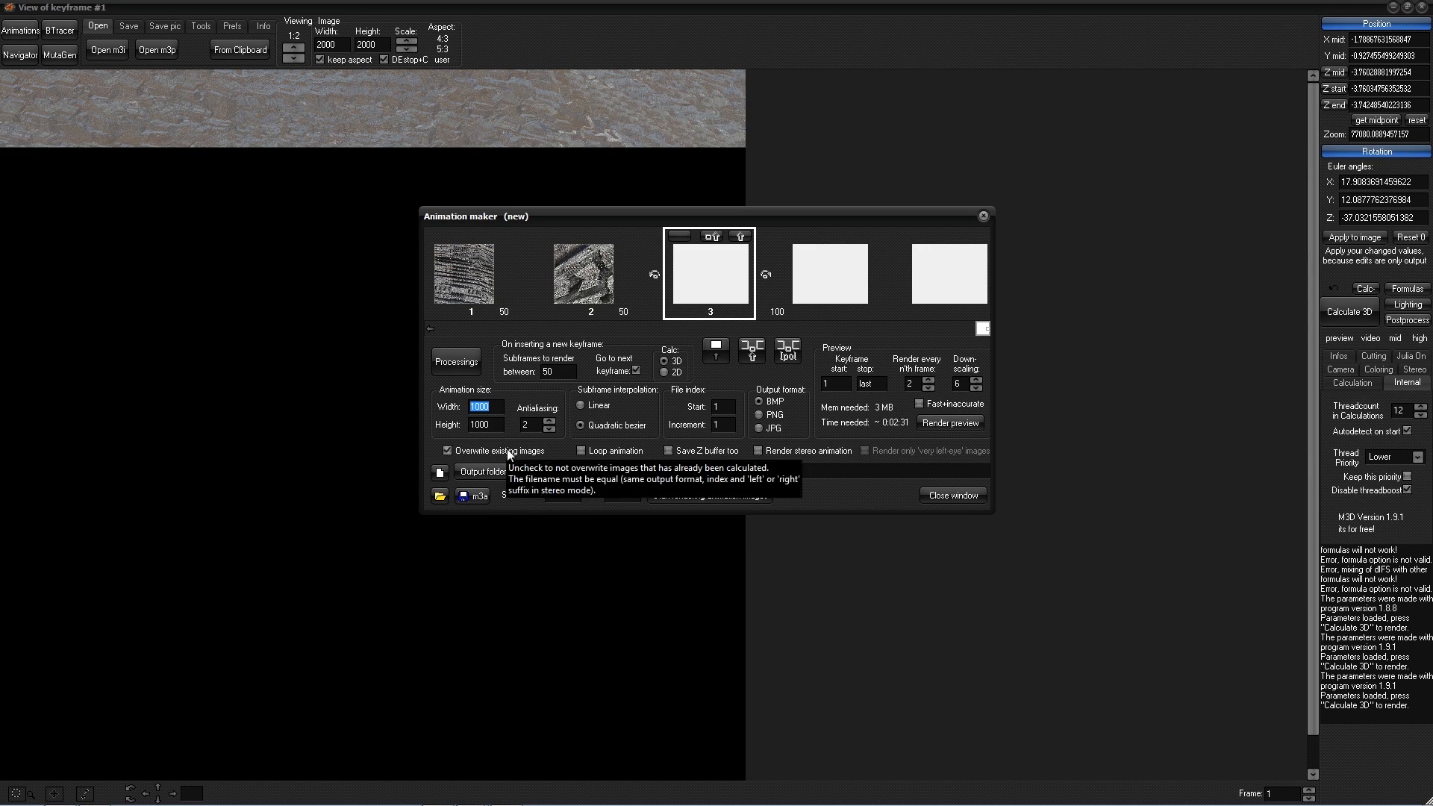
type("50")
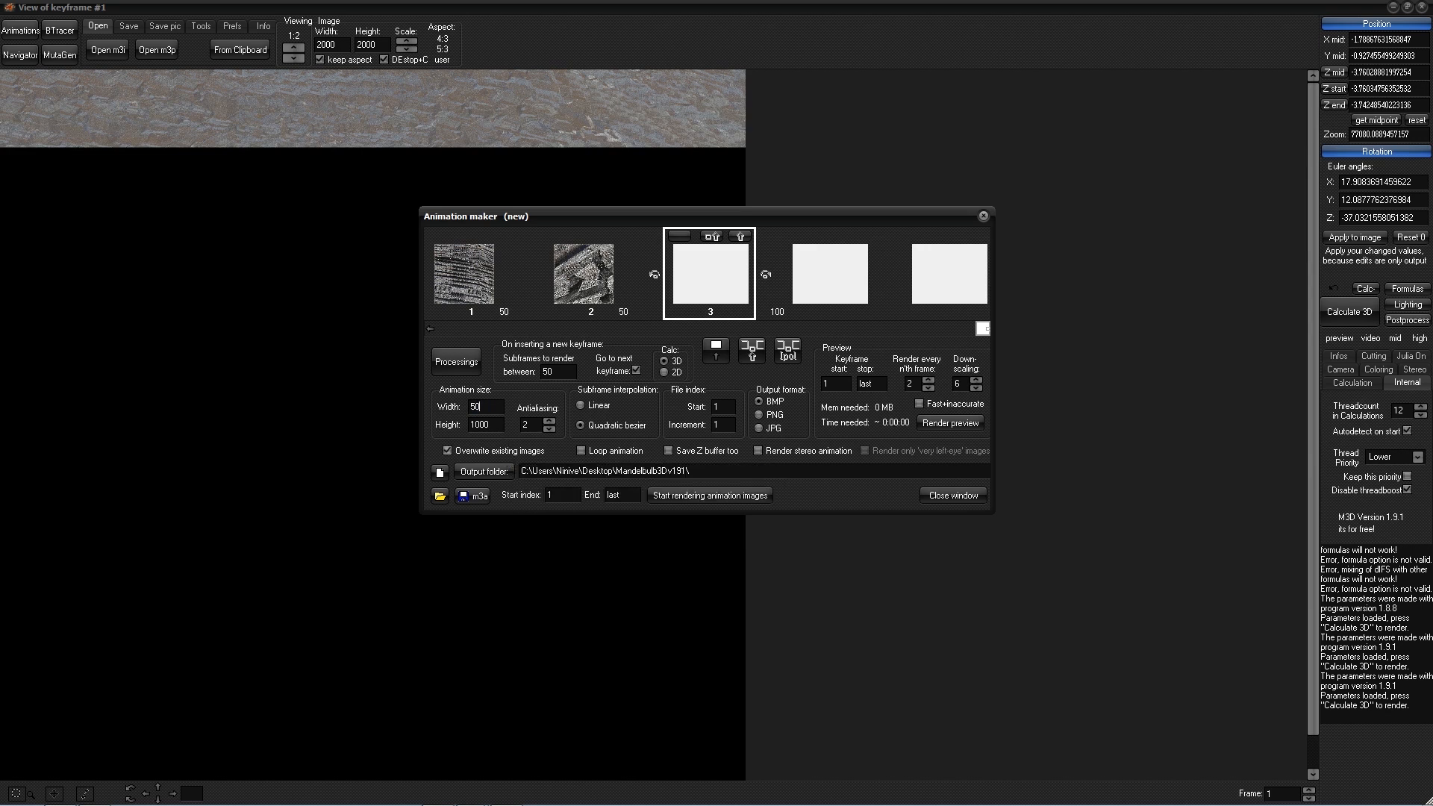
type("0")
key("Tab")
type("500")
- Reduce the preview downscaling to 4, render the animation preview and reposition its window
left_click(976, 388)
left_click(933, 424)
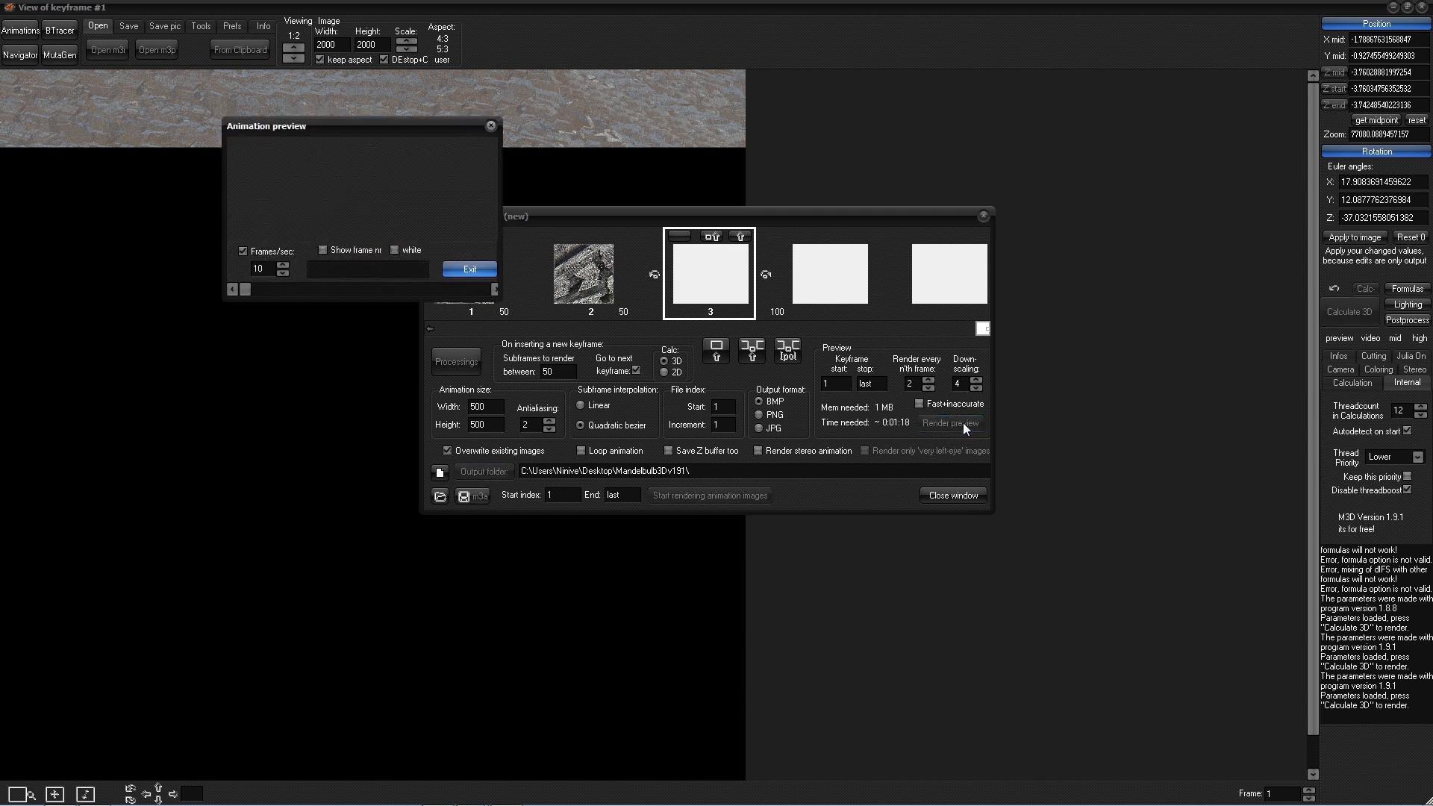
left_click_drag(395, 133, 473, 169)
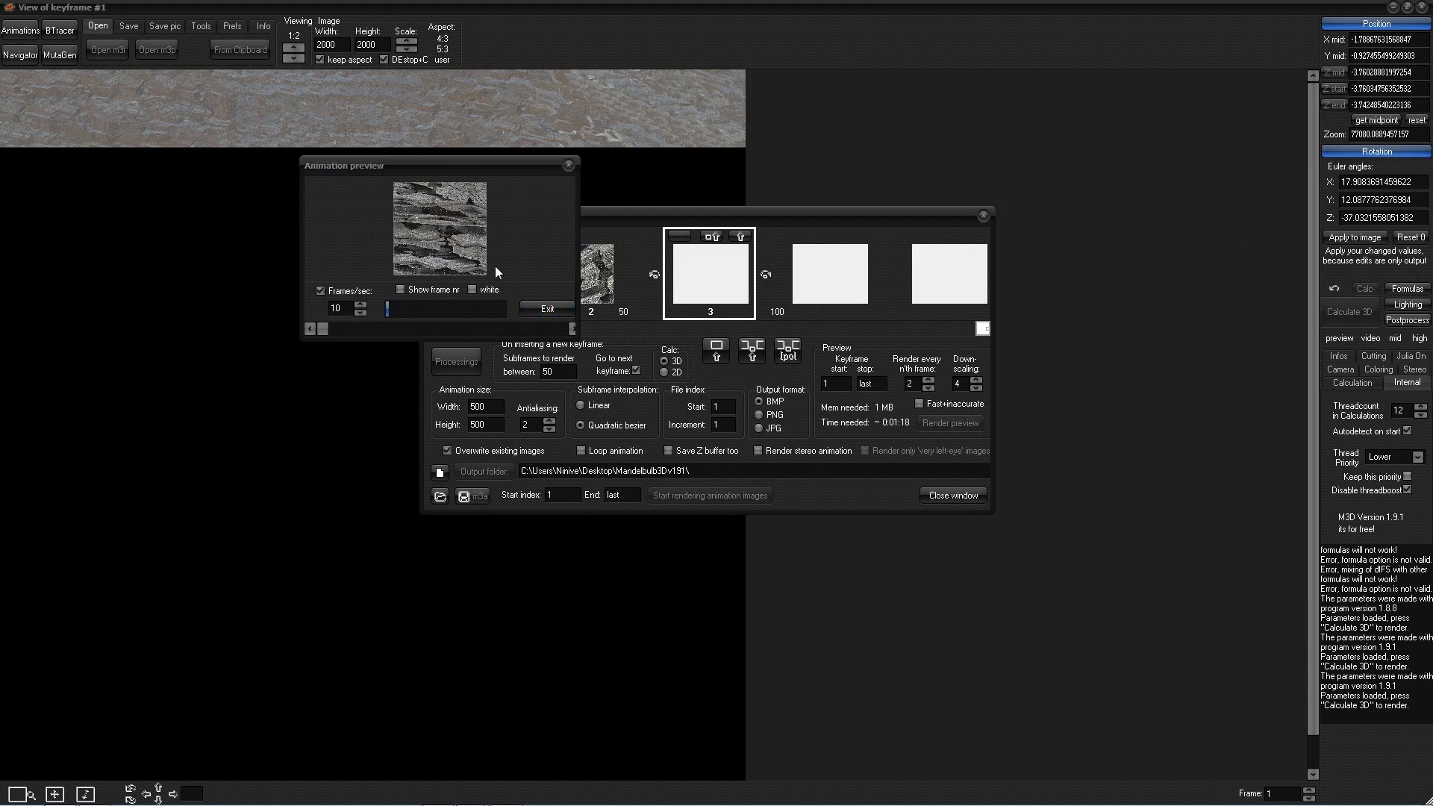
left_click_drag(464, 168, 563, 181)
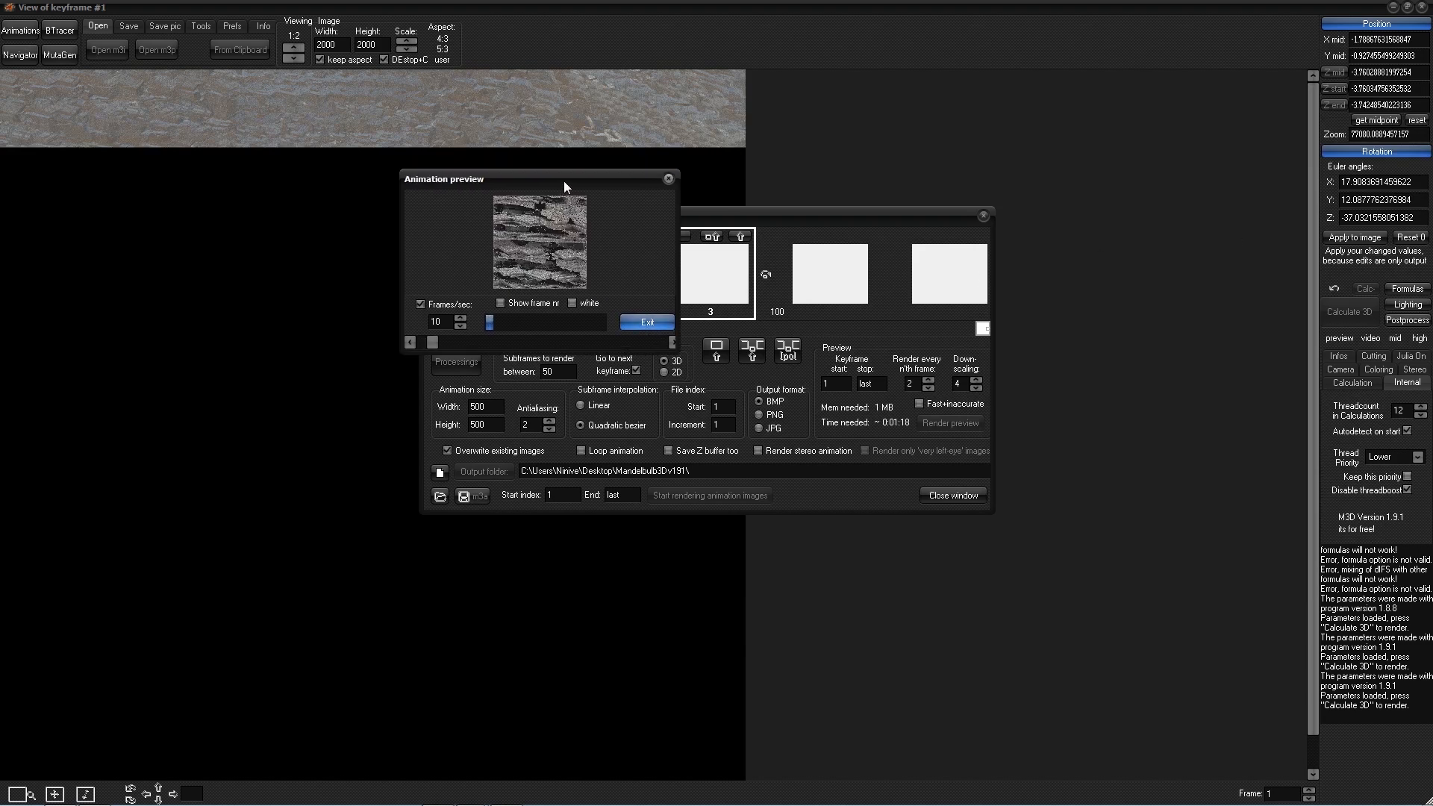
left_click_drag(563, 180, 586, 198)
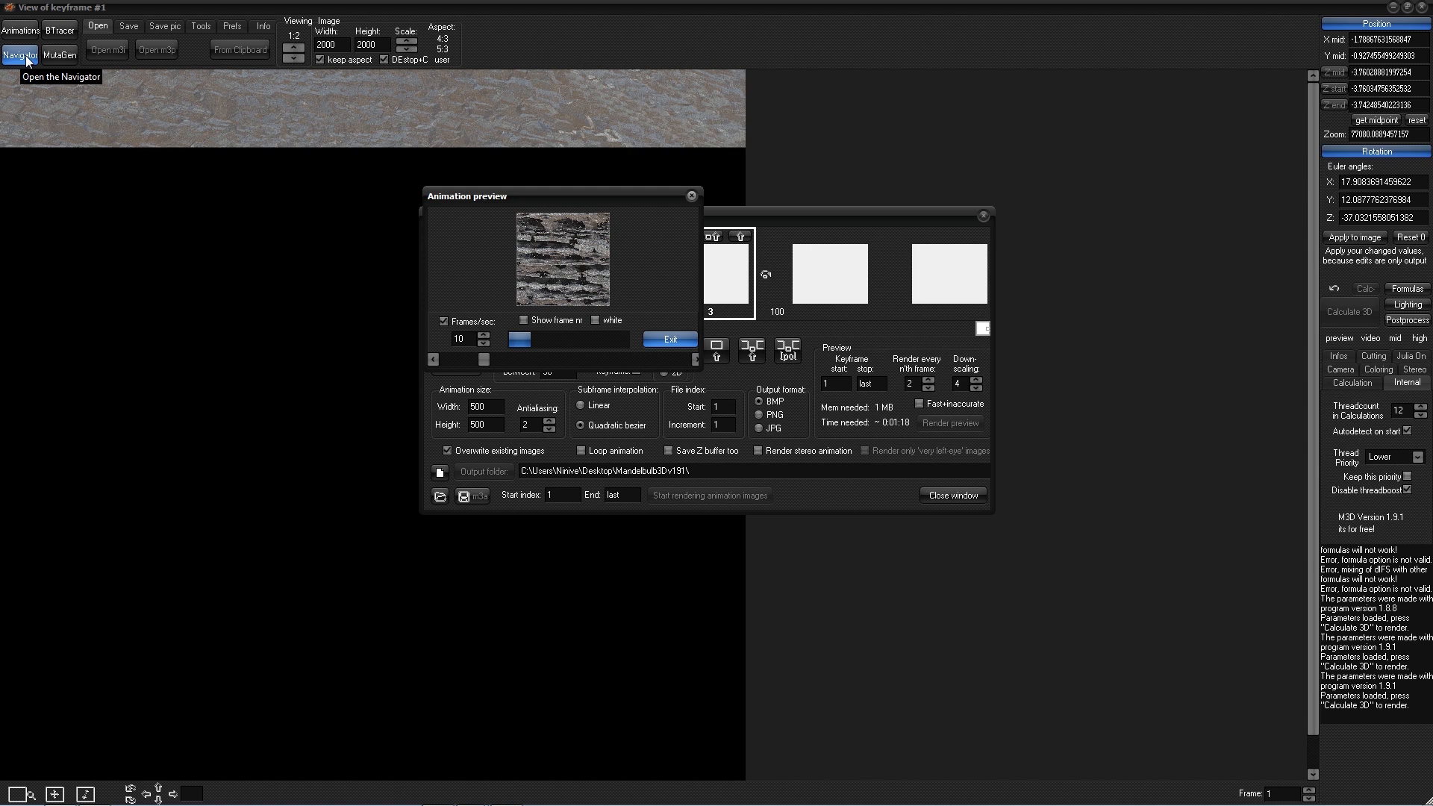
- Check the Julia and lighting settings, and return to the Animation maker with the preview placed beside it
left_click(1410, 356)
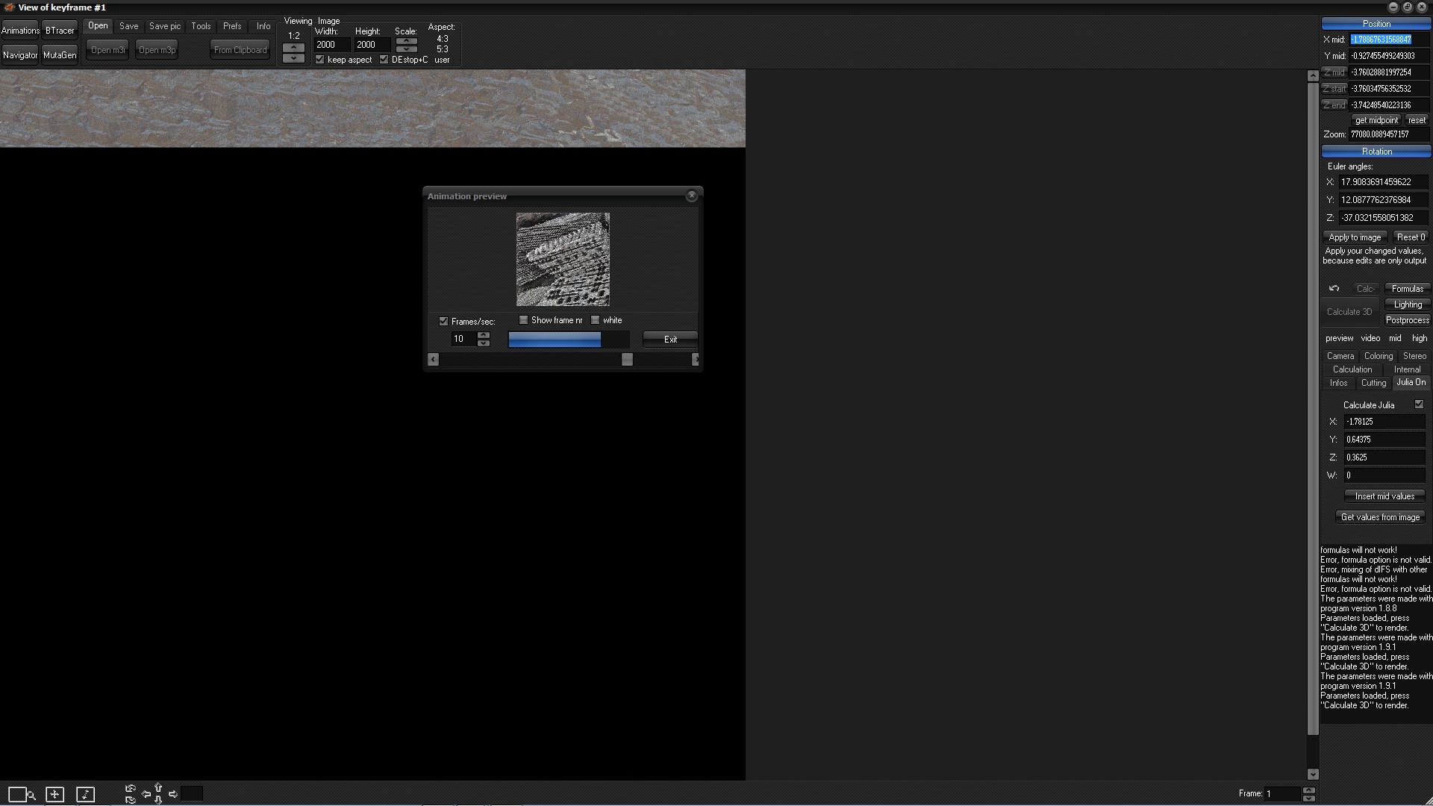
left_click(1407, 304)
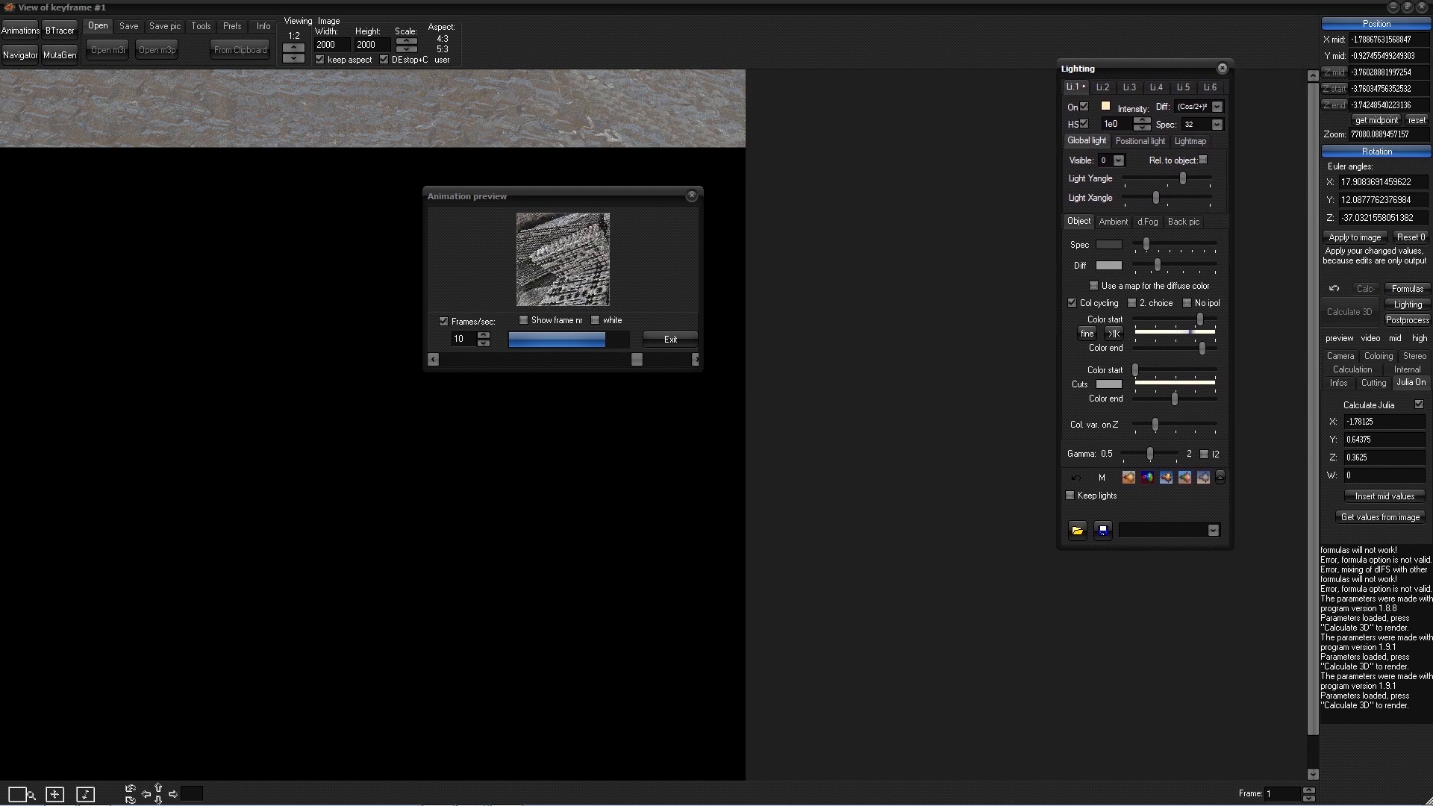
left_click(21, 30)
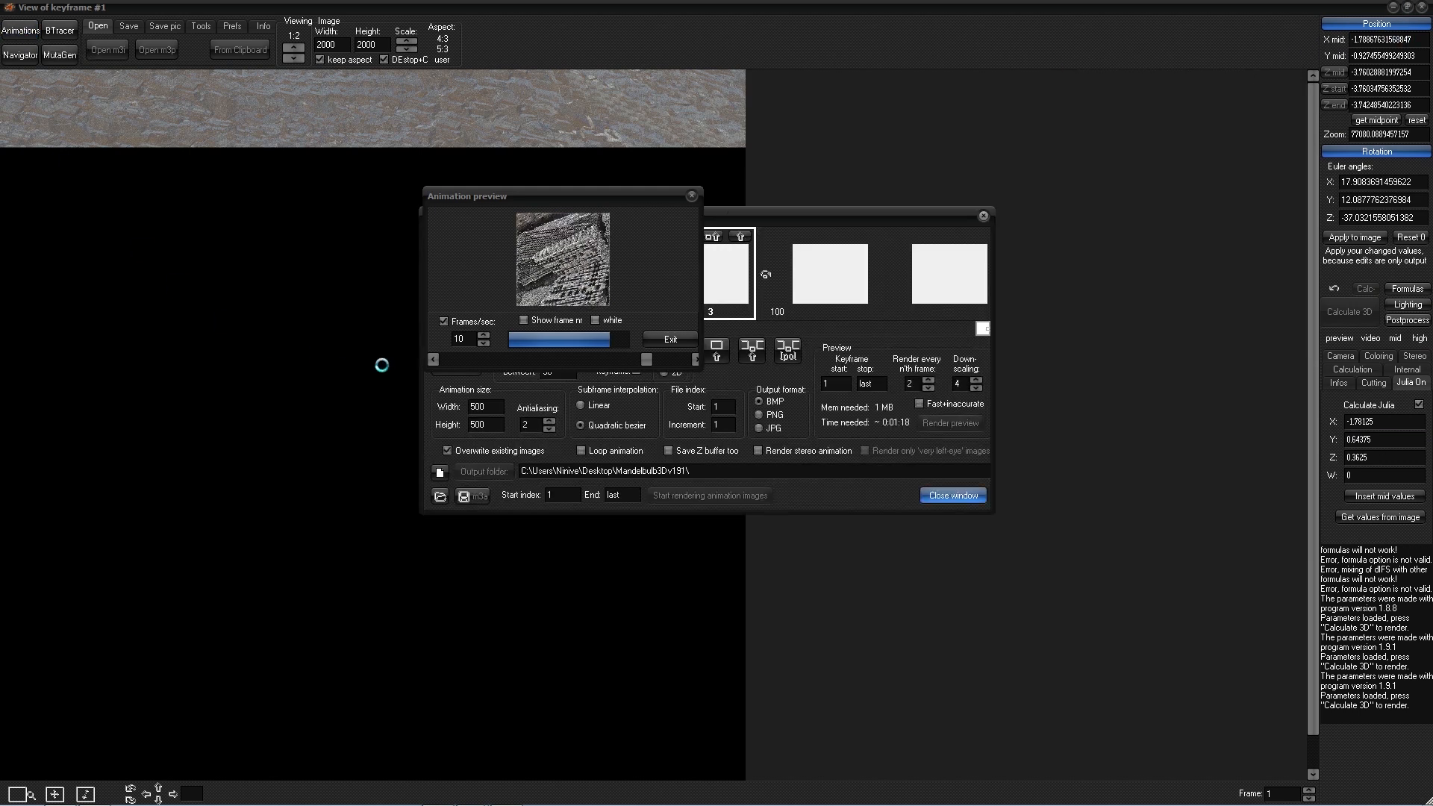
left_click_drag(609, 194, 320, 239)
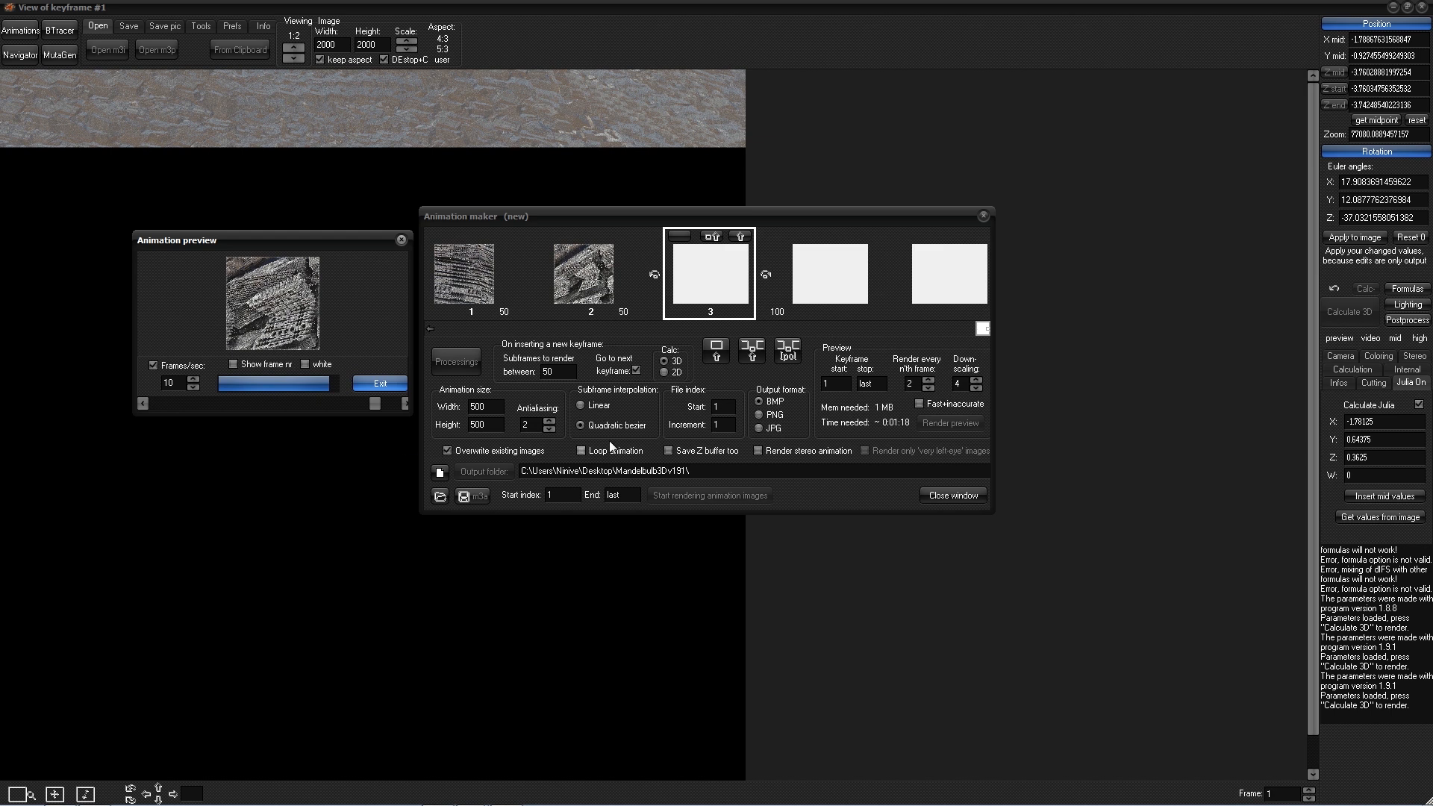
- Enable saving the Z buffer too for the animation and adjust the preview window's position
left_click(668, 451)
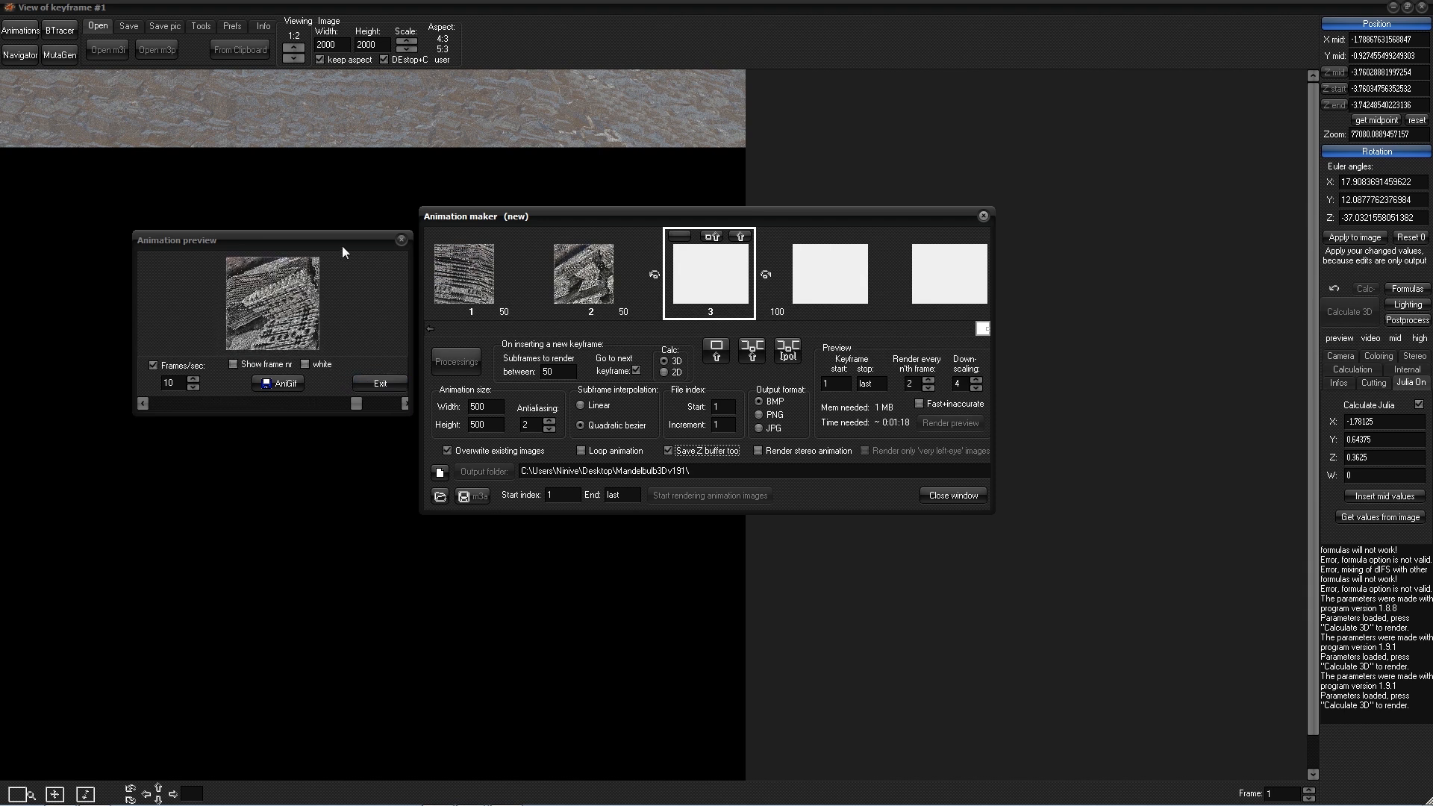
left_click_drag(342, 245, 344, 240)
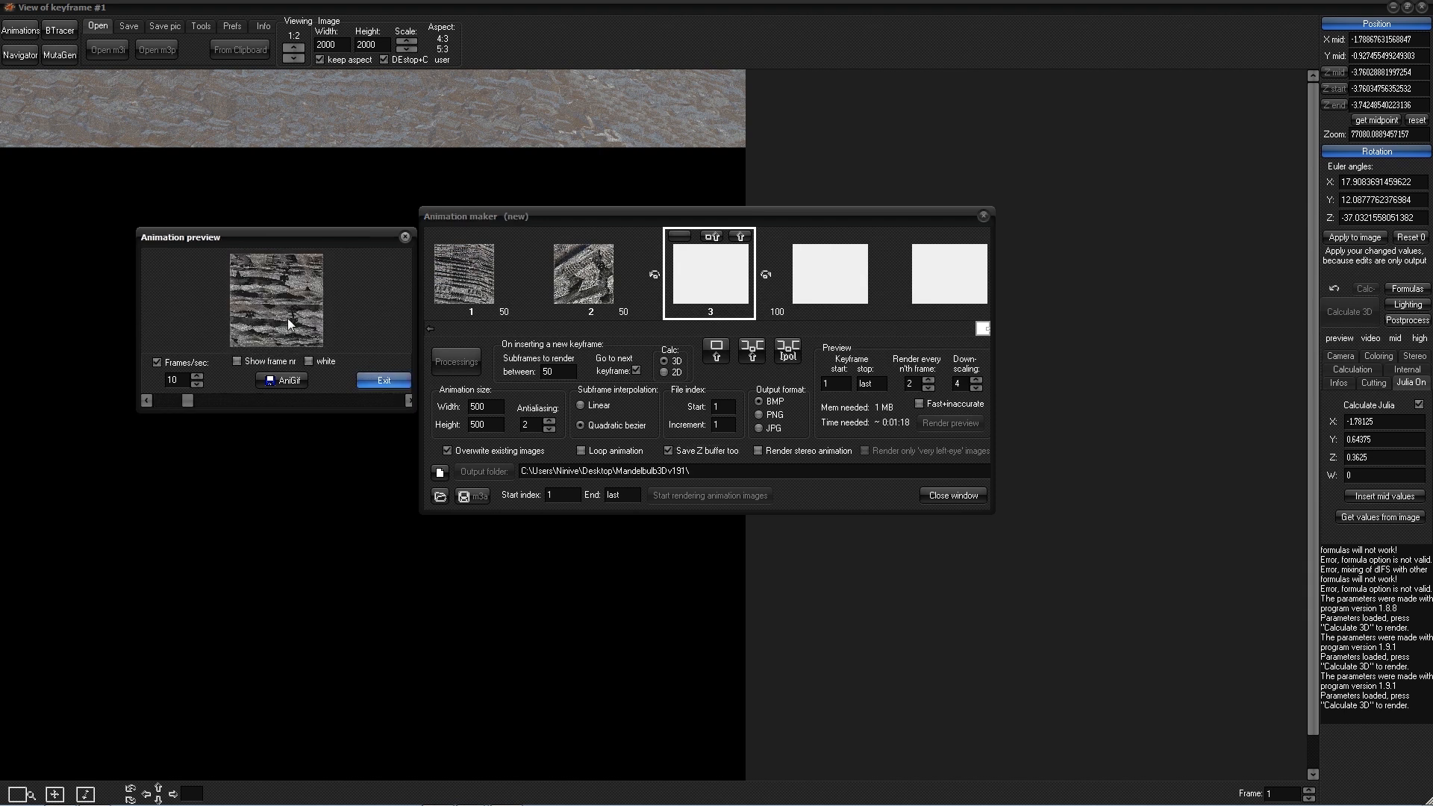
left_click(714, 270)
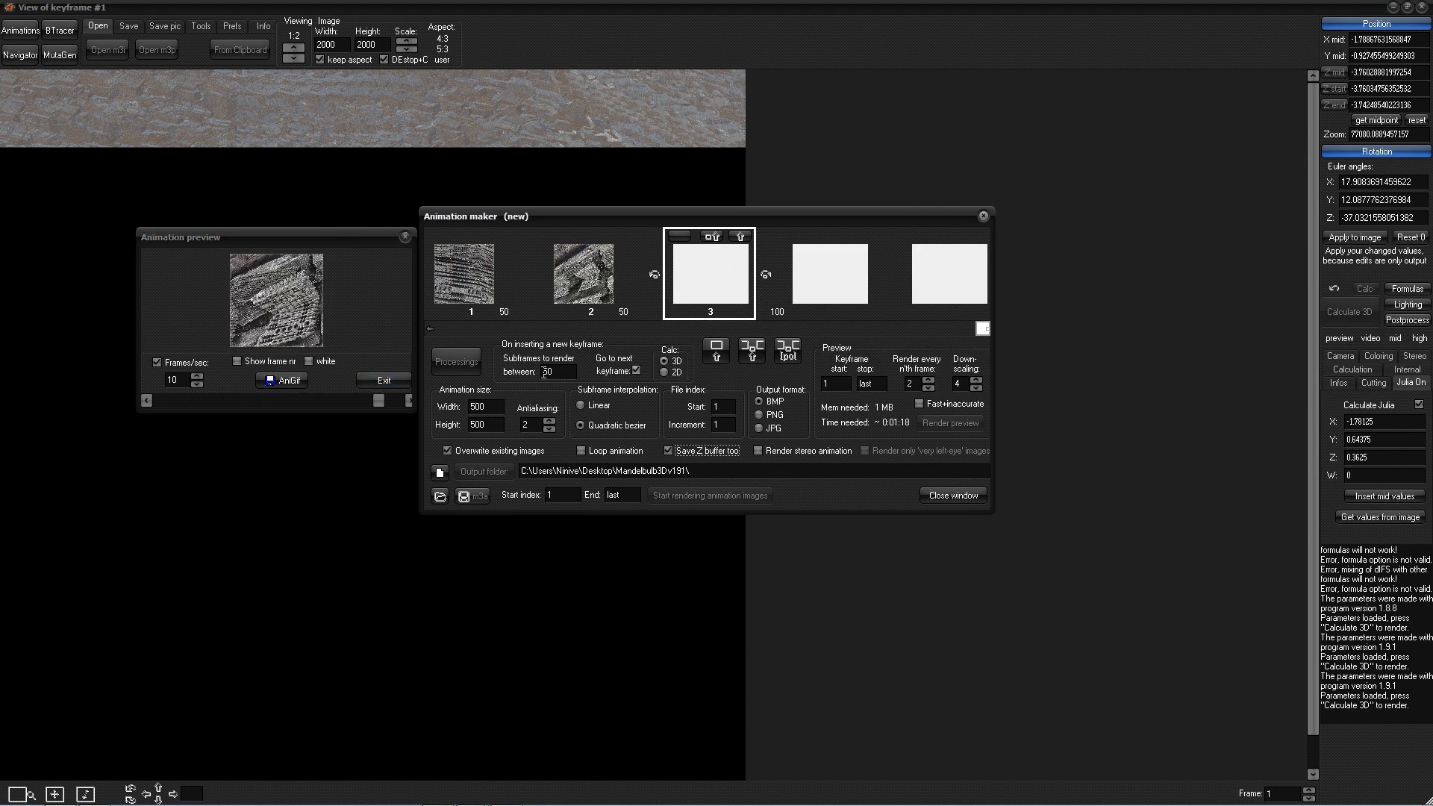
- Open the Navigator and close the animation preview covering it
left_click(20, 55)
left_click_drag(324, 238, 474, 238)
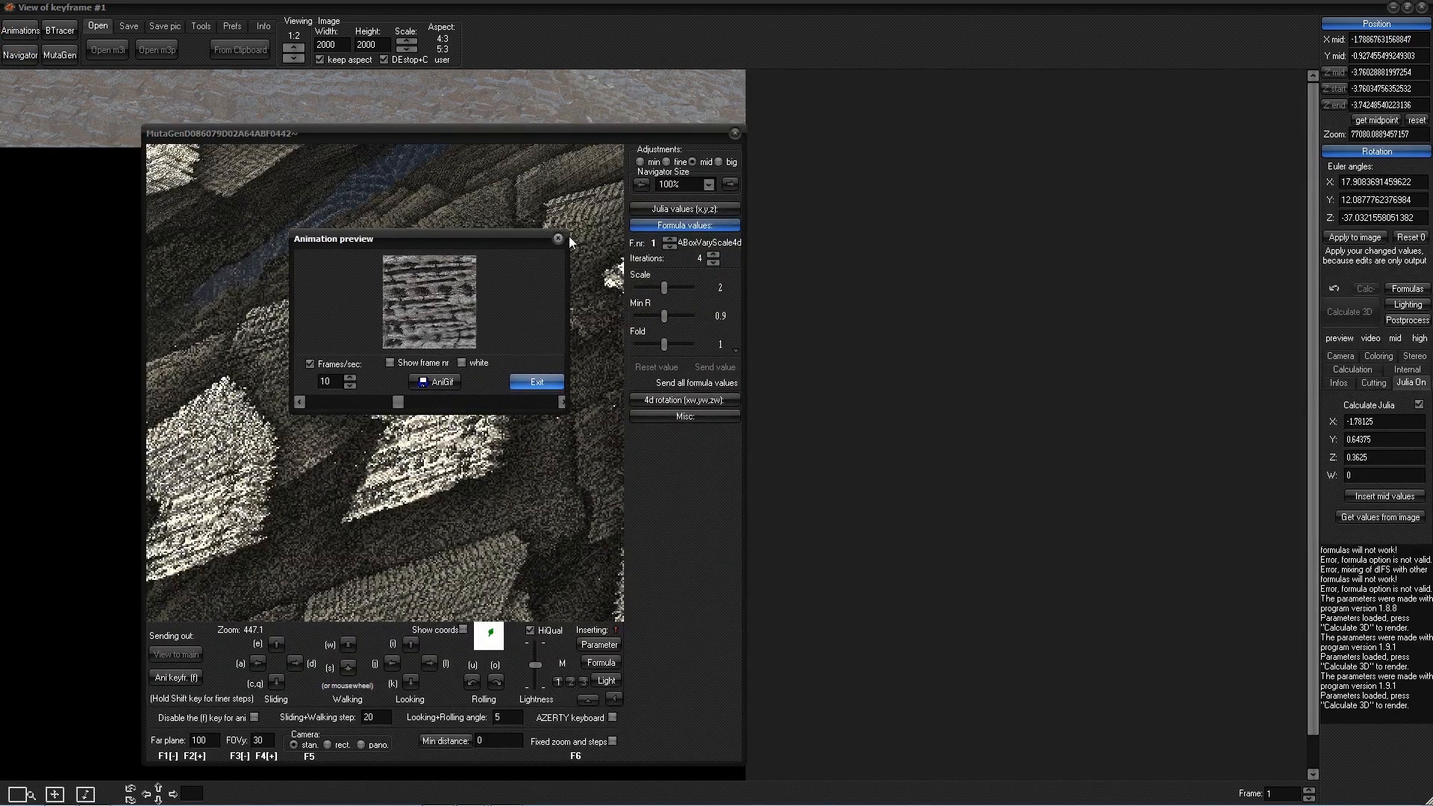
left_click(539, 381)
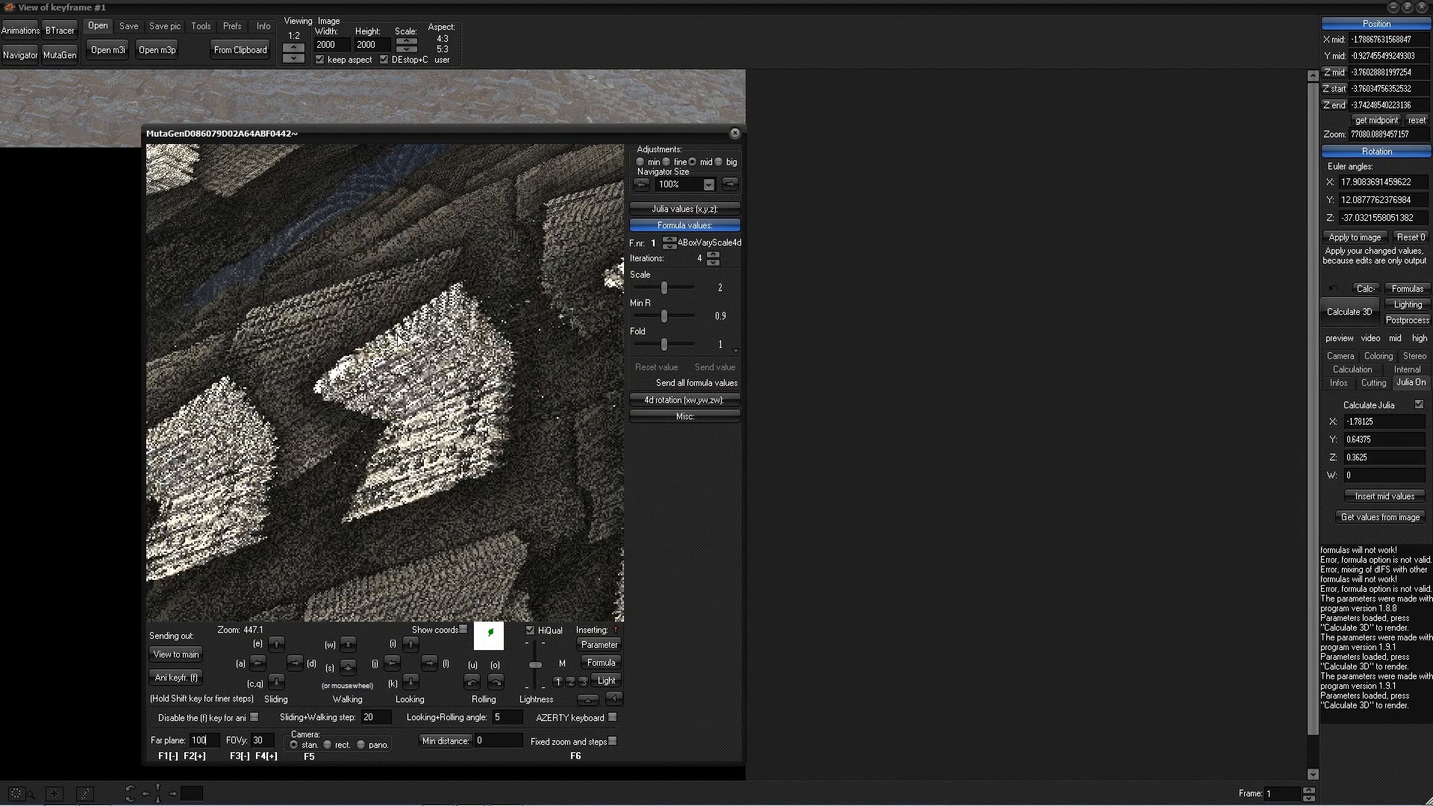
- Walk the Navigator camera backward out of the fractal surface and set the far plane to 1000
scroll(255, 428, "down", 5)
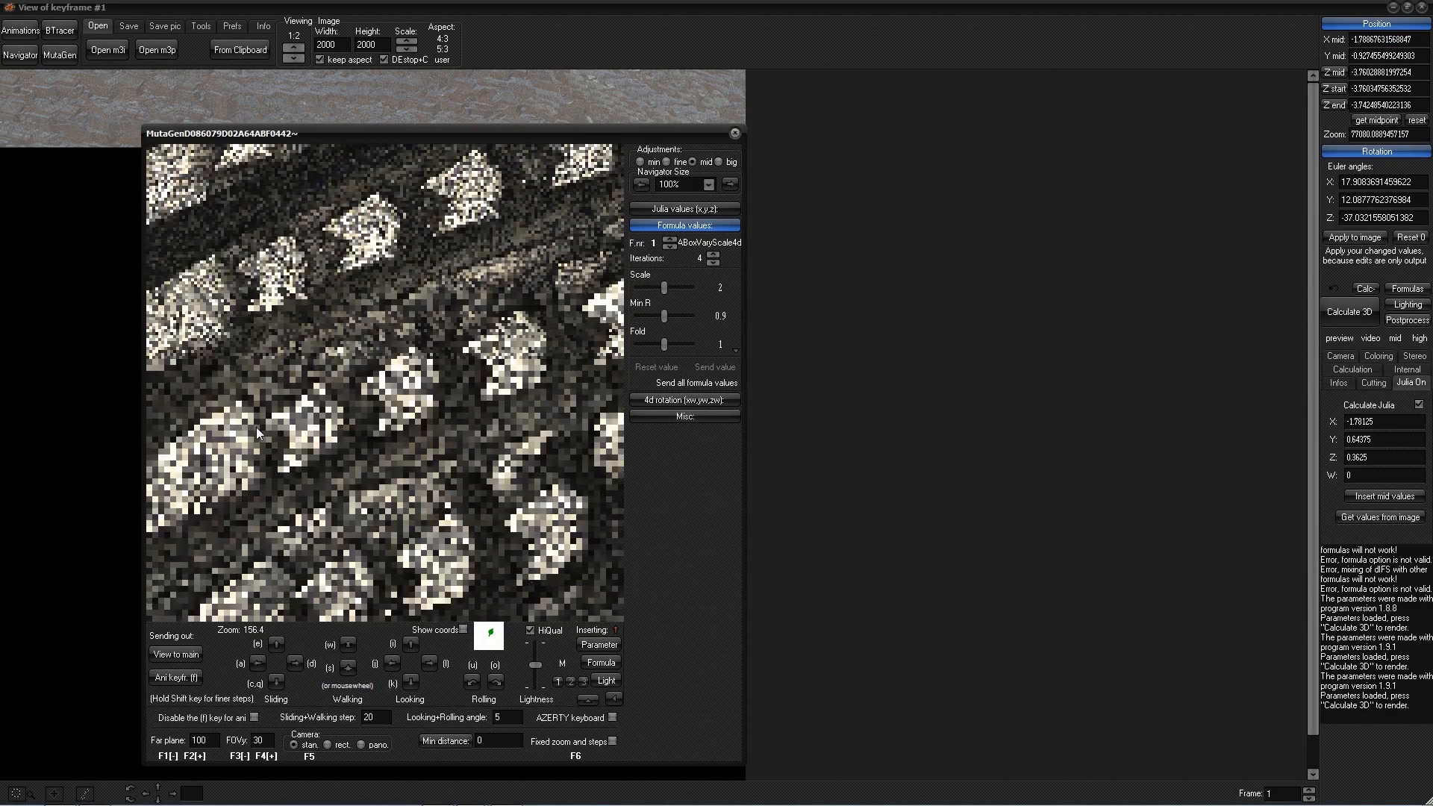
scroll(257, 427, "down", 6)
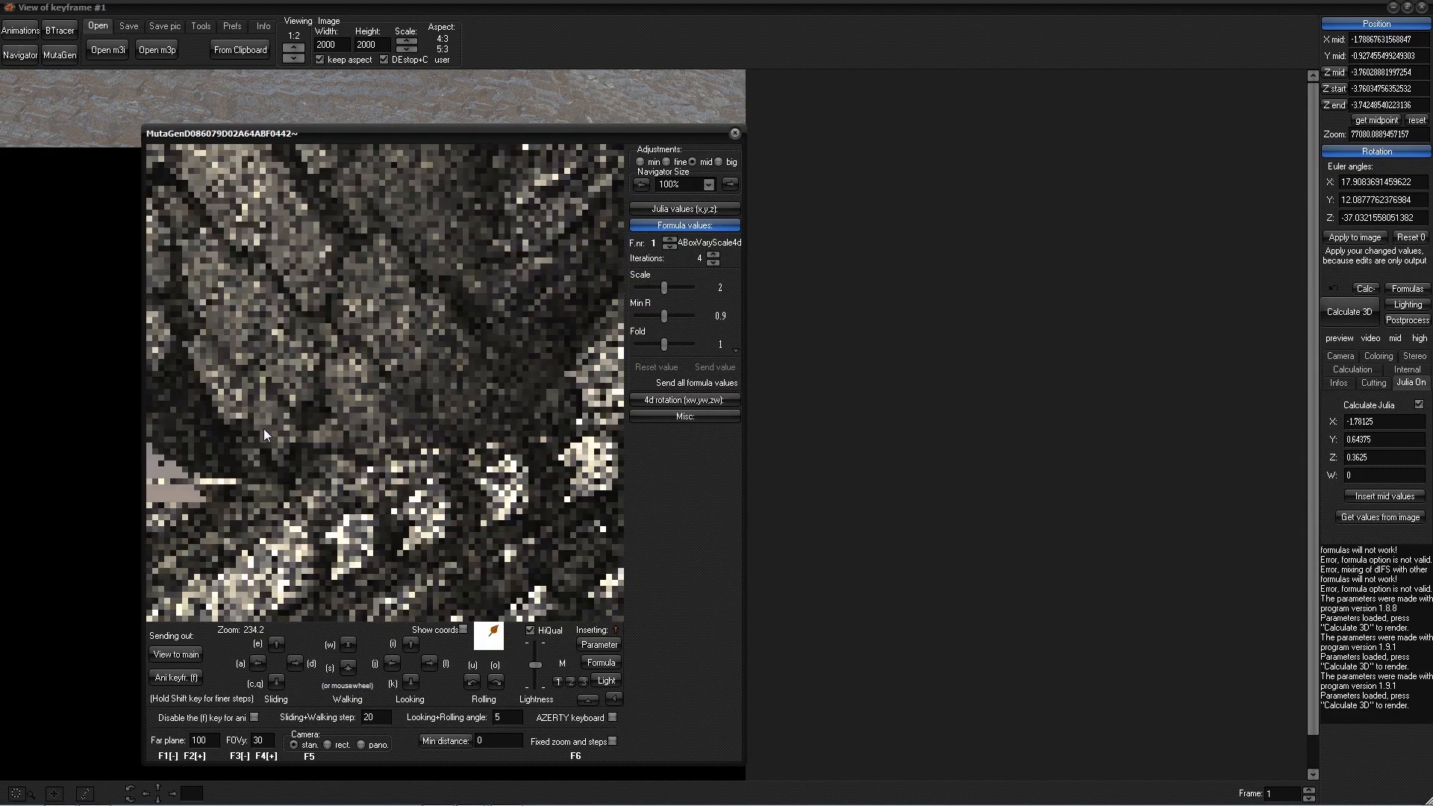
scroll(501, 424, "down", 1)
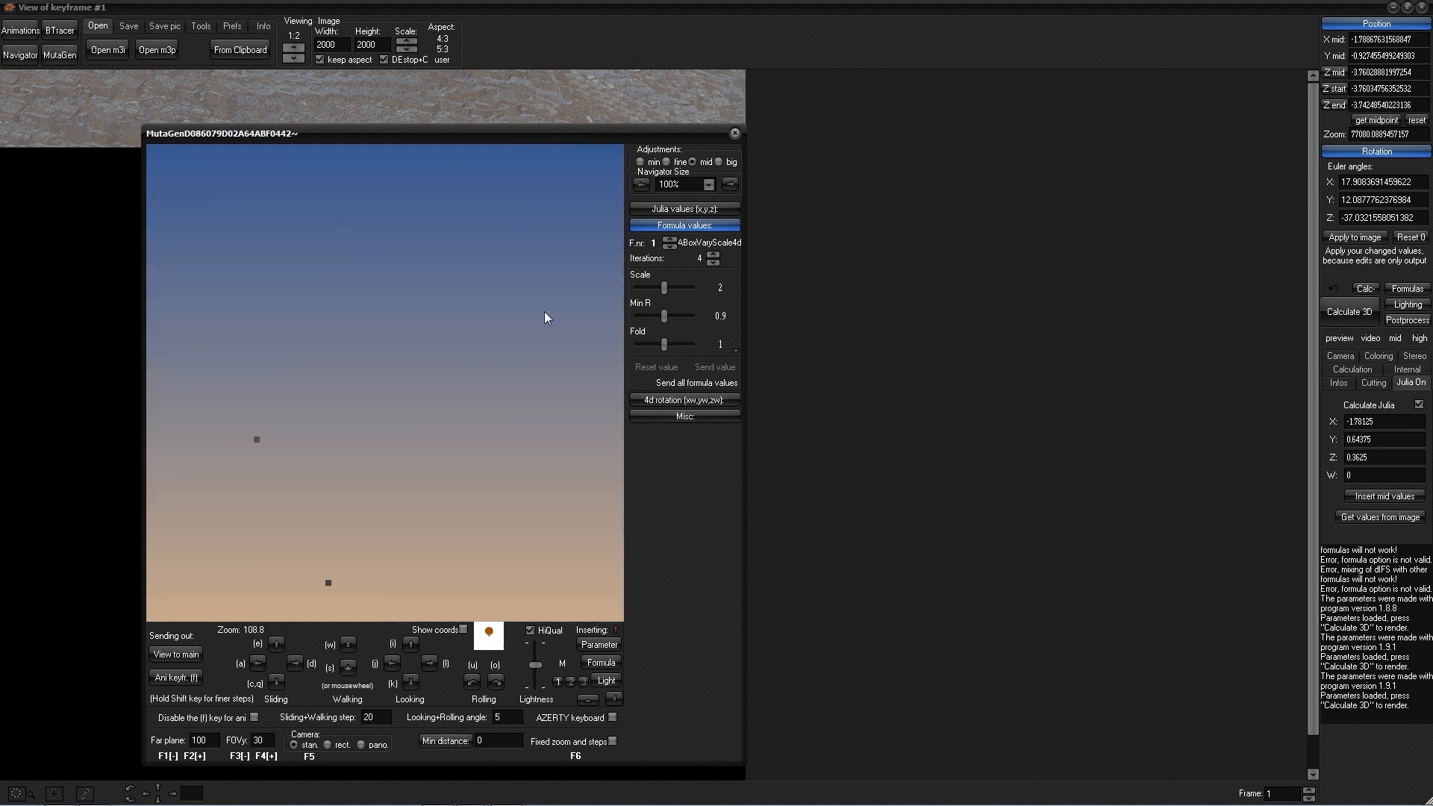
type("s")
type("0")
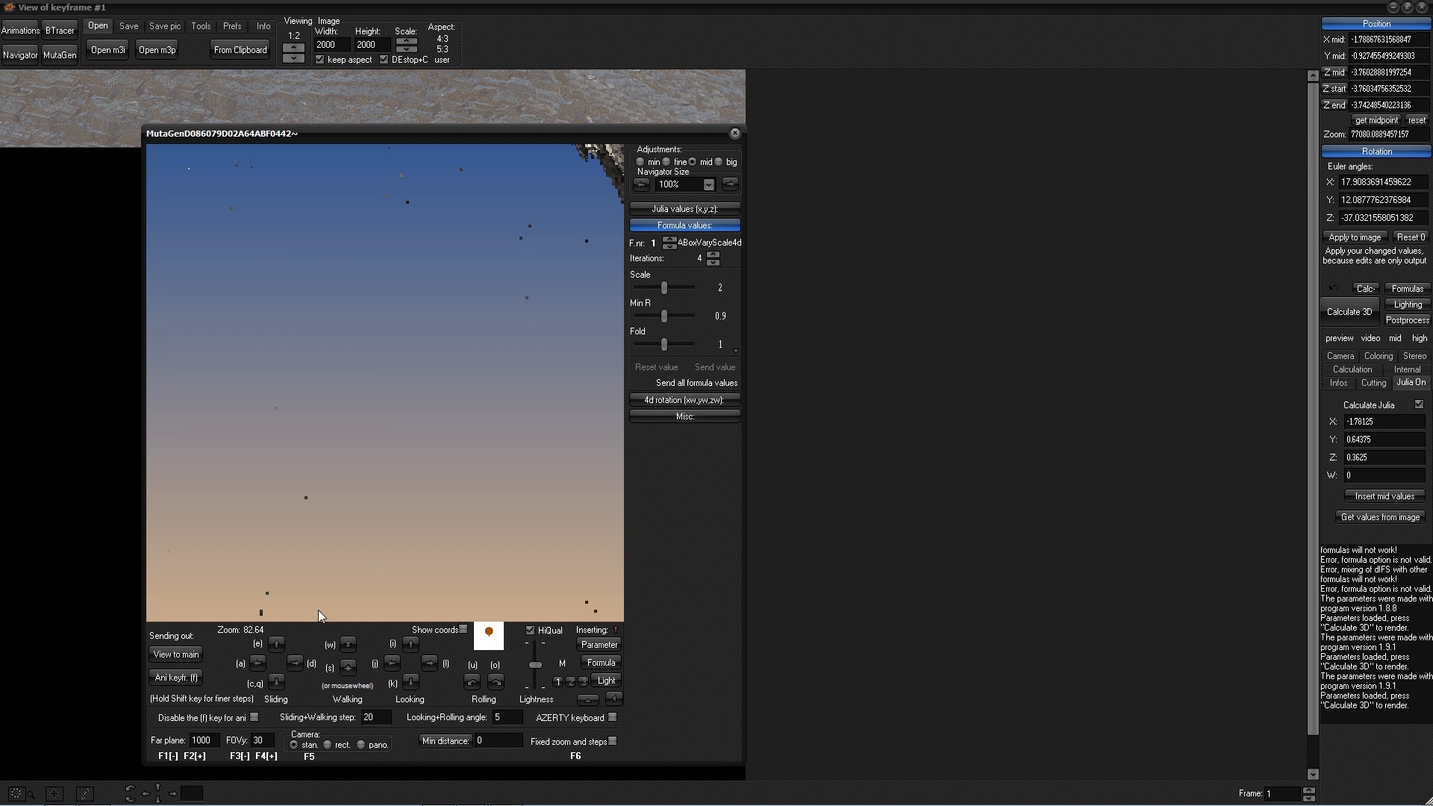
- Slide, walk forward and turn the Navigator camera in the open sky to look for the fractal structure
left_click(258, 664)
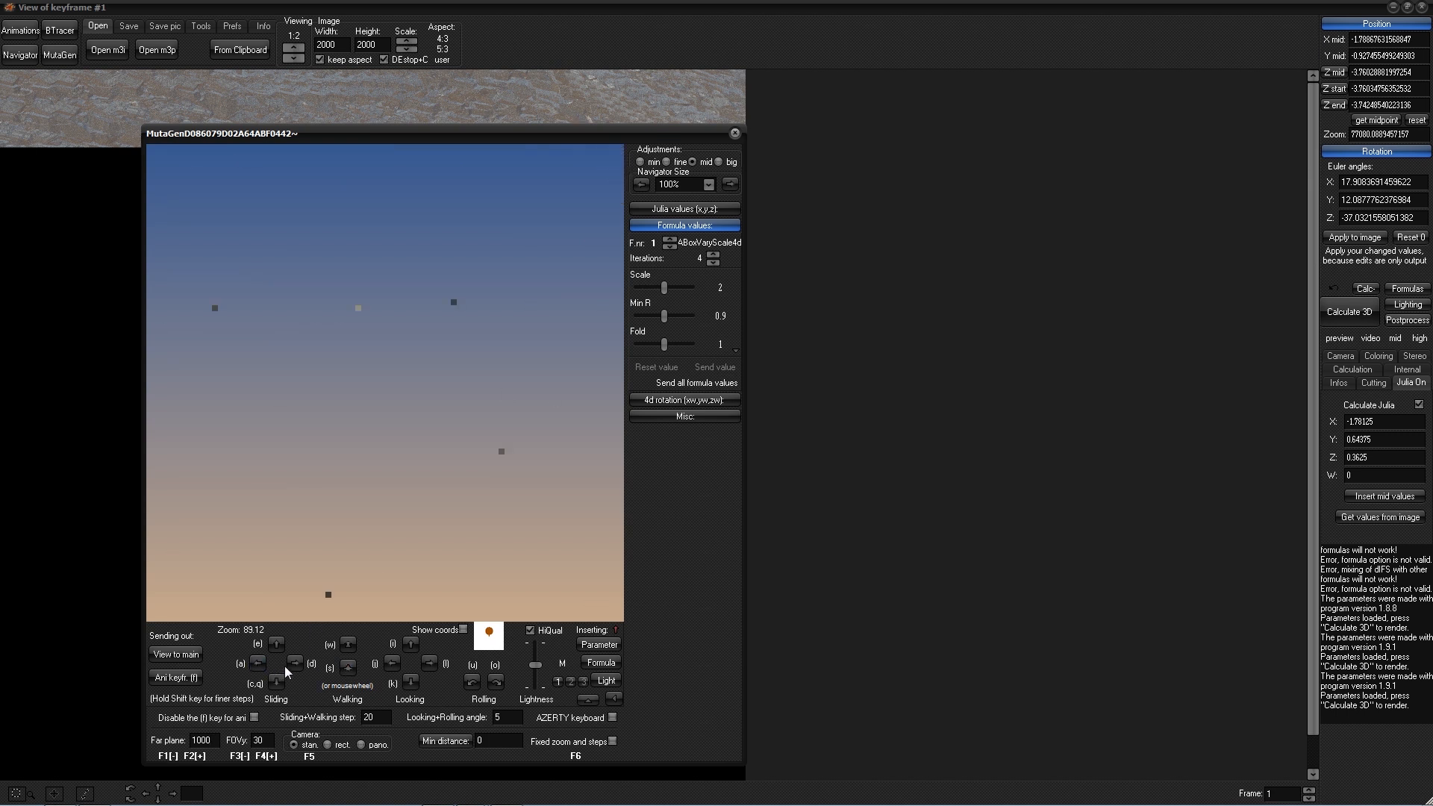
left_click(296, 665)
left_click(295, 665)
left_click(295, 665)
left_click(294, 665)
left_click(294, 665)
scroll(545, 486, "up", 6)
scroll(545, 486, "up", 3)
left_click(392, 664)
- Move the Navigator aside and bring keyframe 2 into the active slot of the Animation maker
double_click(215, 743)
left_click_drag(656, 135, 760, 106)
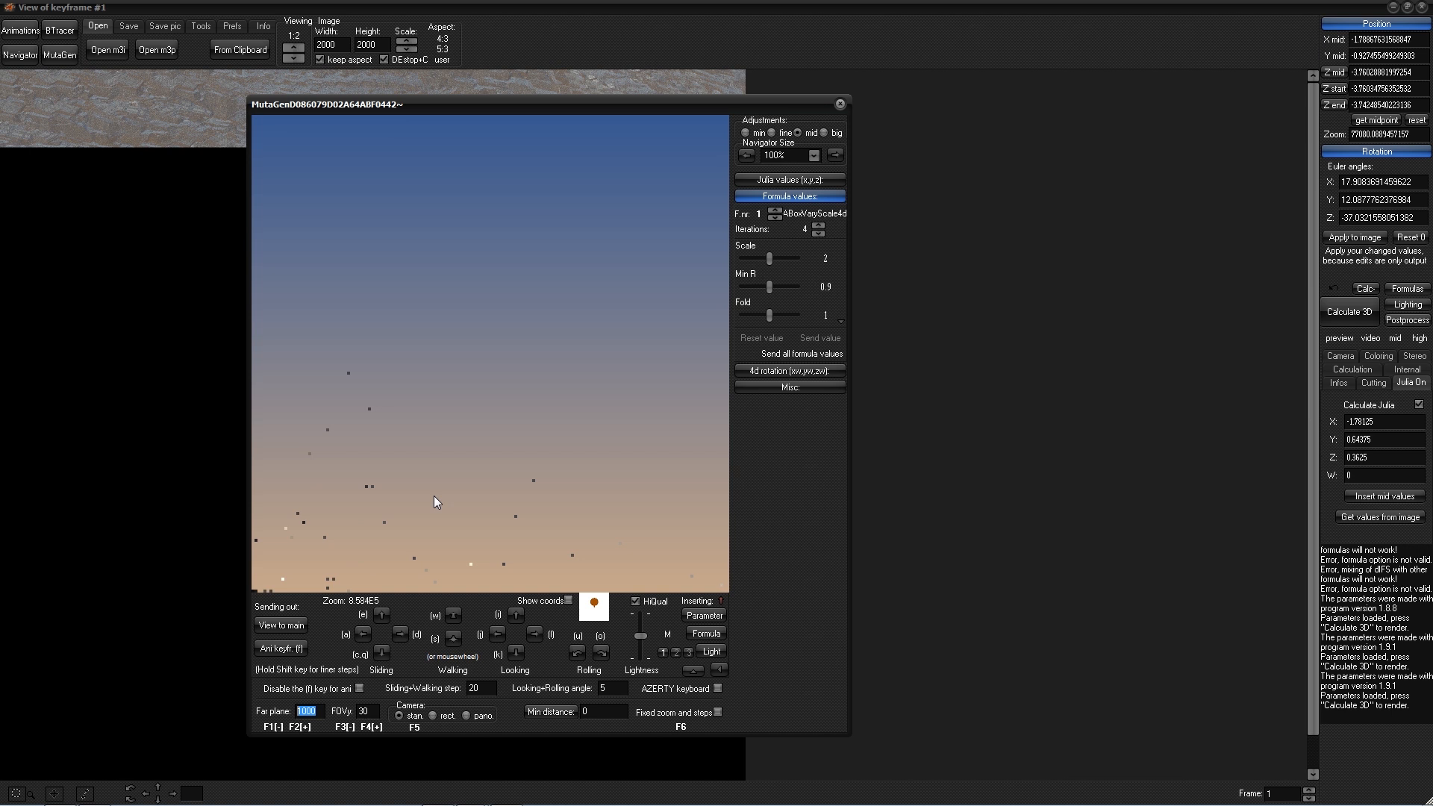
left_click_drag(524, 111, 603, 96)
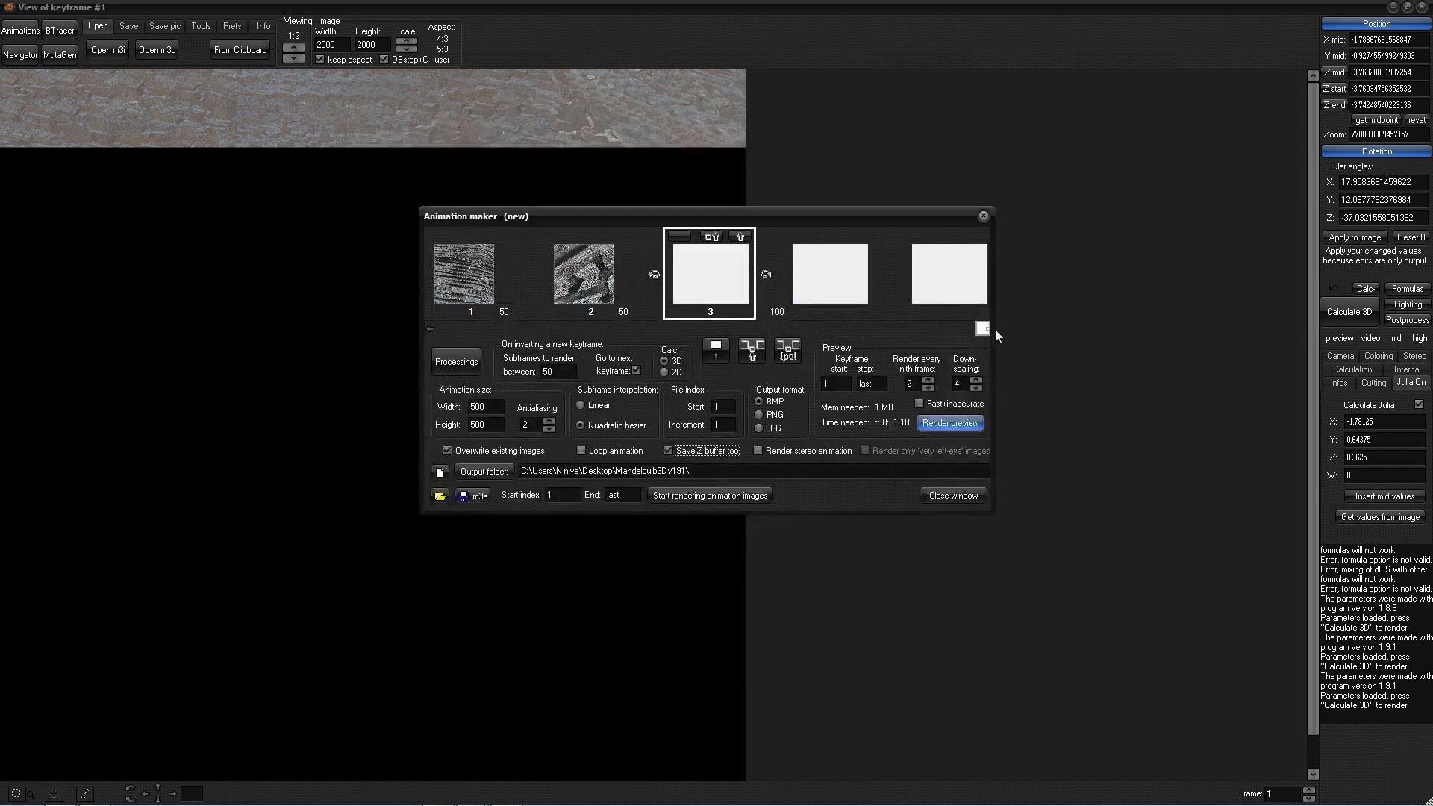
left_click_drag(985, 329, 771, 342)
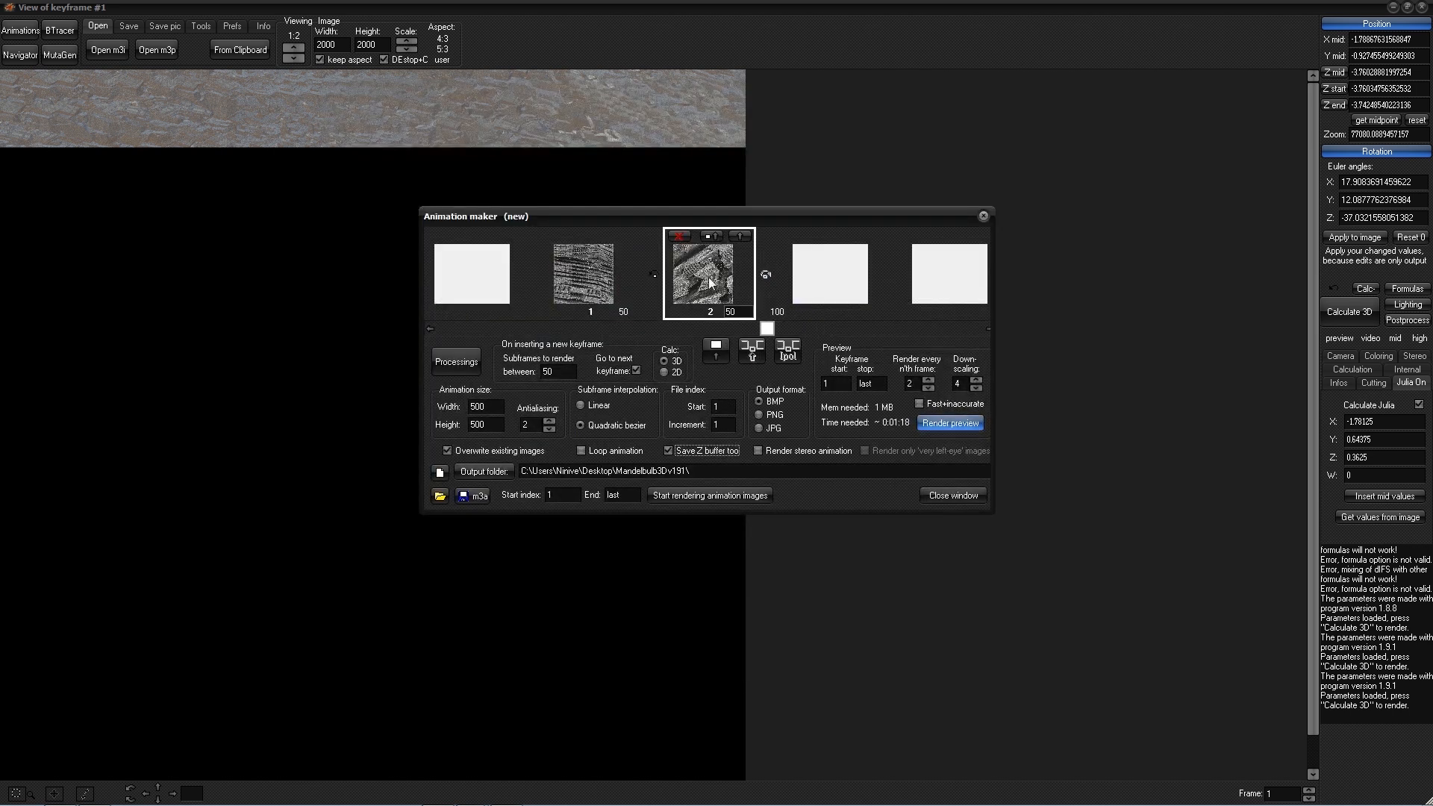
- Load keyframe 2 from the Animation maker into the main window
left_click(716, 237)
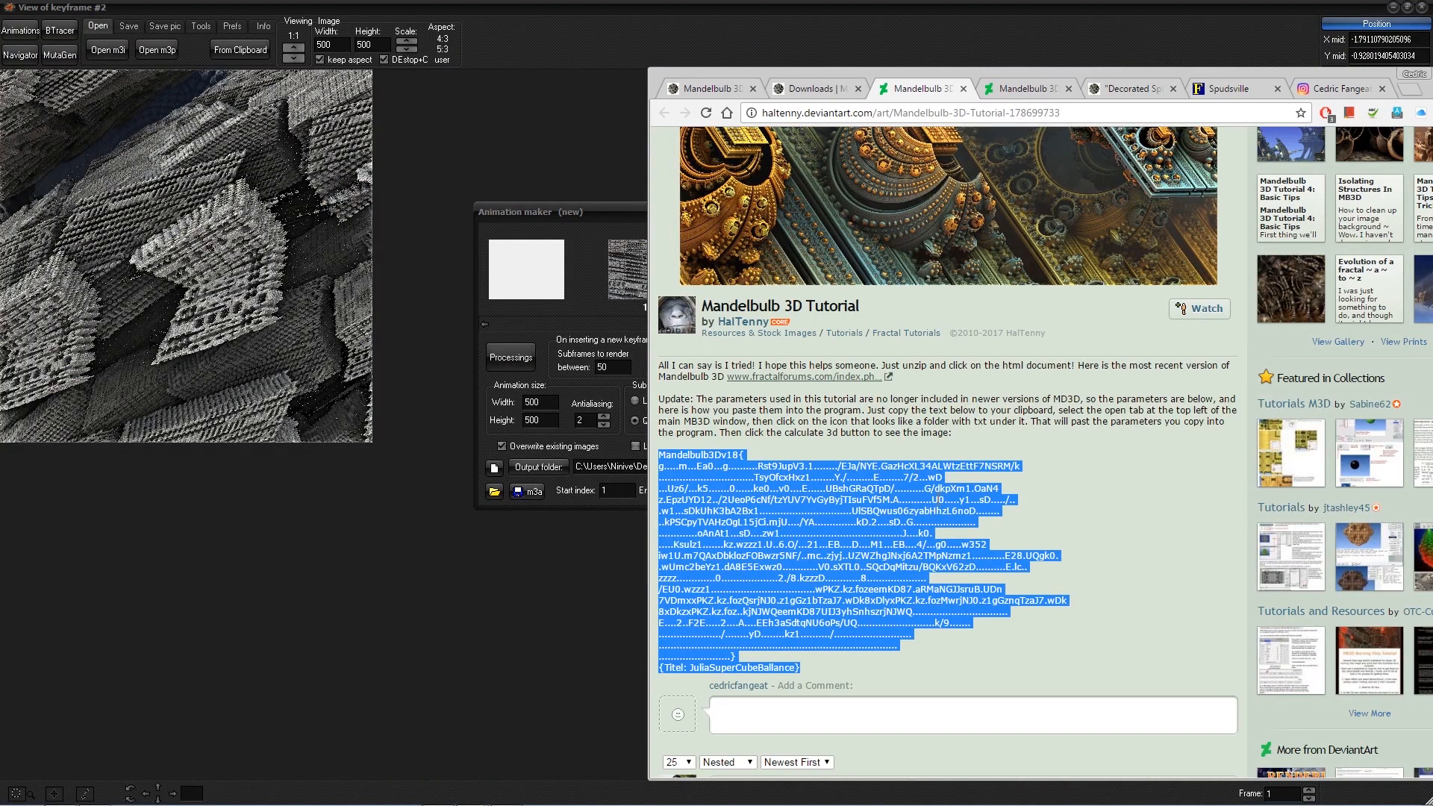
- Copy the JuliaSuperCubeBallance parameters from the Mandelbulb 3D Tutorial web page, load them from the clipboard in Mandelbulb 3D and calculate the image
left_click(739, 605)
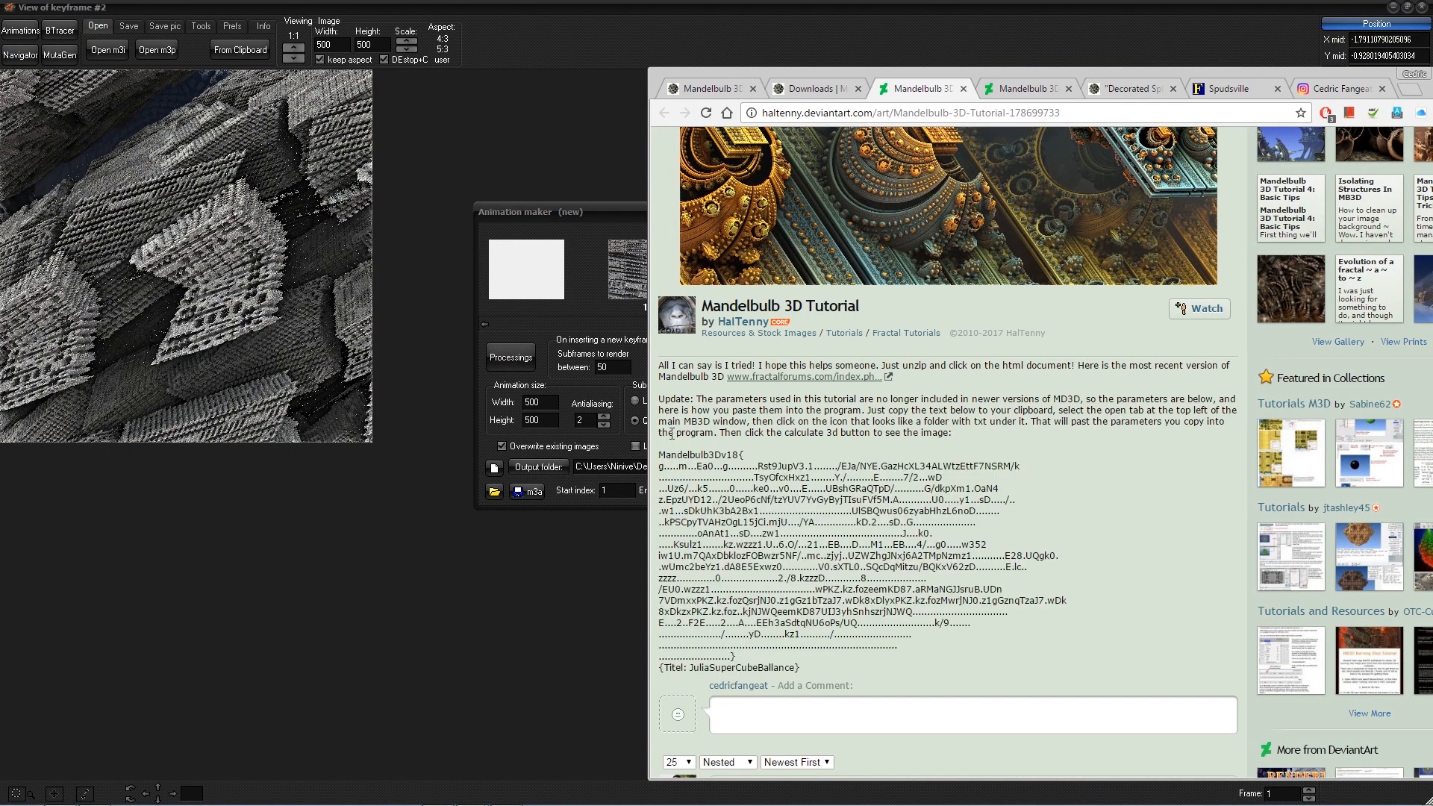
left_click_drag(660, 454, 812, 668)
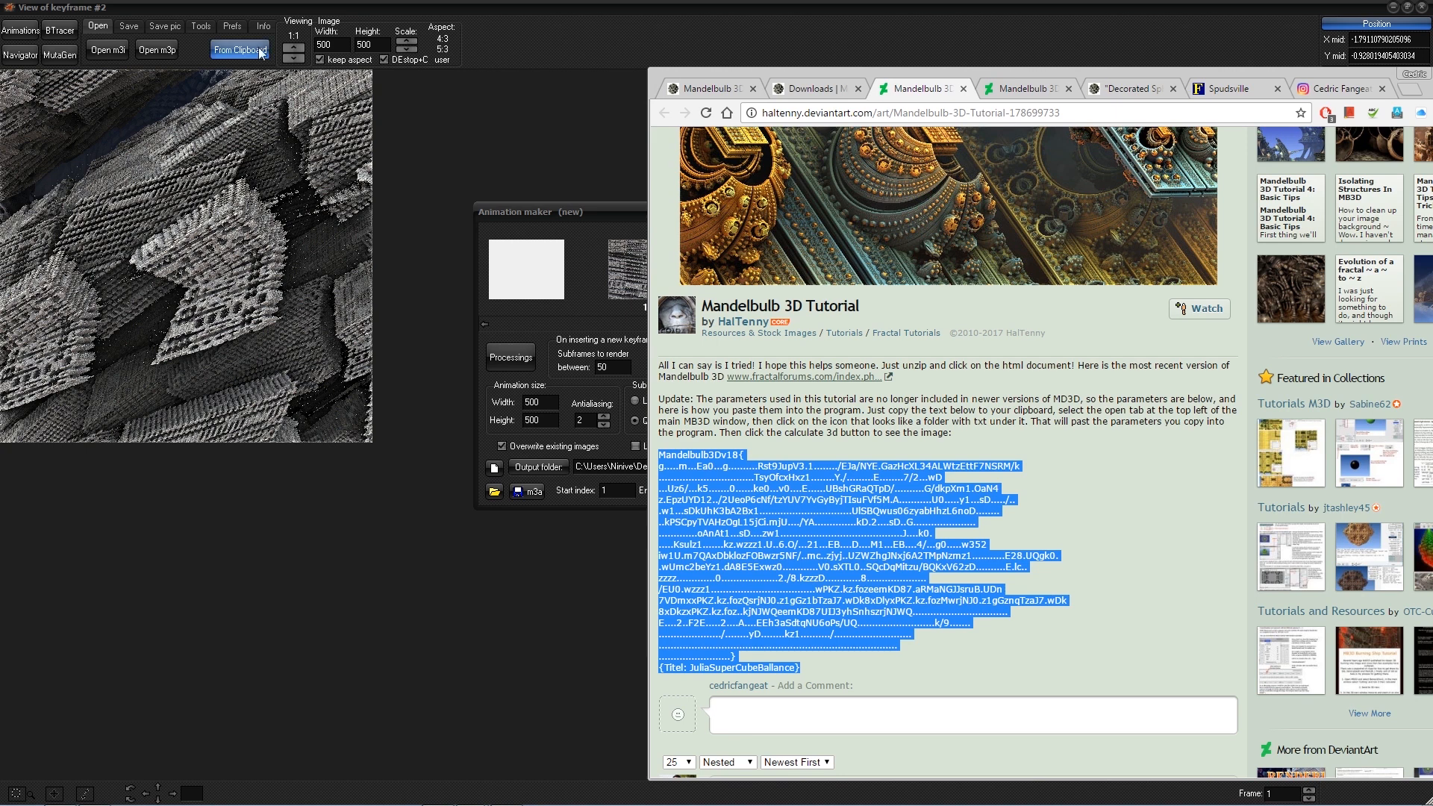
left_click(259, 51)
left_click(1359, 317)
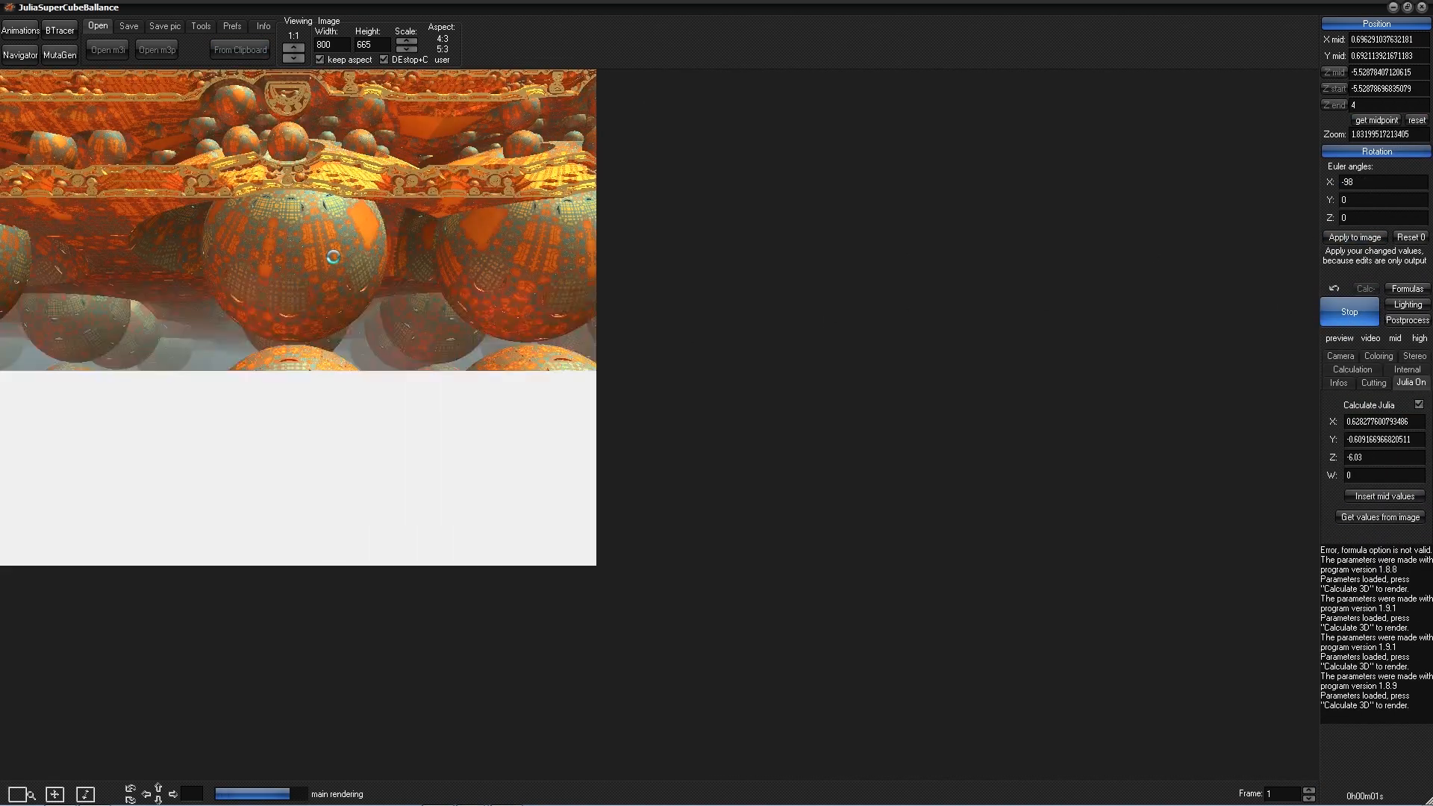
- Switch to the browser to look at the tutorial page's header artwork and return to Mandelbulb 3D
key("alt+Tab")
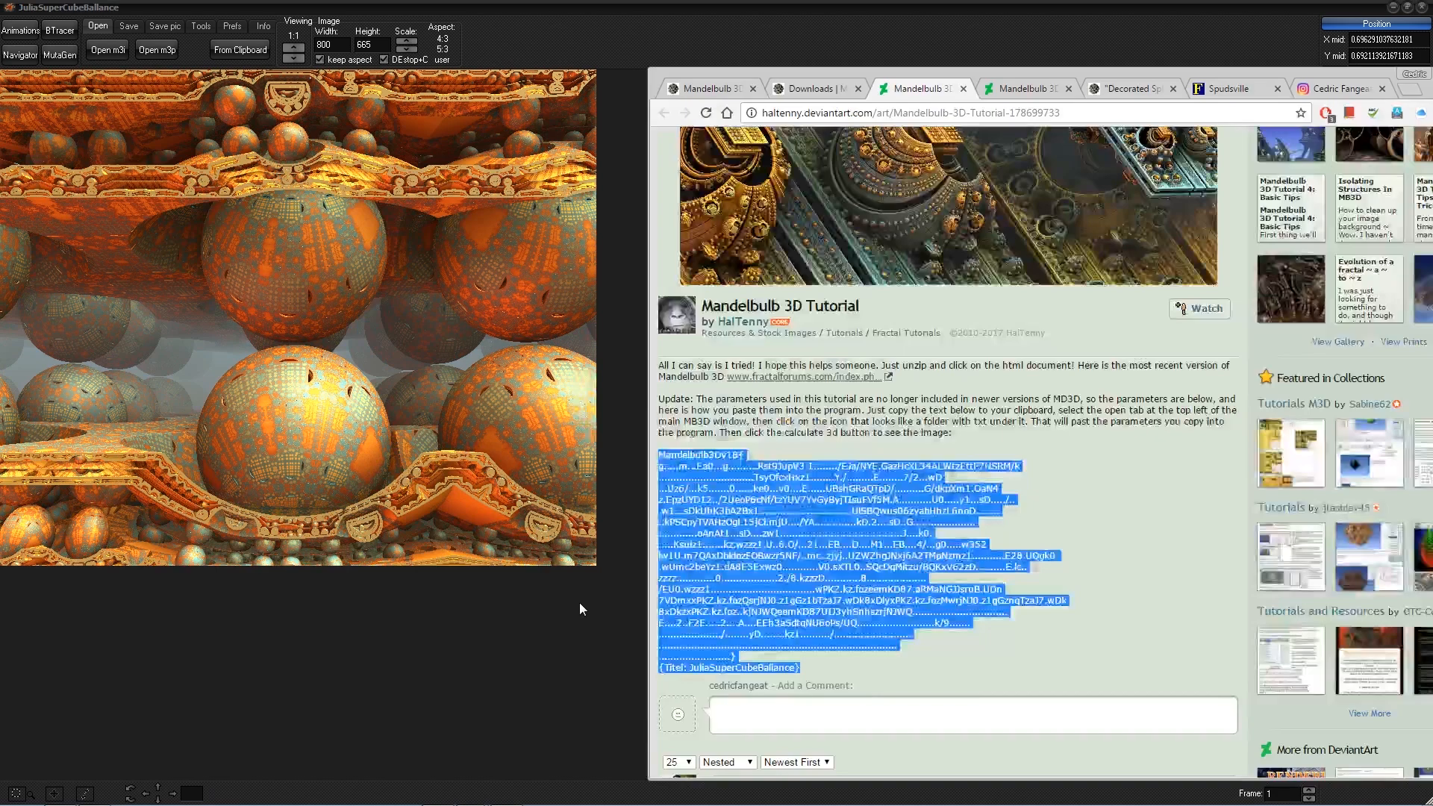
scroll(923, 312, "up", 3)
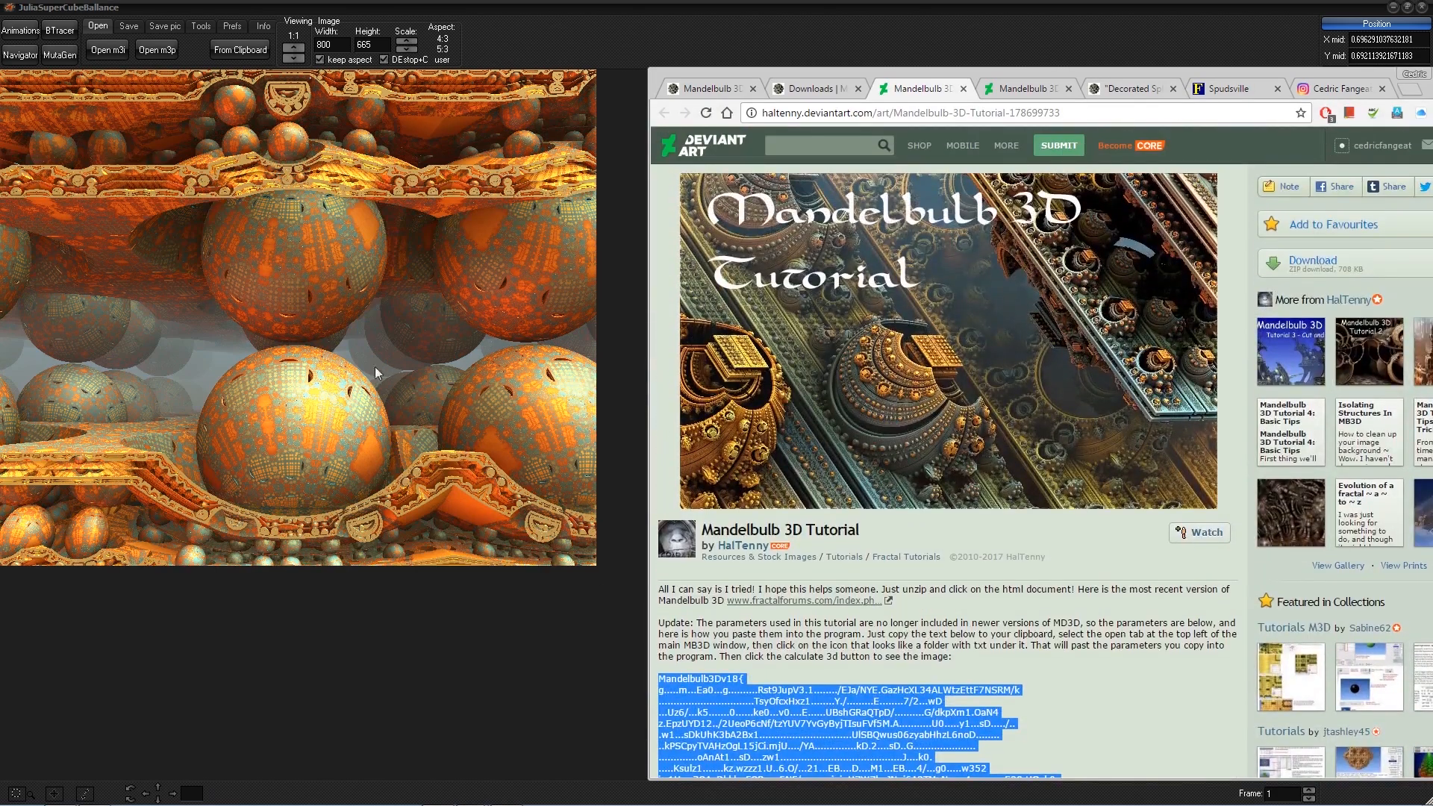
left_click(298, 362)
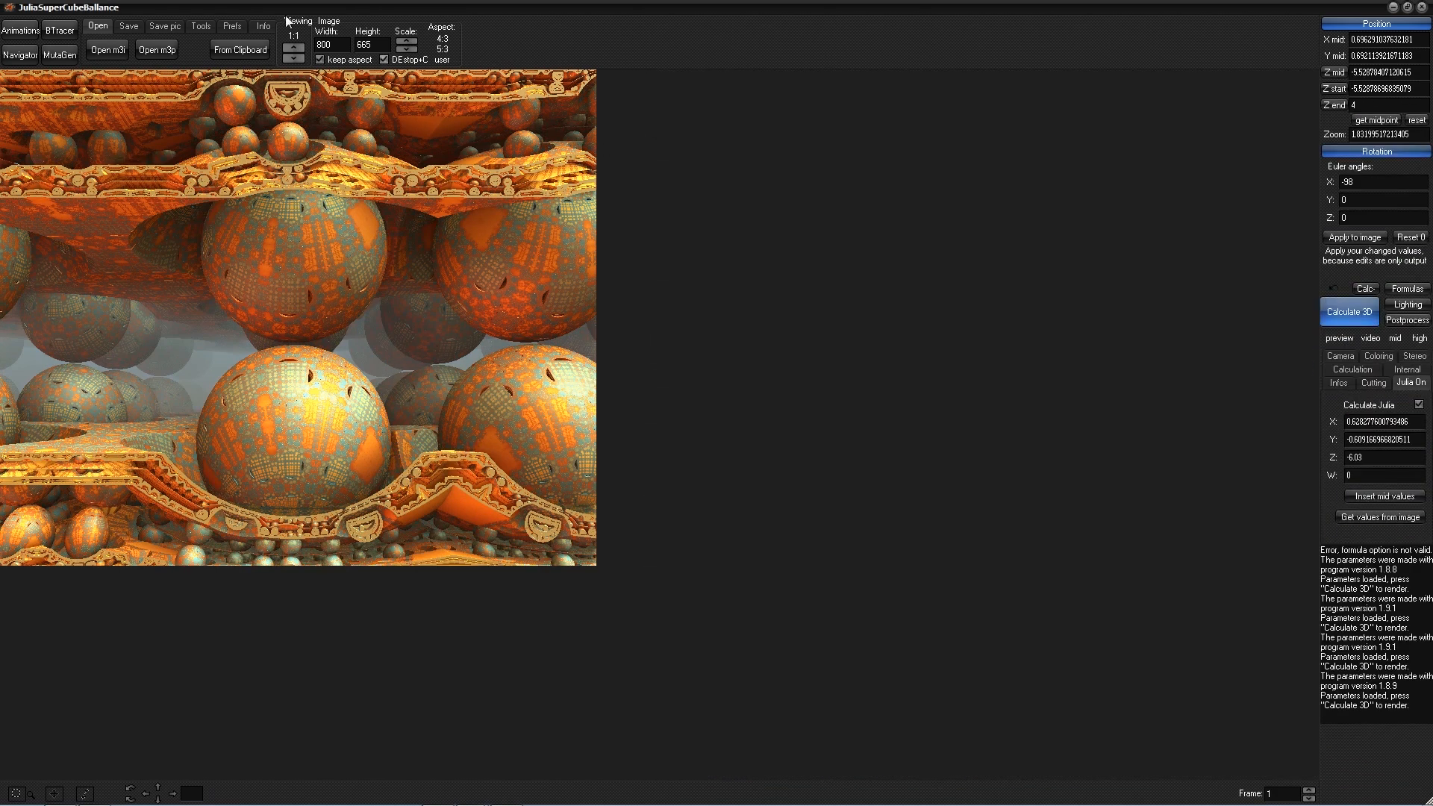
- Generate mutations of the loaded fractal in MutaGen and render Mutation 2.2 in the main editor
left_click(60, 55)
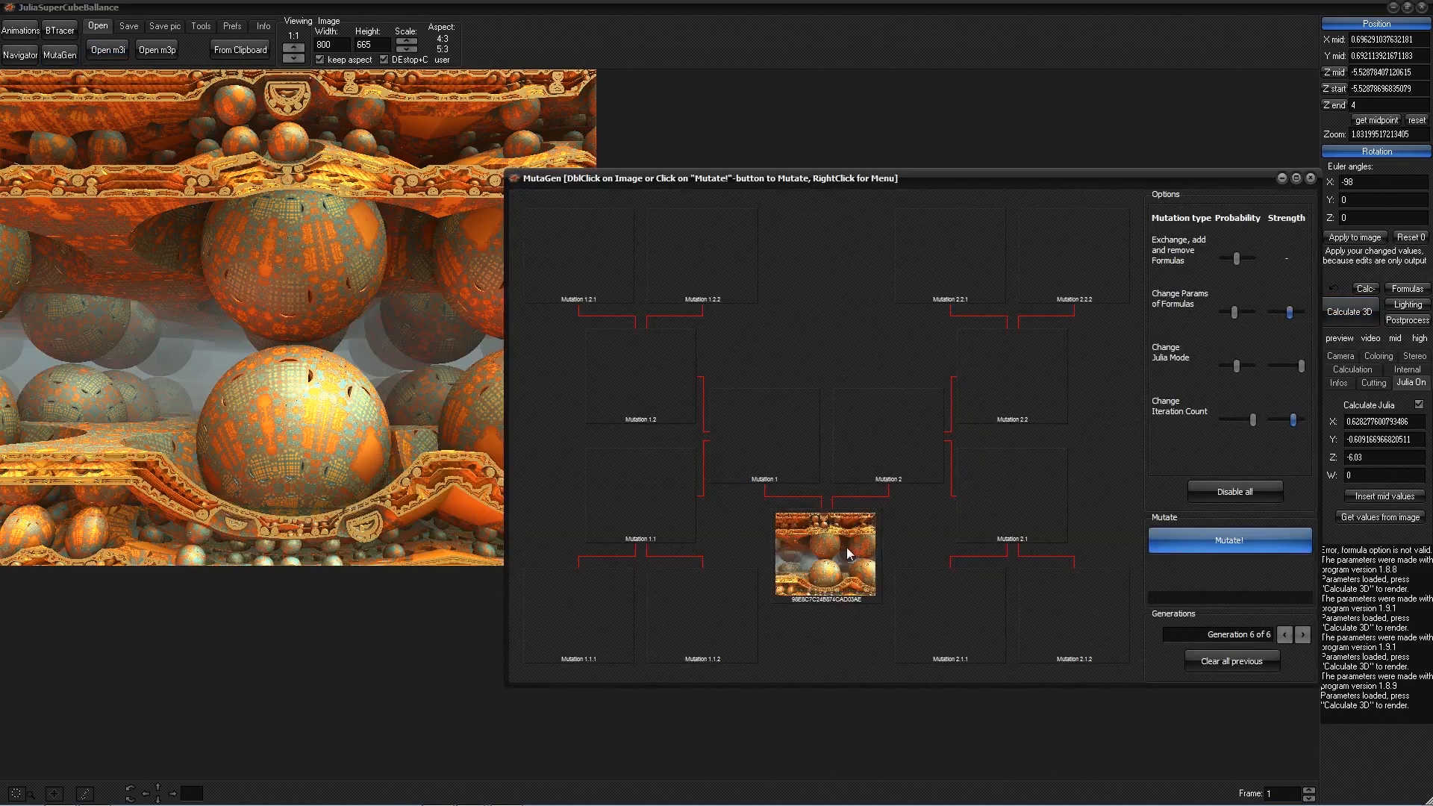
left_click(1181, 534)
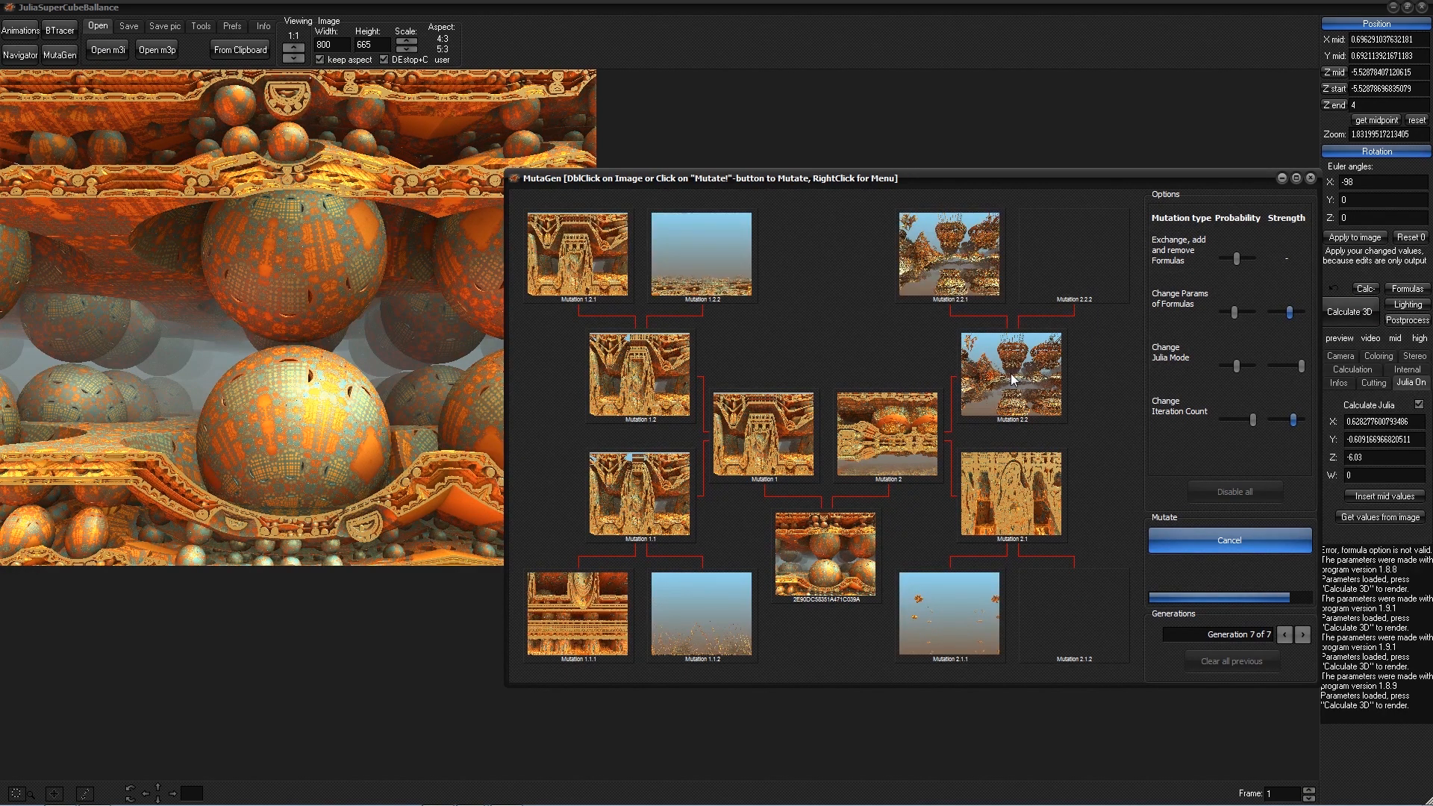
right_click(1011, 374)
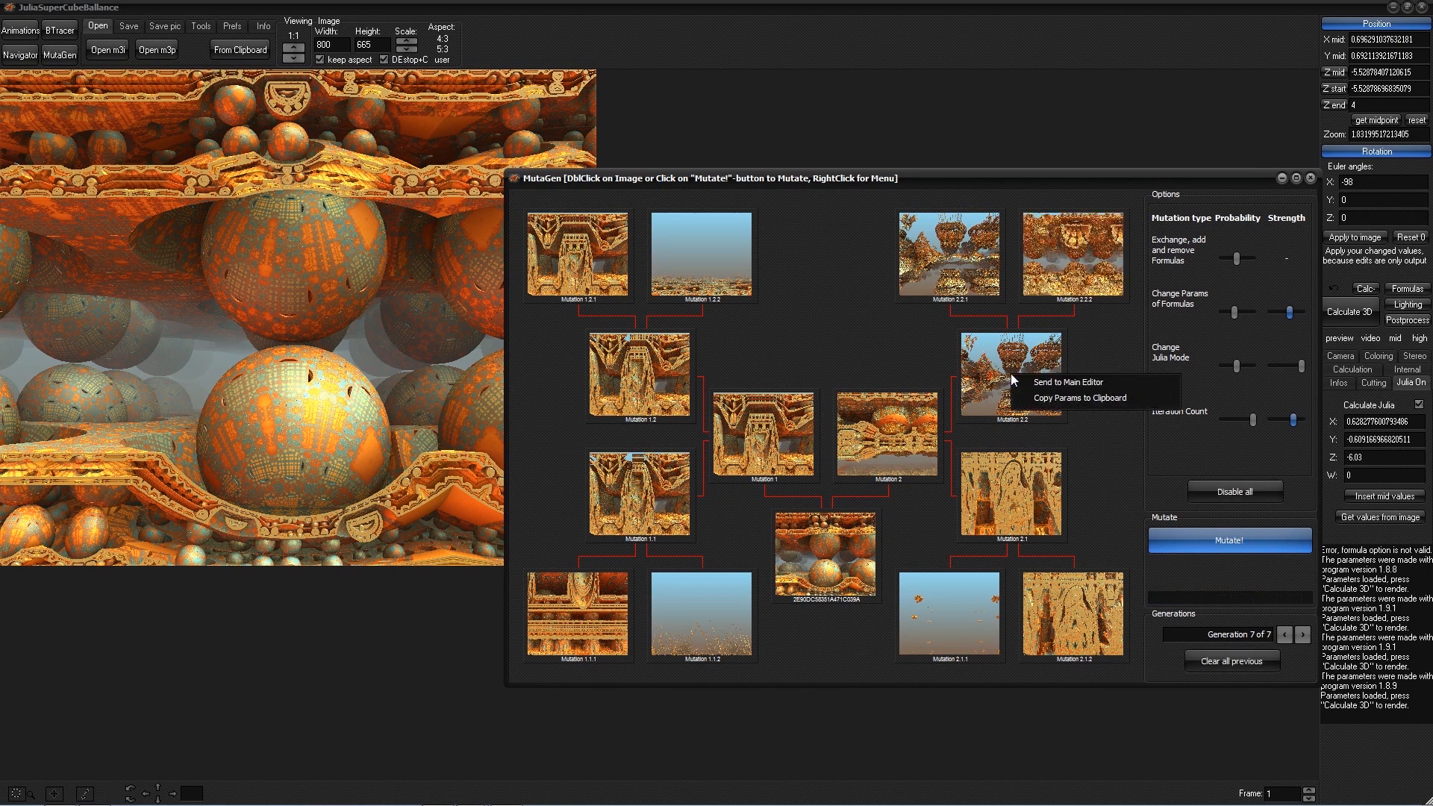
left_click(1061, 383)
left_click(1350, 311)
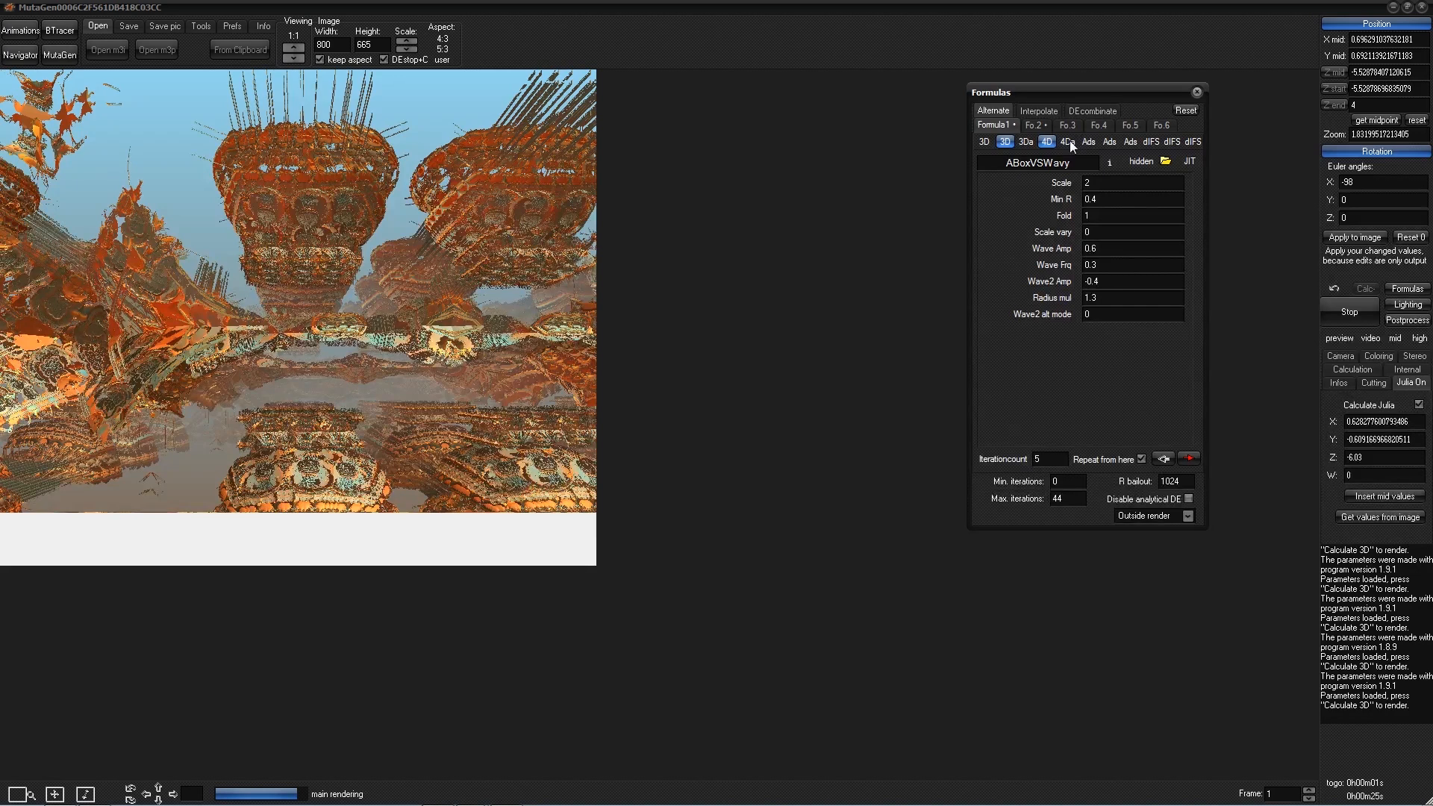
left_click(1069, 140)
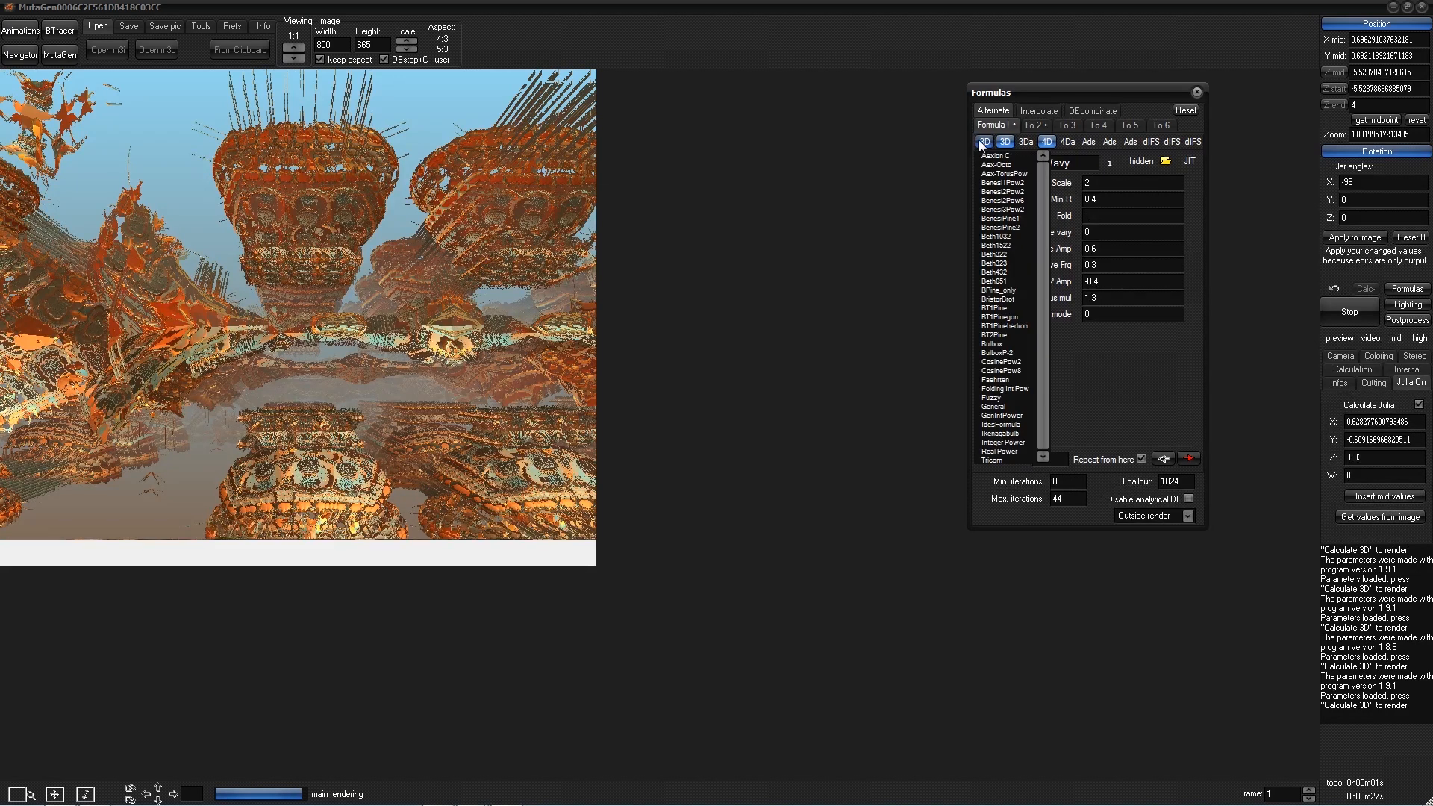
- Try several lighting presets on the mutated fractal and apply the metallic preset
left_click(1408, 305)
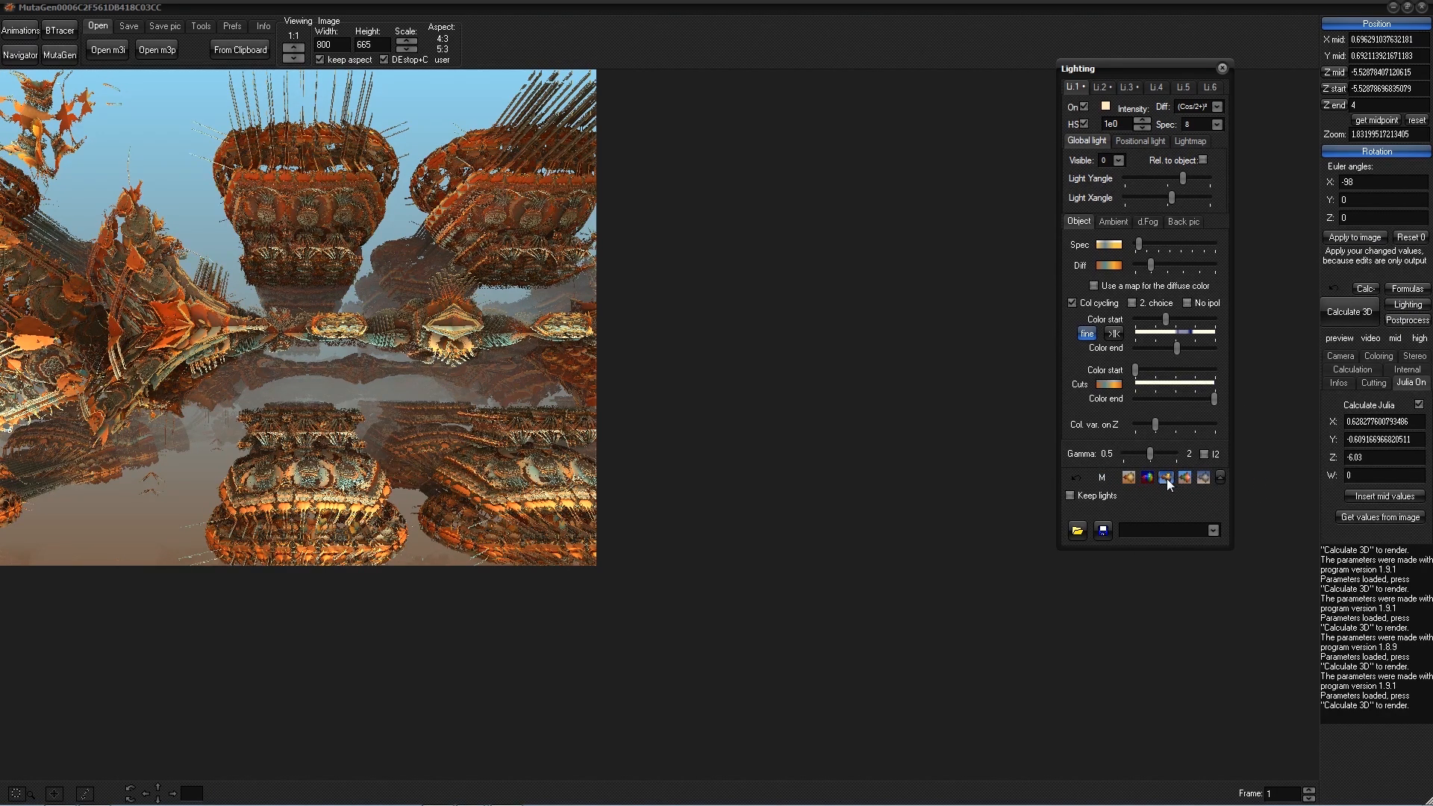
left_click(1133, 477)
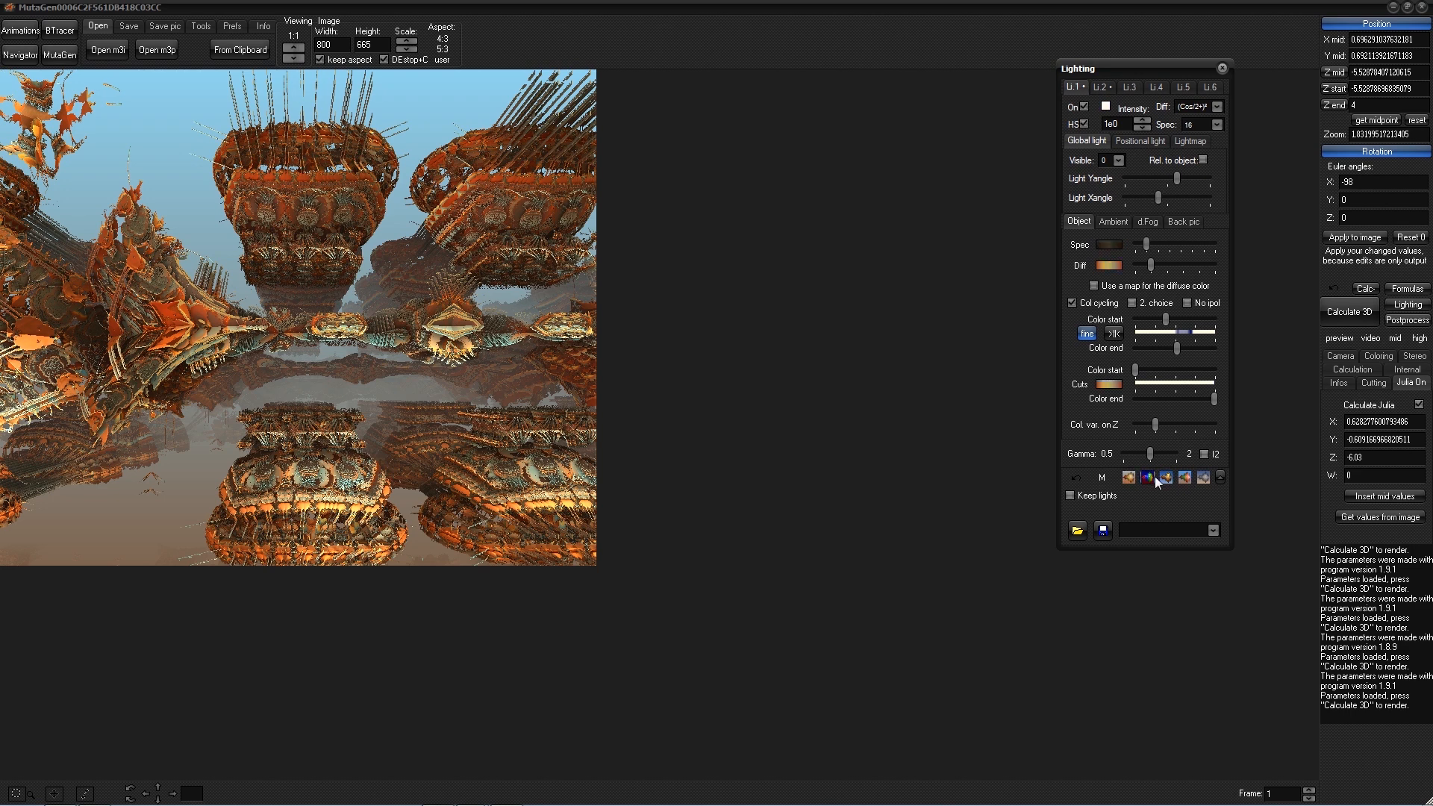
left_click(1151, 481)
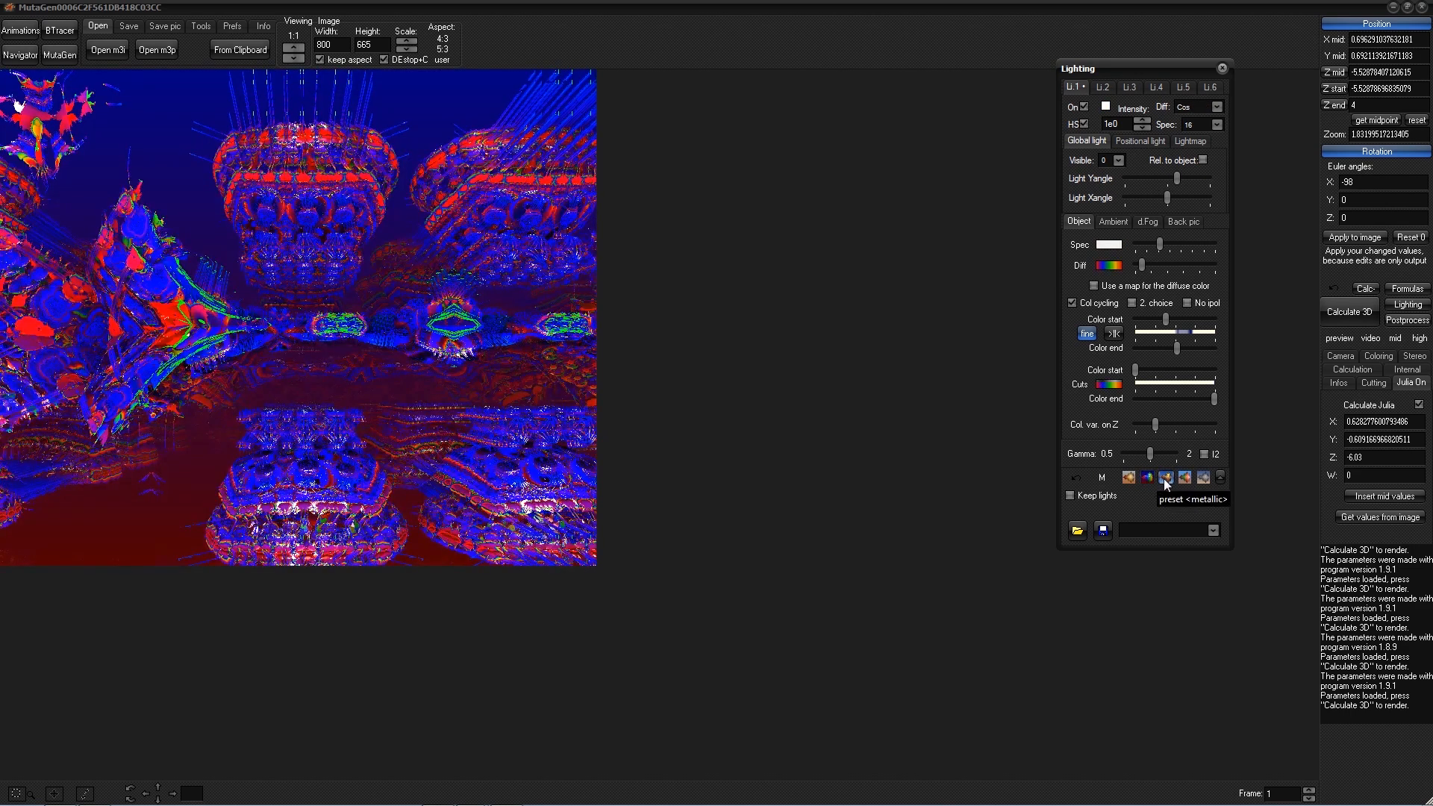
left_click(1165, 478)
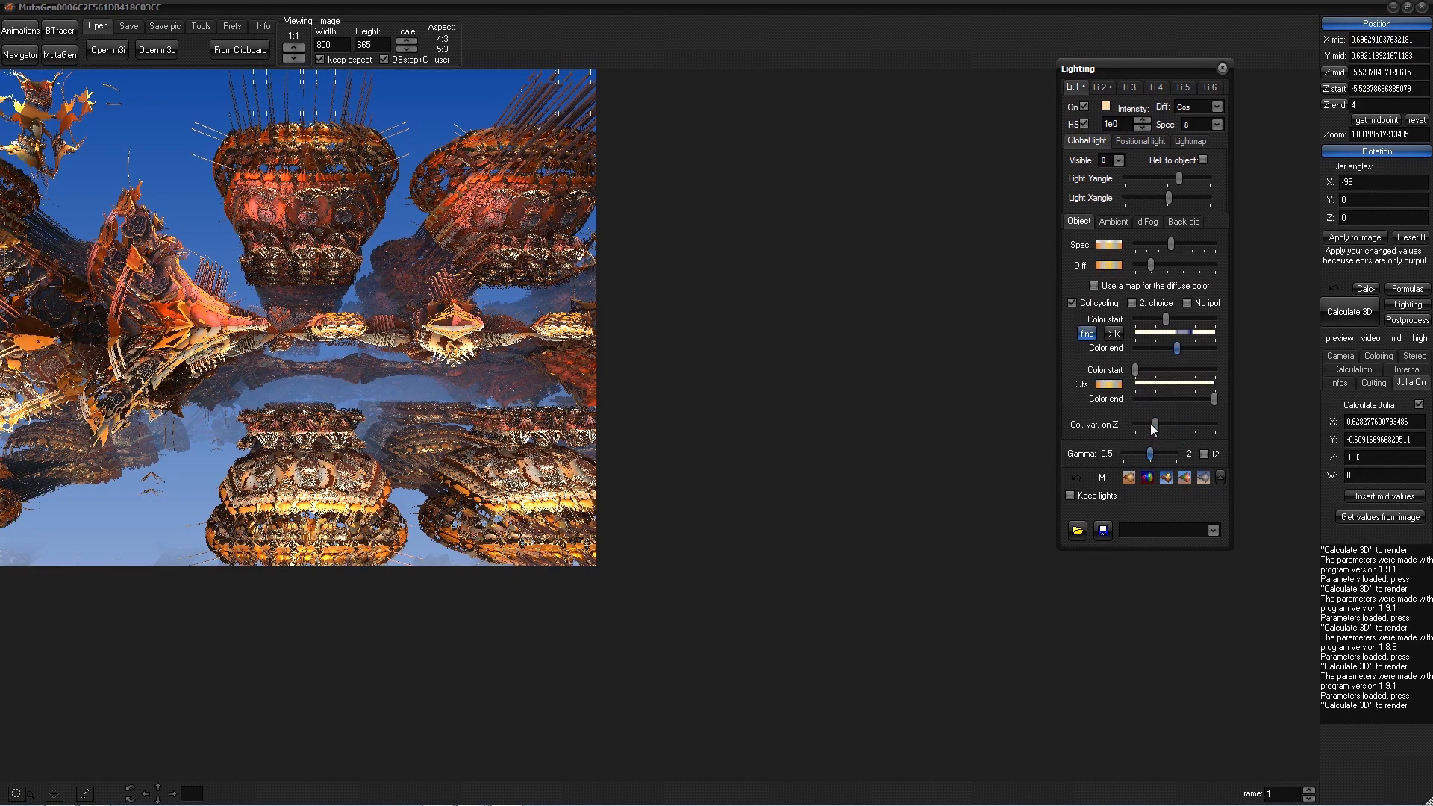
- Try the positional and lightmap types for light 1, return it to Global light and adjust its Y angle
left_click(1113, 222)
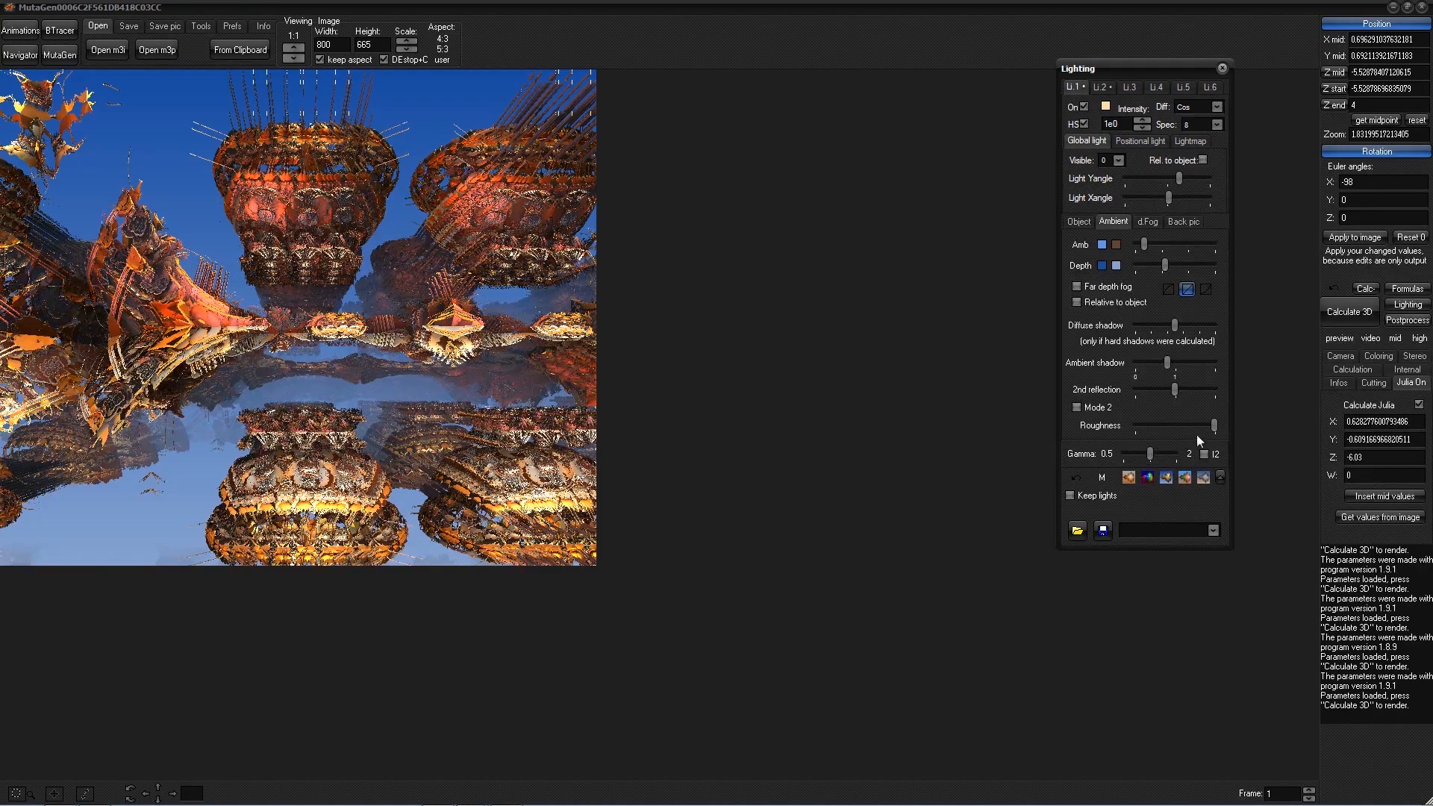
mouse_move(1215, 426)
left_mouse_down()
mouse_move(1190, 428)
mouse_move(1217, 429)
left_mouse_up()
left_click(1139, 142)
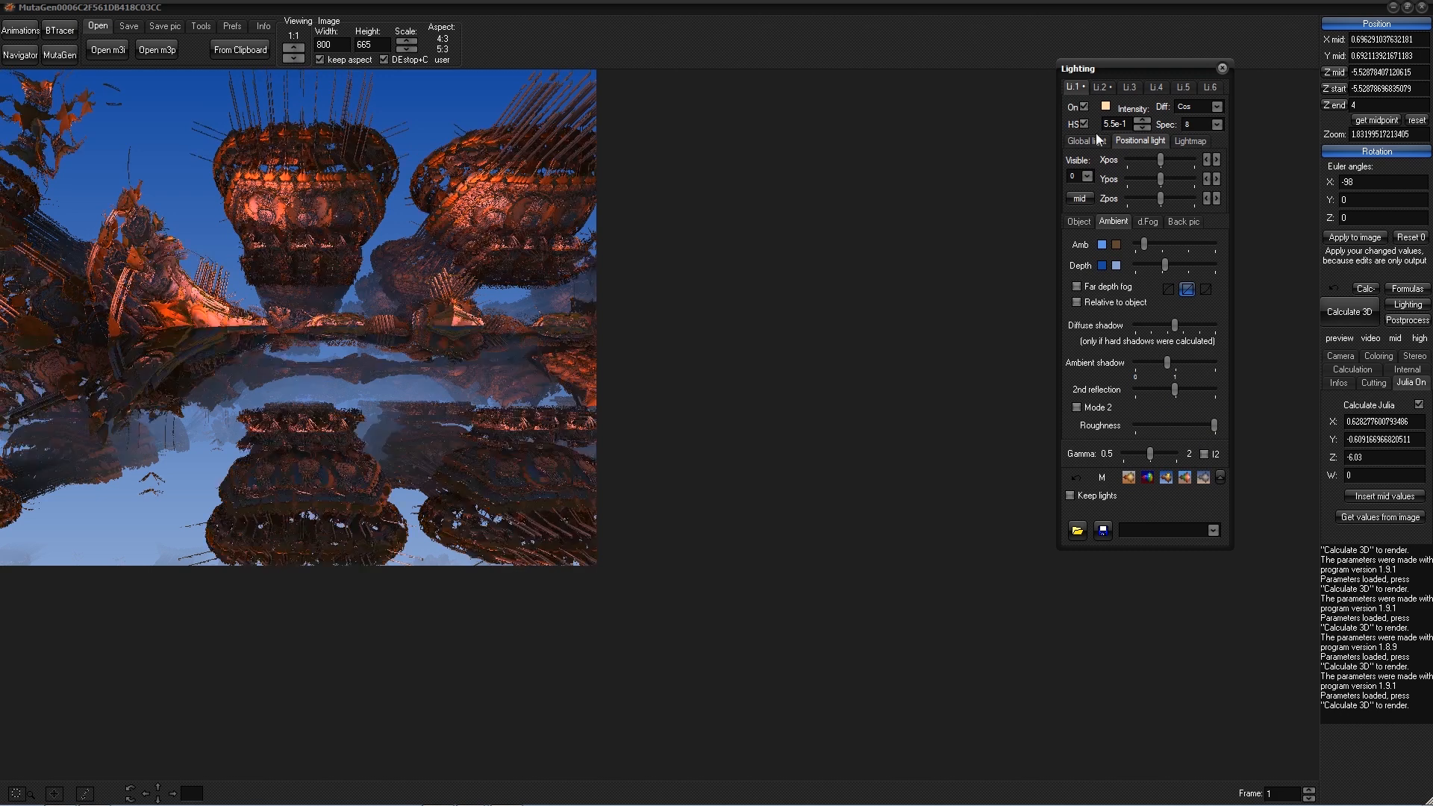
left_click(1189, 140)
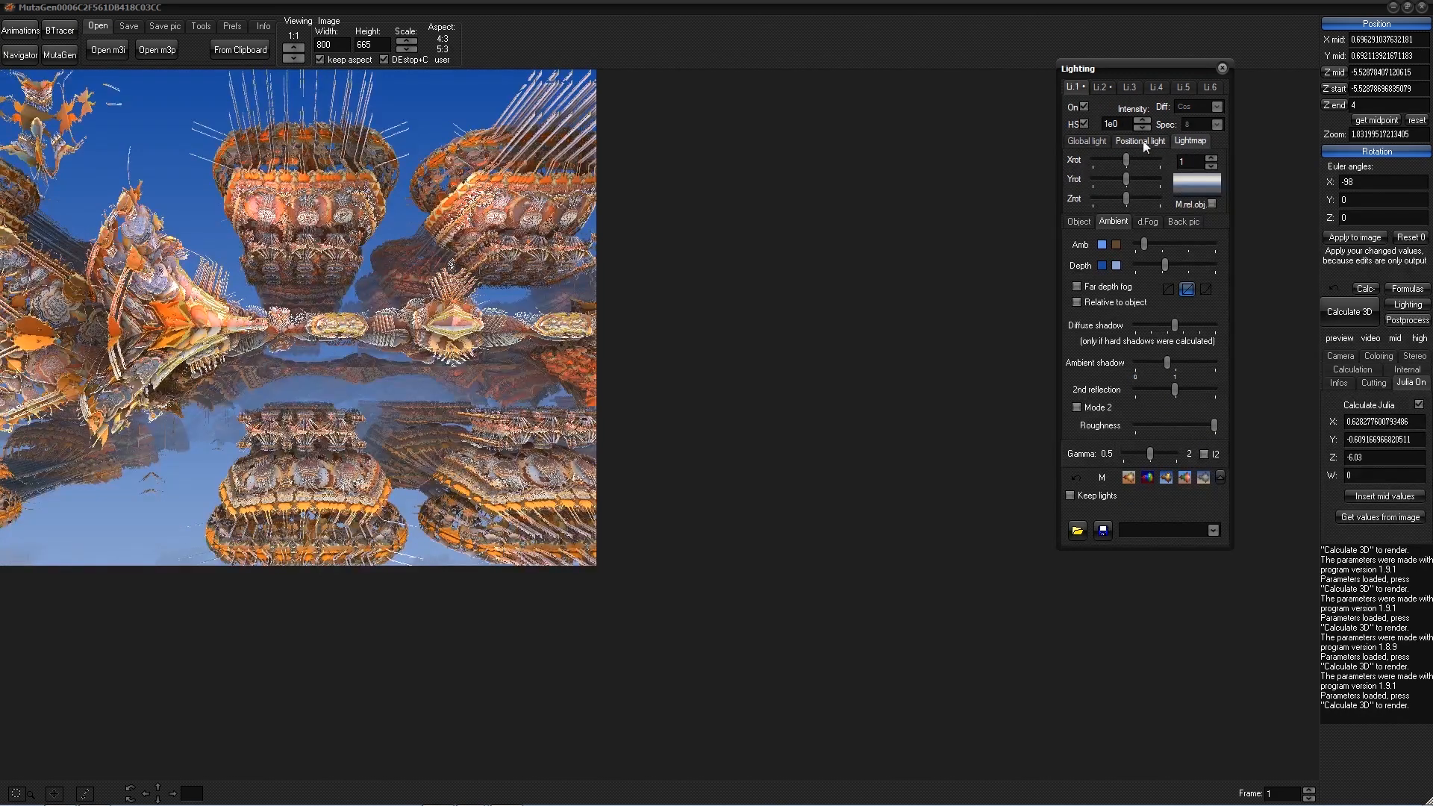
left_click(1139, 142)
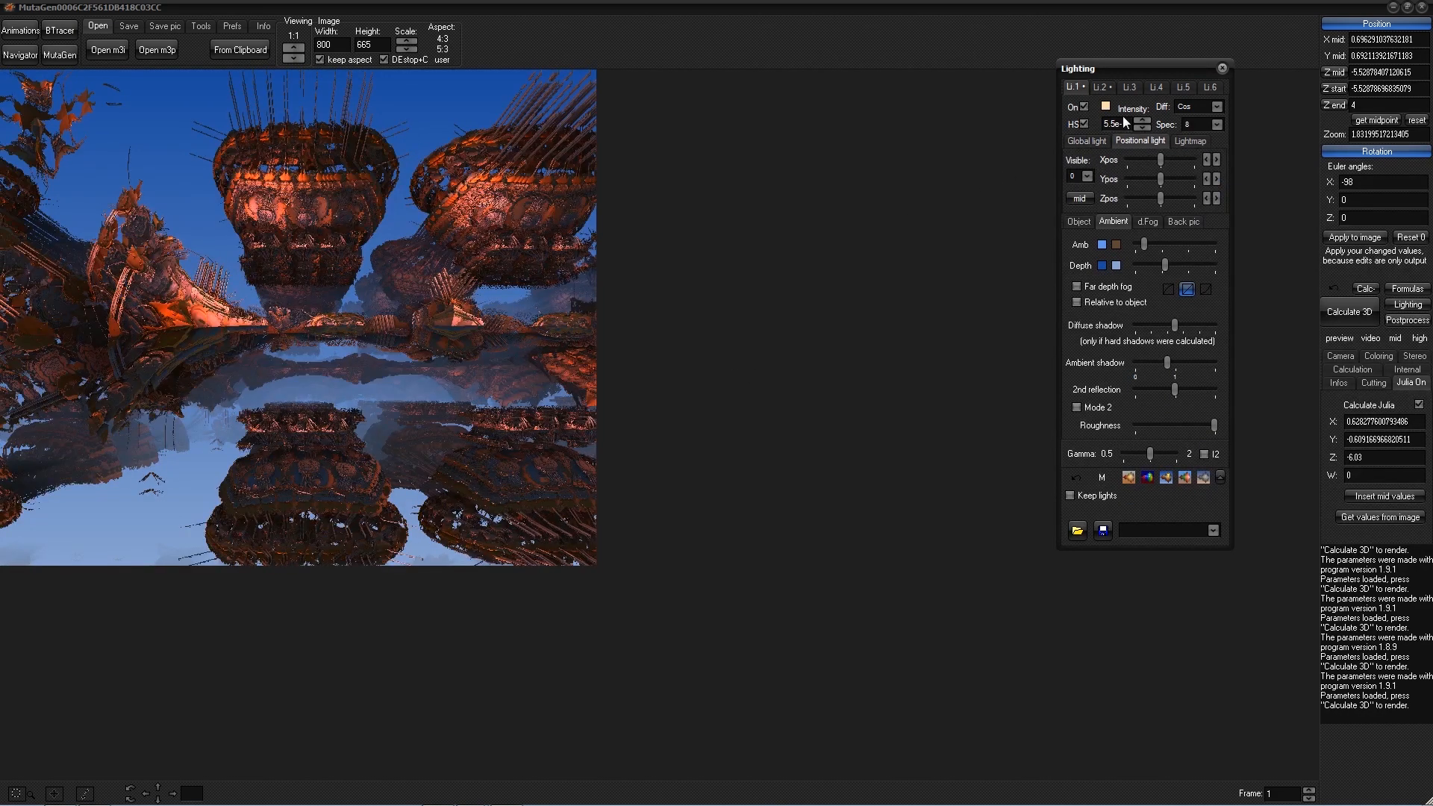
left_click(1086, 141)
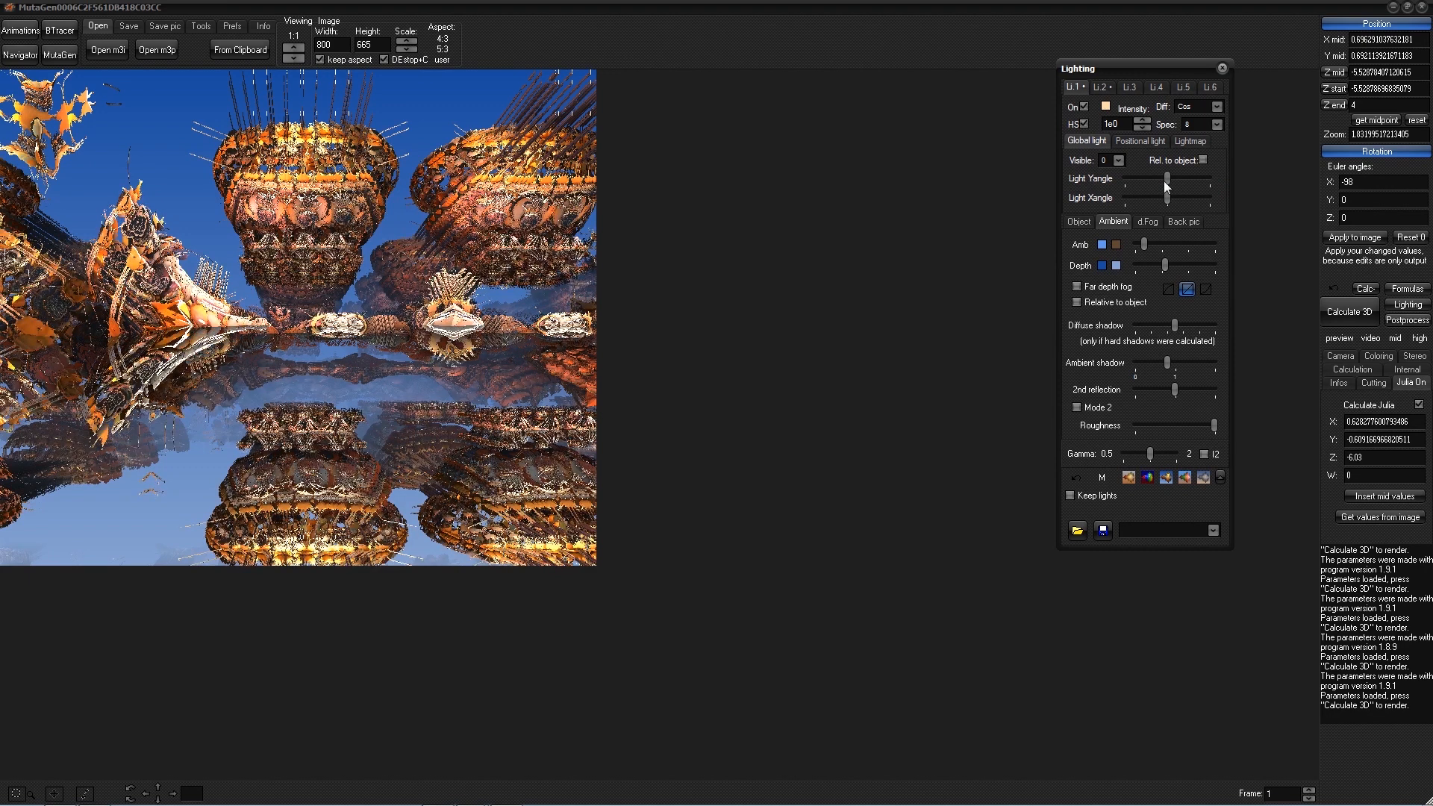
left_click_drag(1166, 179, 1167, 179)
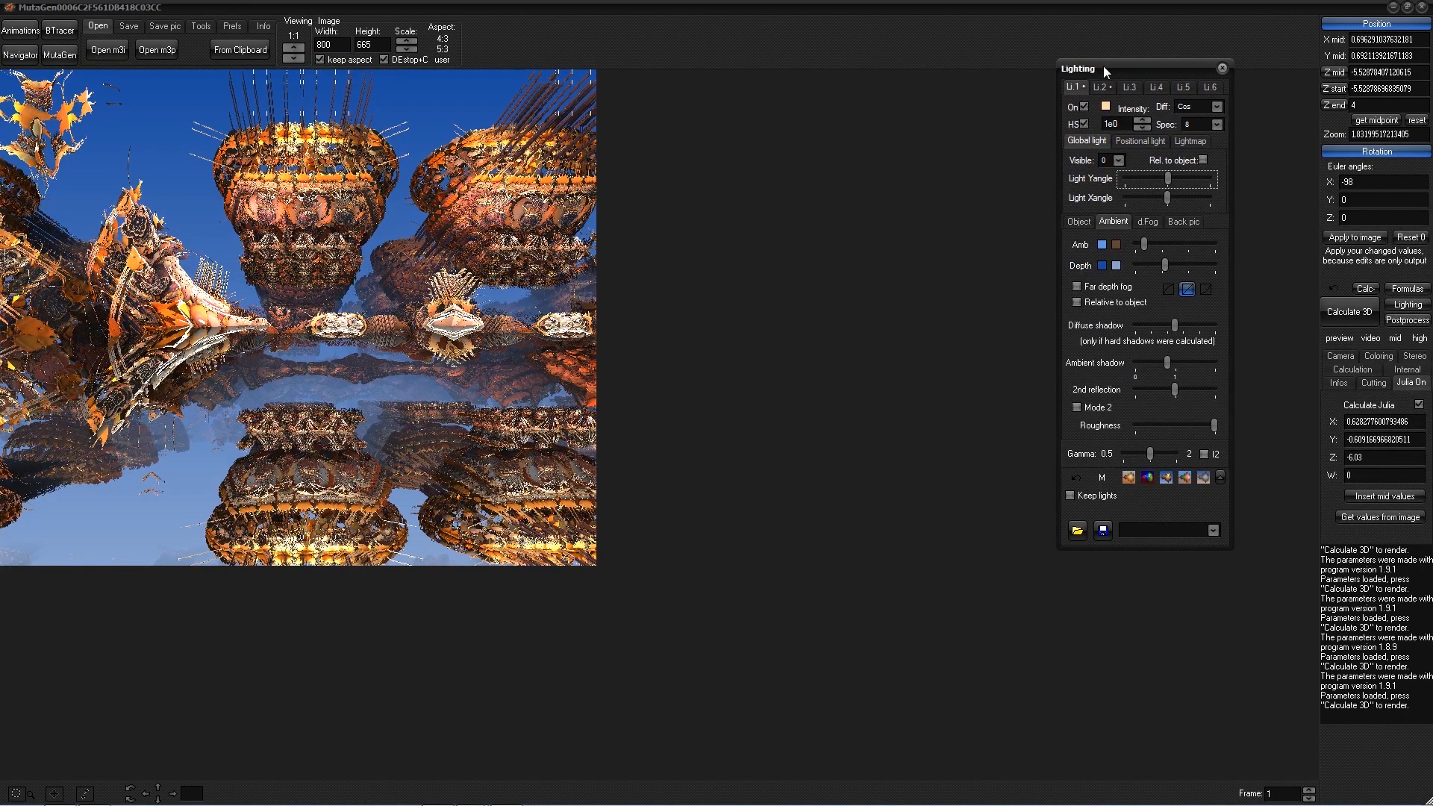
- Review the object and ambient lighting settings, make light 1 relative to the object and recalculate the image in 3D
left_click_drag(1103, 66, 1069, 70)
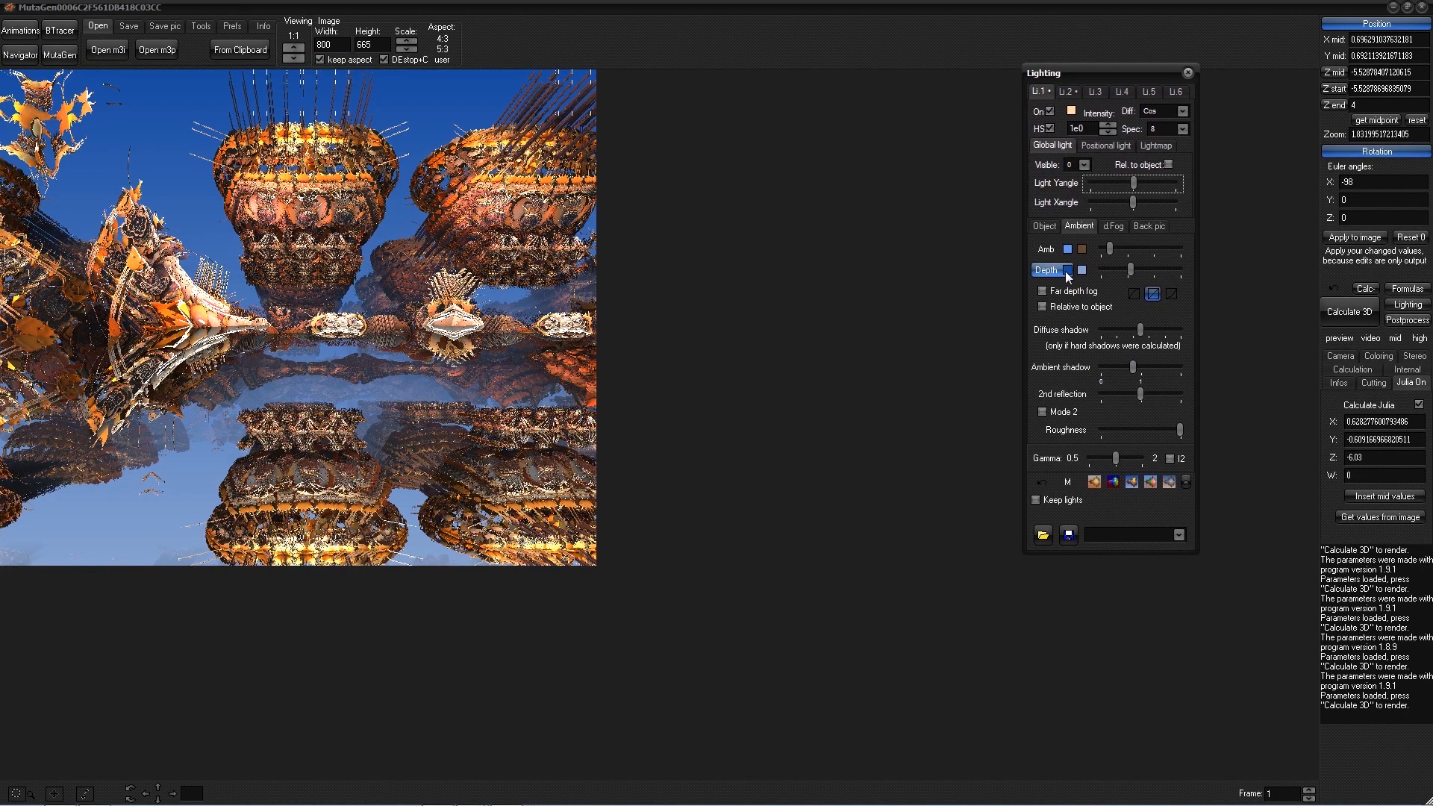
left_click(1045, 226)
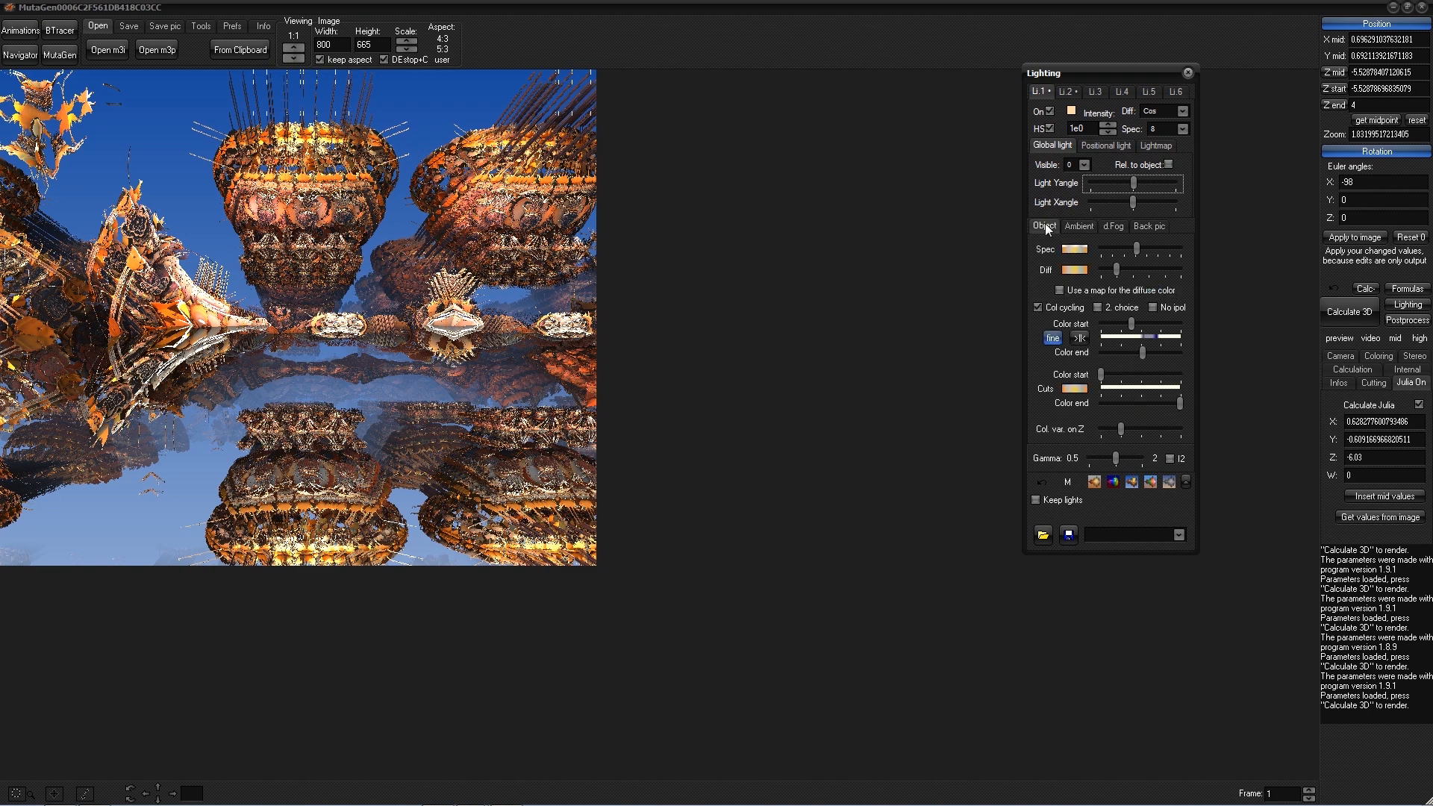
left_click(1080, 224)
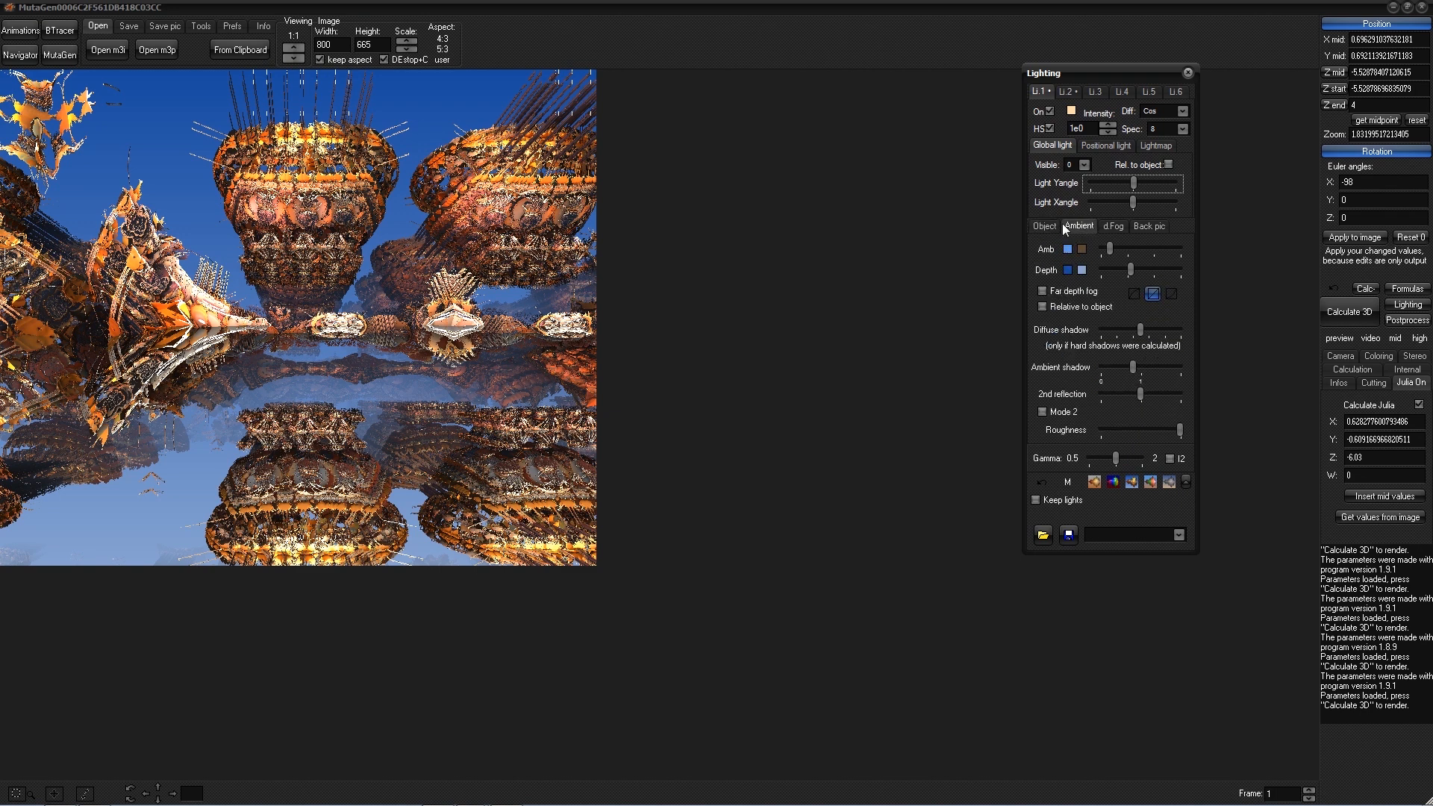
left_click(1051, 223)
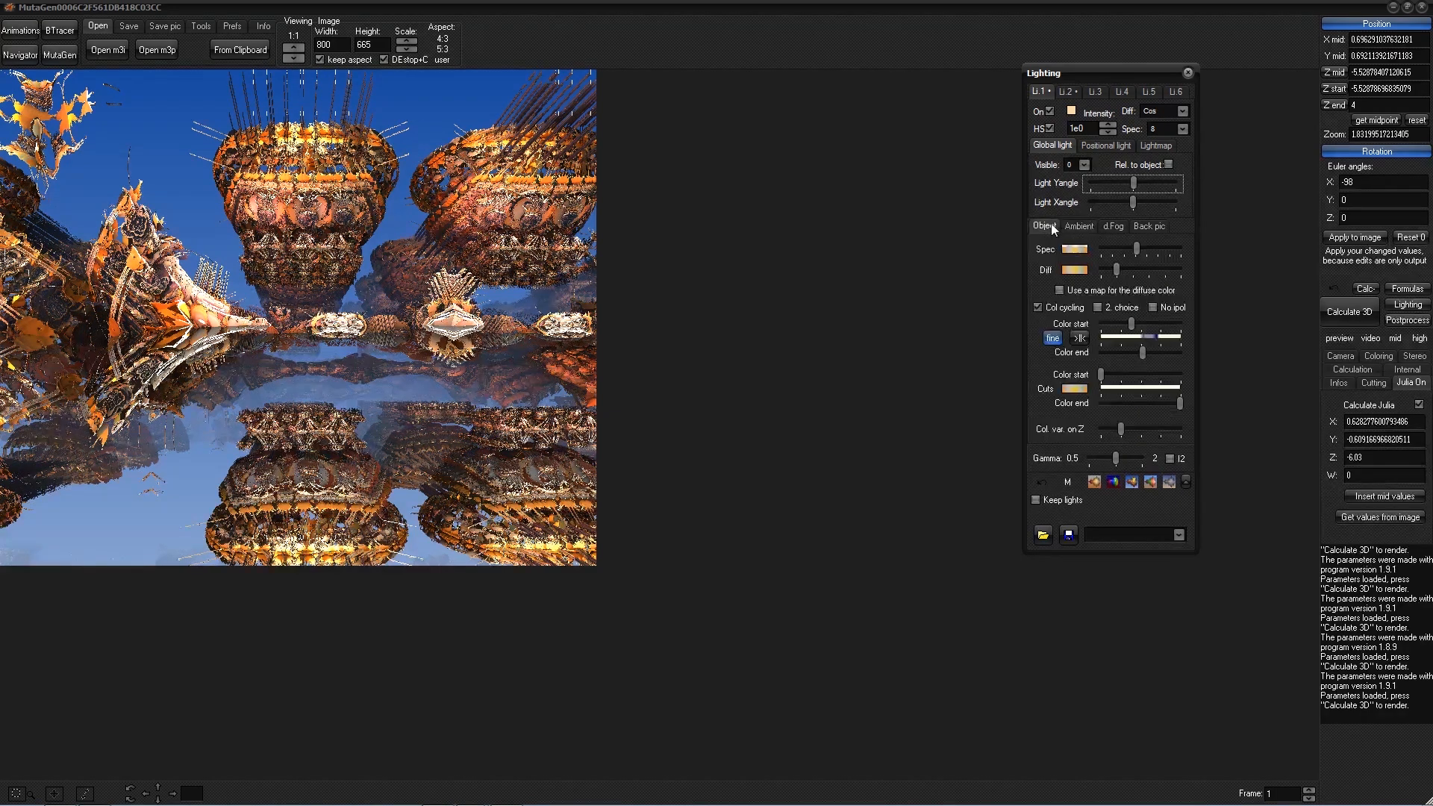
left_click(1169, 165)
left_click(1350, 312)
left_click(1347, 310)
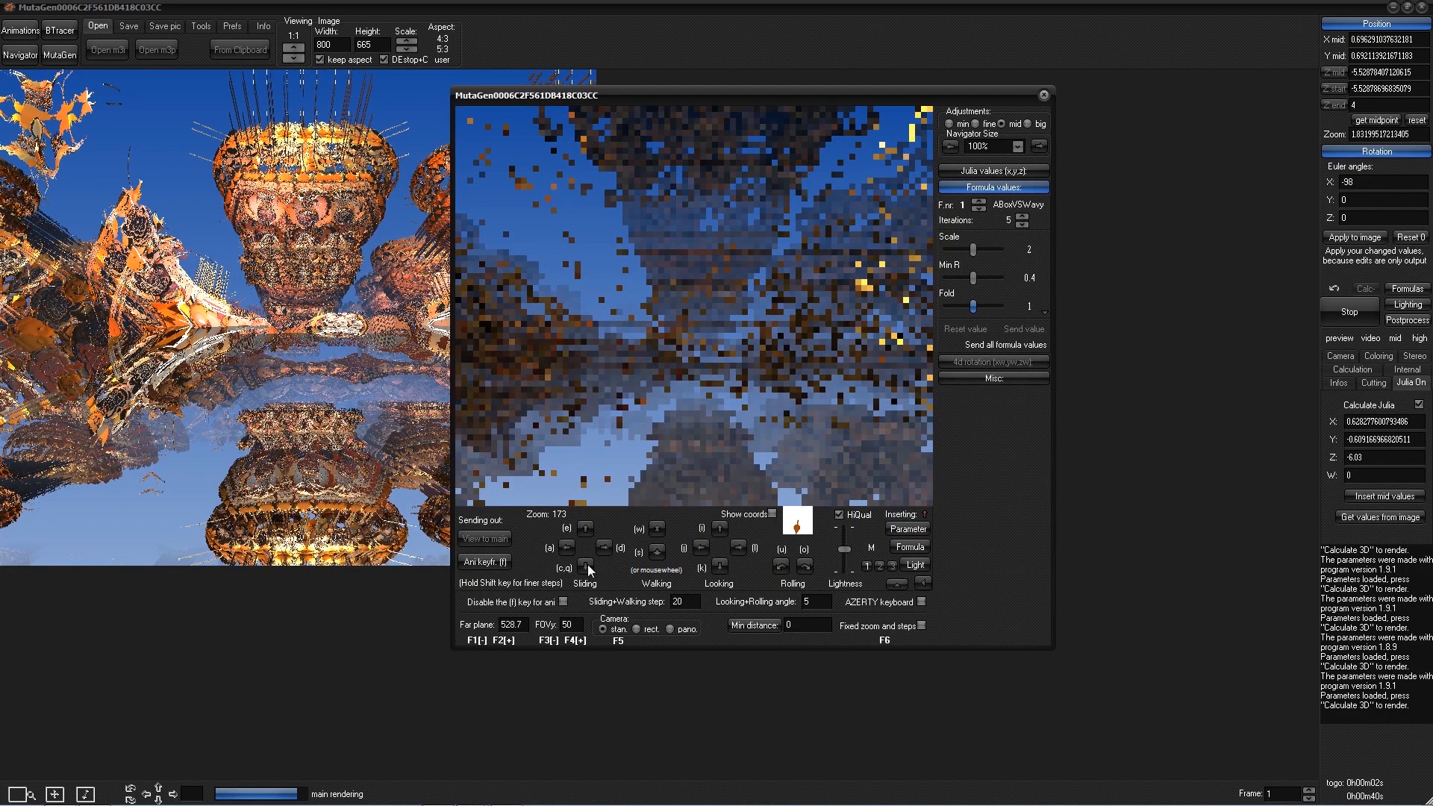
- Slide the Navigator camera upward and set its far plane to 700
left_click(586, 529)
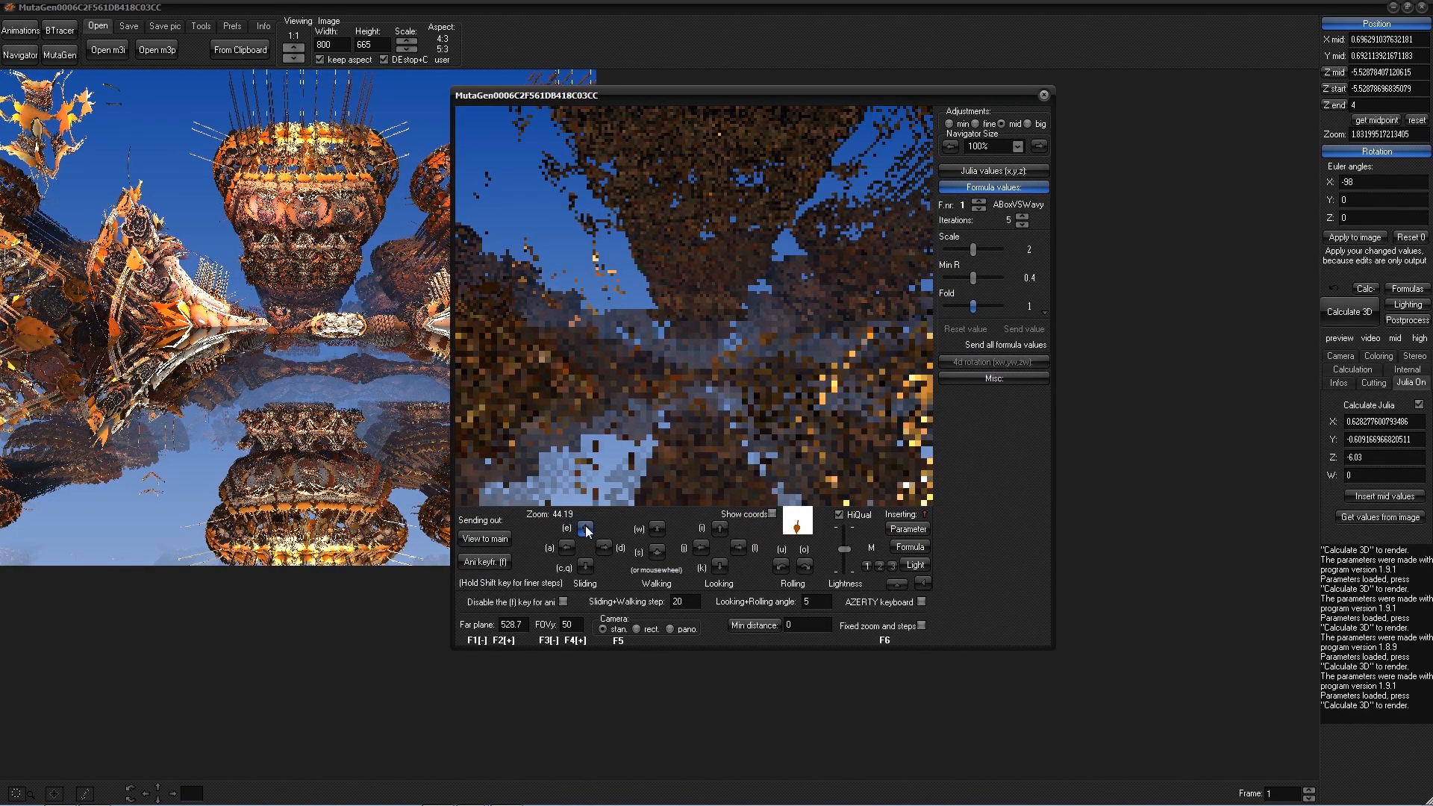
double_click(512, 625)
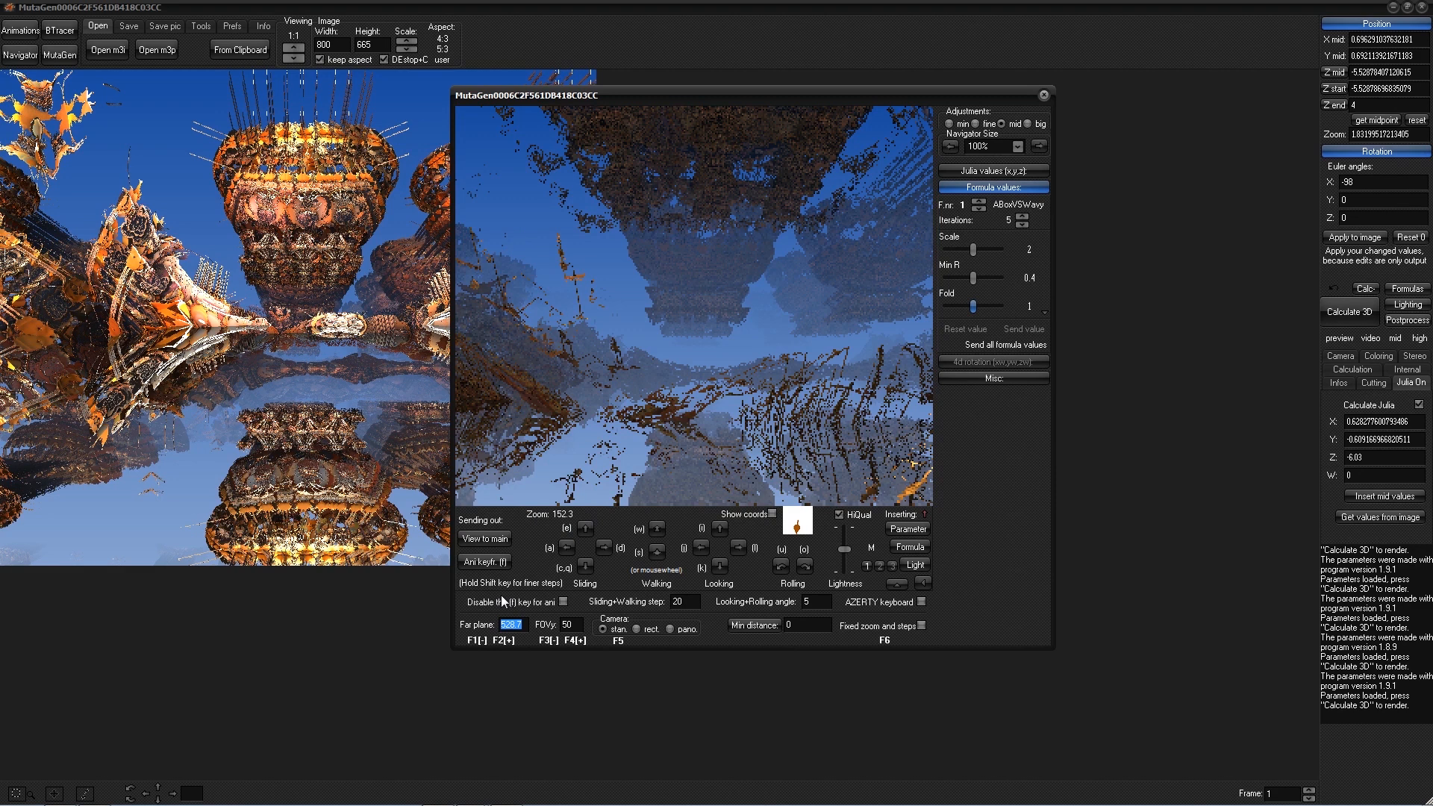
type("700")
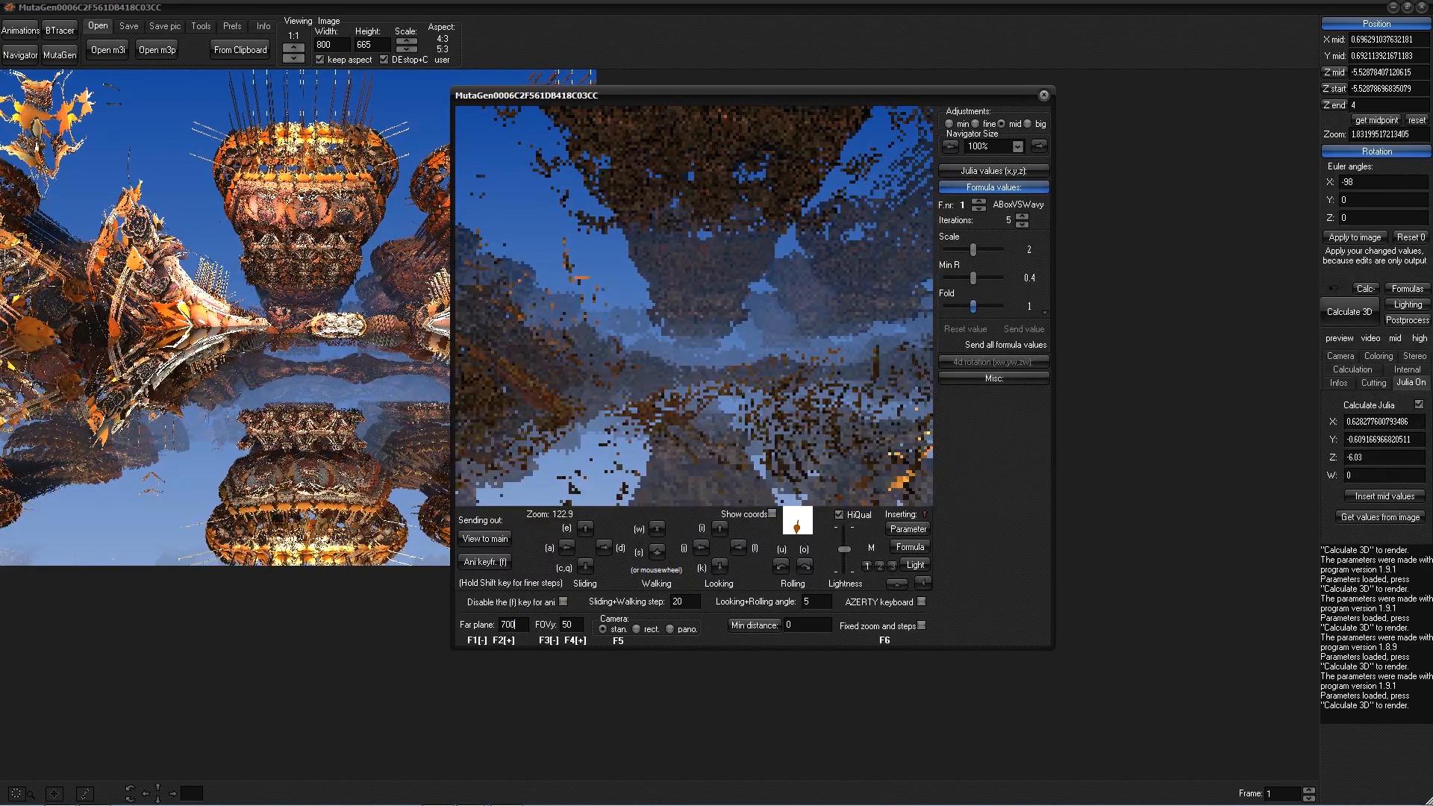
- Roll the Navigator camera and turn its view to the right
type("o")
left_click(739, 548)
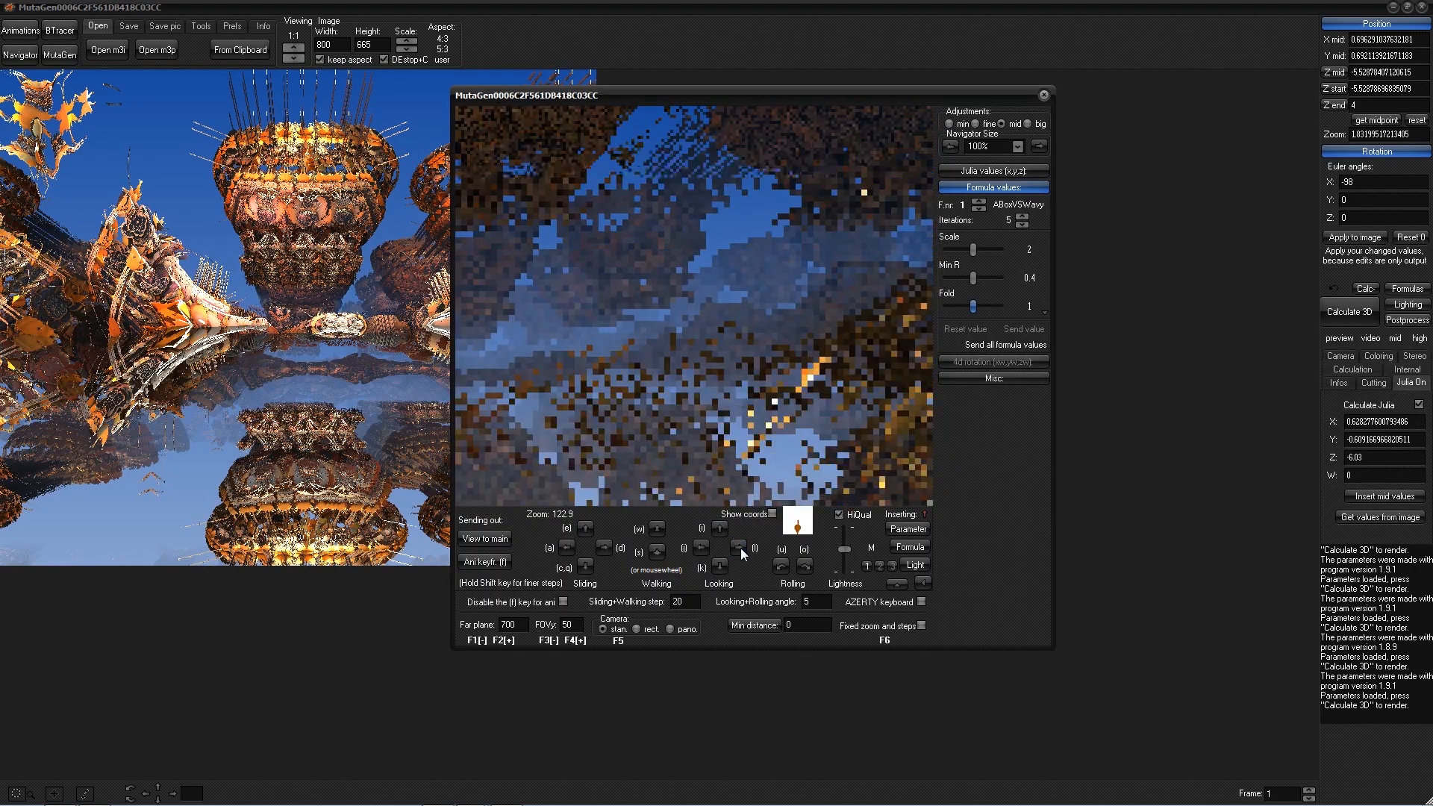
left_click(740, 549)
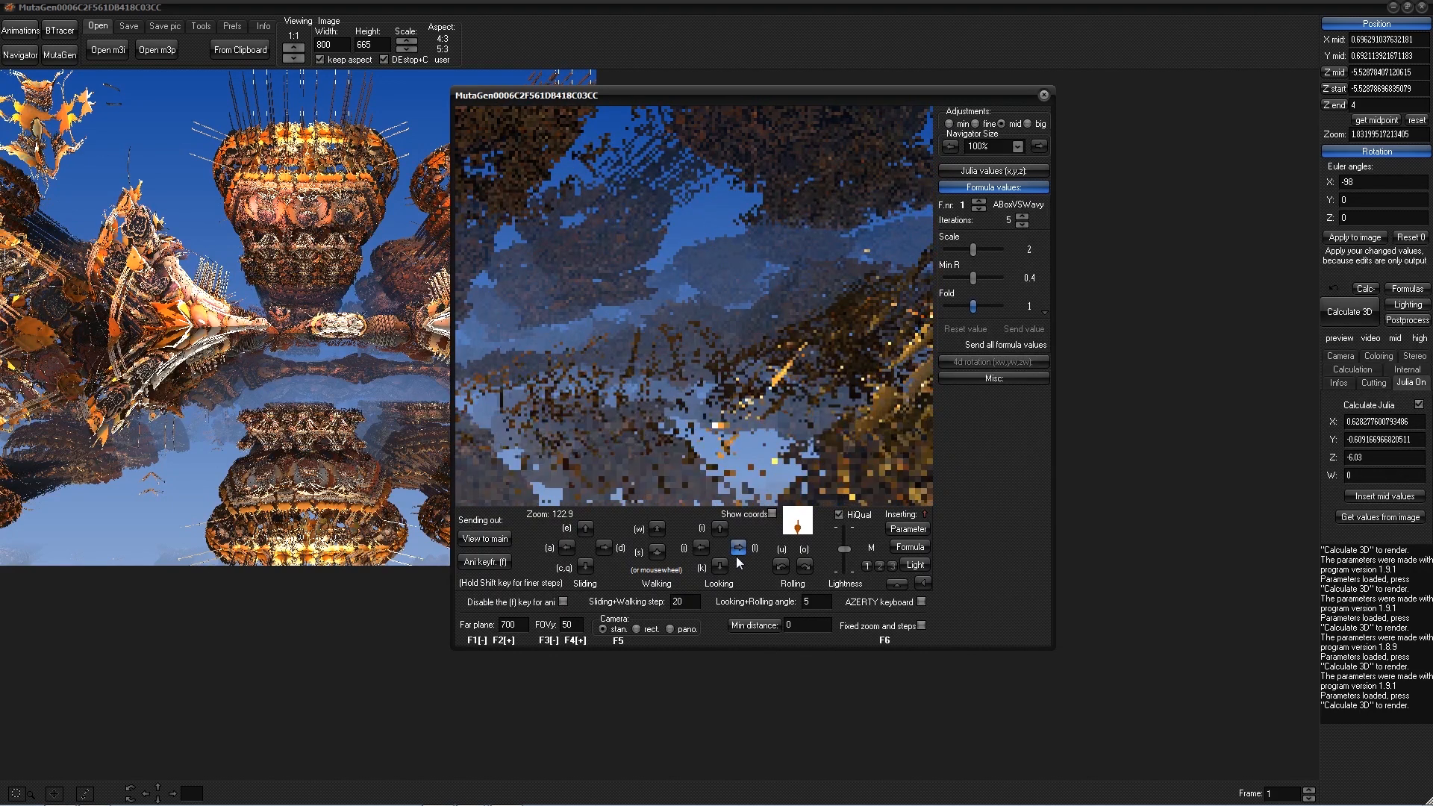
- Walk the Navigator camera through the fractal and set its far plane to 2000
scroll(697, 406, "up", 4)
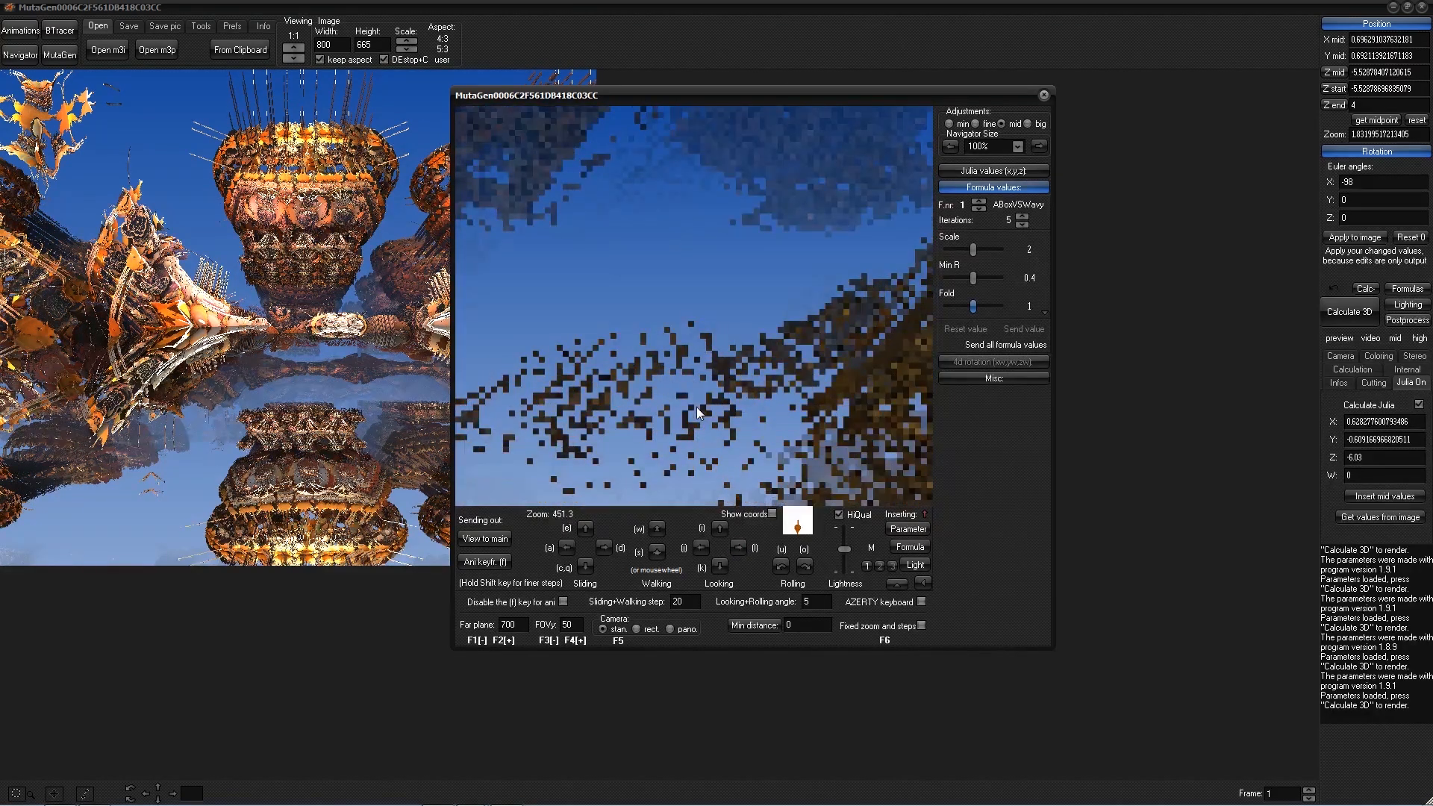
scroll(706, 409, "down", 4)
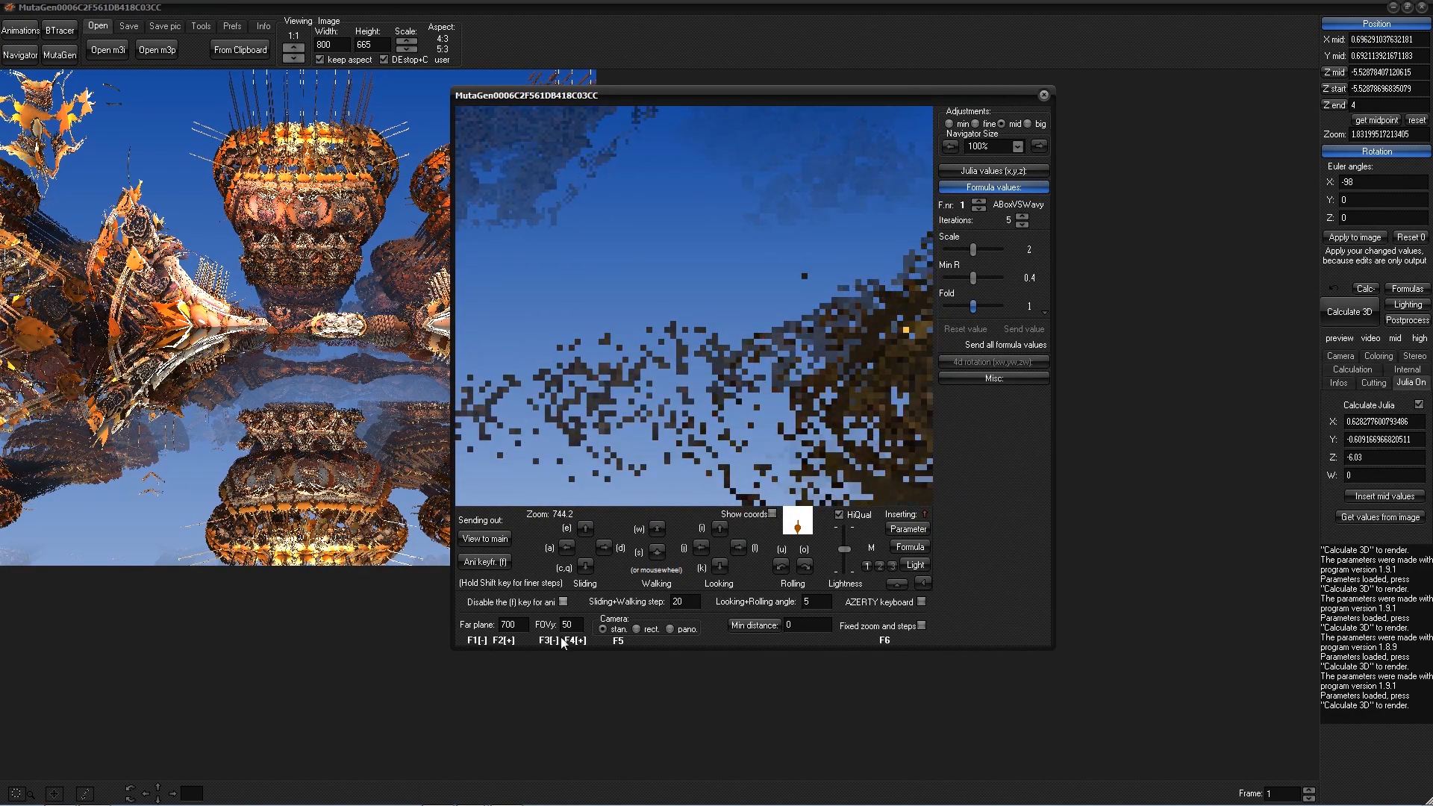
double_click(508, 625)
type("2000")
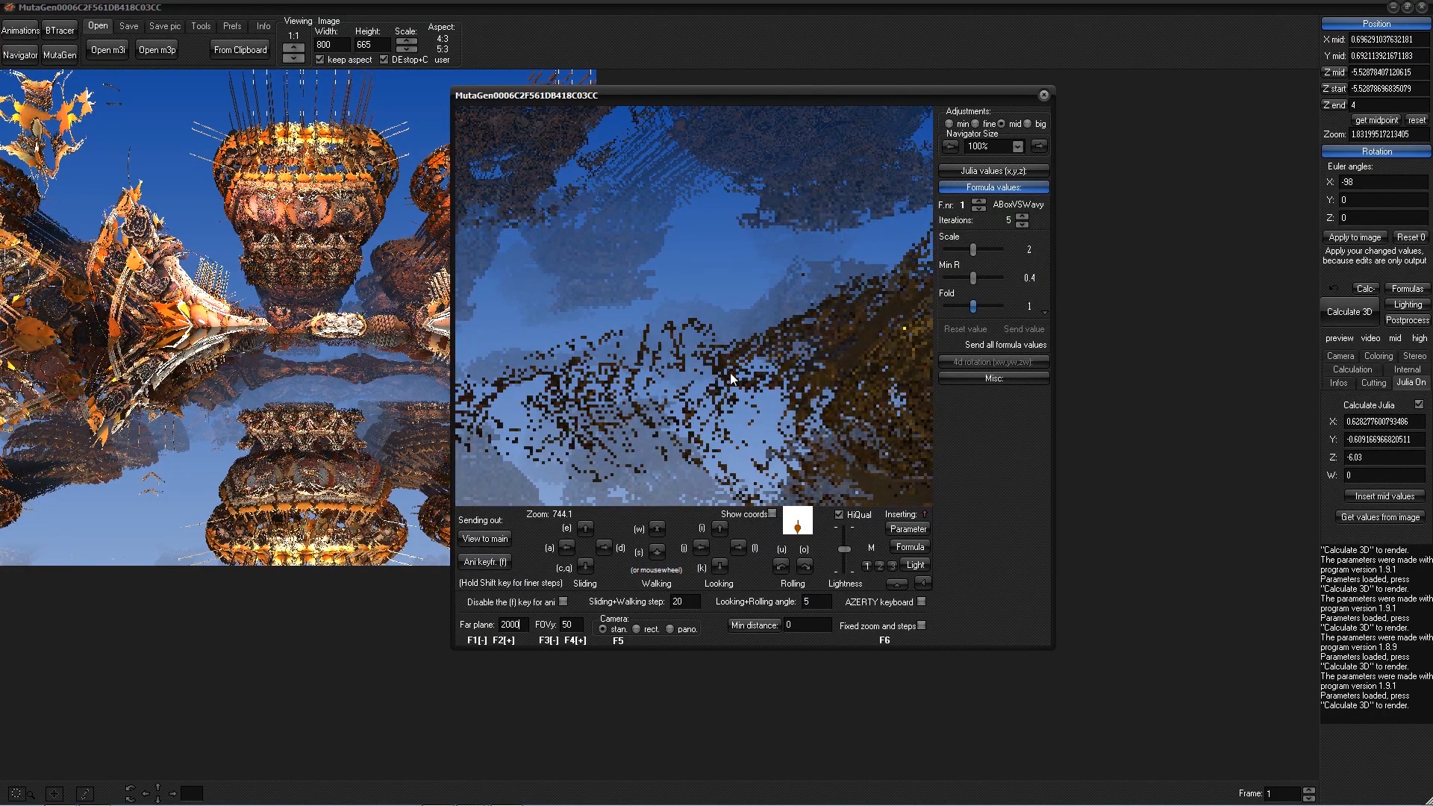
- Turn, slide and walk the Navigator camera through the fractal's reflected structures
left_click_drag(731, 379, 606, 301)
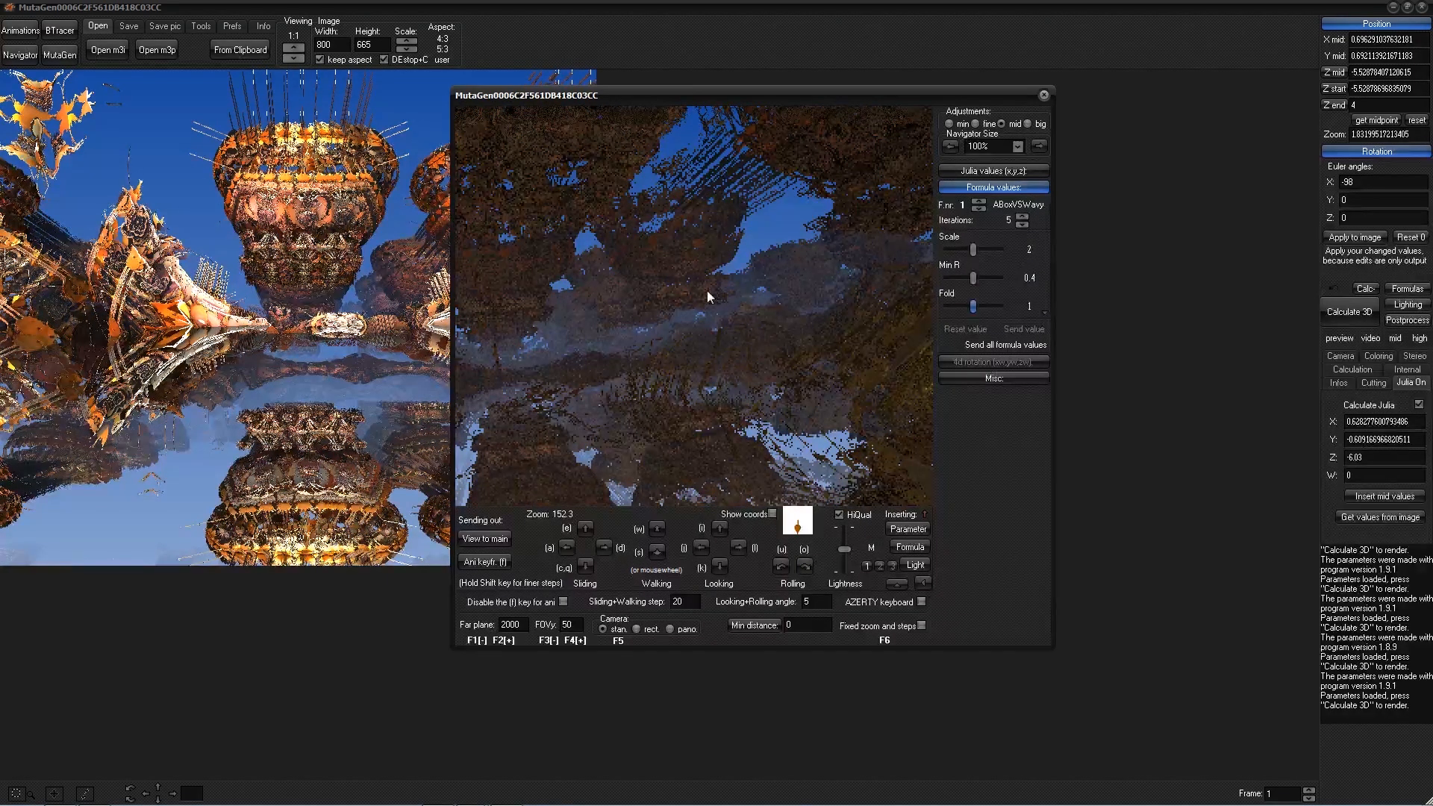
key("a")
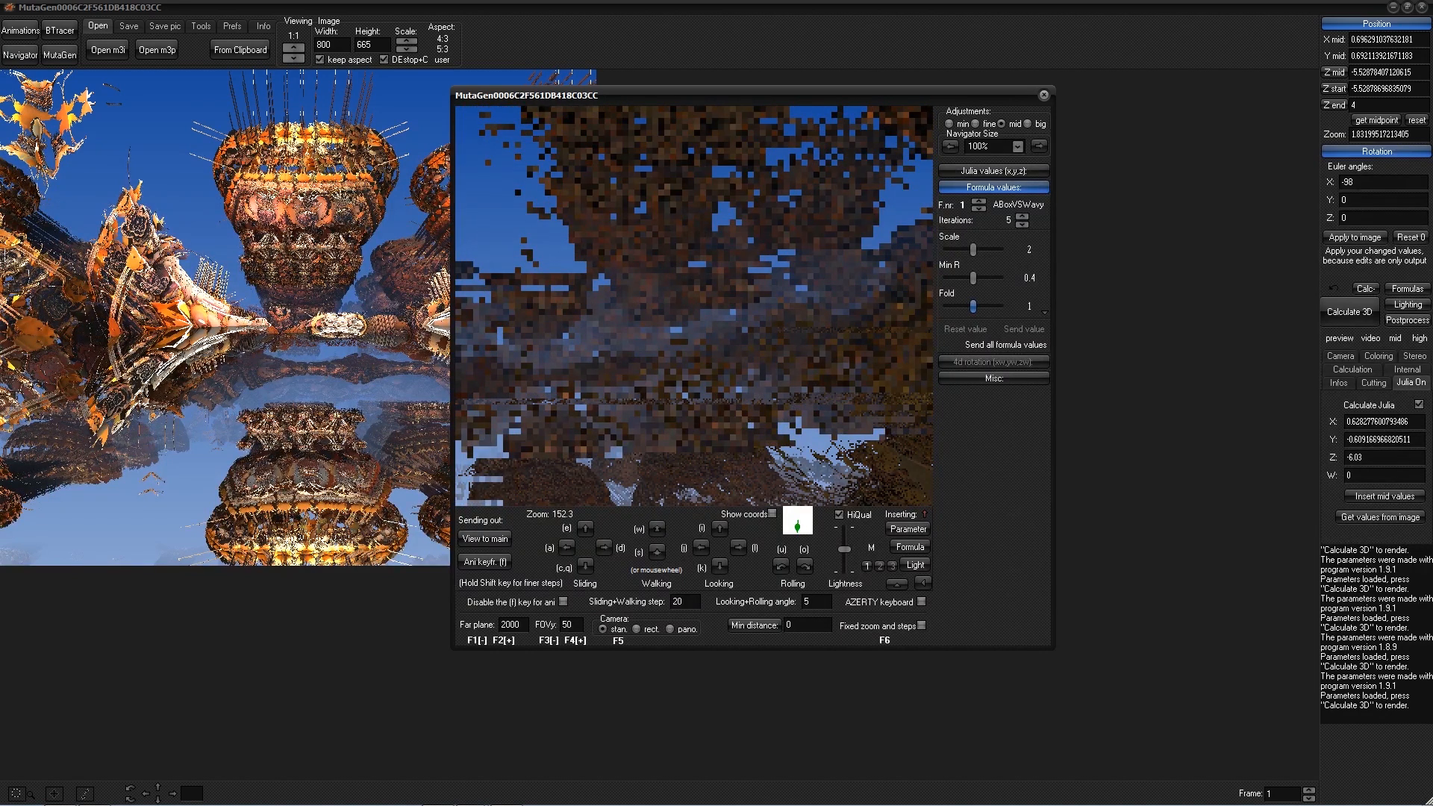
key("j")
key("j")
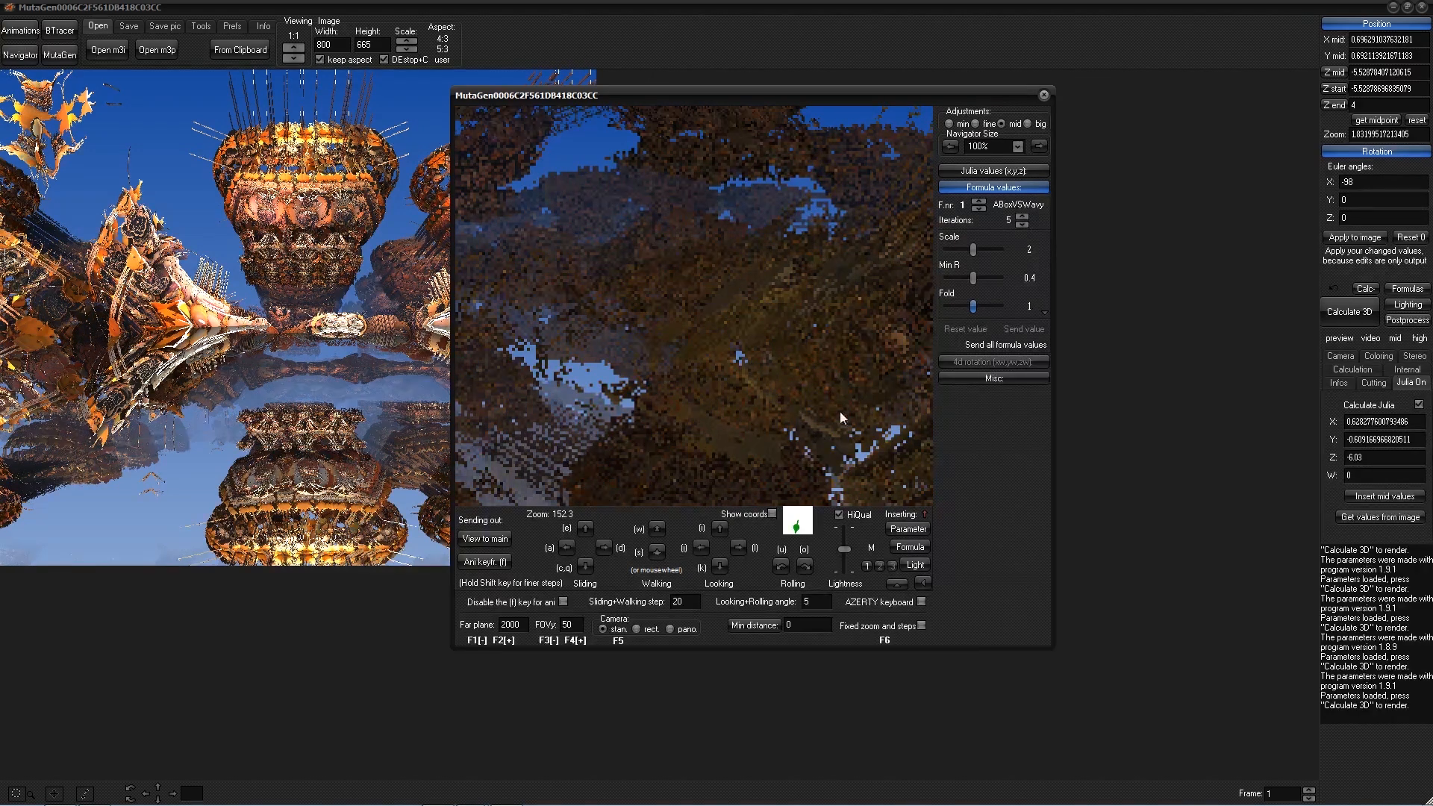
key("a")
key("e")
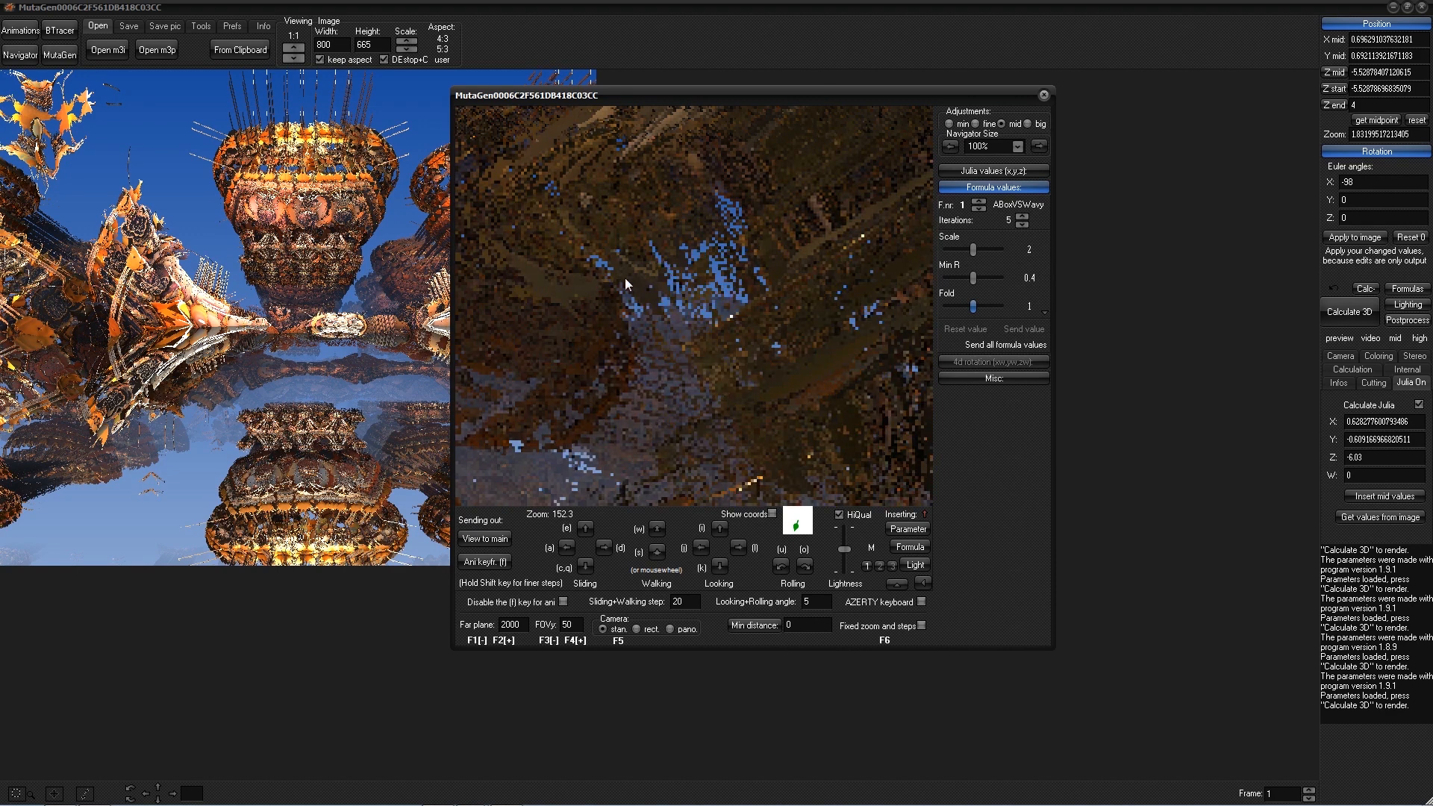
scroll(680, 321, "up", 3)
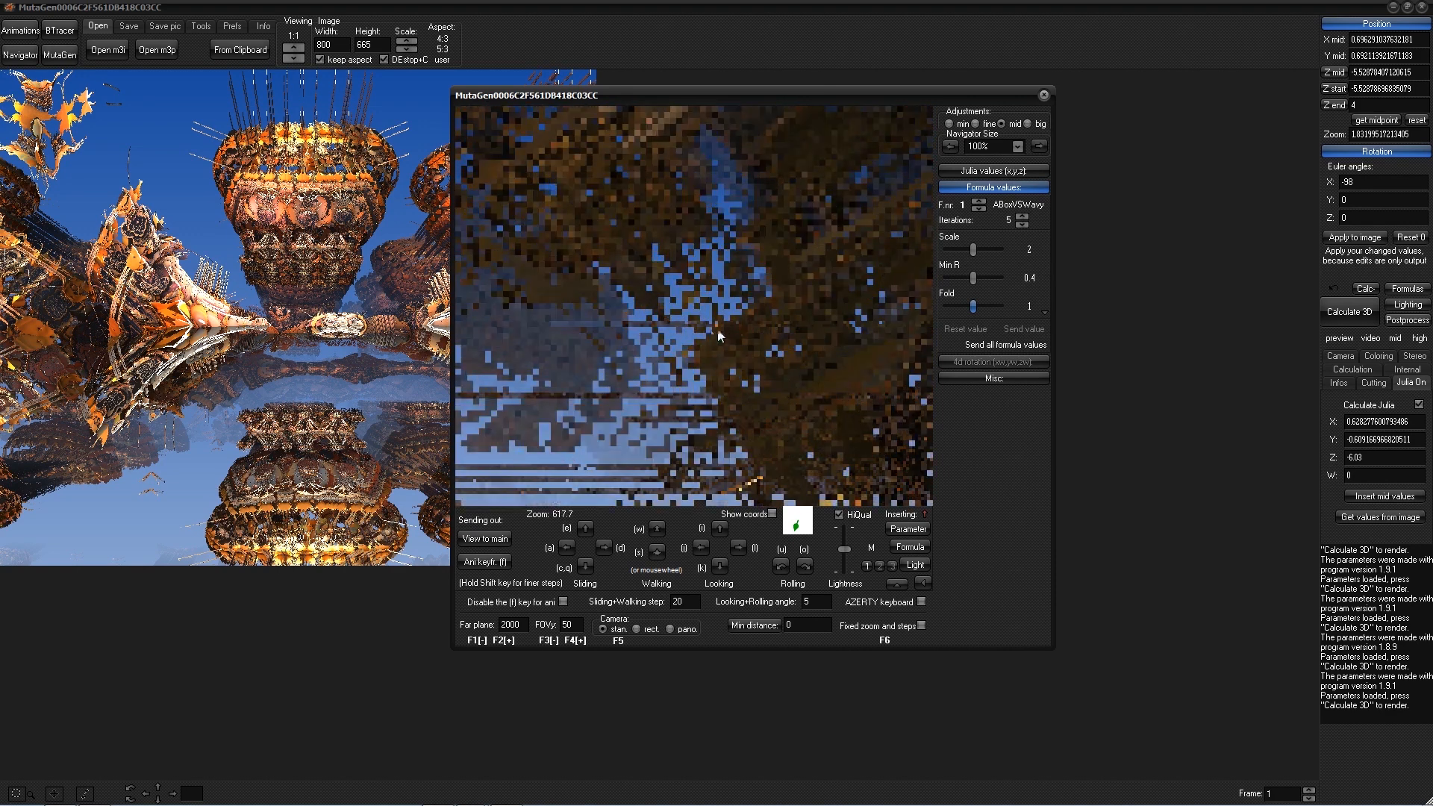
scroll(749, 315, "down", 1)
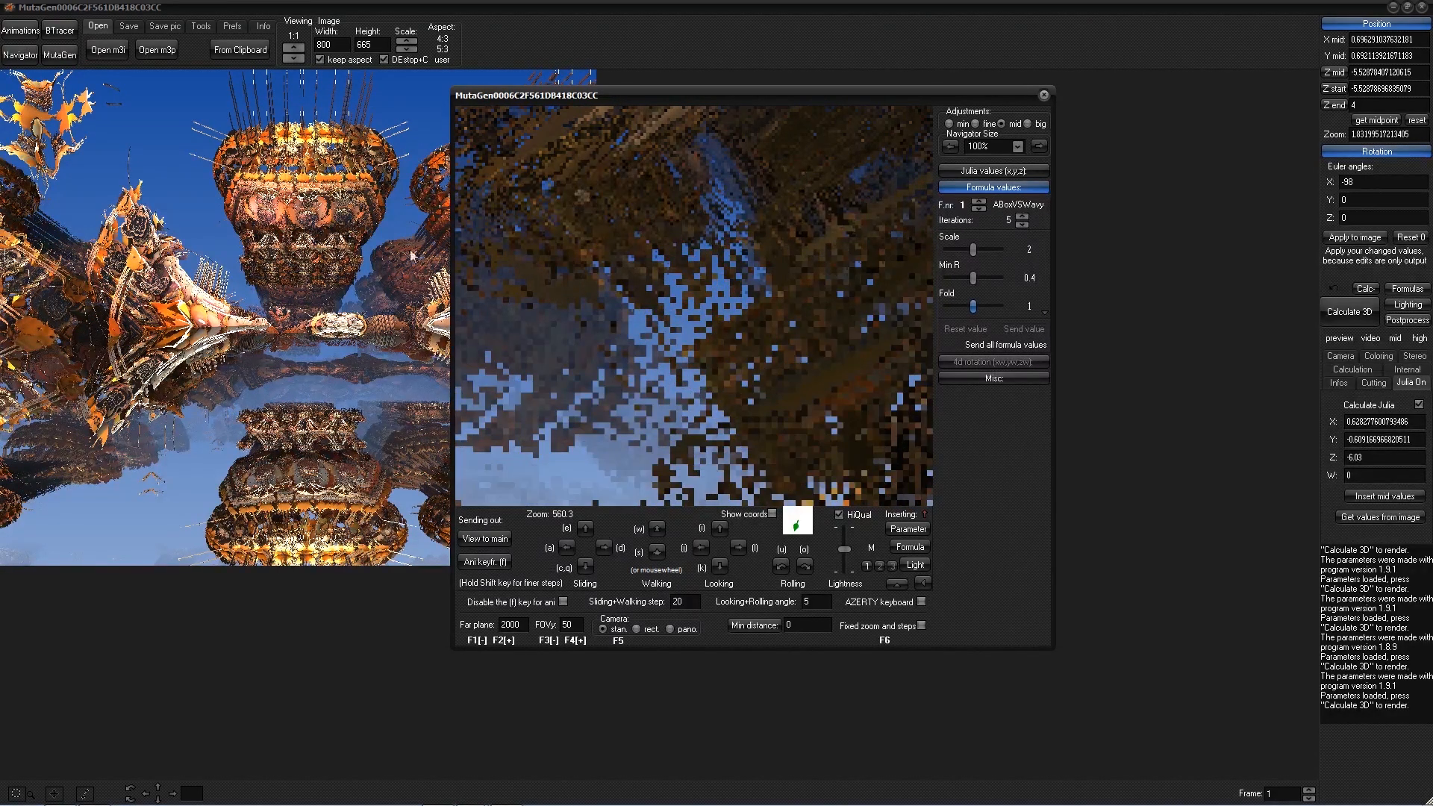
- Reload the main image's parameters into the Navigator and walk the camera toward the spiky structure beside the large vase shape
left_click(320, 255)
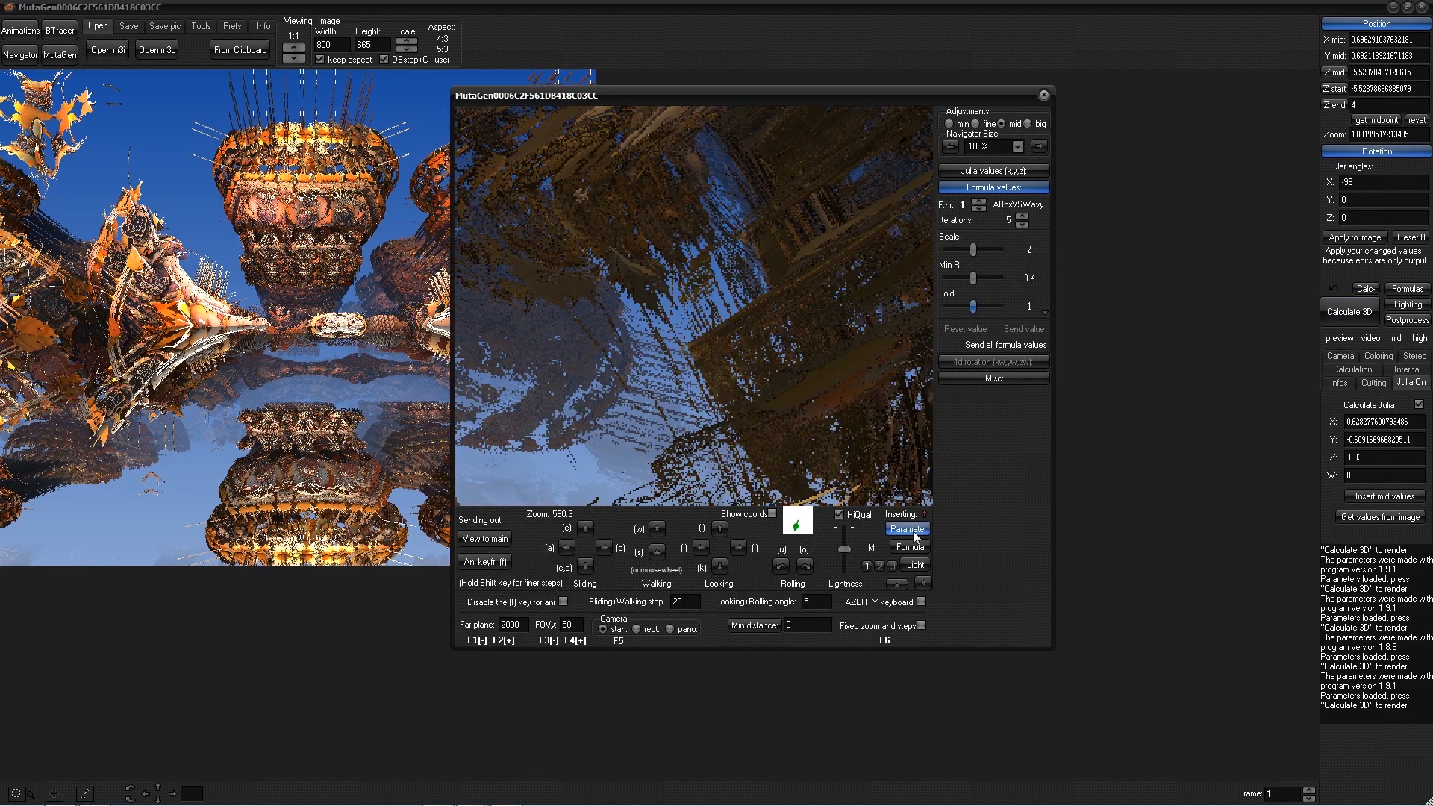
left_click(914, 531)
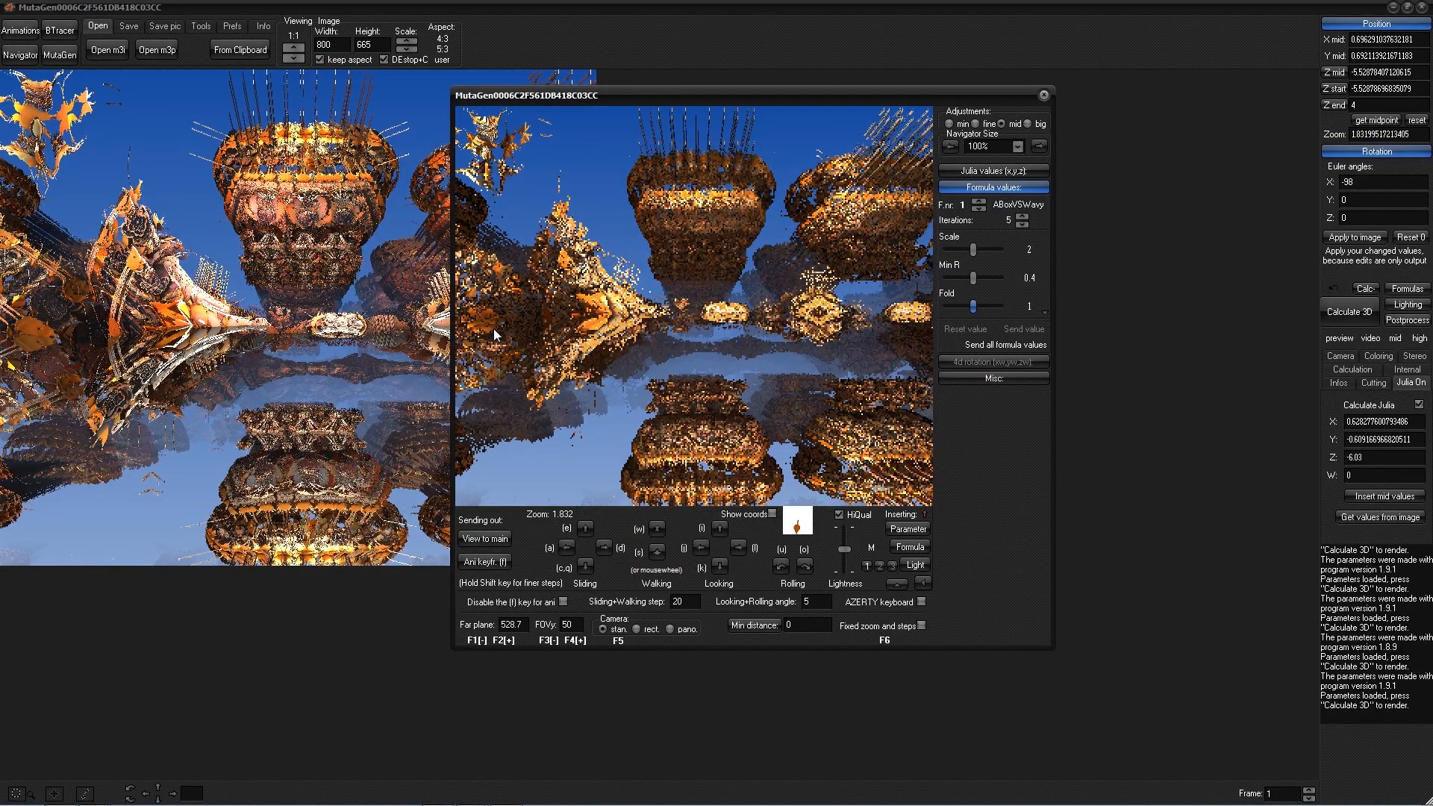
scroll(494, 329, "up", 2)
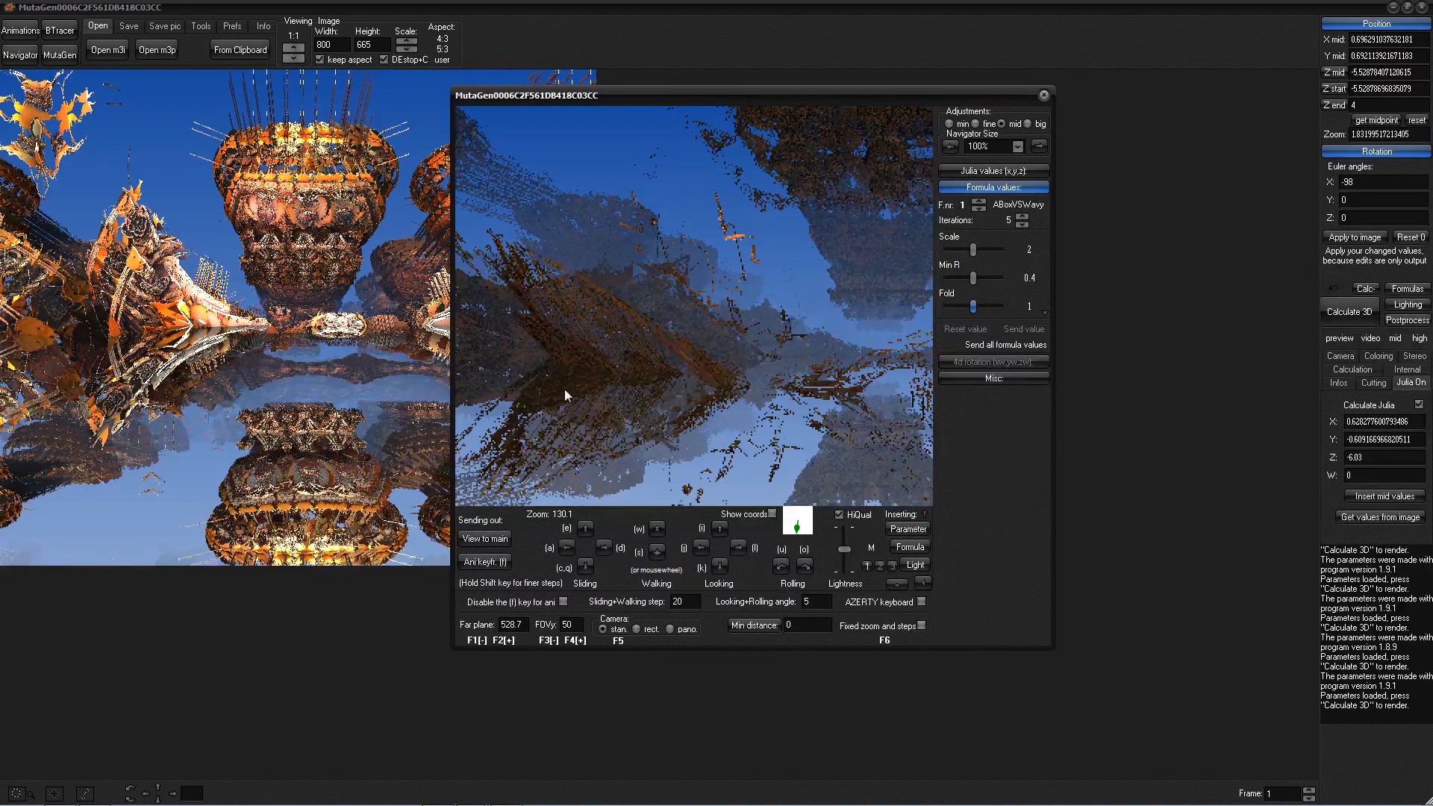
scroll(567, 489, "up", 2)
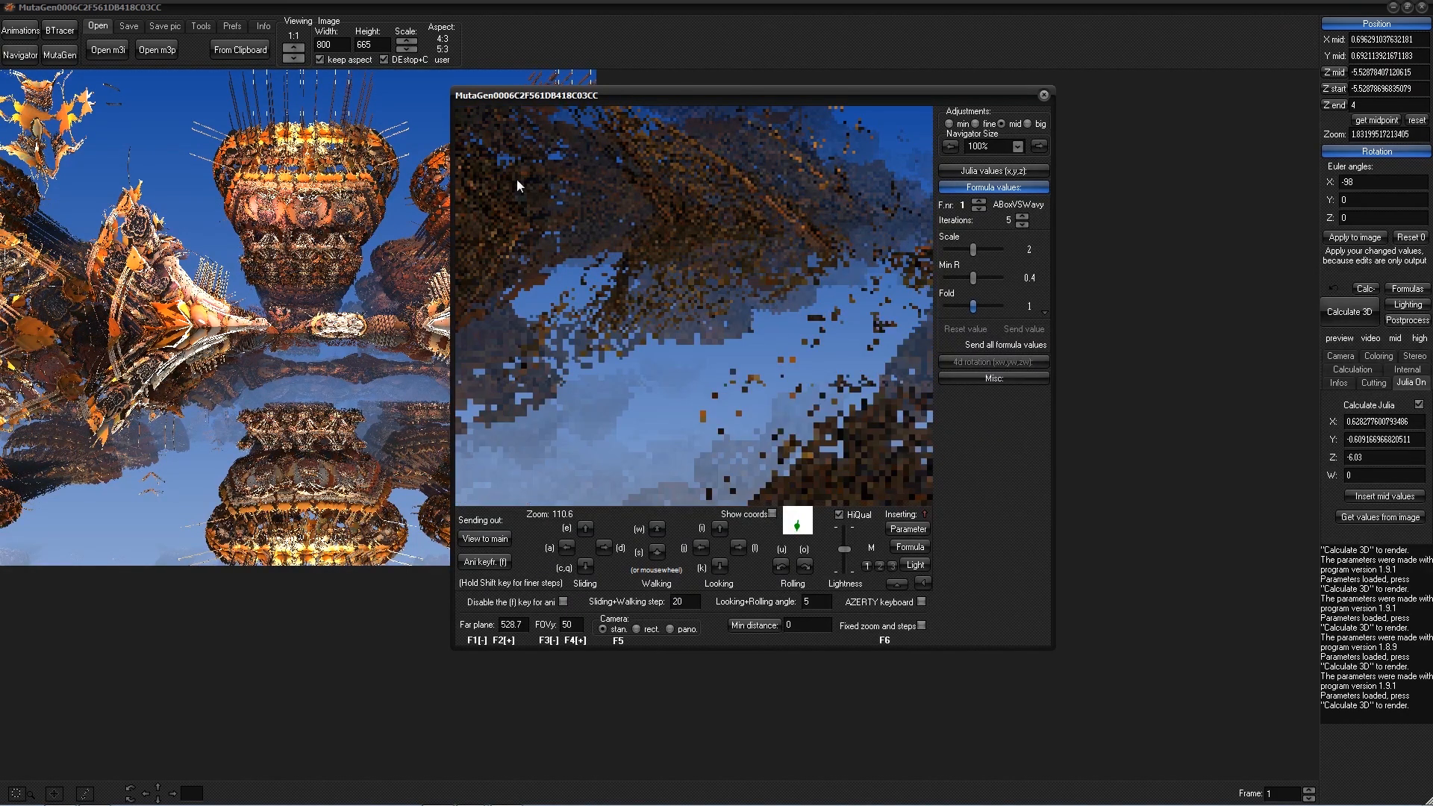
scroll(513, 158, "up", 2)
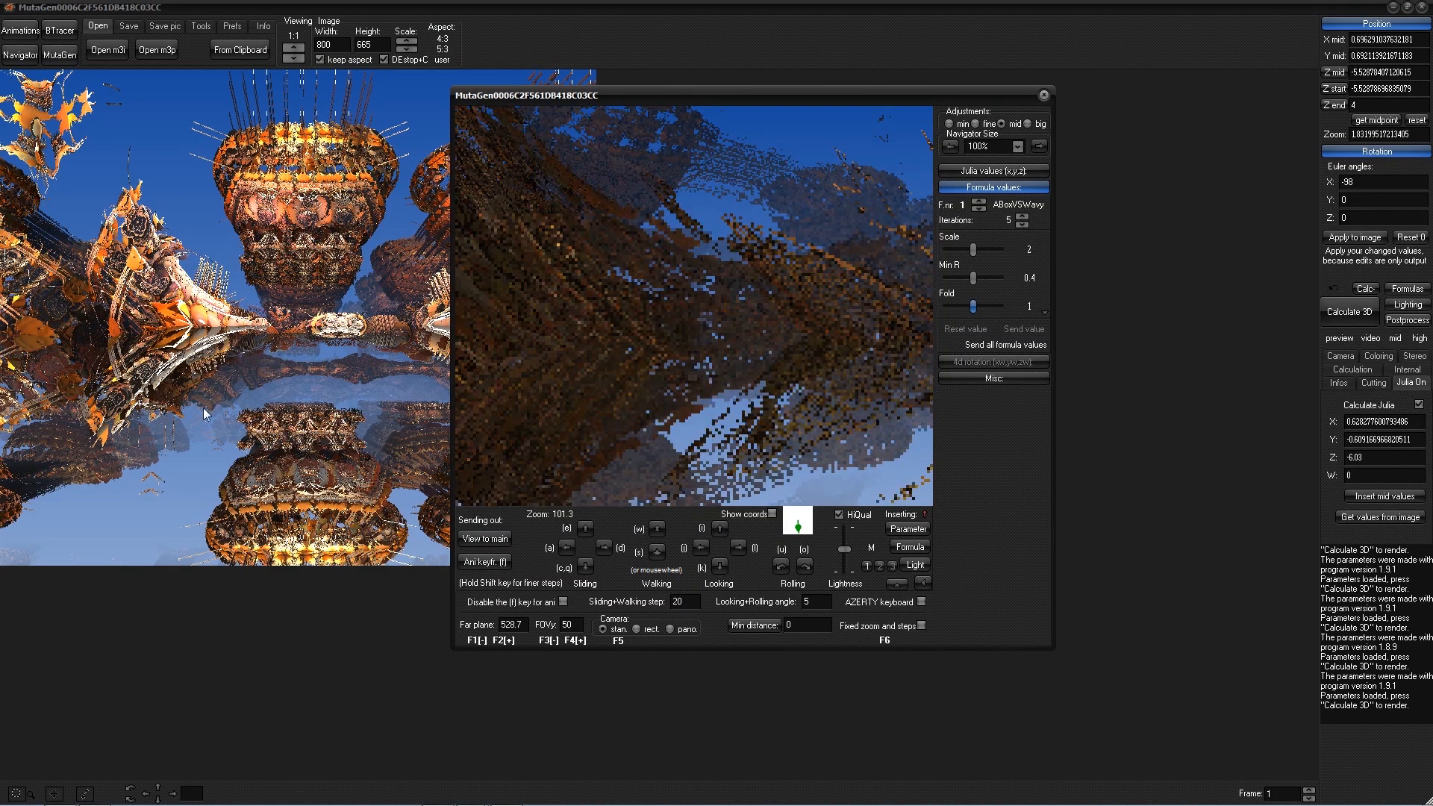
- Move the Navigator aside, send its view to the main window and raise its preview lightness slightly
left_click_drag(523, 94, 697, 100)
left_click(657, 543)
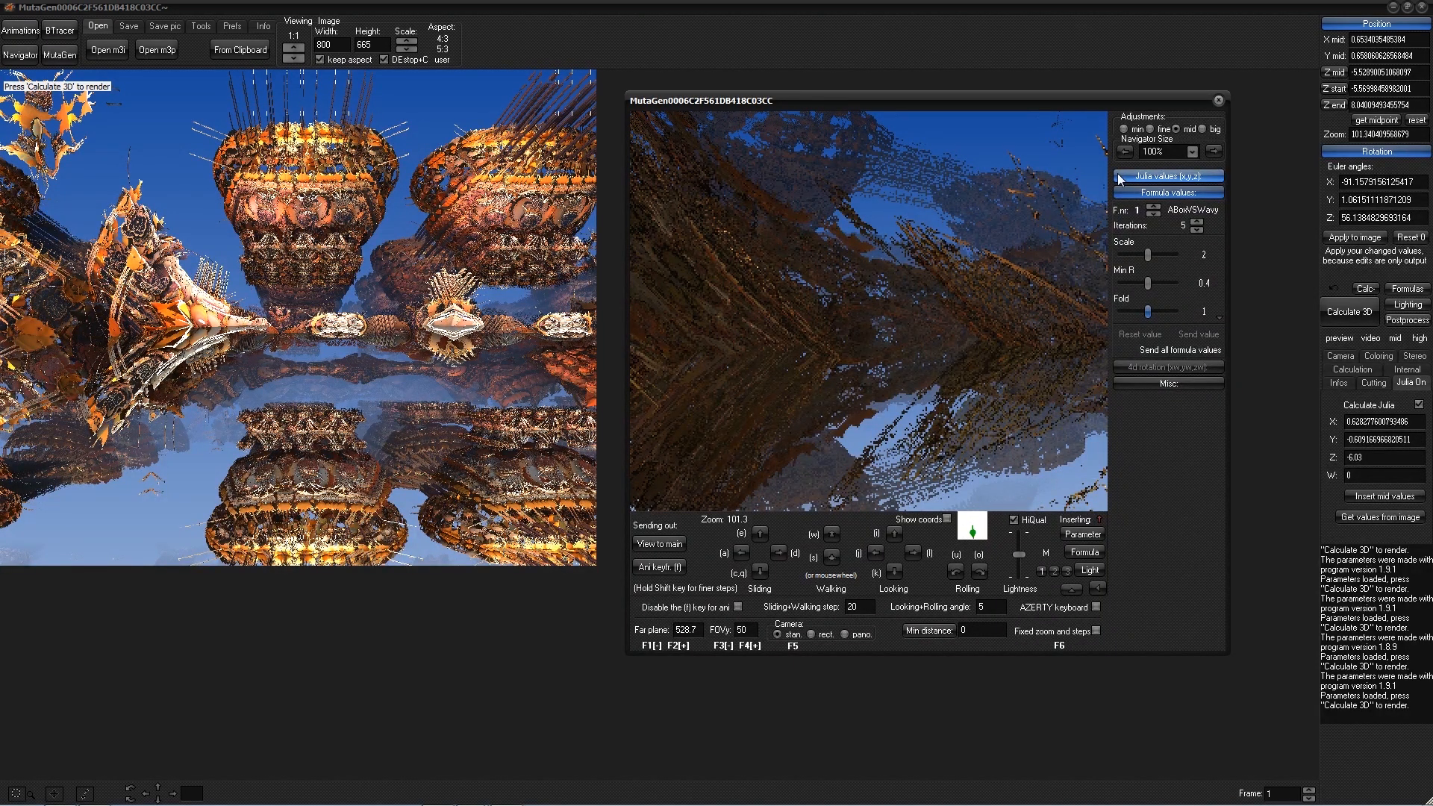
left_click_drag(1019, 554, 1019, 546)
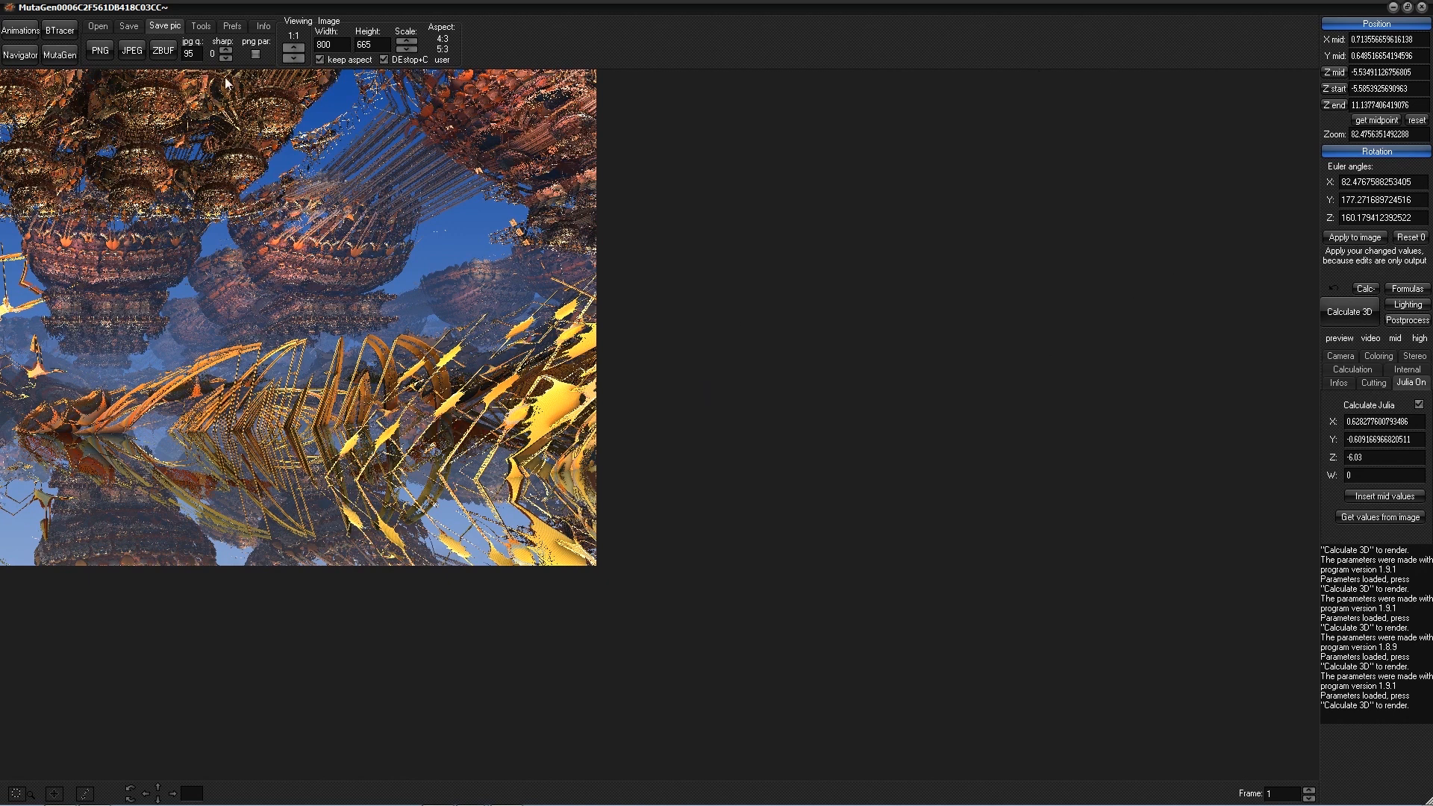
- Delete both old keyframes from the Animation maker and shift its window aside
left_click(23, 61)
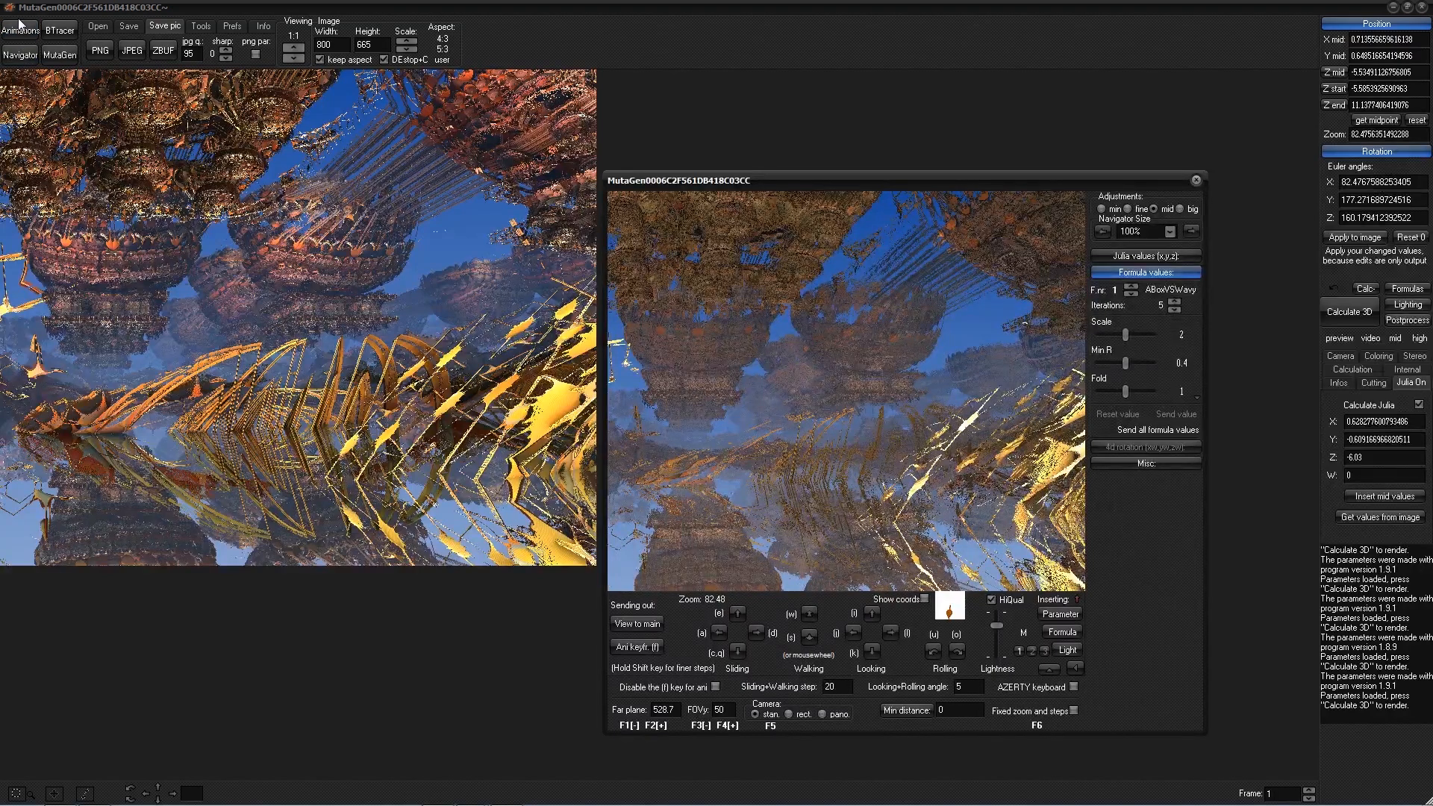
left_click(21, 29)
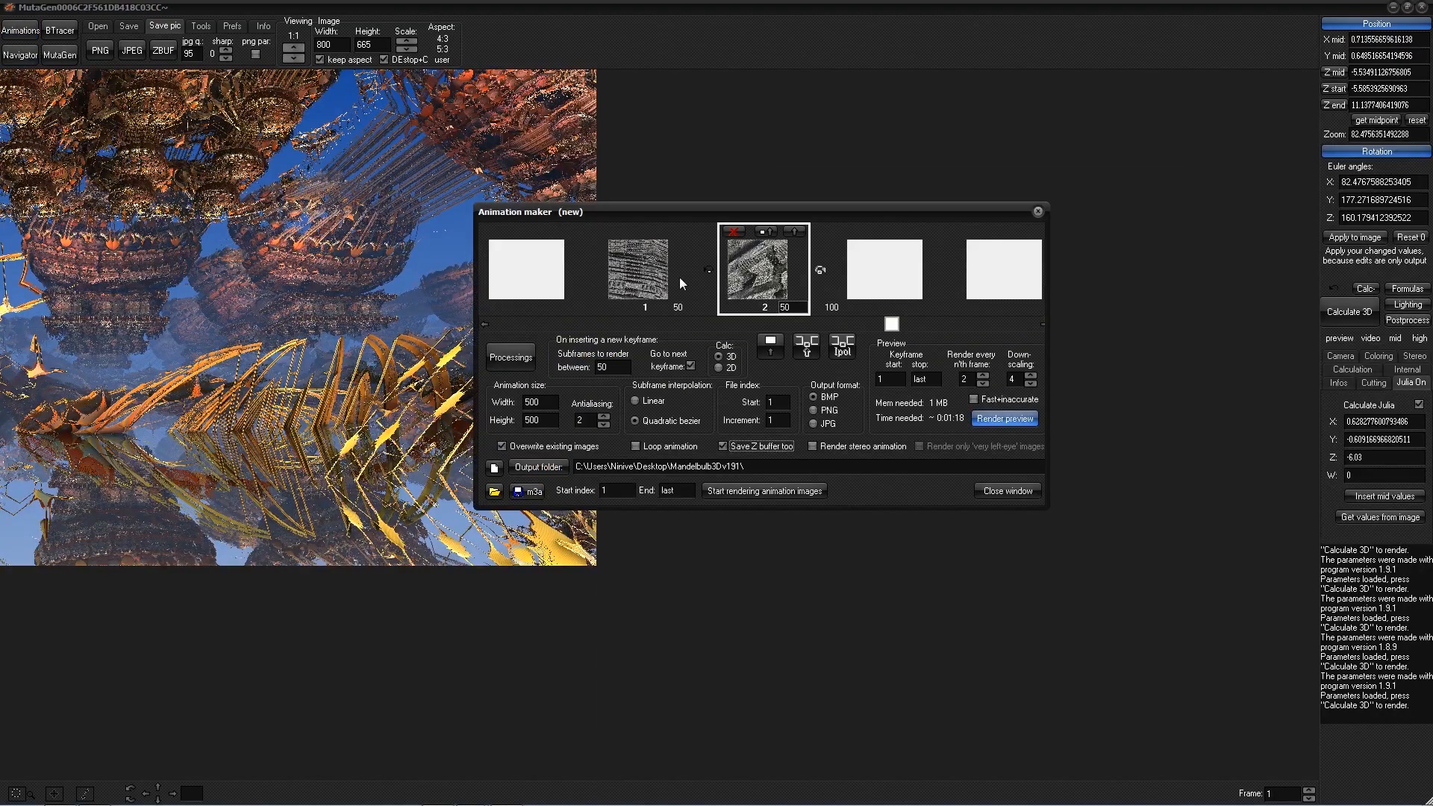
left_click(734, 232)
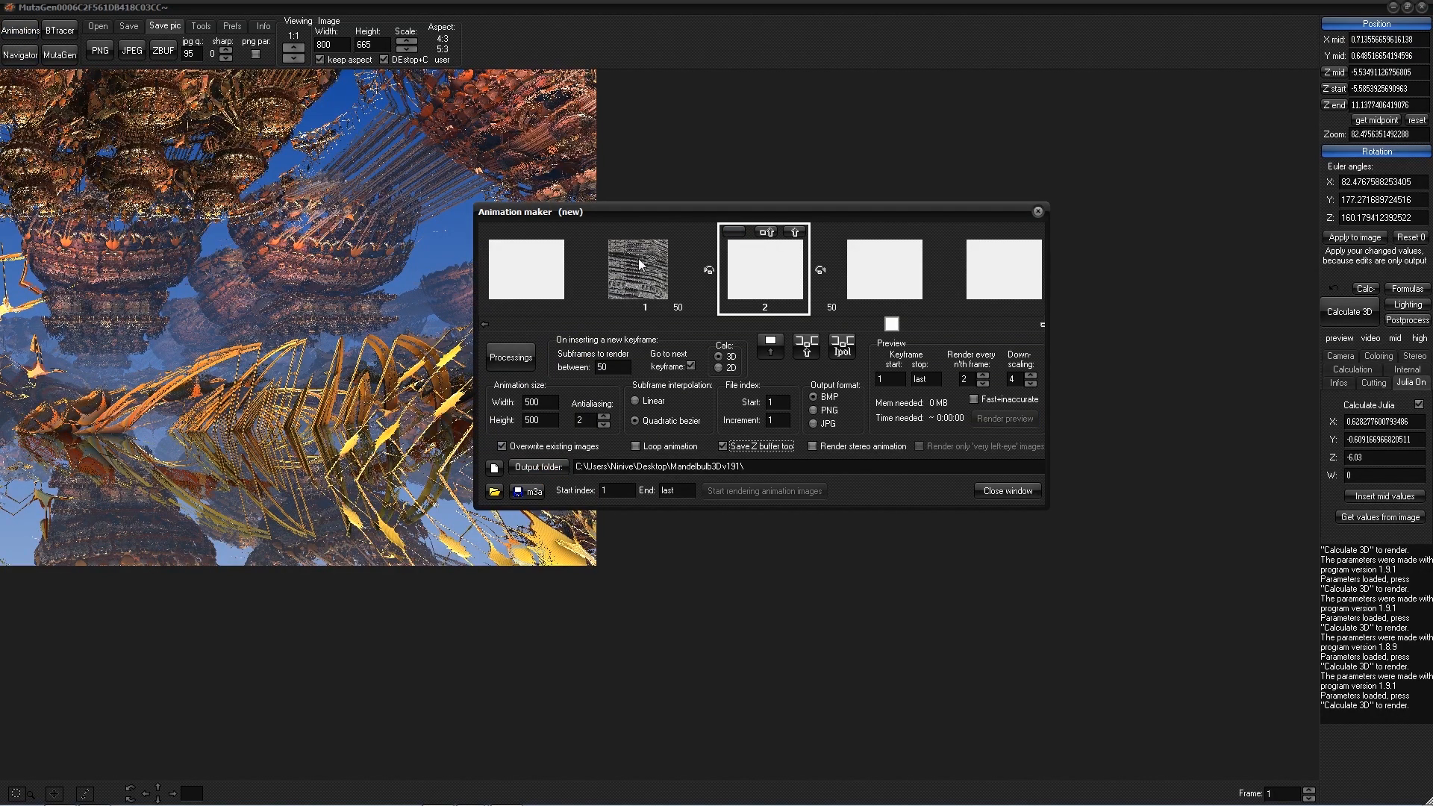
left_click_drag(889, 329, 733, 326)
left_click(734, 231)
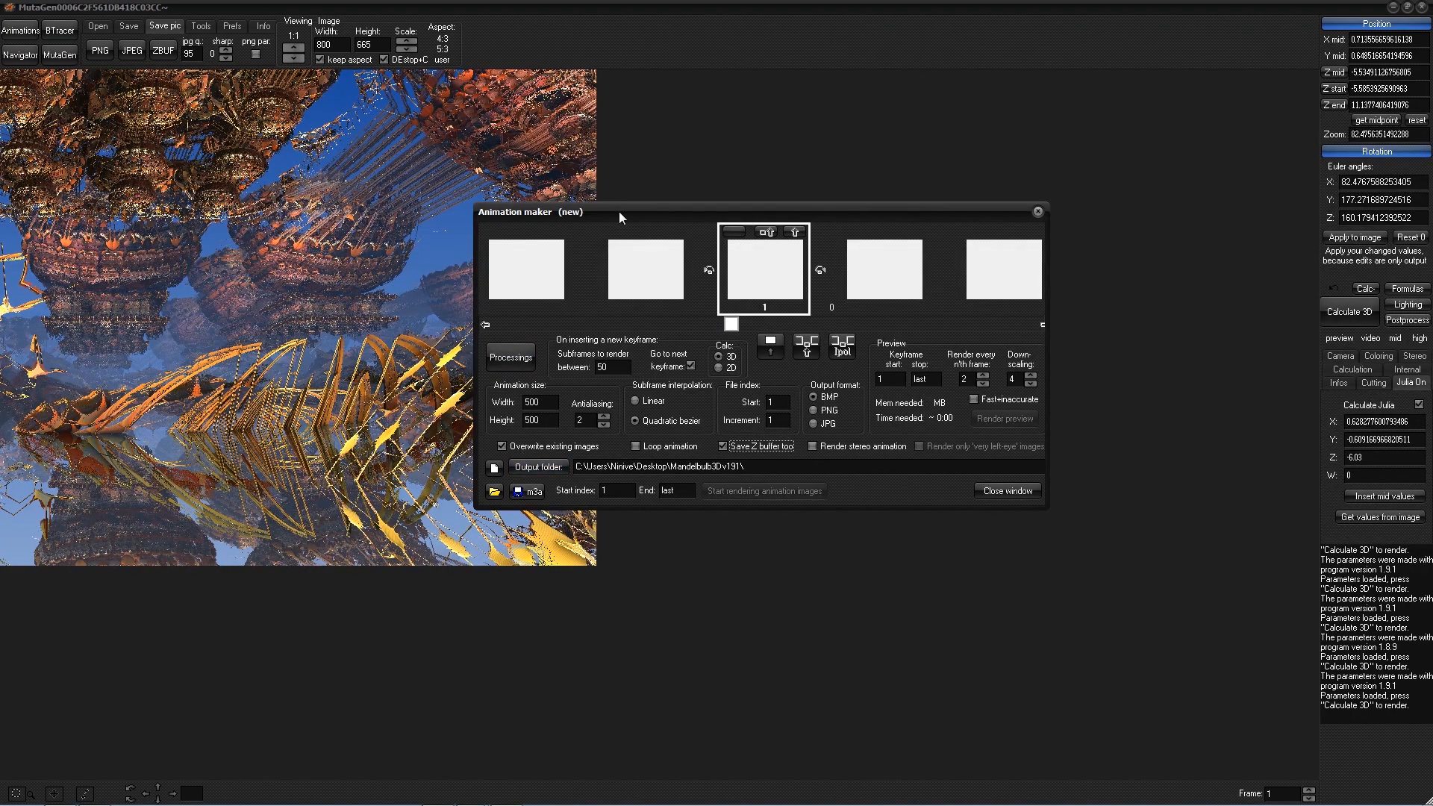
left_click_drag(618, 218, 529, 221)
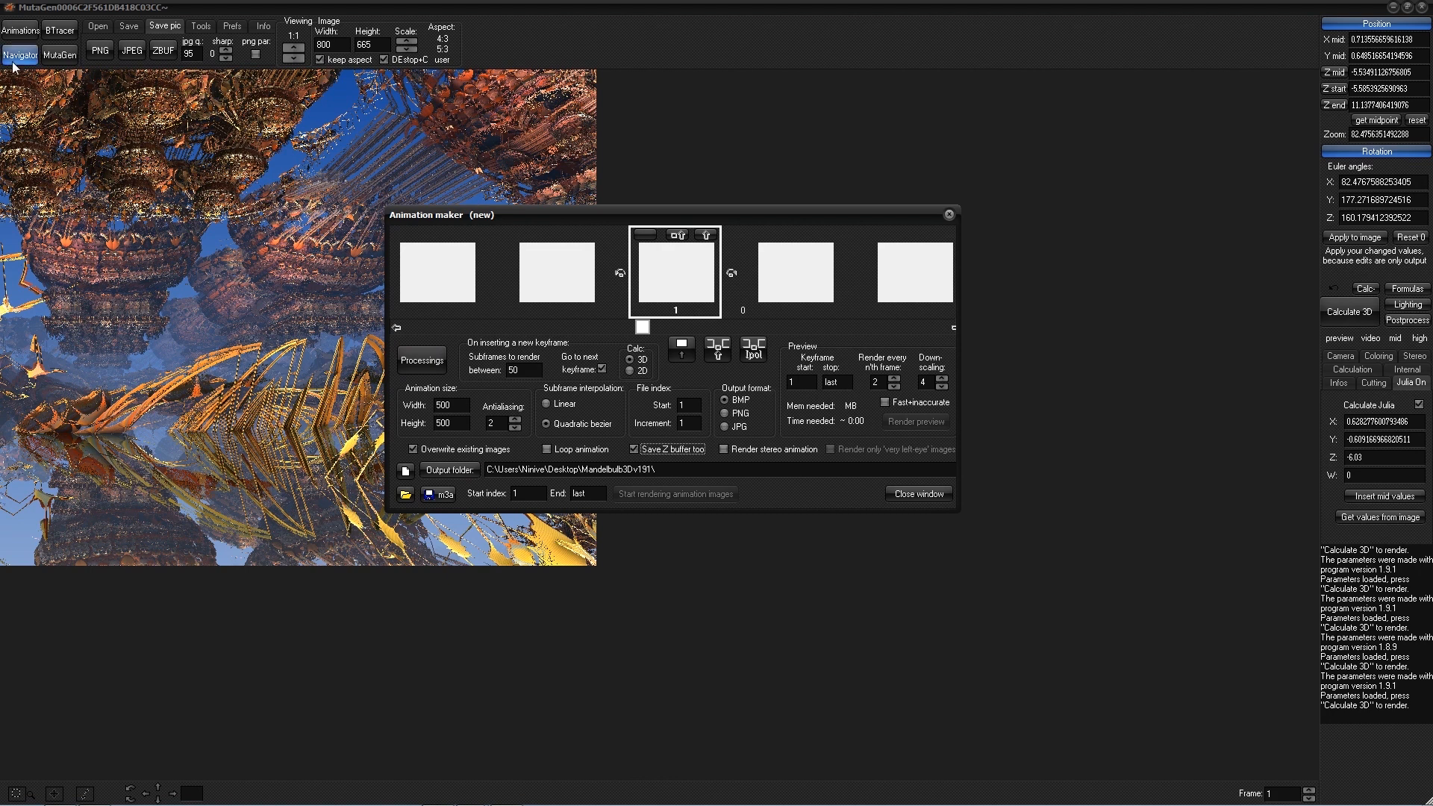
- Insert the current Navigator view as the animation's first keyframe and reopen the Animation maker
left_click(20, 52)
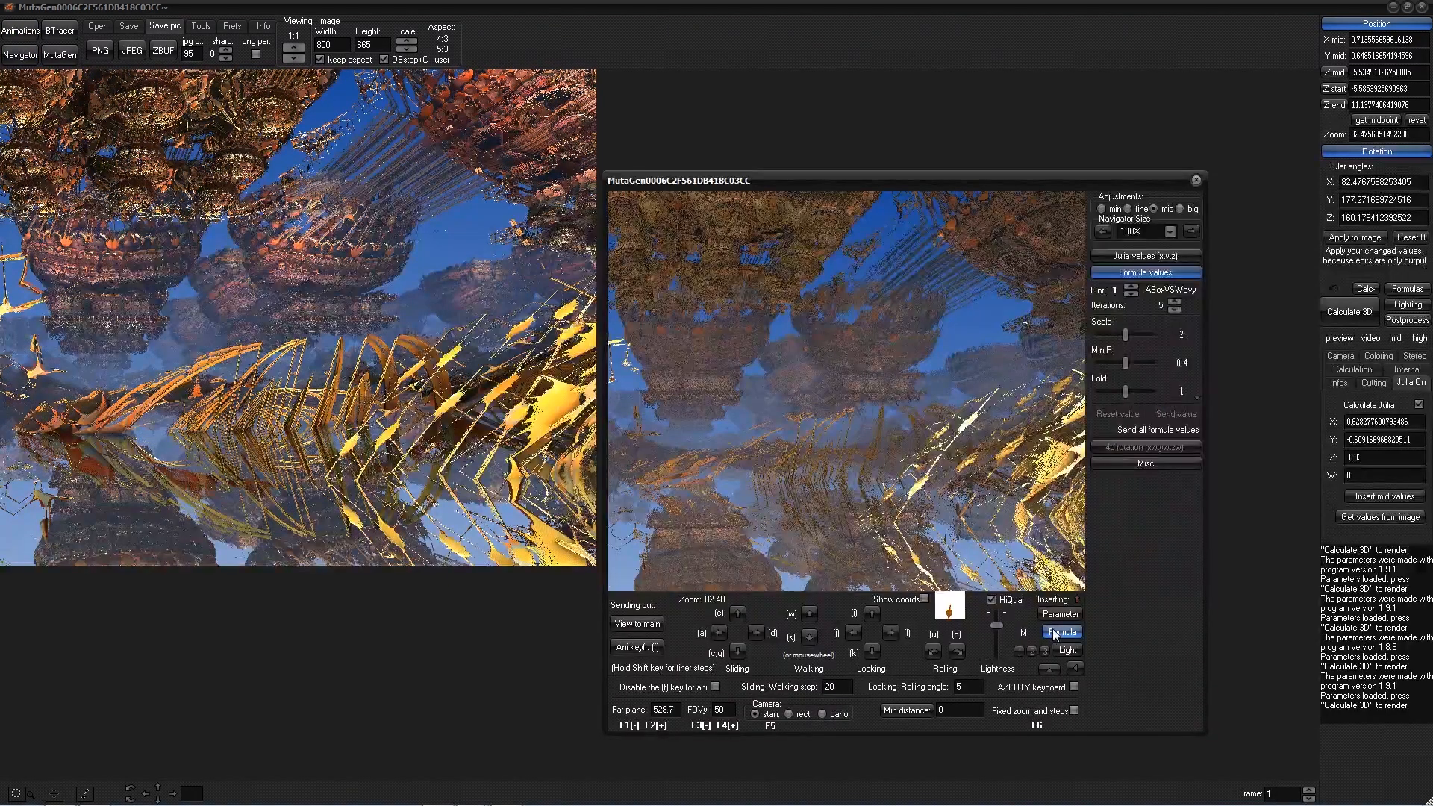
left_click(631, 652)
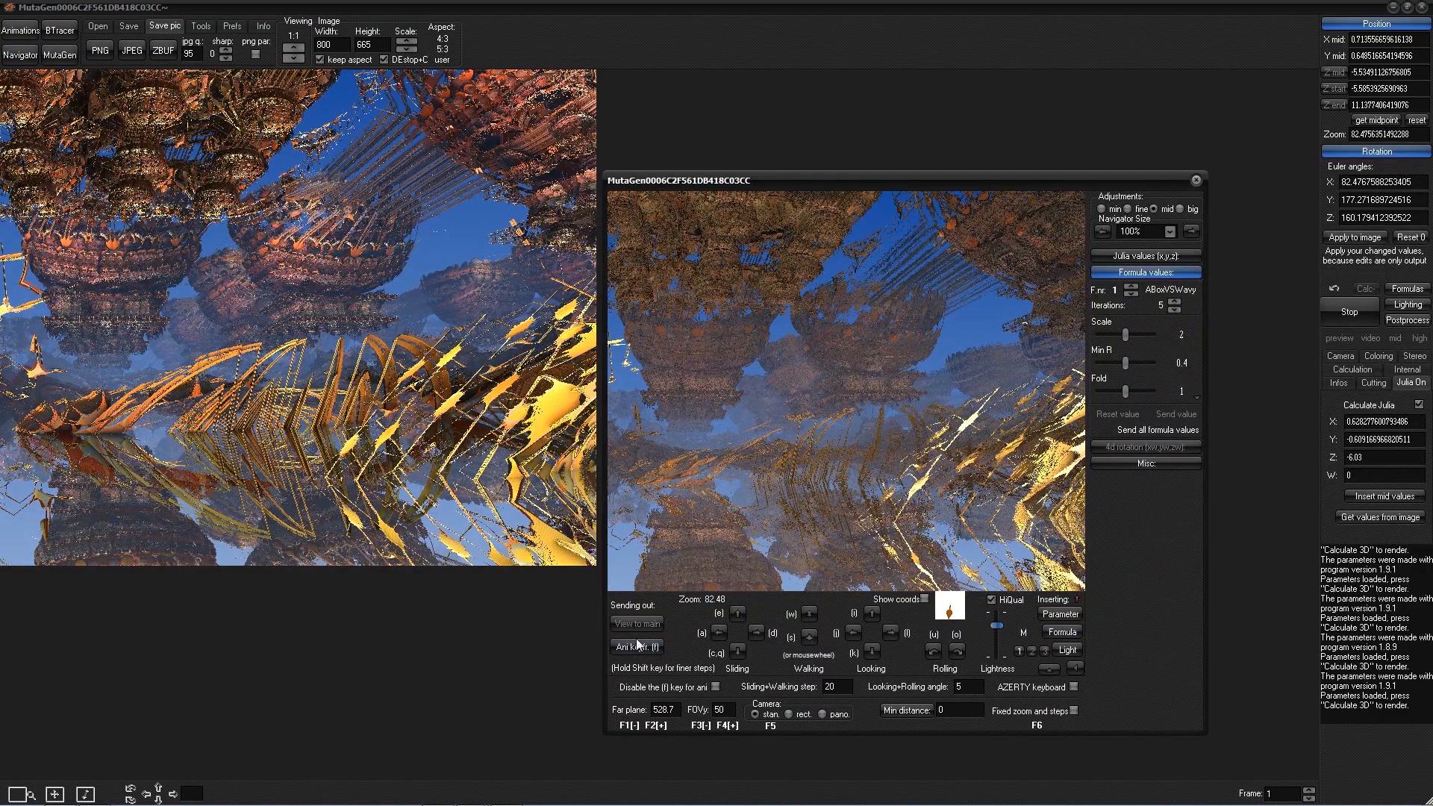
left_click(26, 34)
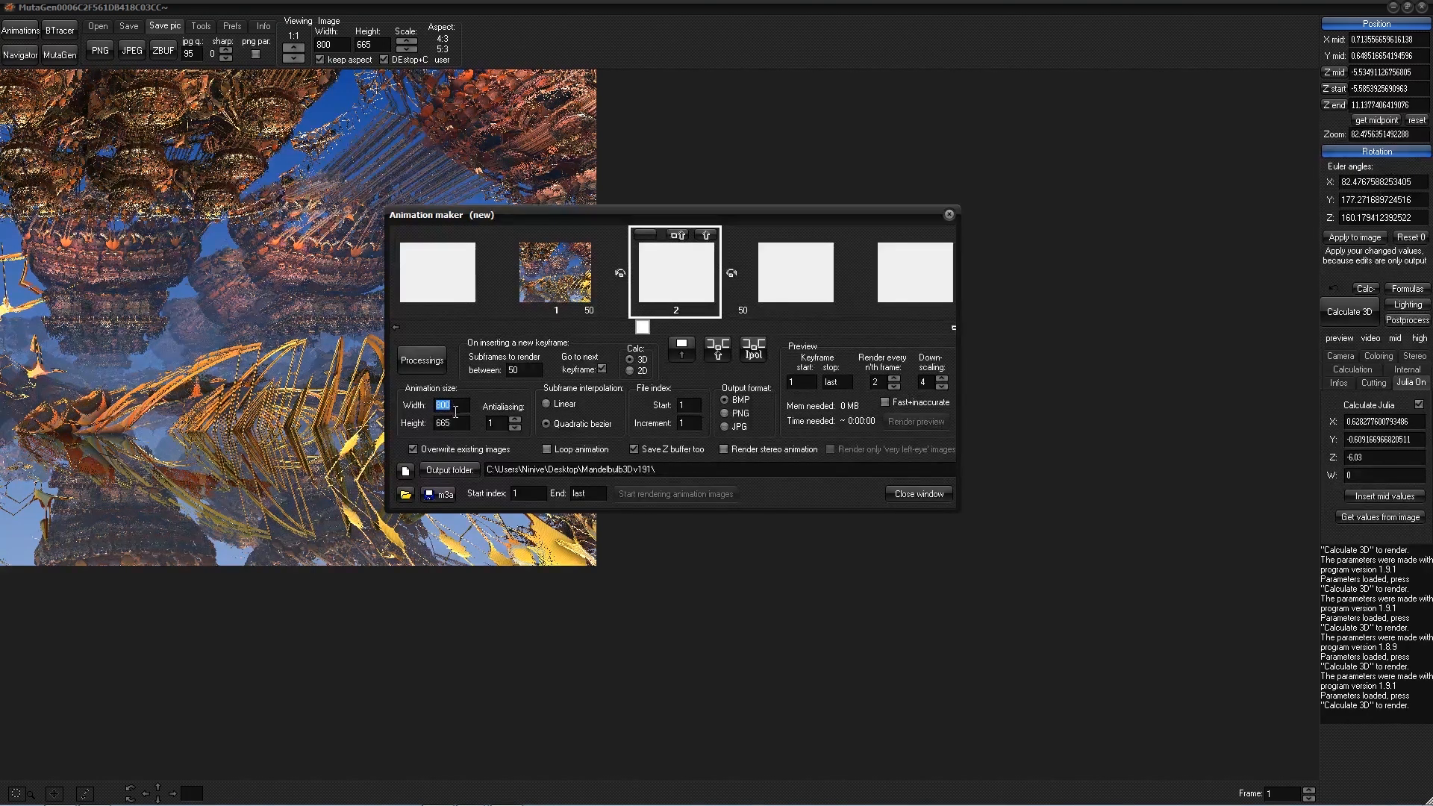
- Set the animation's antialiasing to 2, its output format to PNG and its size to 2000 by 2000
left_click(515, 418)
left_click(729, 414)
left_click_drag(458, 405, 319, 403)
type("2000")
key("Tab")
type("2000")
- Set the animation size to 1000 by 1000 and enable saving the Z buffer too
left_click_drag(457, 404, 338, 406)
type("1000")
left_click_drag(457, 422, 339, 423)
type("1000")
left_click(633, 450)
left_click_drag(727, 212, 760, 221)
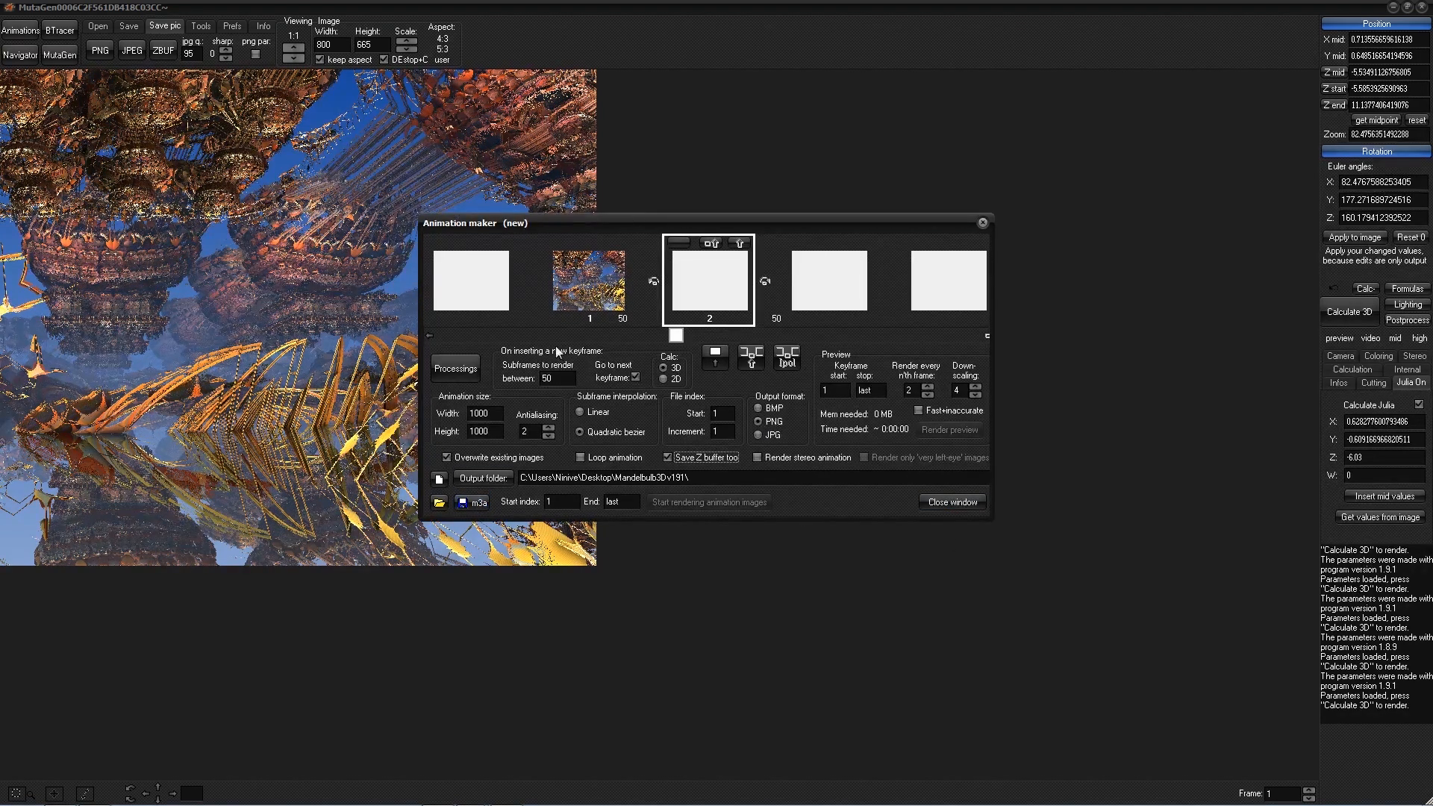
- Start saving the main image with its parameters as an m3i file in the Projects folder
left_click(478, 505)
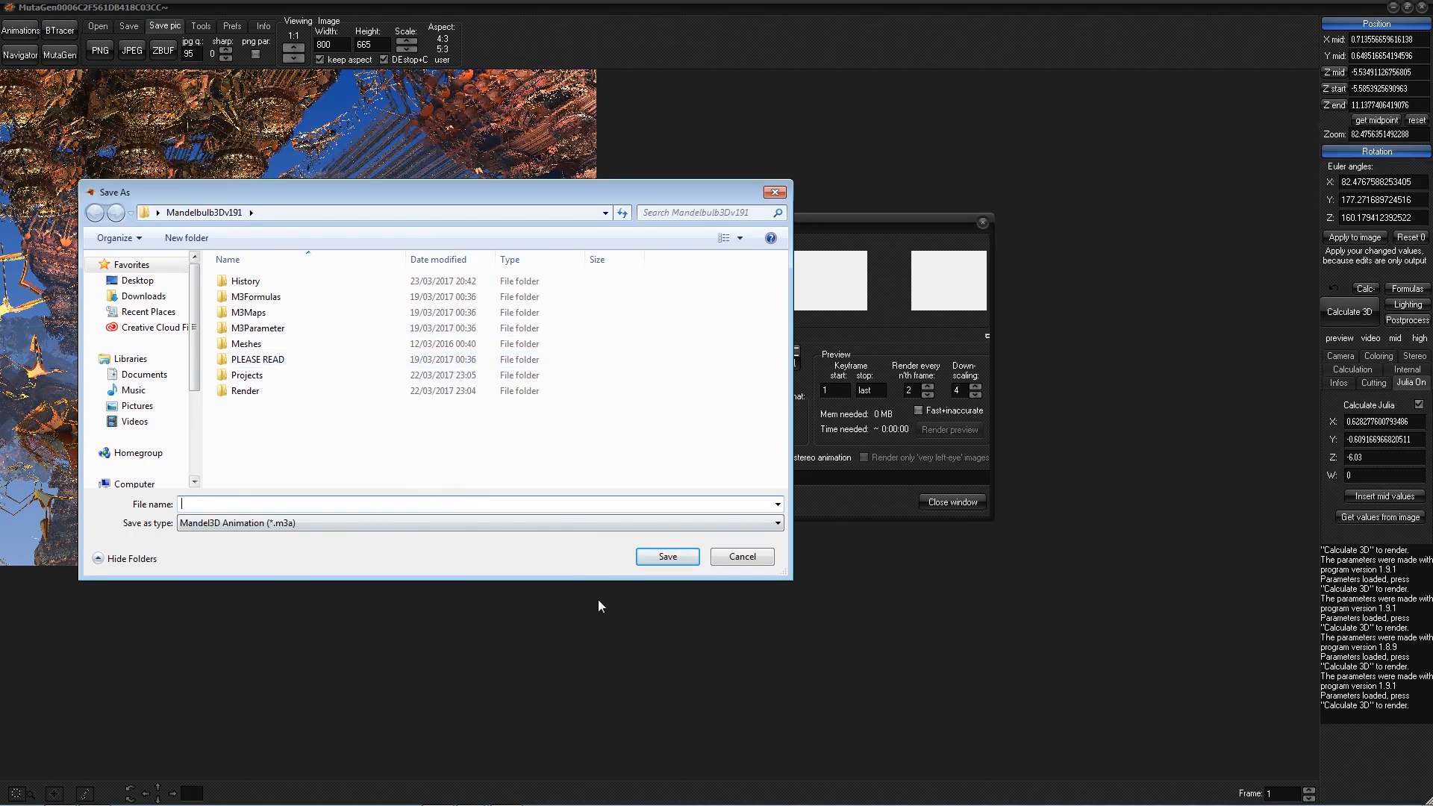
left_click(751, 557)
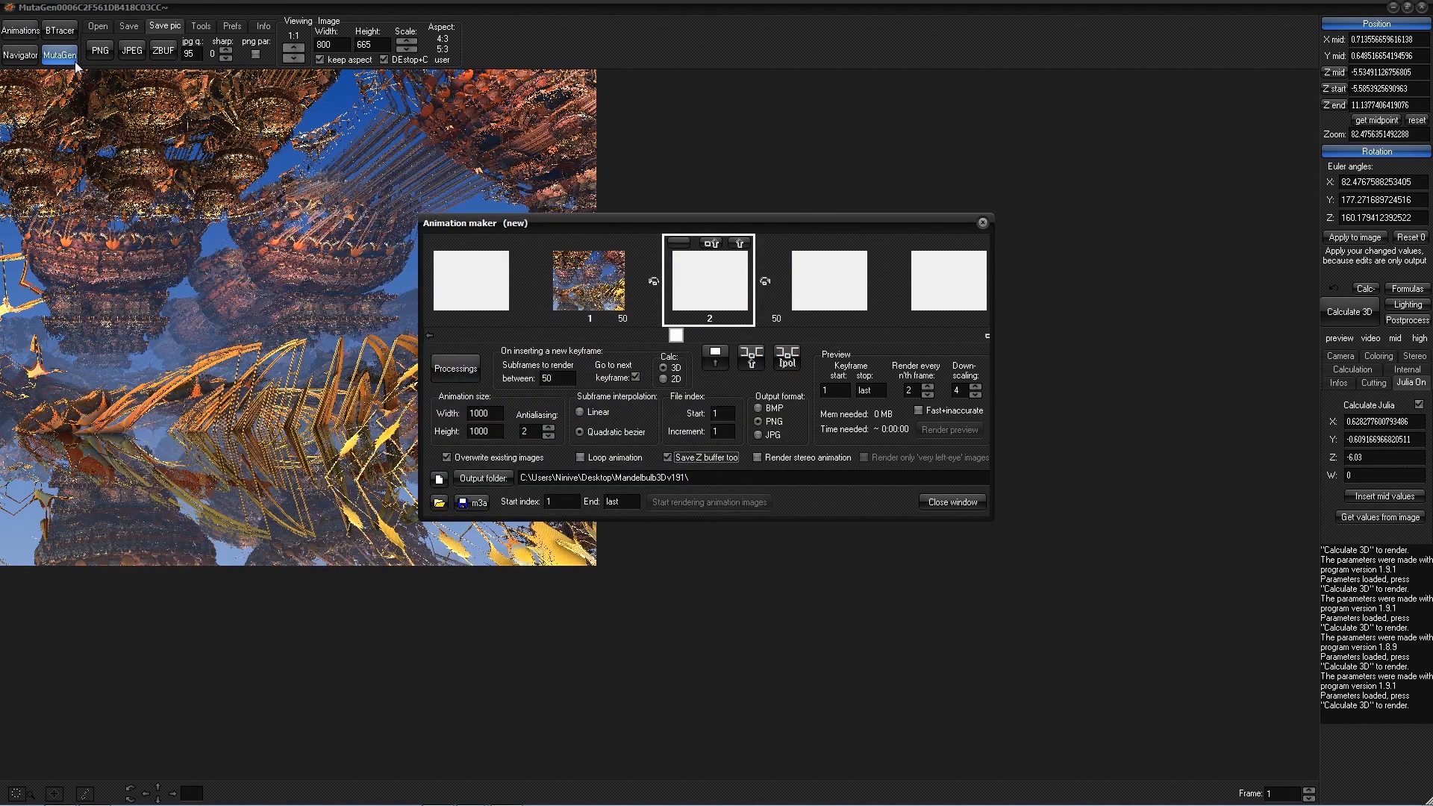
left_click(96, 25)
left_click(125, 25)
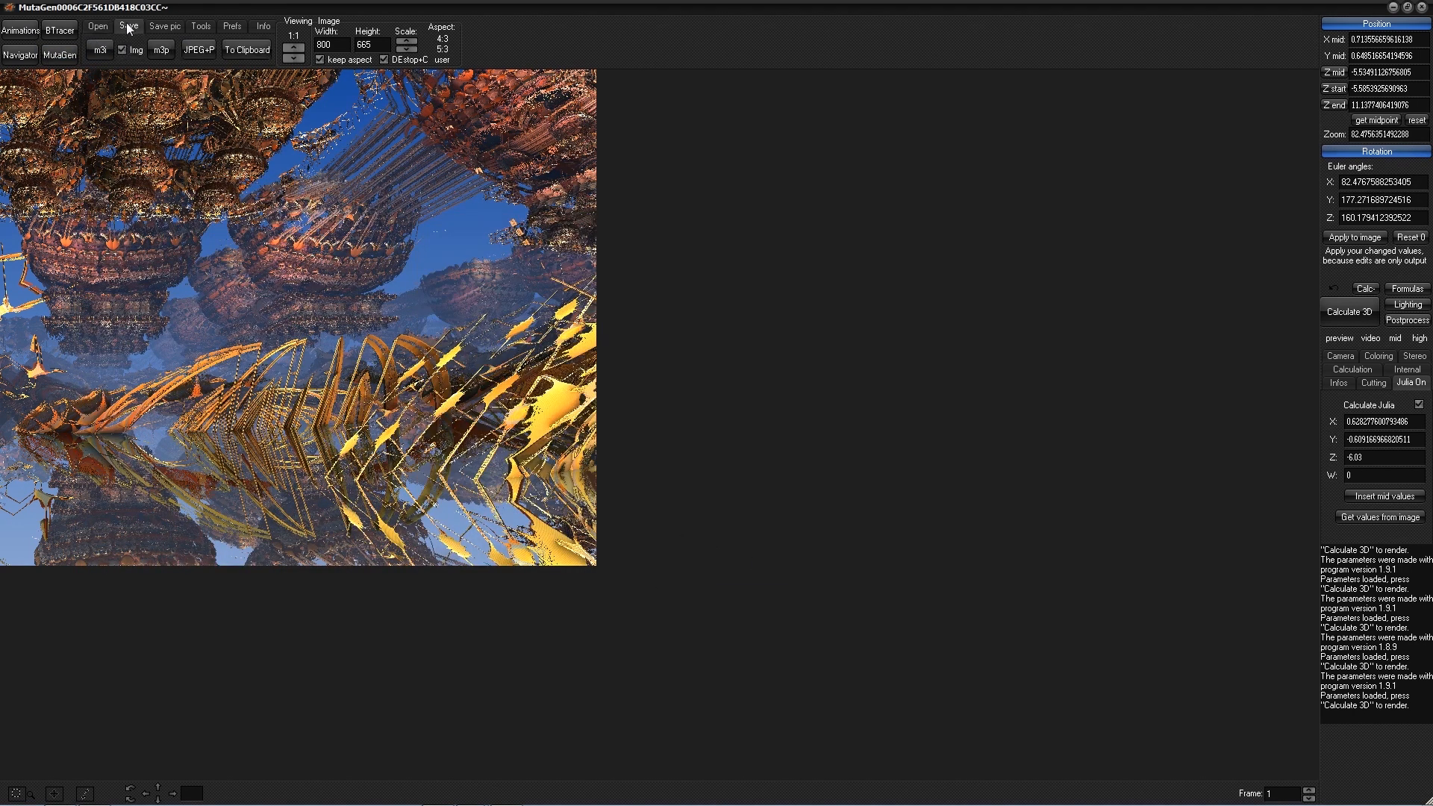
left_click(102, 49)
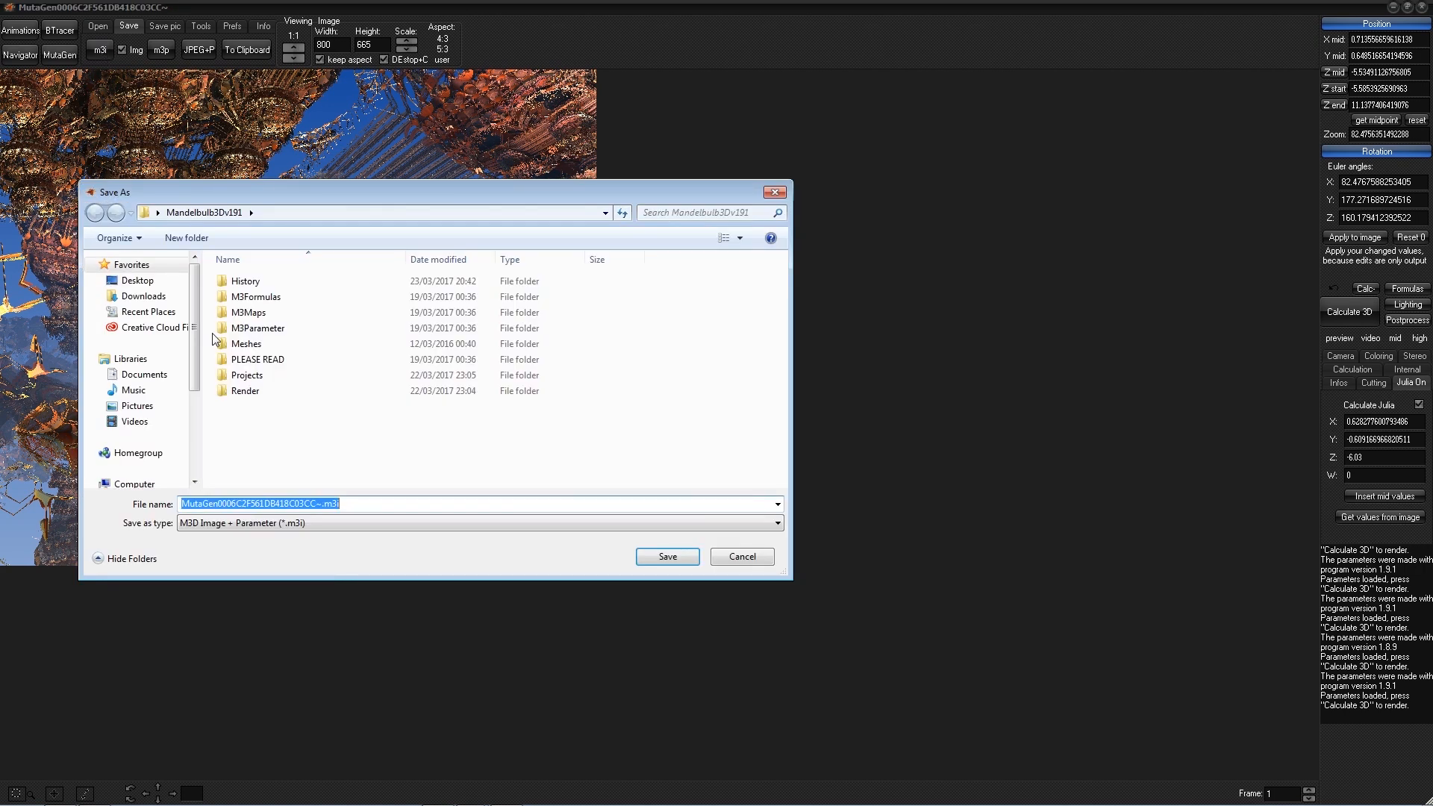
double_click(247, 375)
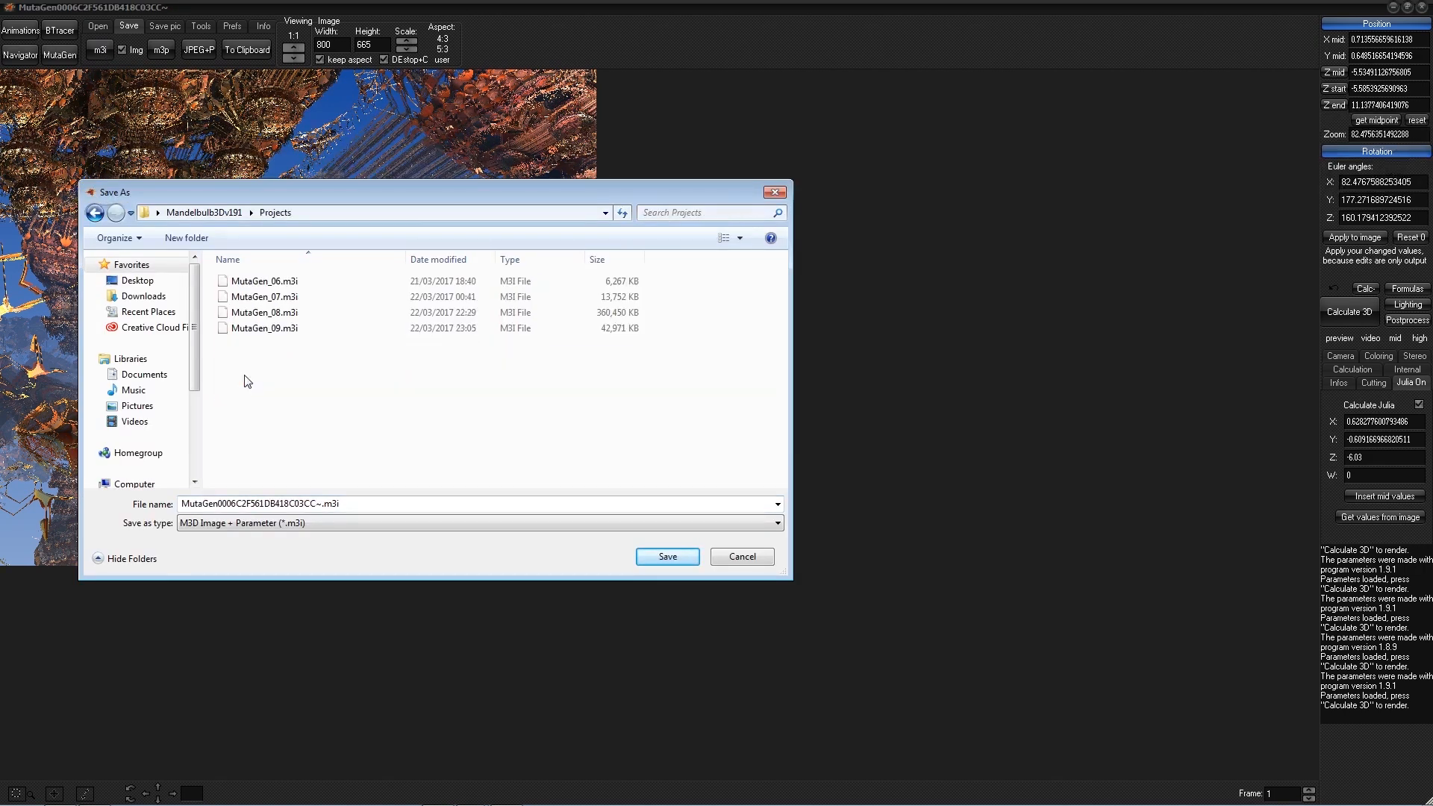
- Name the image file MutaGen_10.m3i, following the MutaGen_09 naming, and save it
left_click(267, 329)
left_click(230, 506)
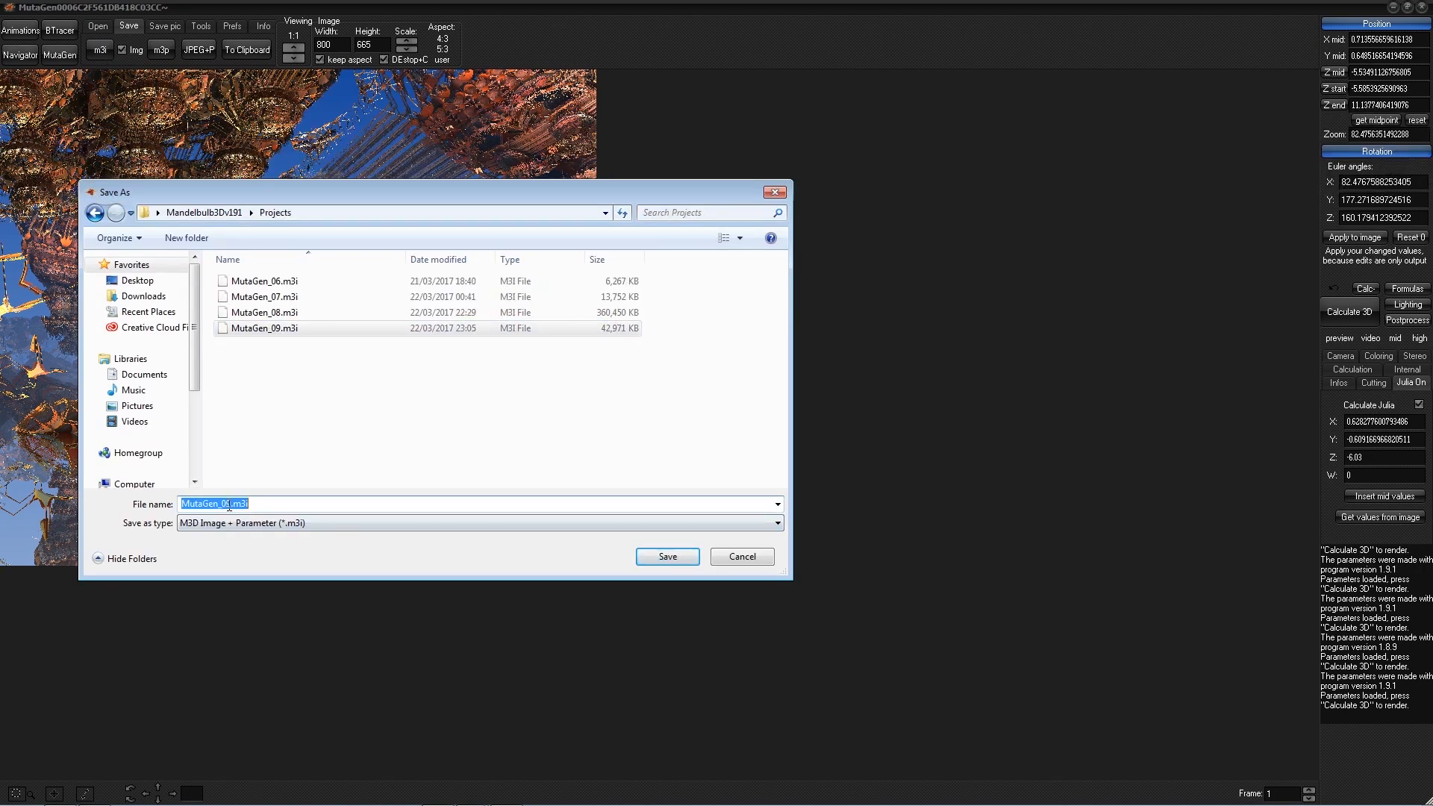
left_click(229, 506)
key("BackSpace")
key("BackSpace")
type("10")
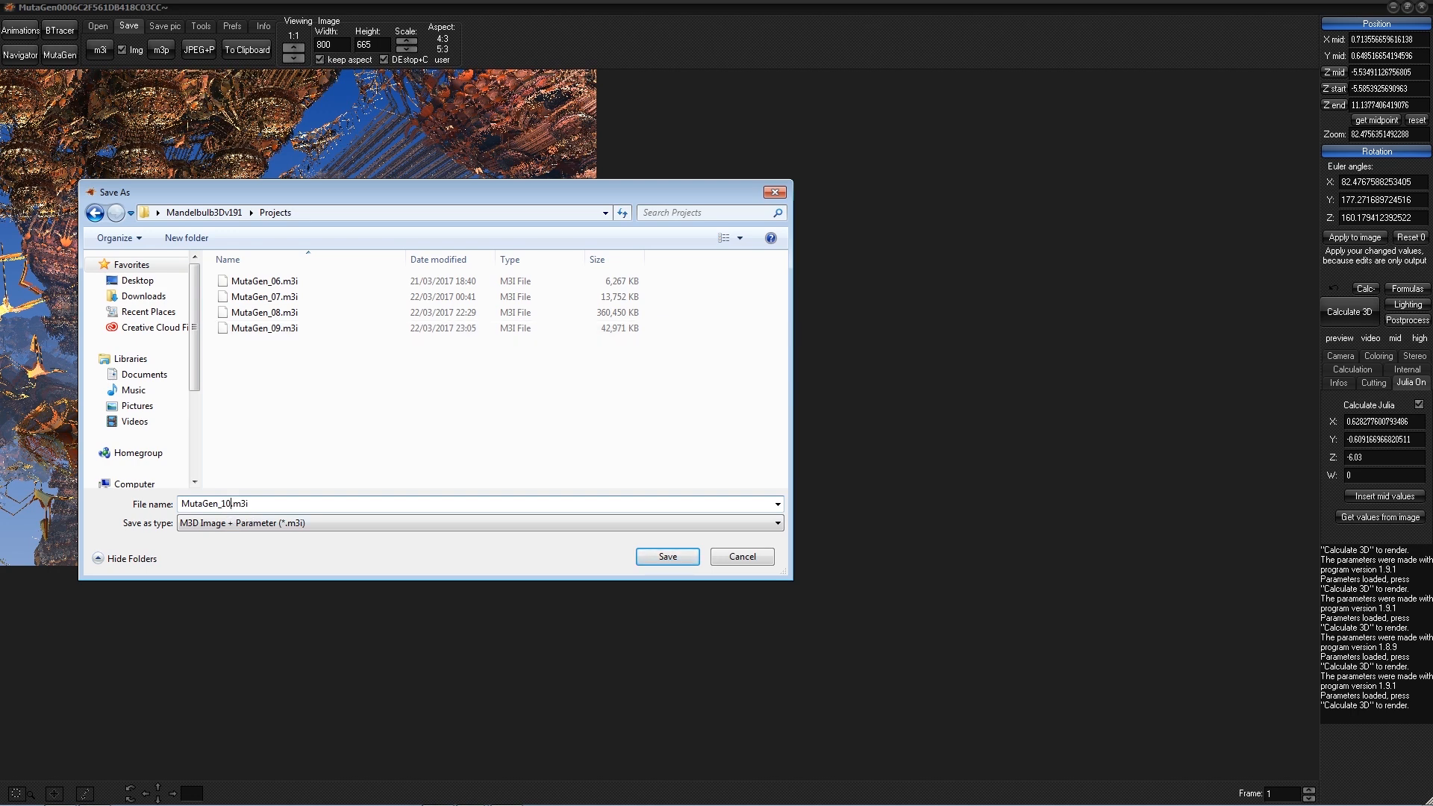
key("Return")
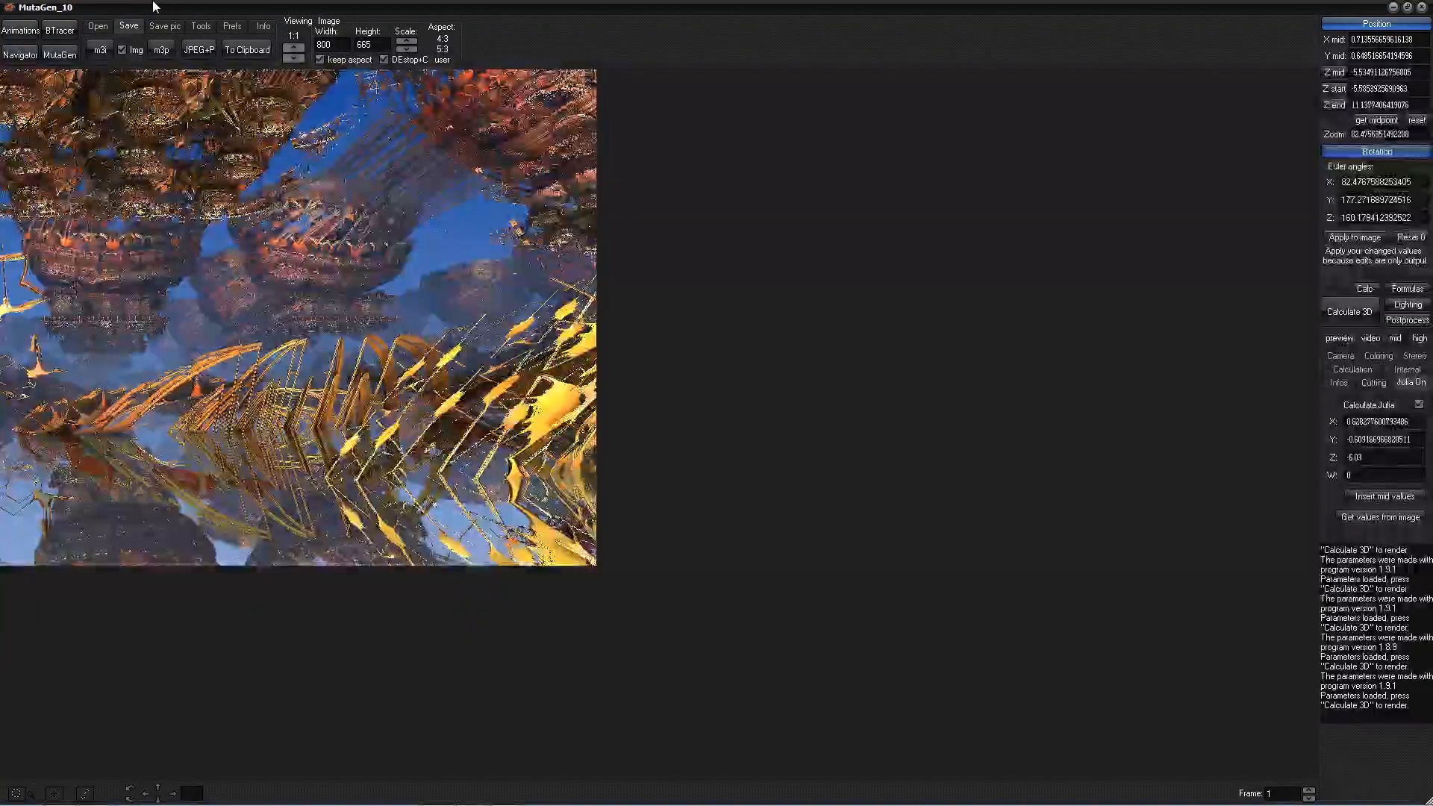
- Save the animation from the Animation maker as 10.m3a in the Projects folder
left_click(20, 30)
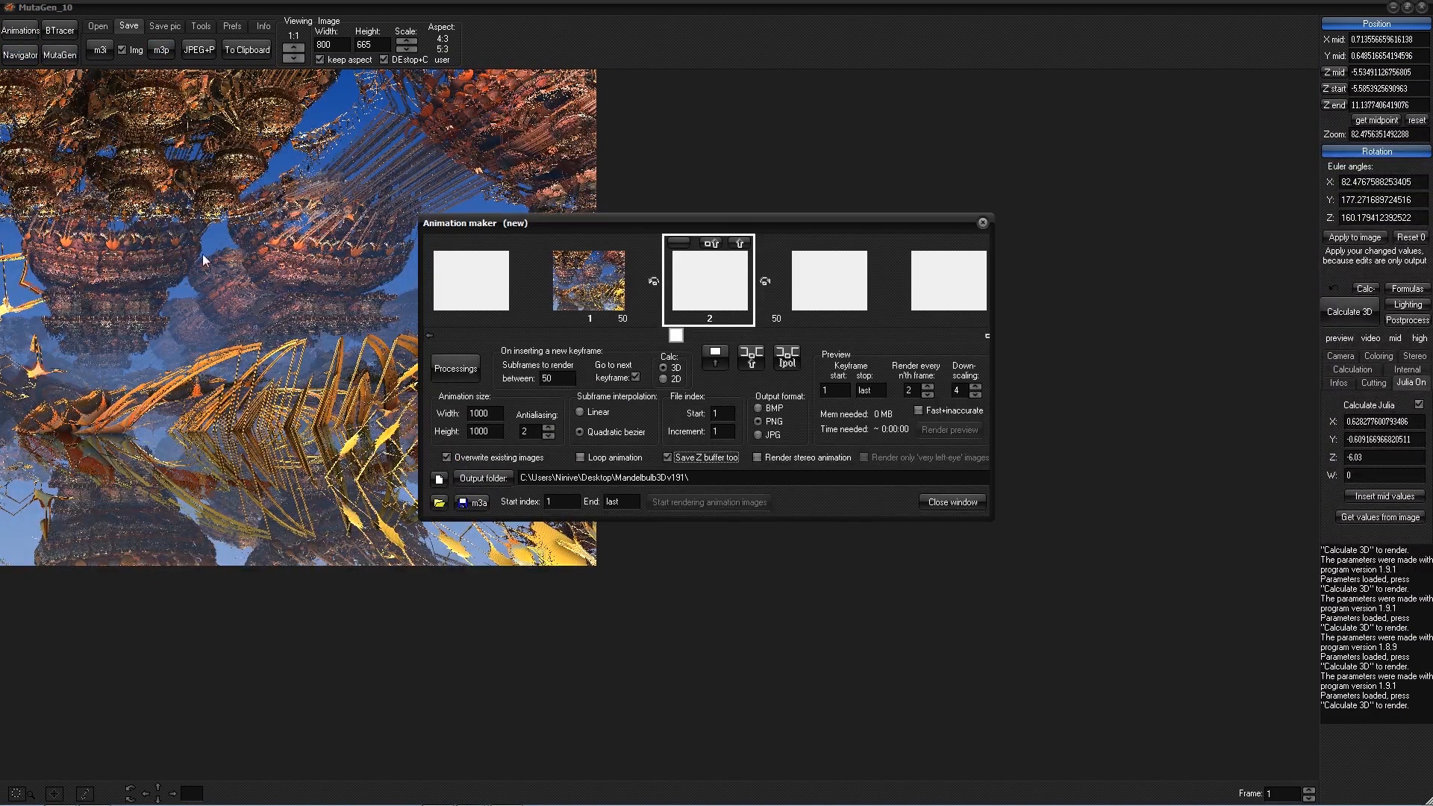
left_click(470, 503)
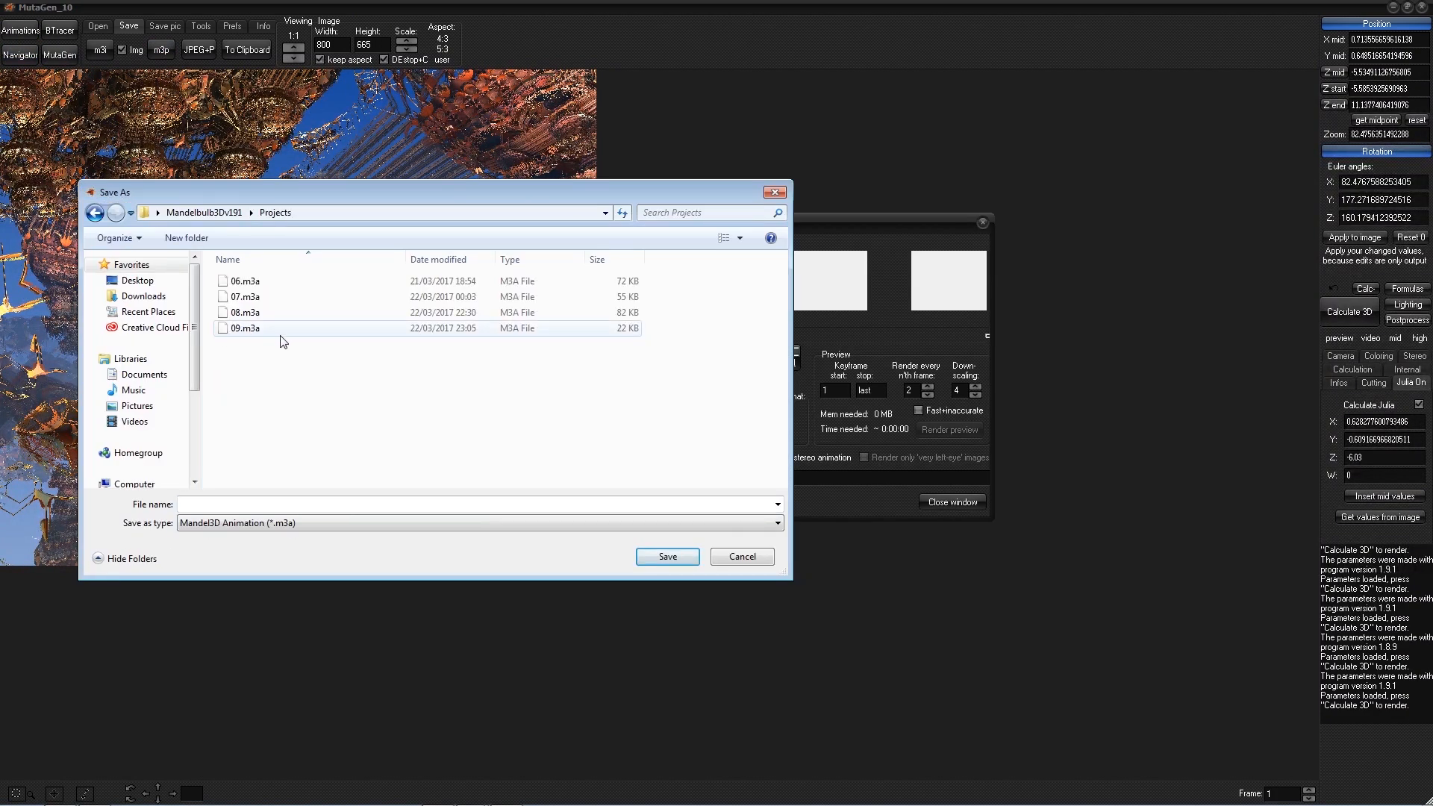
left_click(242, 329)
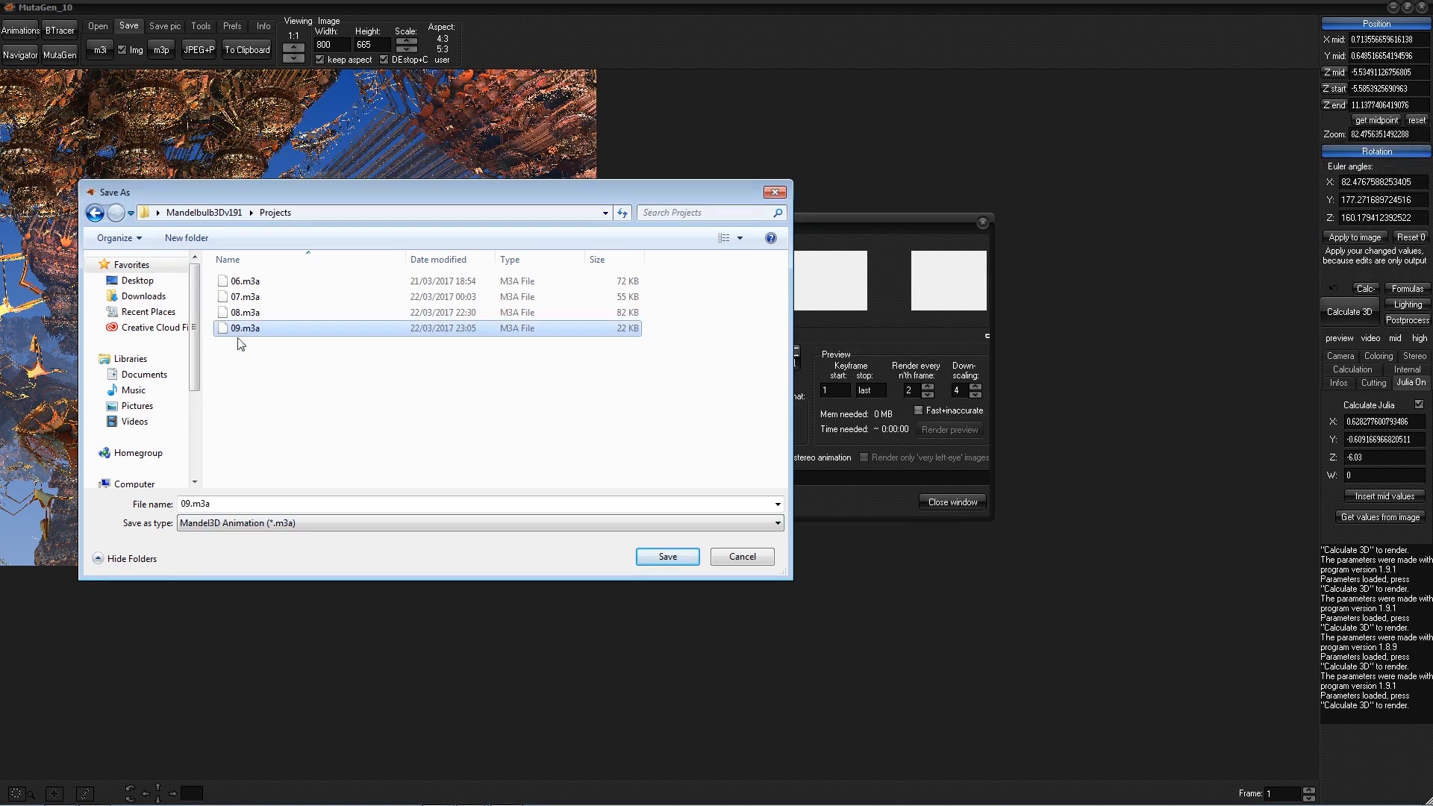
double_click(190, 505)
left_click_drag(190, 506, 127, 509)
type("10")
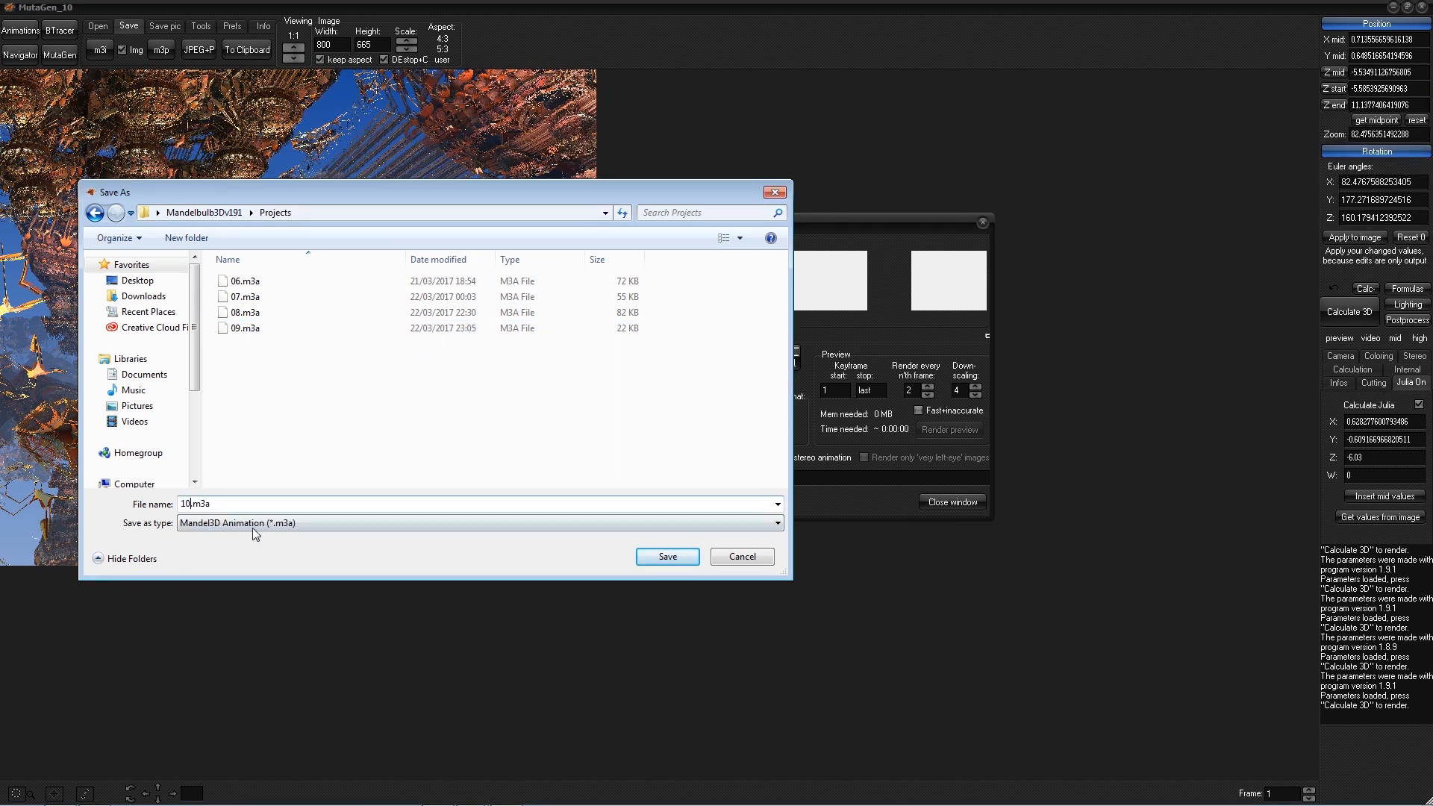
left_click(666, 557)
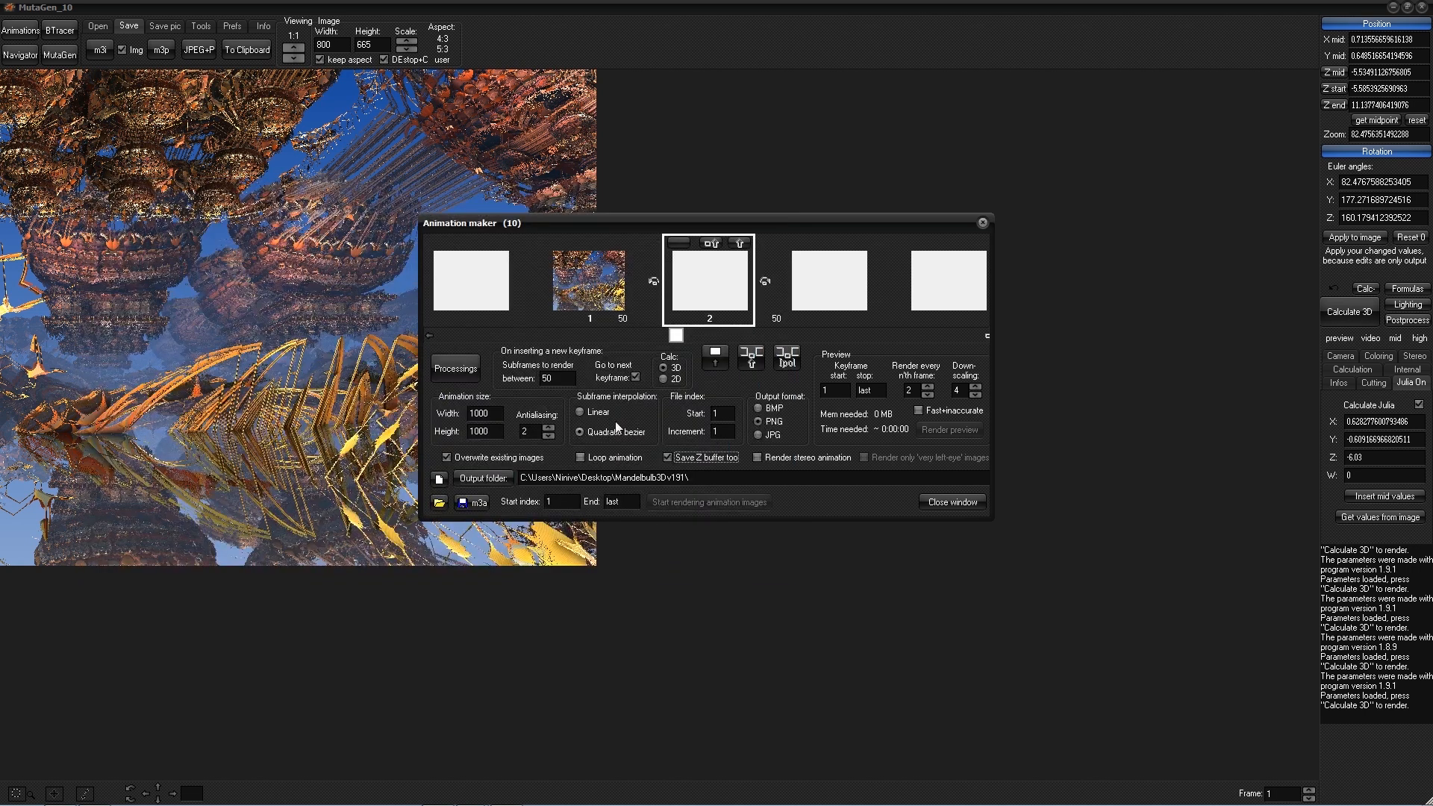
- Move the Animation maker away from the image, disable keep aspect, and set the main image size to 1000 by 1000
left_click_drag(705, 224, 789, 221)
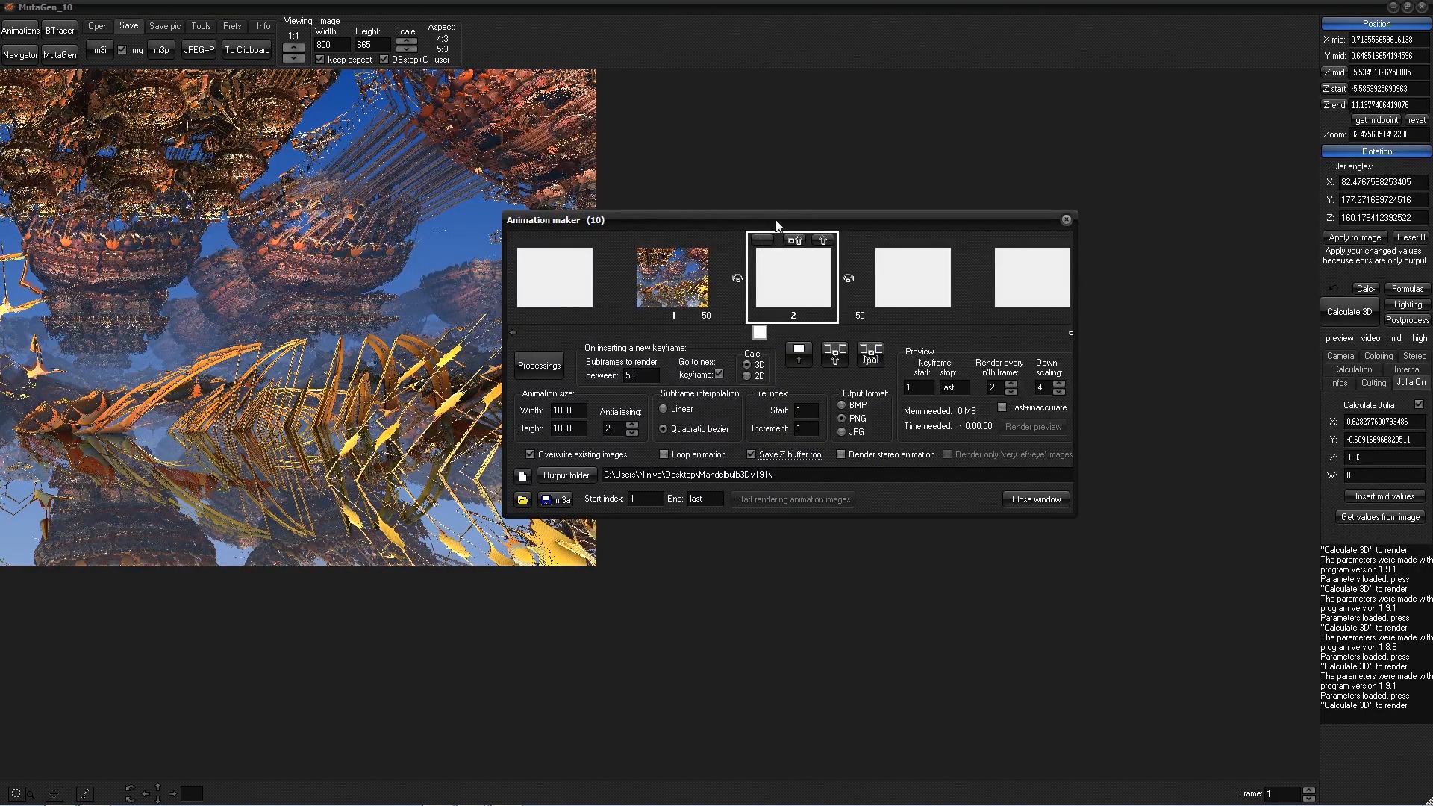
left_click_drag(779, 225, 853, 306)
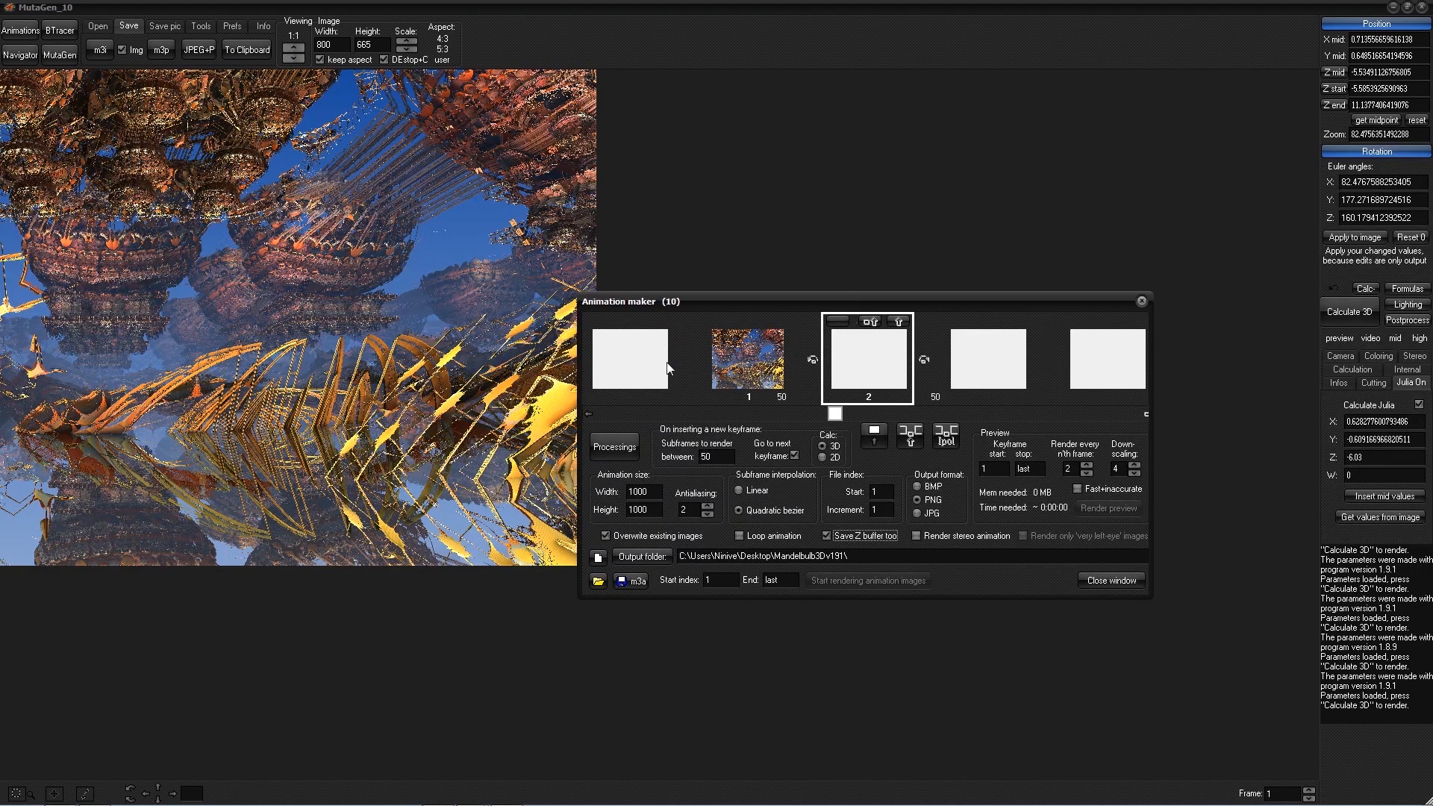
left_click_drag(341, 47, 266, 49)
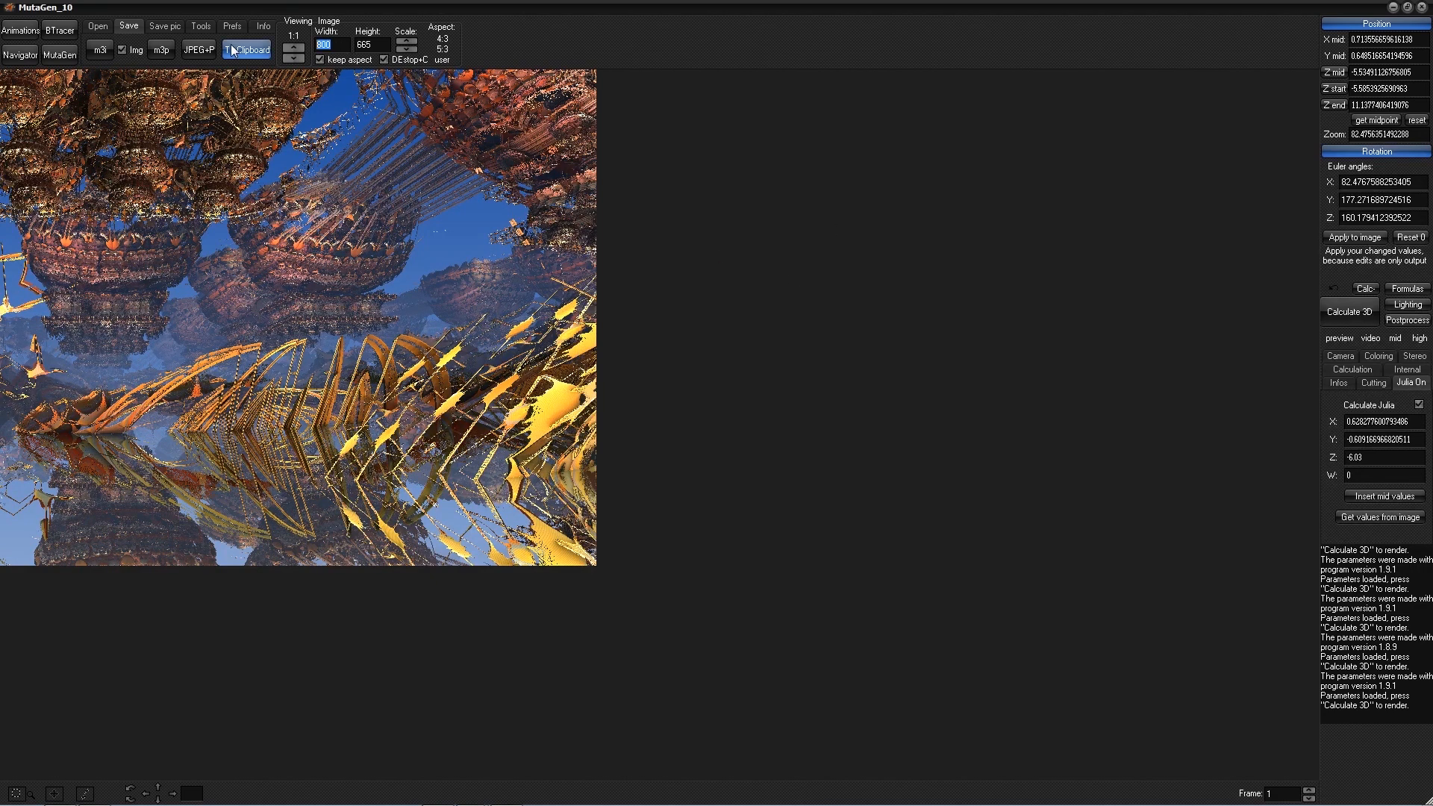
type("1000")
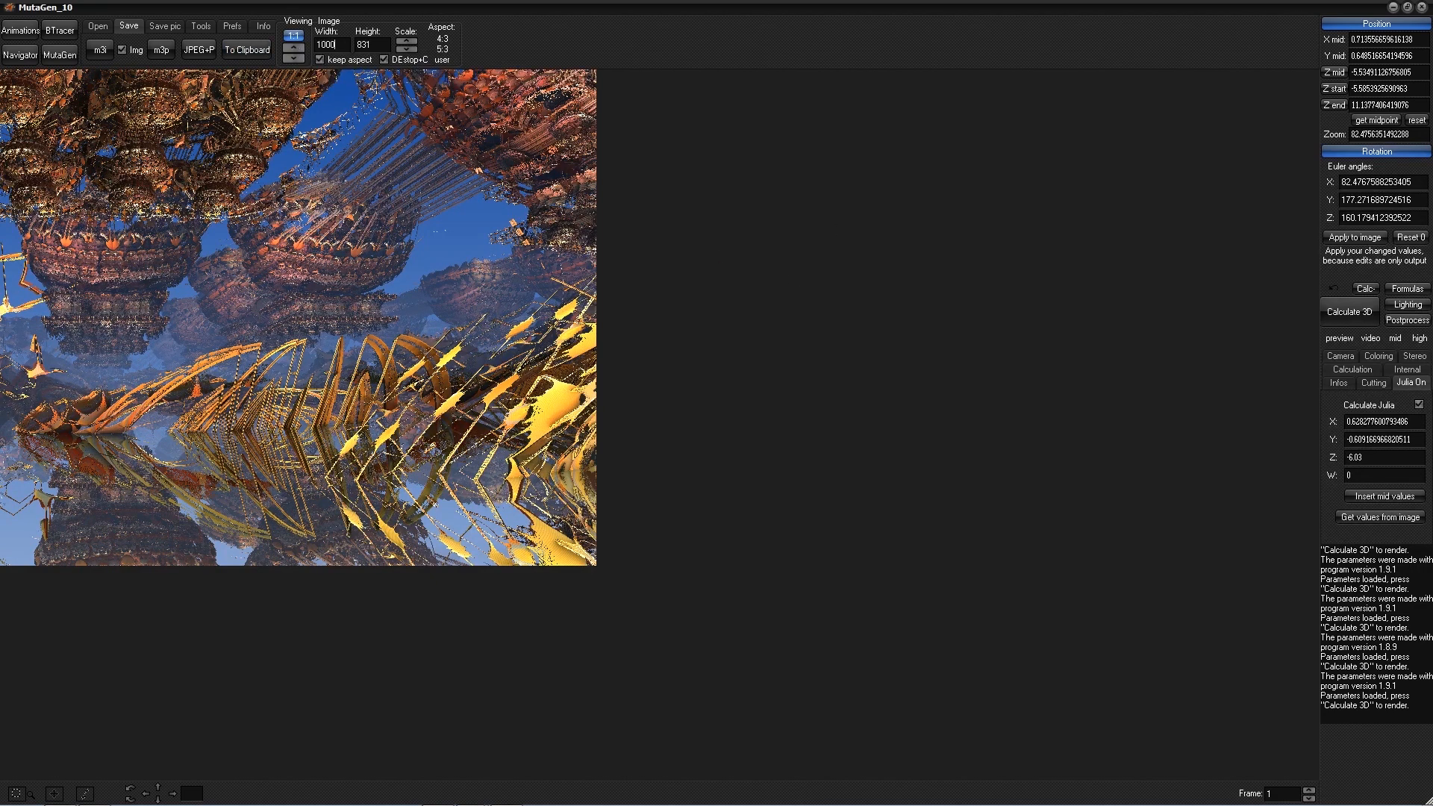
left_click(319, 59)
left_click(379, 43)
left_click_drag(379, 43, 284, 37)
type("1000")
- Try a full 3D render of the main image with Julia calculation turned off
left_click(1419, 405)
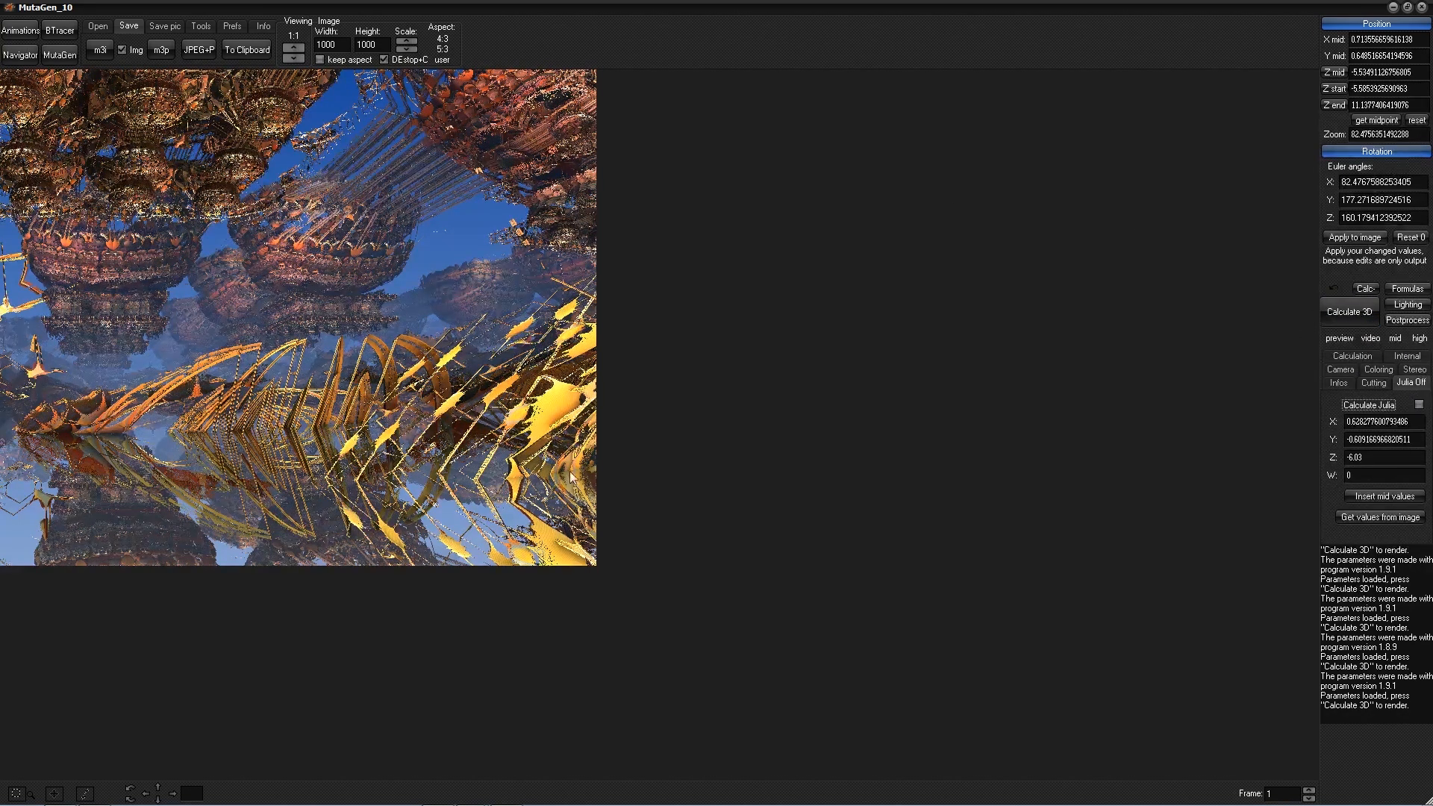
left_click(1348, 312)
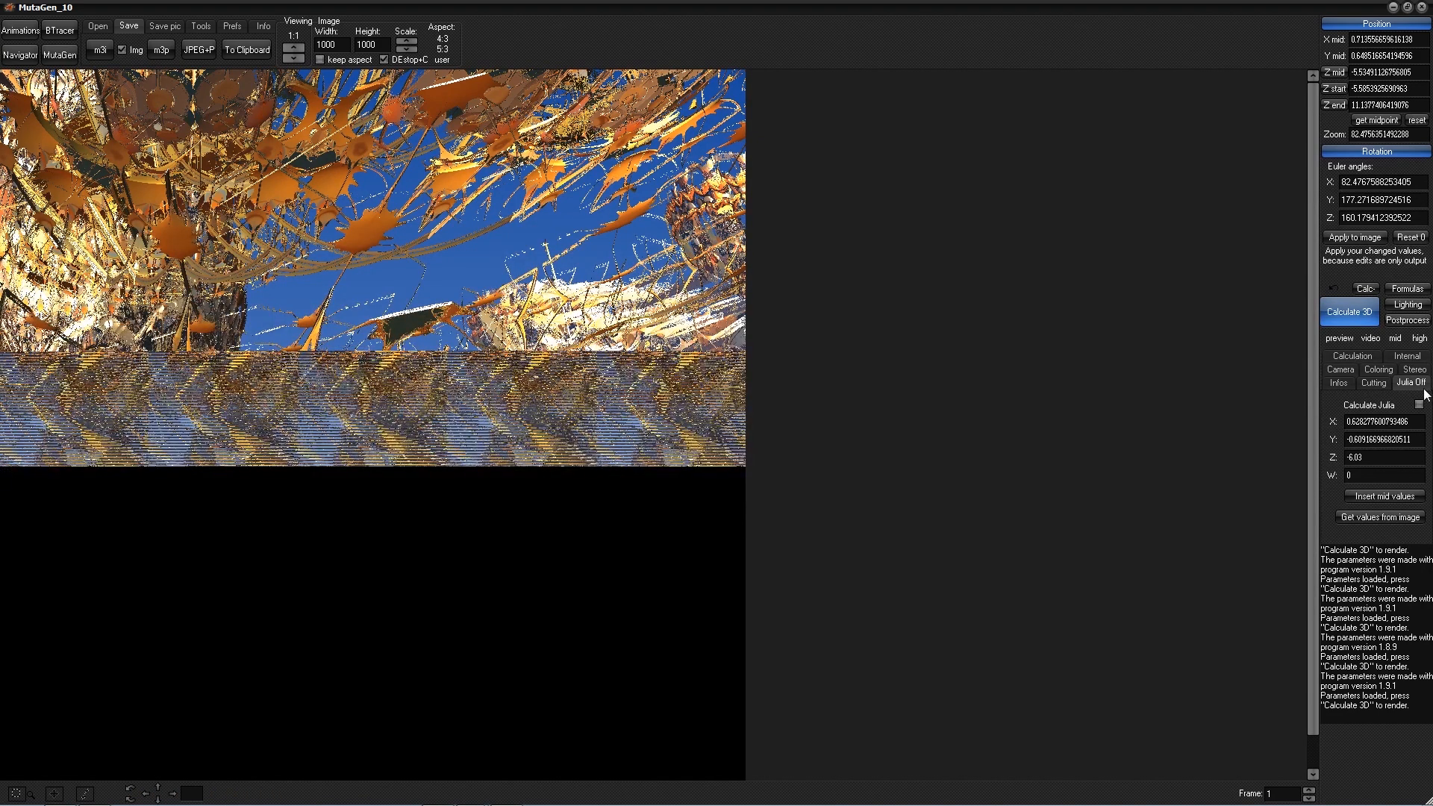
- Render the main image in 3D again with Julia calculation enabled and open its formula settings
left_click(1419, 403)
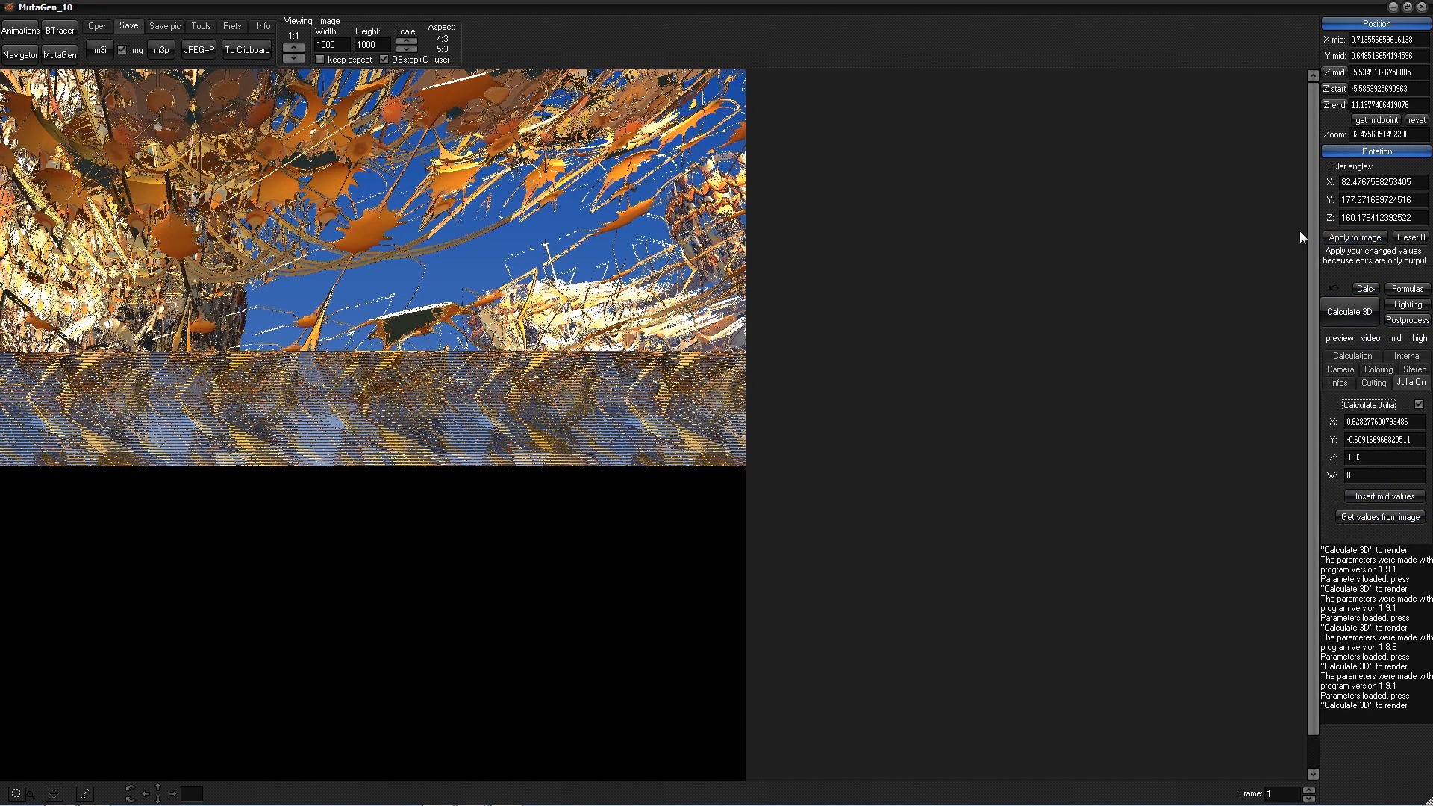
left_click(1353, 312)
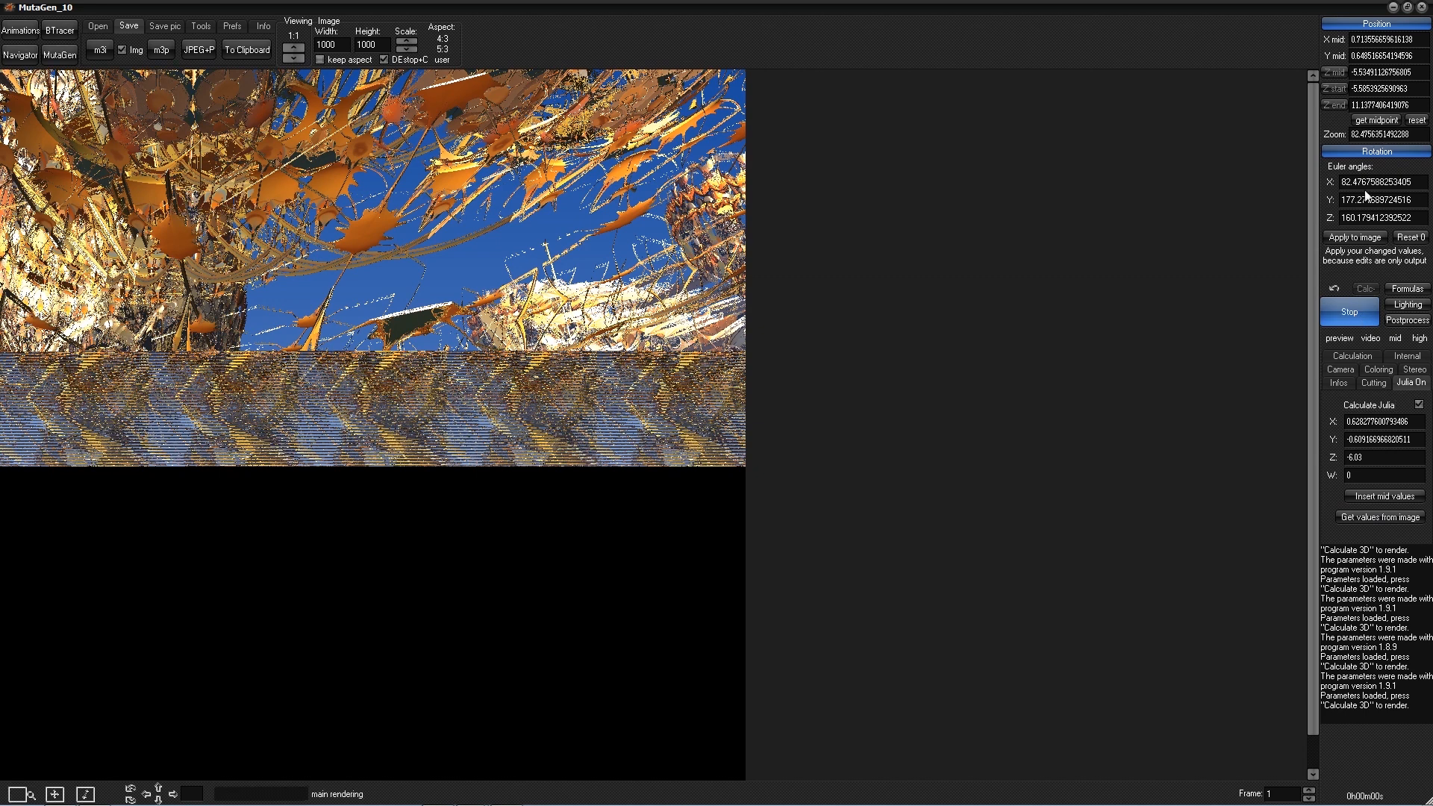
left_click(1408, 290)
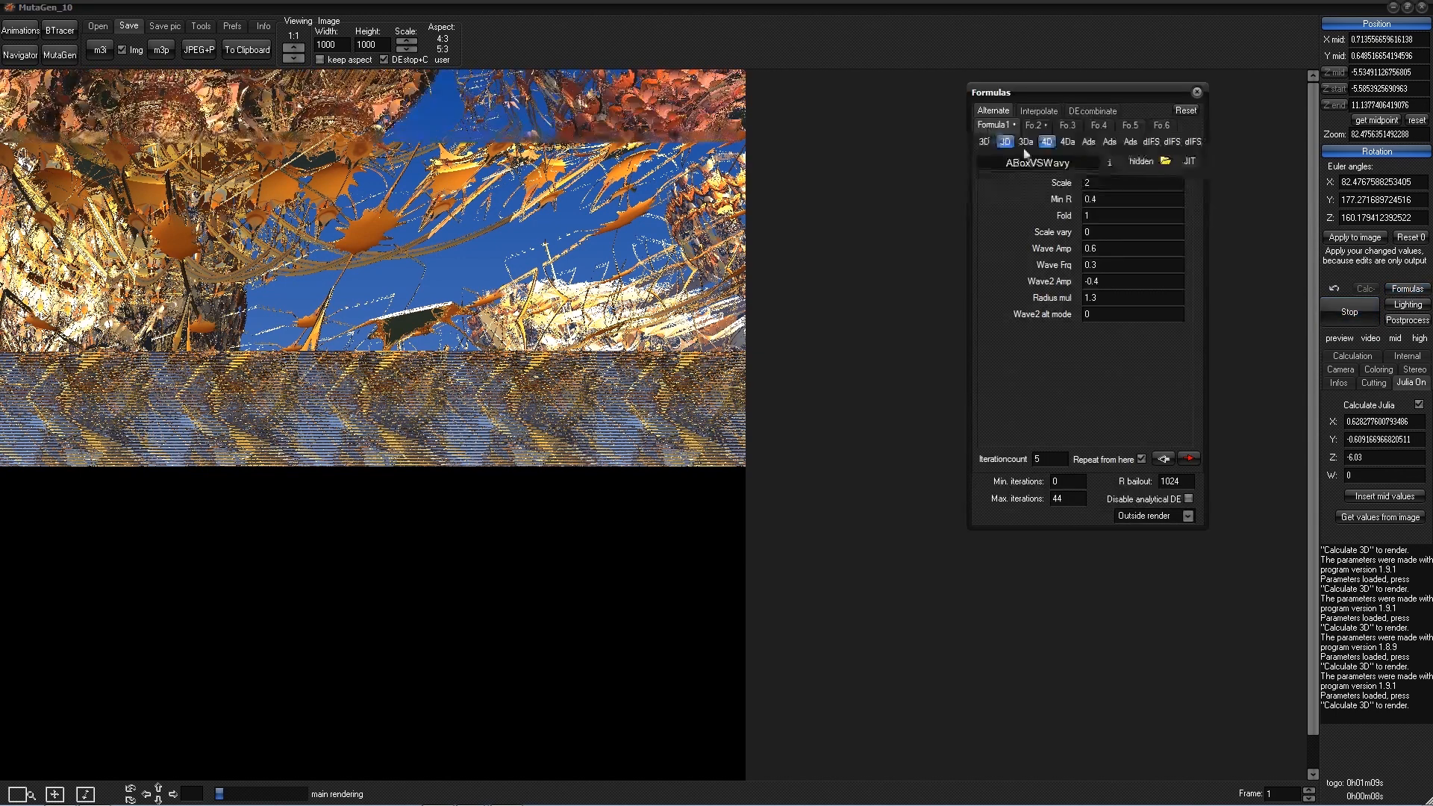